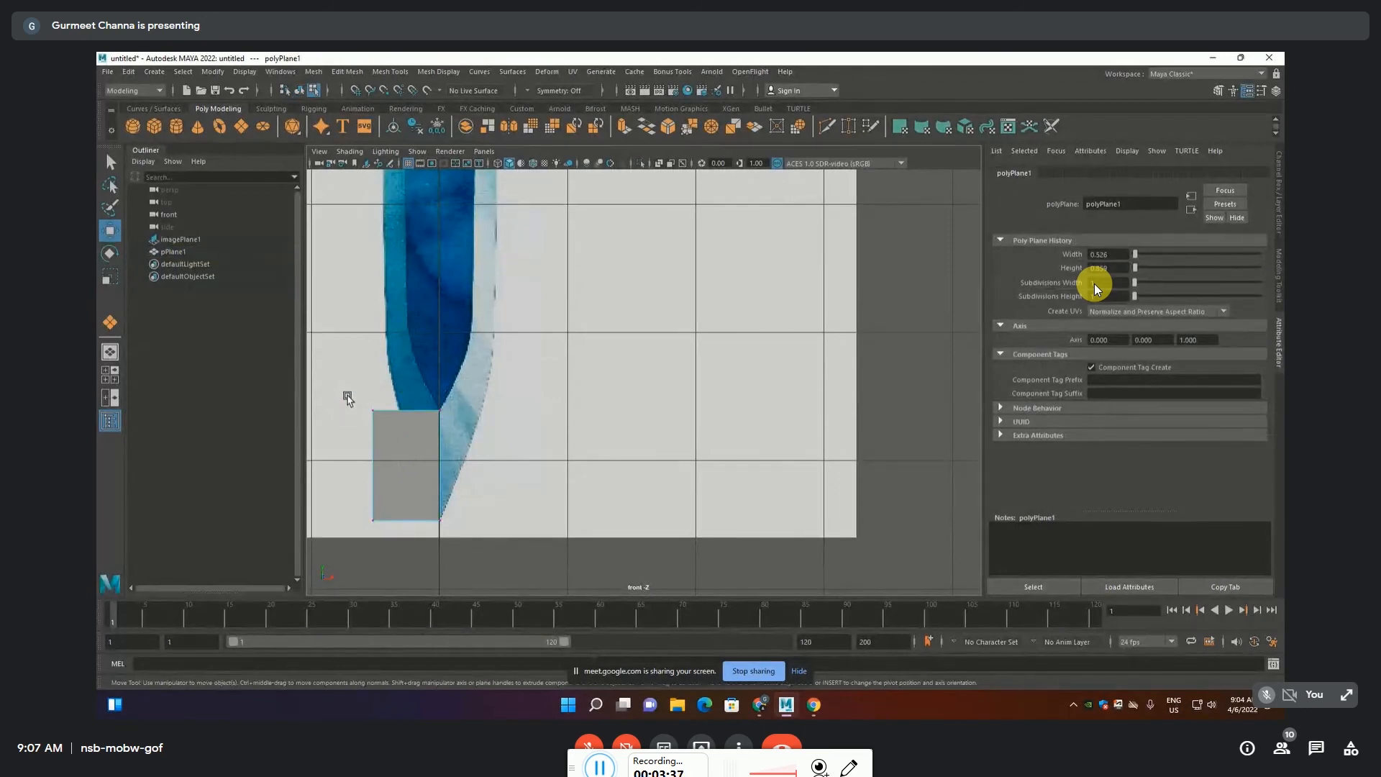
Adjust the vertices at the upper end of the blade-edge strip to follow the reference's curve below the triangle emblem
drag(347, 395, 388, 440)
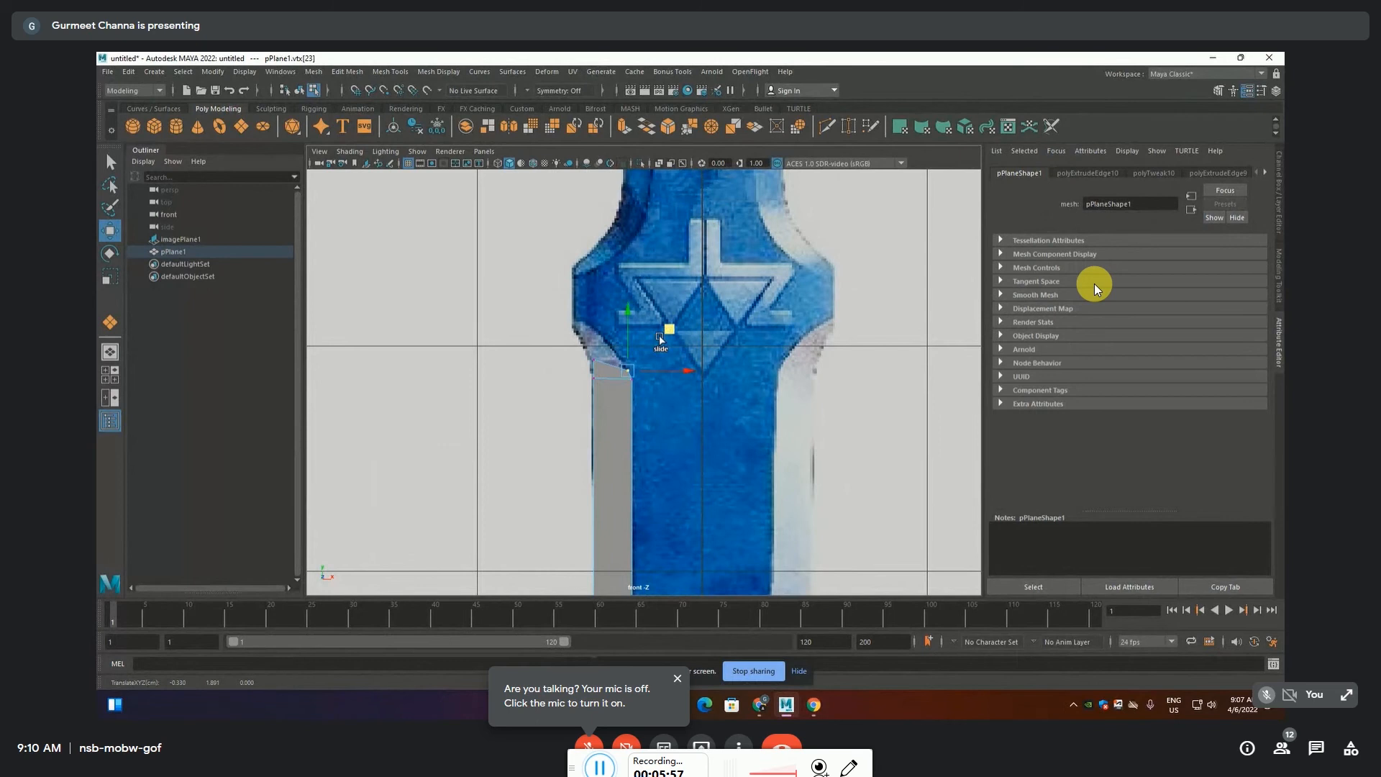
click(676, 679)
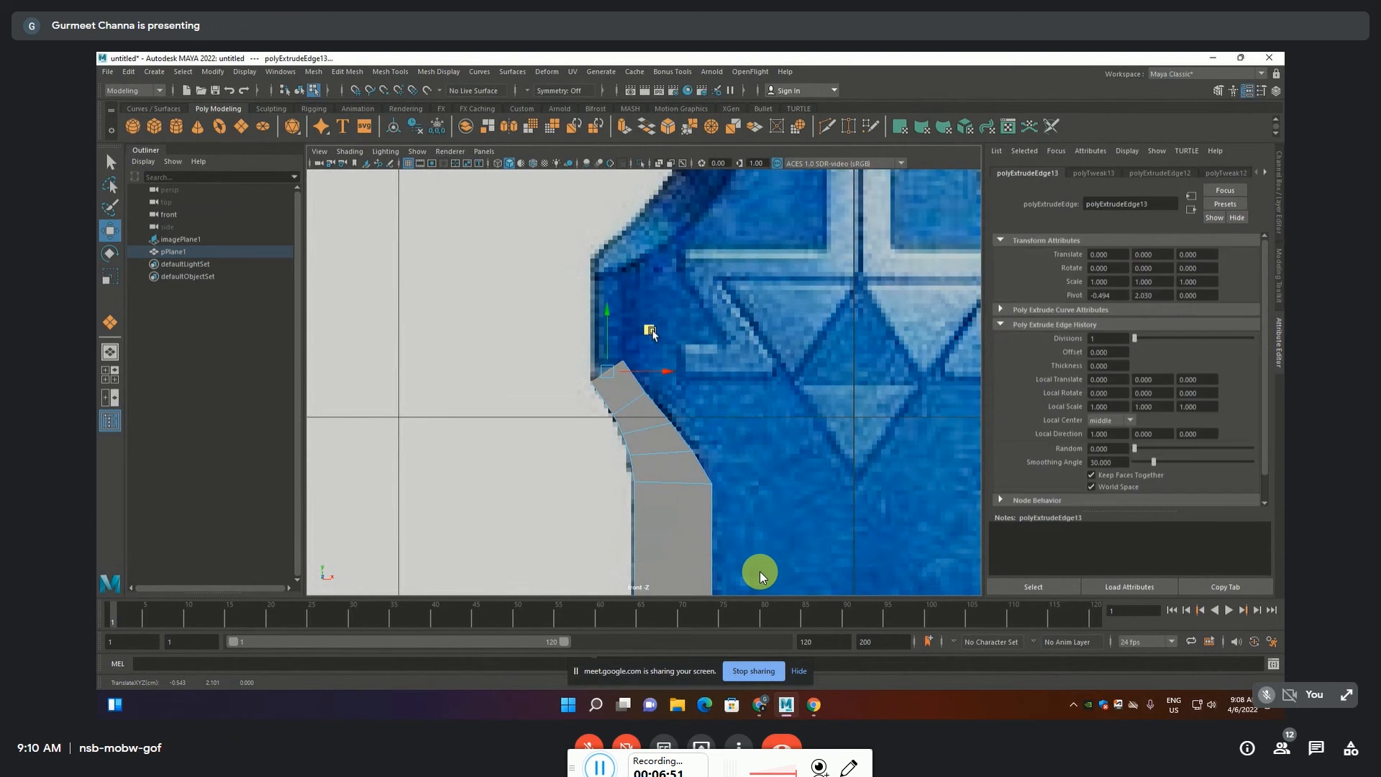
drag(668, 320, 659, 373)
click(612, 417)
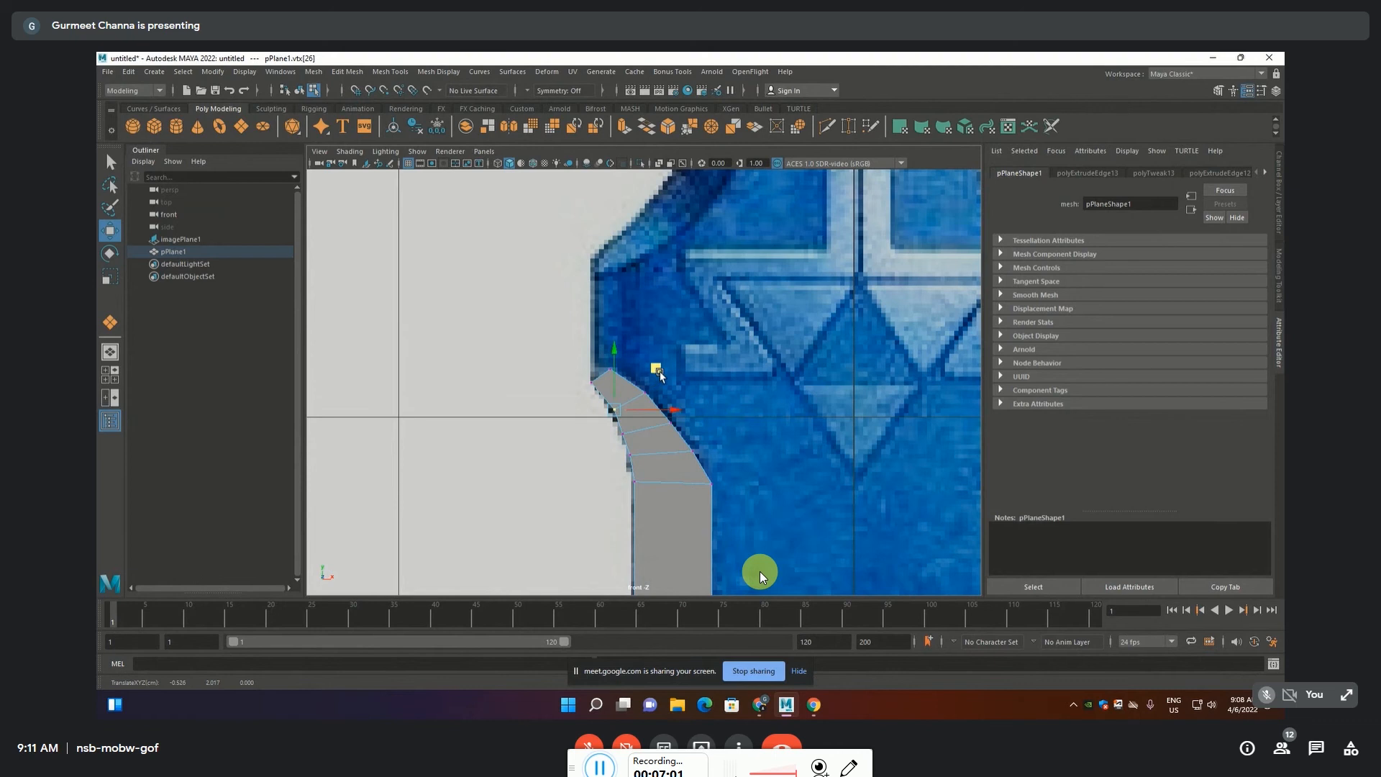
click(763, 452)
Draw a small polygon plane at the outer left corner where the upper curve of the emblem section begins
scroll(763, 453, down, 5)
scroll(764, 459, down, 2)
scroll(678, 396, up, 8)
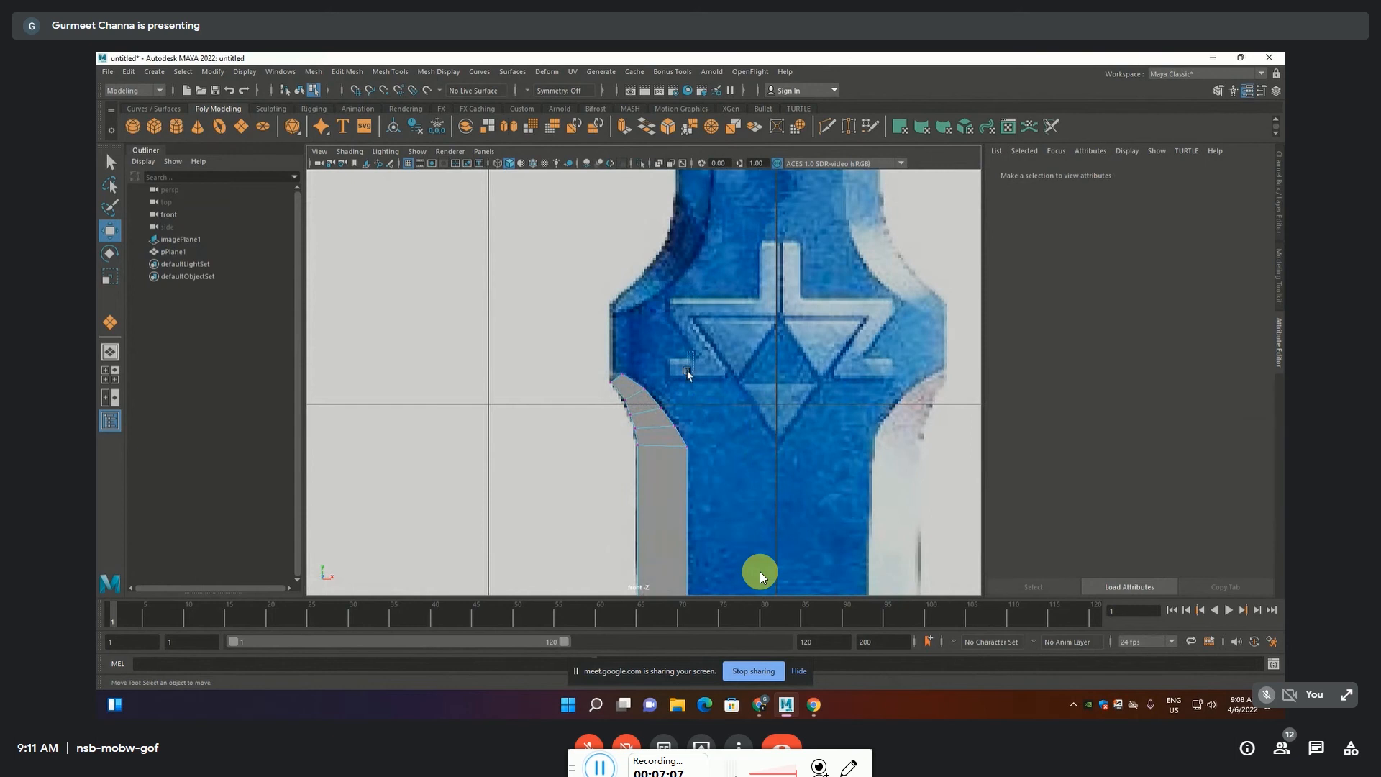
alt+middle_drag(702, 360, 653, 386)
click(241, 126)
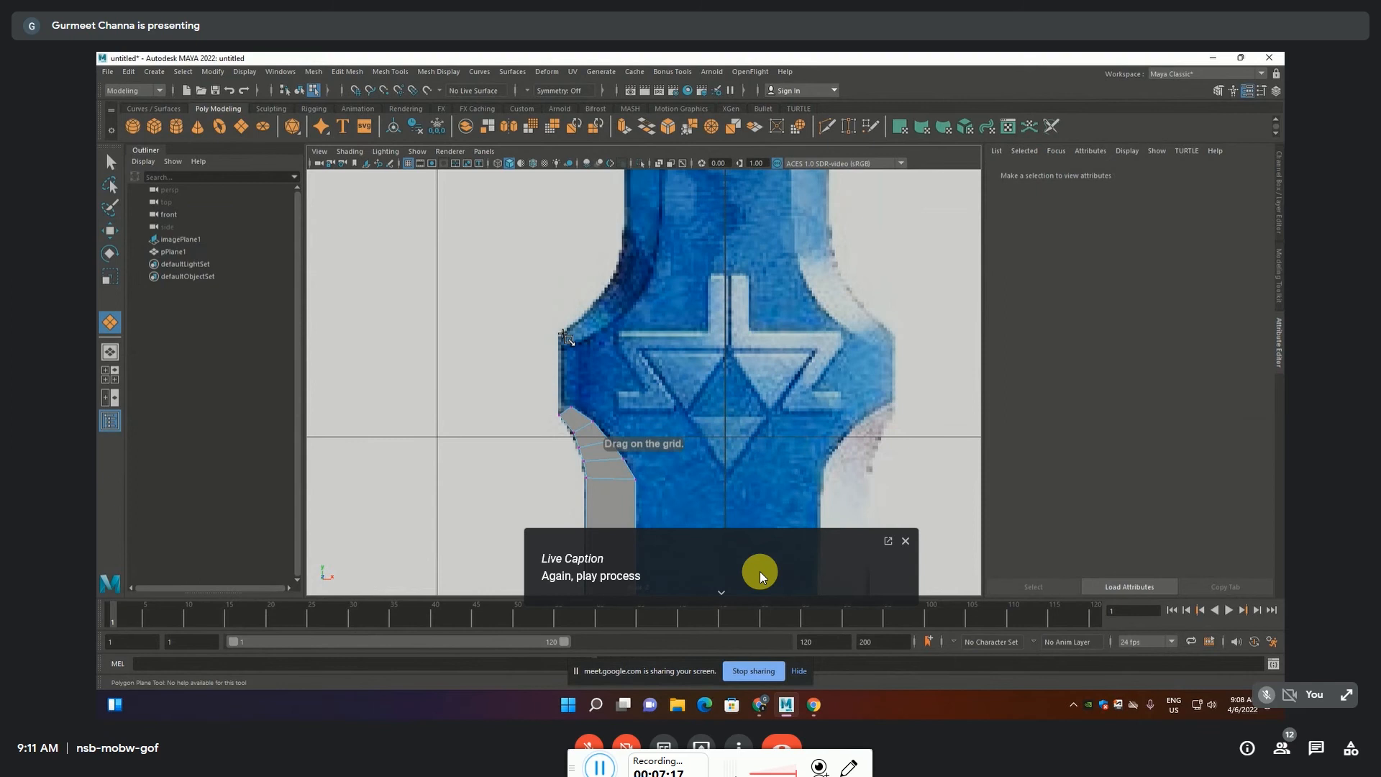
drag(563, 336, 588, 357)
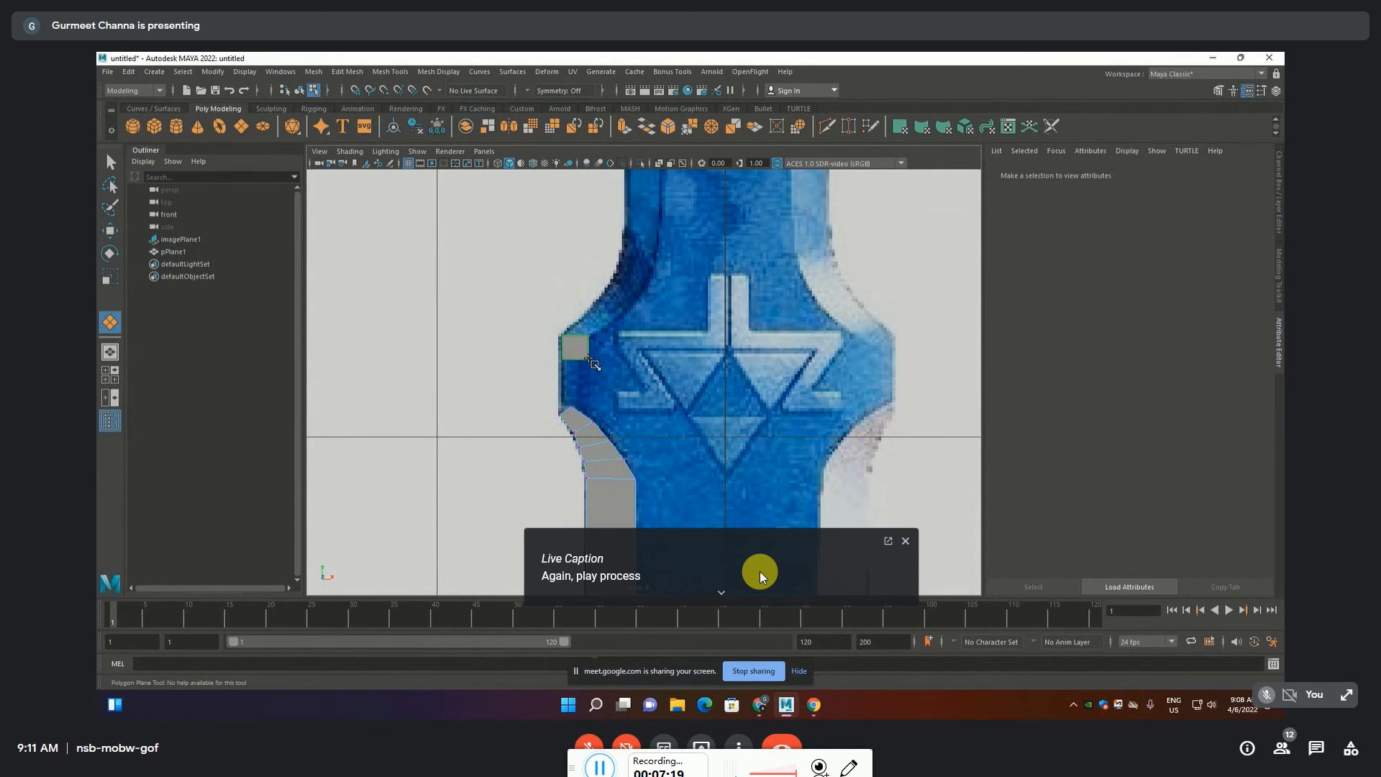
key(w)
scroll(588, 357, up, 5)
alt+middle_drag(587, 351, 680, 441)
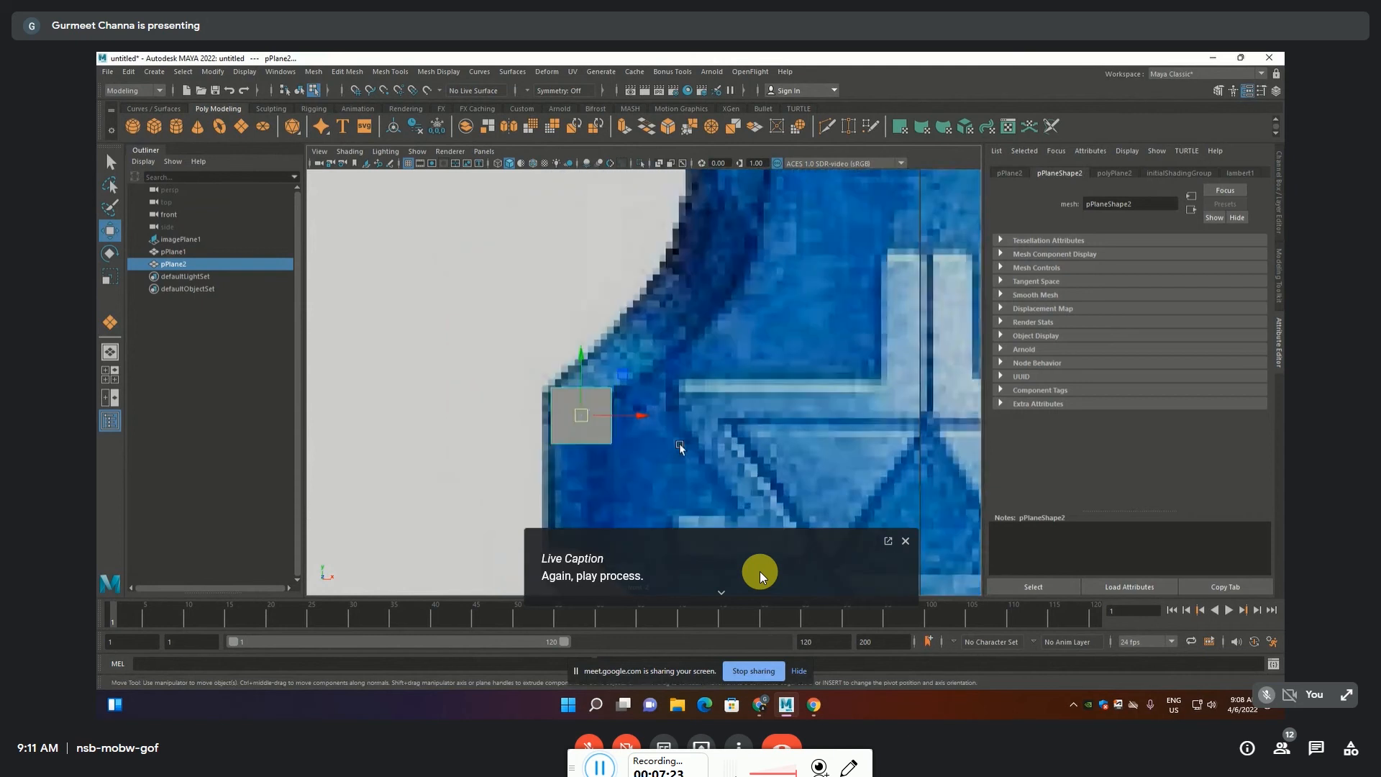
Reposition the new plane's corner vertices so it slants along the start of the upper curve in the reference
right_drag(558, 401, 533, 382)
drag(565, 400, 566, 400)
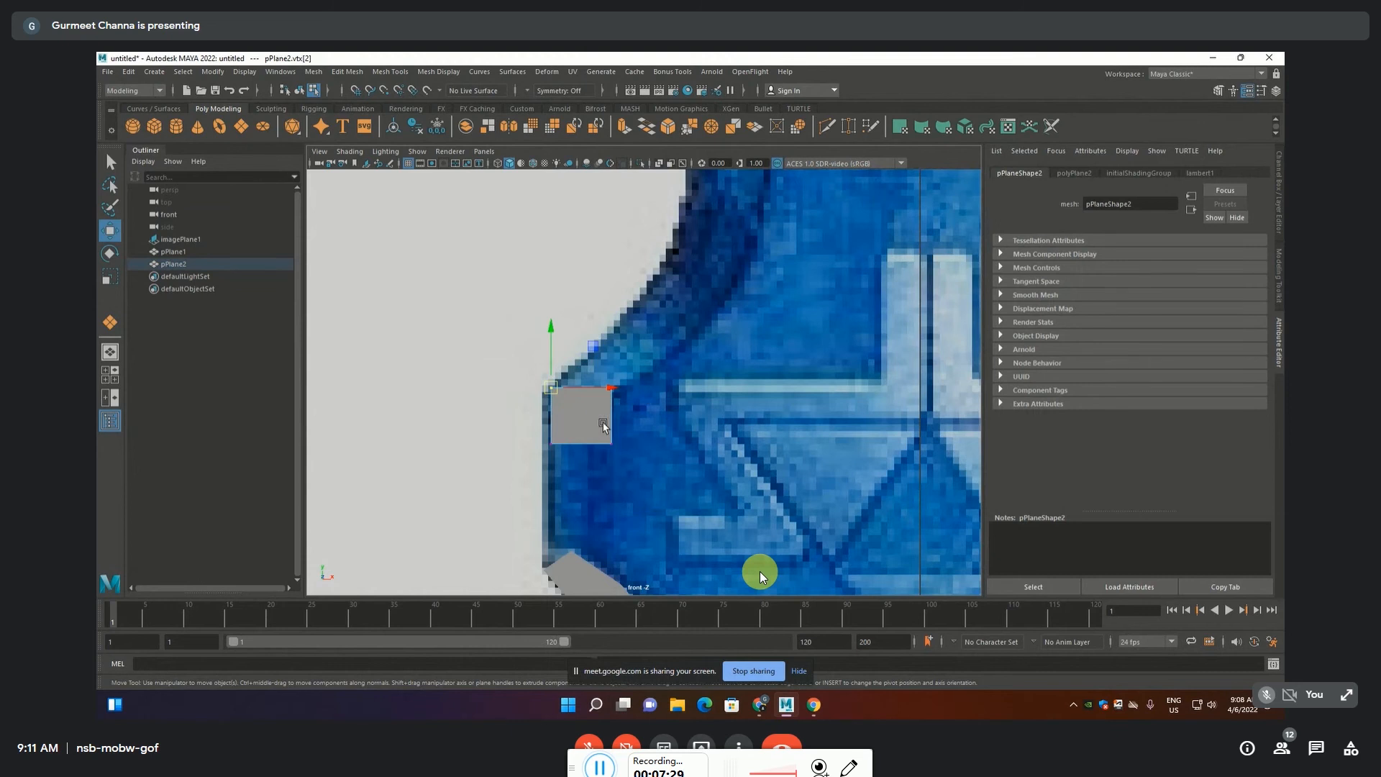
drag(627, 377, 595, 353)
click(703, 302)
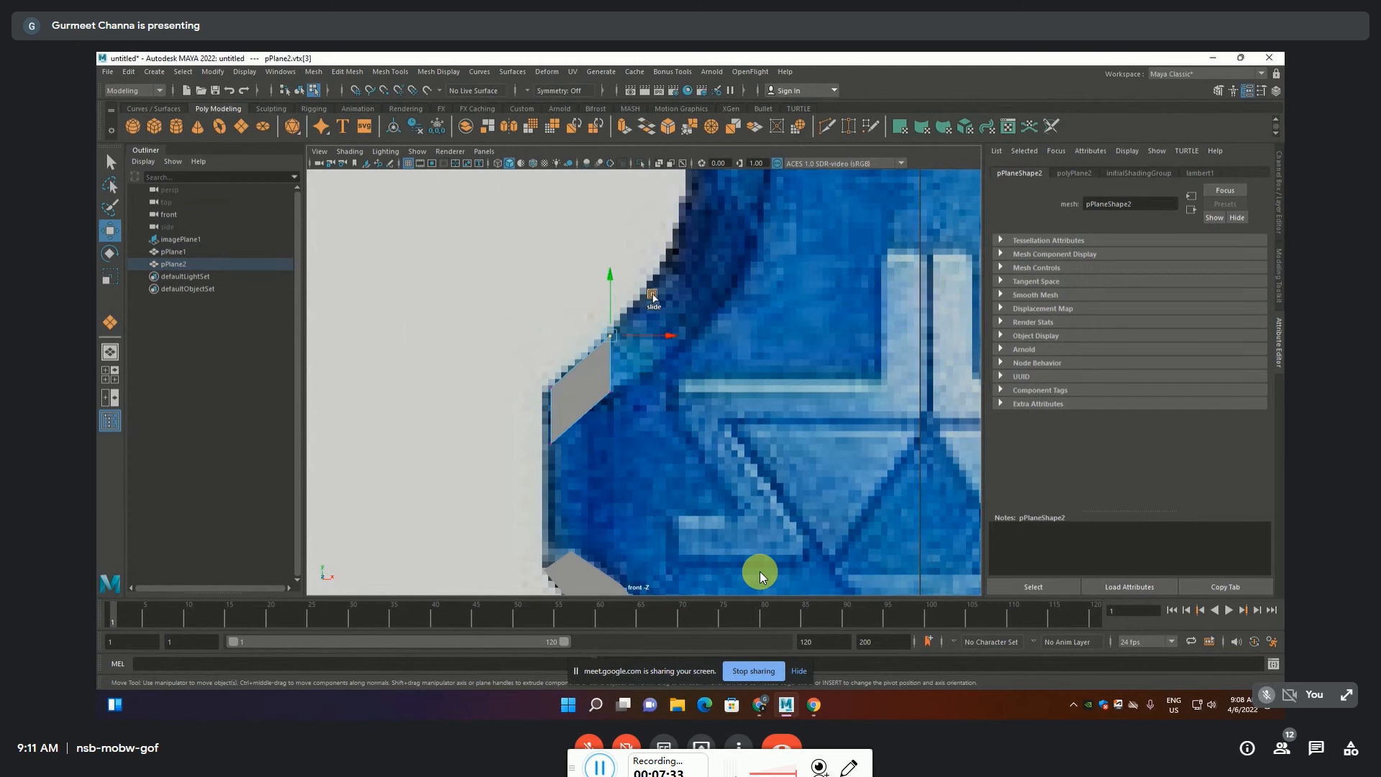
drag(652, 295, 619, 323)
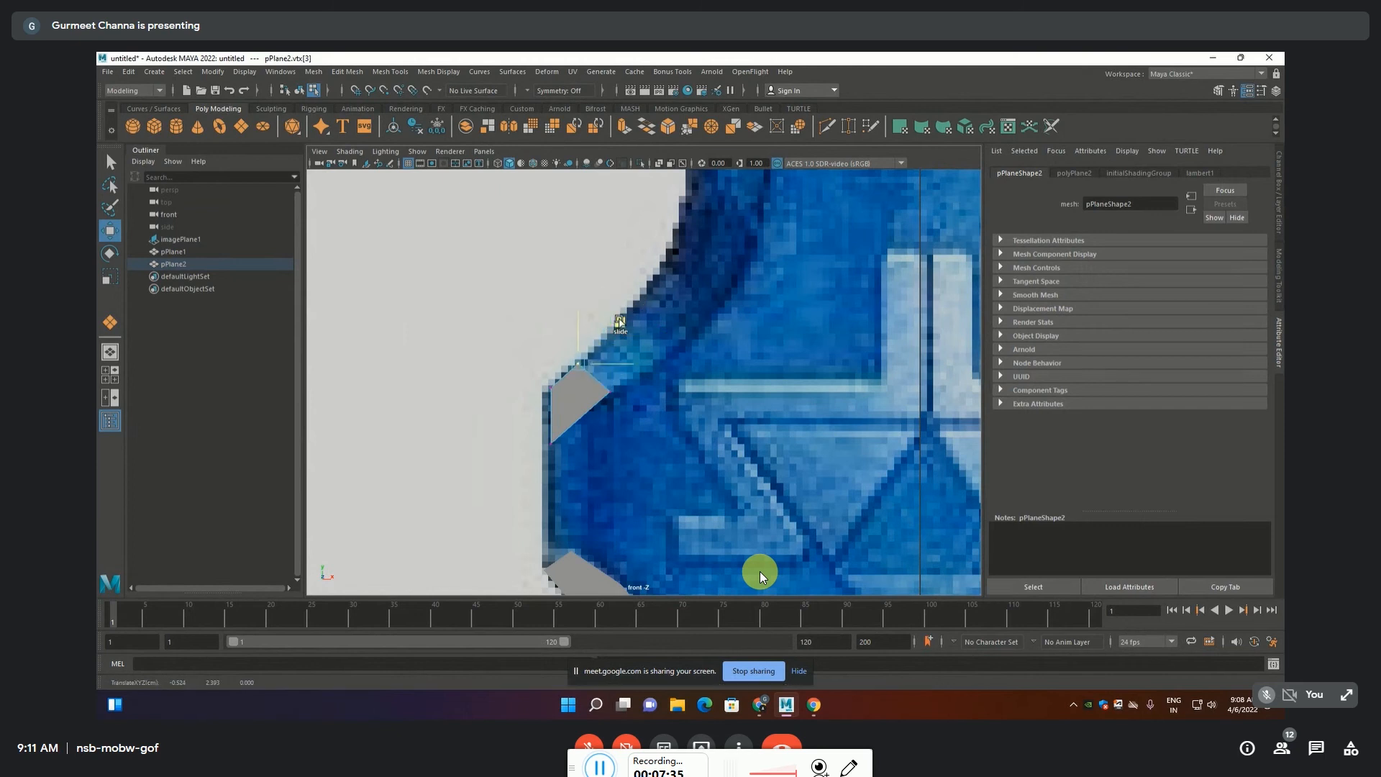
drag(534, 454, 613, 371)
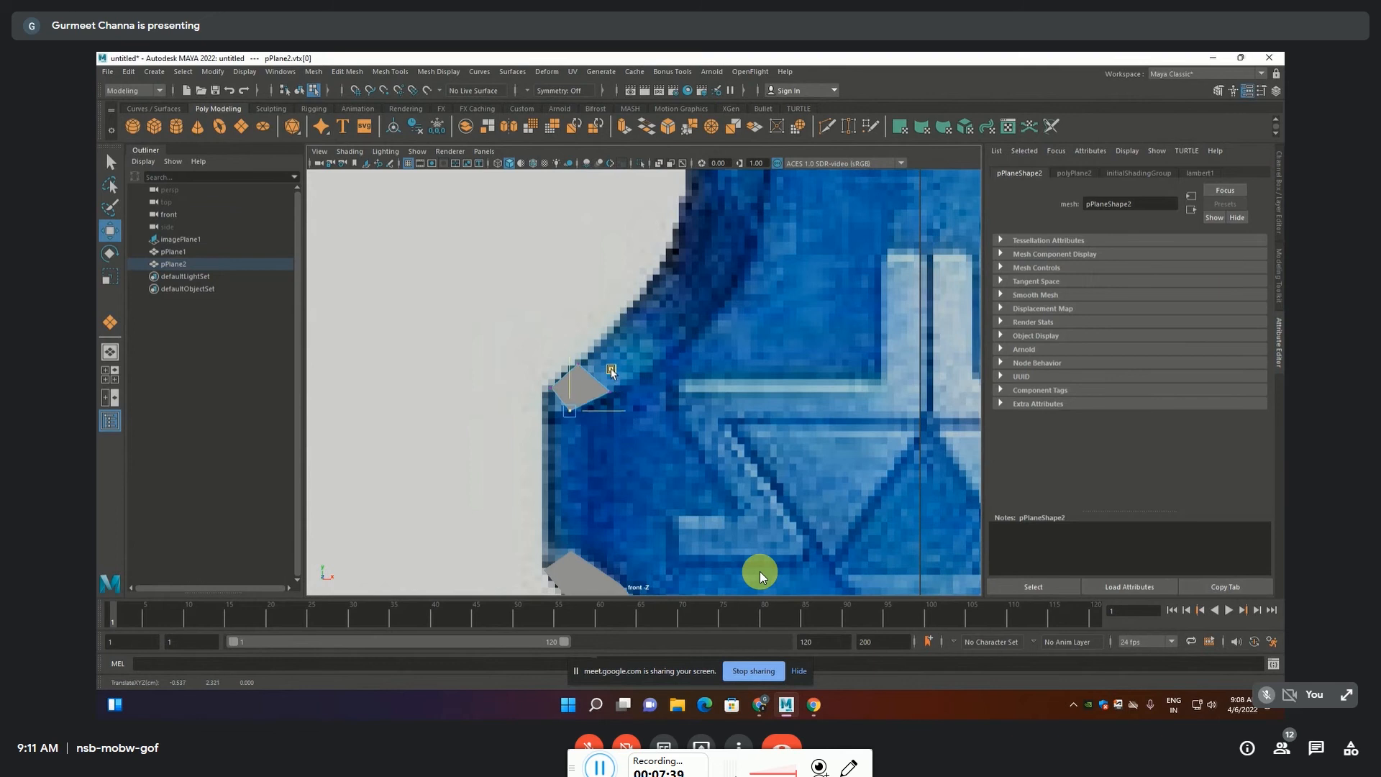
click(643, 369)
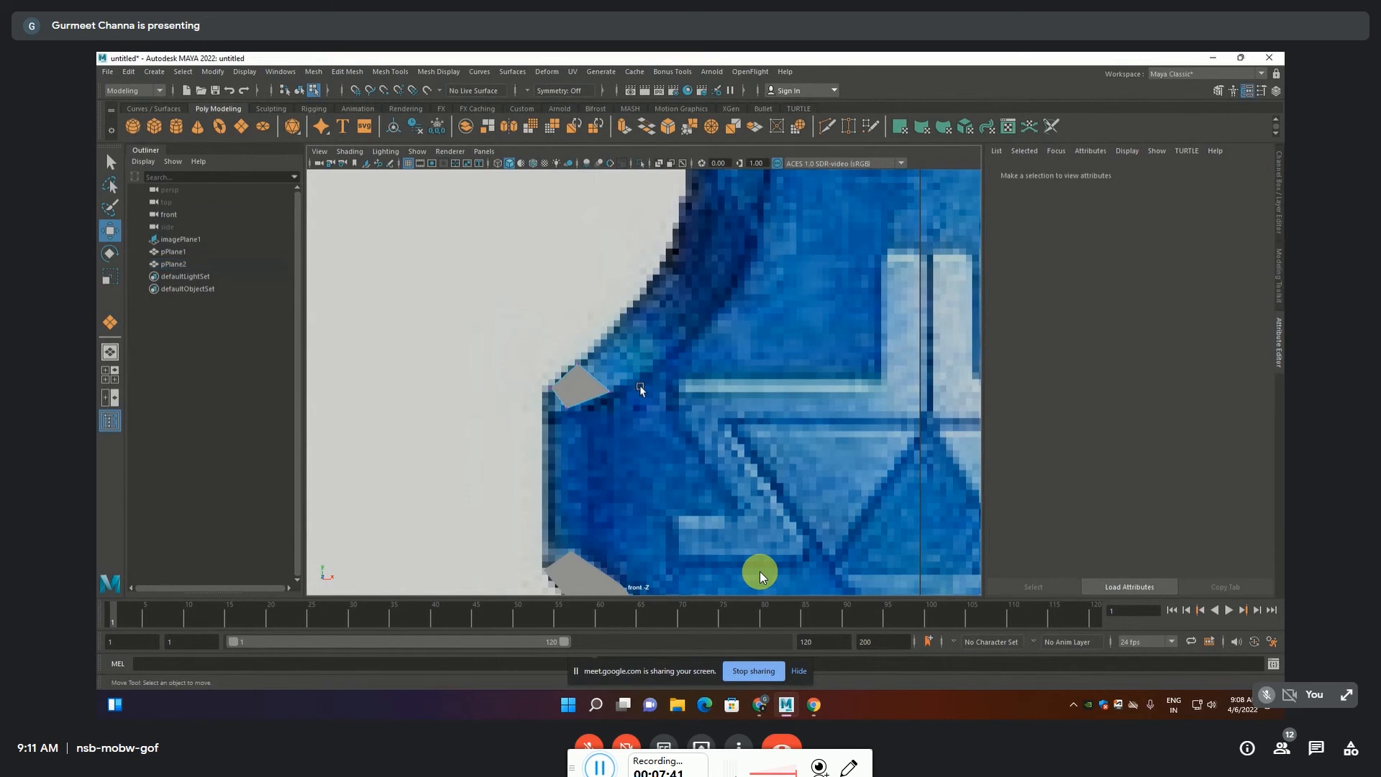
Extrude the small plane's upper inner edge along the curve and fit the new end vertices to the blue border
key(F10)
click(593, 378)
shift+drag(638, 344, 679, 306)
key(F9)
click(623, 327)
click(655, 357)
middle_drag(697, 317, 712, 318)
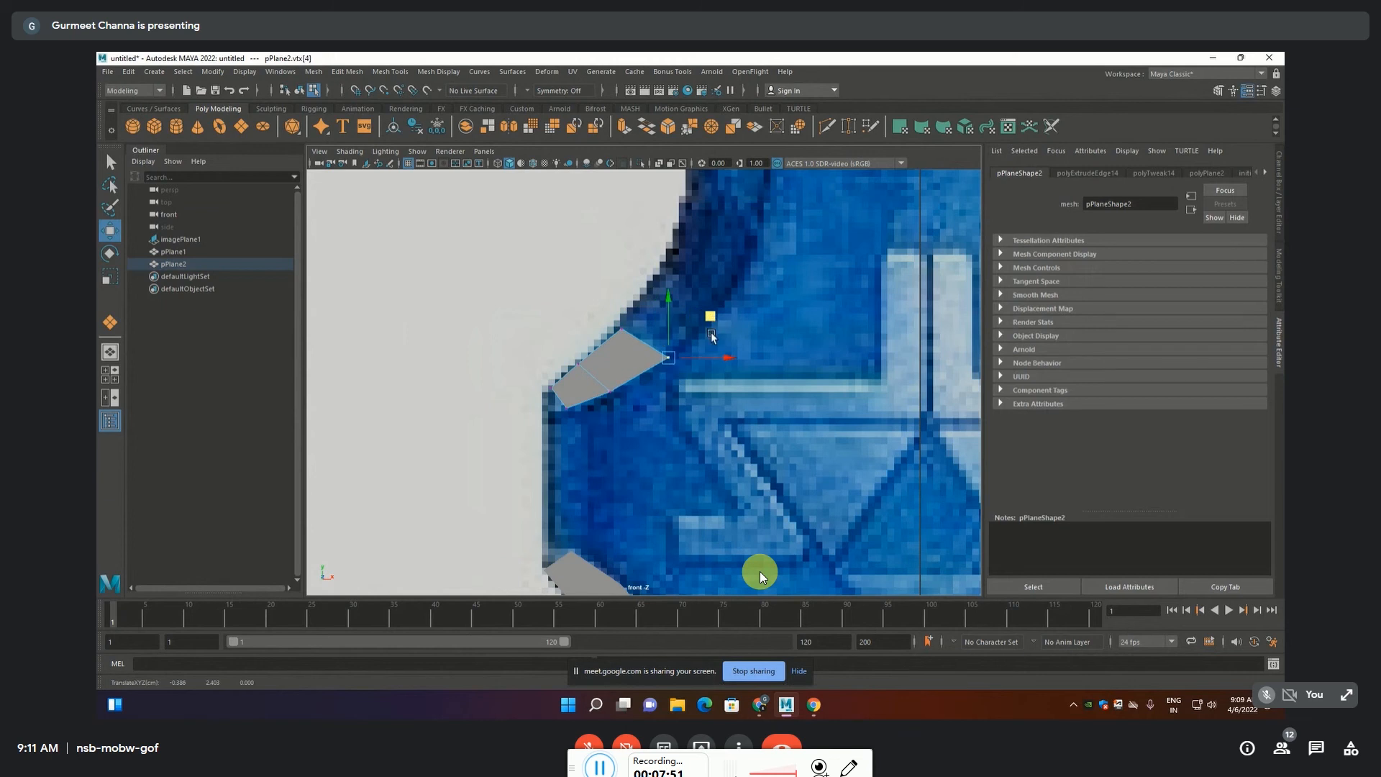
Extrude a second segment up the curved border and align its end vertices with the reference outline
key(F10)
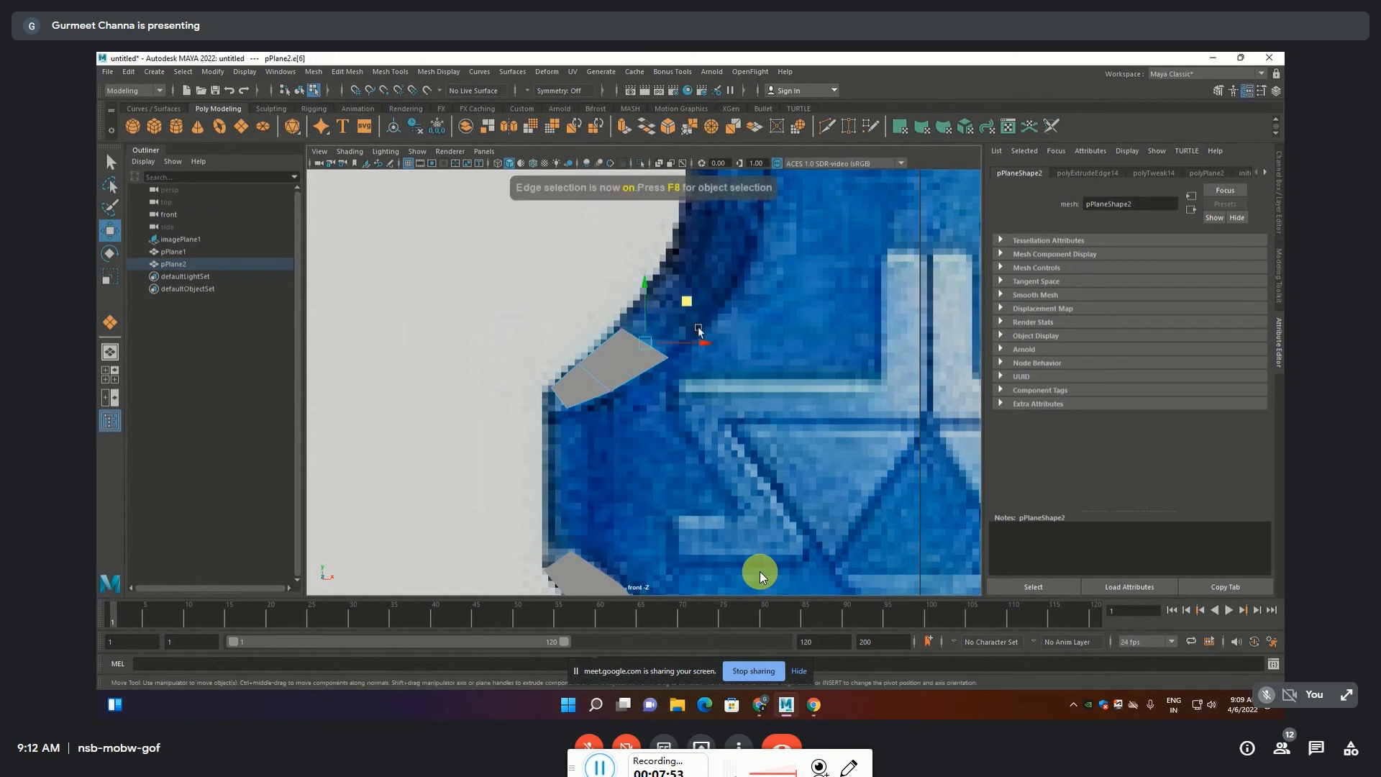
shift+drag(689, 305, 725, 253)
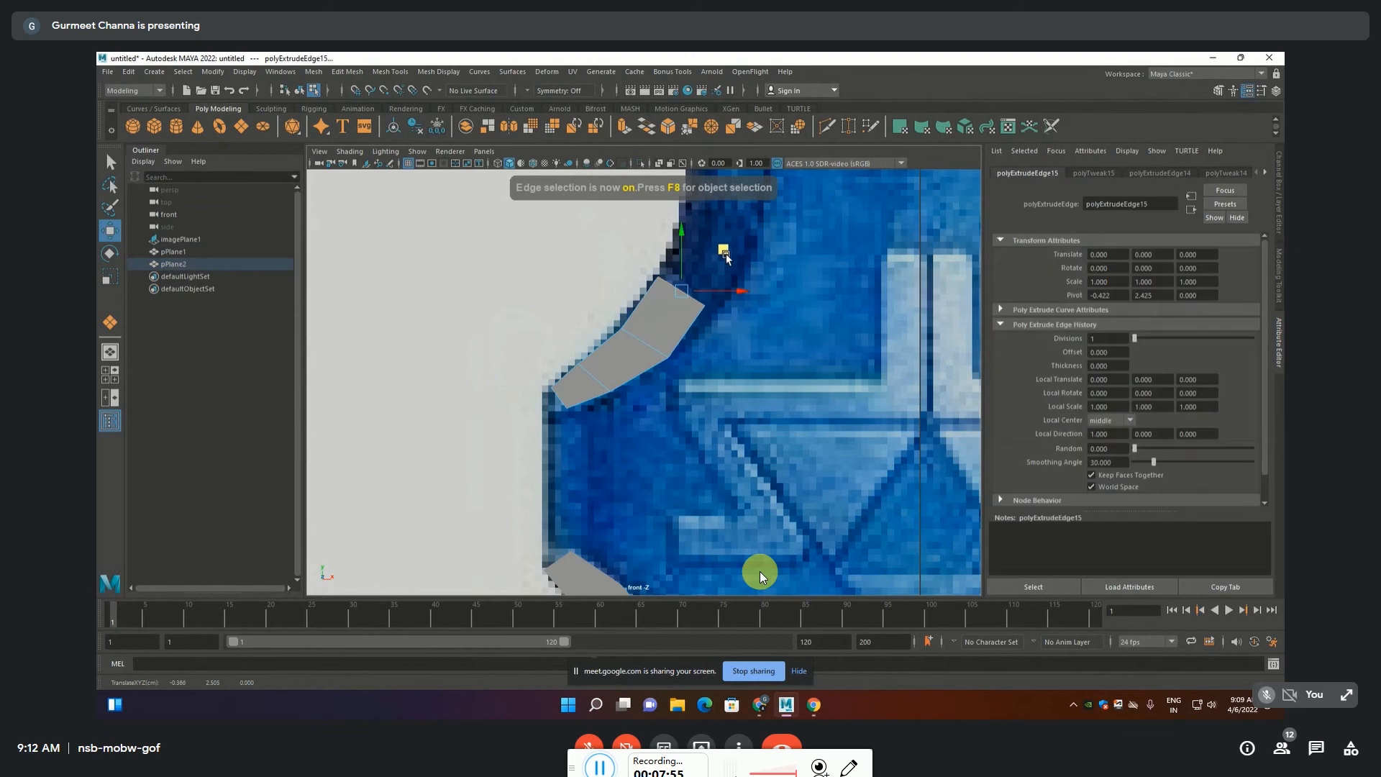
key(F9)
click(651, 266)
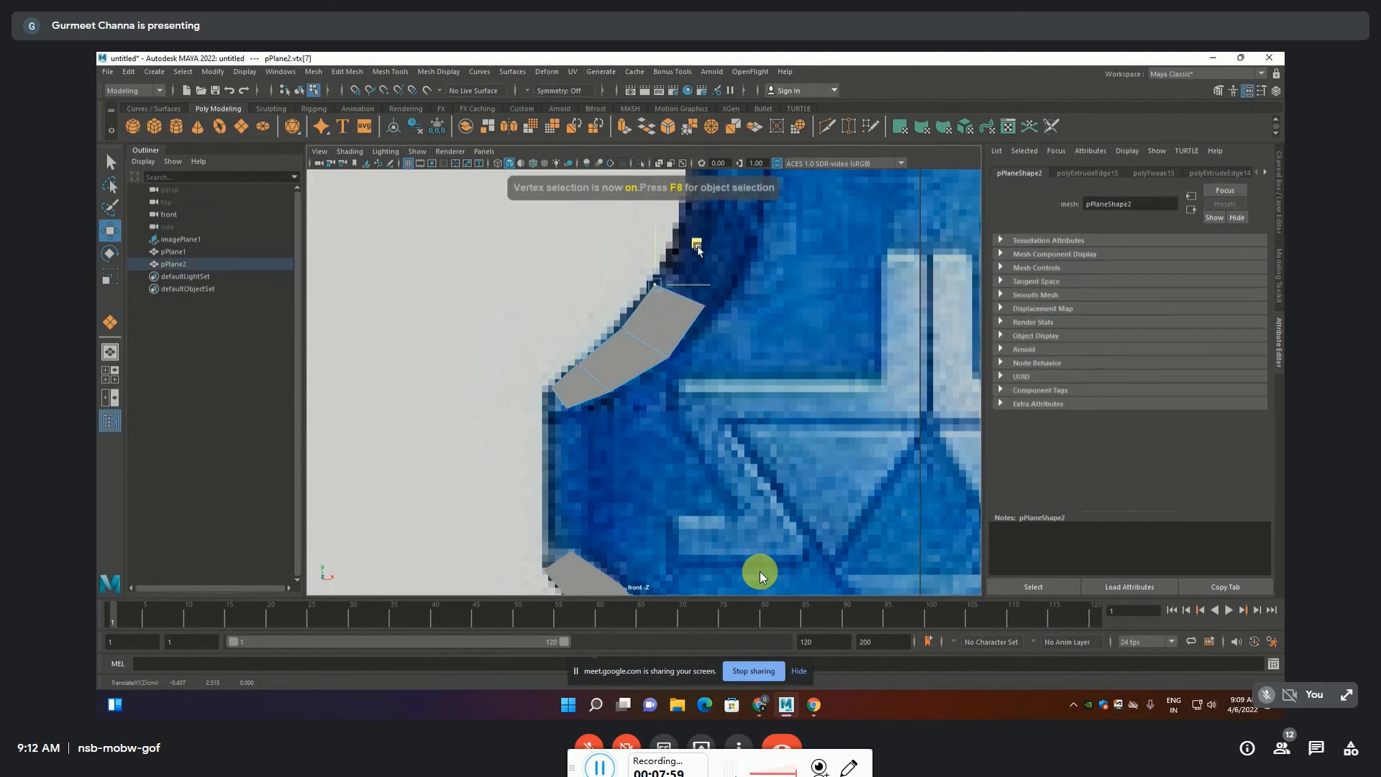
drag(760, 288, 702, 327)
Extrude a third segment toward the steep part of the curve and adjust its inner end vertex to the border
drag(746, 268, 756, 202)
key(F10)
alt+middle_drag(762, 242, 770, 427)
key(F9)
drag(770, 427, 722, 458)
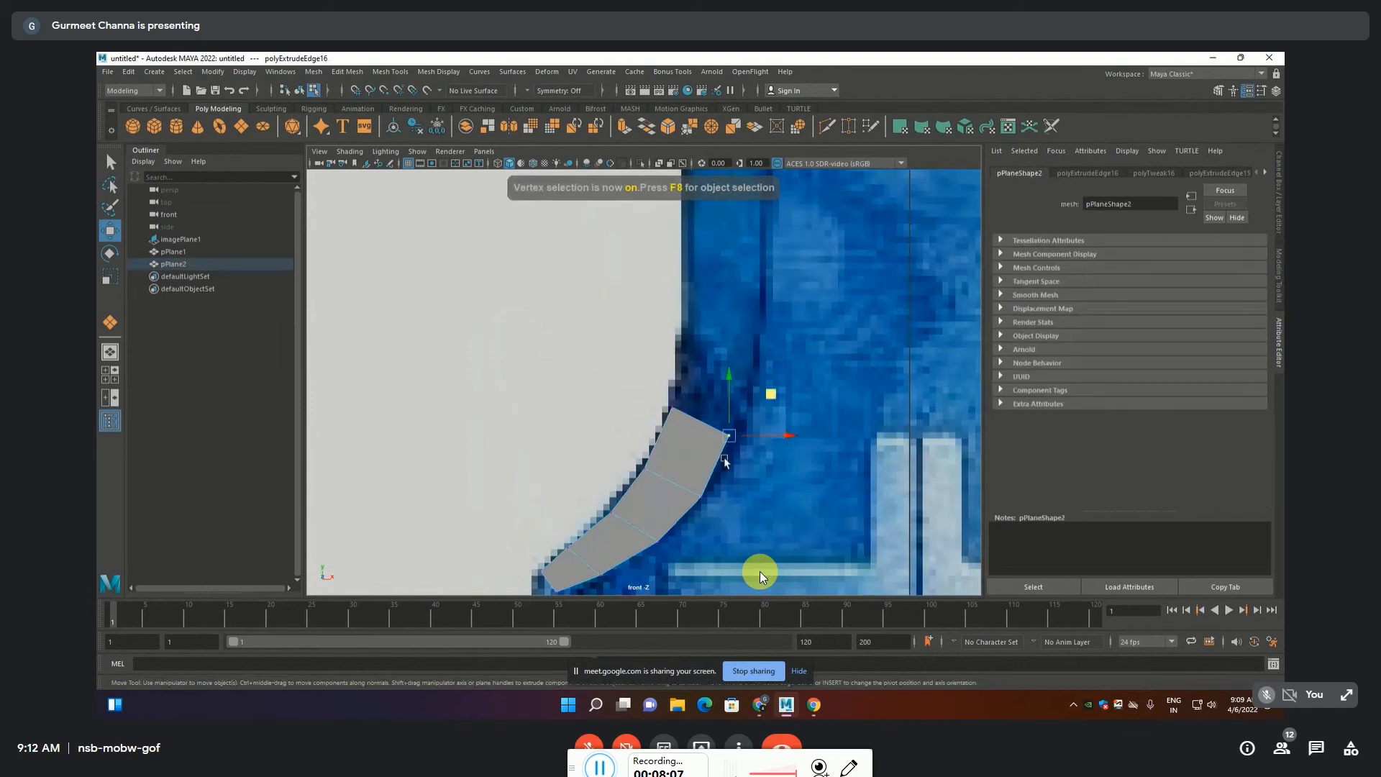
drag(772, 395, 754, 312)
Extrude a segment to where the curve becomes straight and lower its outer vertex to make the end nearly level
key(F10)
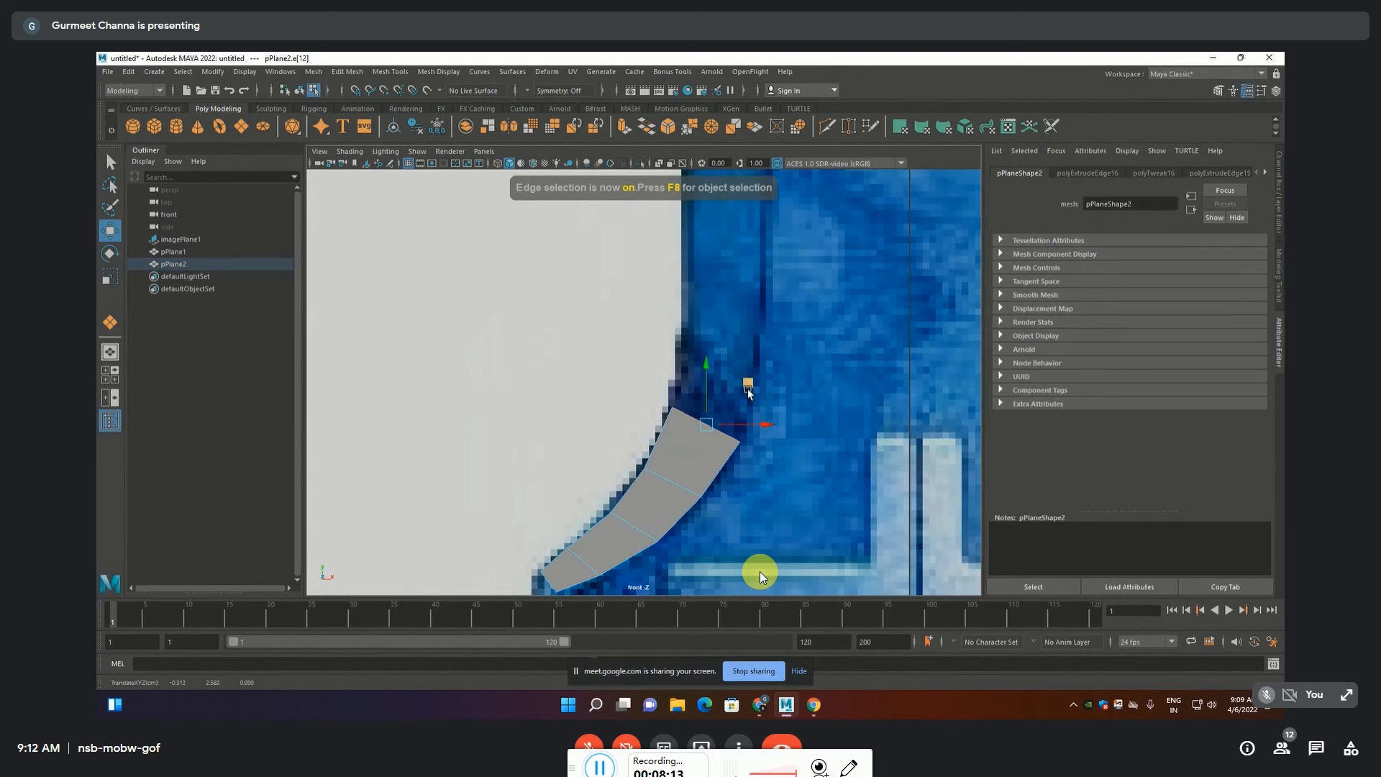
drag(748, 384, 767, 308)
key(F9)
click(689, 329)
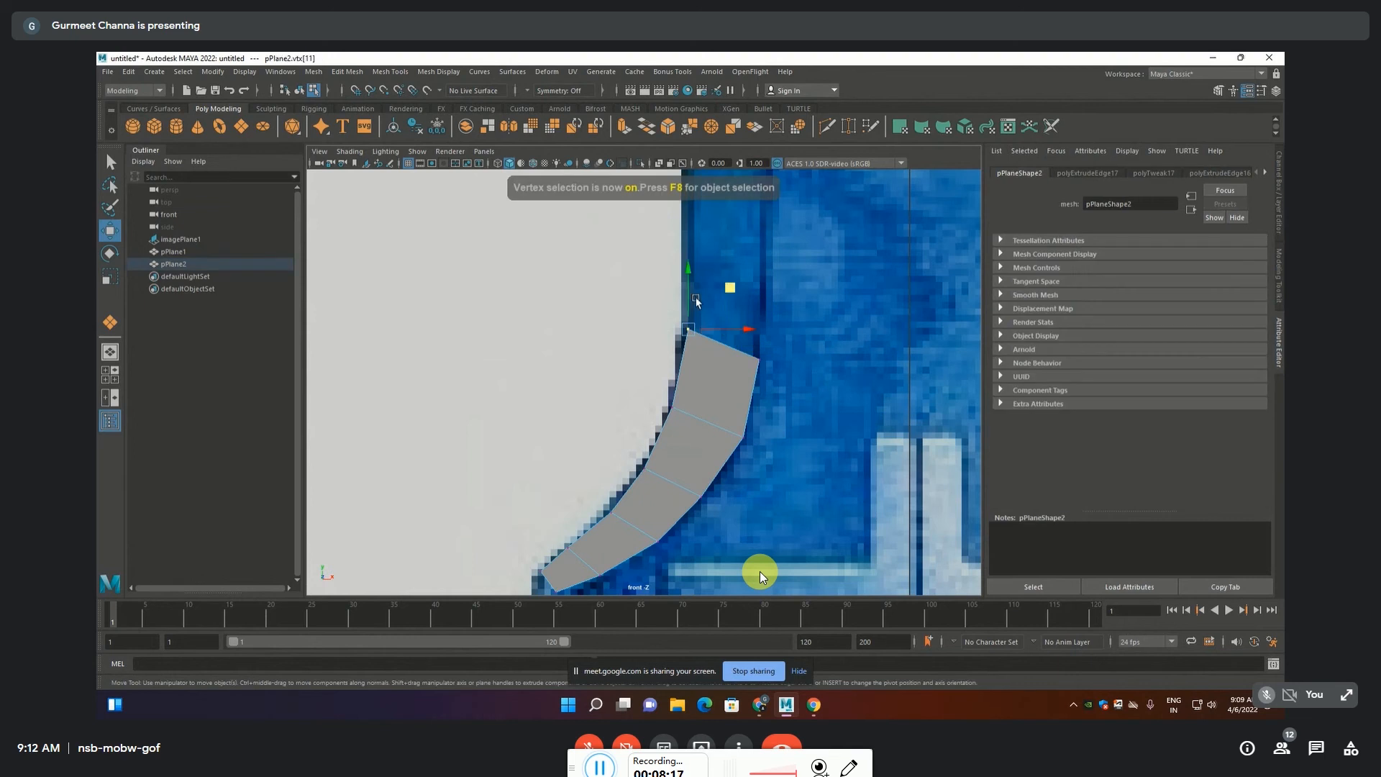
ctrl+shift+drag(687, 292, 685, 318)
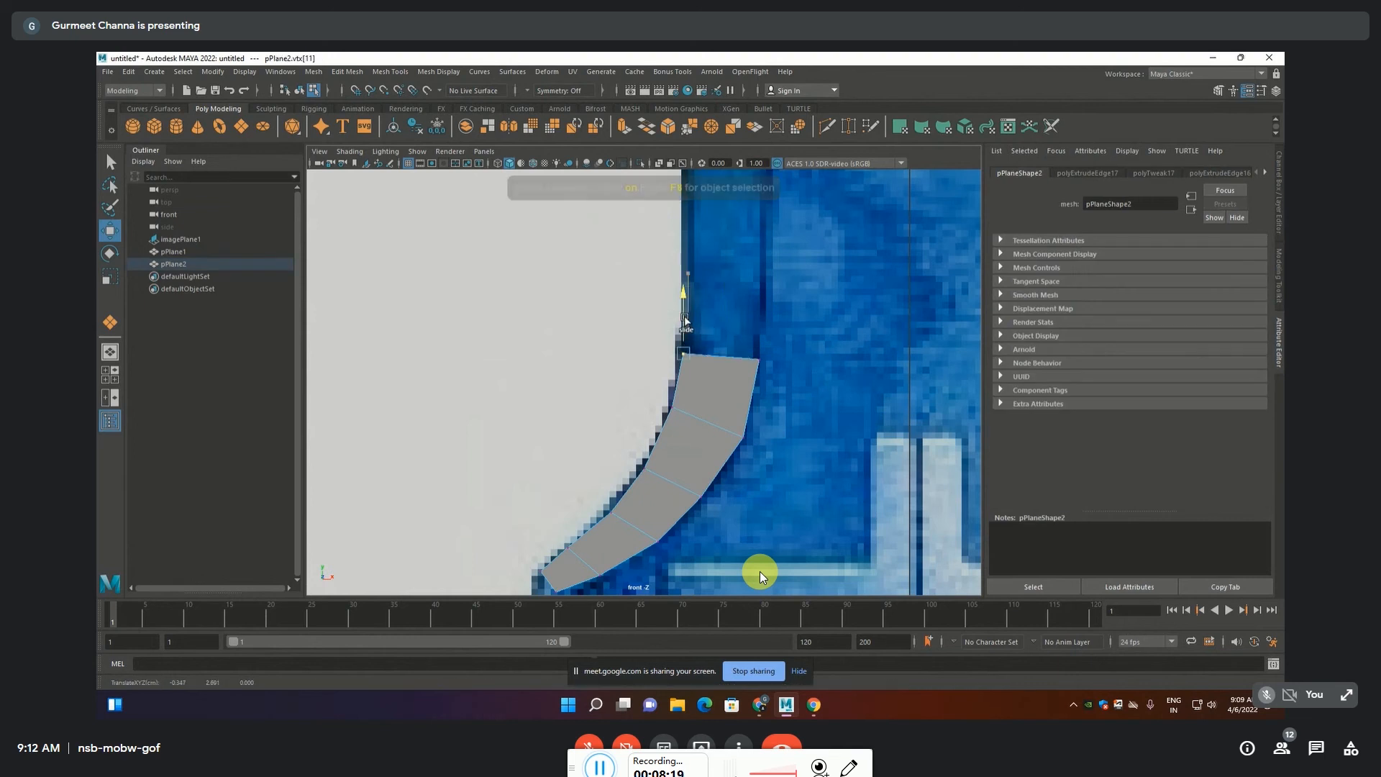
drag(779, 339, 749, 394)
Extrude the strip's end edge upward along the straight border and scale that edge to level it
key(F10)
click(725, 356)
shift+drag(722, 324, 725, 222)
scroll(847, 310, up, 5)
drag(737, 461, 741, 459)
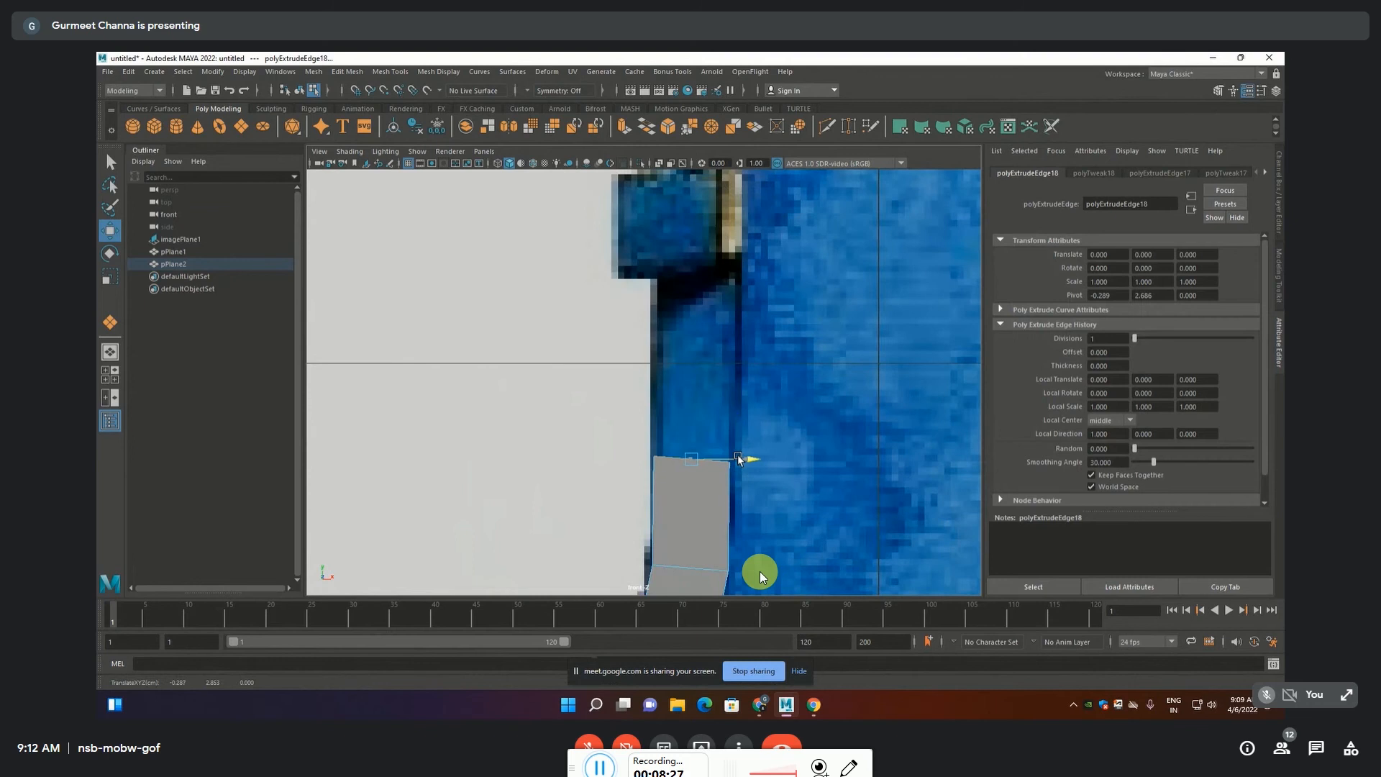
key(r)
click(691, 402)
key(w)
Extrude the strip upward in segments, past the small side block and up to the base of the winged guard
middle_drag(715, 461, 723, 249)
key(ctrl+e)
scroll(780, 326, down, 5)
scroll(650, 356, up, 5)
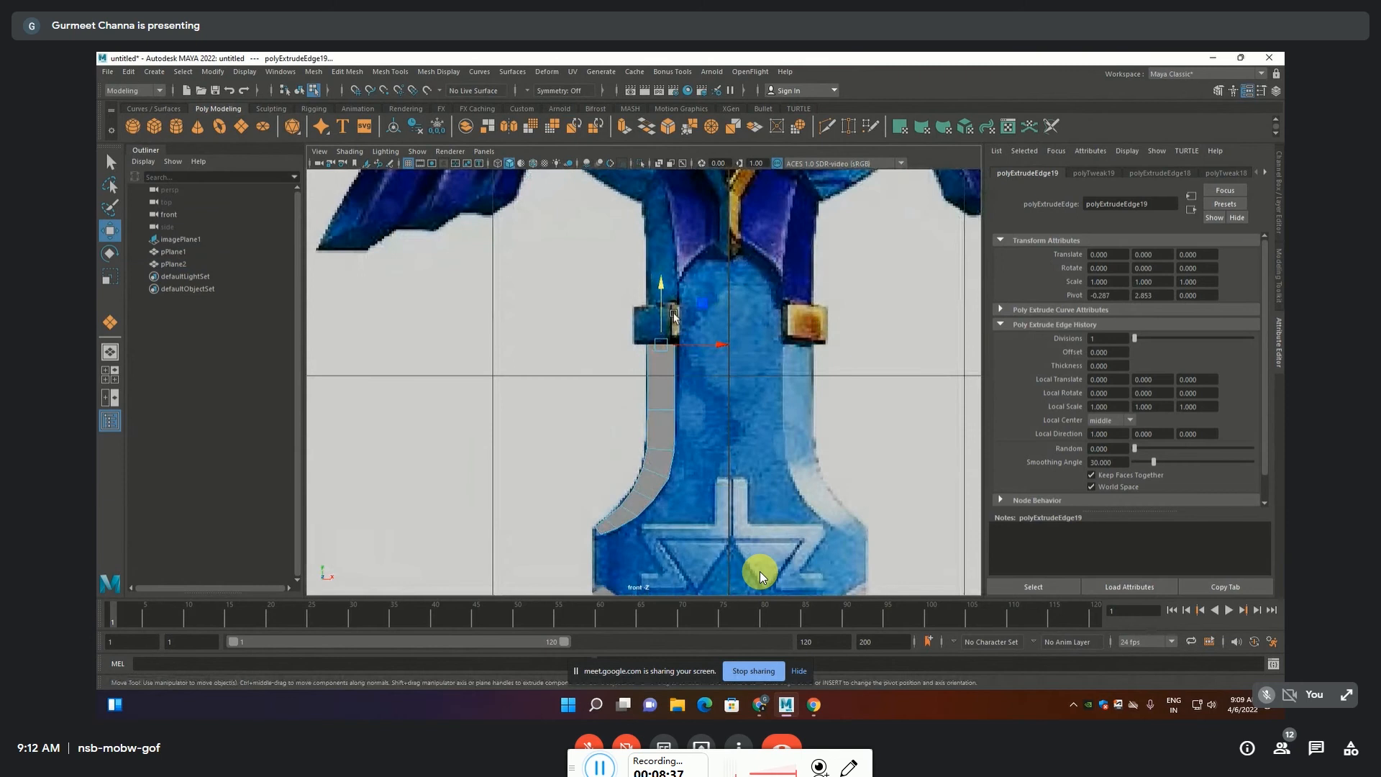
drag(662, 316, 664, 274)
alt+middle_drag(726, 334, 732, 487)
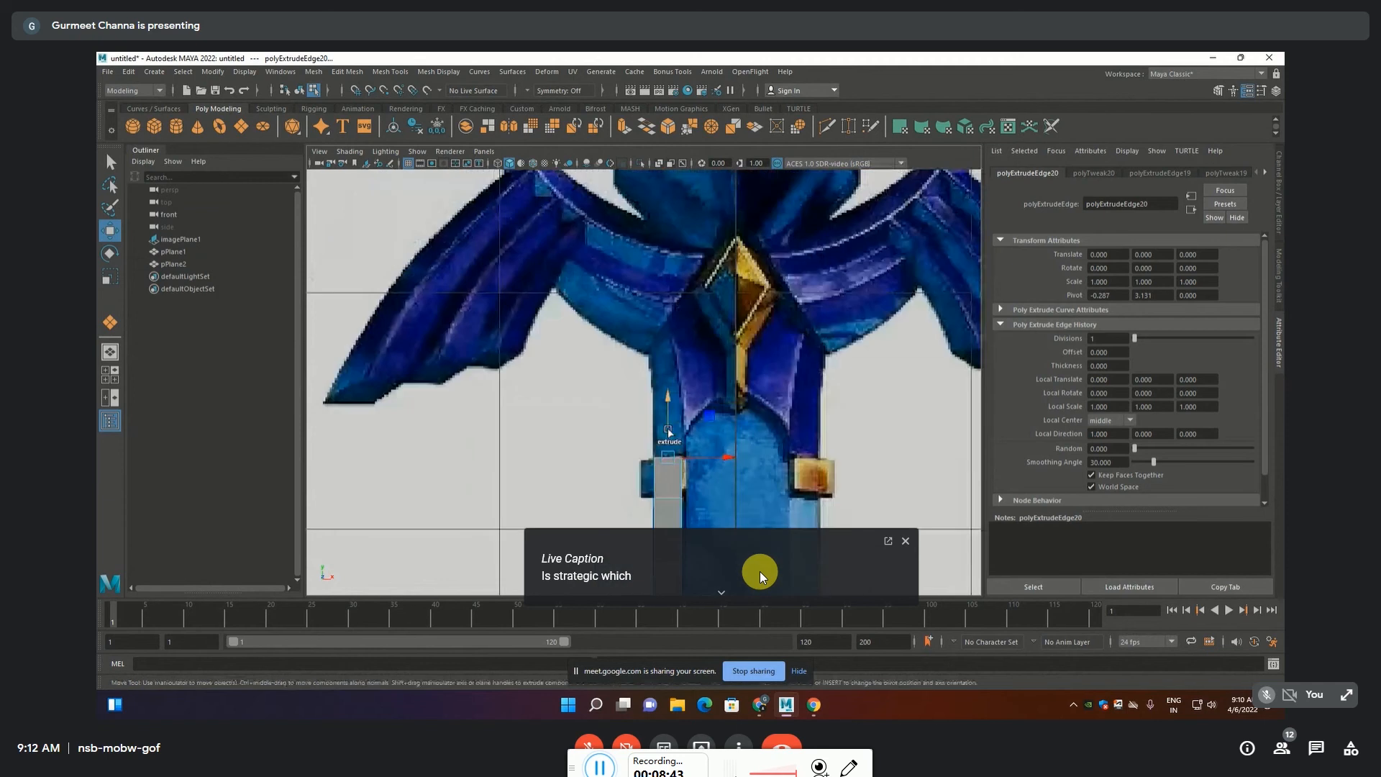
drag(669, 432, 672, 398)
Raise the inner vertex at the strip's upper end to form a slanted end edge beneath the guard
key(F9)
drag(690, 344, 684, 290)
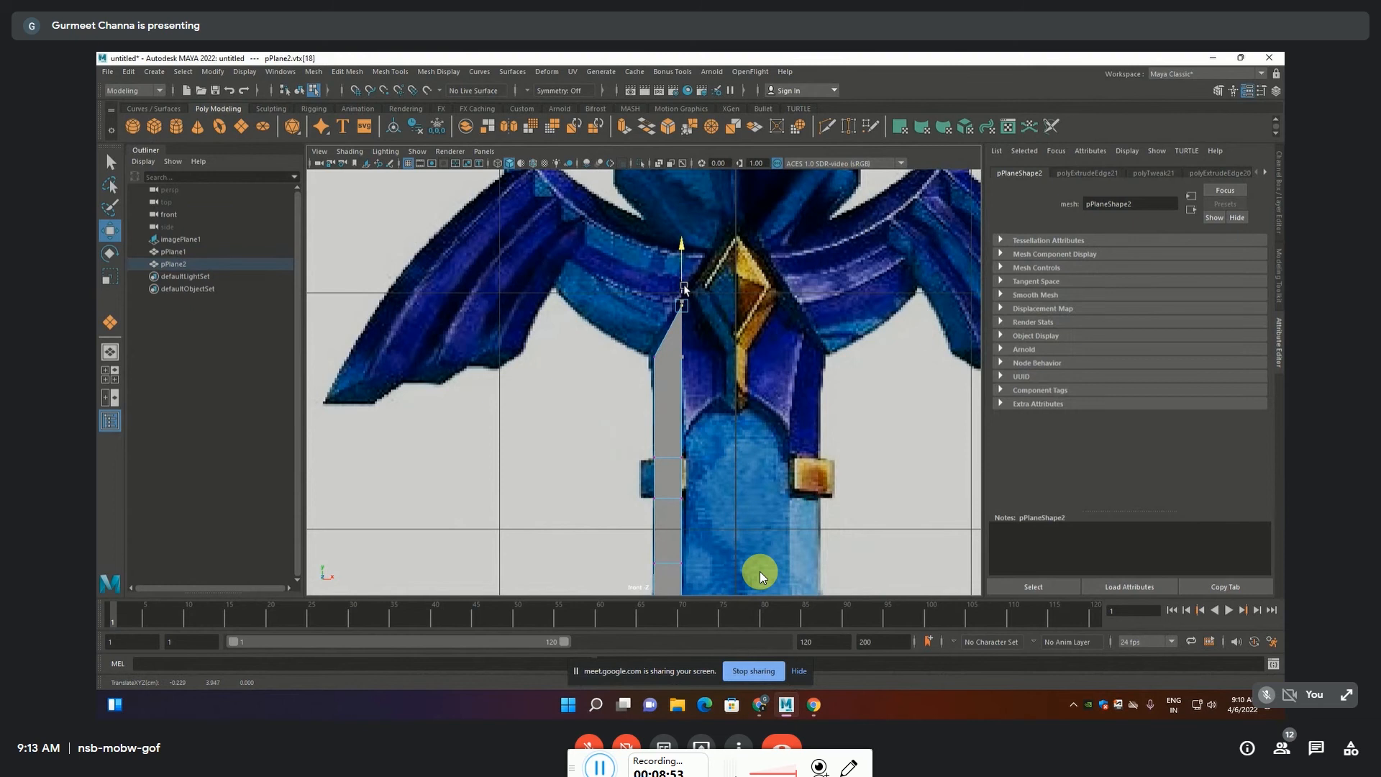
click(763, 372)
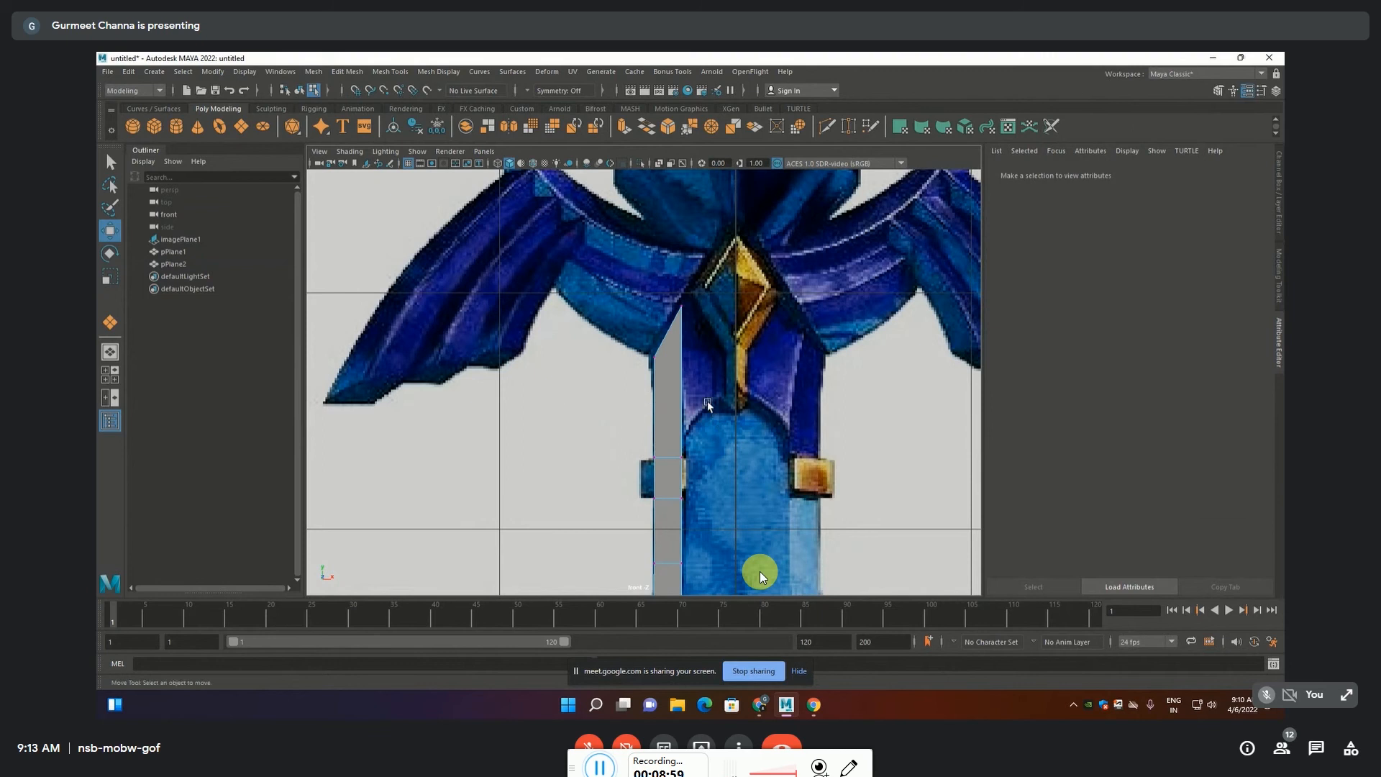
Insert an edge loop across the strip just below its slanted upper end
key(F10)
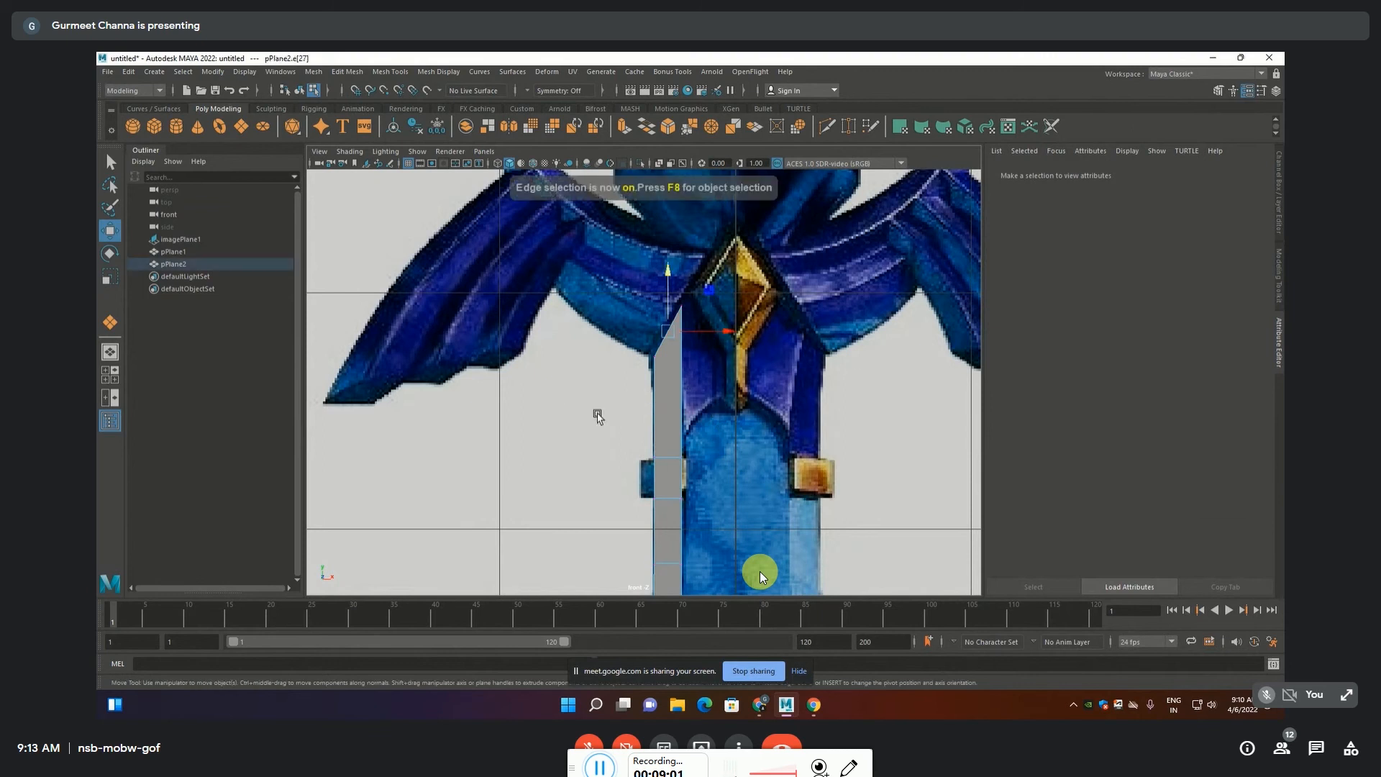
click(389, 71)
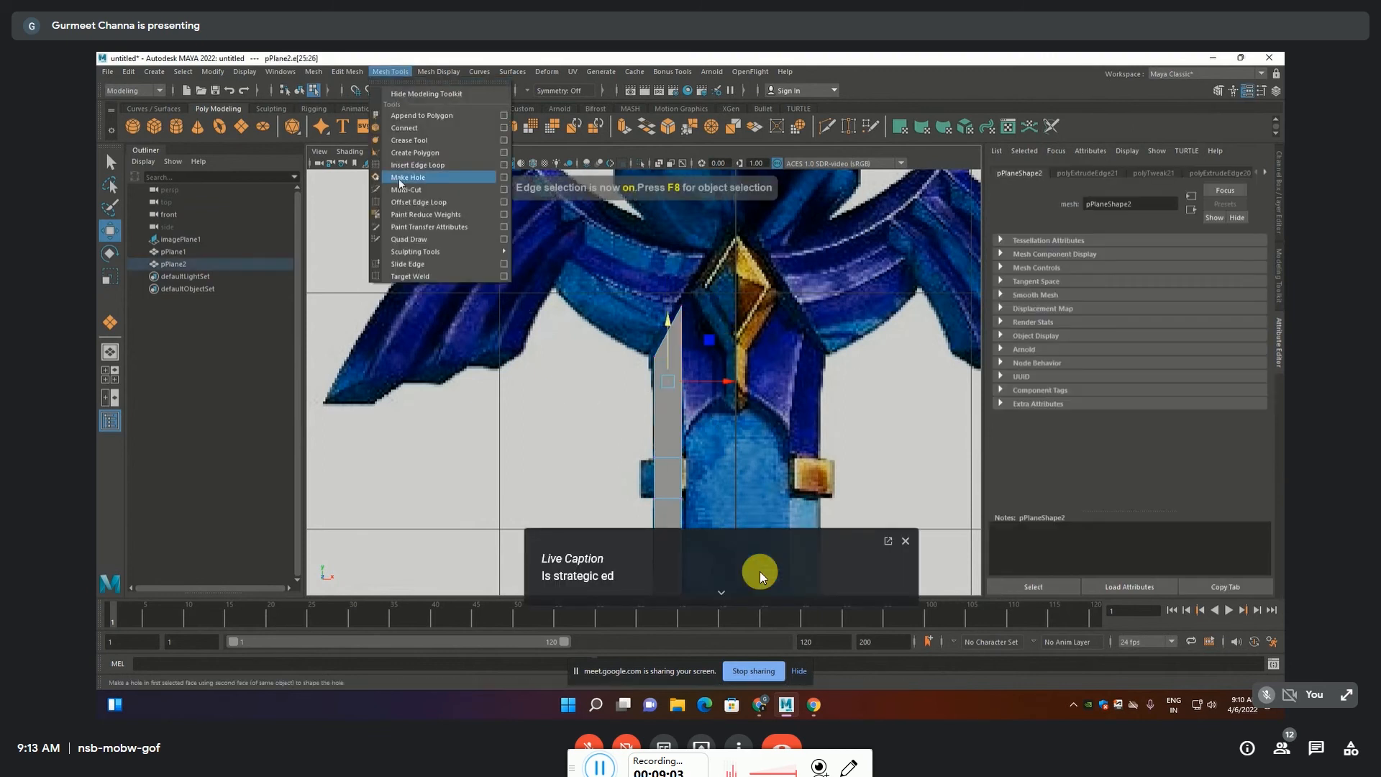
click(407, 165)
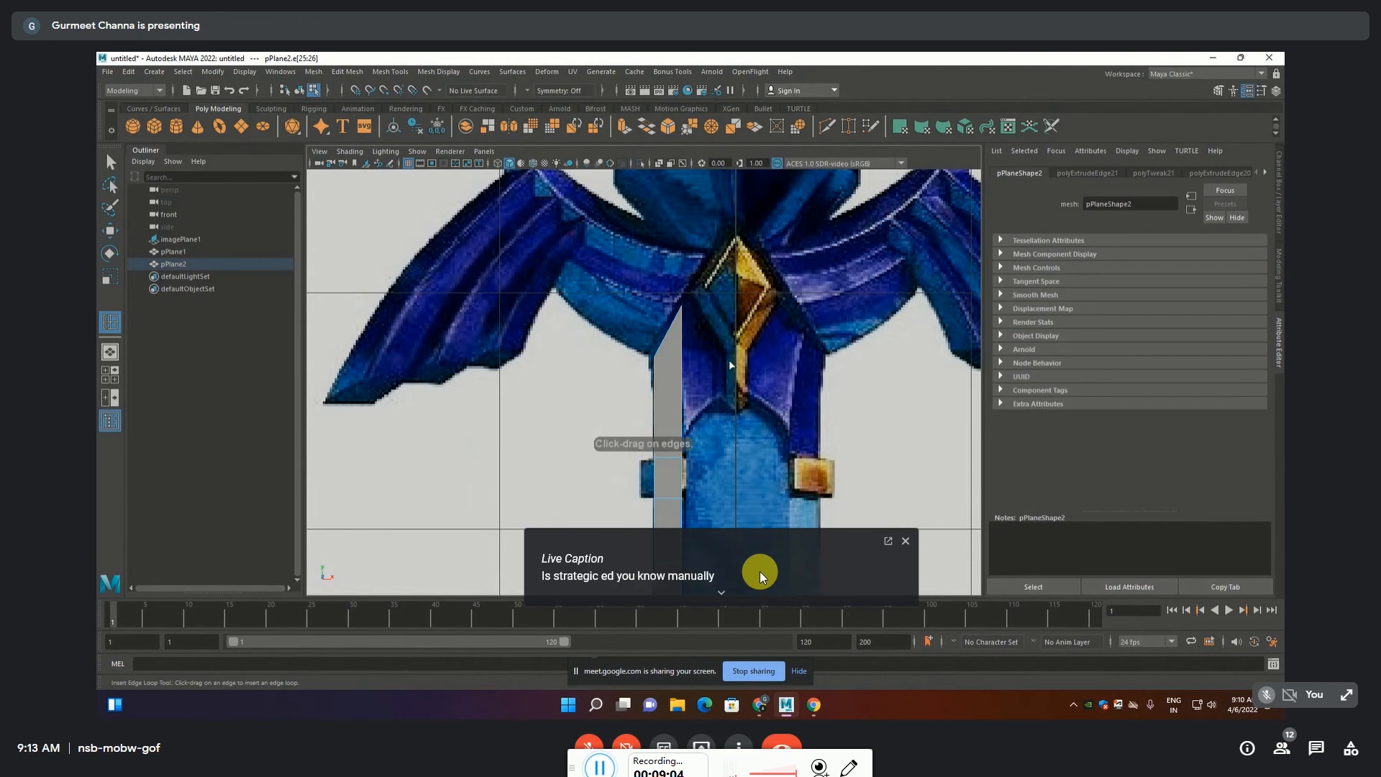
click(683, 350)
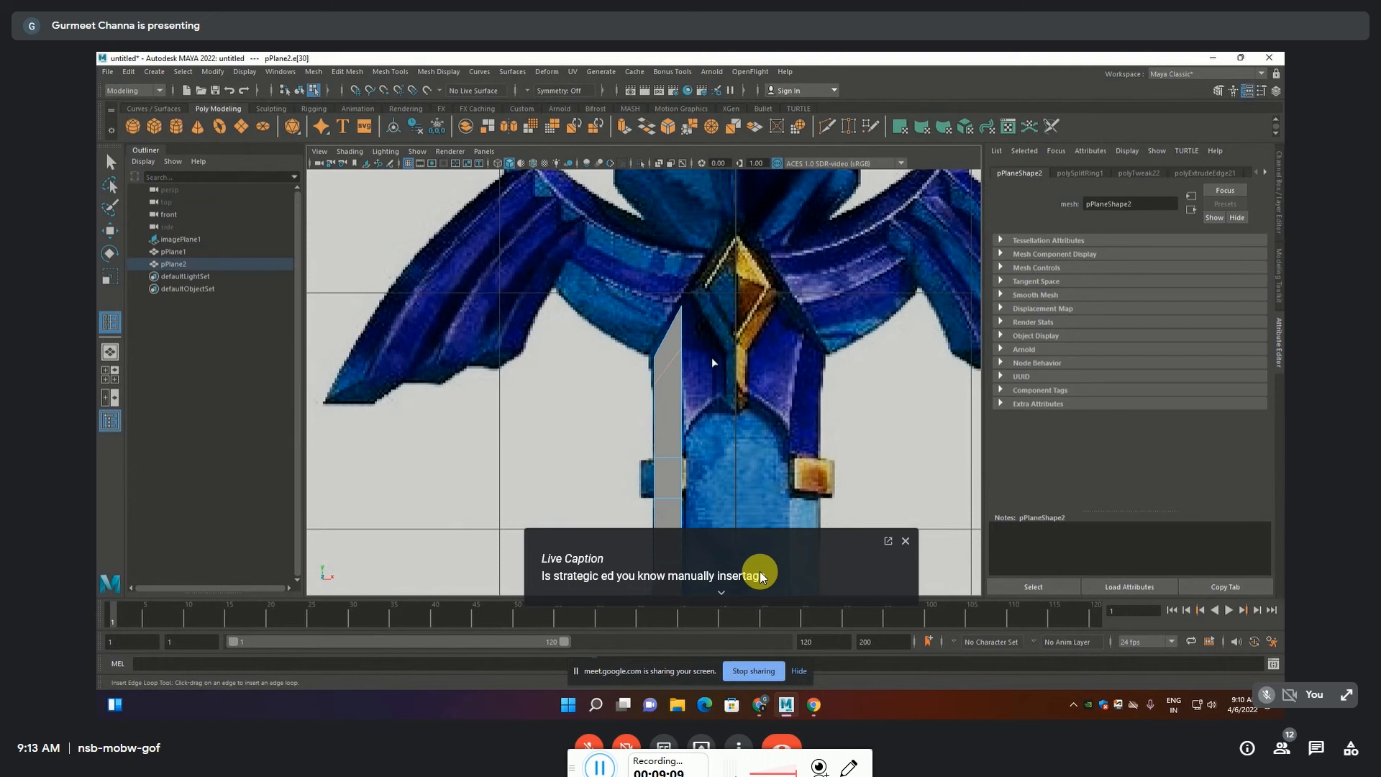
Move the slanted end edge up to the centre line at the tip of the gold diamond
key(w)
click(712, 319)
drag(712, 320, 781, 199)
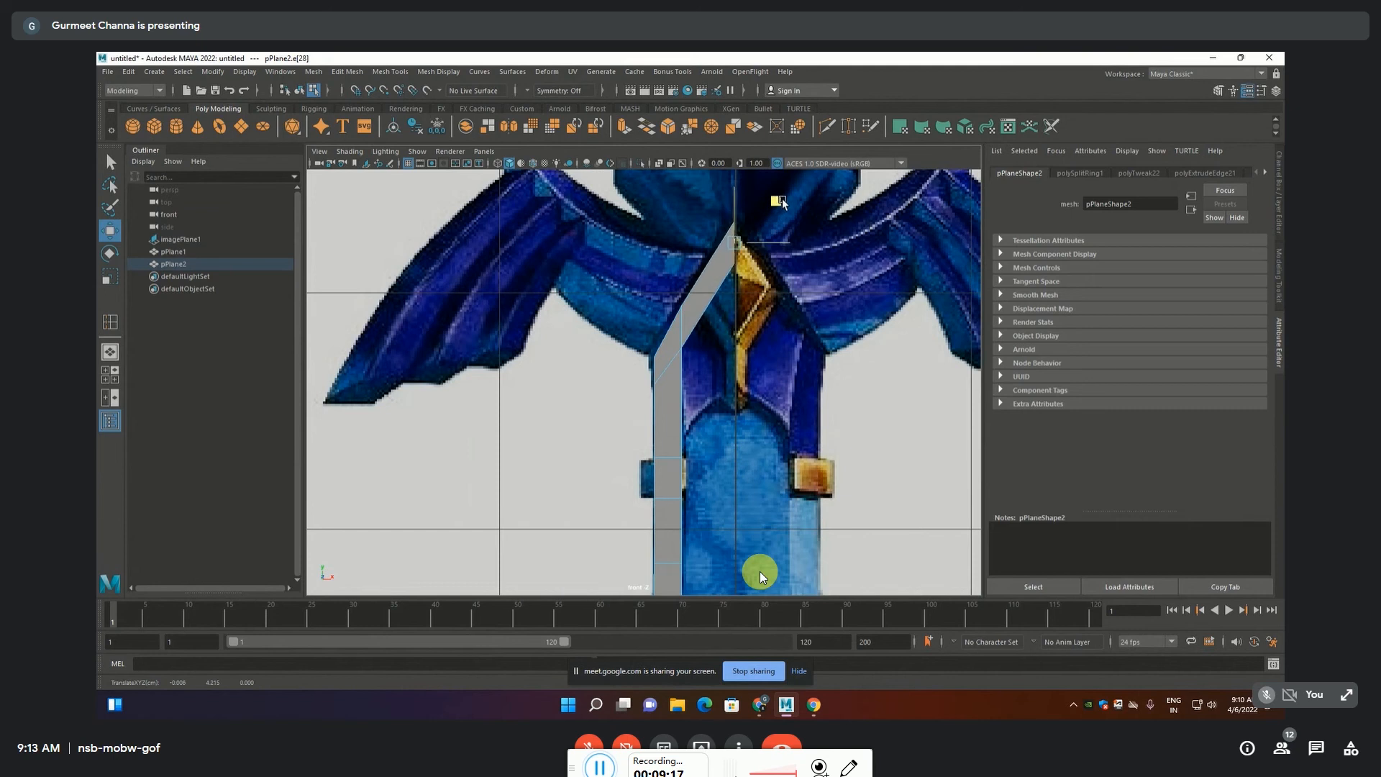
key(ctrl+e)
scroll(669, 374, up, 2)
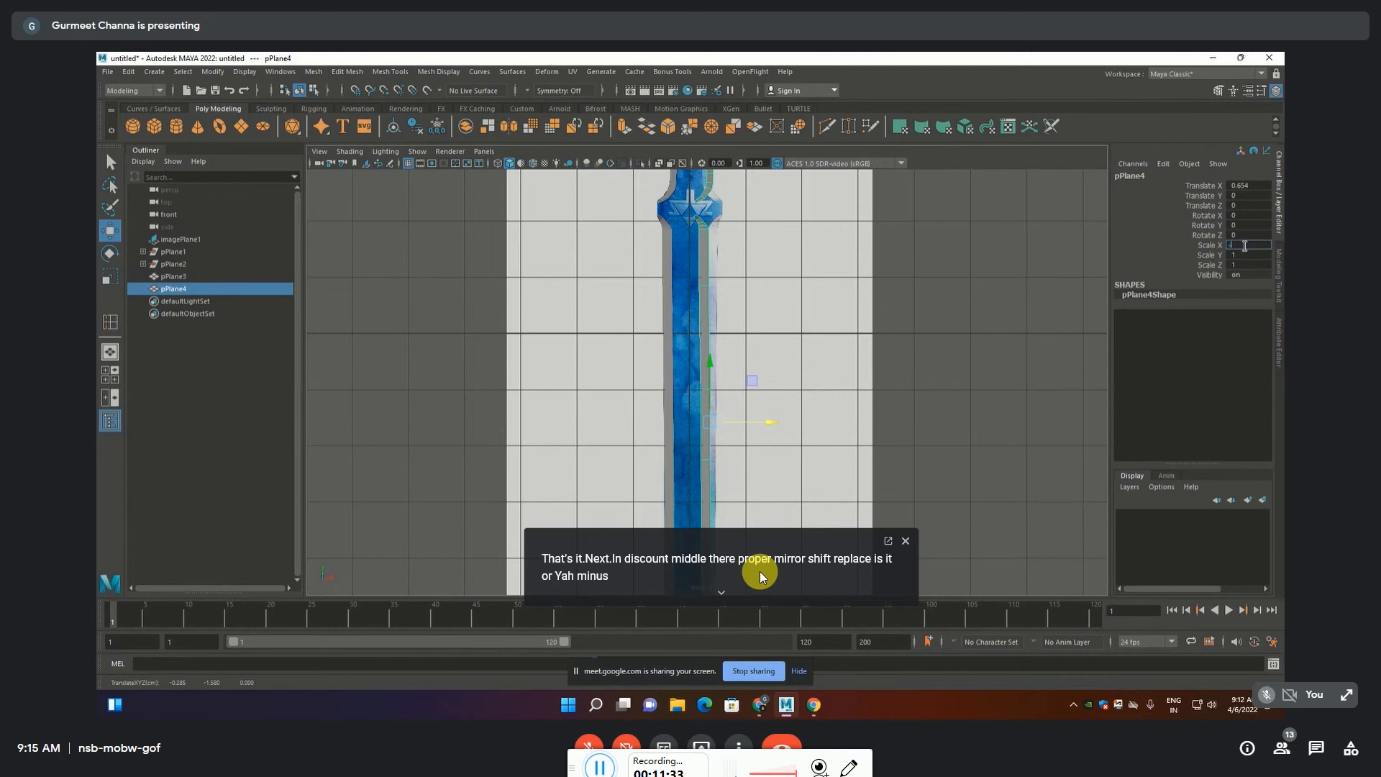
Delete the vertical centre edges running through the bridged faces below the triangular opening
click(906, 541)
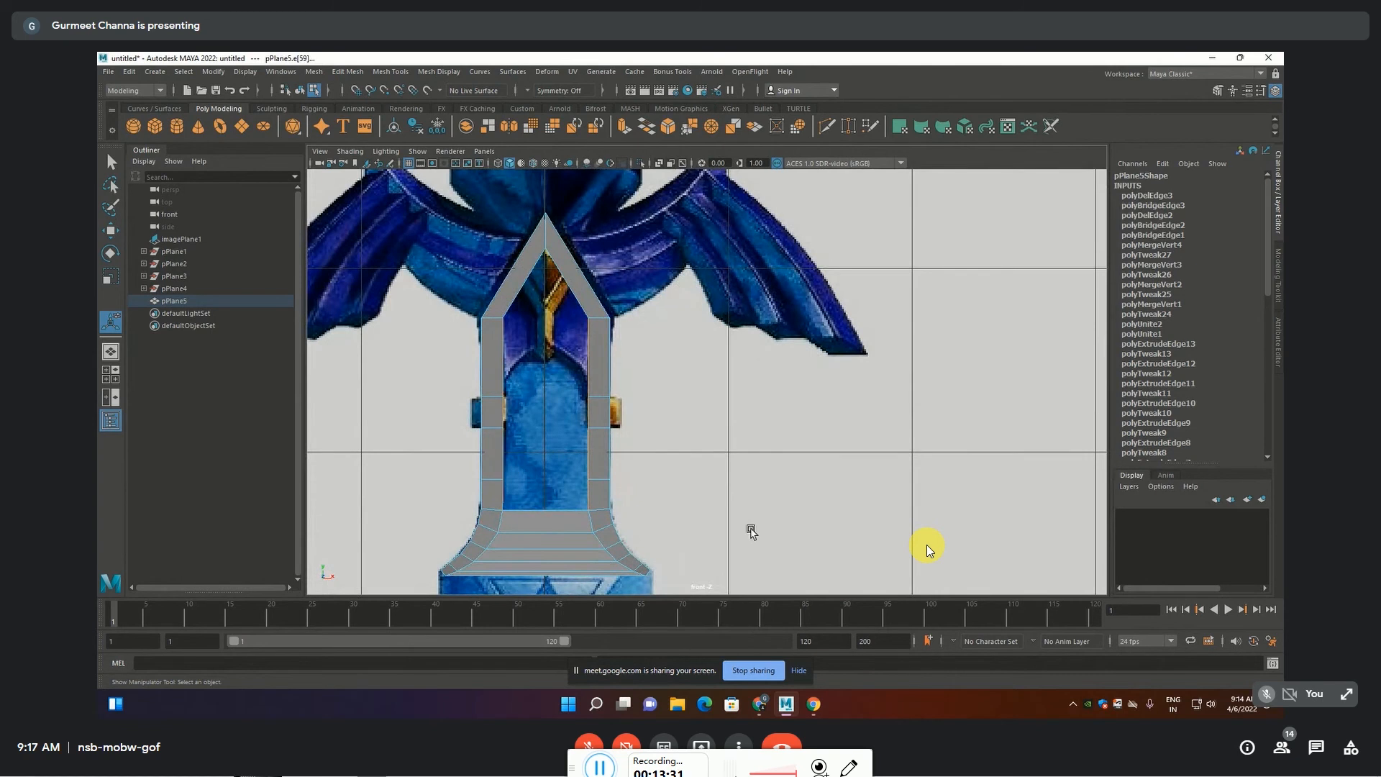
click(546, 490)
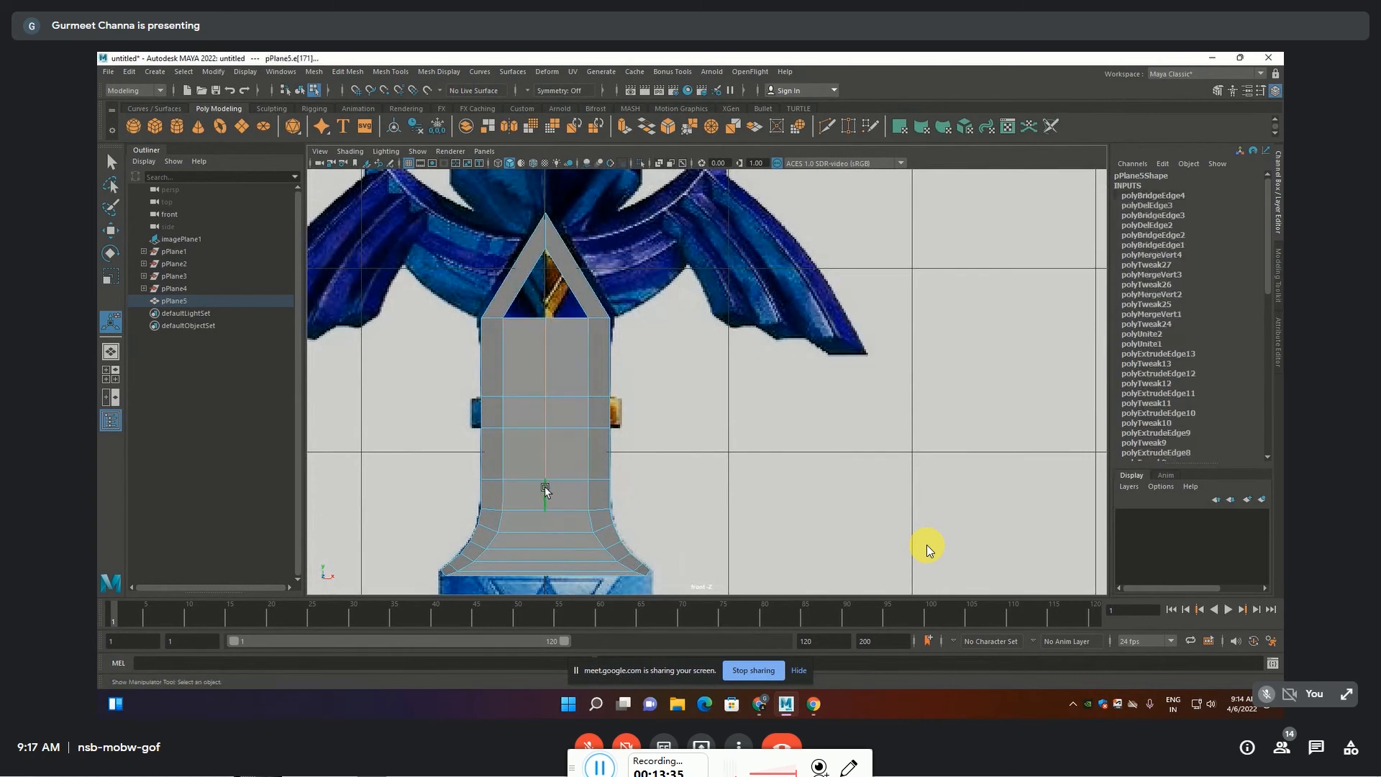
key(Delete)
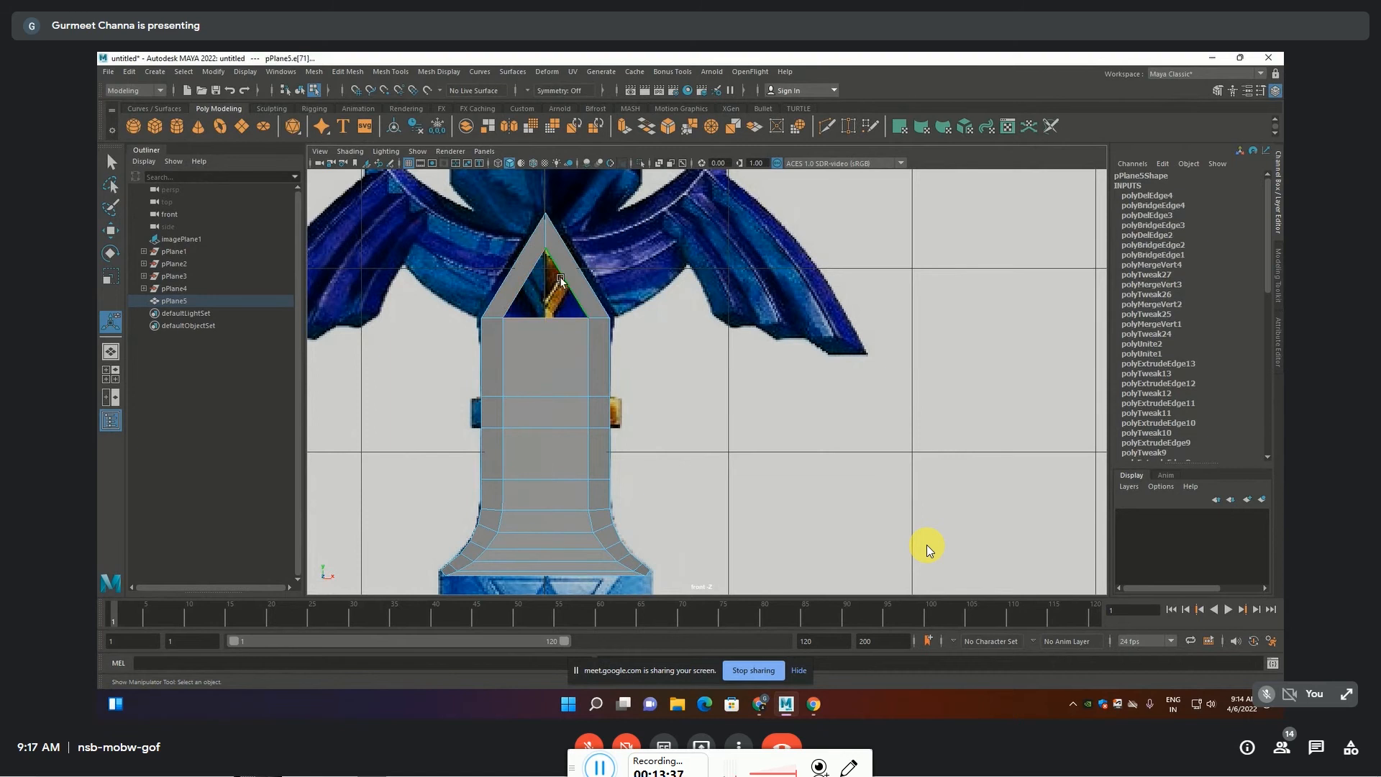
Fill the triangular hole inside the pointed upper end of the blade mesh
click(314, 72)
click(335, 163)
key(a)
scroll(671, 321, up, 10)
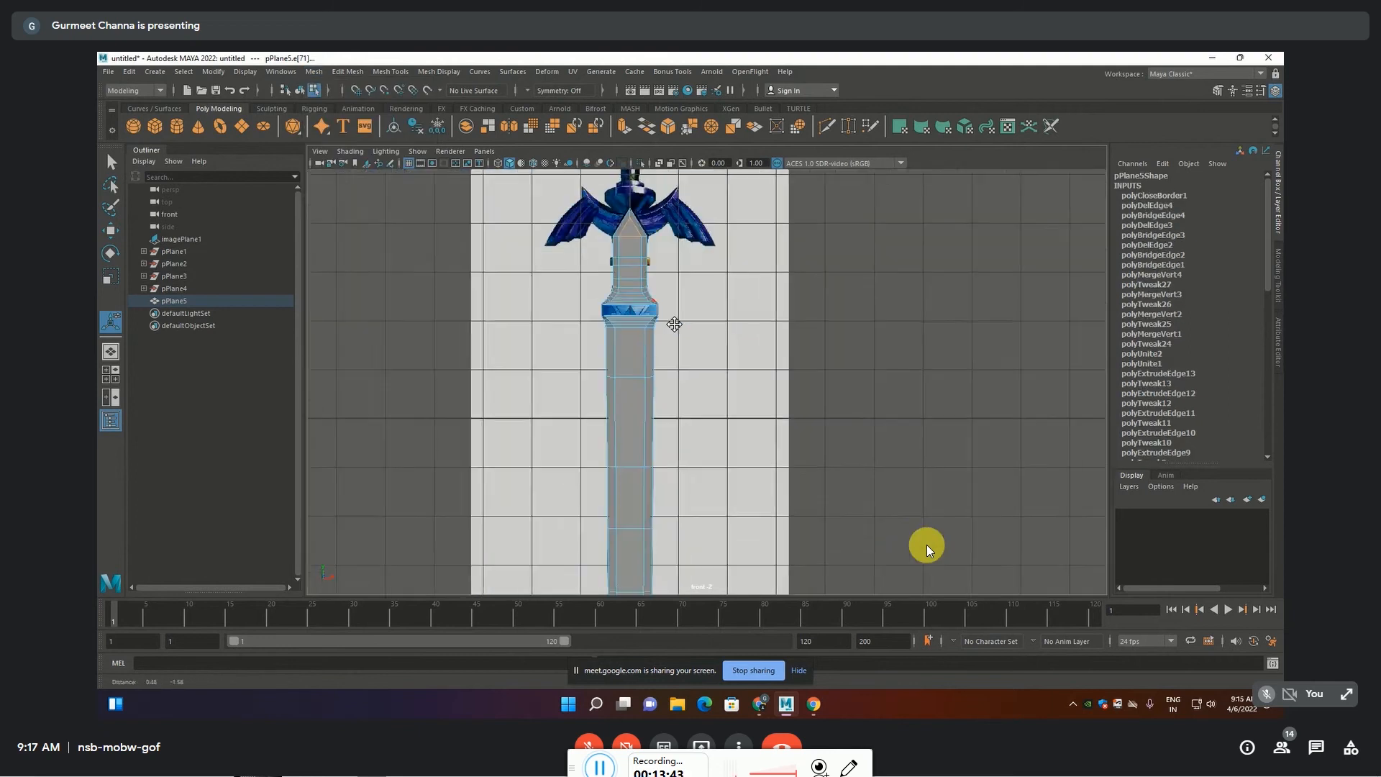
Fill the open hole inside the pointed lower end of the blade mesh
scroll(598, 250, up, 3)
alt+middle_drag(609, 558, 672, 394)
scroll(670, 403, down, 9)
alt+middle_drag(668, 514, 657, 338)
scroll(651, 403, up, 8)
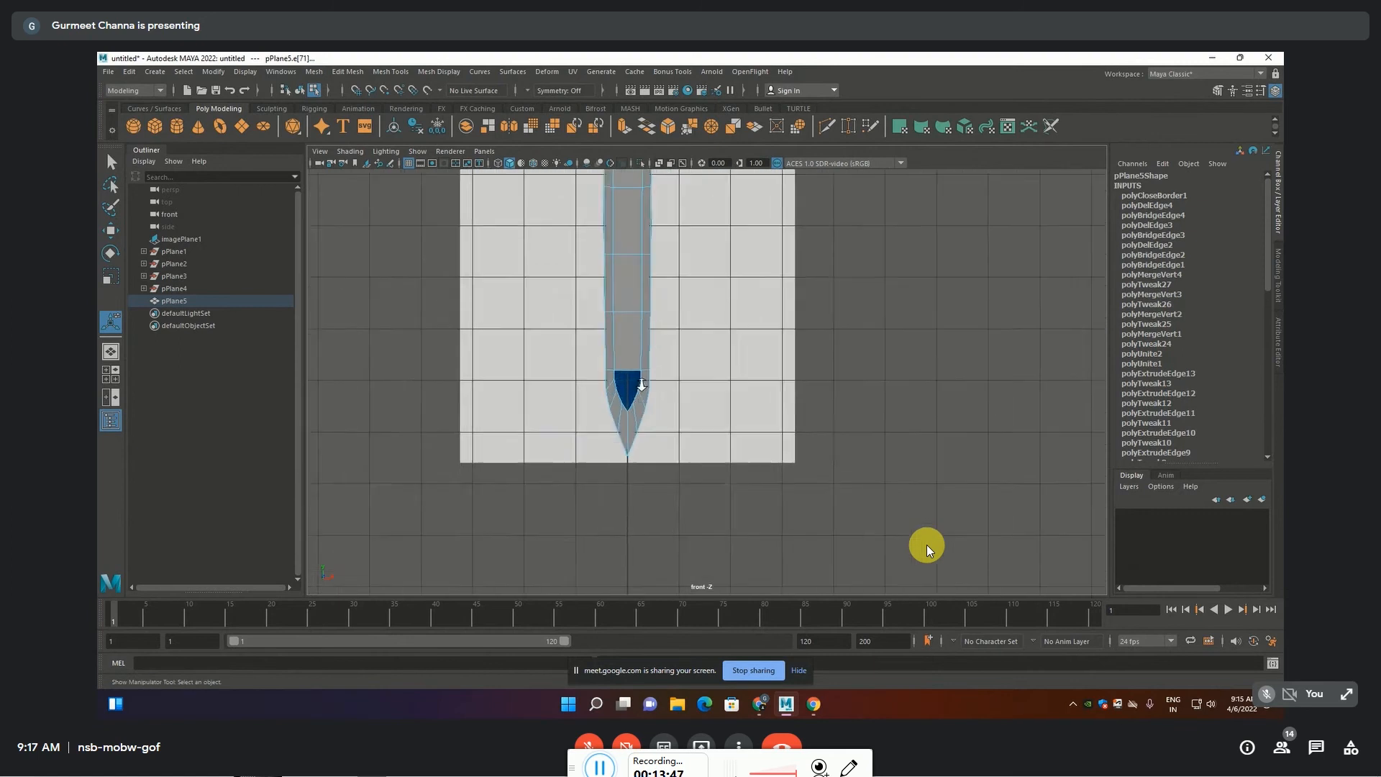
scroll(536, 389, up, 2)
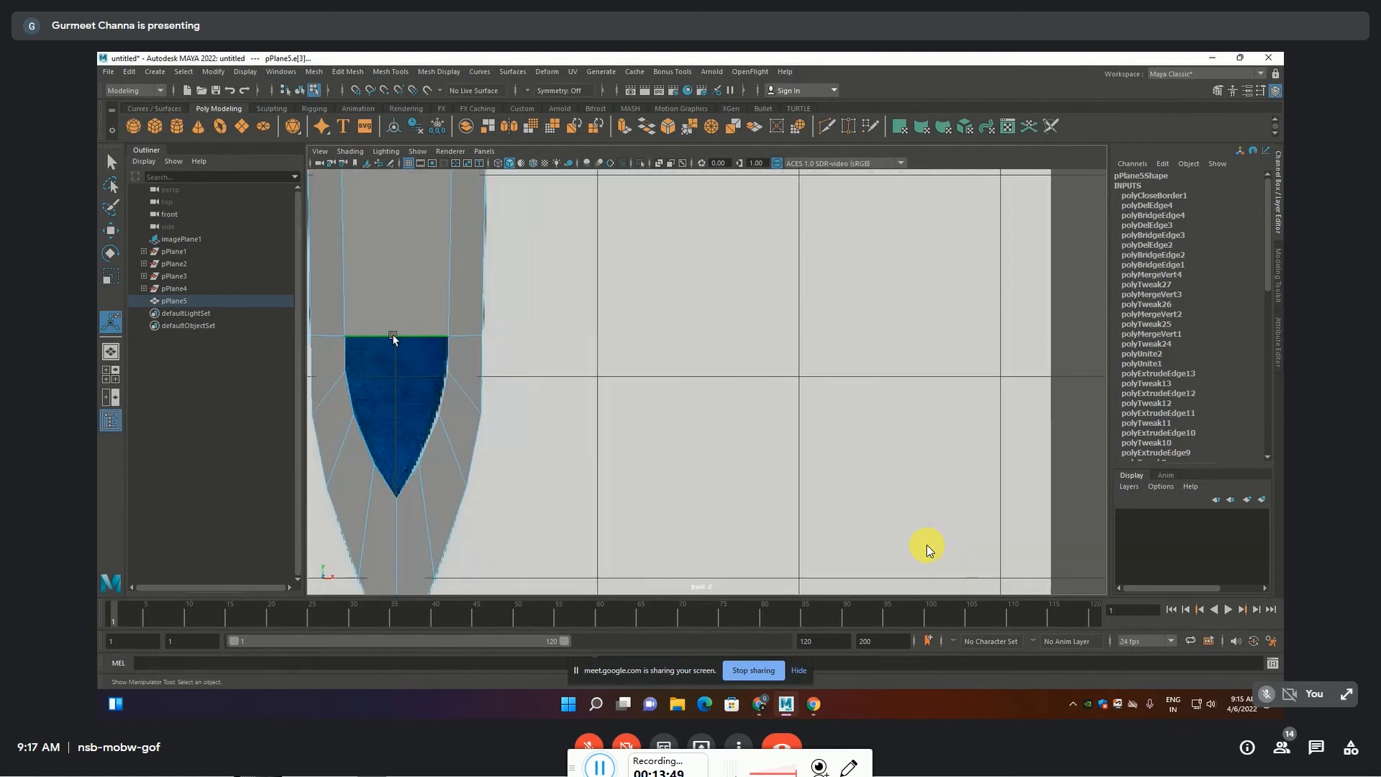
alt+middle_drag(478, 387, 607, 375)
key(g)
Connect the three opposite pairs of inner vertices across the newly filled face at the blade's lower tip
key(q)
key(F9)
drag(455, 350, 594, 377)
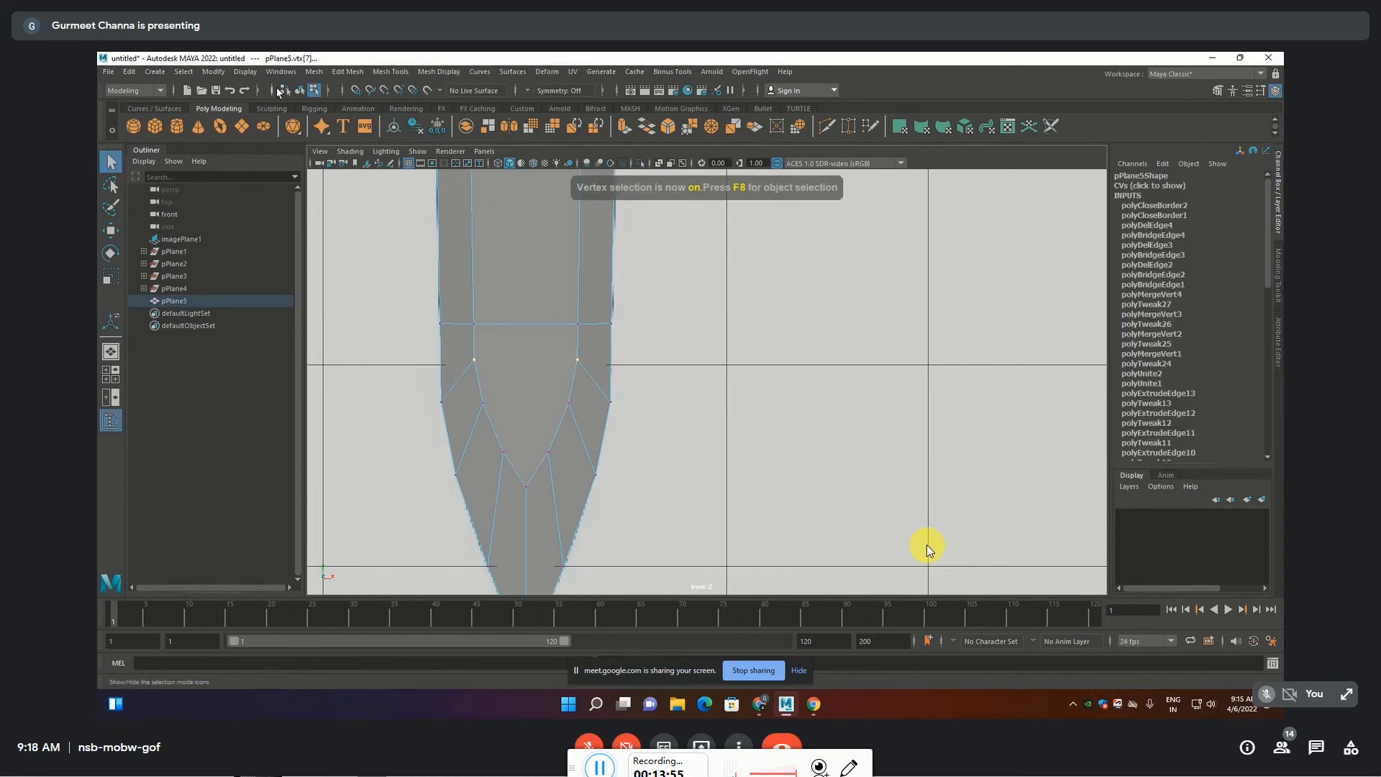
click(325, 74)
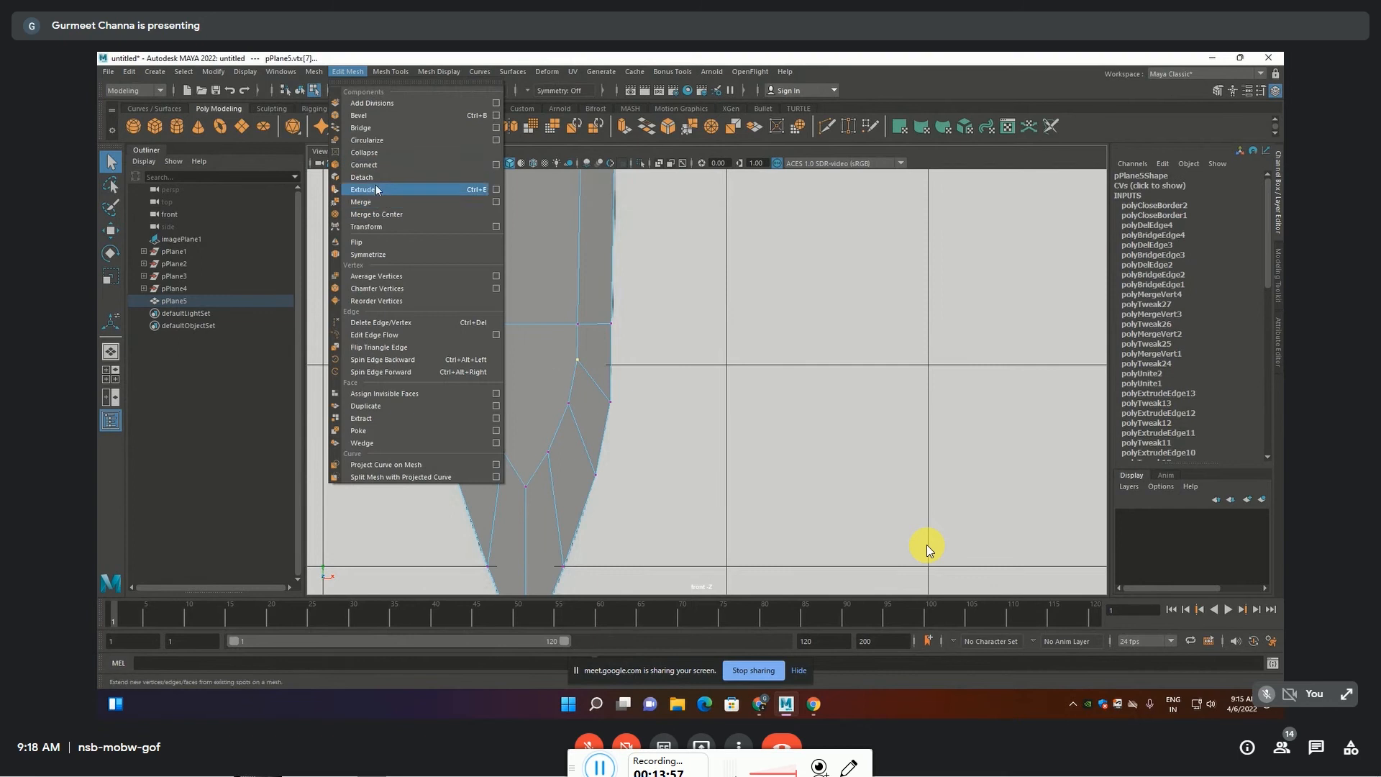
click(374, 166)
drag(474, 395, 492, 472)
key(g)
key(g)
Bridge the upper and lower border edges of the open gap across the blade's wide collar
scroll(578, 322, down, 3)
alt+middle_drag(591, 259, 592, 506)
alt+middle_drag(584, 329, 580, 427)
scroll(593, 378, up, 6)
scroll(588, 373, up, 2)
alt+middle_drag(588, 373, 855, 362)
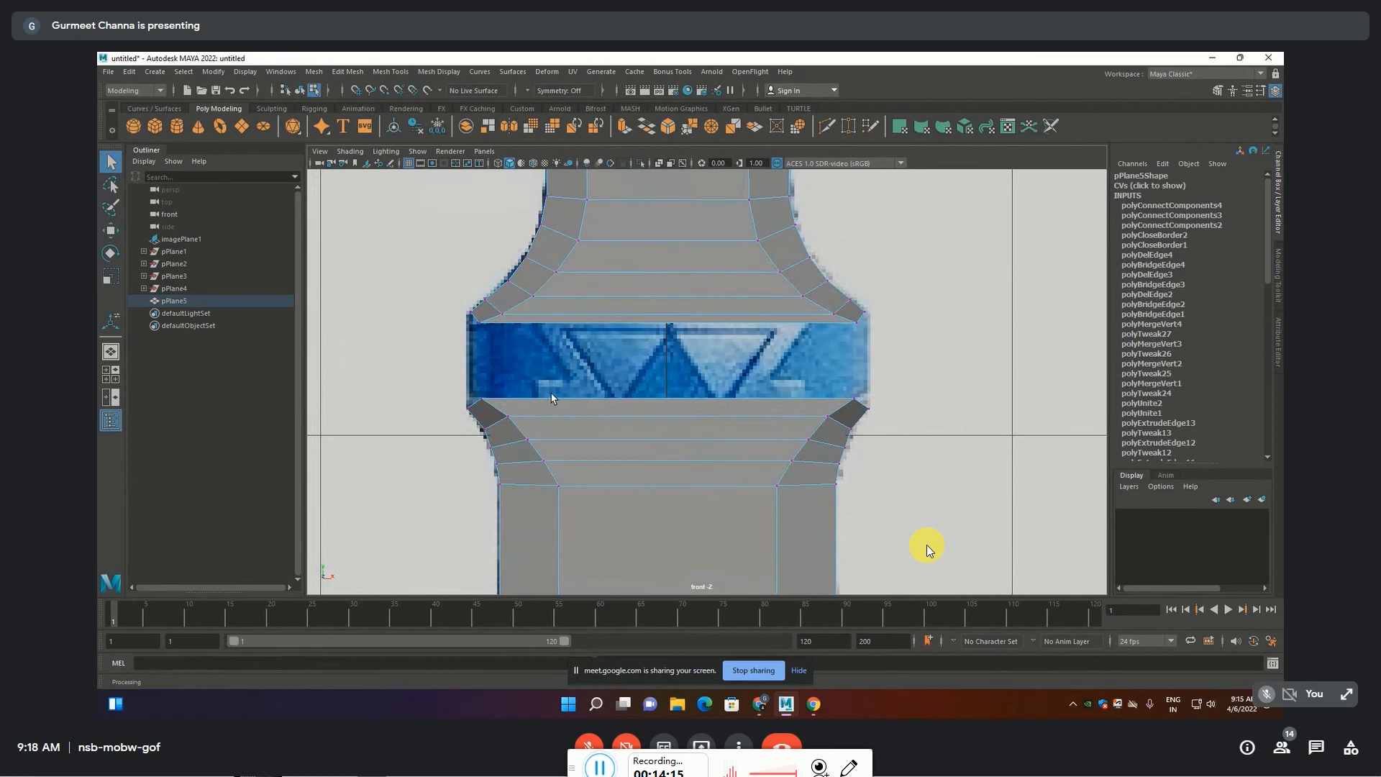
alt+middle_drag(610, 329, 597, 359)
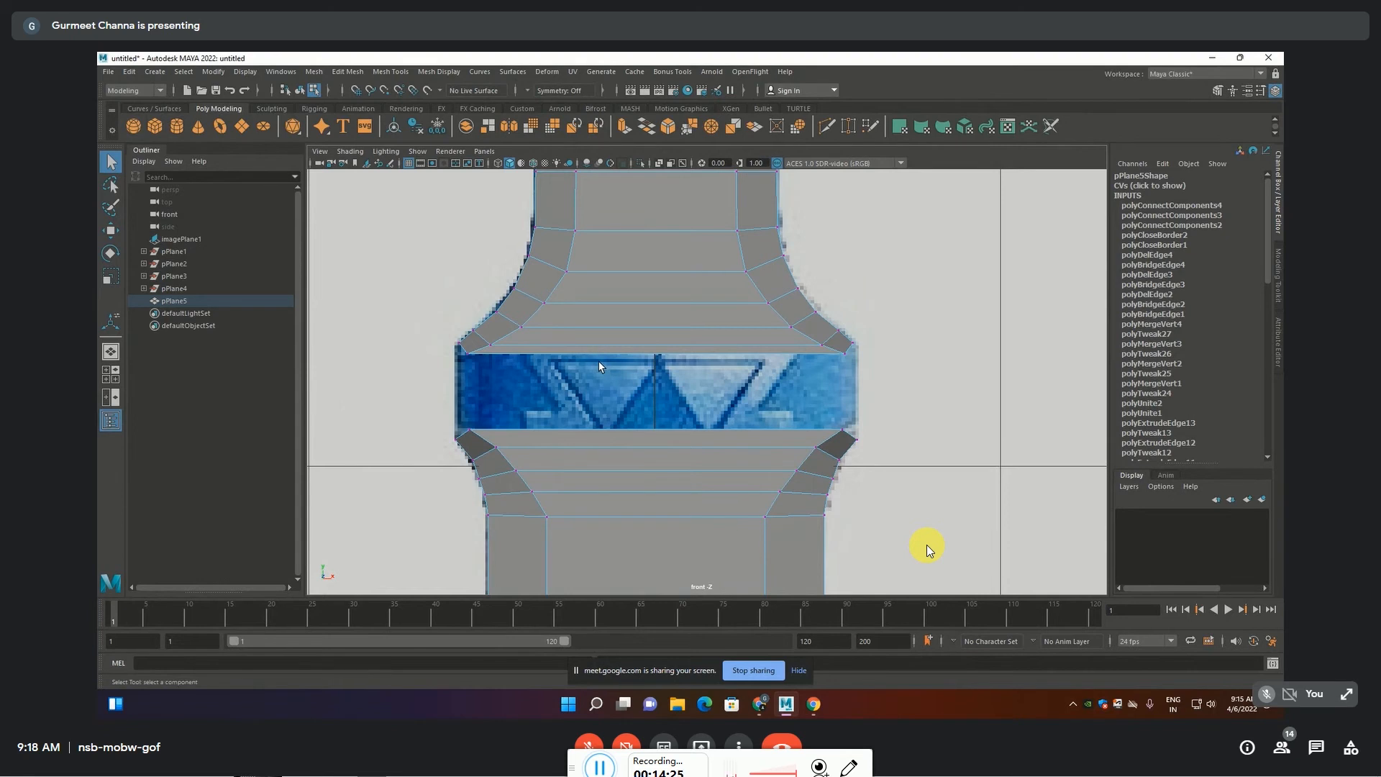
key(F10)
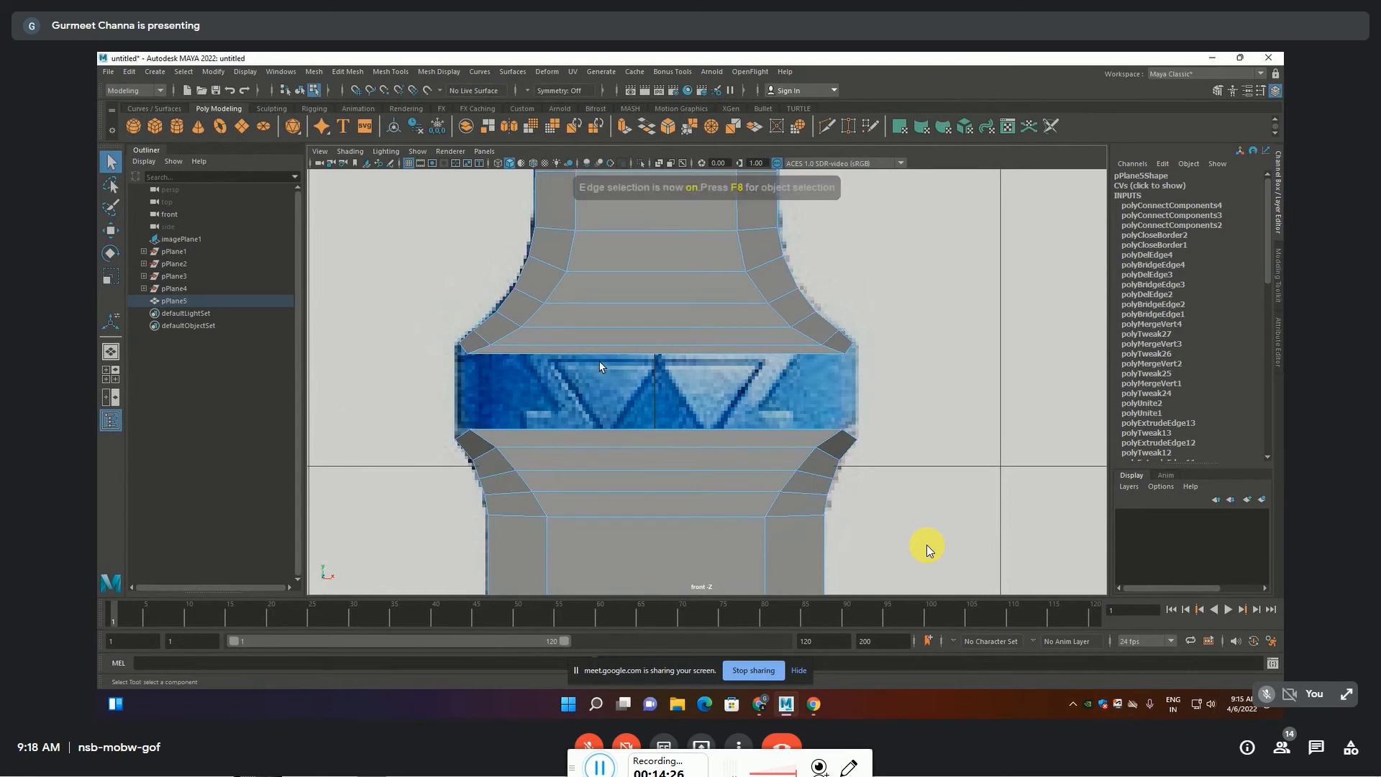
click(461, 349)
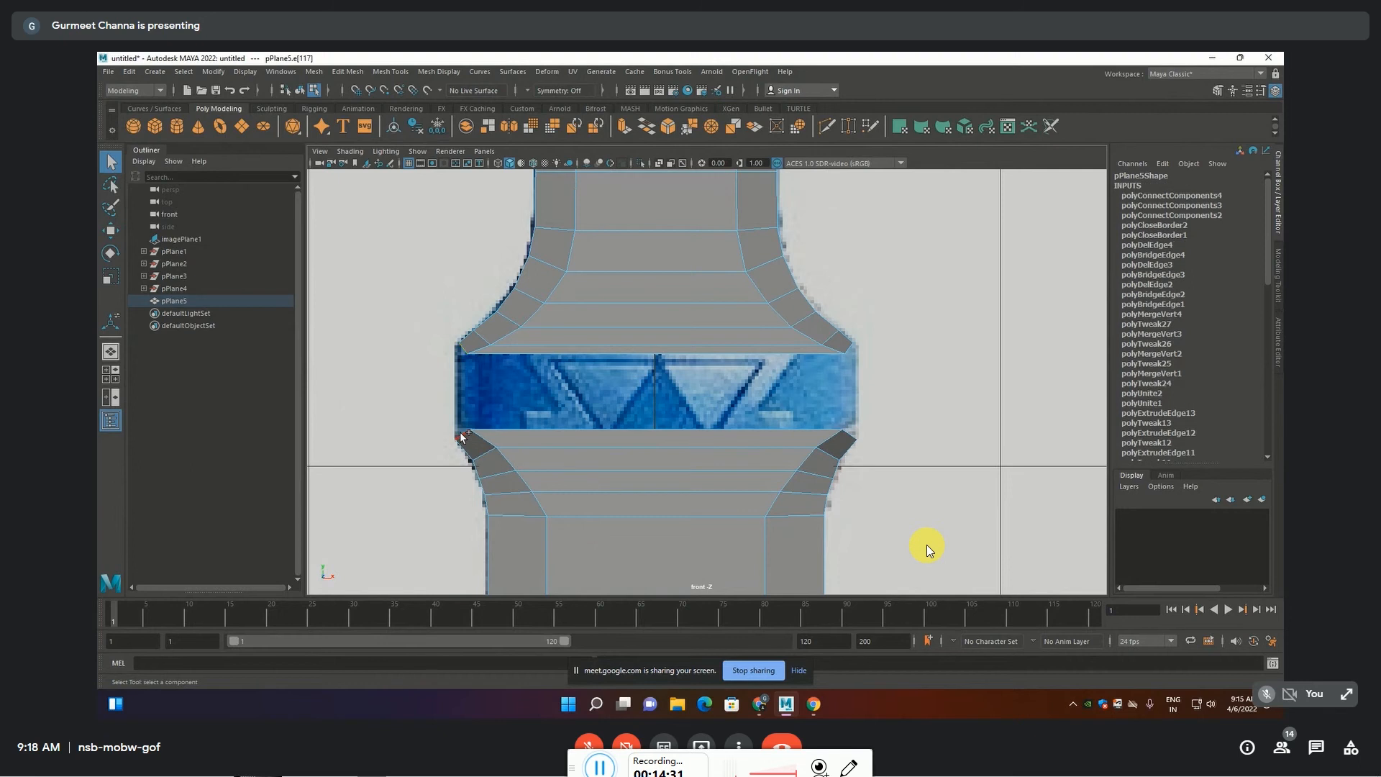
click(852, 442)
click(460, 438)
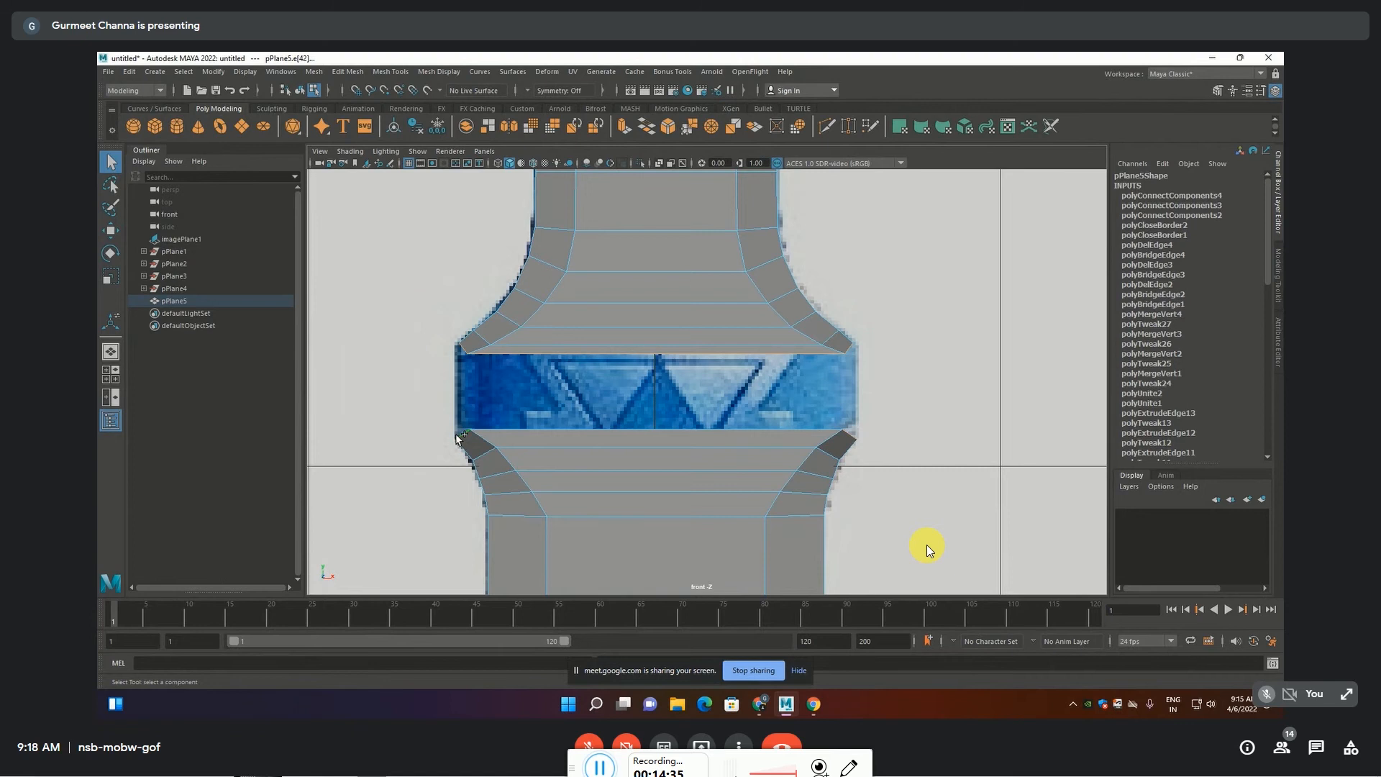
click(348, 71)
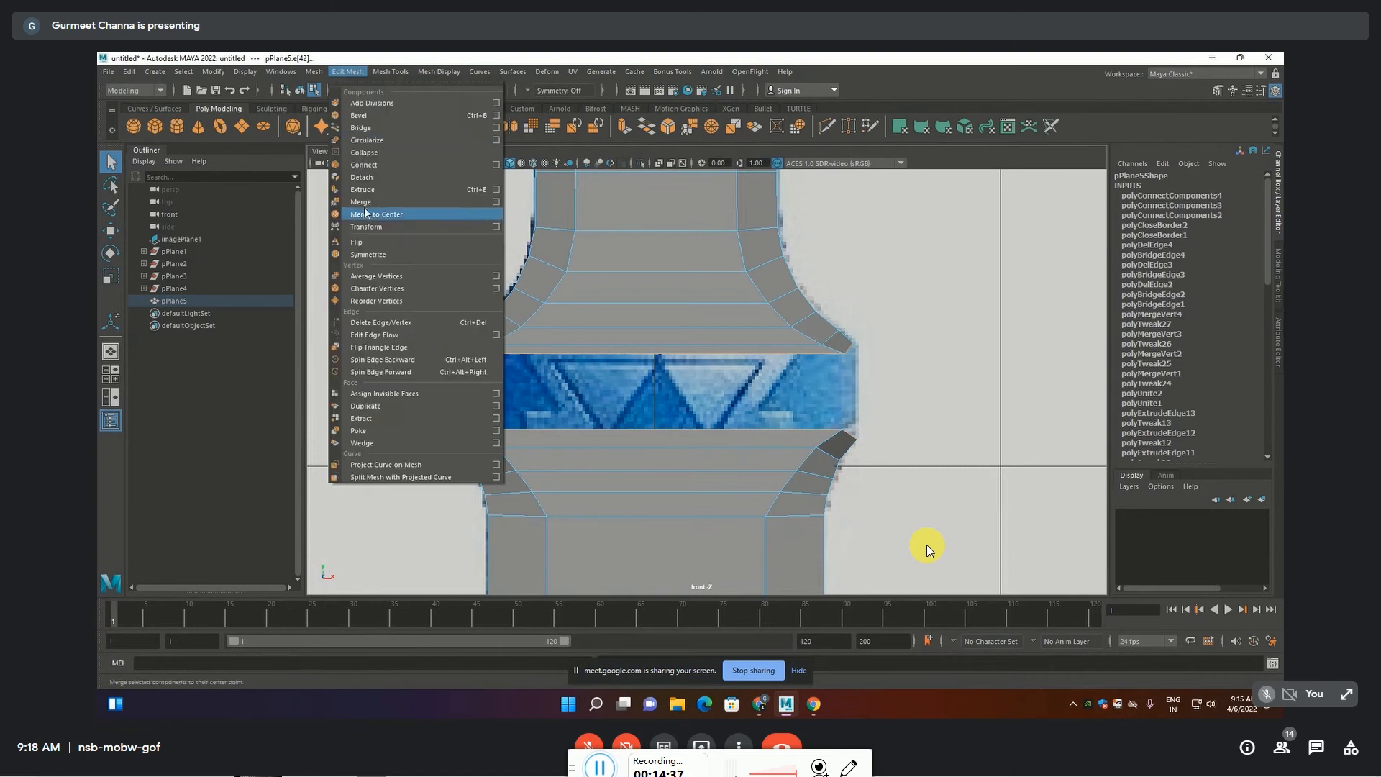
click(362, 128)
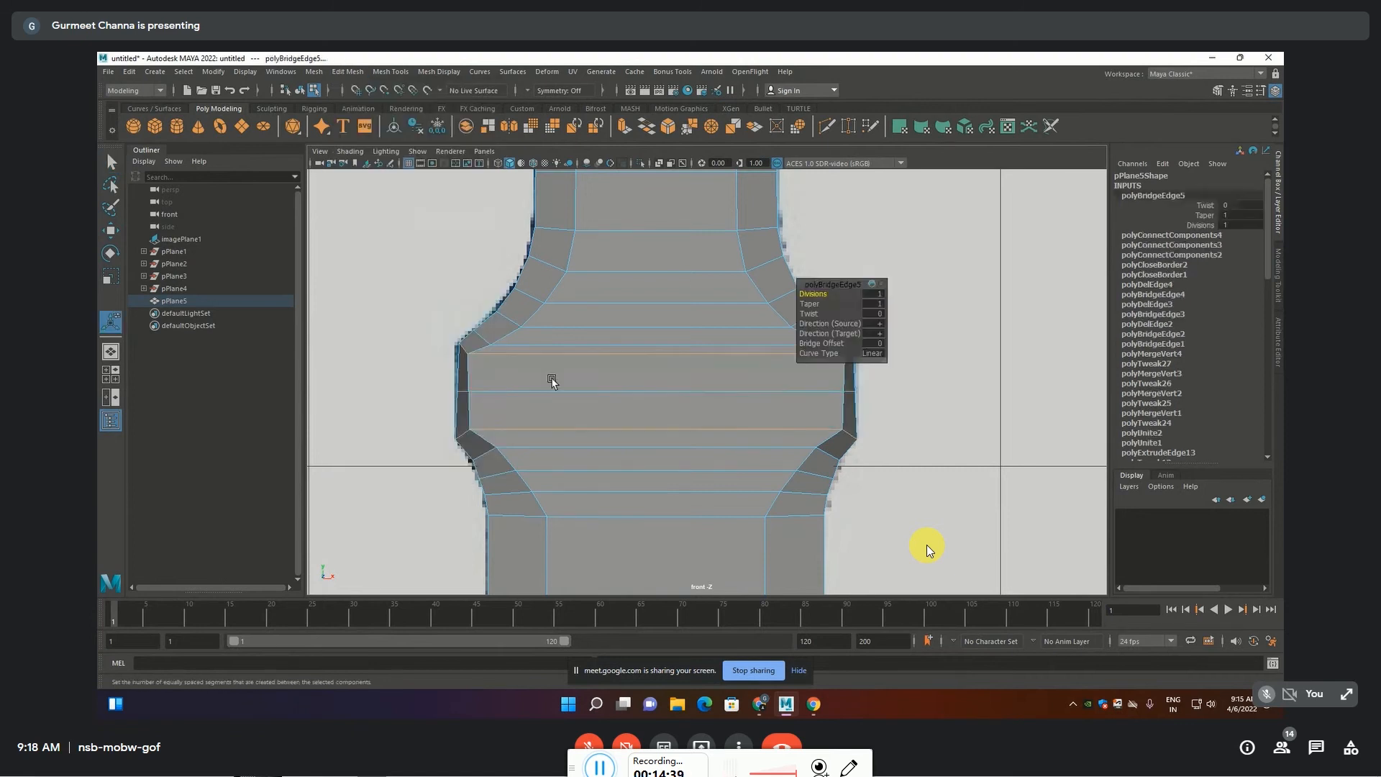
Raise the transparency of the blade's lambert1 material to nearly full to reveal the reference image
click(560, 392)
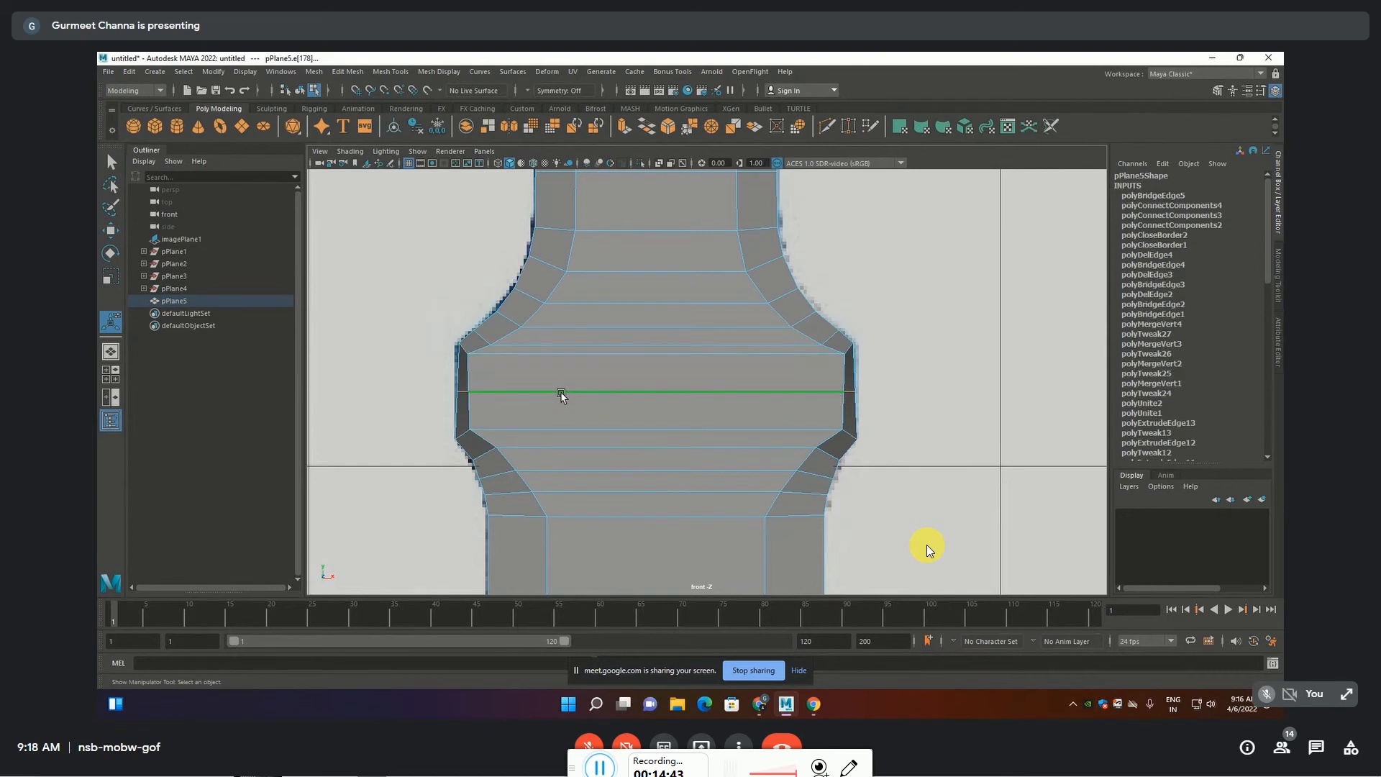
right_drag(561, 394, 563, 398)
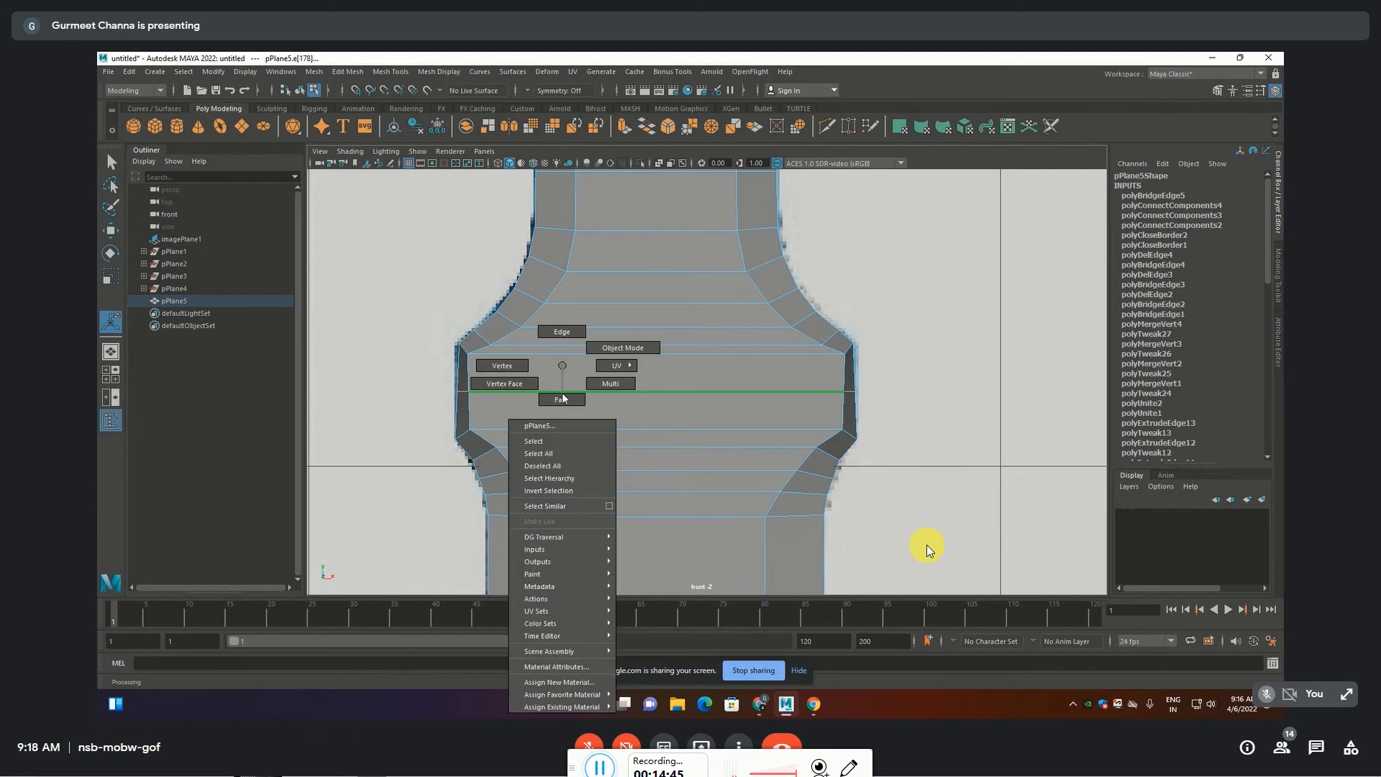
click(554, 668)
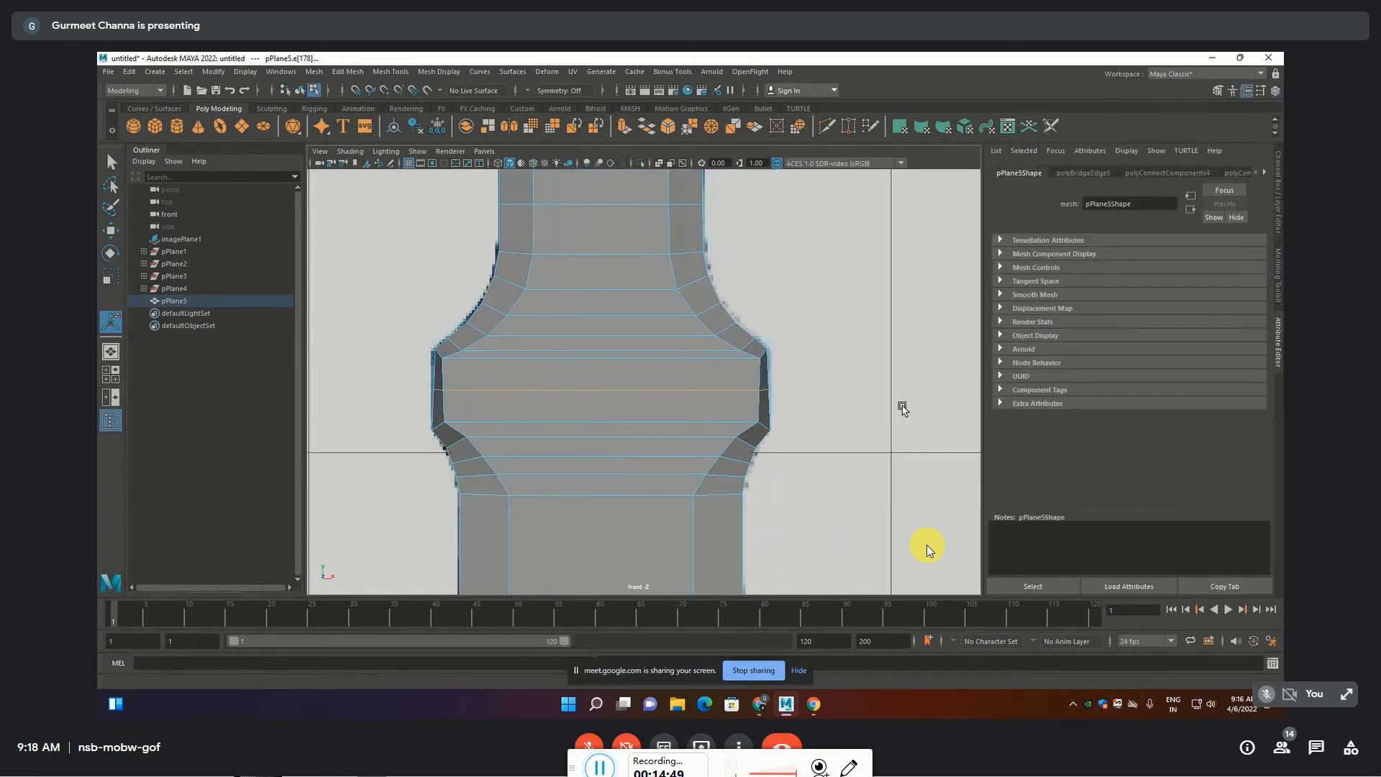
right_click(578, 334)
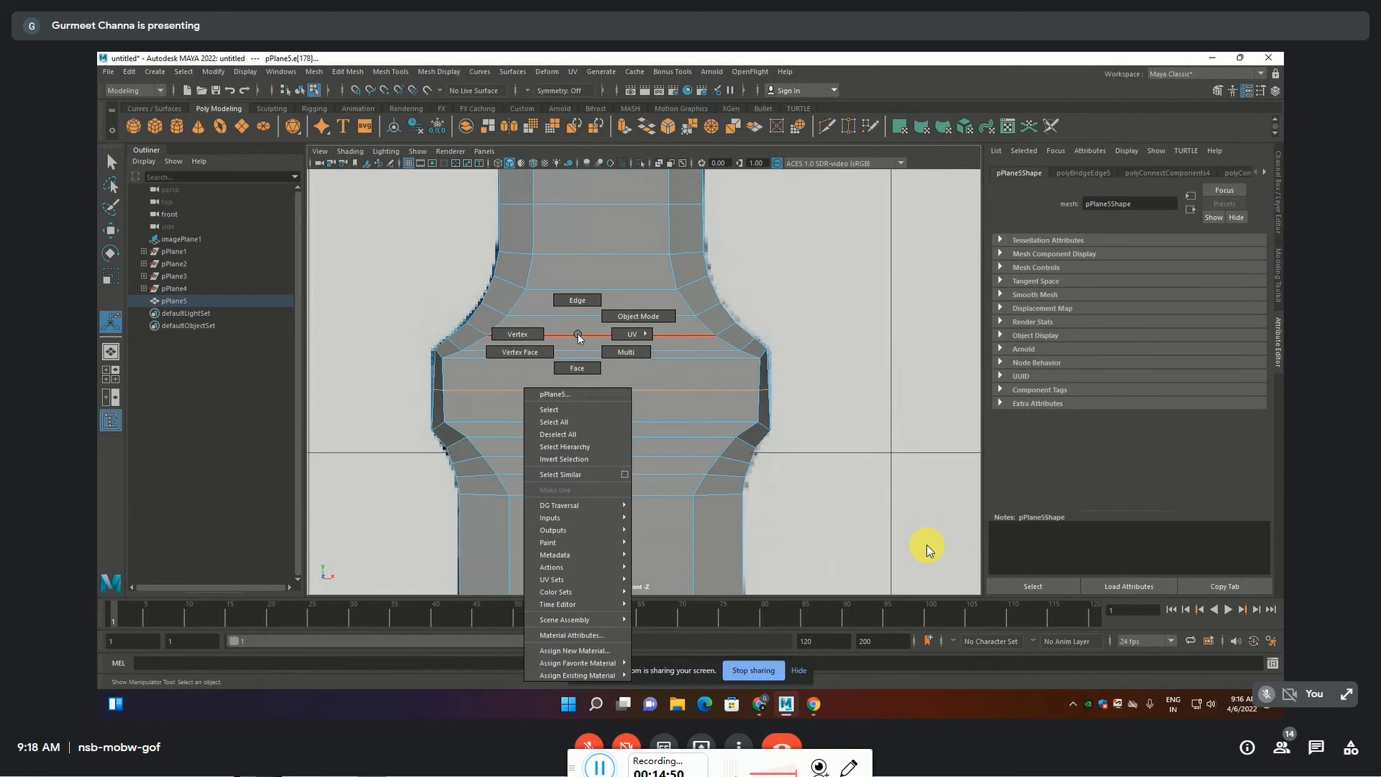
click(579, 636)
drag(1141, 323, 1234, 324)
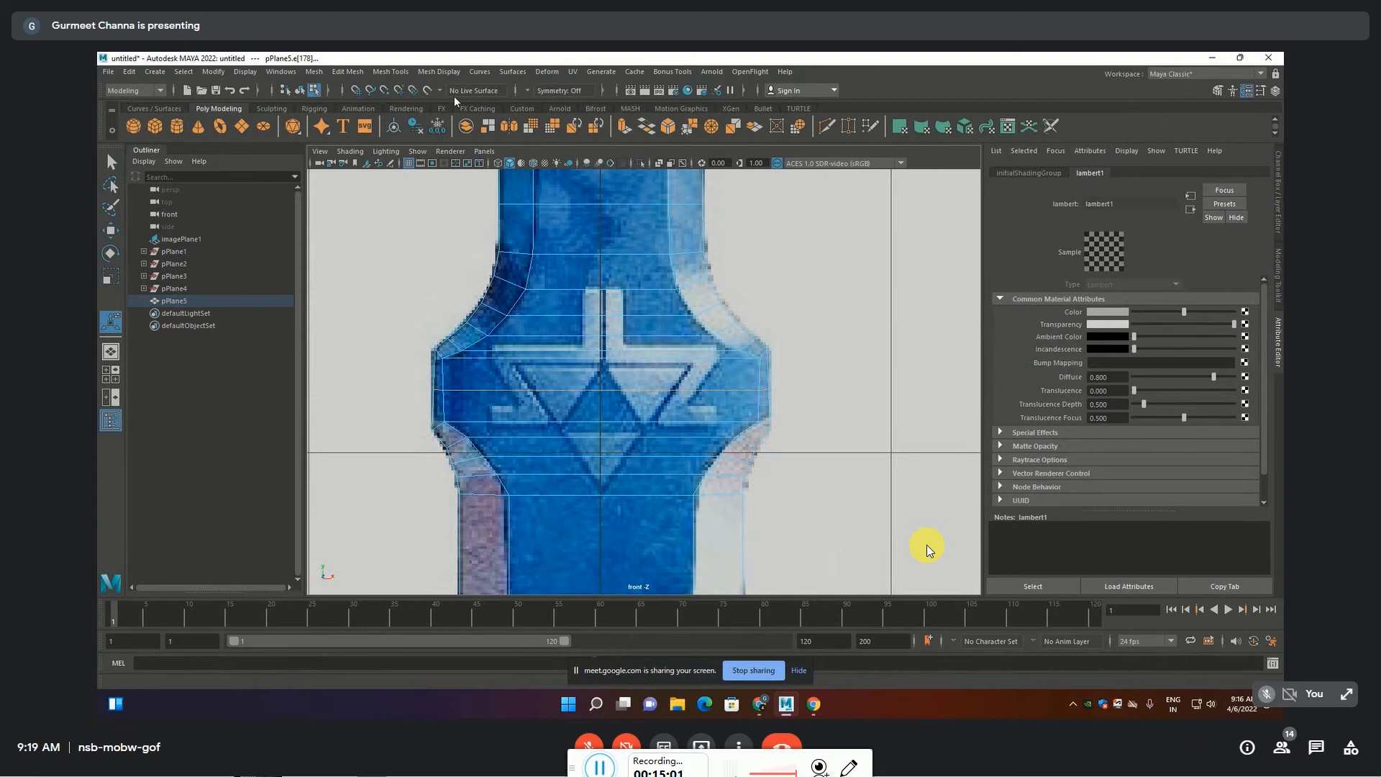
Try to insert a lengthwise edge loop through the collar beside the emblem's outer edge
click(390, 72)
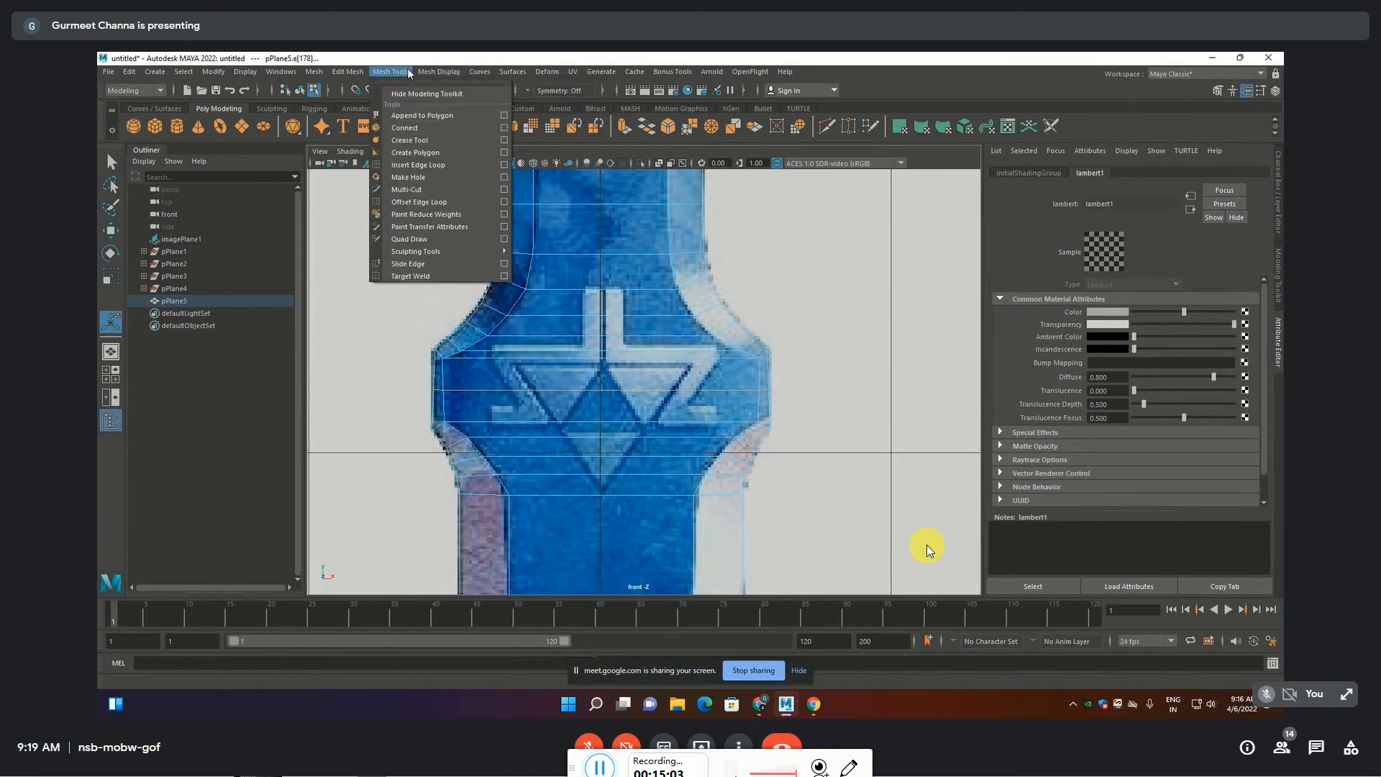
click(421, 166)
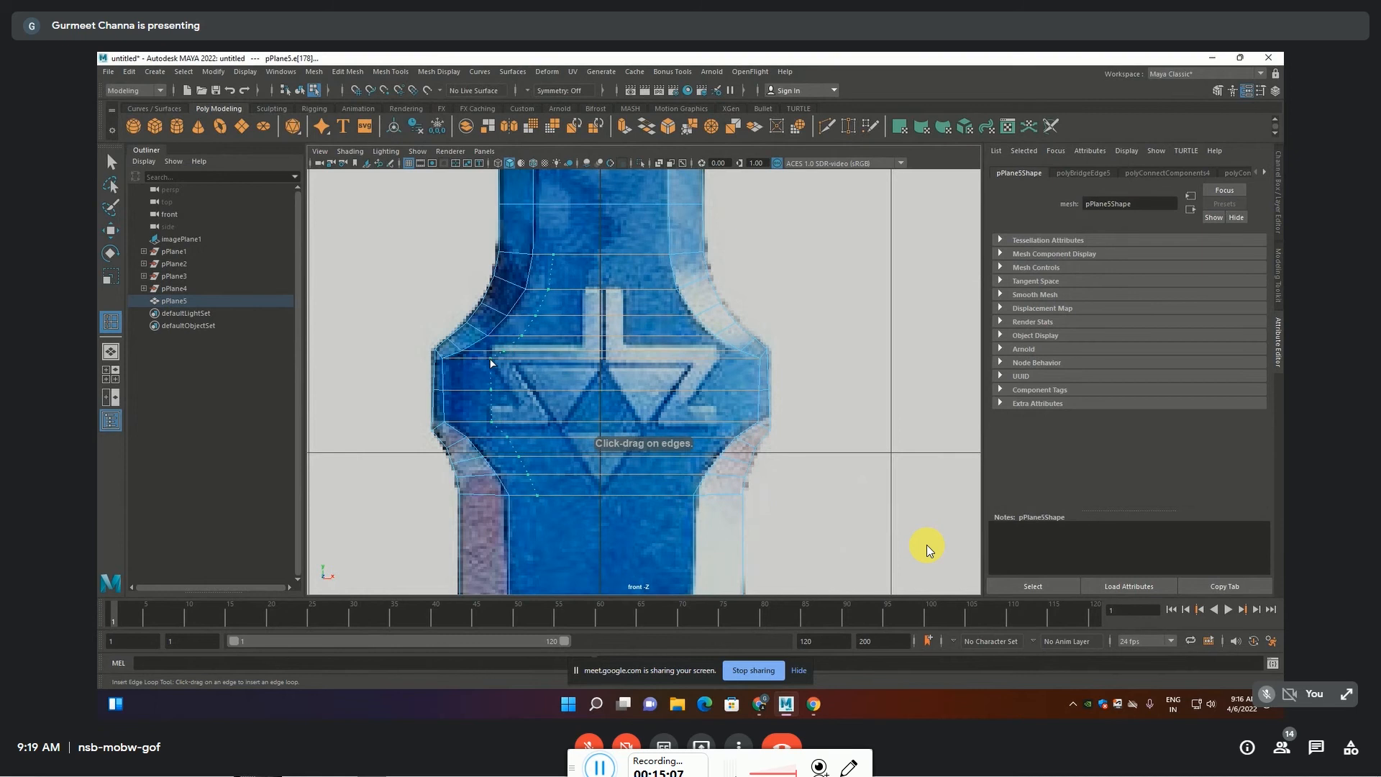
click(485, 361)
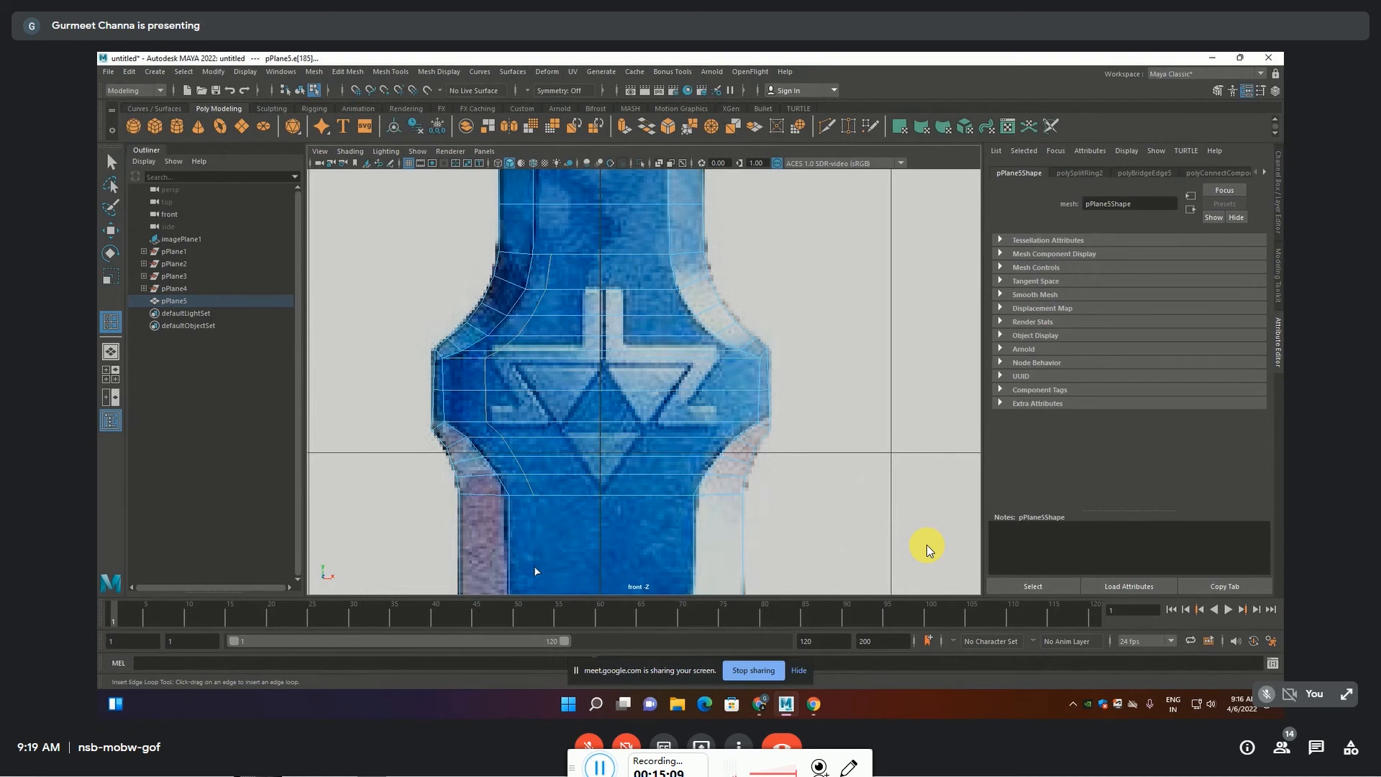
scroll(569, 511, down, 5)
scroll(570, 512, up, 8)
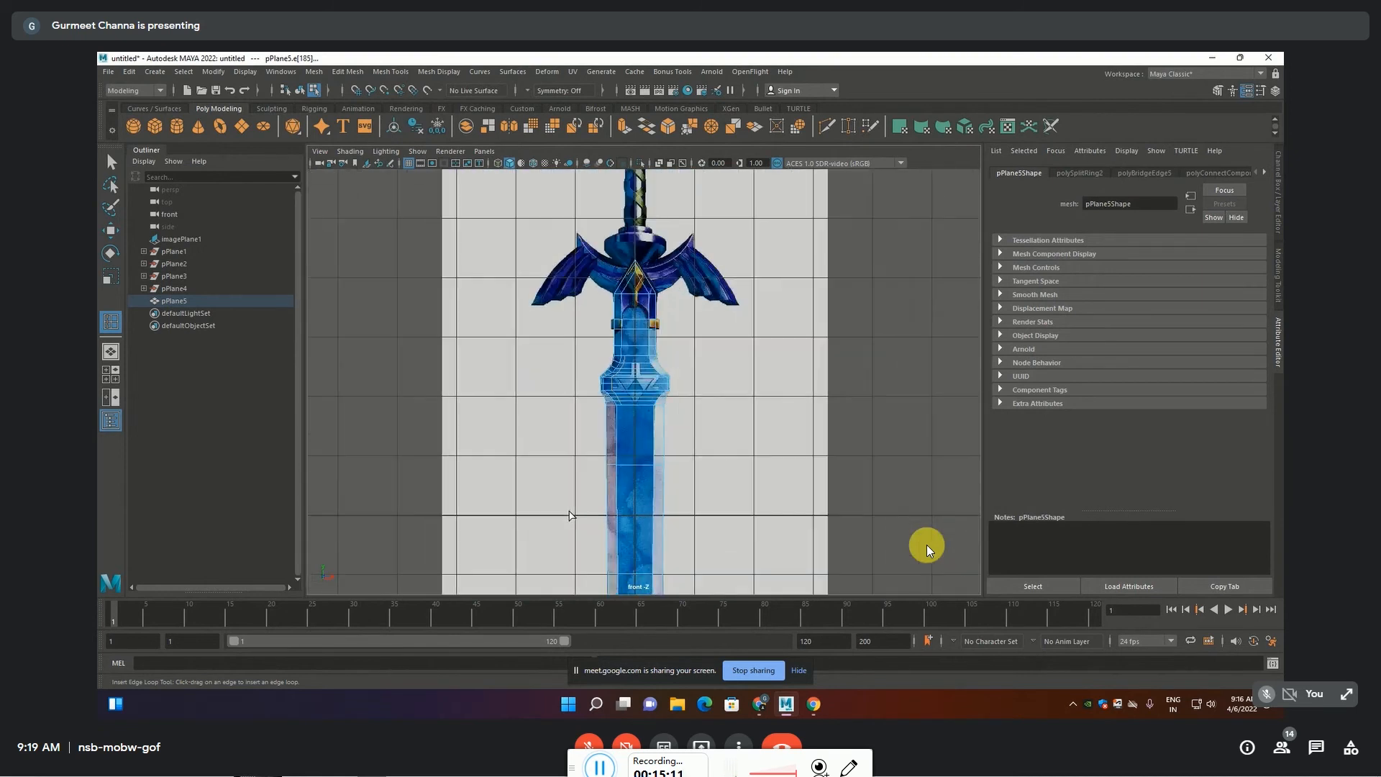
scroll(579, 505, up, 2)
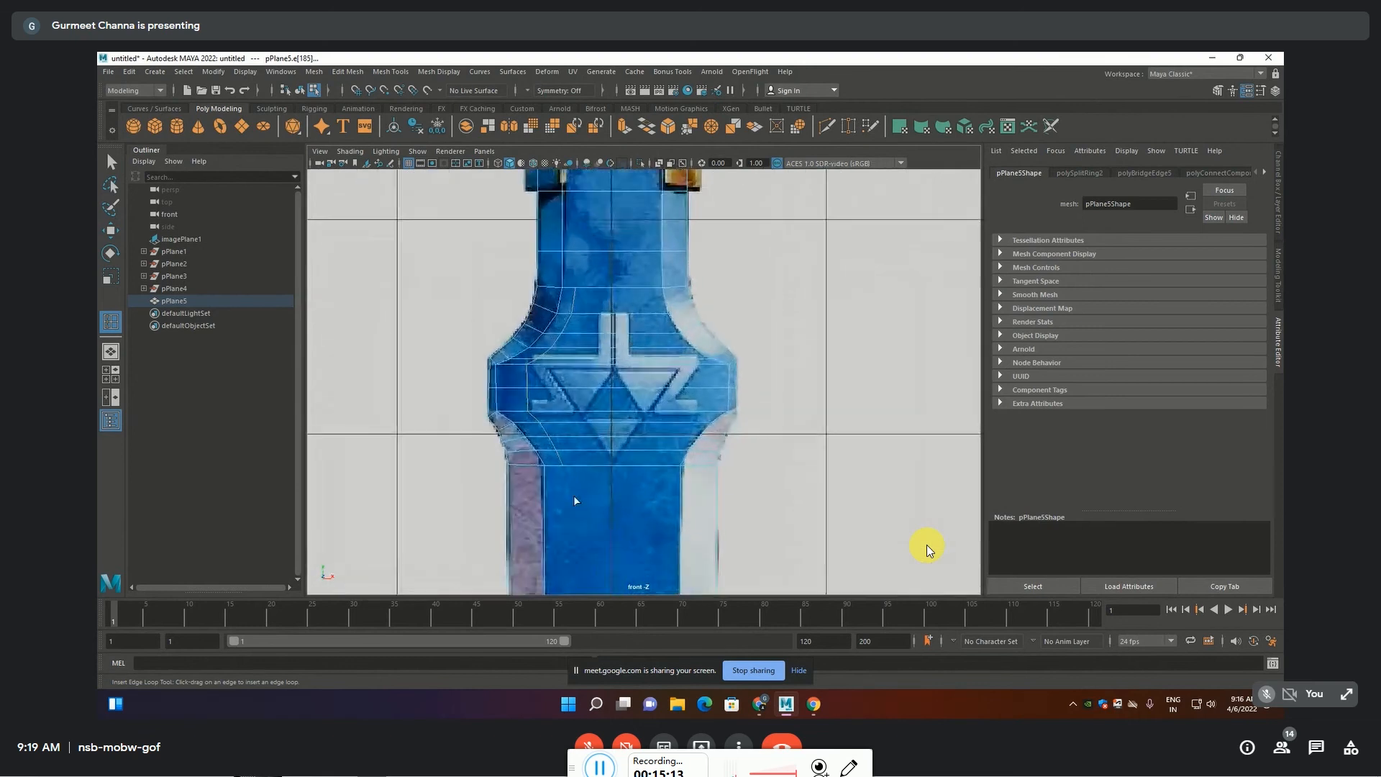
key(ctrl+z)
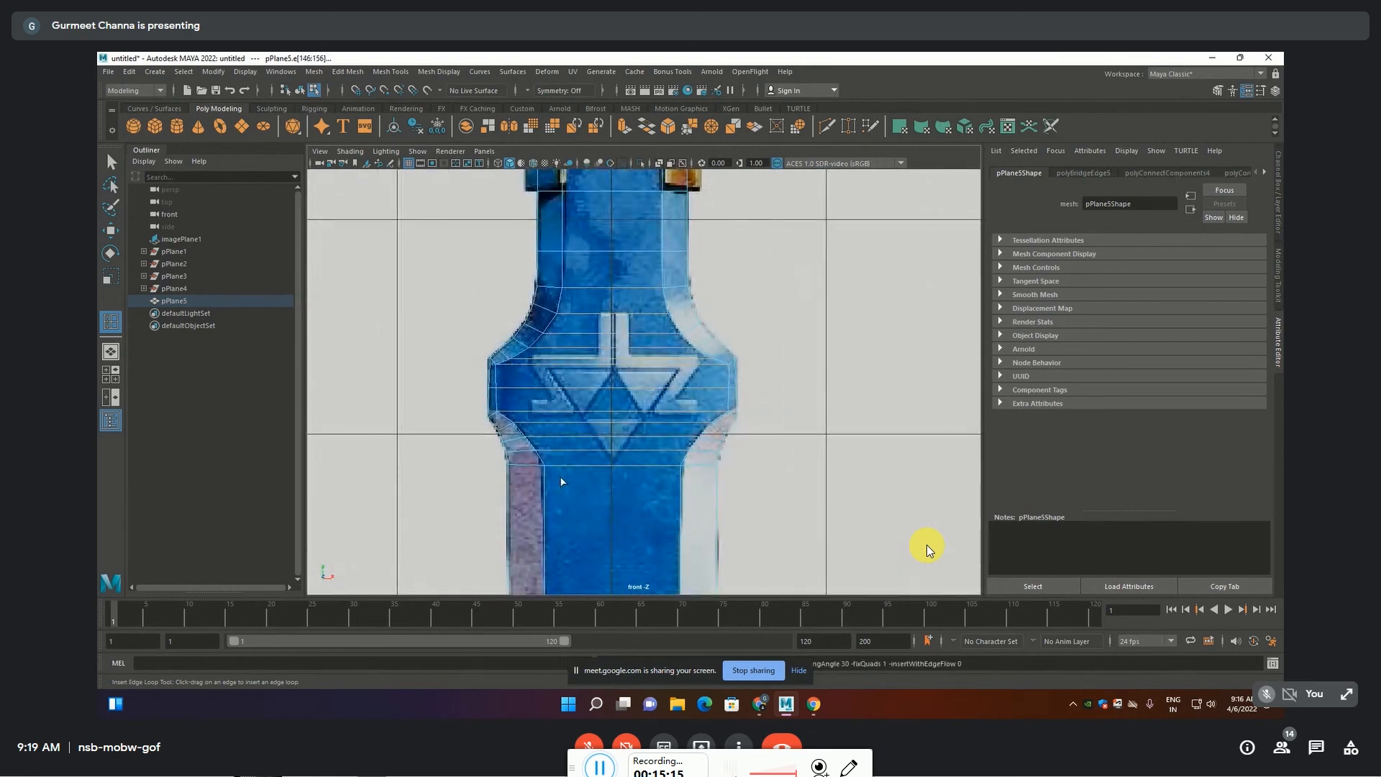
Select the whole pPlane5 blade mesh in object mode and isolate it in the front view
key(F8)
key(q)
click(562, 447)
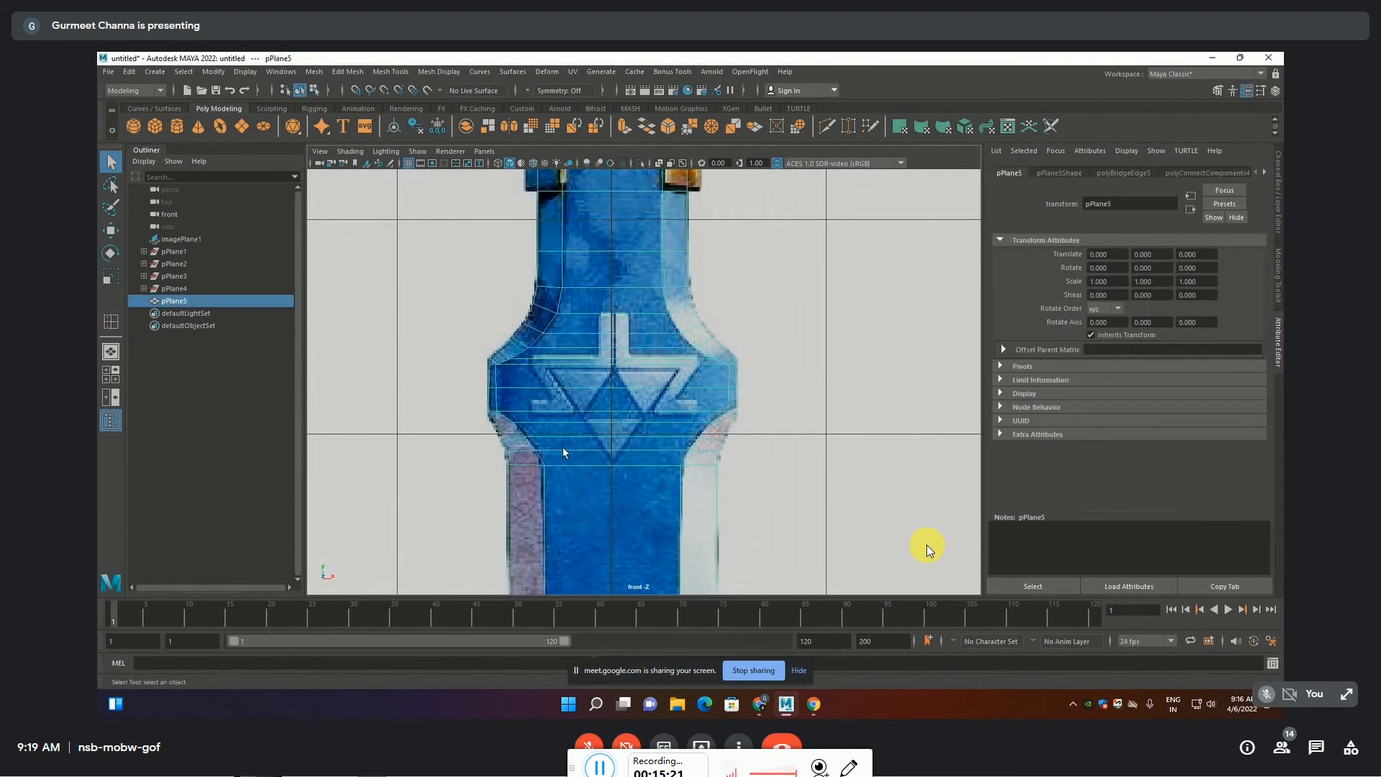
key(ctrl+1)
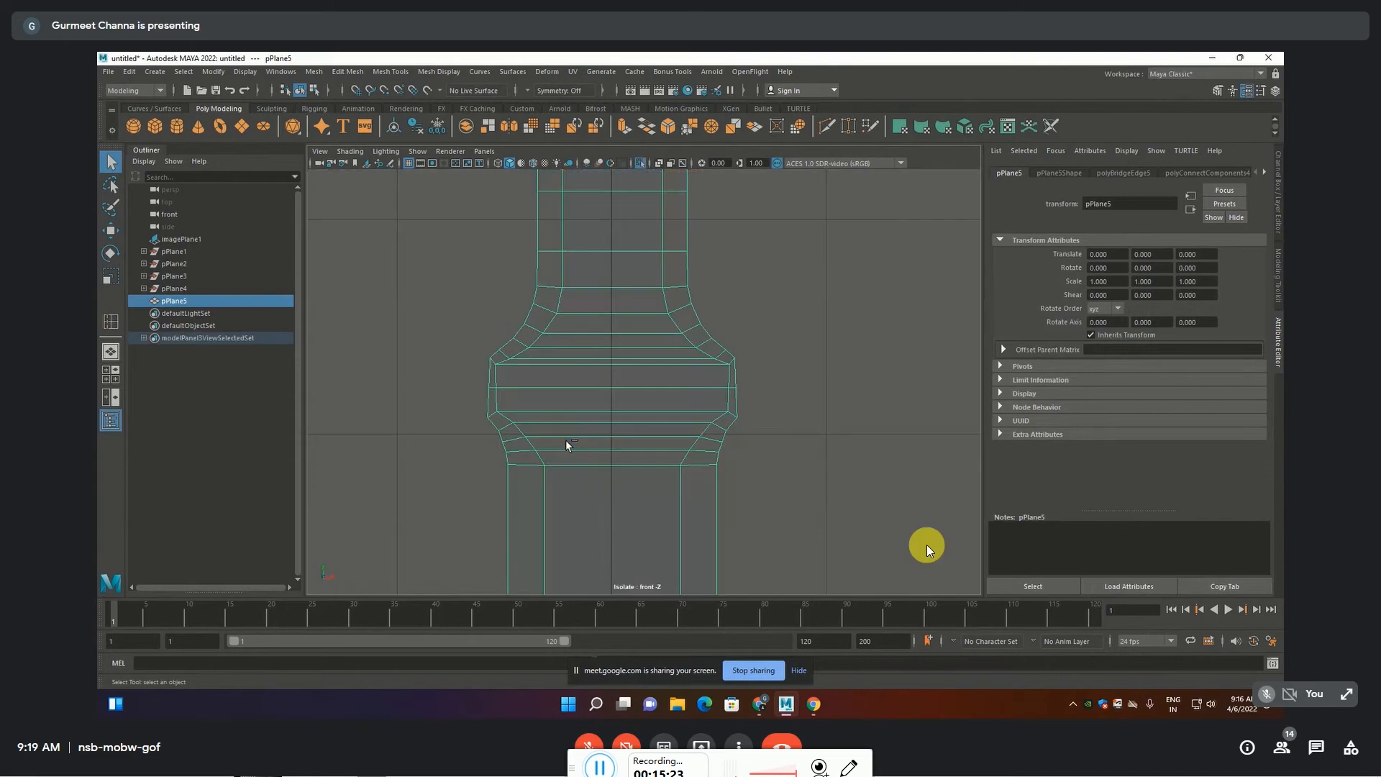
Merge all vertices of the blade mesh with a distance threshold of 0.01
key(F9)
key(ctrl+shift+a)
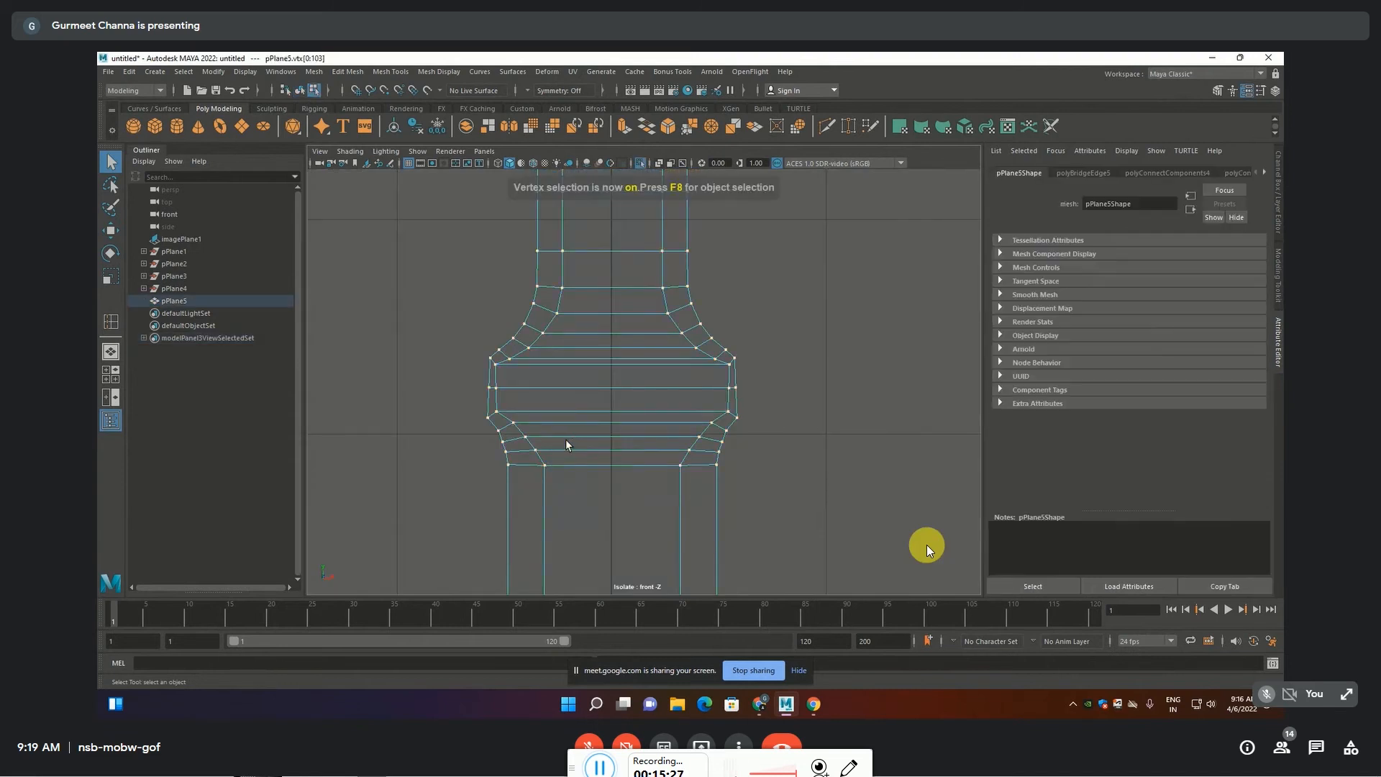
click(314, 71)
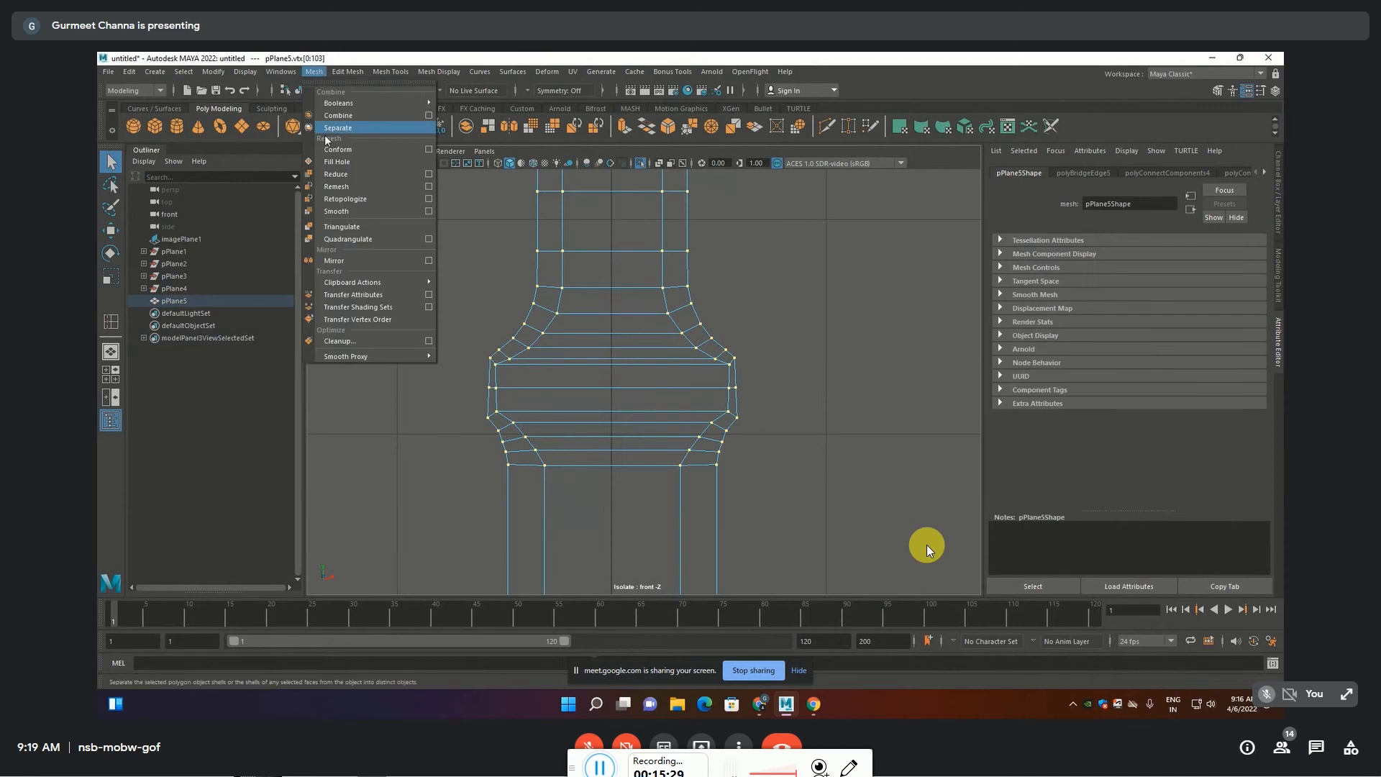
mouse_move(347, 75)
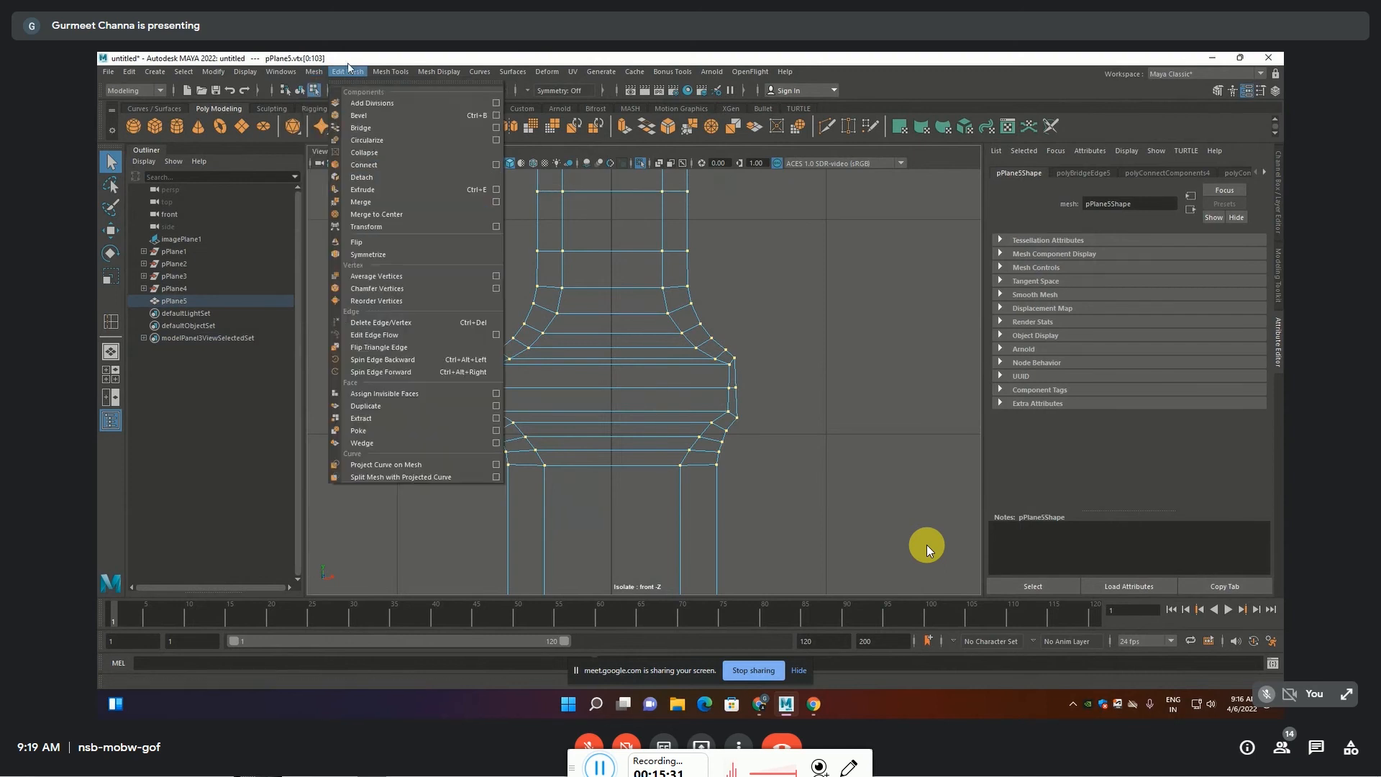
click(372, 200)
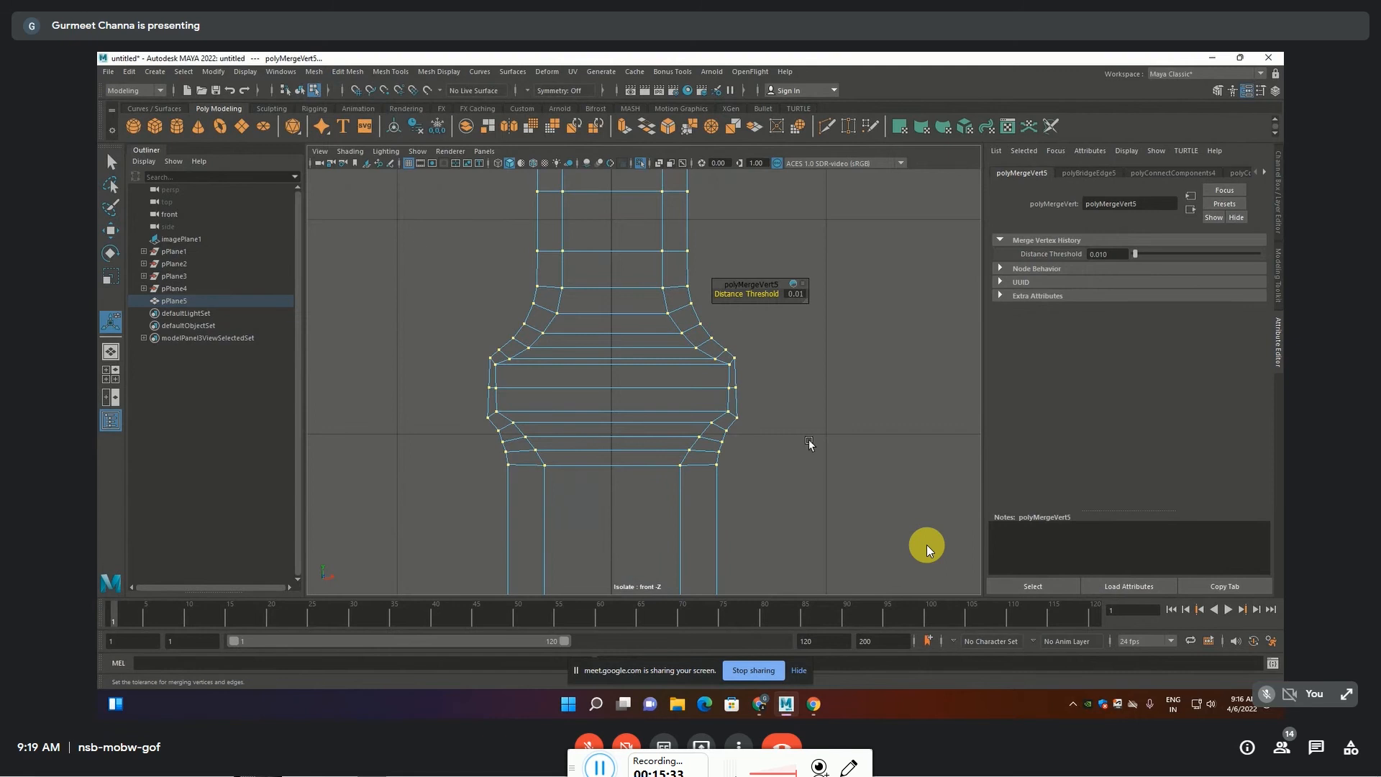
click(838, 446)
scroll(525, 401, up, 3)
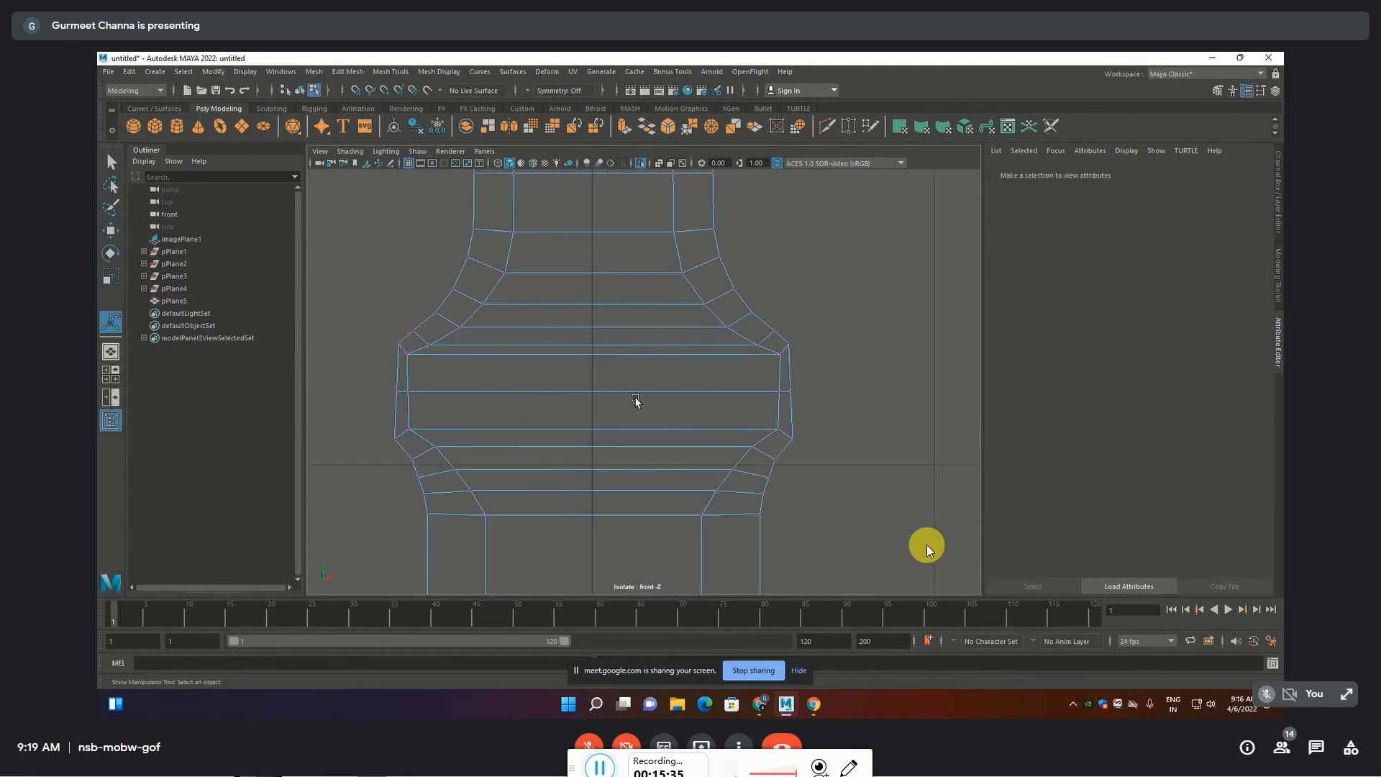
Try again to insert a lengthwise edge loop through the collar of the isolated, merged mesh
scroll(502, 308, down, 8)
click(350, 75)
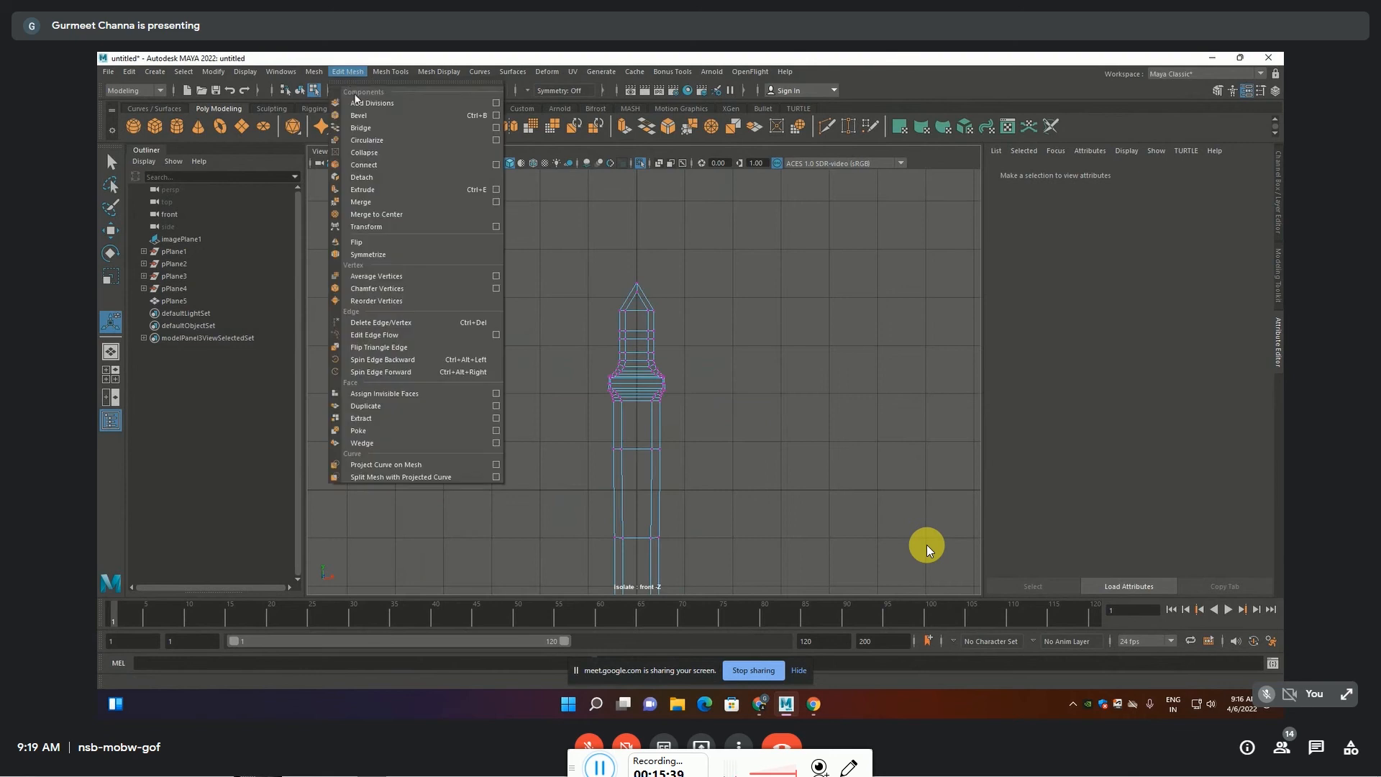
click(581, 392)
scroll(582, 392, up, 2)
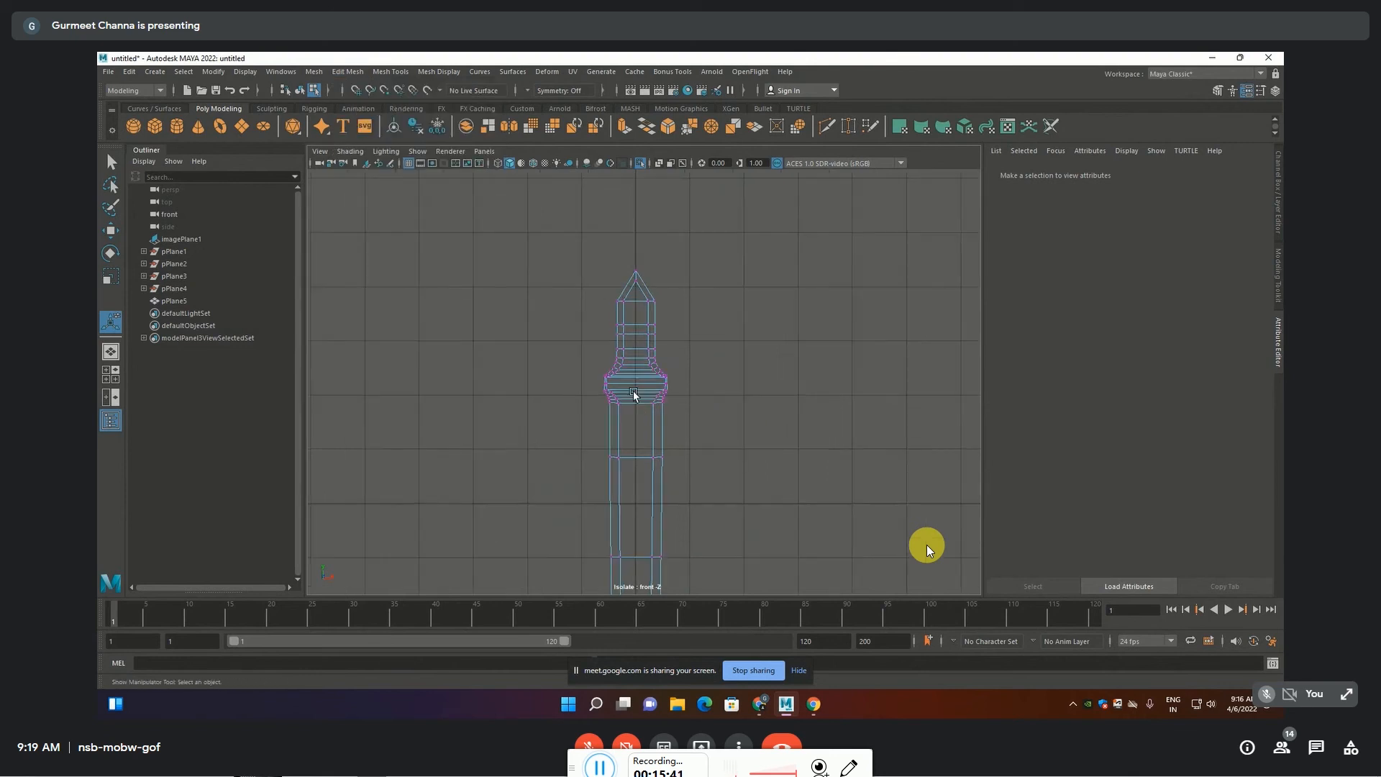
click(390, 72)
click(418, 165)
scroll(582, 351, up, 2)
scroll(583, 351, up, 2)
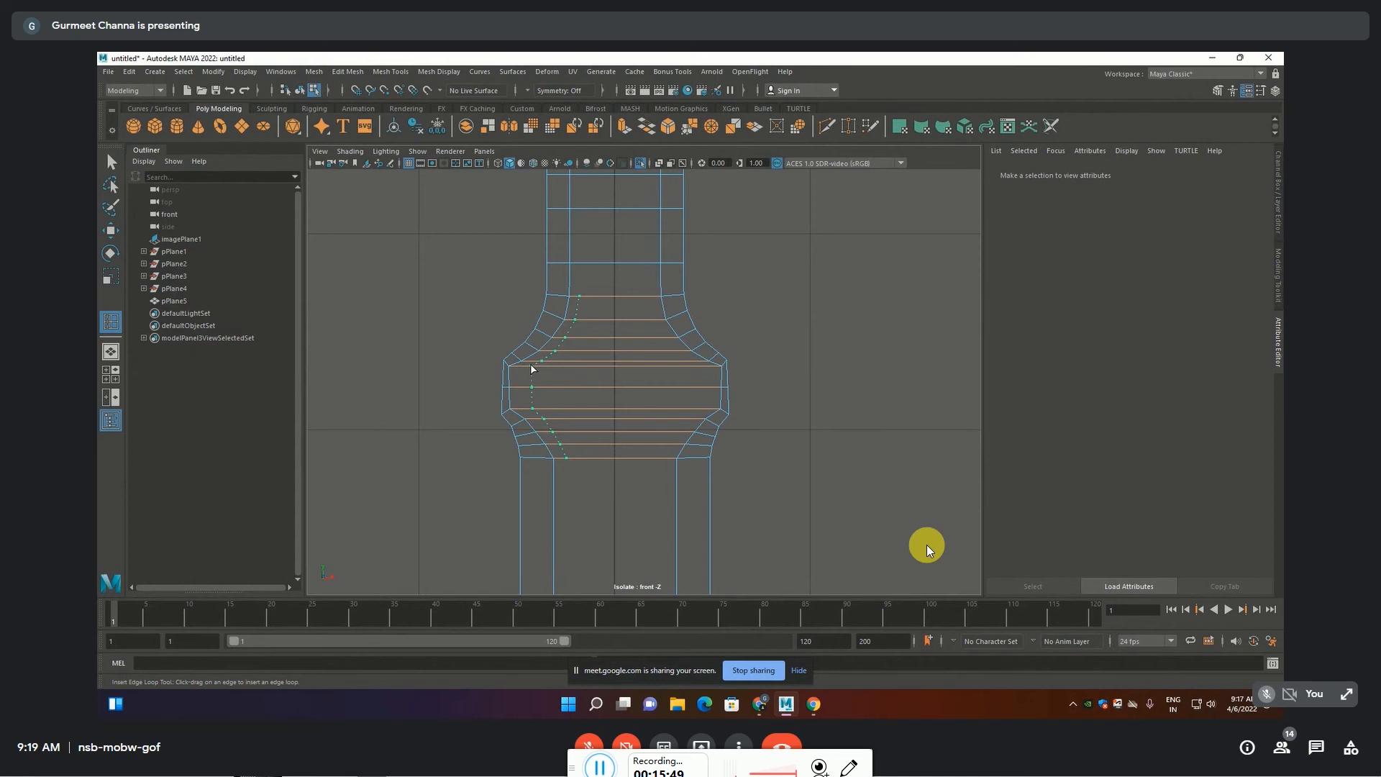
click(531, 369)
key(ctrl+z)
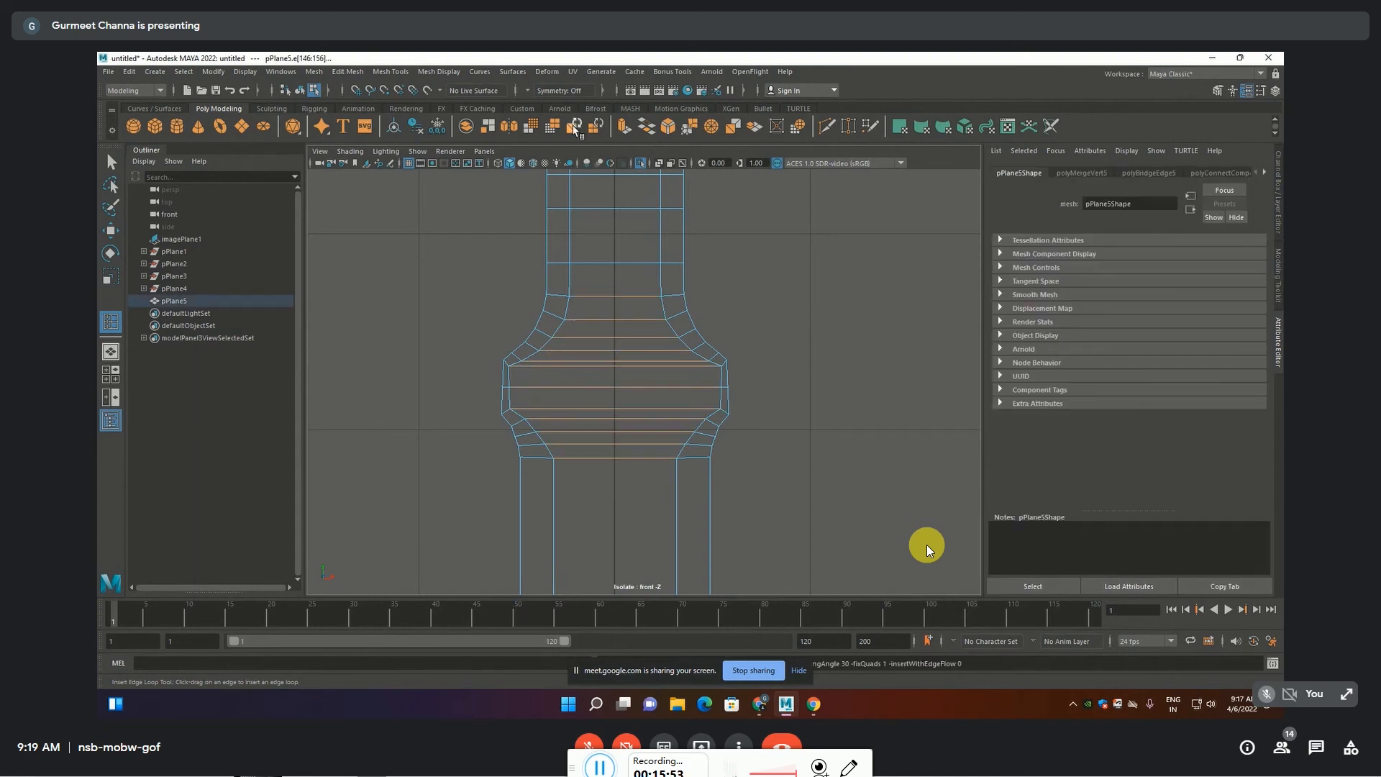
Try to move the inner vertex where the neck begins to flare into the collar
key(F9)
key(q)
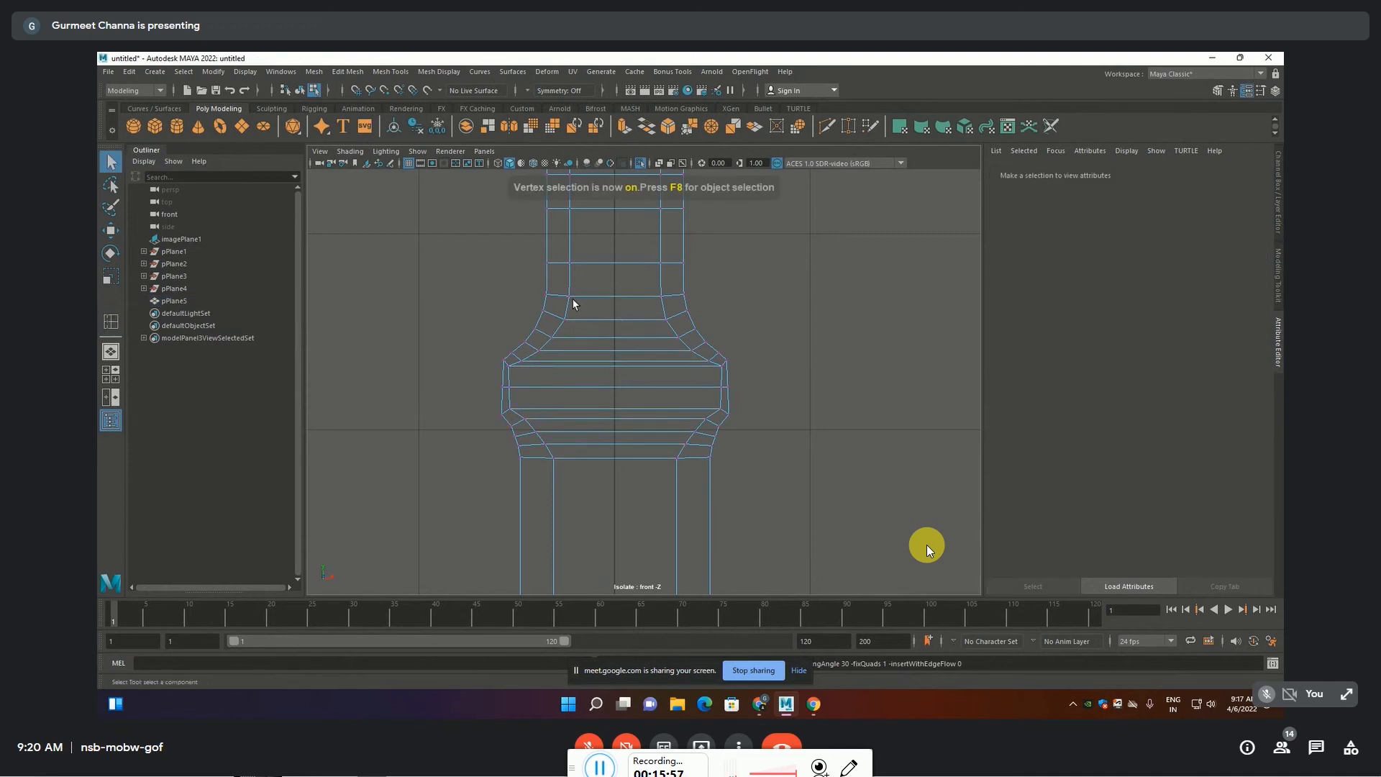
click(569, 299)
key(w)
scroll(590, 294, up, 3)
mouse_move(583, 217)
mouse_down()
mouse_move(605, 221)
mouse_move(596, 229)
mouse_up()
key(ctrl+z)
key(ctrl+z)
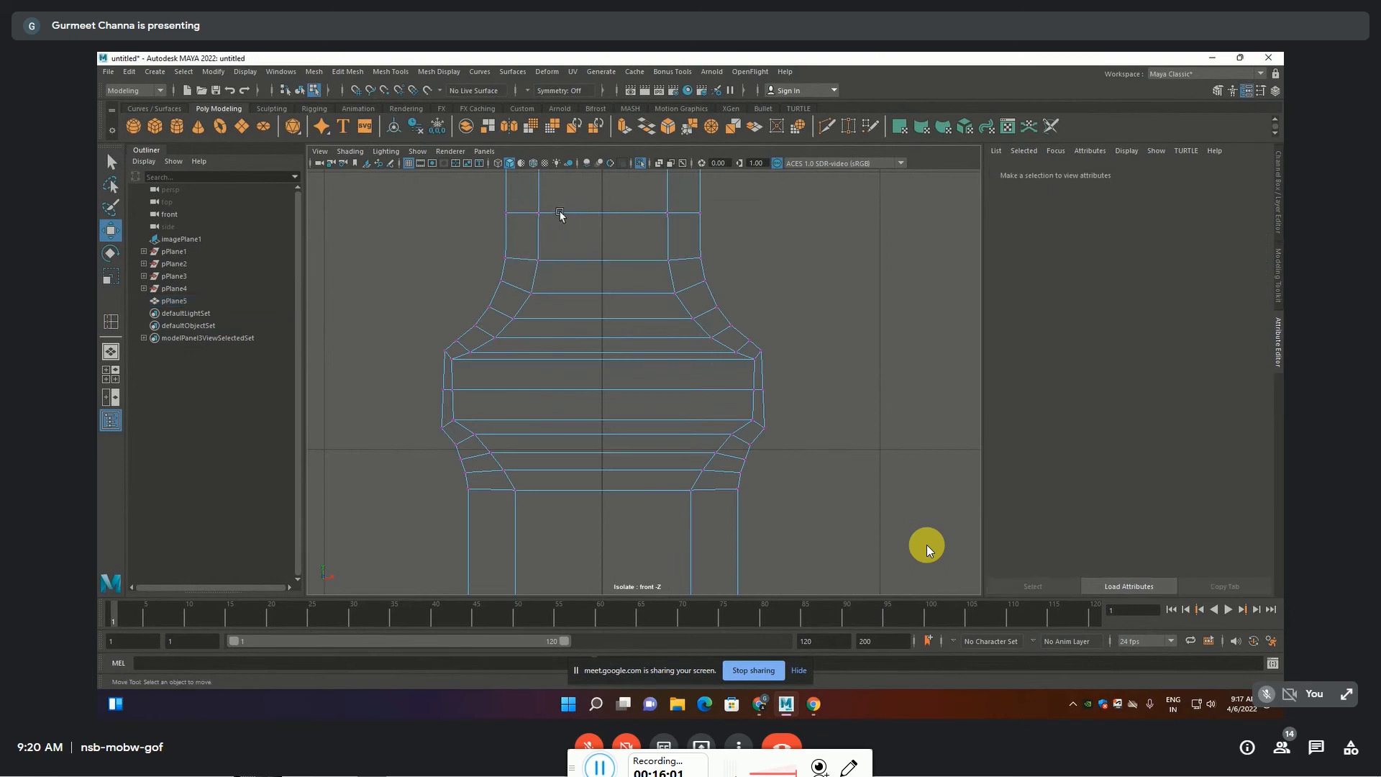
Isolate the whole blade mesh pPlane5 in the perspective view and delete the construction history
click(550, 215)
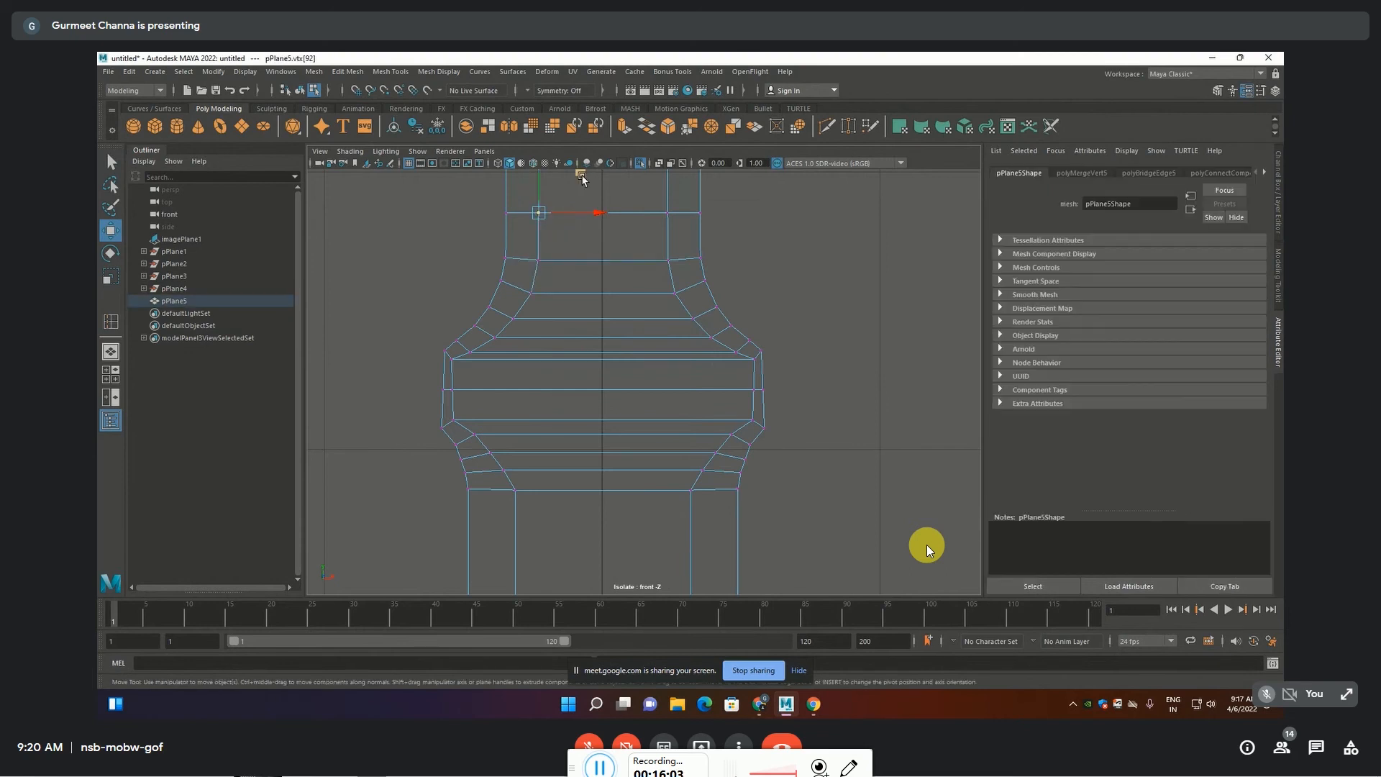
key(space)
key(space)
alt+drag(697, 361, 674, 405)
key(F8)
key(ctrl+1)
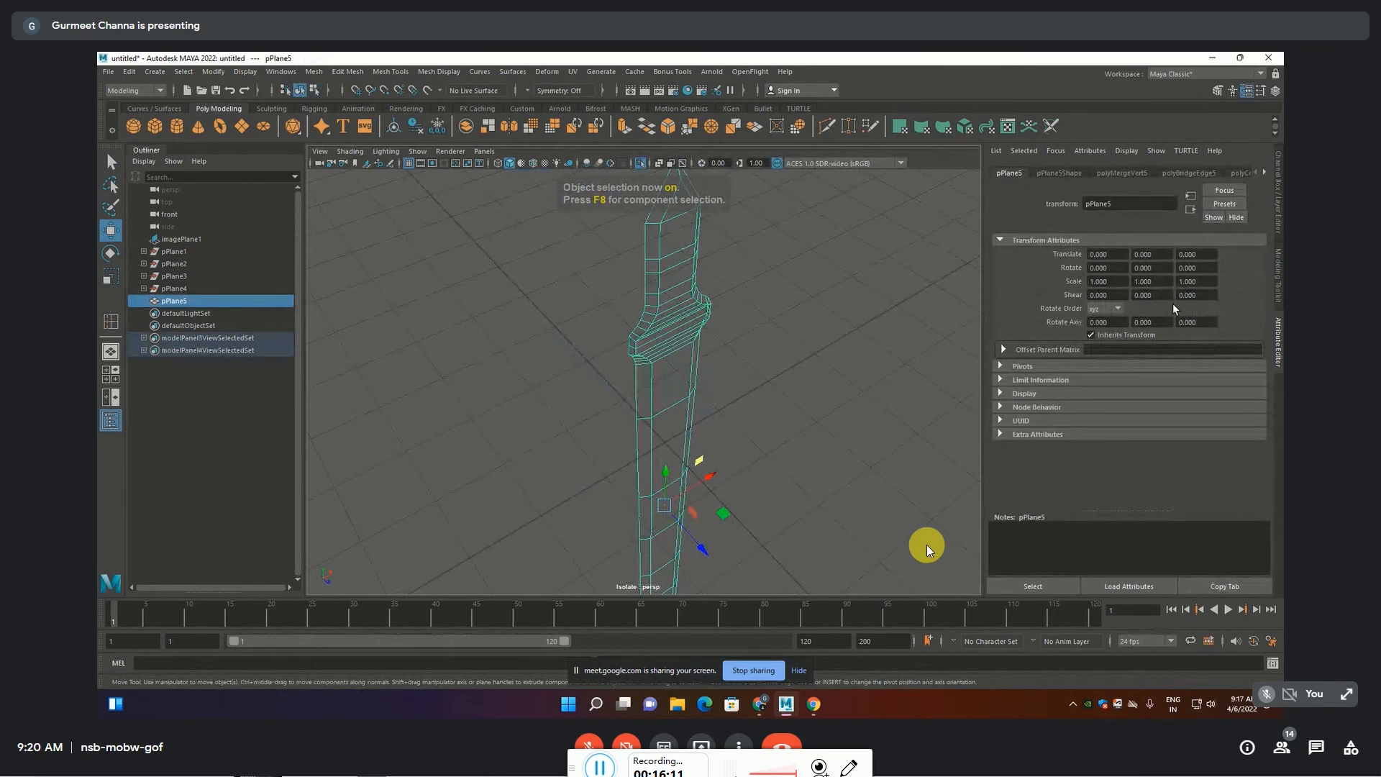
key(alt+shift+d)
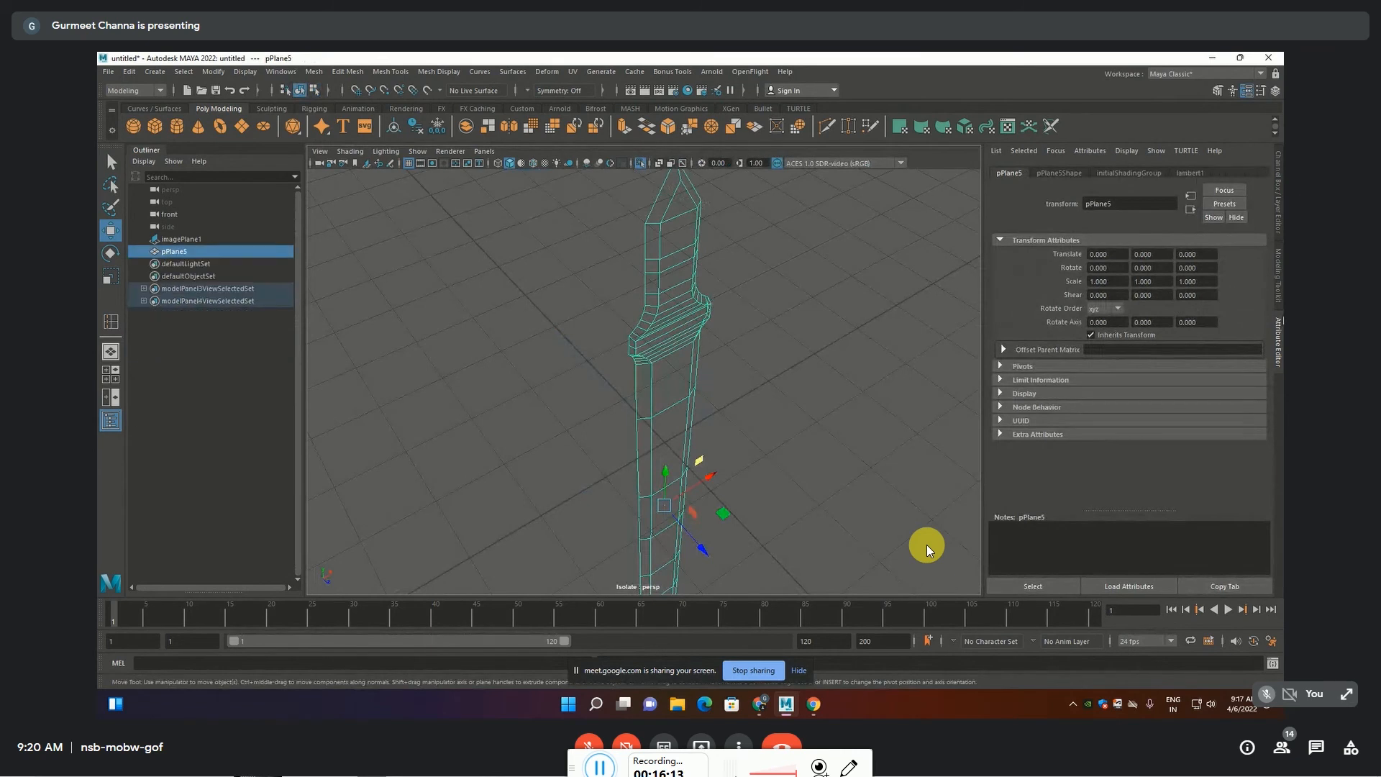
Reduce the lambert1 material's transparency to zero and shade the blade
click(1190, 173)
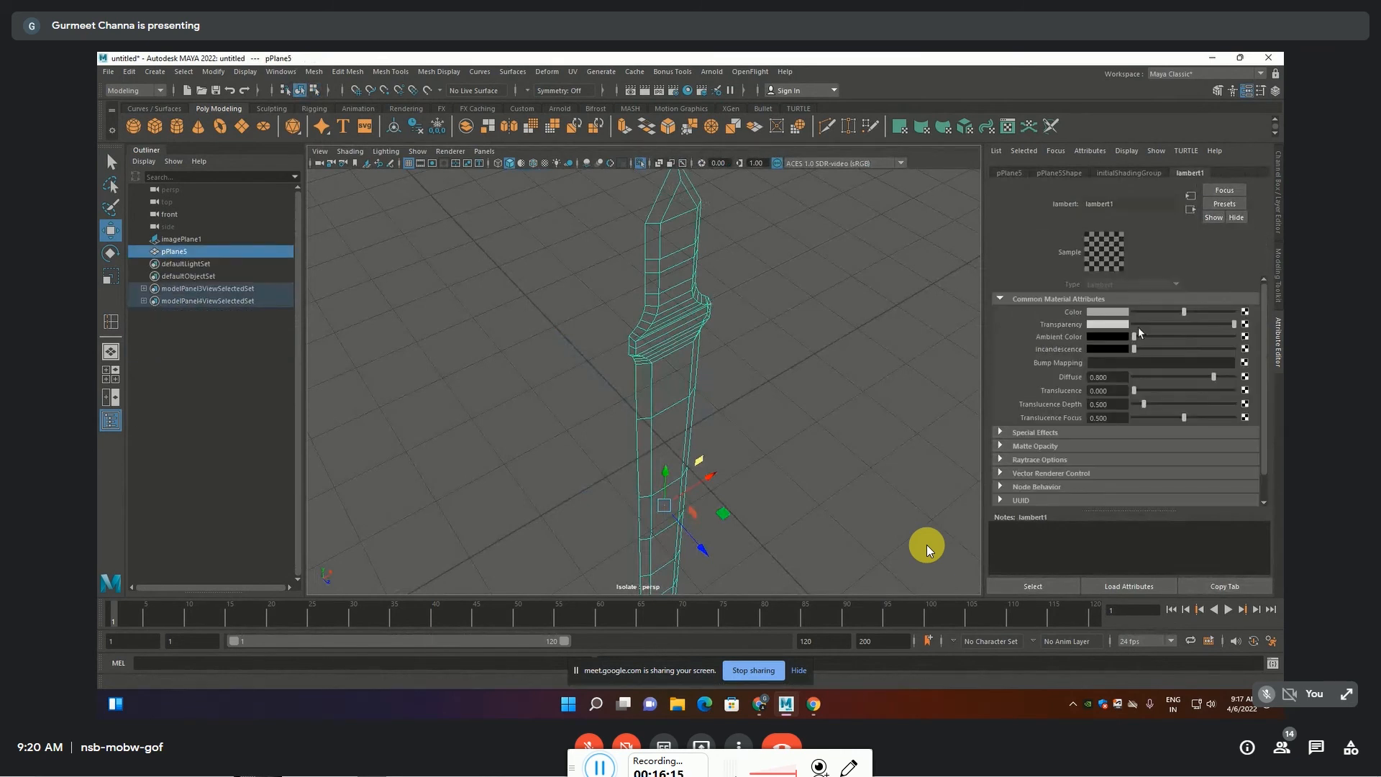
drag(1219, 327, 1132, 325)
scroll(650, 322, up, 5)
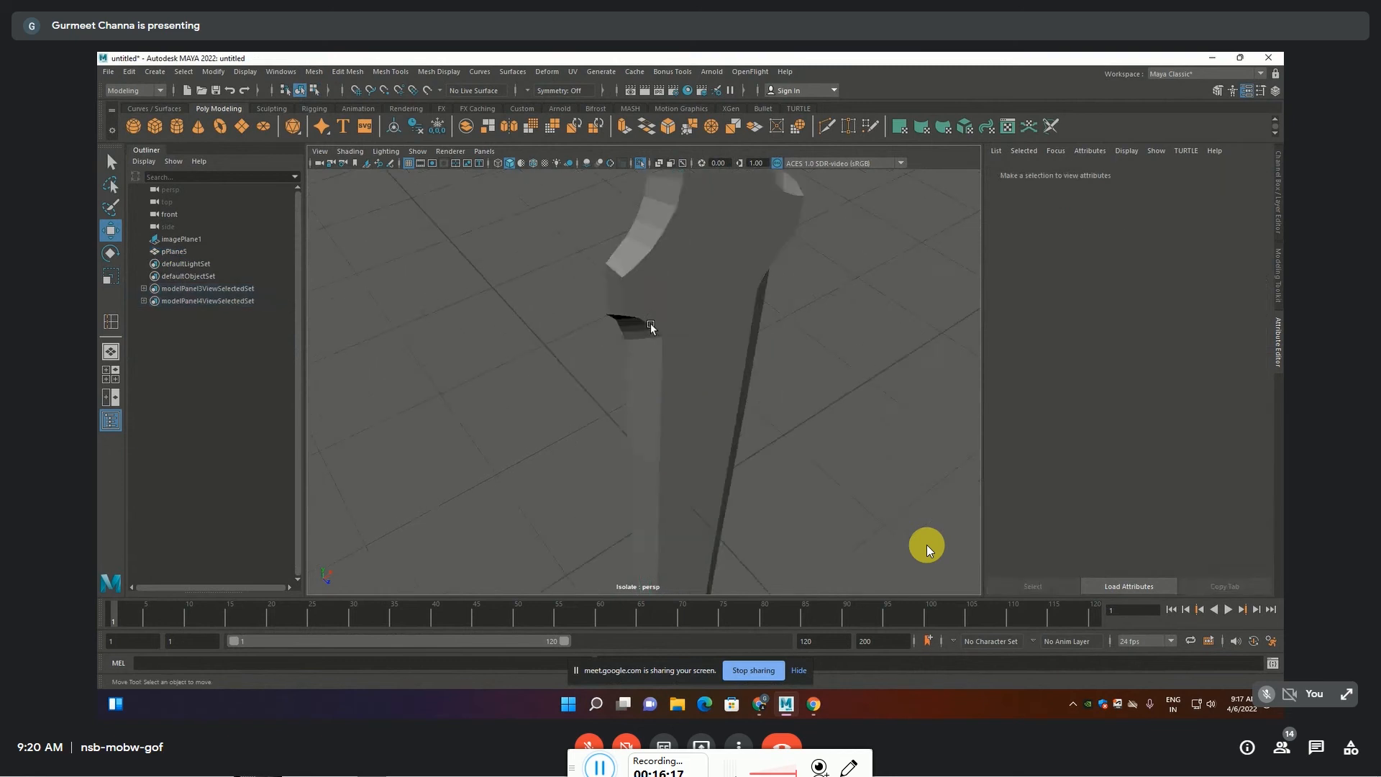
Test-move single faces around the collar to check their connection, undoing each move
alt+drag(663, 301, 648, 274)
alt+middle_drag(648, 274, 678, 428)
mouse_move(678, 429)
alt+mouse_down()
mouse_move(601, 422)
mouse_move(820, 436)
mouse_move(687, 427)
alt+mouse_up()
key(F11)
click(671, 361)
shift+drag(760, 356, 800, 397)
key(ctrl+z)
click(697, 282)
alt+drag(608, 349, 620, 357)
alt+drag(721, 333, 820, 379)
key(ctrl+z)
click(739, 297)
click(699, 337)
alt+drag(725, 371, 551, 406)
key(ctrl+z)
click(566, 401)
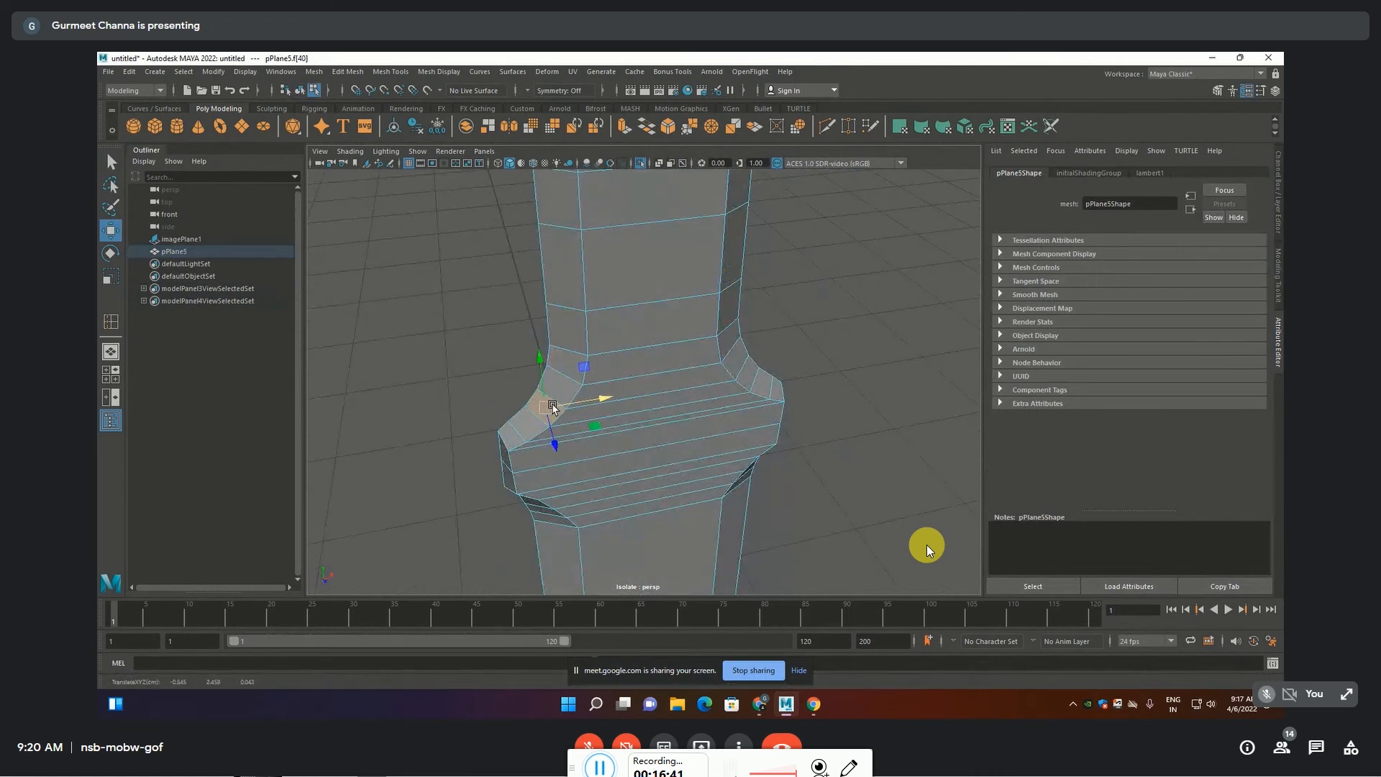
Test-move a side face and a centre face of the neck above the collar, and undo both moves
click(763, 384)
click(826, 333)
click(730, 308)
drag(763, 308, 824, 306)
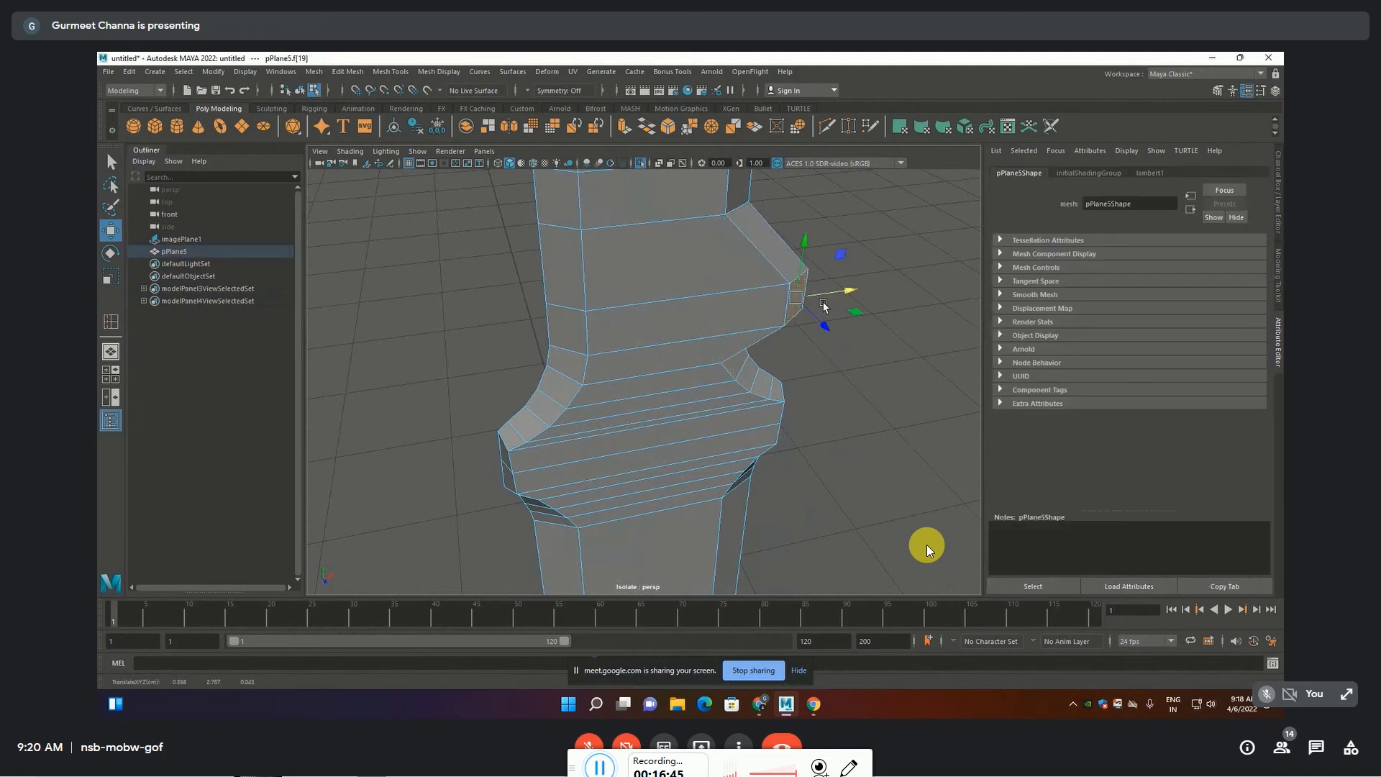
key(ctrl+z)
click(651, 286)
drag(667, 287, 707, 341)
key(ctrl+z)
click(818, 358)
scroll(801, 367, down, 3)
alt+drag(780, 422, 754, 405)
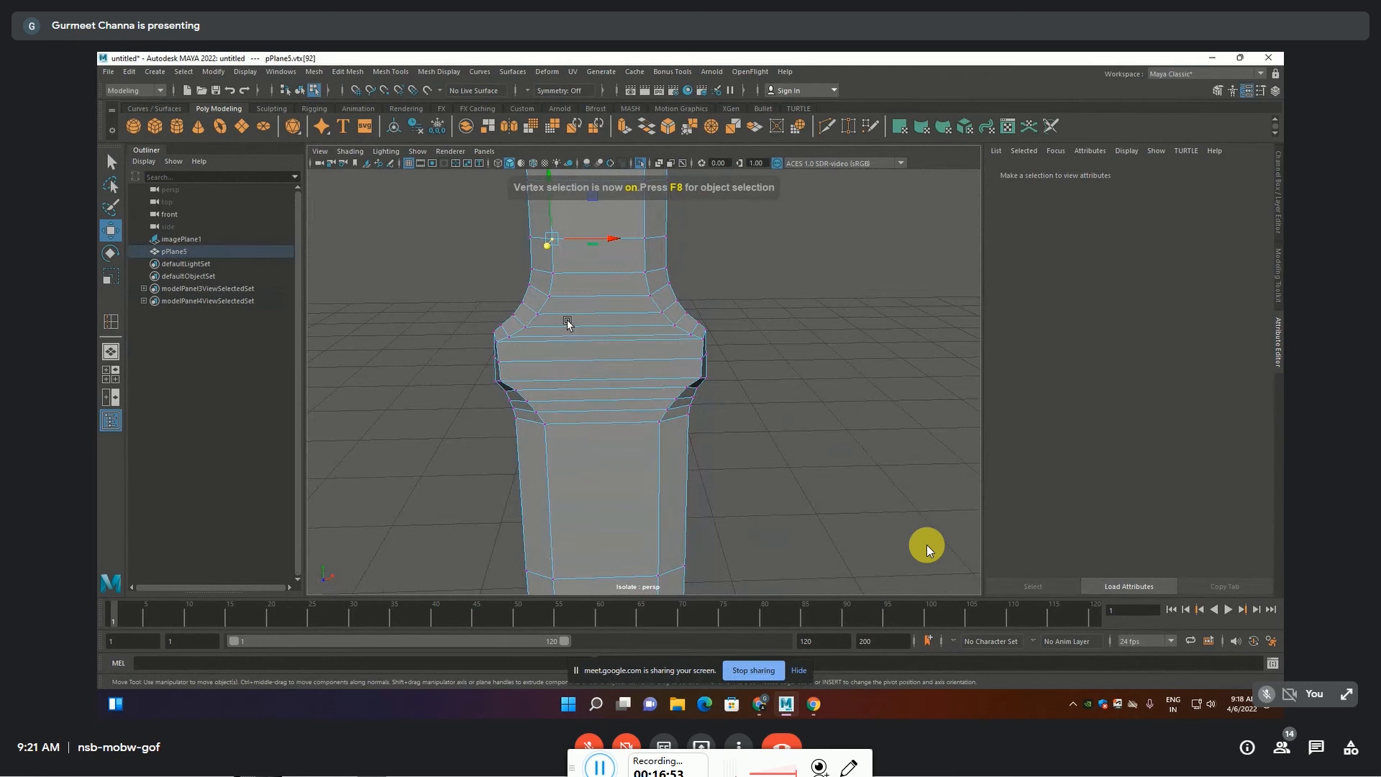
Check the crosswise edge ring through the collar by selecting it, and clear the selection
key(F10)
click(563, 282)
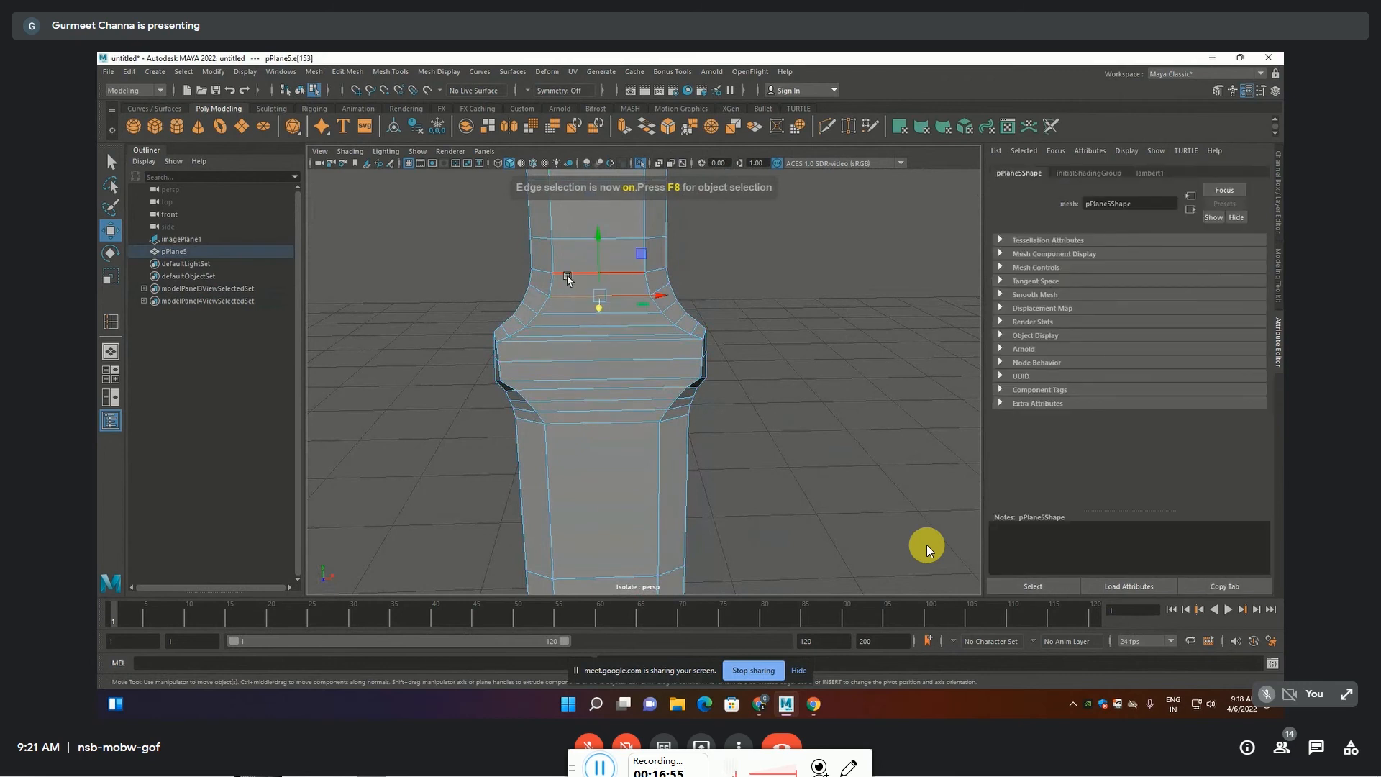
shift+click(567, 274)
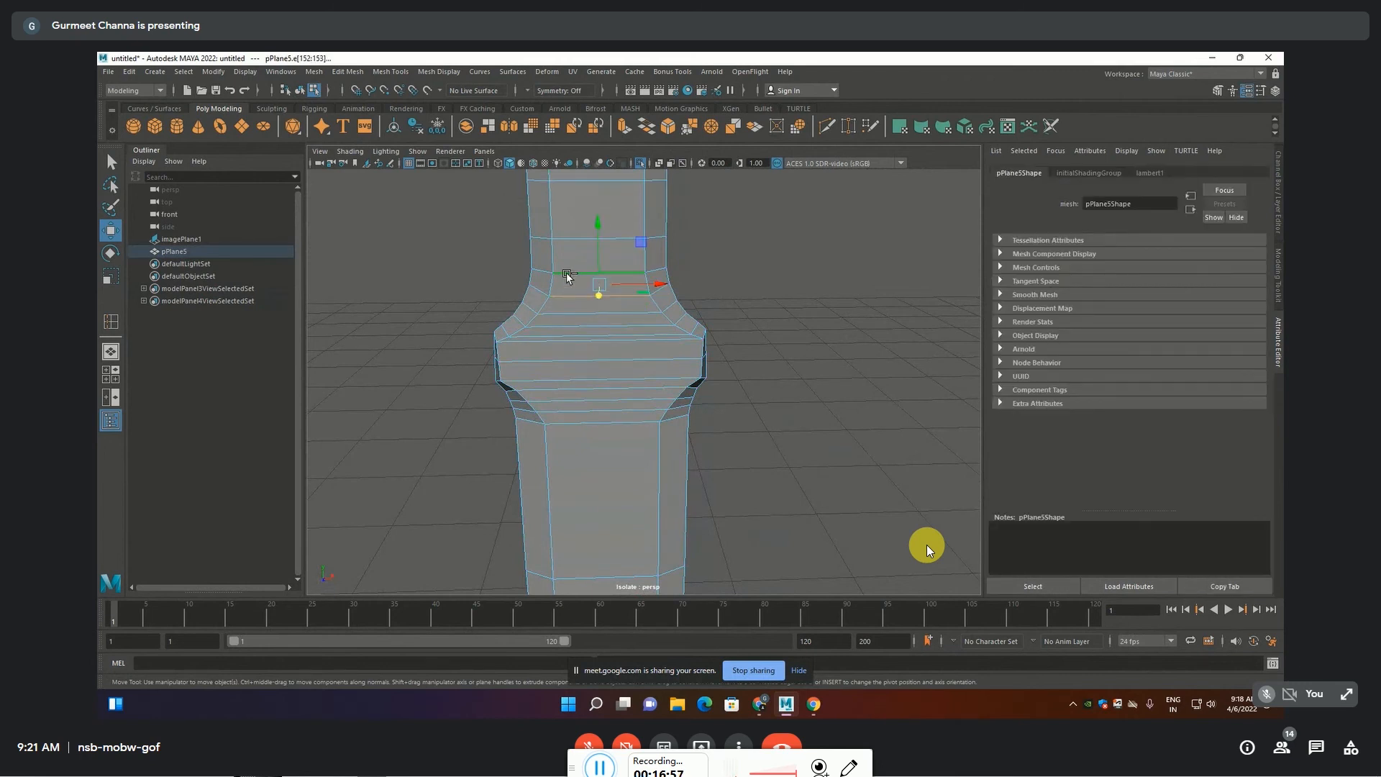
click(585, 360)
shift+double_click(582, 379)
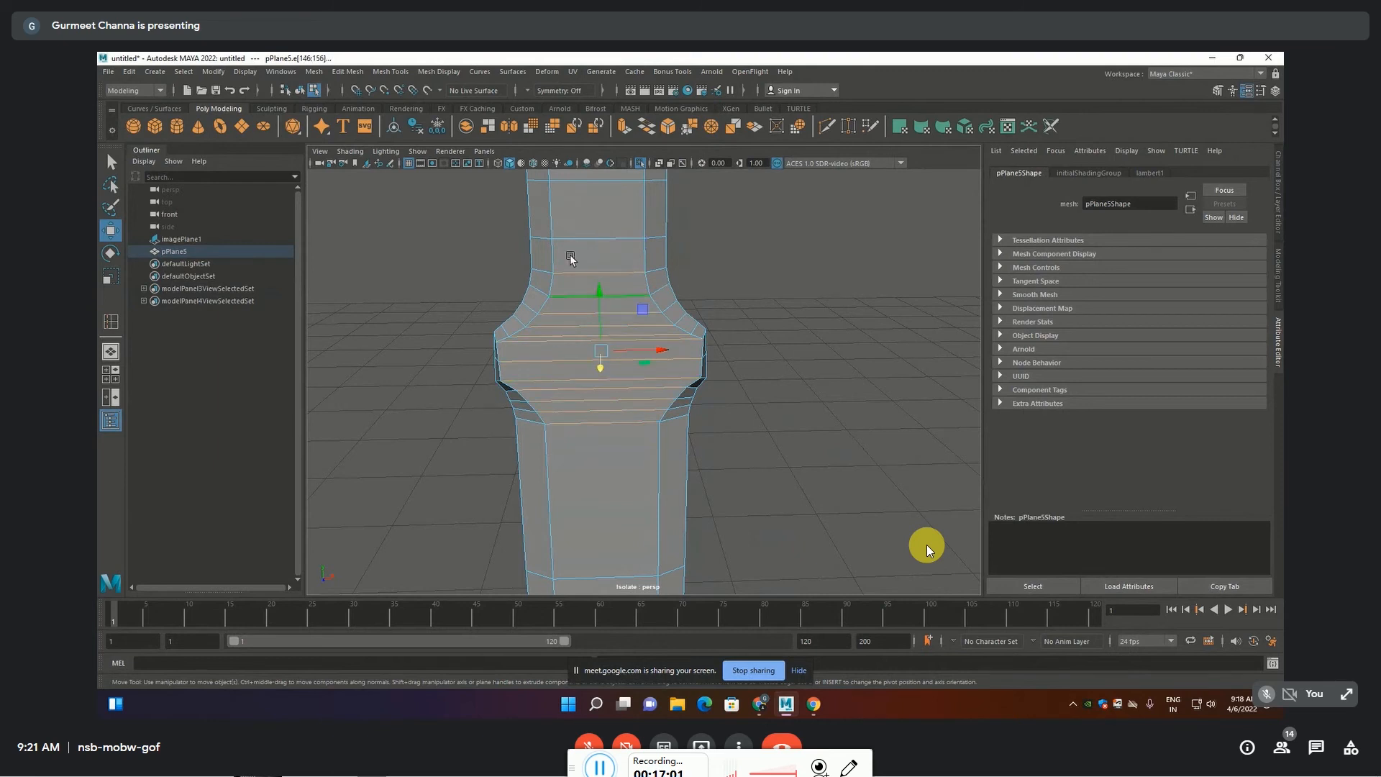
click(808, 403)
Test-move the inner corner vertex just below the collar and undo the move
key(F9)
click(538, 425)
drag(587, 387, 587, 426)
key(ctrl+z)
key(F8)
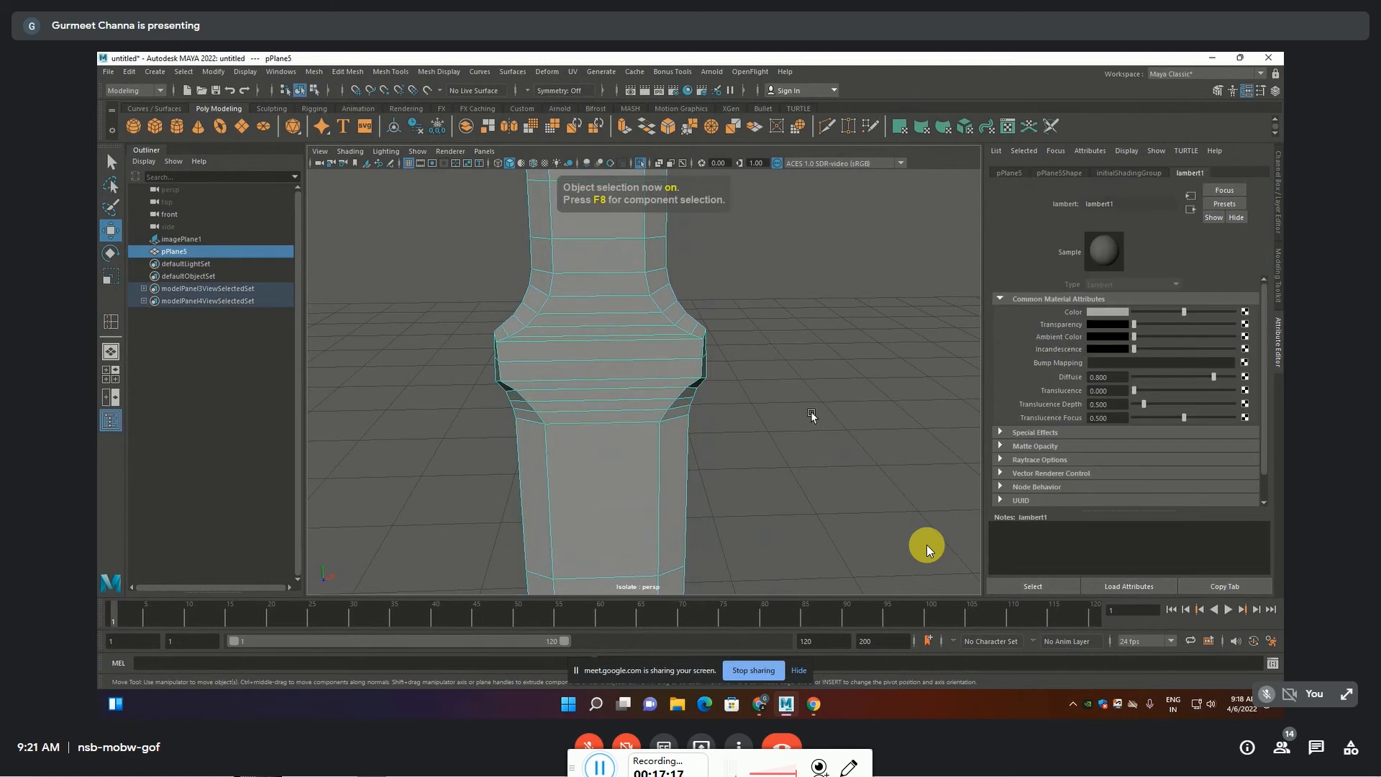
key(F8)
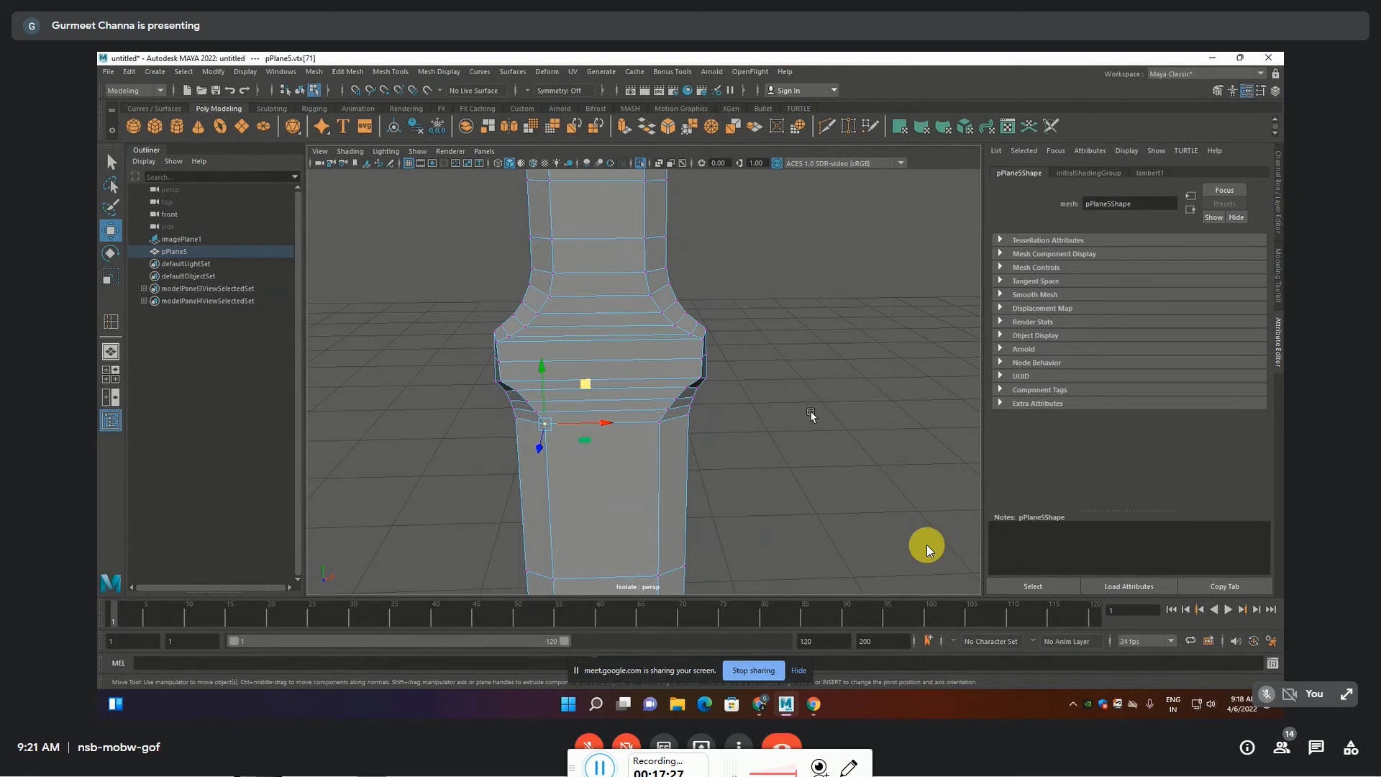
Merge all vertices of the blade mesh with a distance threshold of 0.01
key(ctrl+shift+a)
click(348, 72)
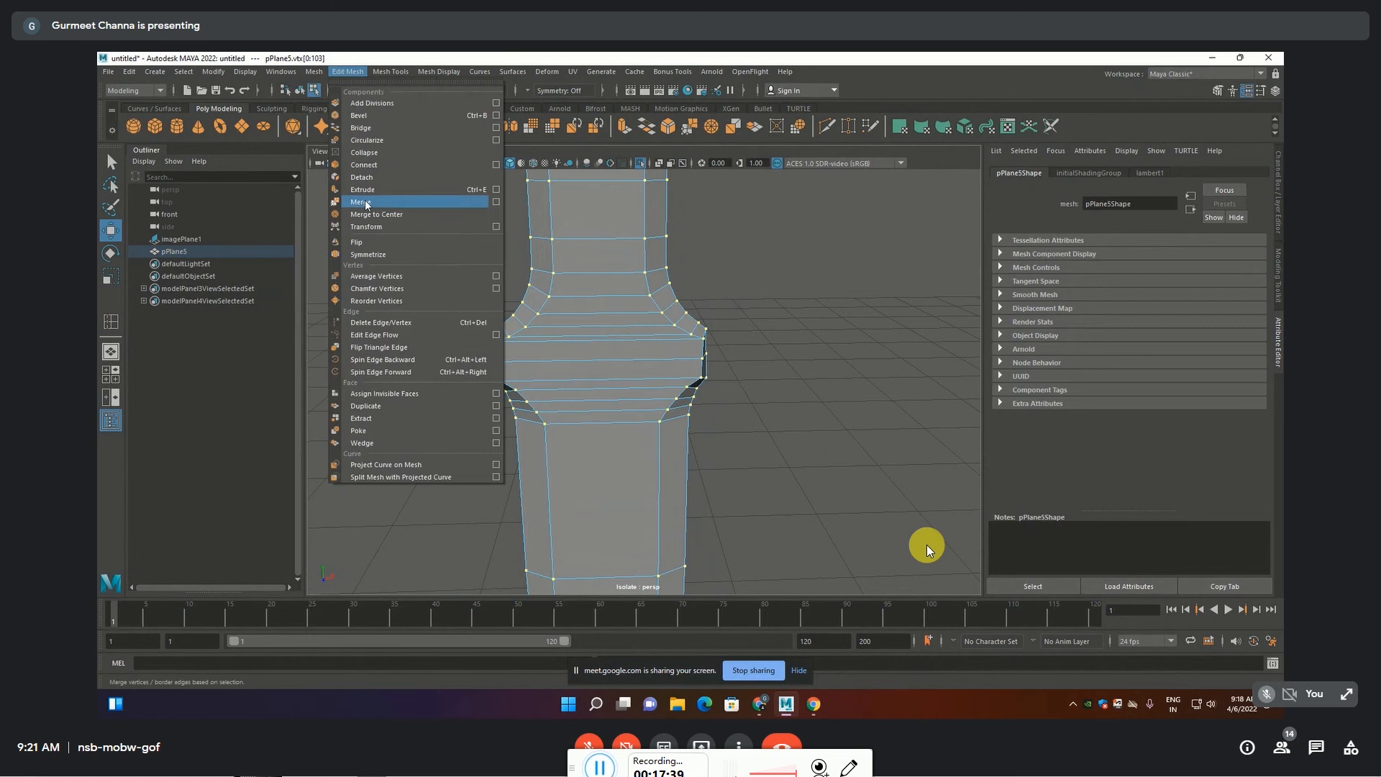
click(496, 202)
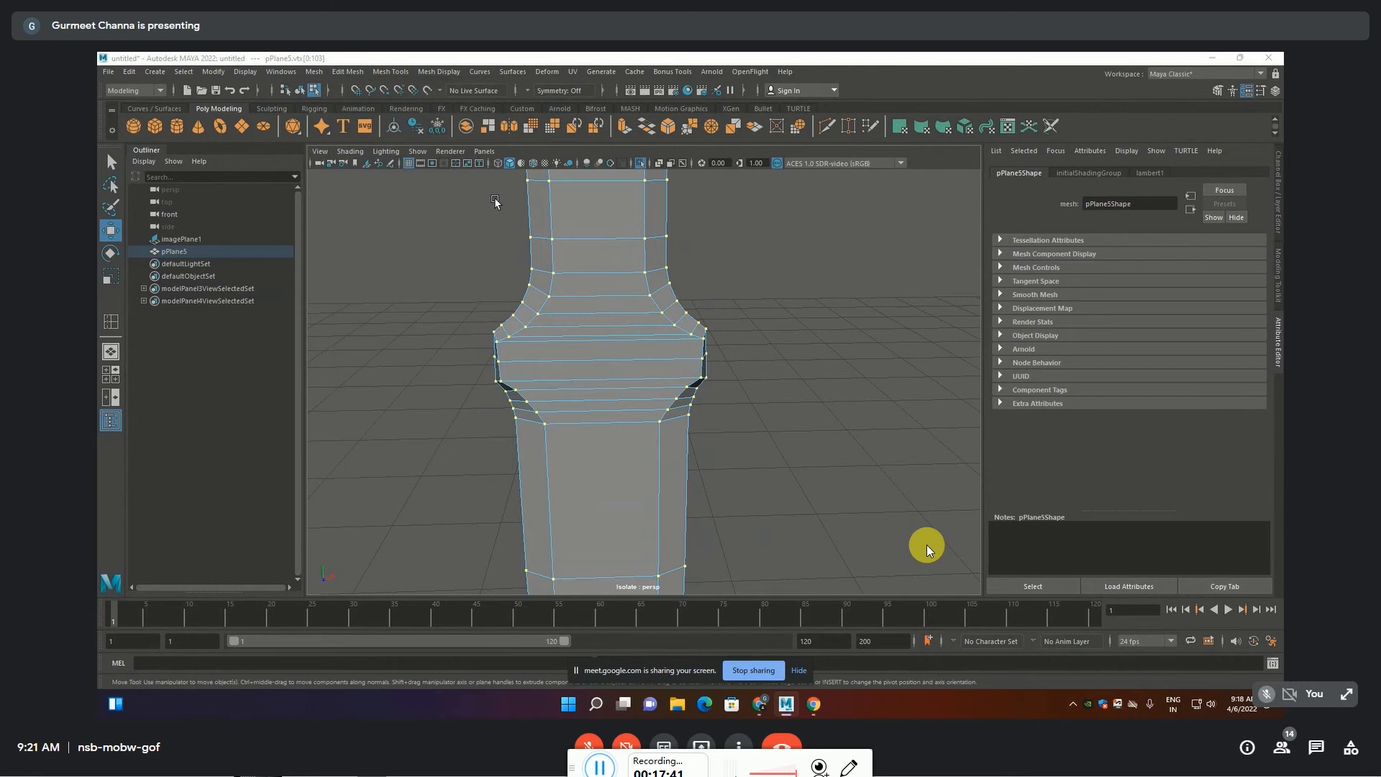
double_click(931, 217)
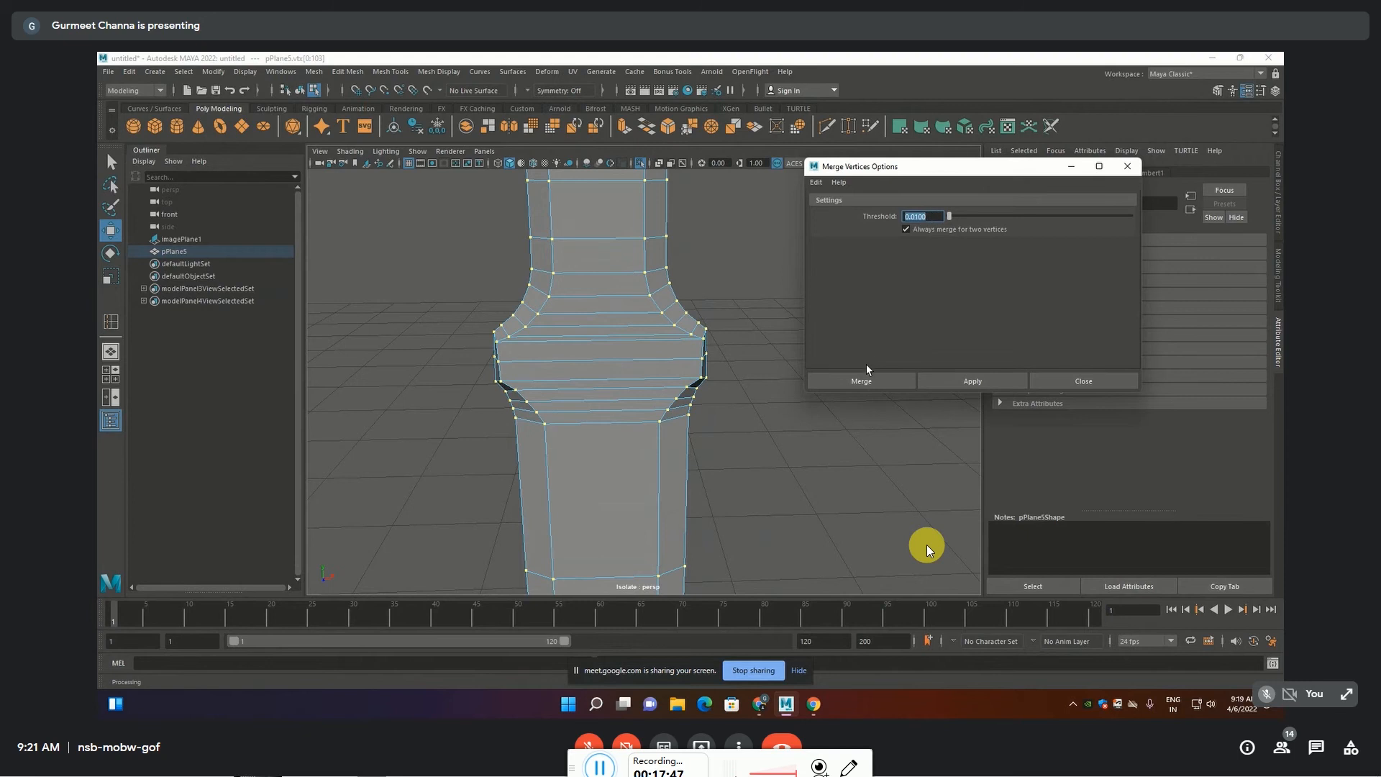
click(867, 383)
Inspect the merged vertices at the blade's lower tip and back along the blade to the collar
scroll(802, 379, down, 2)
scroll(801, 379, down, 2)
alt+drag(783, 395, 679, 442)
scroll(618, 452, up, 4)
alt+middle_drag(617, 445, 647, 372)
scroll(576, 470, up, 3)
scroll(576, 469, up, 1)
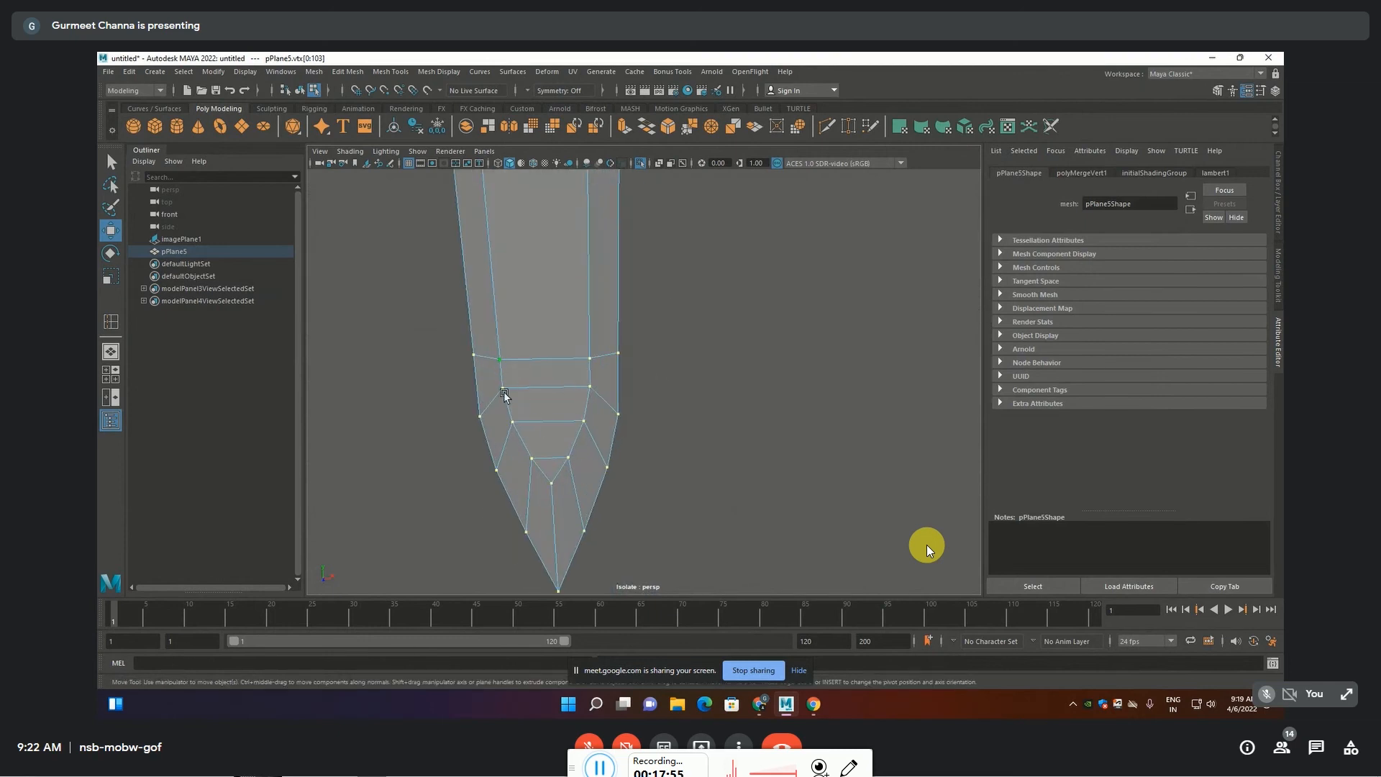
scroll(557, 339, down, 4)
alt+middle_drag(558, 339, 597, 550)
alt+middle_drag(691, 326, 706, 552)
alt+middle_drag(658, 241, 689, 496)
alt+middle_drag(640, 356, 641, 406)
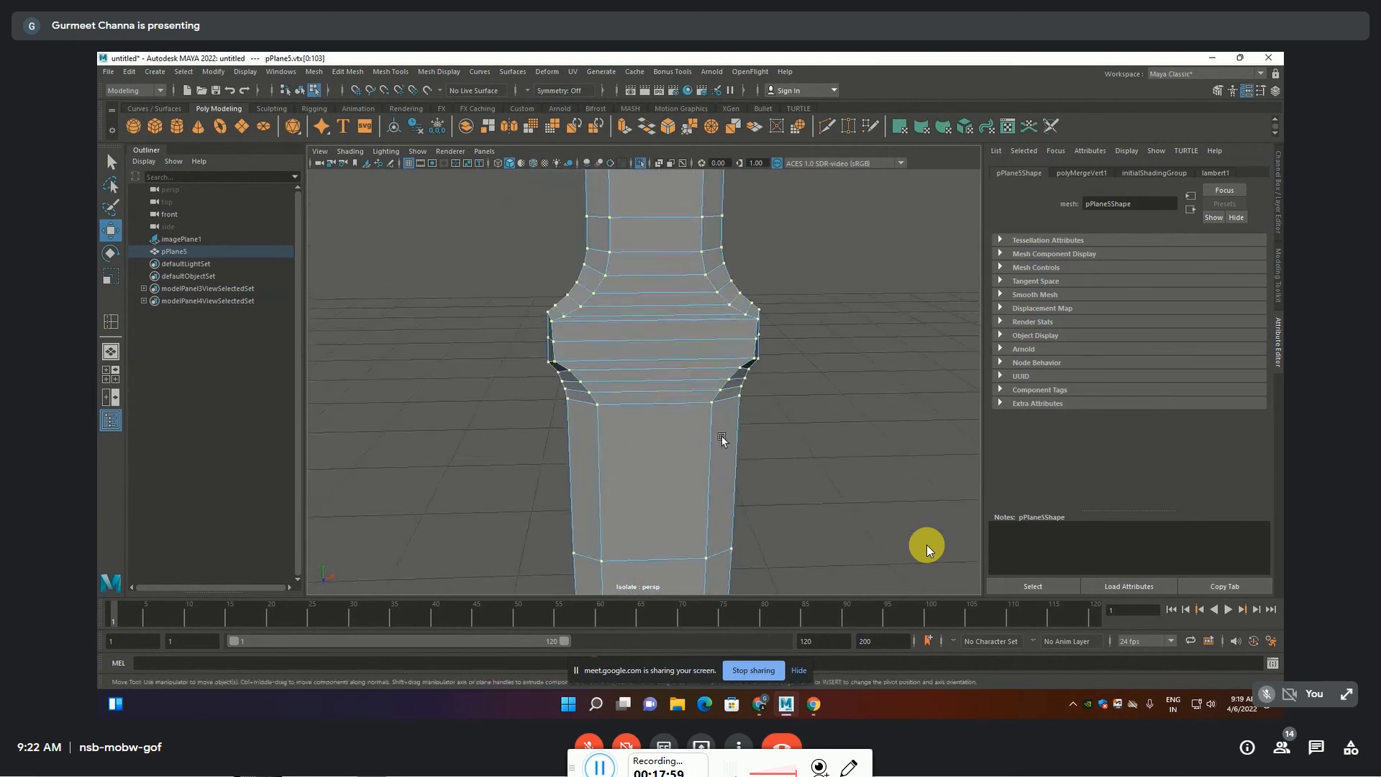
Check how far the crosswise edge ring runs through the collar of the merged mesh, and deselect it
click(834, 465)
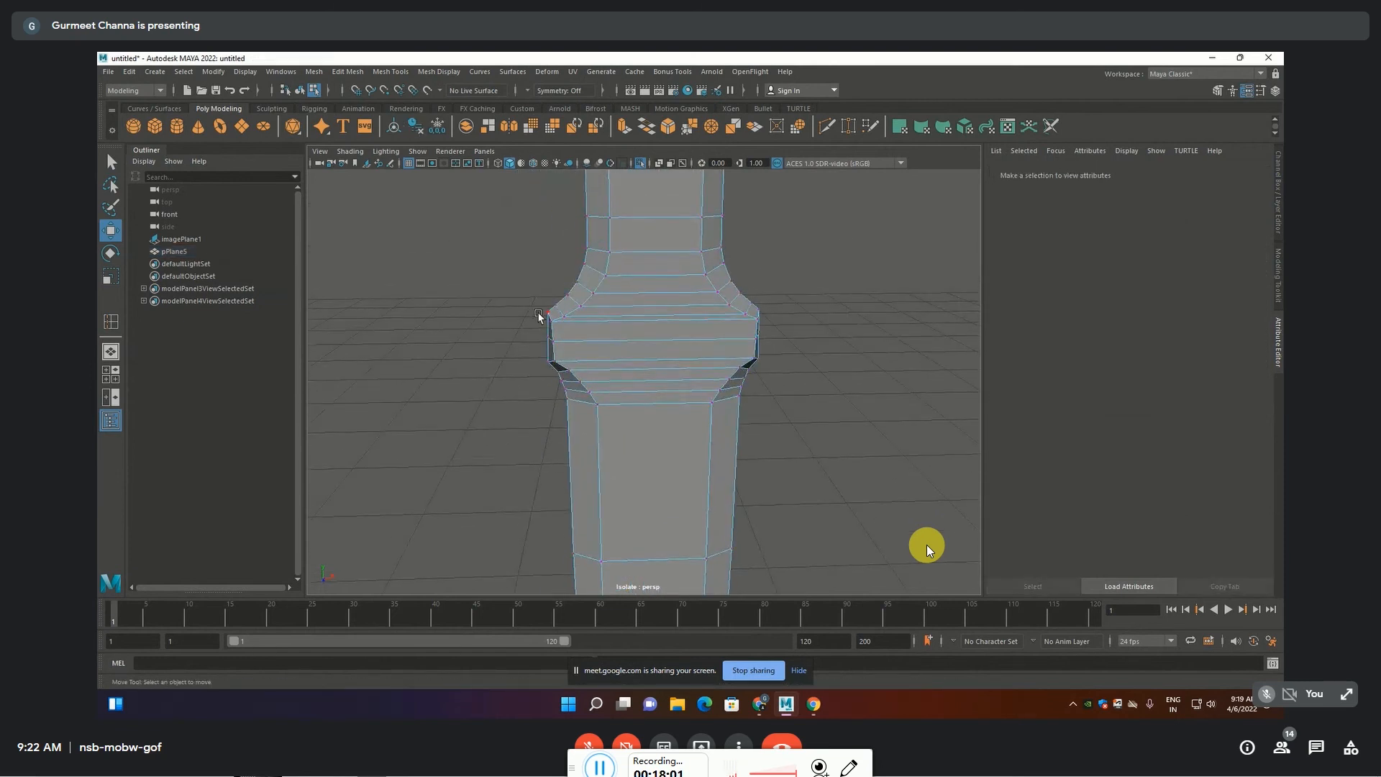
key(F10)
click(641, 404)
shift+double_click(640, 405)
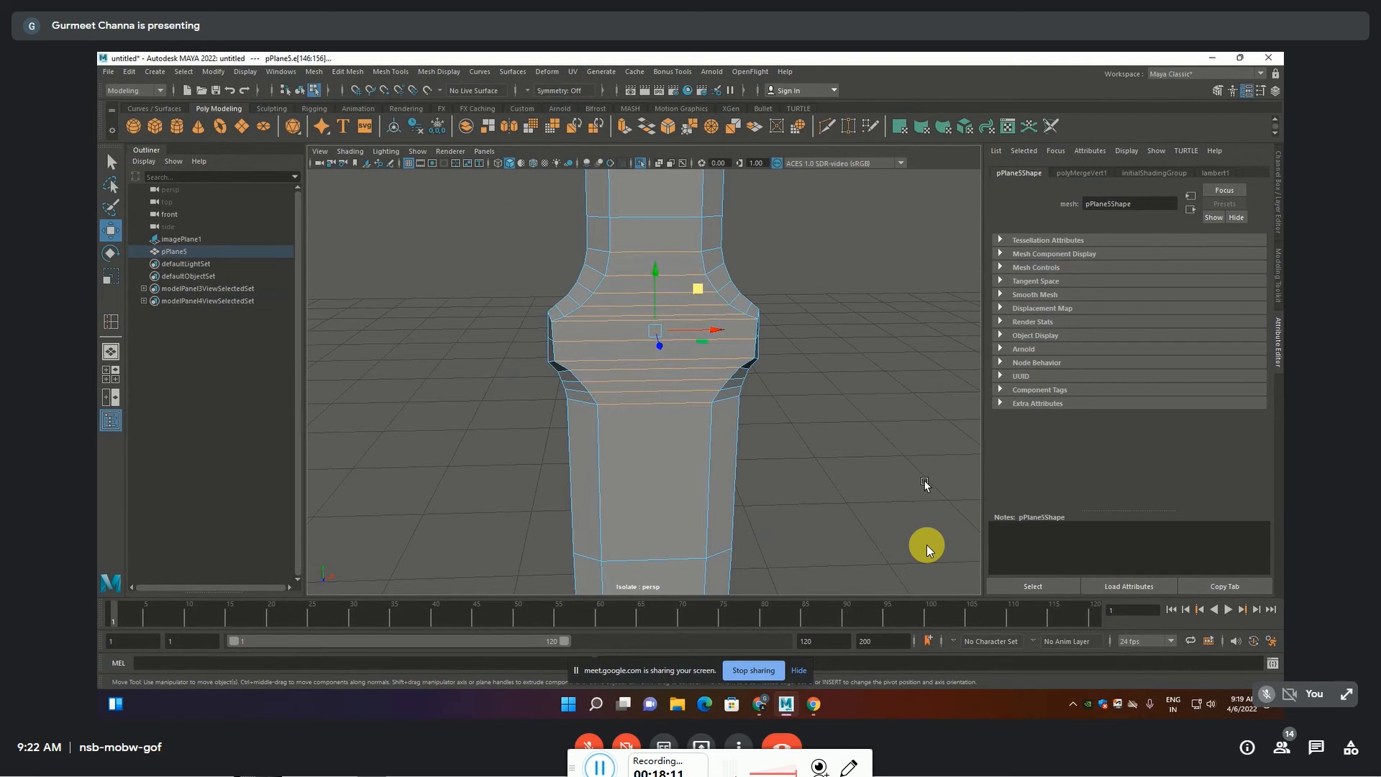
click(856, 419)
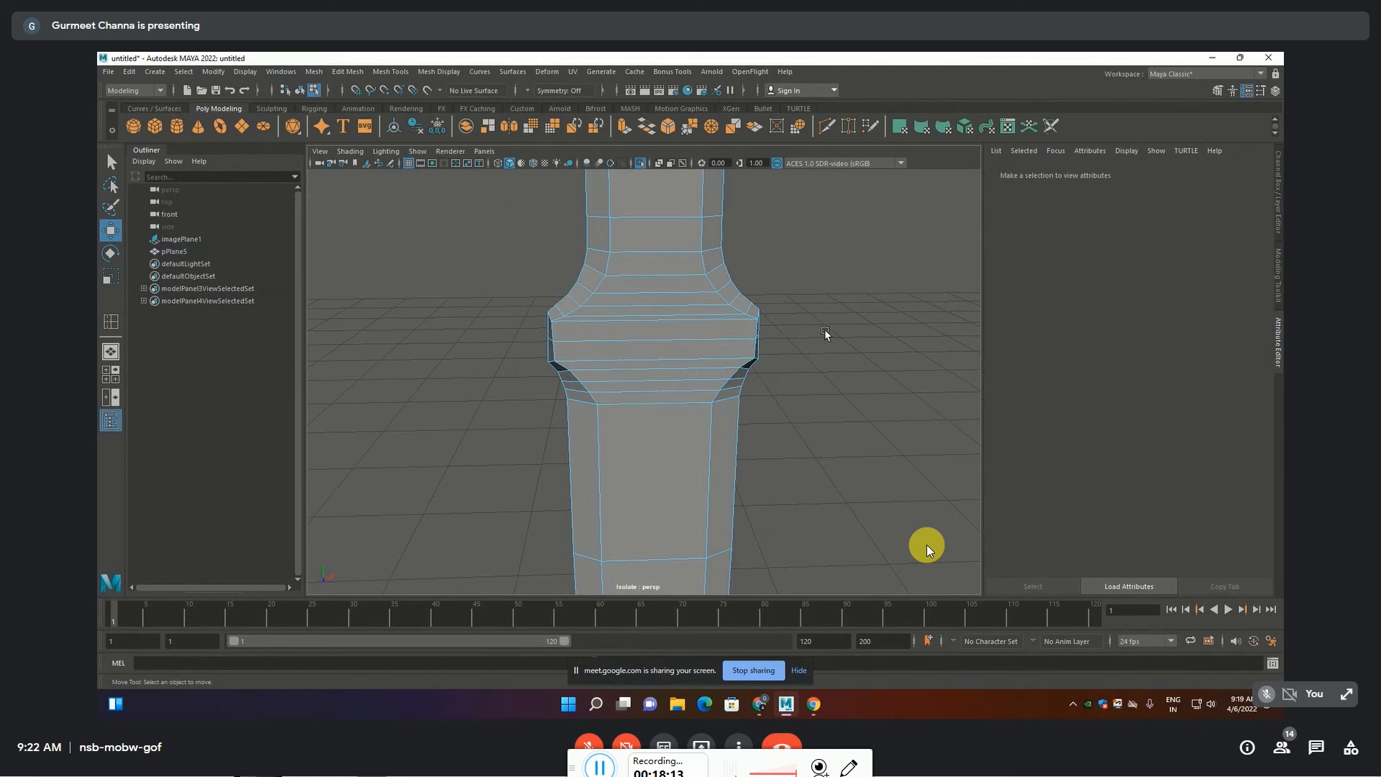
Delete the surplus doubled crosswise edge loop at the collar's upper rim
alt+drag(825, 299, 726, 345)
double_click(698, 299)
key(Delete)
Check the crosswise edge rings through the collar, neck and blade by selecting them, and clear the selection
double_click(645, 302)
shift+double_click(644, 301)
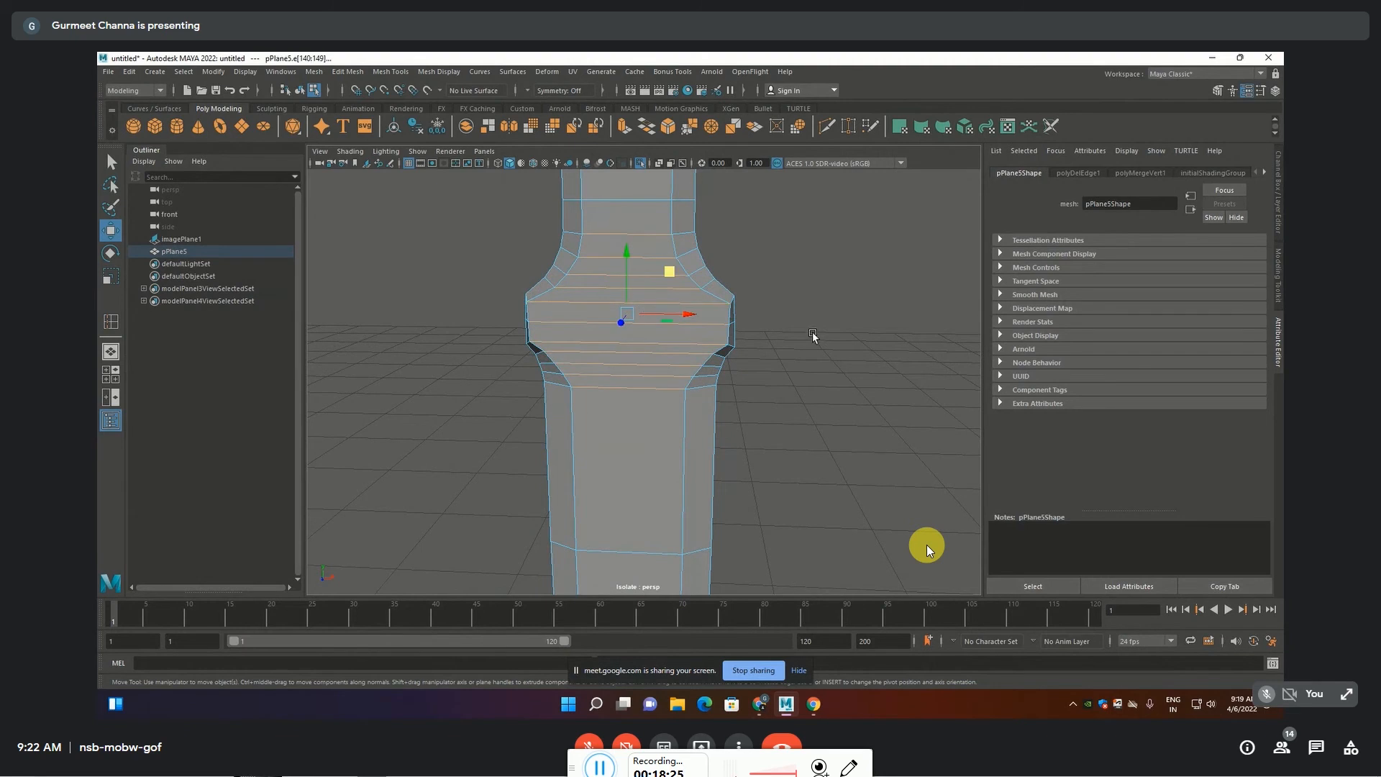
alt+middle_drag(813, 326, 835, 442)
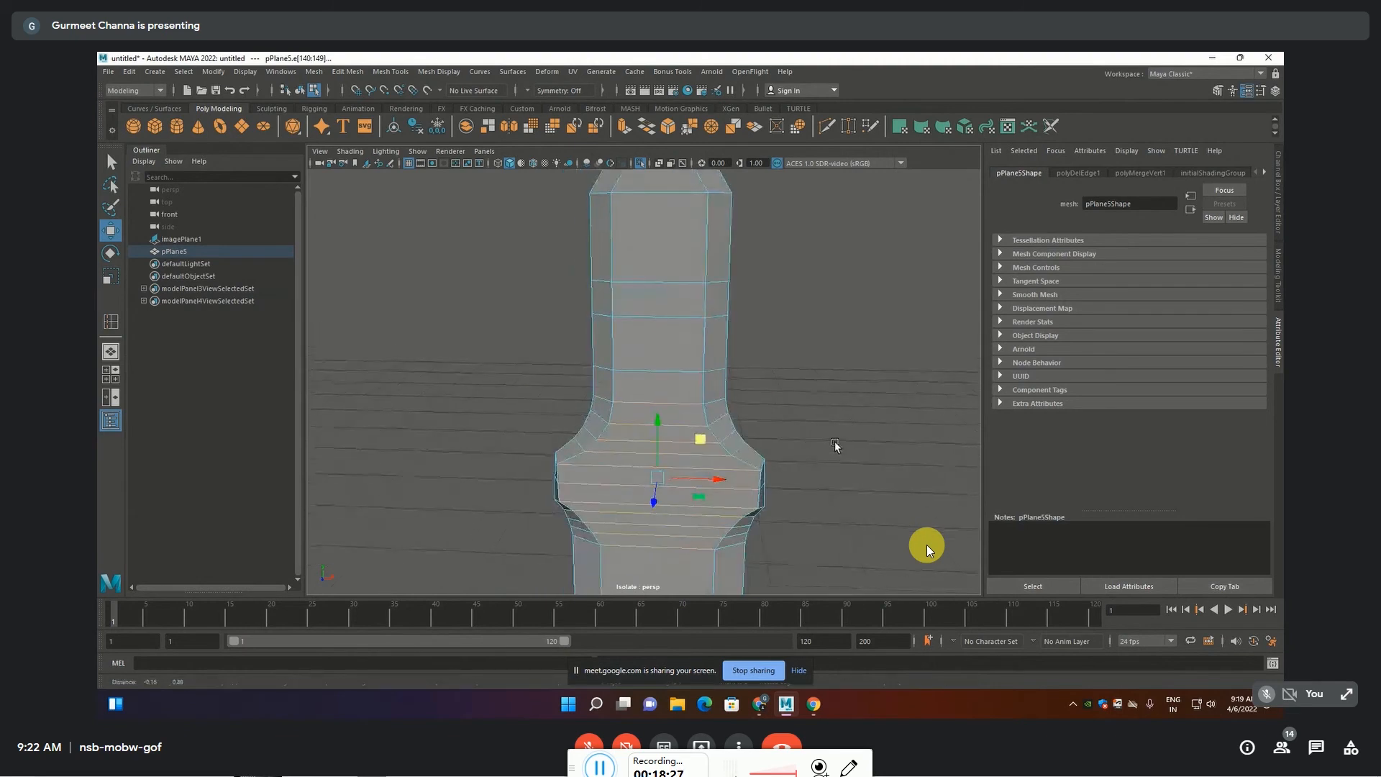
click(662, 313)
shift+double_click(661, 313)
alt+middle_drag(669, 538, 675, 341)
click(675, 345)
shift+double_click(680, 506)
scroll(750, 501, down, 4)
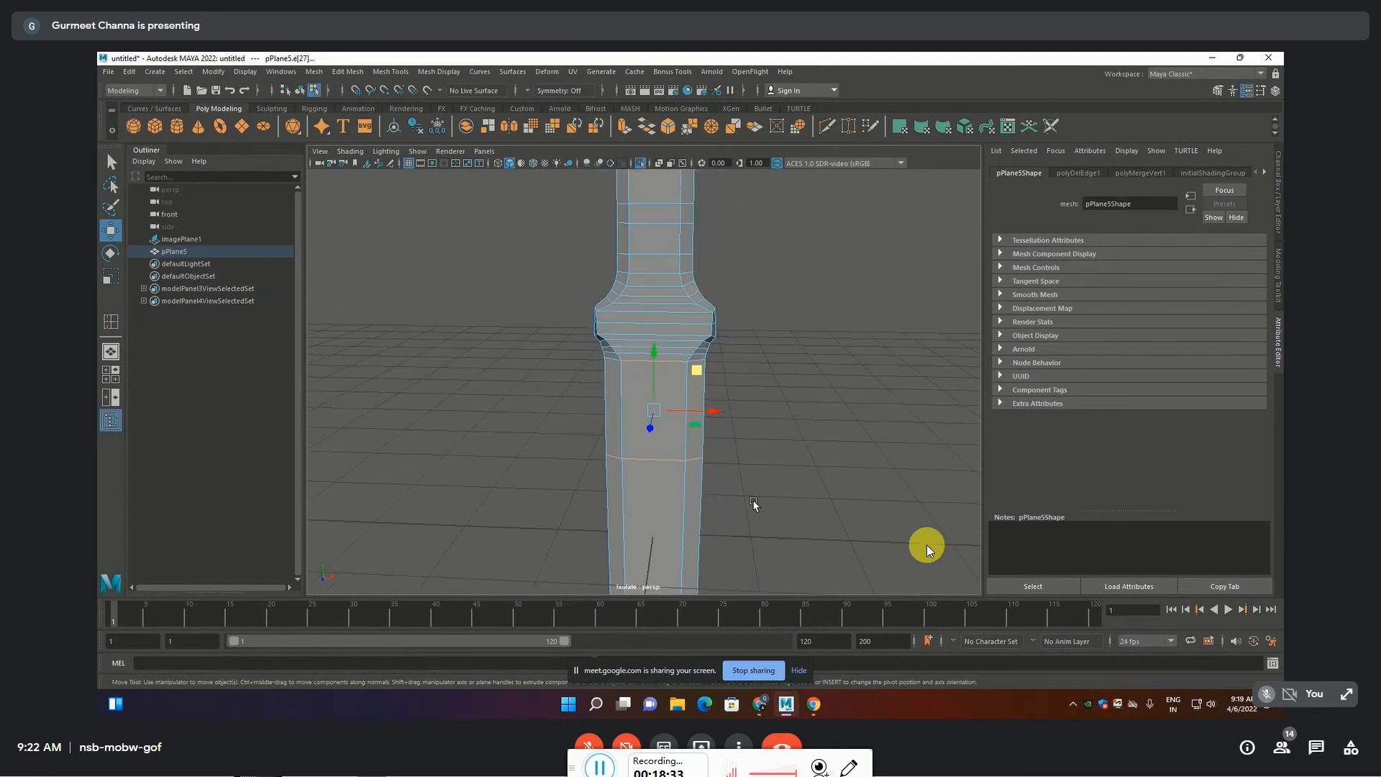
scroll(753, 502, down, 4)
alt+middle_drag(753, 502, 772, 397)
click(772, 398)
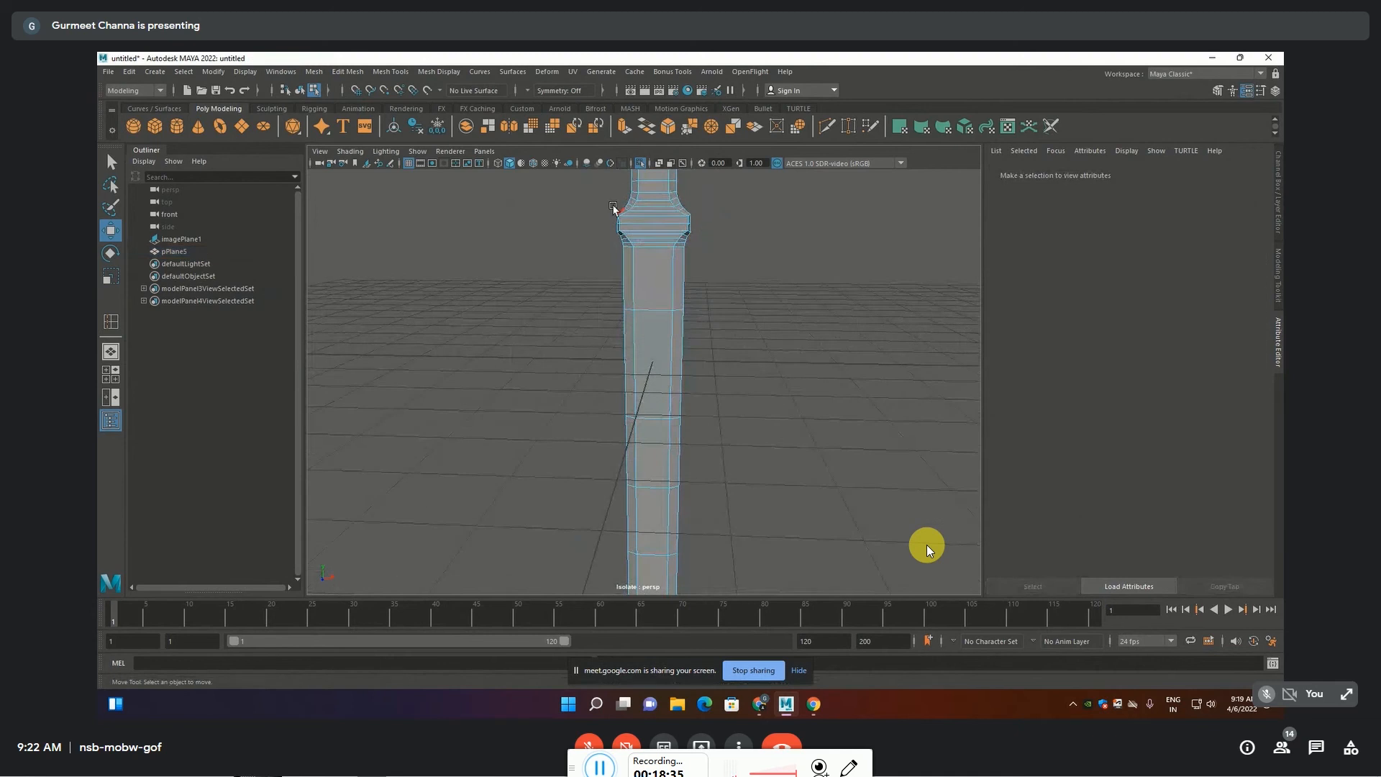
drag(576, 183, 725, 269)
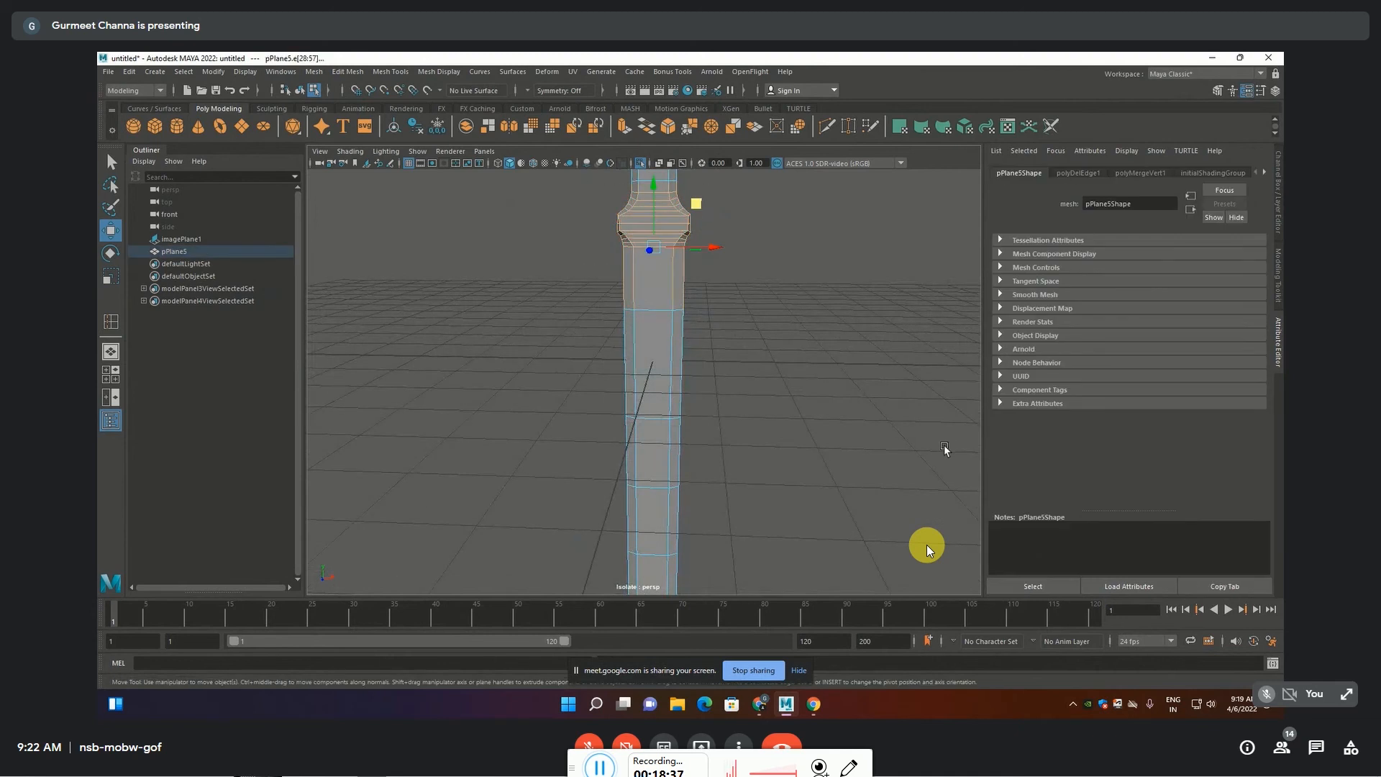
click(898, 464)
Select the crosswise centre edges along the blade, through the collar and neck, up to the base of the upper tip
click(655, 311)
shift+double_click(656, 417)
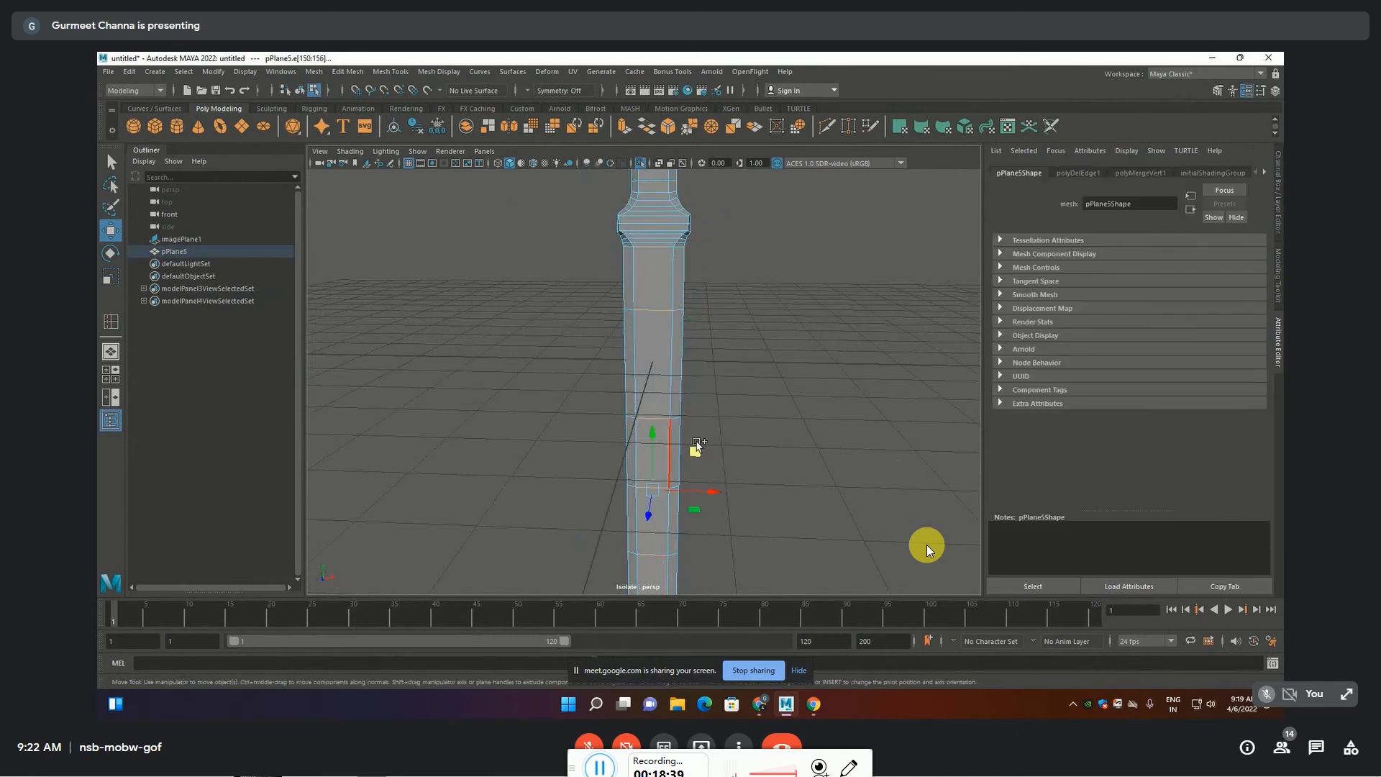
alt+middle_drag(788, 420, 783, 495)
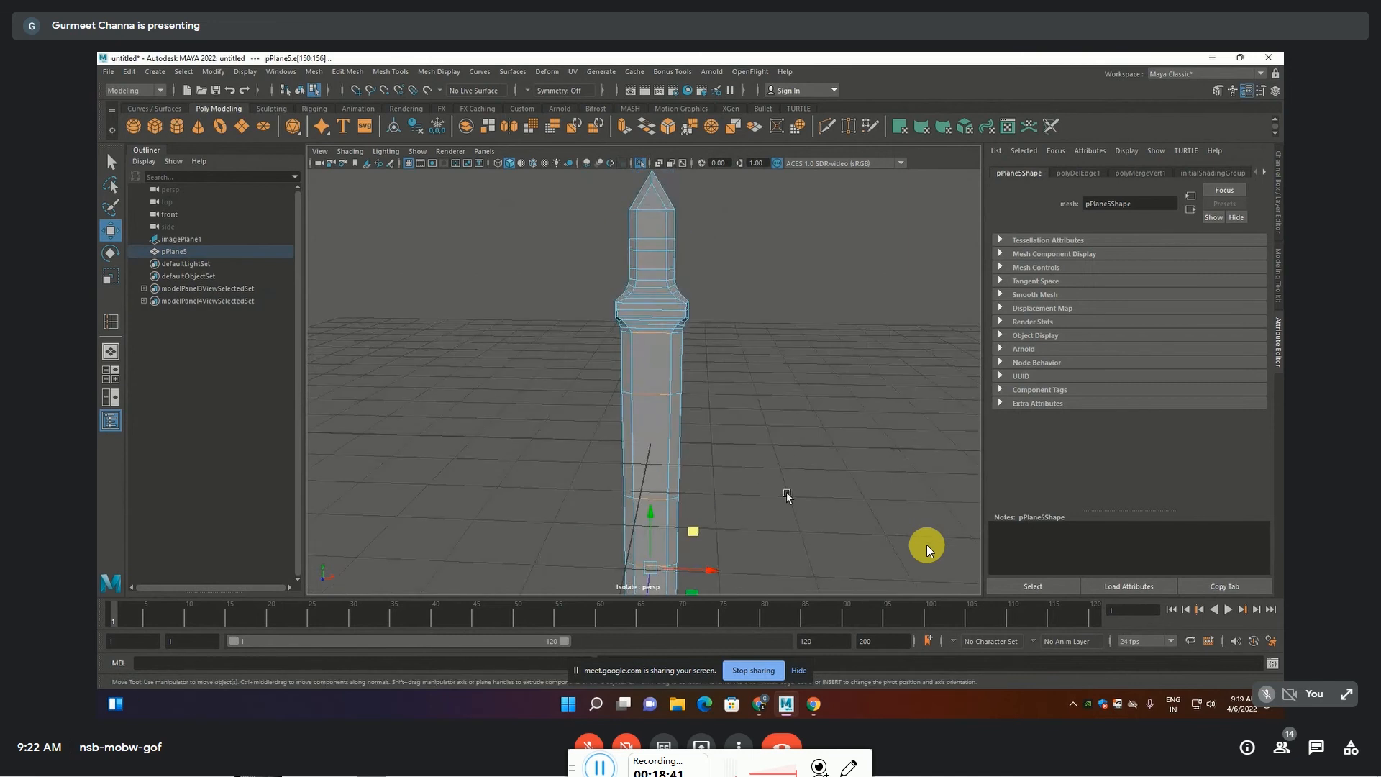
mouse_move(759, 417)
alt+middle_down()
mouse_move(765, 305)
mouse_move(761, 397)
alt+middle_up()
alt+middle_drag(748, 336, 743, 411)
scroll(743, 410, up, 3)
shift+click(694, 338)
shift+click(694, 386)
shift+click(694, 404)
shift+click(694, 434)
shift+click(695, 452)
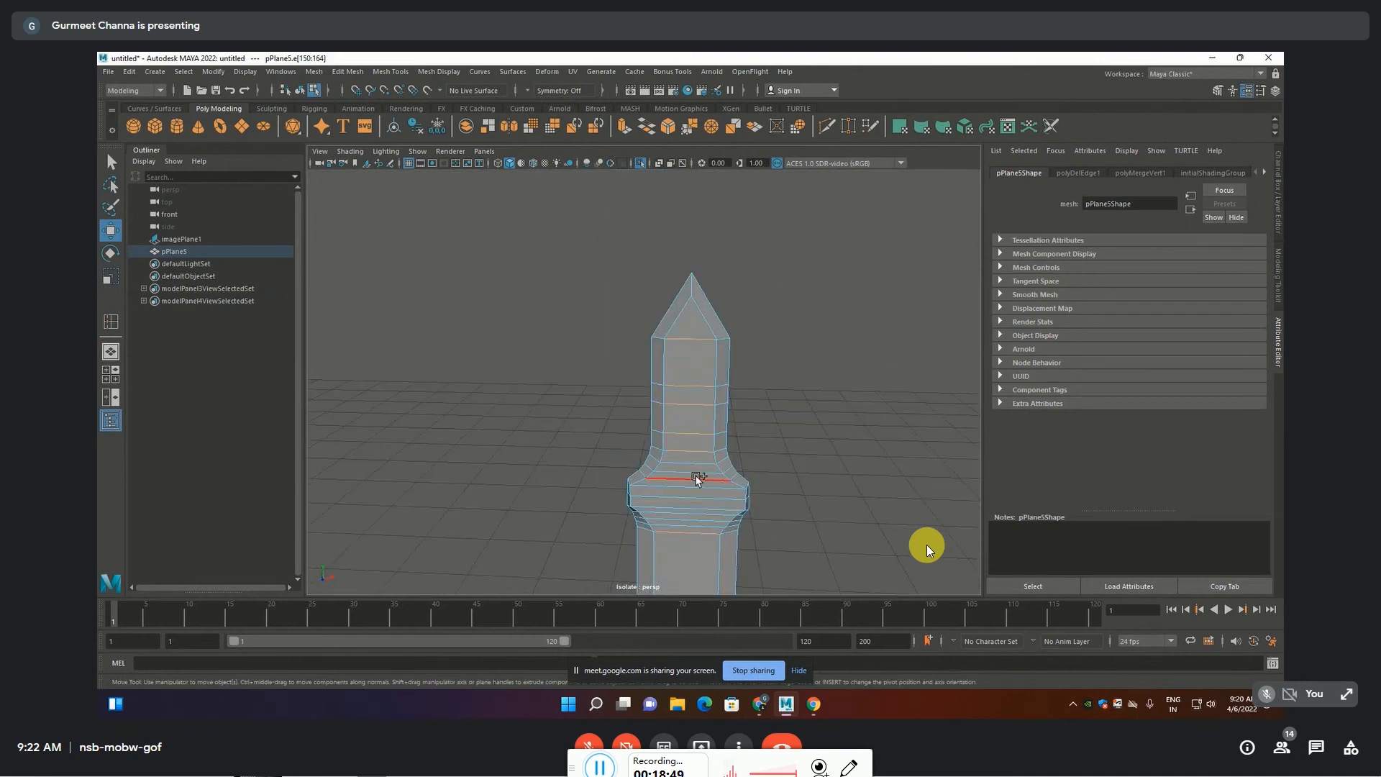
shift+double_click(688, 475)
shift+click(688, 475)
alt+middle_drag(800, 491, 780, 394)
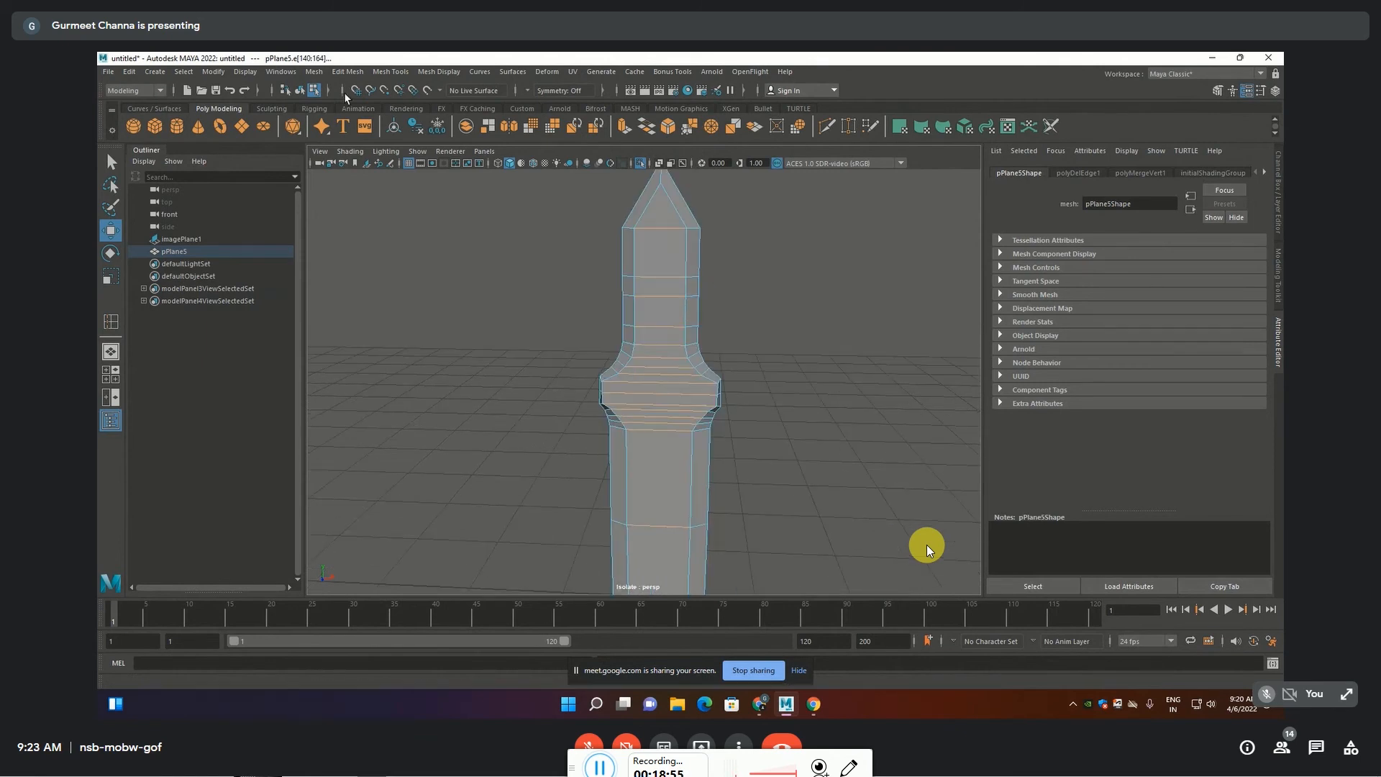
Try to insert a lengthwise edge loop through the collar with the Multi-Cut tool
click(390, 72)
click(406, 189)
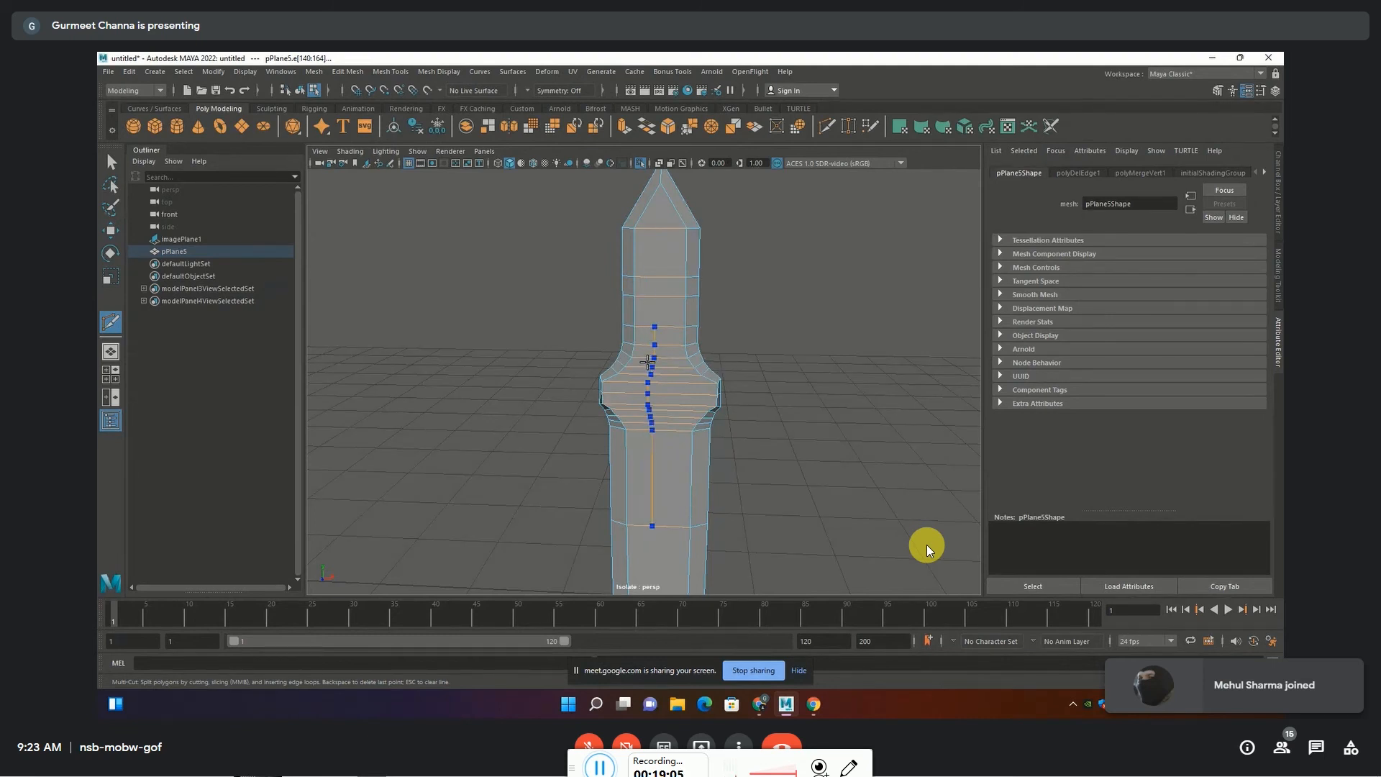
key(super+space)
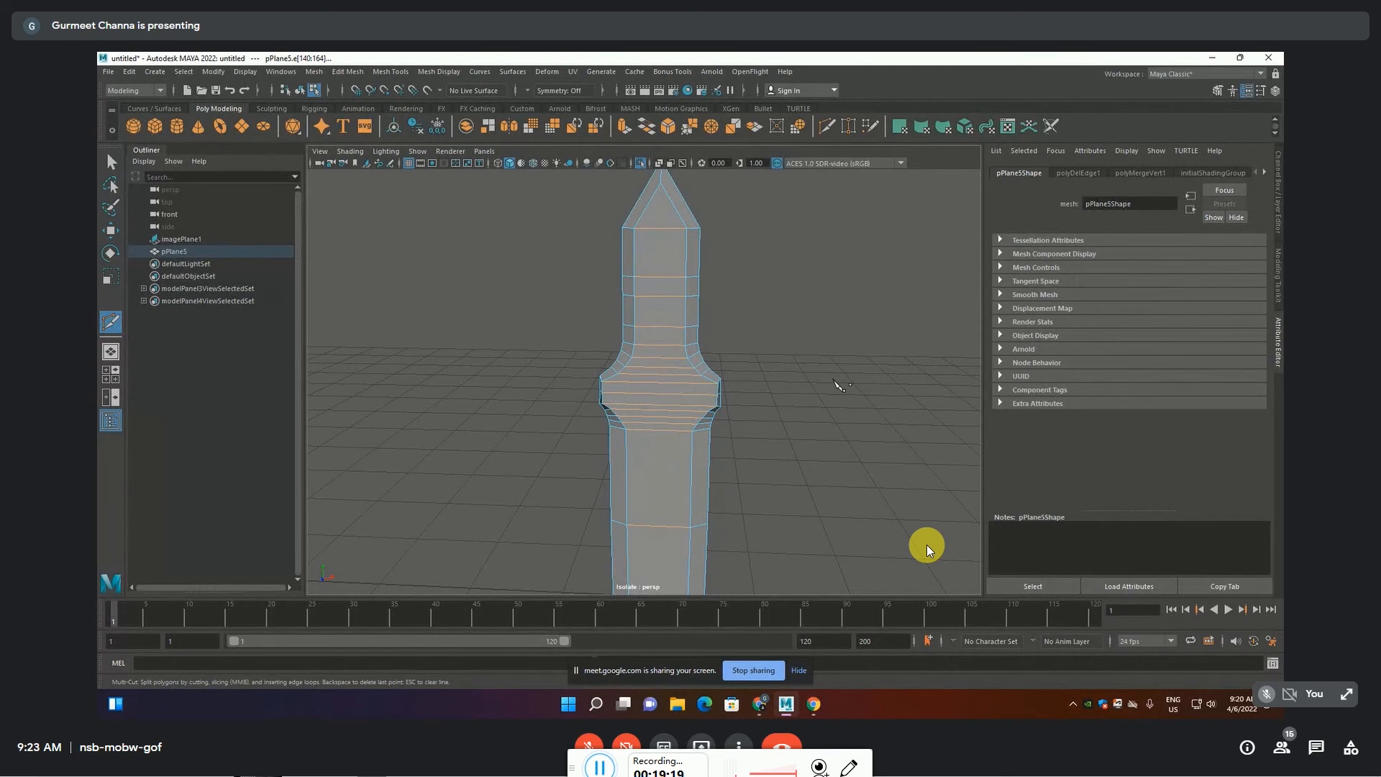
Connect the selected crosswise edges to create a lengthwise edge line down the centre of the blade
click(352, 72)
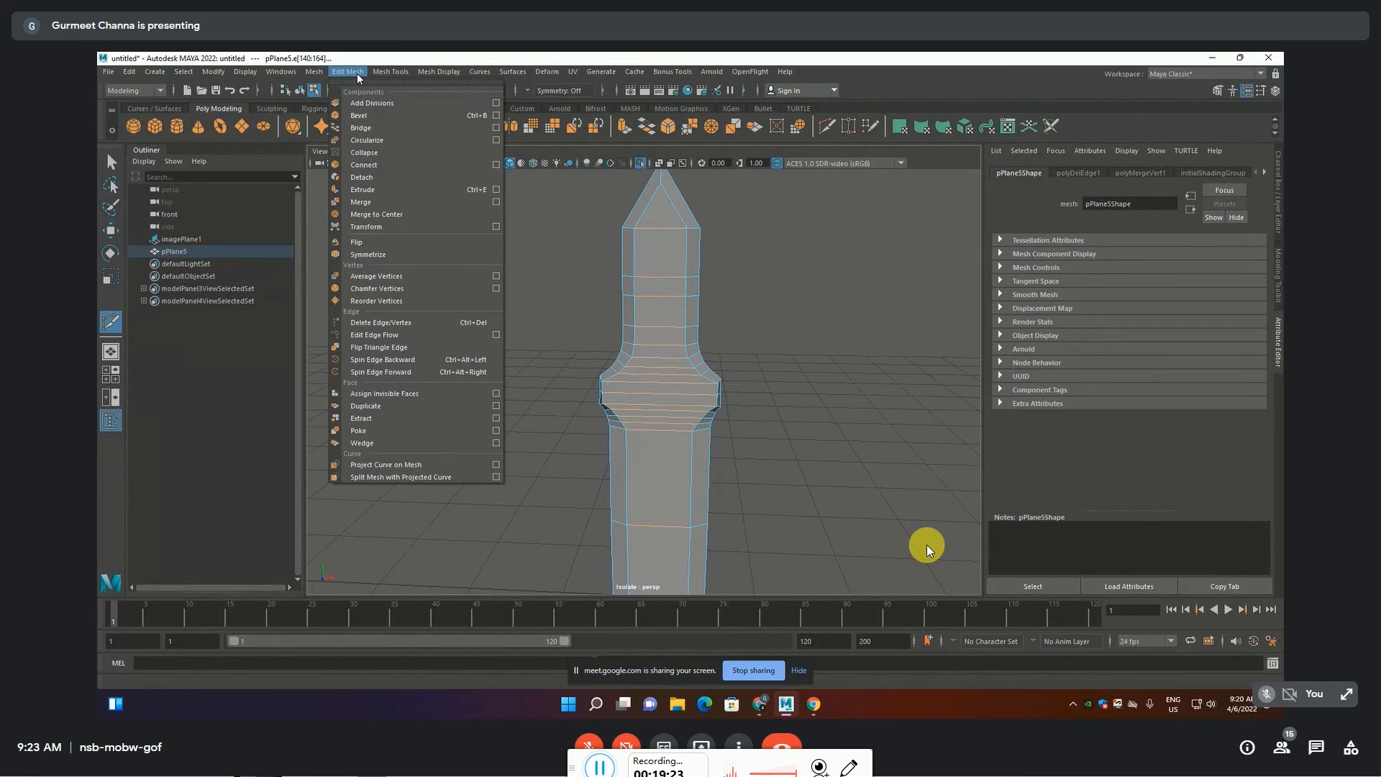
click(376, 166)
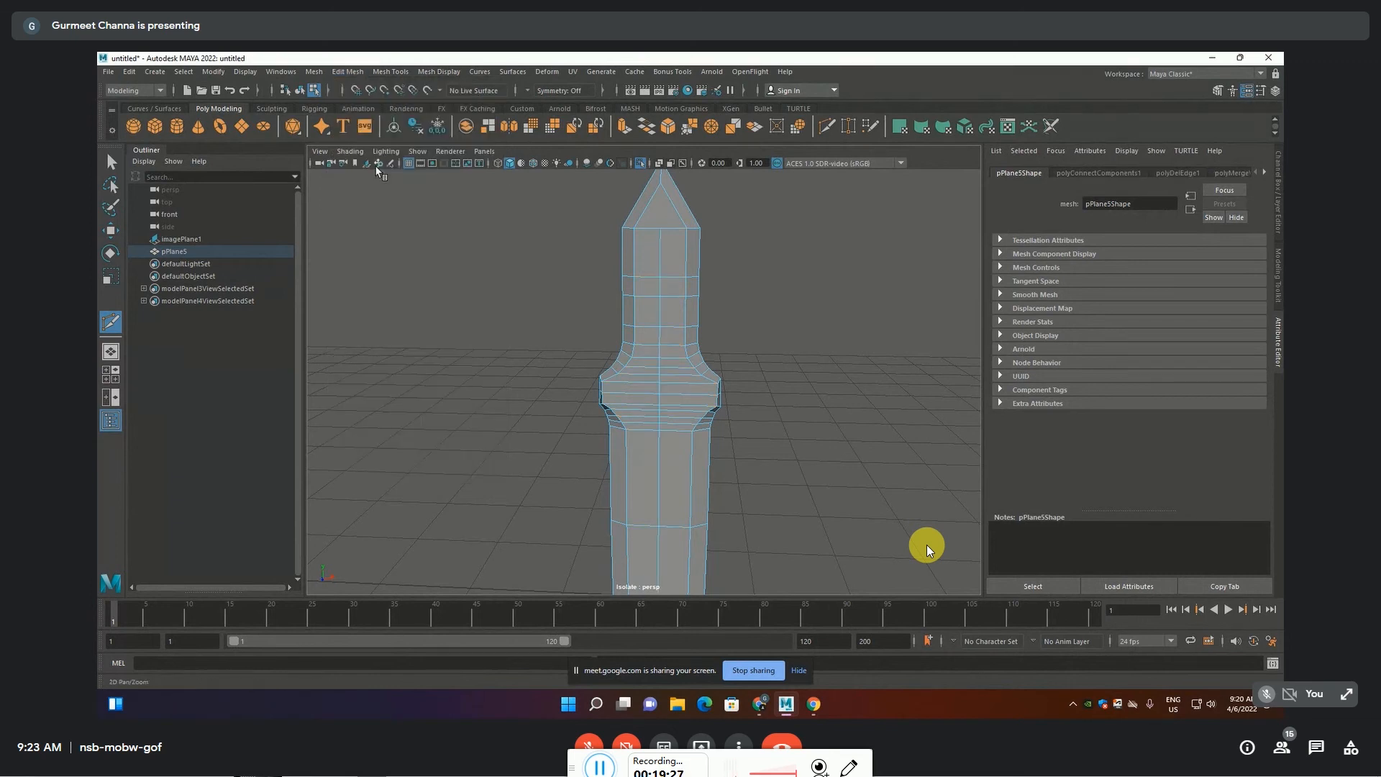
scroll(749, 232, up, 3)
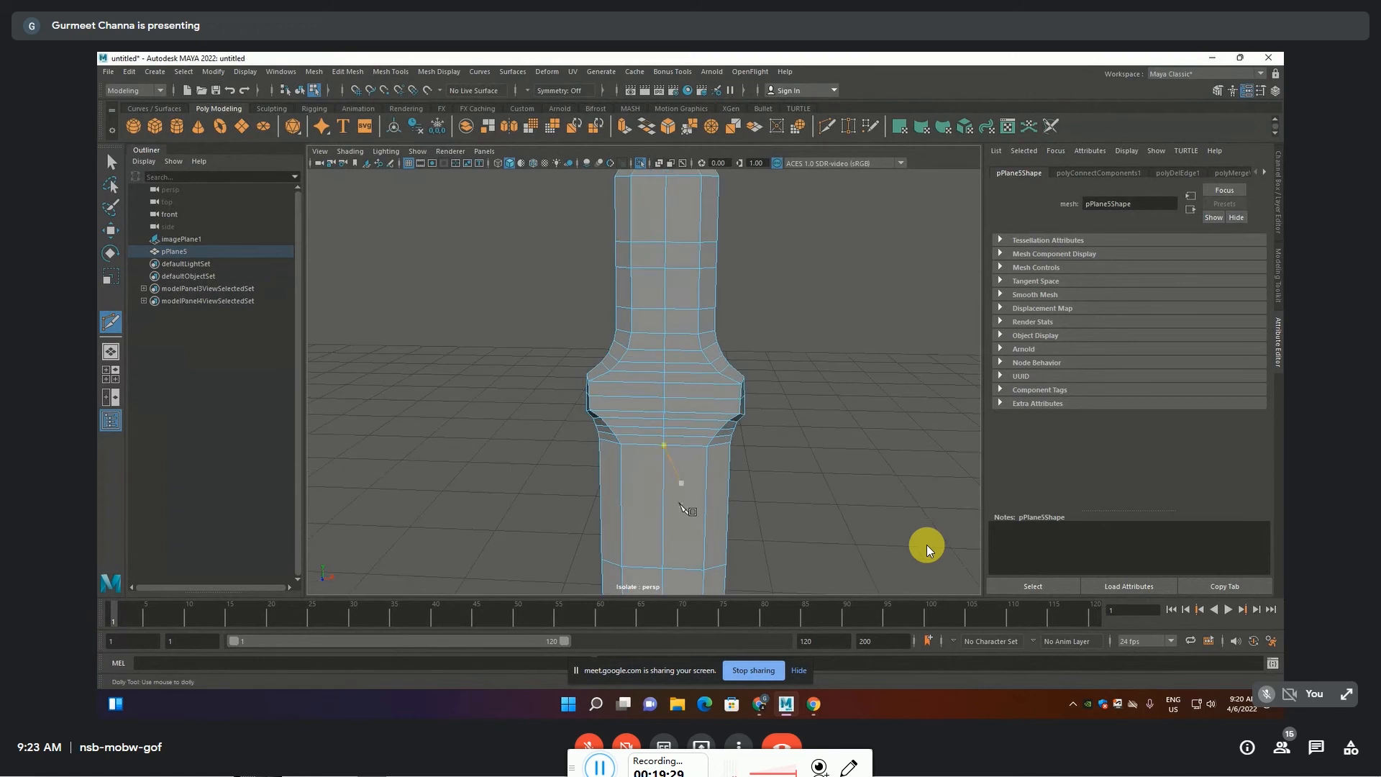
Connect the two centre vertices at the upper tip's base and inner apex to continue the lengthwise centre line
scroll(741, 374, down, 5)
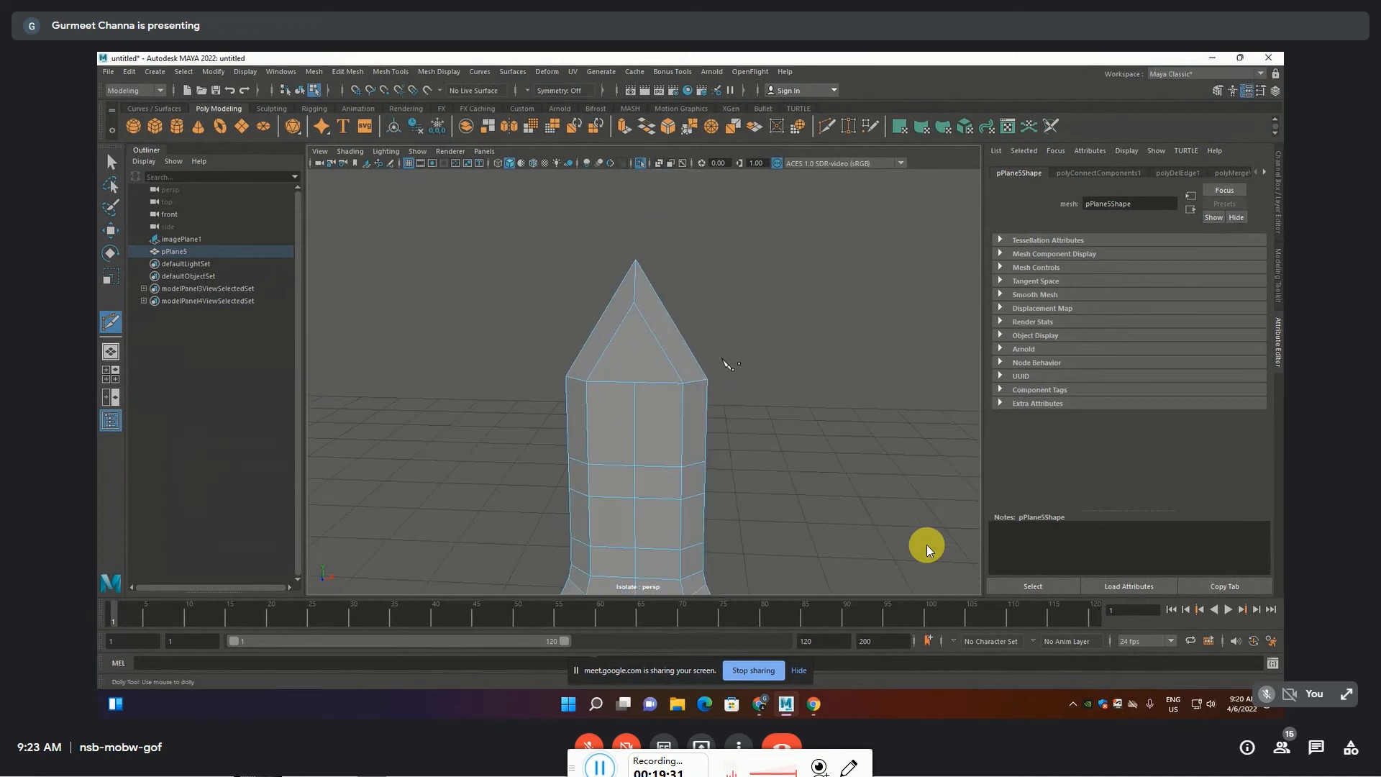
key(F9)
key(w)
click(636, 382)
click(628, 311)
click(391, 71)
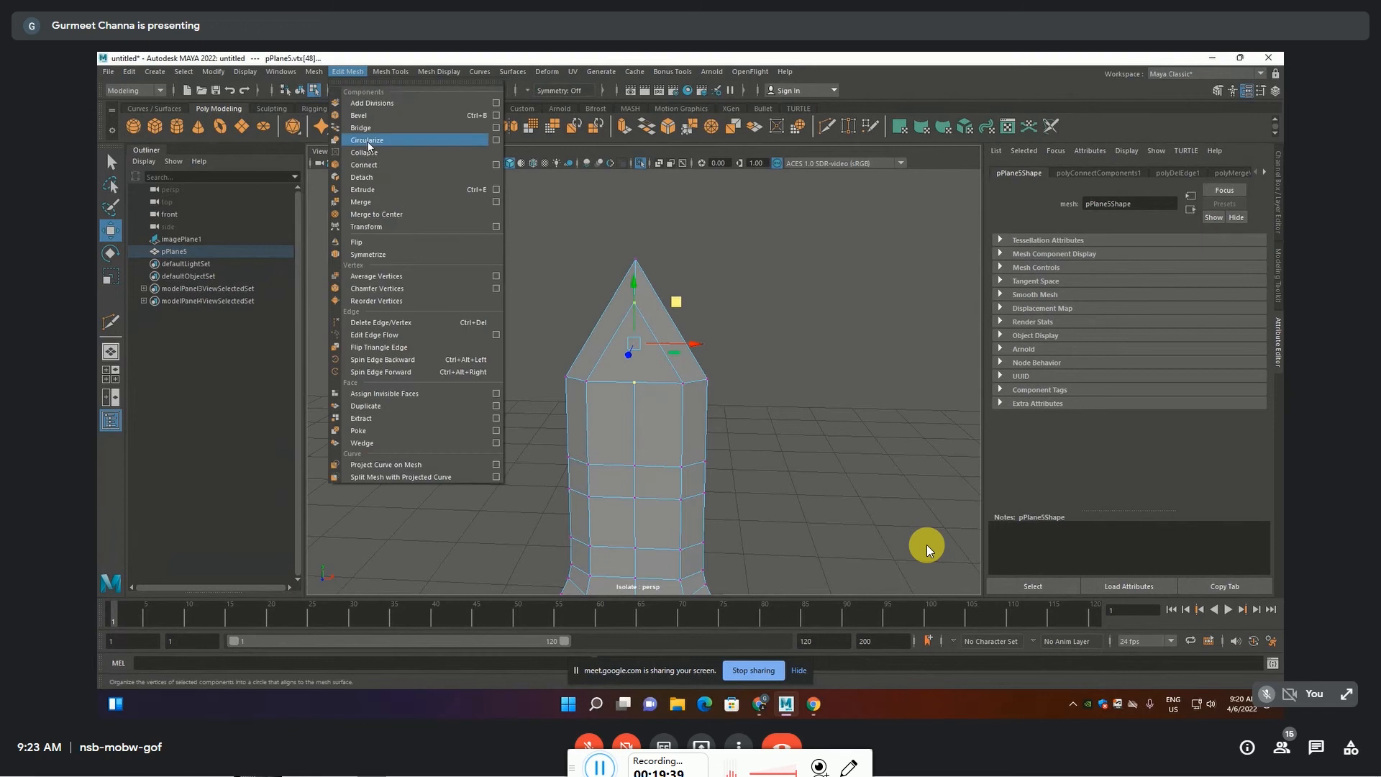
click(364, 165)
click(758, 454)
Check the centre vertex and the lengthwise centre line at the blade's lower tip
scroll(758, 455, down, 3)
alt+middle_drag(758, 454, 683, 308)
alt+middle_drag(646, 446, 659, 355)
scroll(602, 350, up, 4)
scroll(603, 350, up, 2)
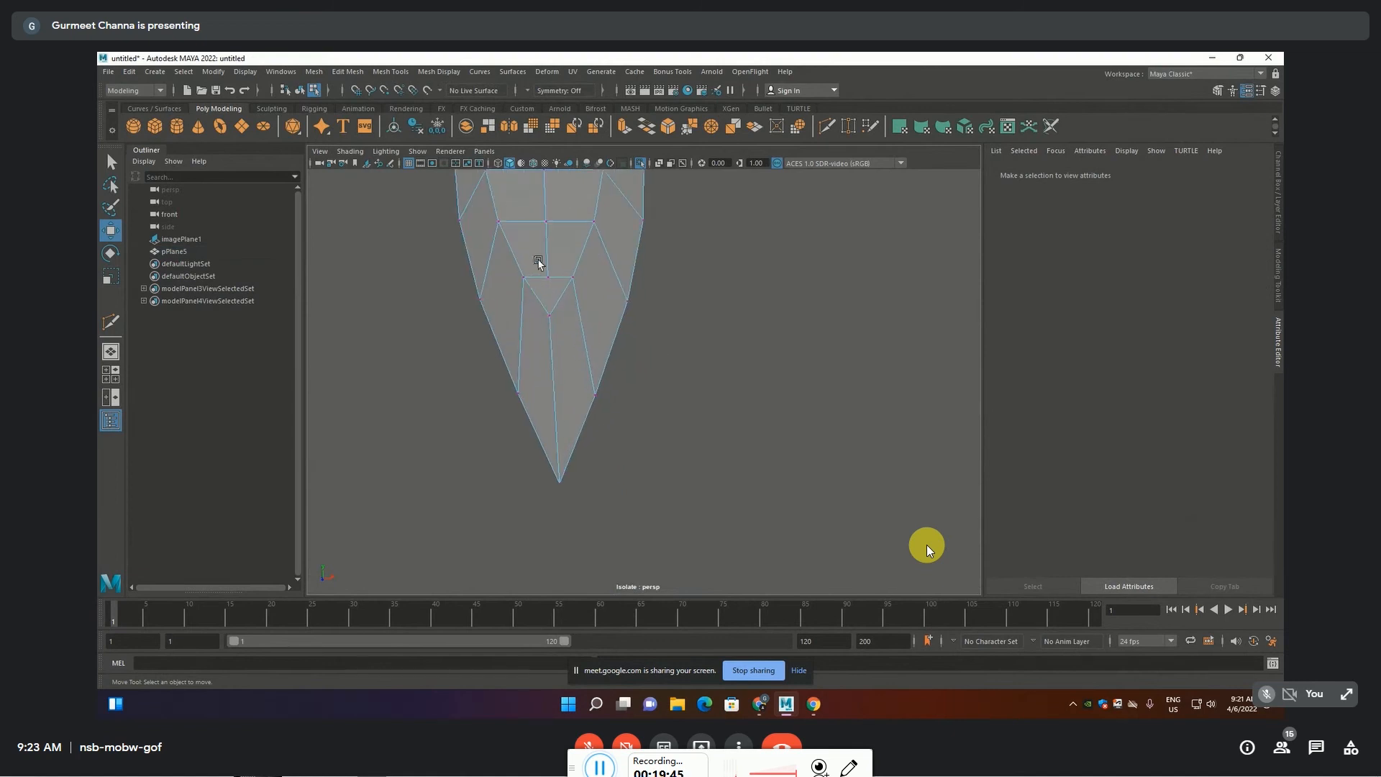
click(551, 318)
click(725, 327)
scroll(718, 302, down, 5)
scroll(713, 306, down, 2)
alt+middle_drag(714, 241, 687, 408)
scroll(687, 408, down, 4)
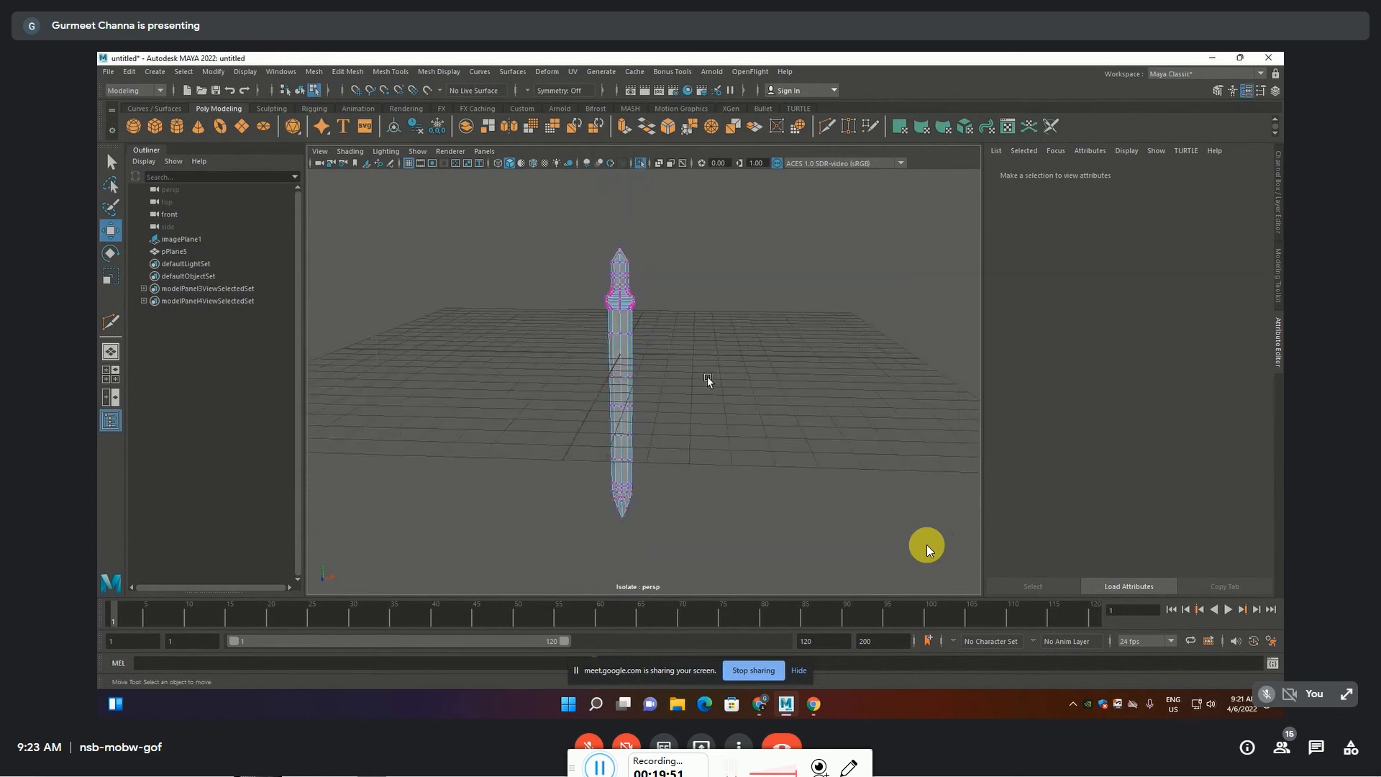
Delete the faces on one side of the lengthwise centre line, keeping only the half with the positive outline at negative X
key(F11)
drag(696, 228, 623, 559)
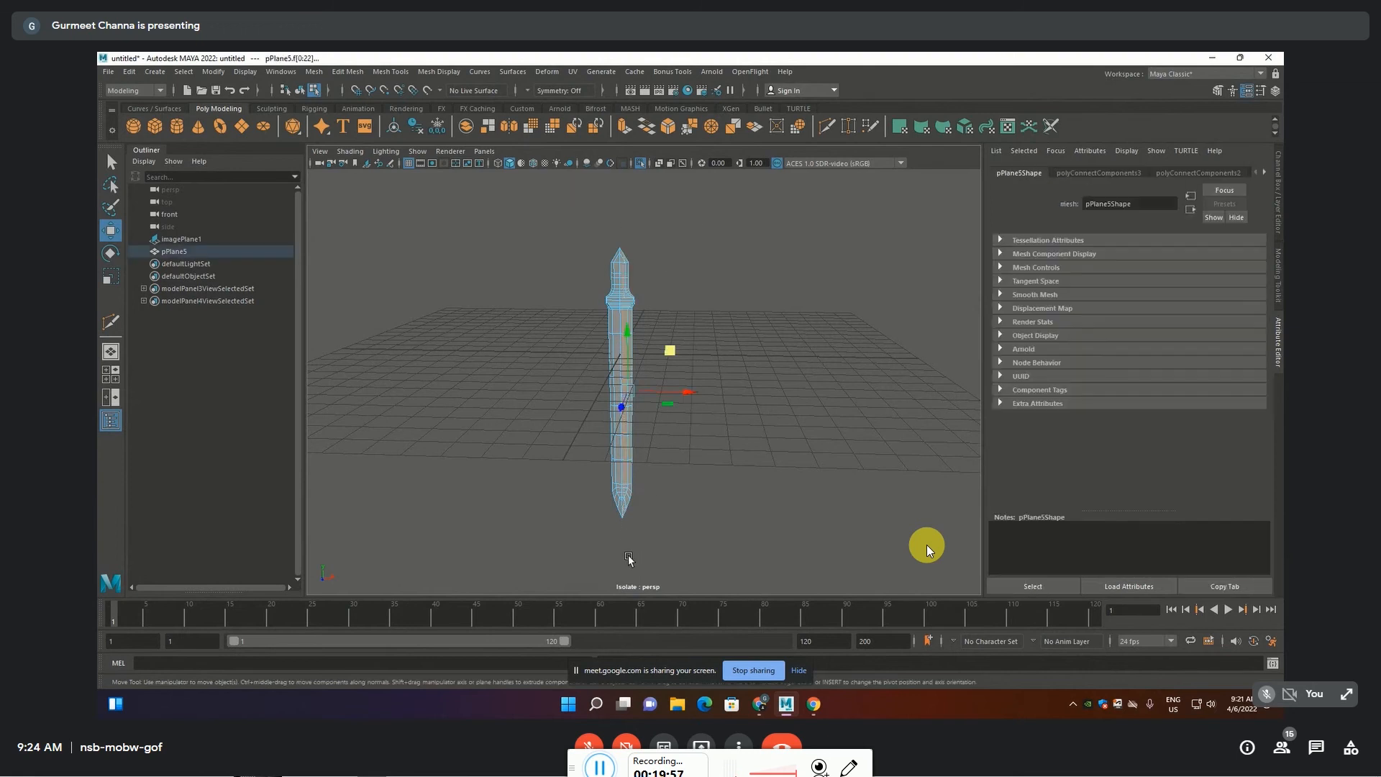
scroll(625, 352, up, 3)
scroll(686, 353, down, 3)
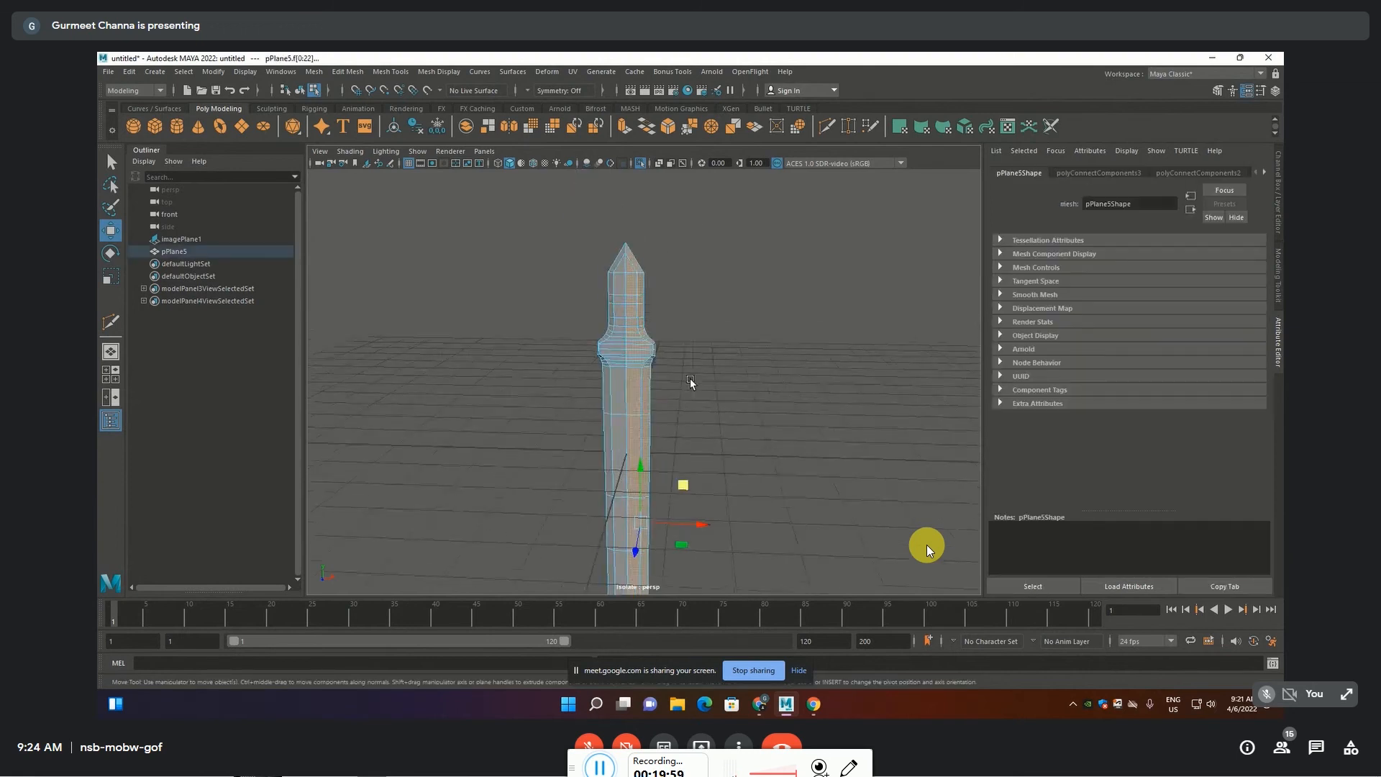
key(Delete)
Run Cleanup on the half blade with nonmanifold geometry removal set to normals and geometry
key(F8)
click(692, 378)
click(619, 393)
mouse_move(620, 393)
alt+mouse_down()
mouse_move(622, 414)
mouse_move(636, 411)
alt+mouse_up()
alt+middle_drag(713, 409, 683, 298)
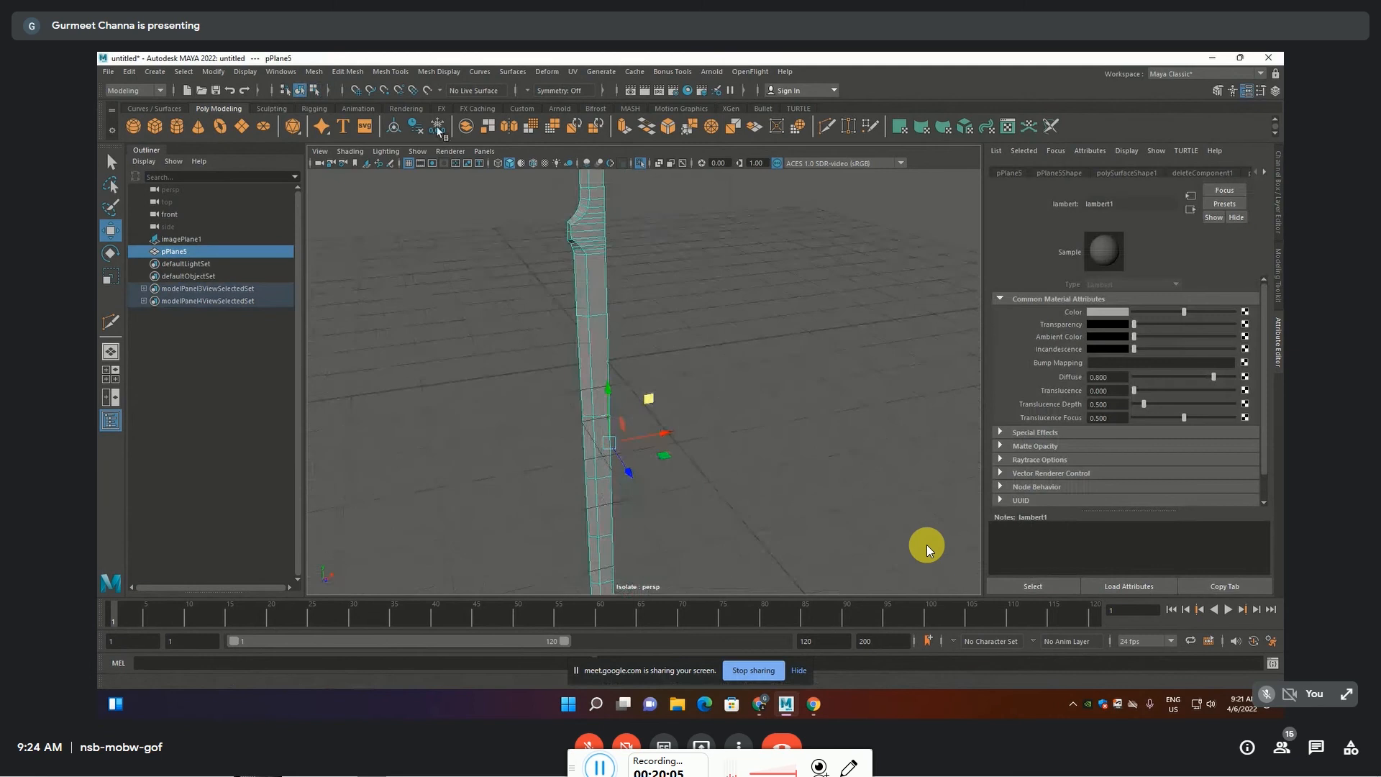
click(400, 76)
mouse_move(362, 77)
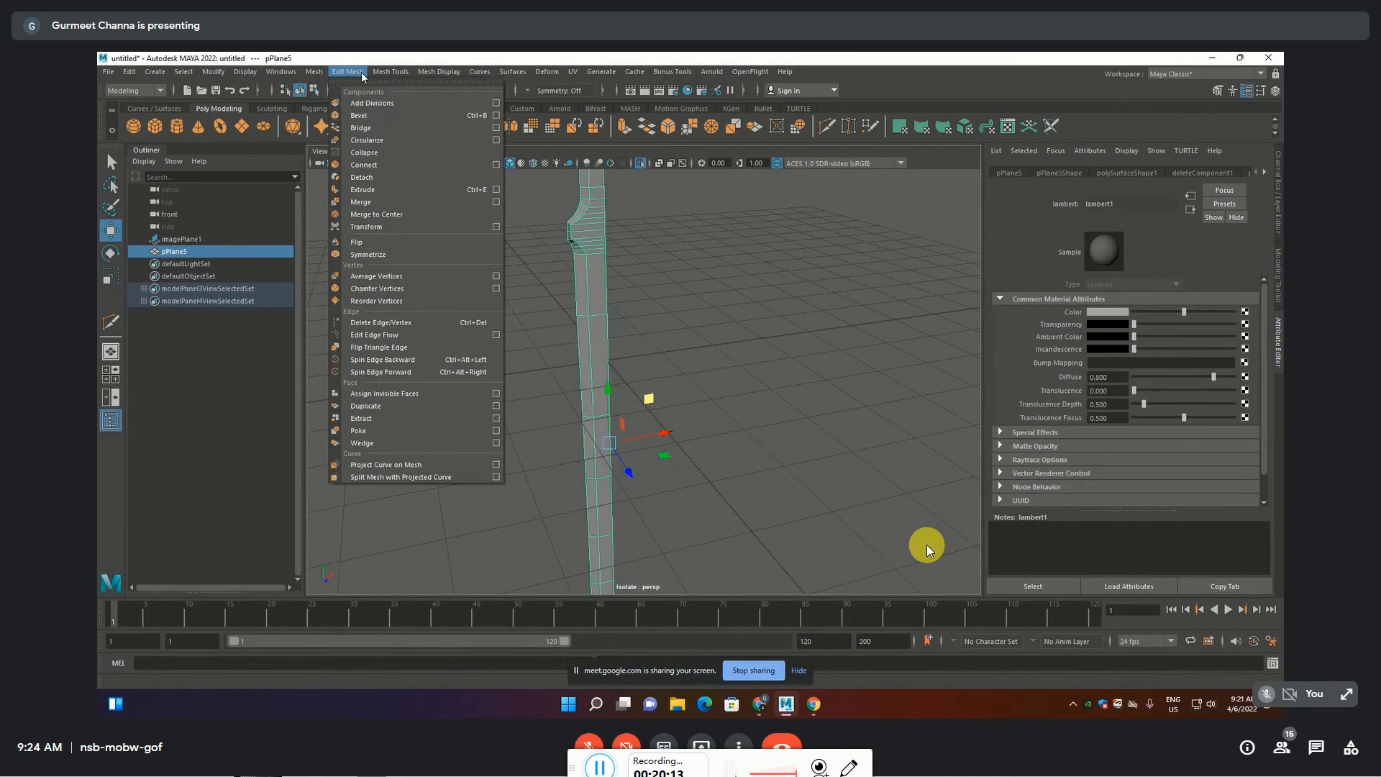
mouse_move(432, 72)
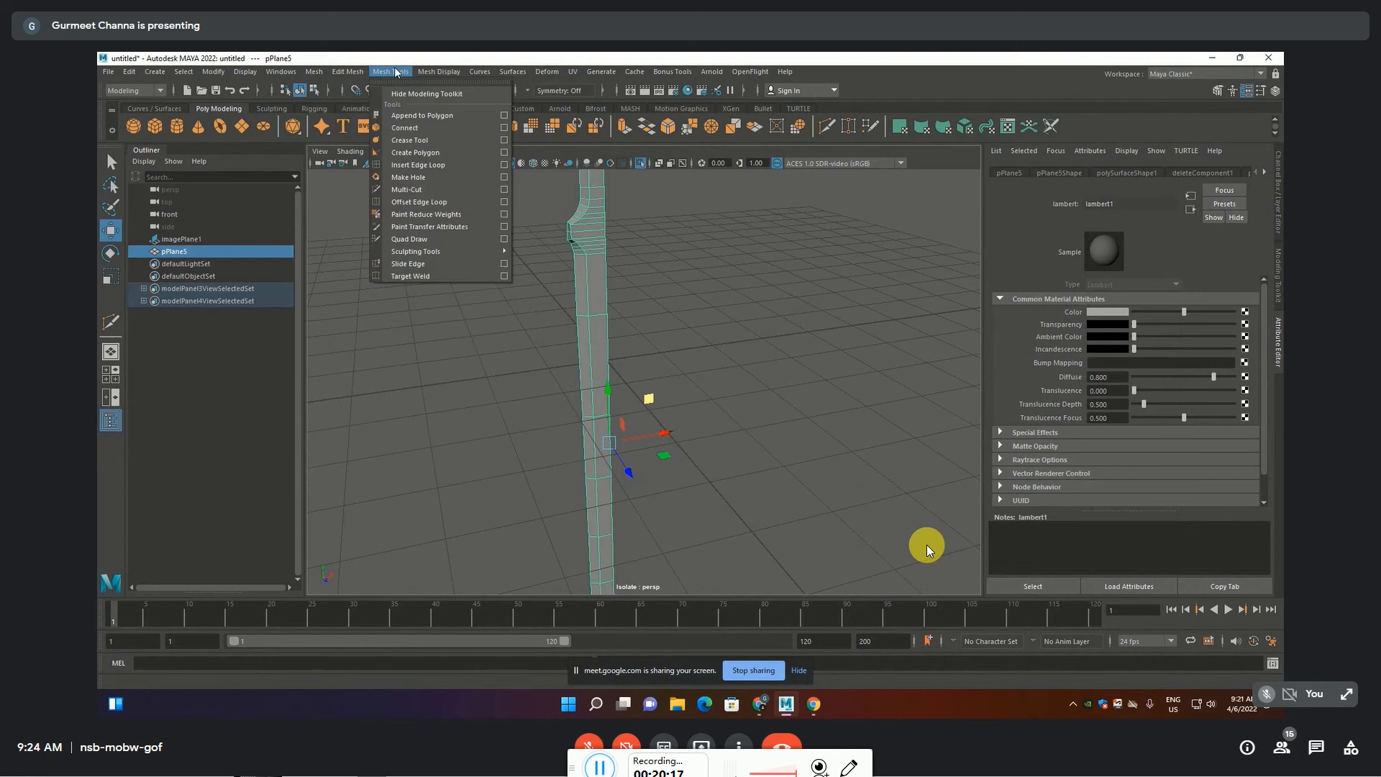
mouse_move(317, 73)
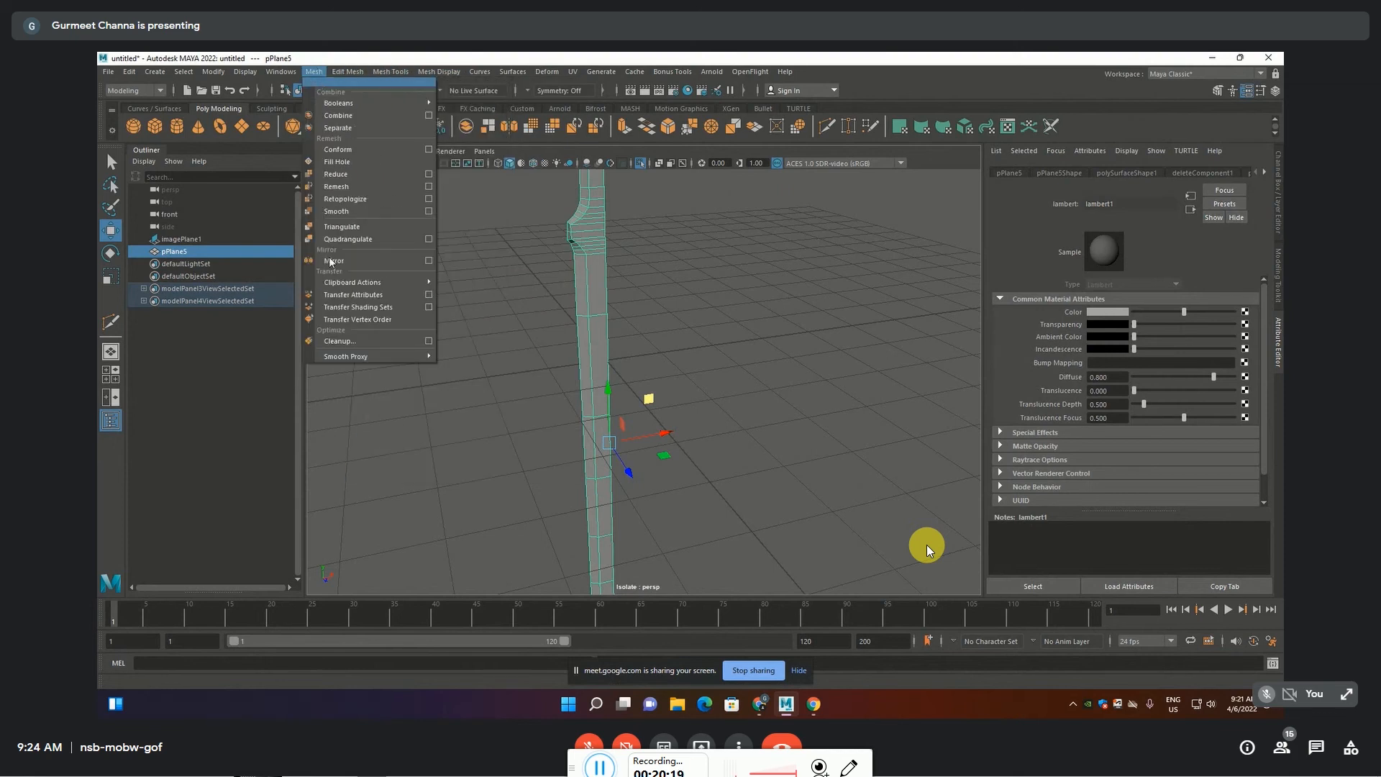
click(430, 341)
drag(1134, 259, 1128, 301)
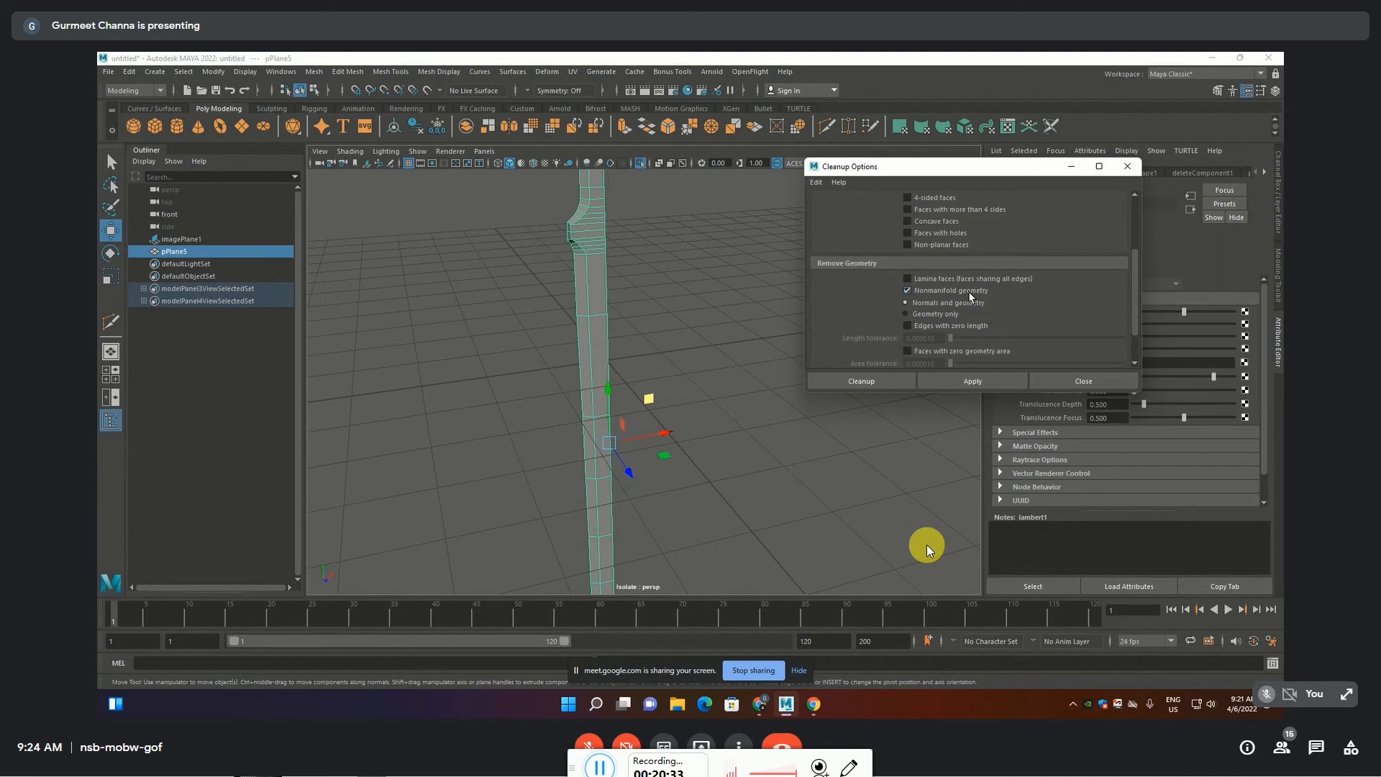
click(870, 381)
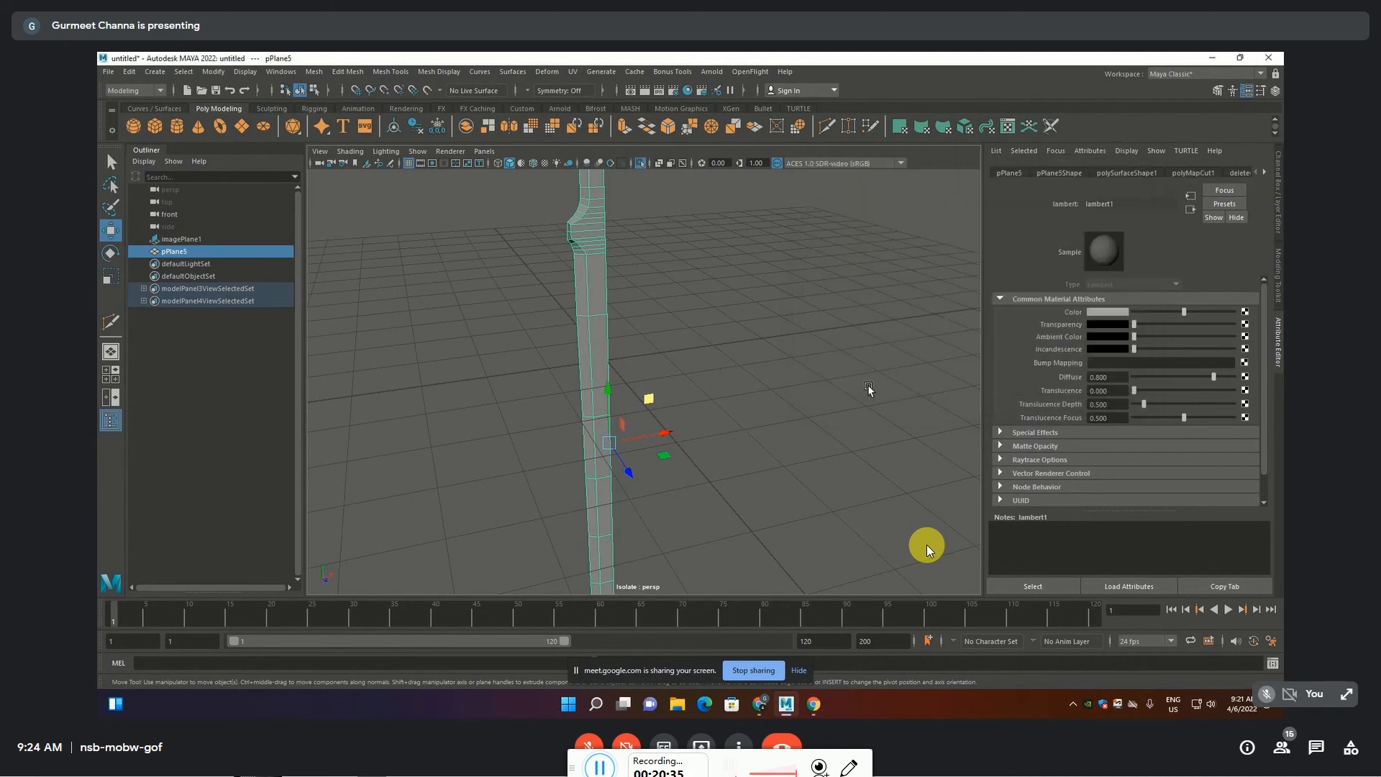
Check the edge flow of the half blade's neck by selecting its crosswise edges
click(663, 263)
scroll(627, 277, down, 4)
click(626, 275)
scroll(627, 273, up, 5)
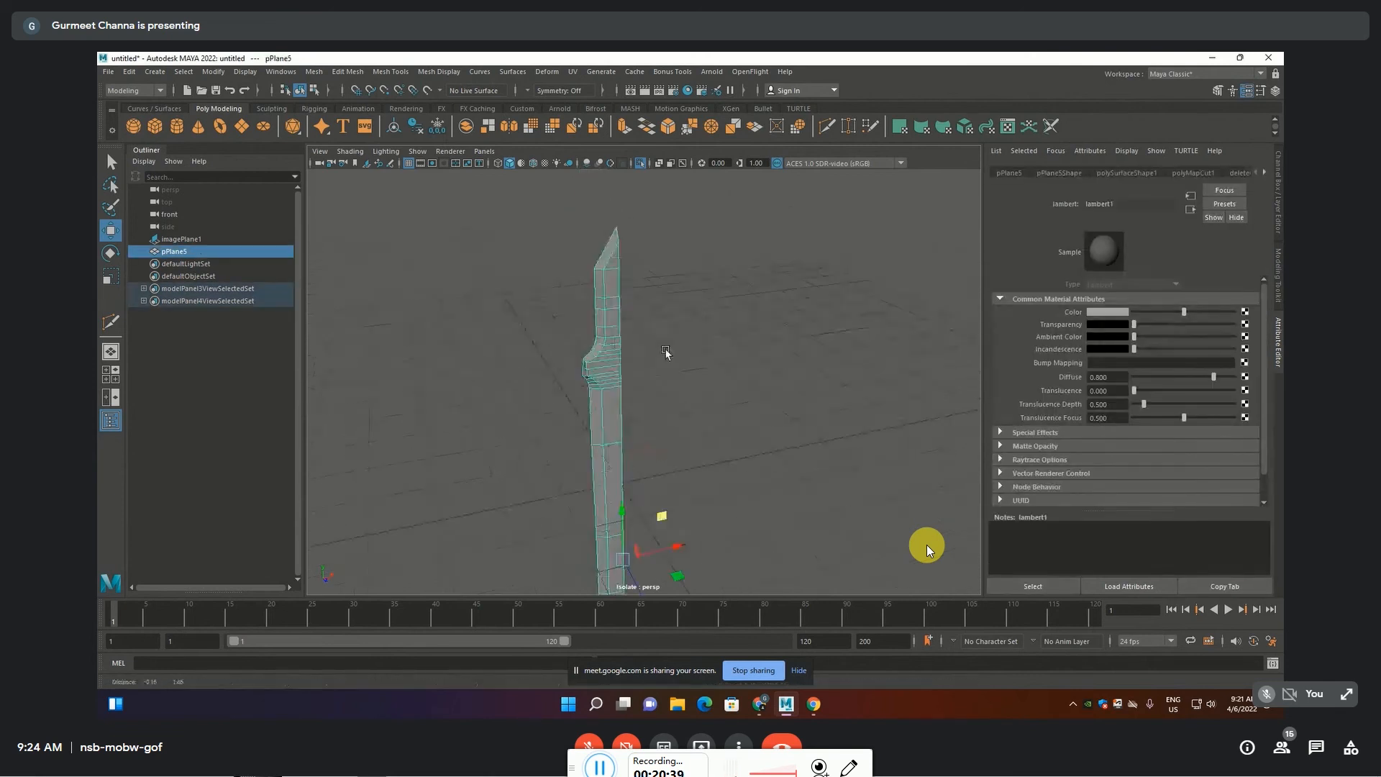
scroll(627, 270, up, 2)
key(F10)
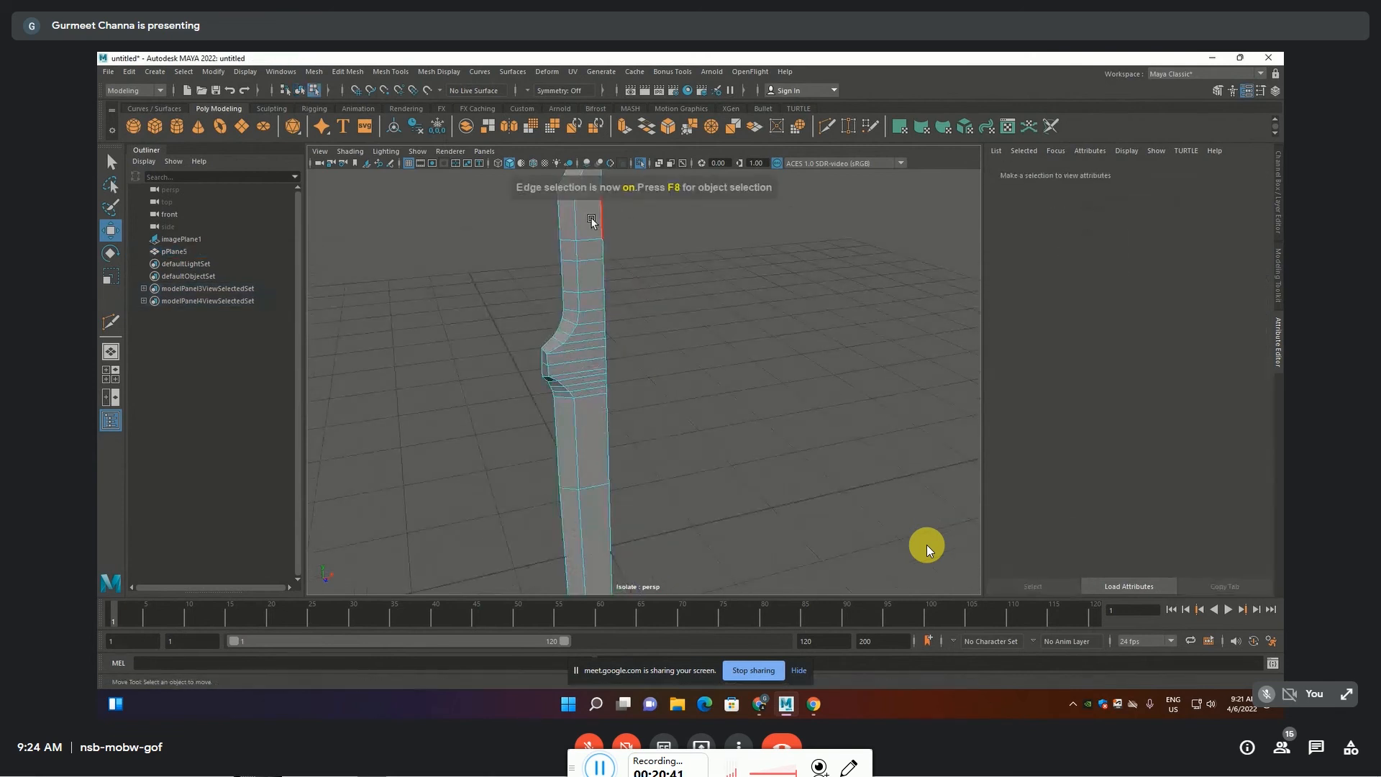
alt+middle_drag(591, 221, 603, 305)
click(599, 288)
double_click(604, 338)
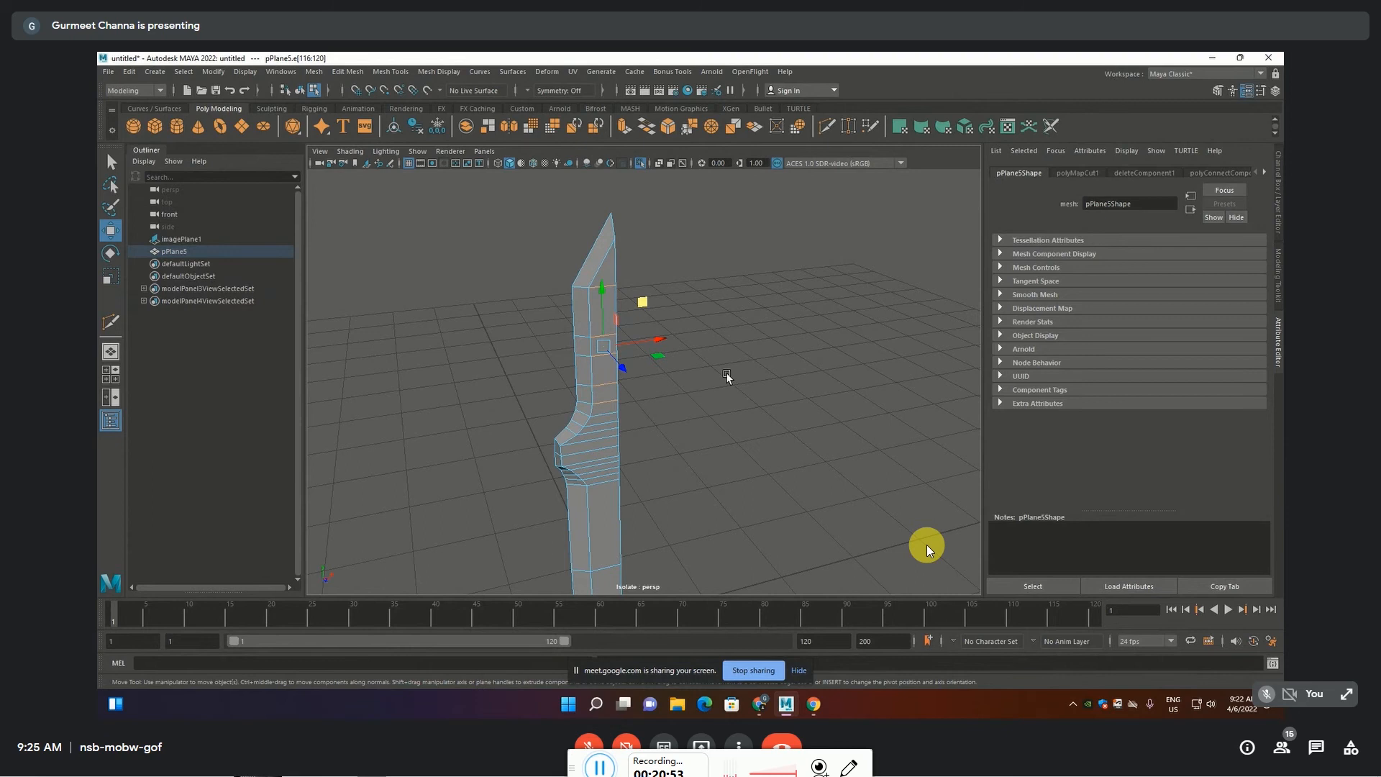
scroll(726, 374, up, 2)
alt+drag(750, 398, 703, 425)
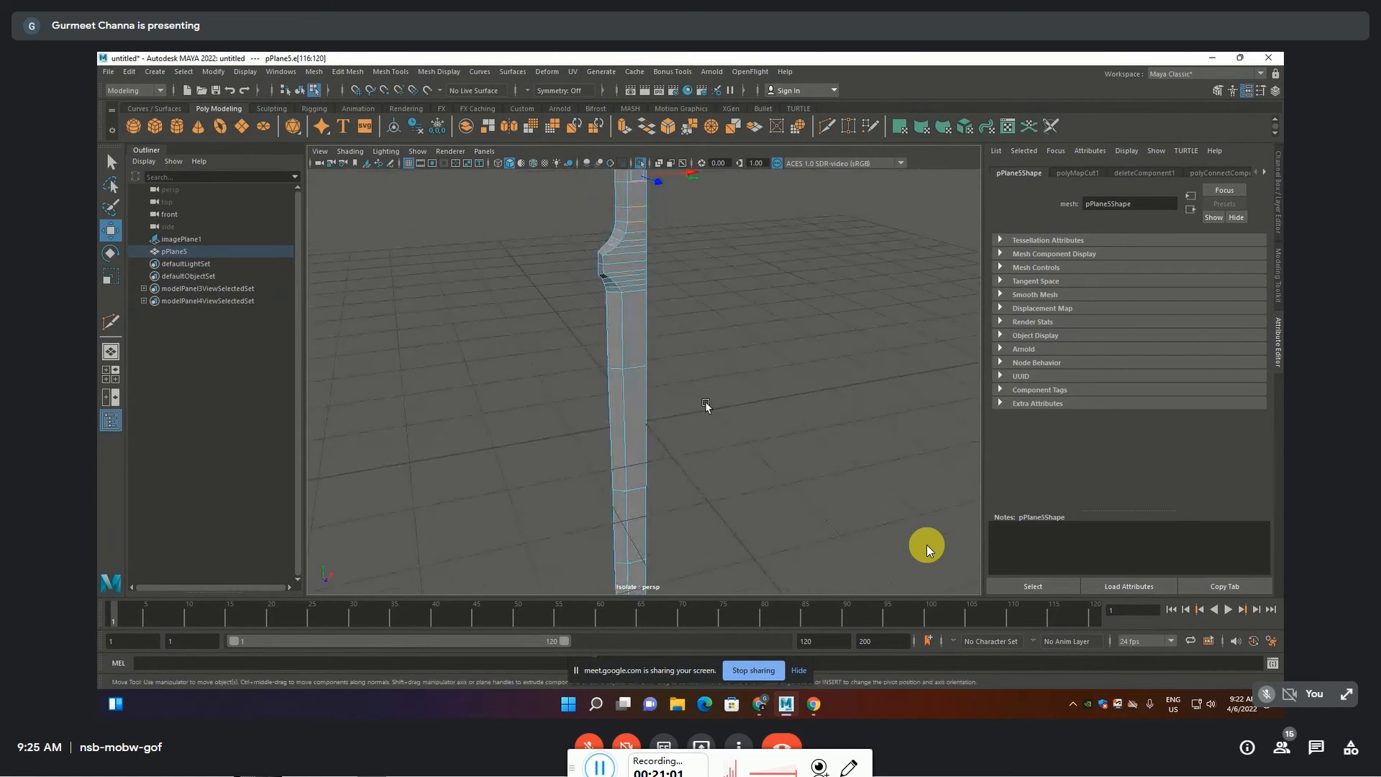
Preview the half blade in smooth mesh display, and return it to the unsmoothed display
key(F8)
click(725, 301)
click(630, 329)
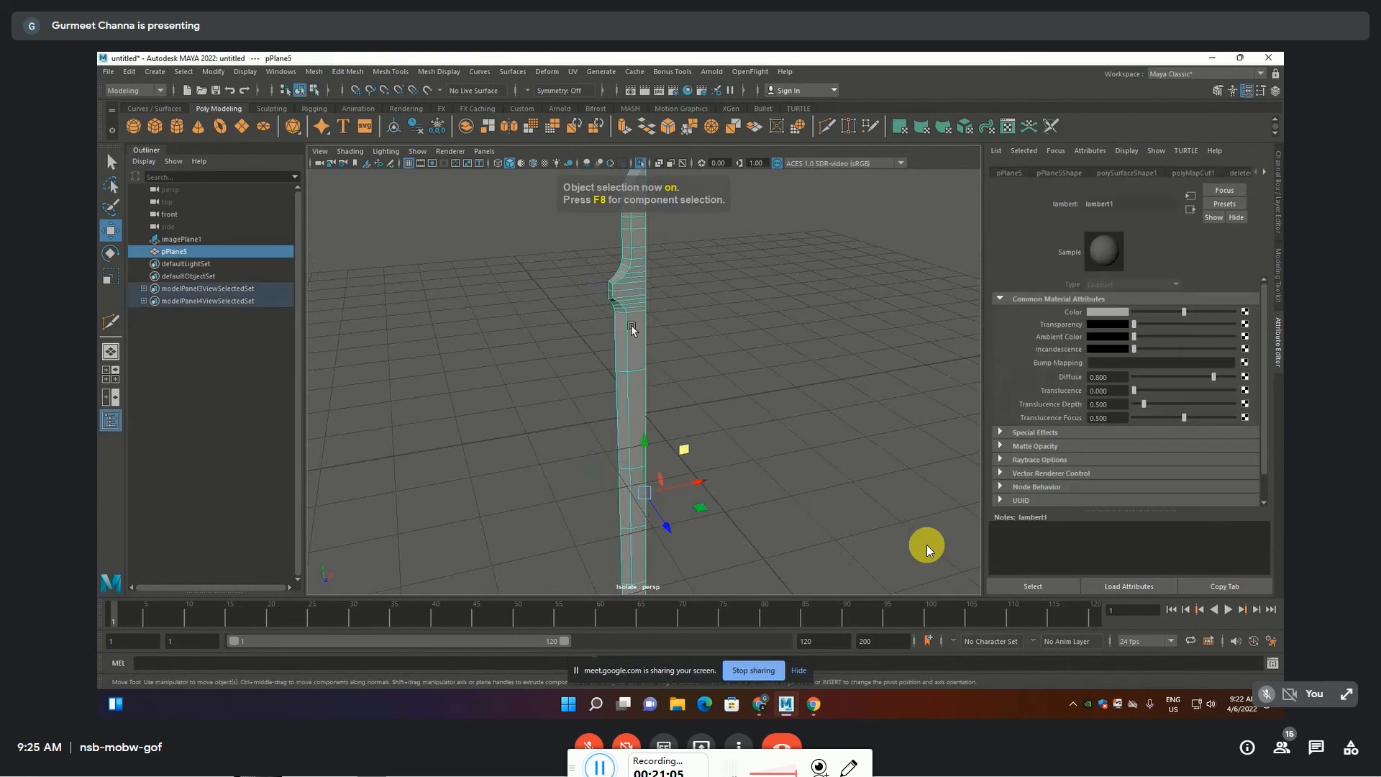
key(3)
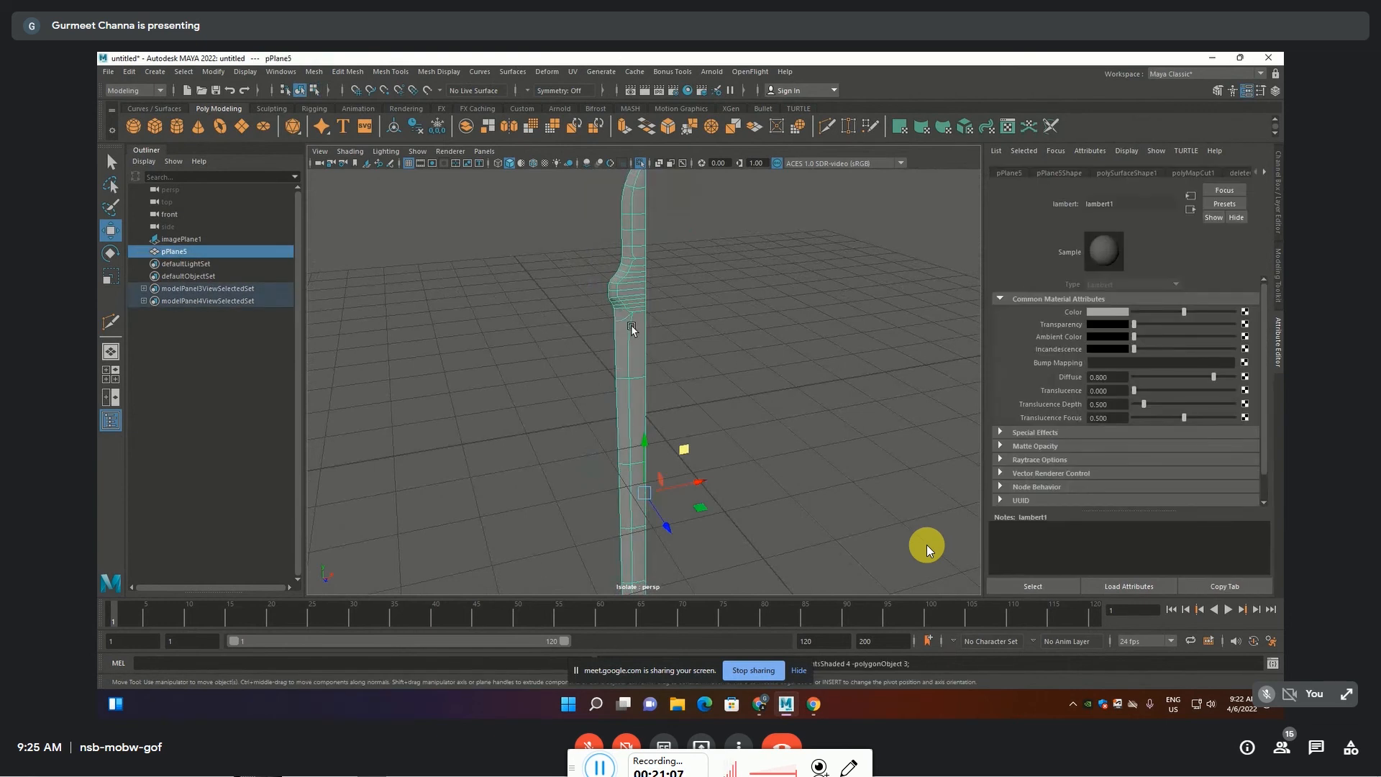
scroll(645, 262, up, 2)
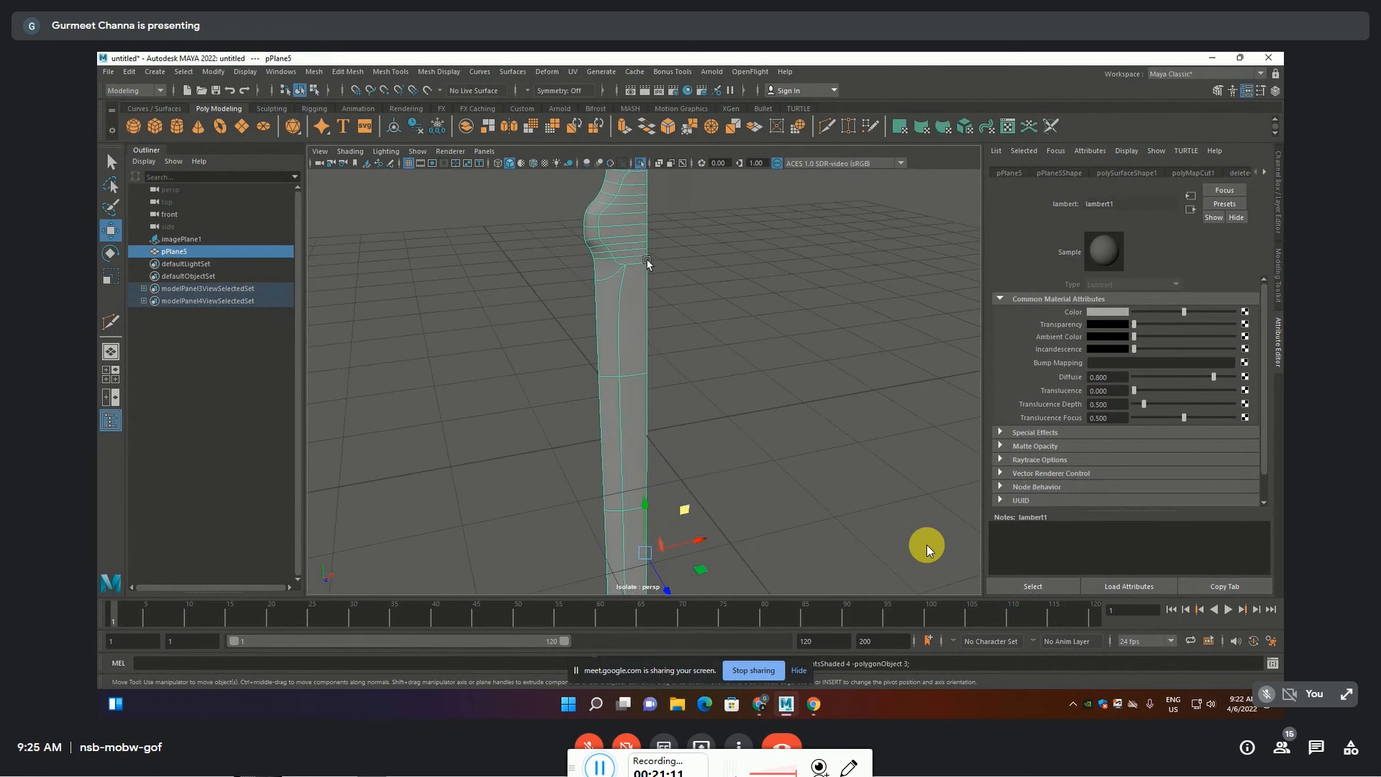
key(1)
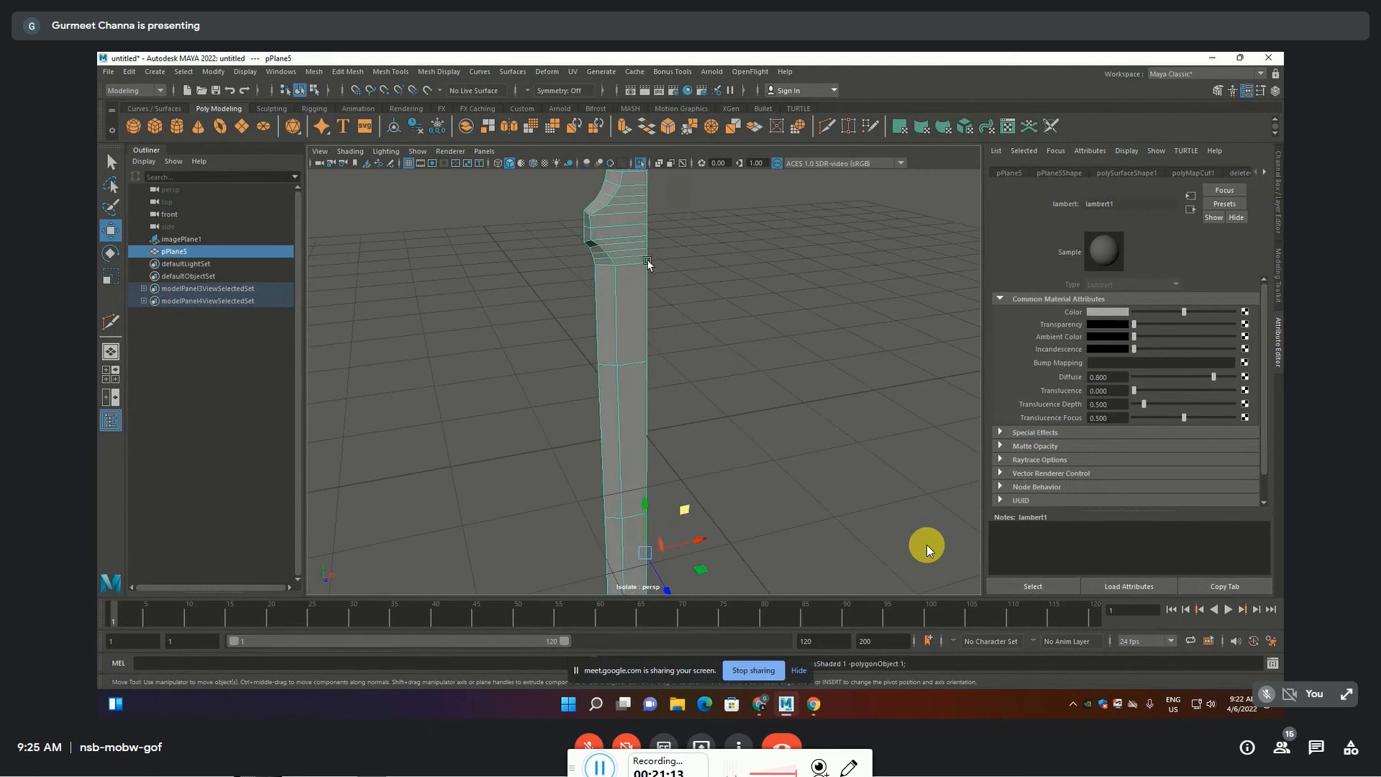
scroll(651, 267, down, 4)
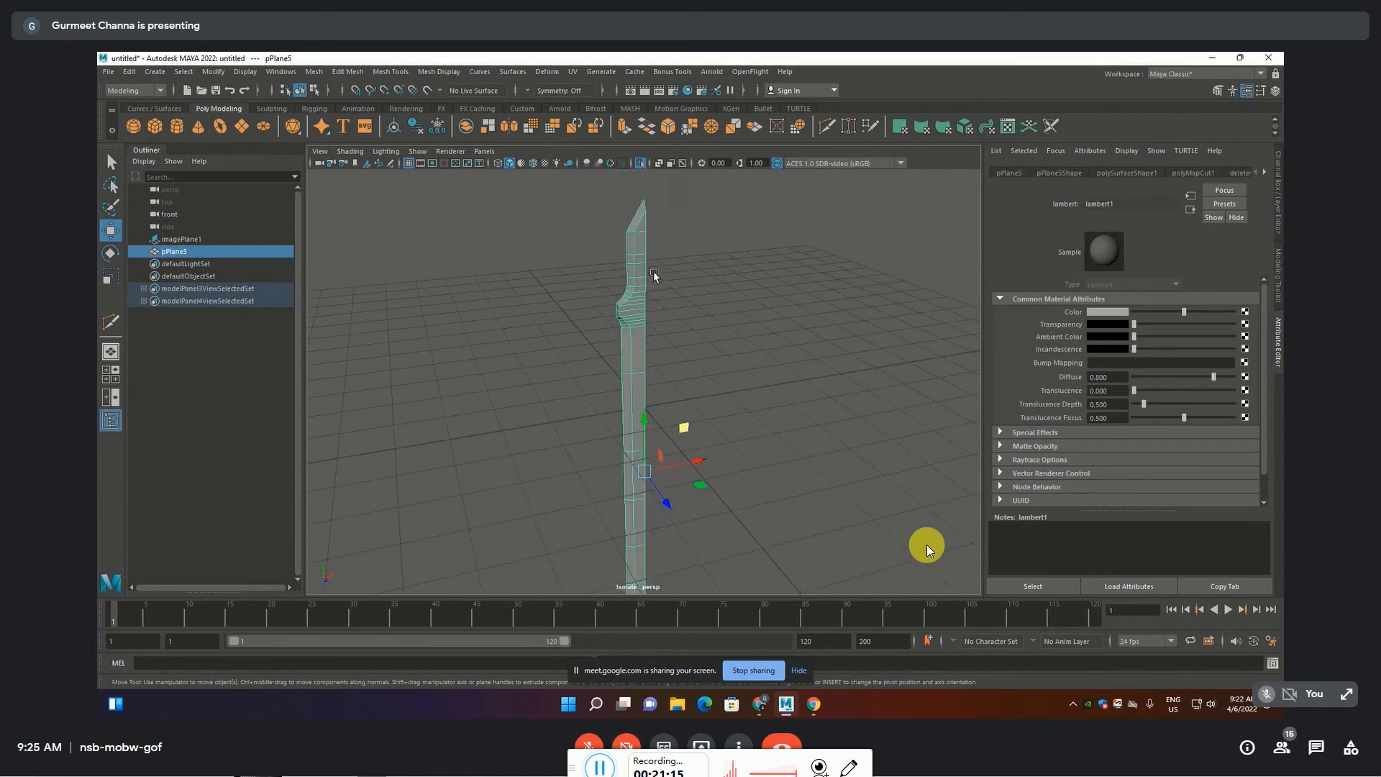
scroll(653, 277, down, 1)
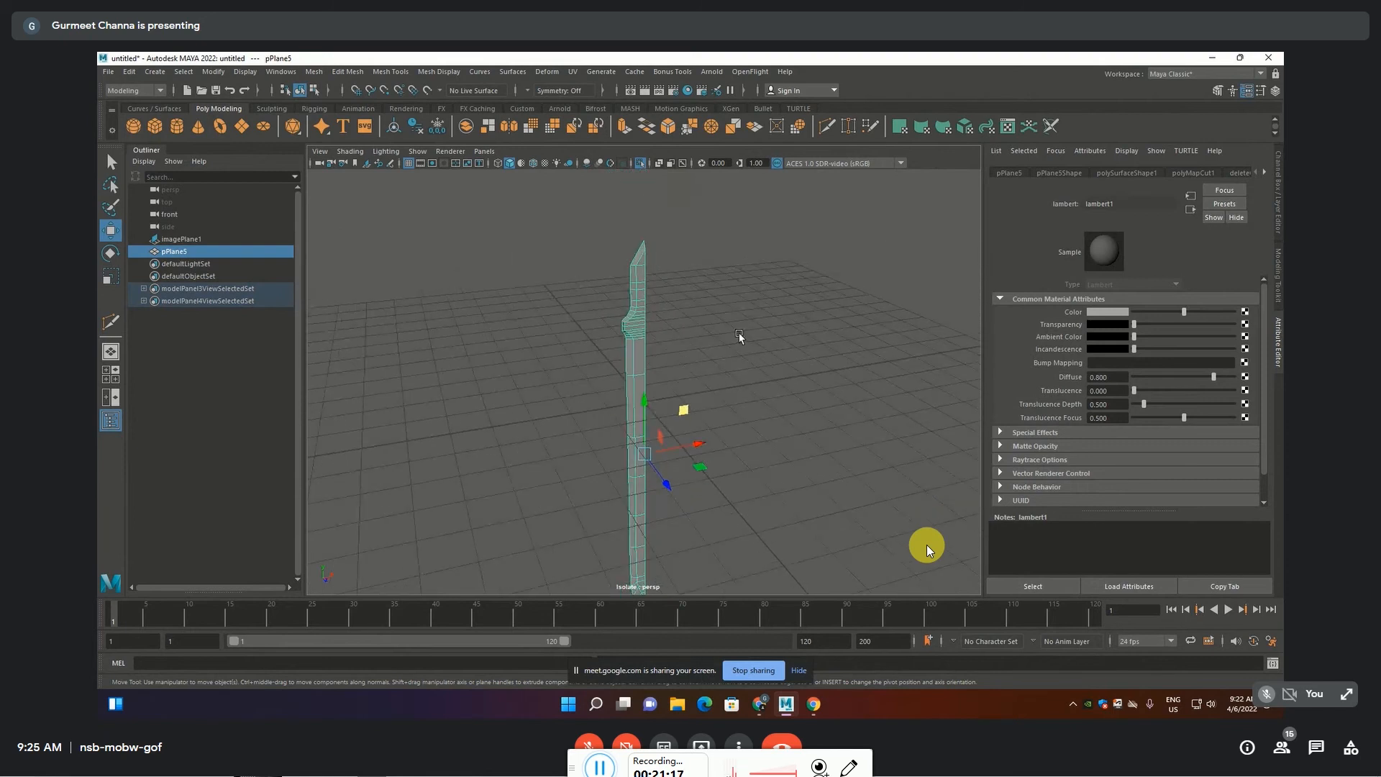
Export the selected half blade to the Desktop as an OBJ file named blade
click(108, 71)
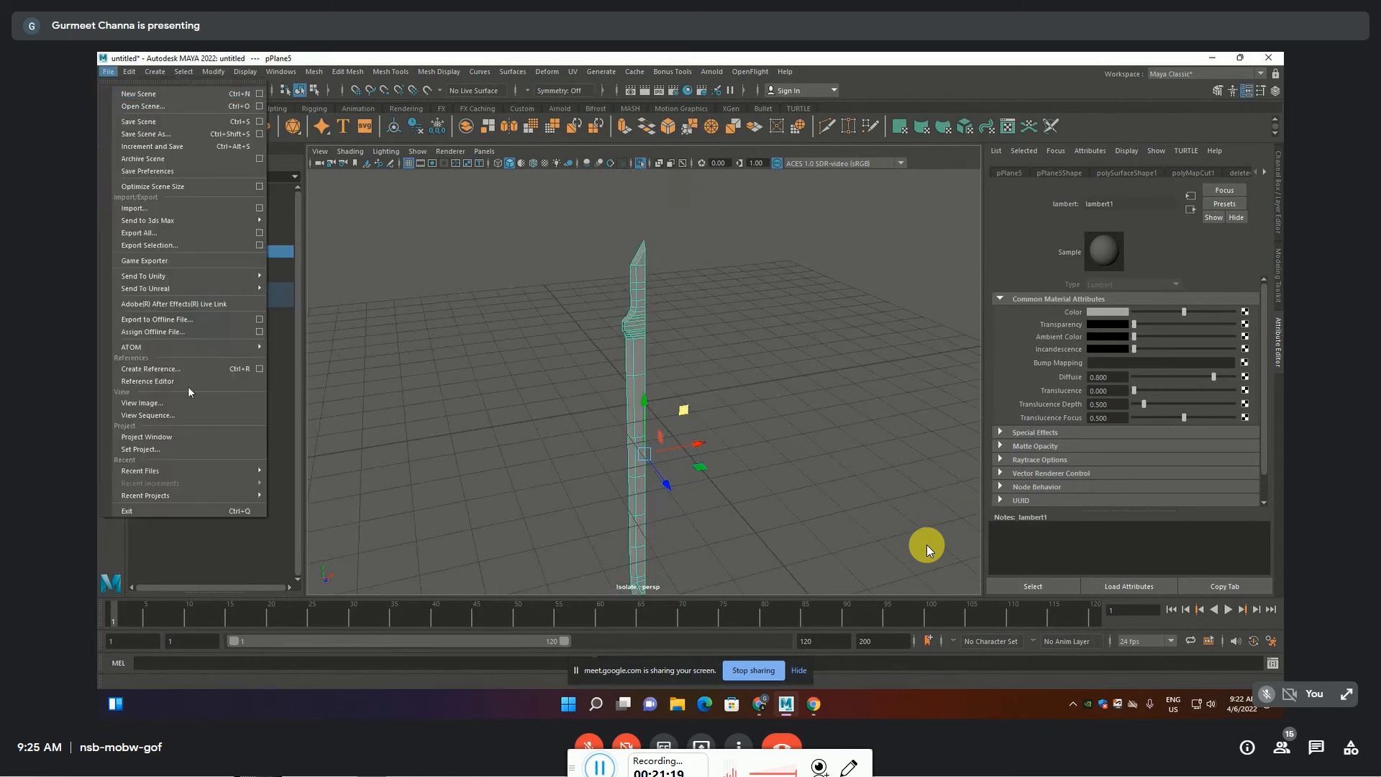
click(158, 246)
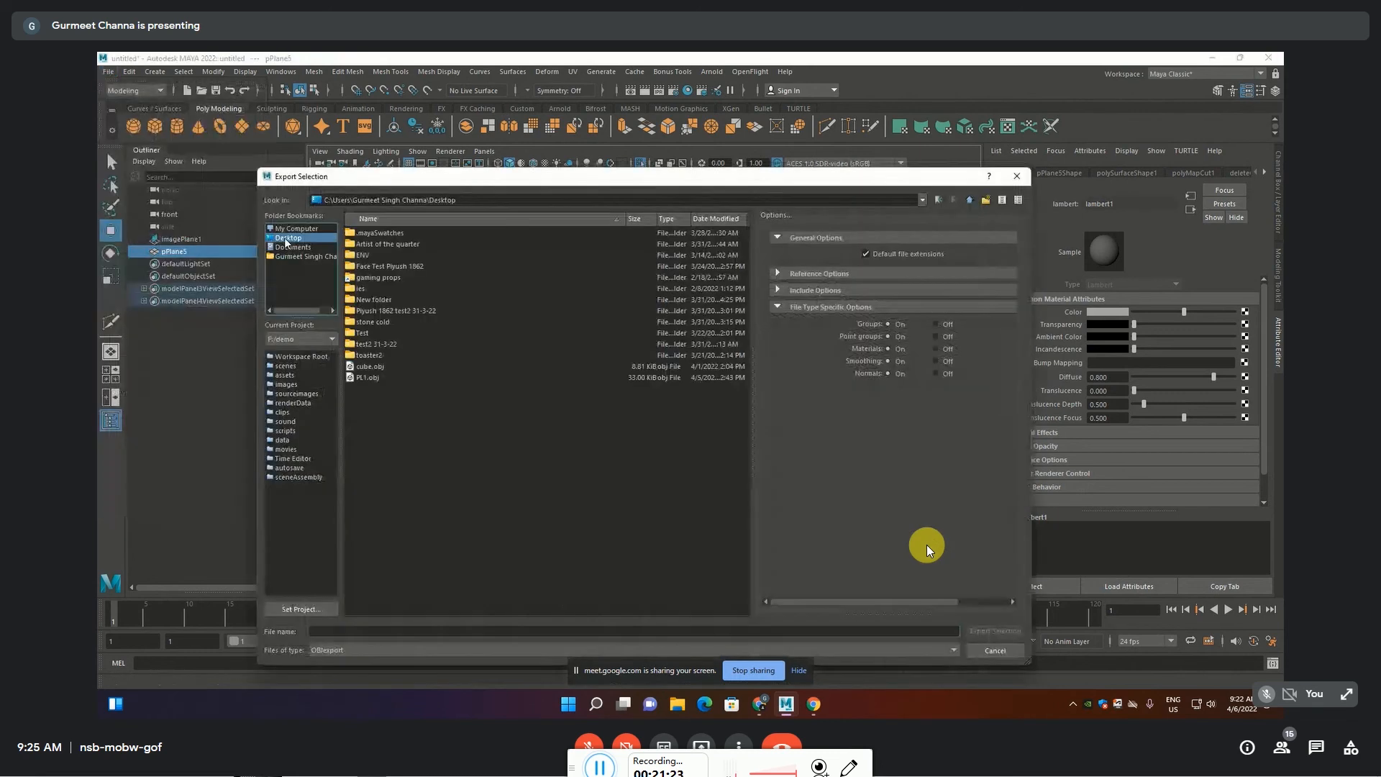
text(blade)
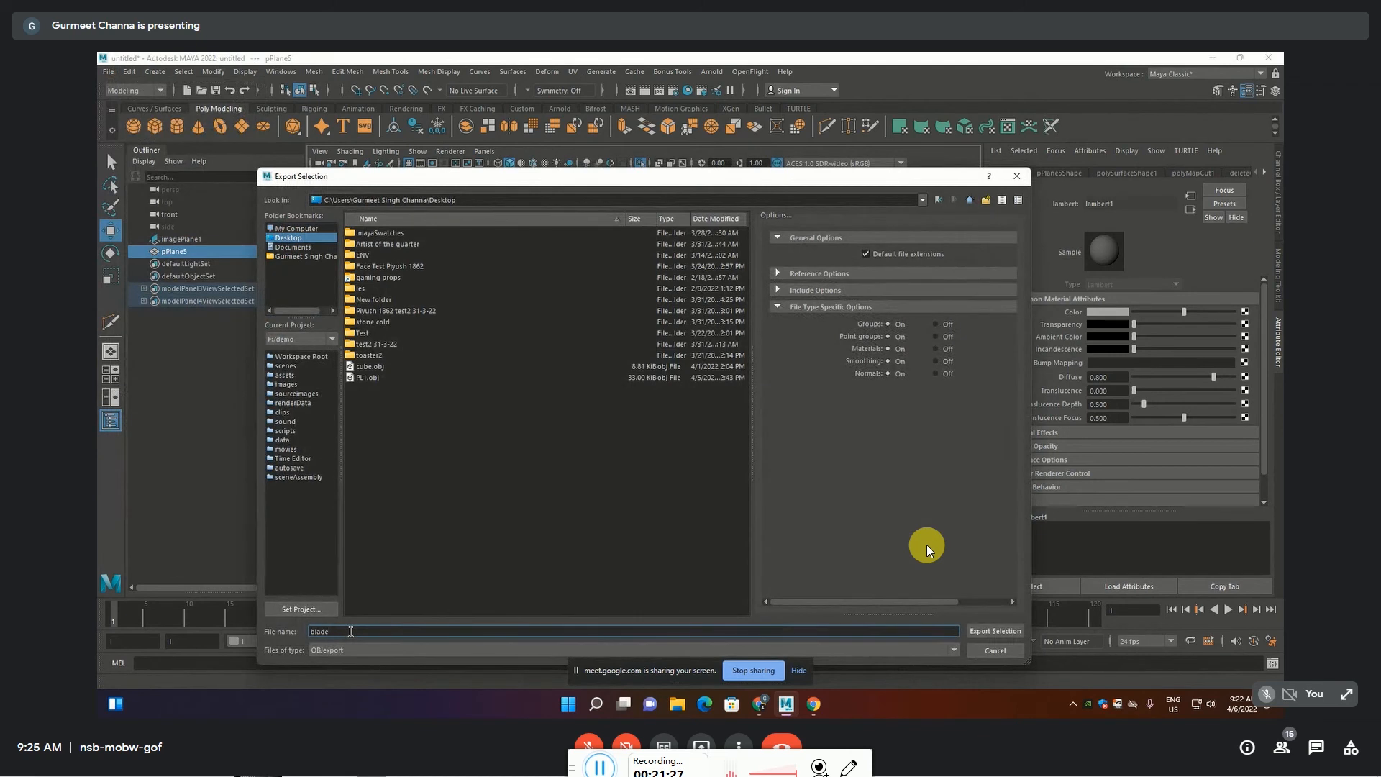
key(Return)
Delete the half blade from the scene and import blade.obj from the Desktop in its place
key(Delete)
click(108, 72)
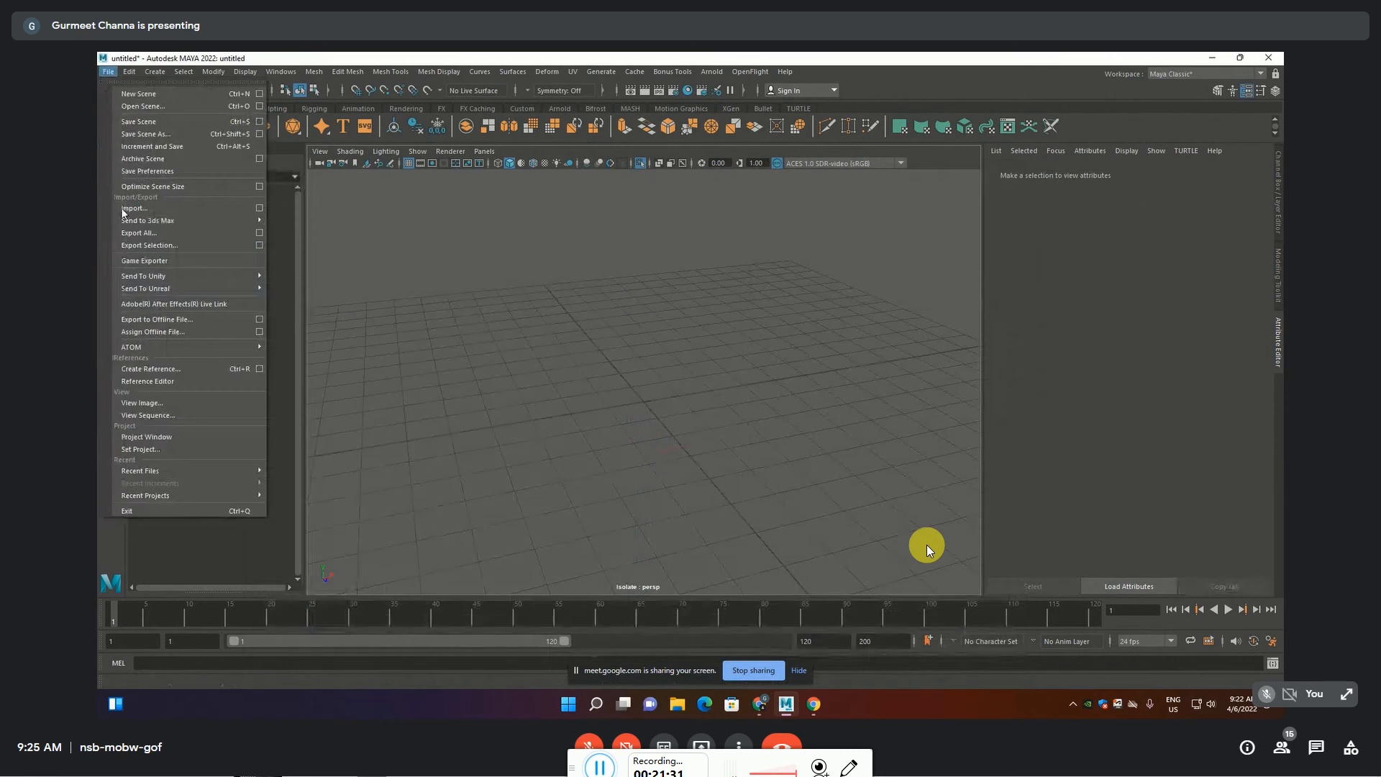
click(153, 208)
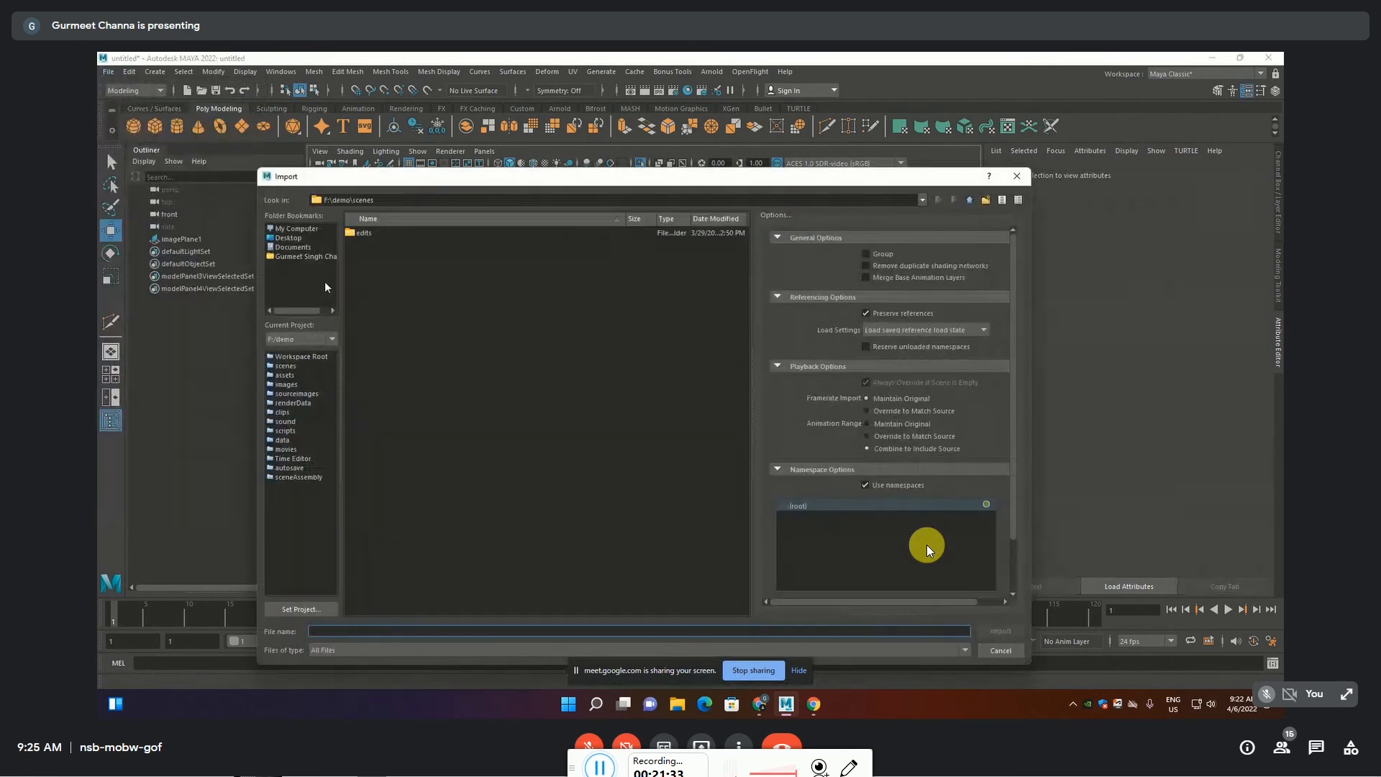
click(297, 242)
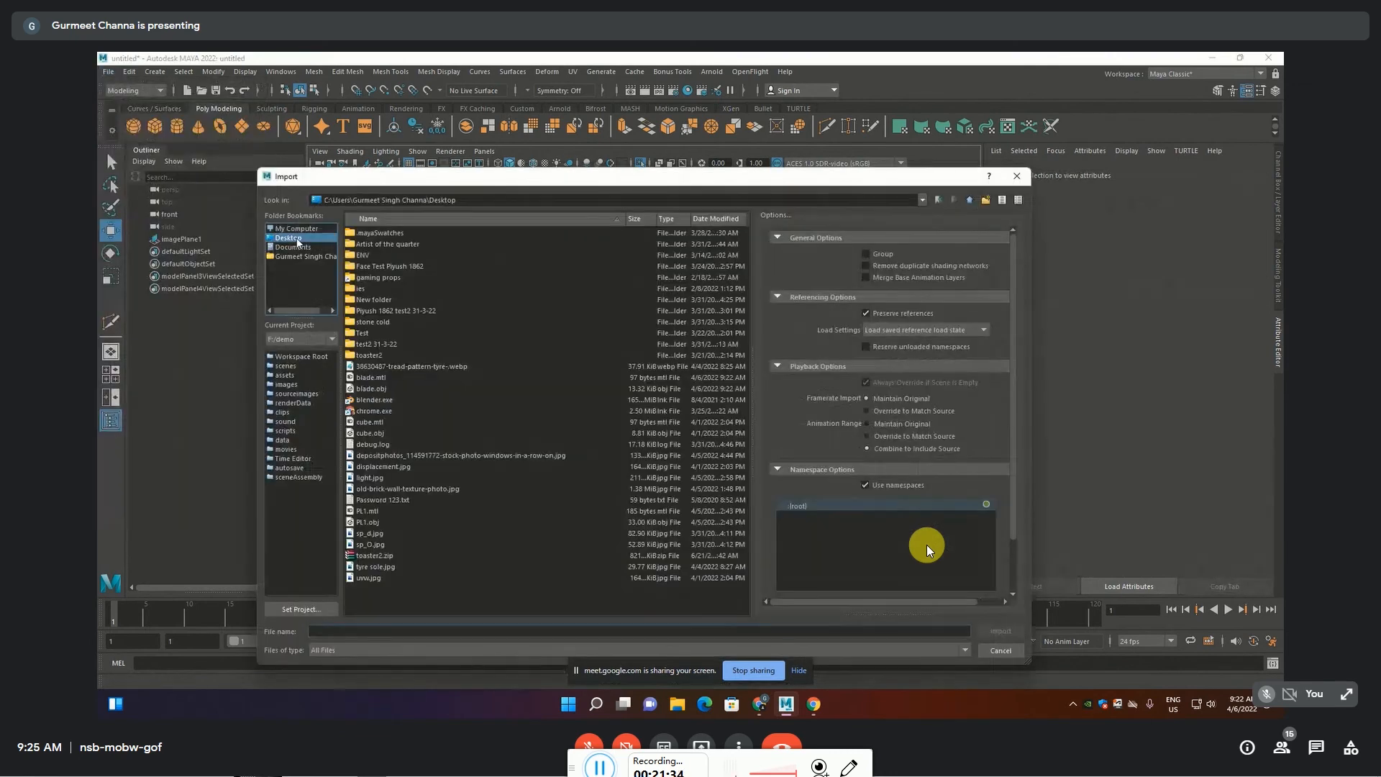
click(382, 455)
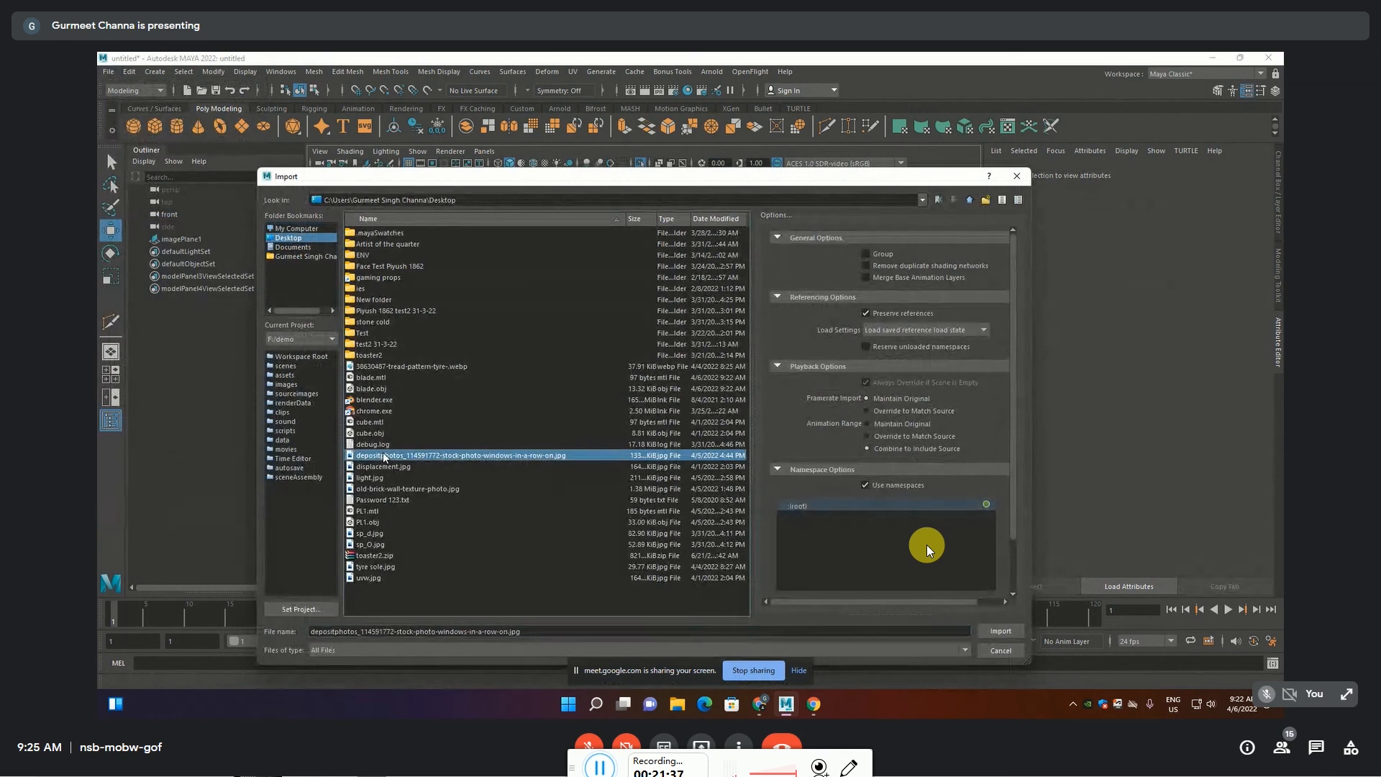
double_click(368, 389)
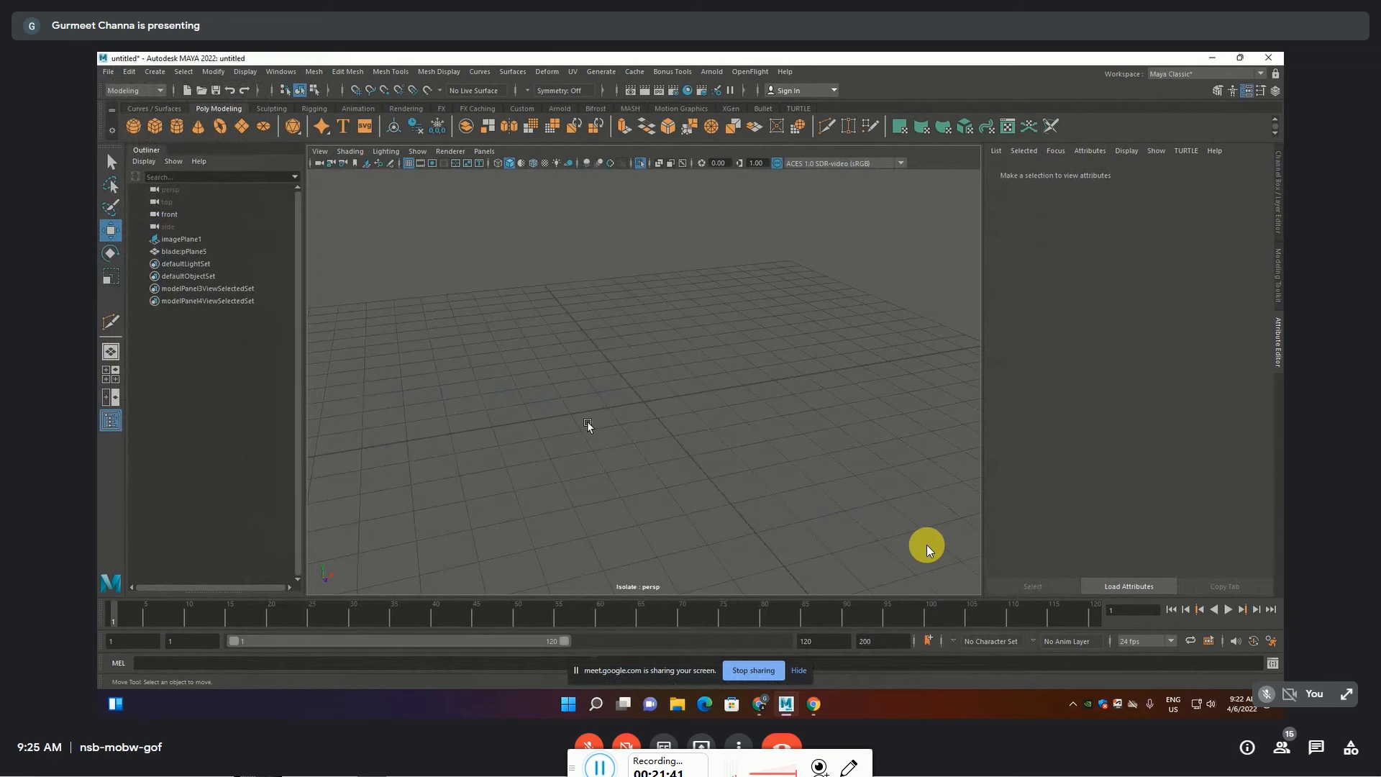
Turn off view isolation, frame the imported half blade beside the reference image, and show its material attributes
scroll(586, 425, down, 10)
drag(490, 298, 637, 419)
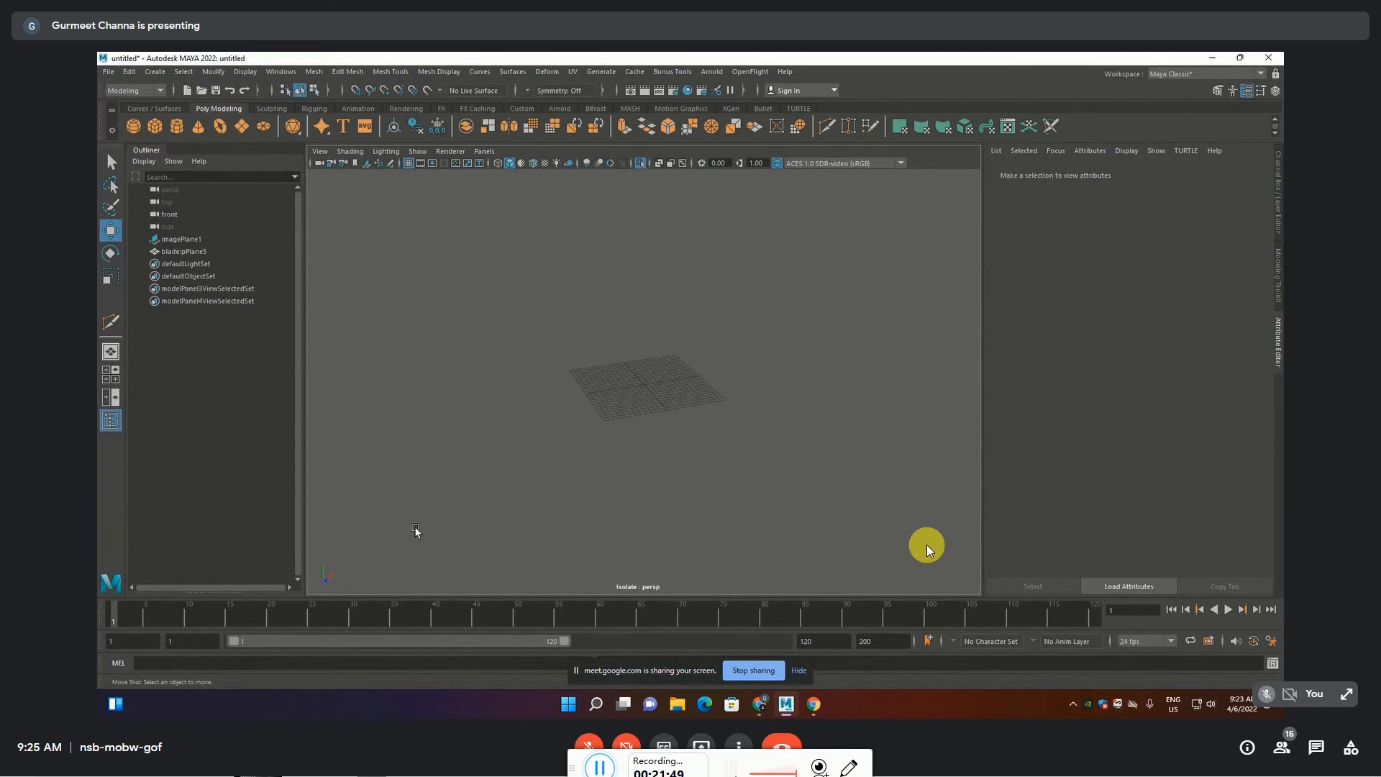
drag(494, 512, 835, 222)
key(ctrl+1)
scroll(647, 388, up, 3)
click(651, 404)
key(f)
mouse_move(635, 387)
alt+mouse_down()
mouse_move(677, 389)
mouse_move(639, 377)
alt+mouse_up()
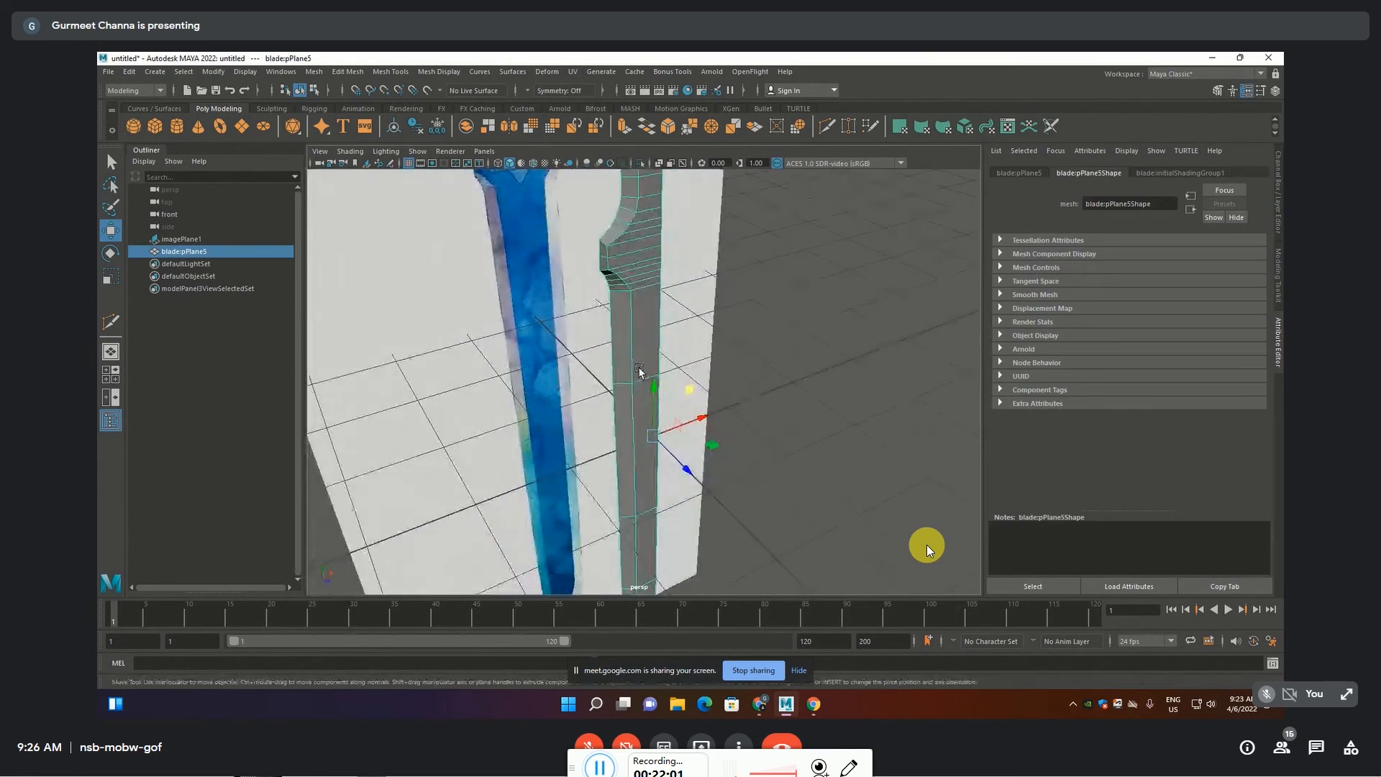
click(1207, 174)
alt+middle_drag(745, 307, 766, 312)
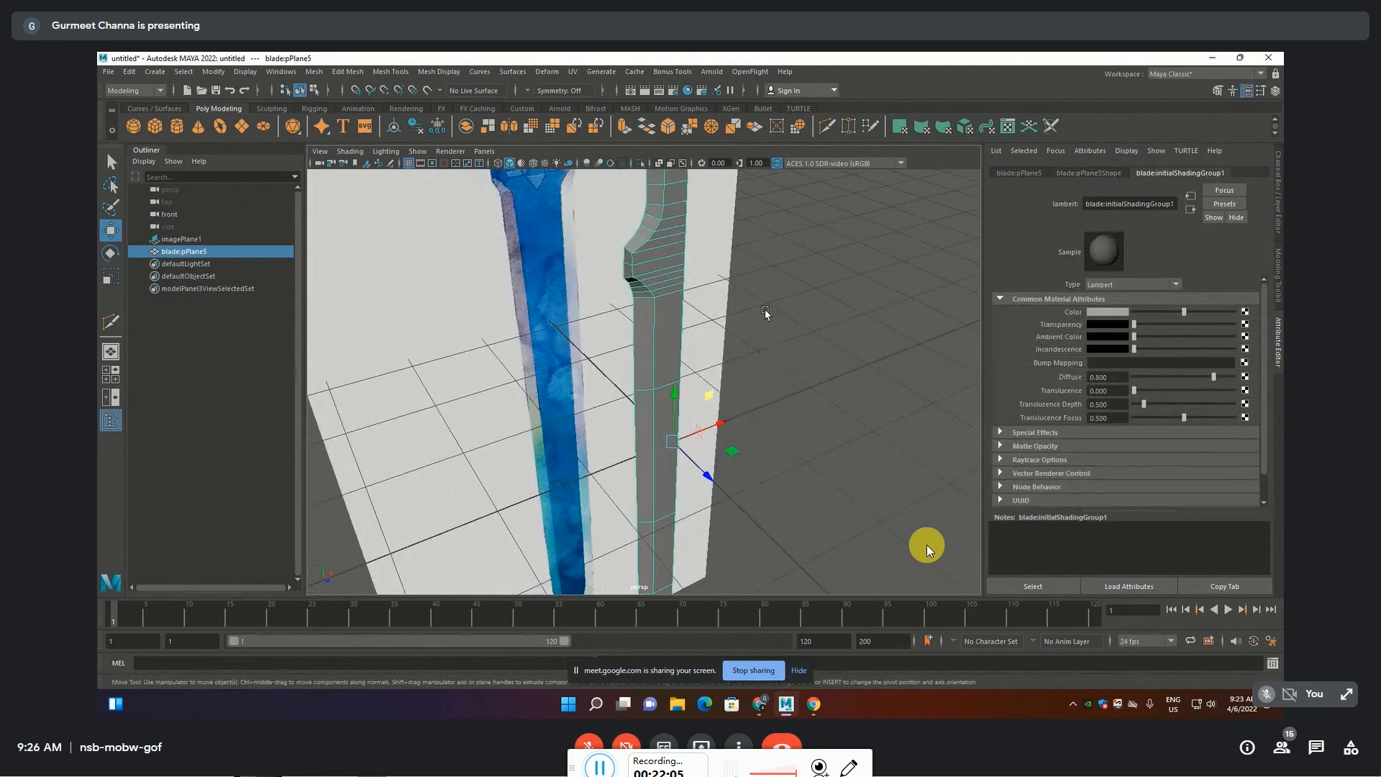
Check the imported blade's edge flow by selecting crosswise edges at the collar, and show the four-view layout
scroll(663, 277, up, 4)
alt+middle_drag(663, 277, 677, 389)
key(F10)
click(670, 266)
scroll(745, 340, down, 4)
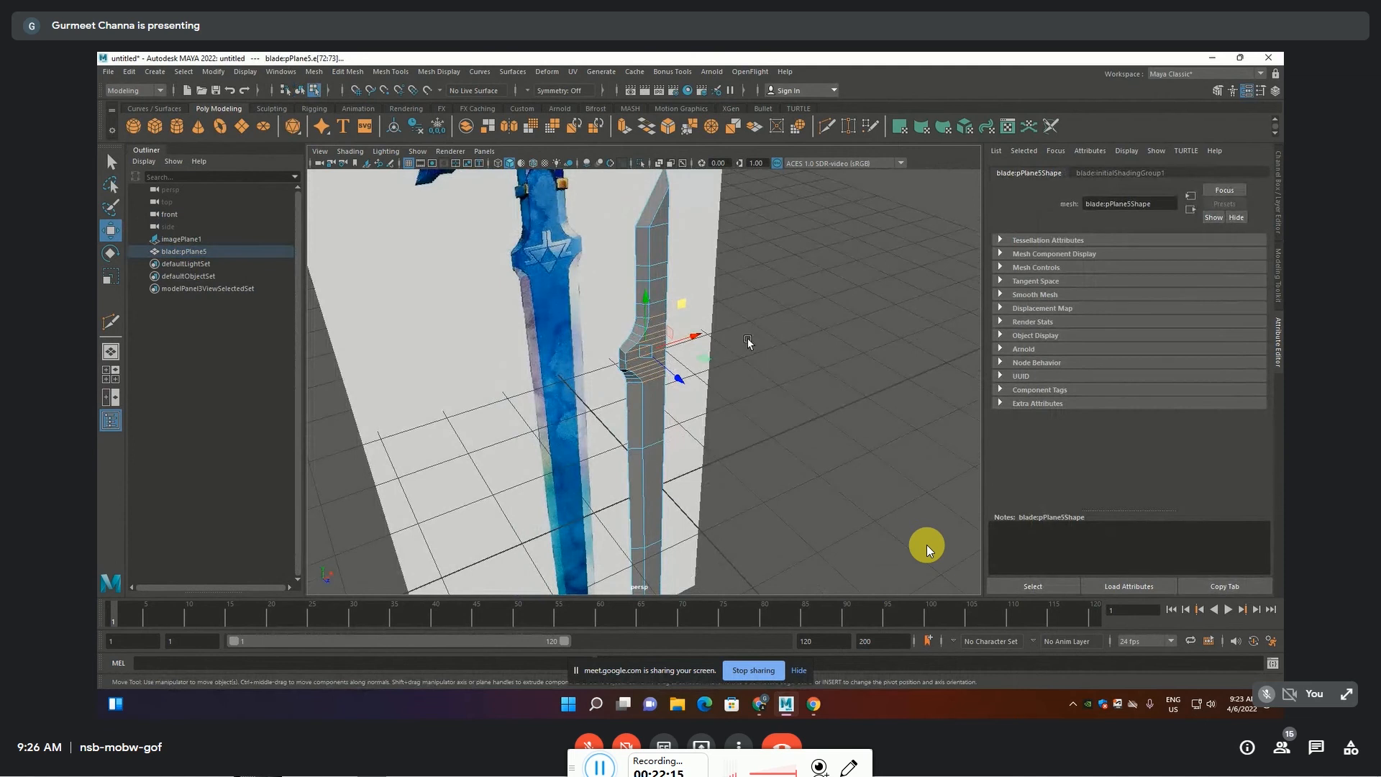
key(space)
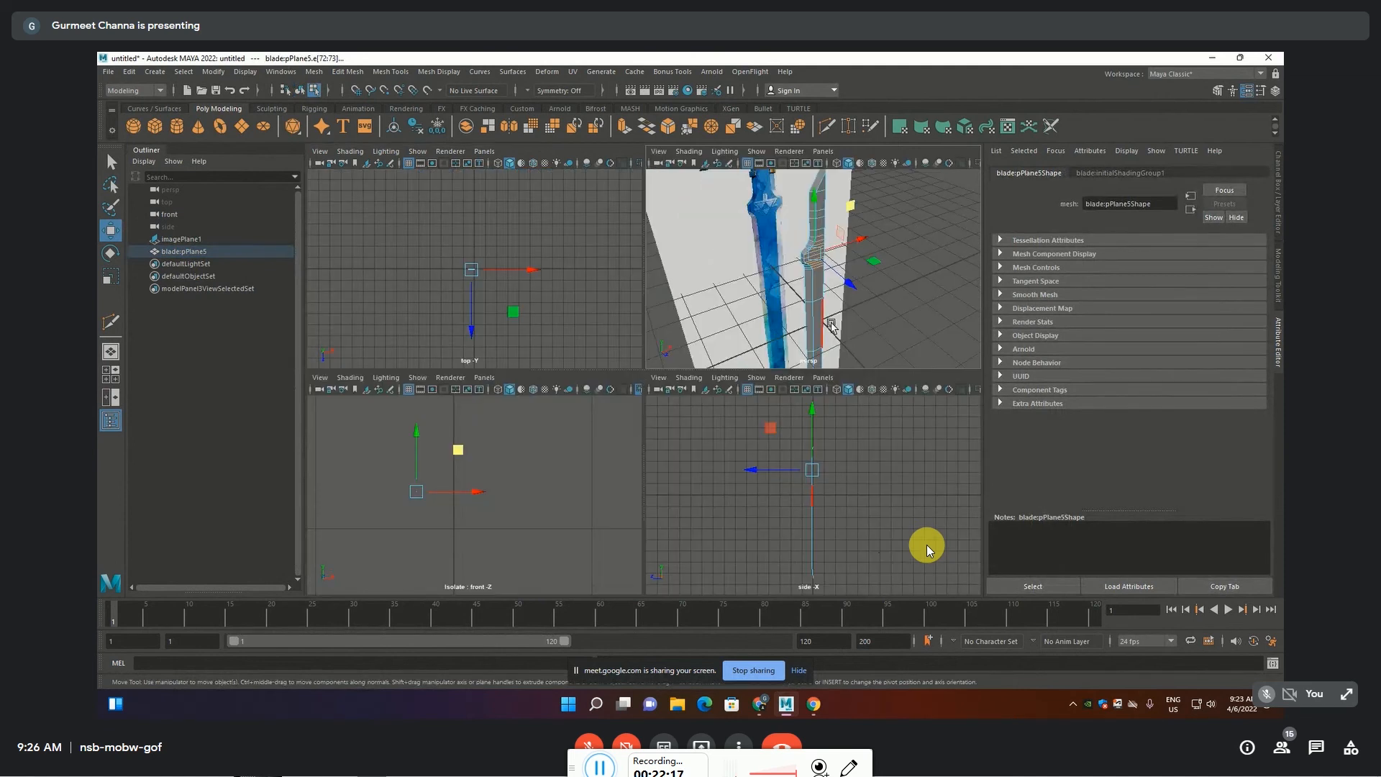
Extend the edge selection to the crosswise front-face edges above and below the collar in the perspective view
key(space)
scroll(620, 287, up, 2)
alt+drag(620, 286, 638, 227)
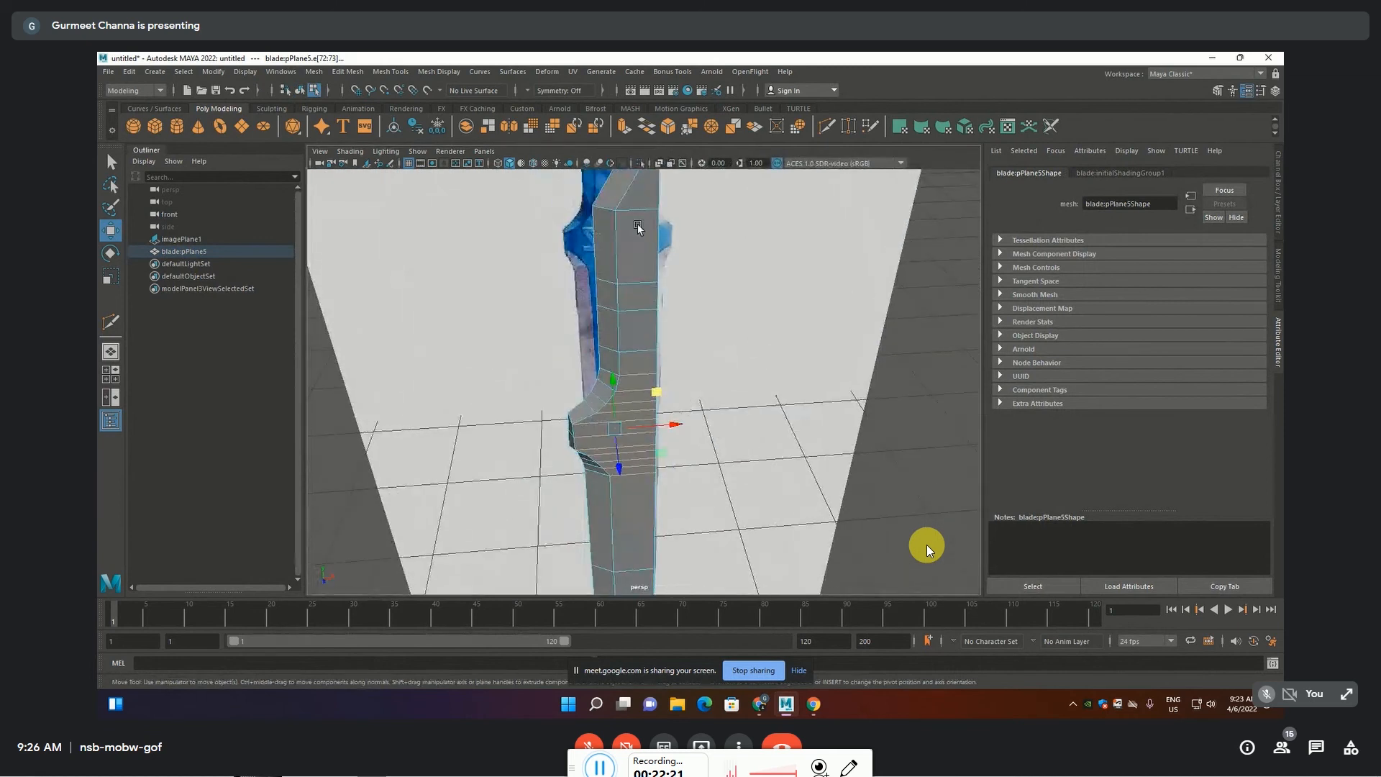
shift+double_click(639, 211)
alt+middle_drag(779, 503, 783, 254)
shift+click(643, 286)
shift+double_click(642, 464)
alt+middle_drag(708, 423, 717, 228)
alt+middle_drag(703, 410, 732, 545)
alt+middle_drag(723, 226, 730, 469)
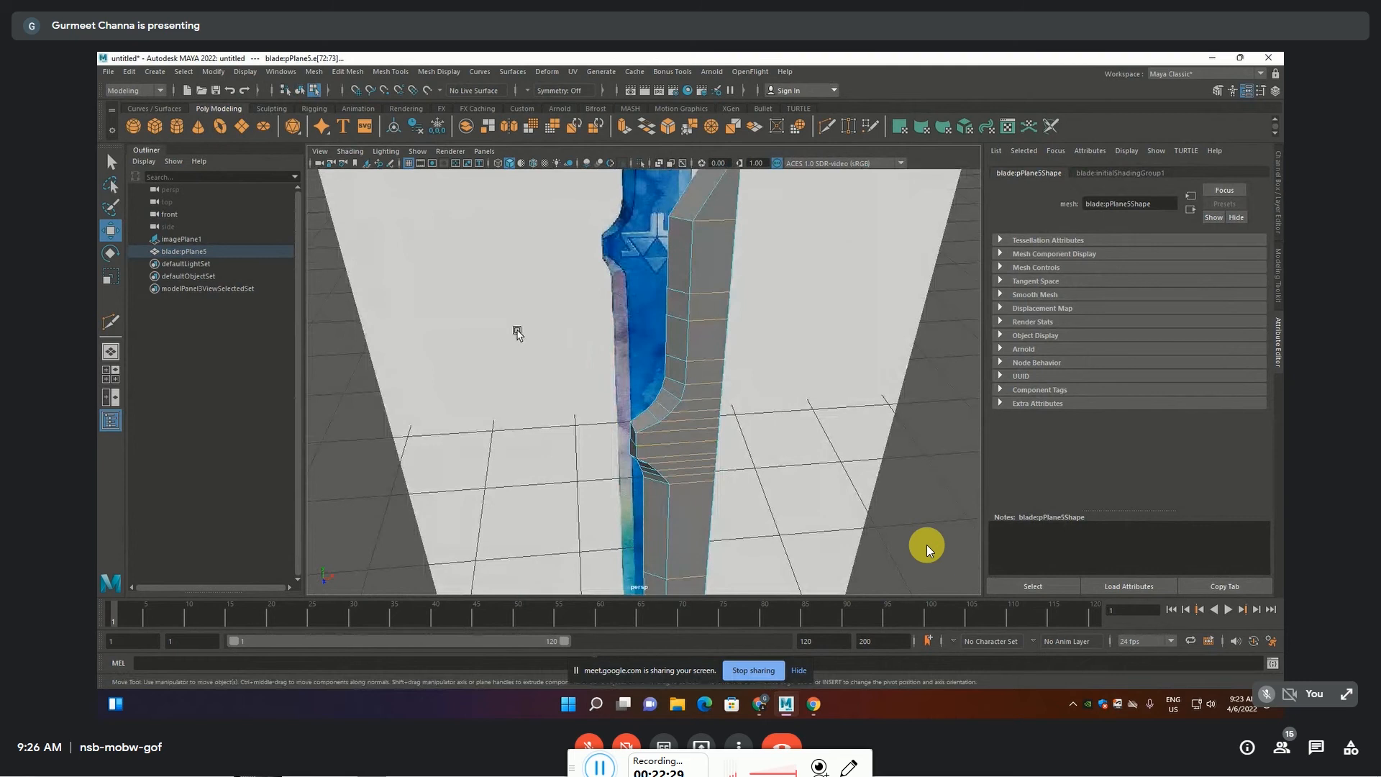
Connect the crosswise edges on the collar's front face with one segment at slide 0.8
click(387, 72)
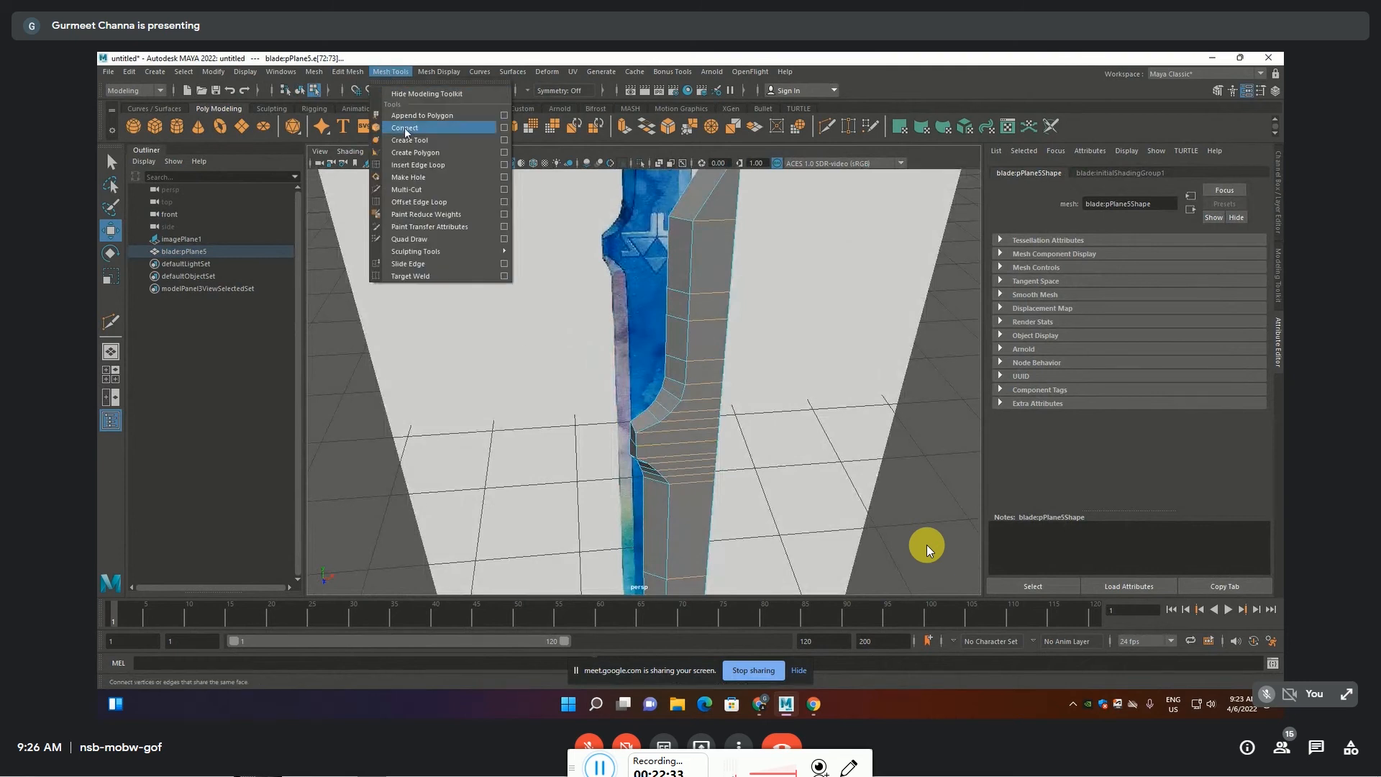
click(503, 127)
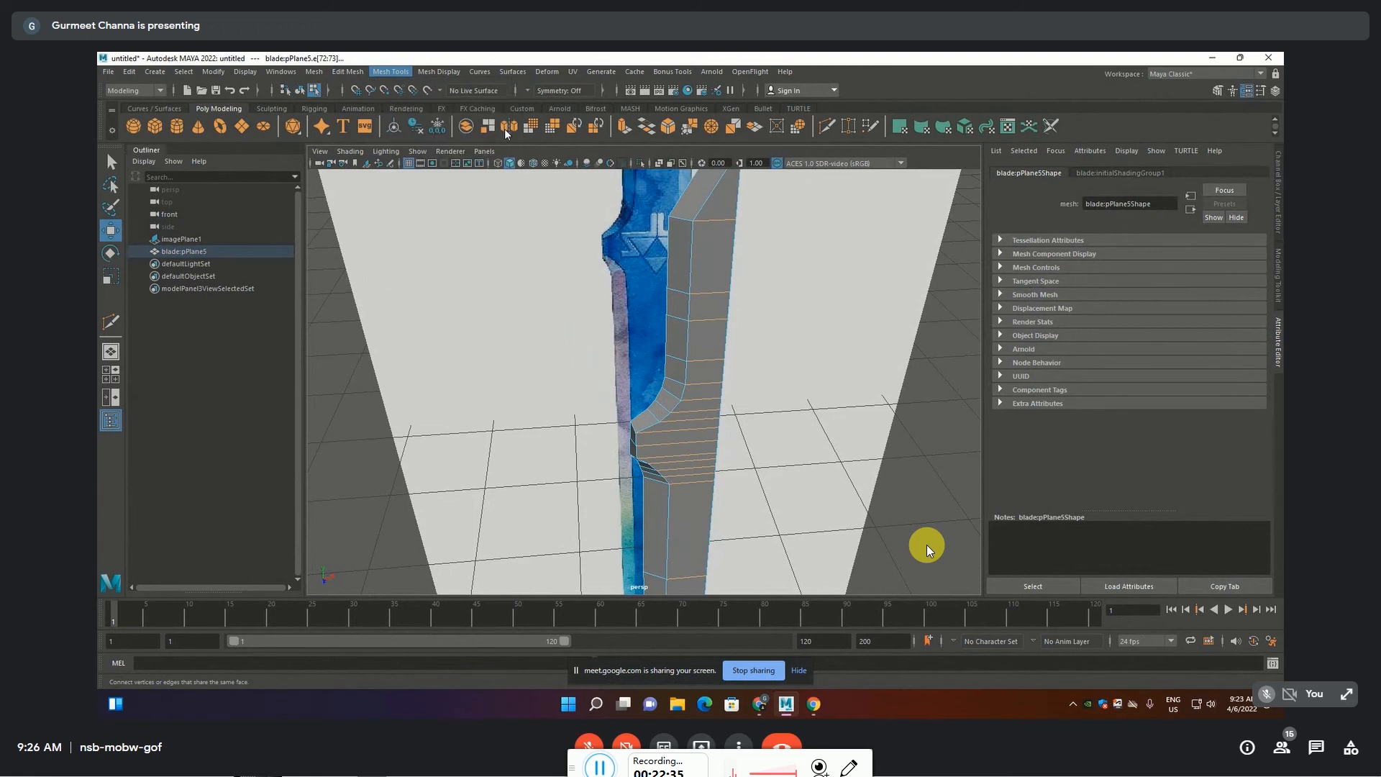
drag(726, 205, 966, 197)
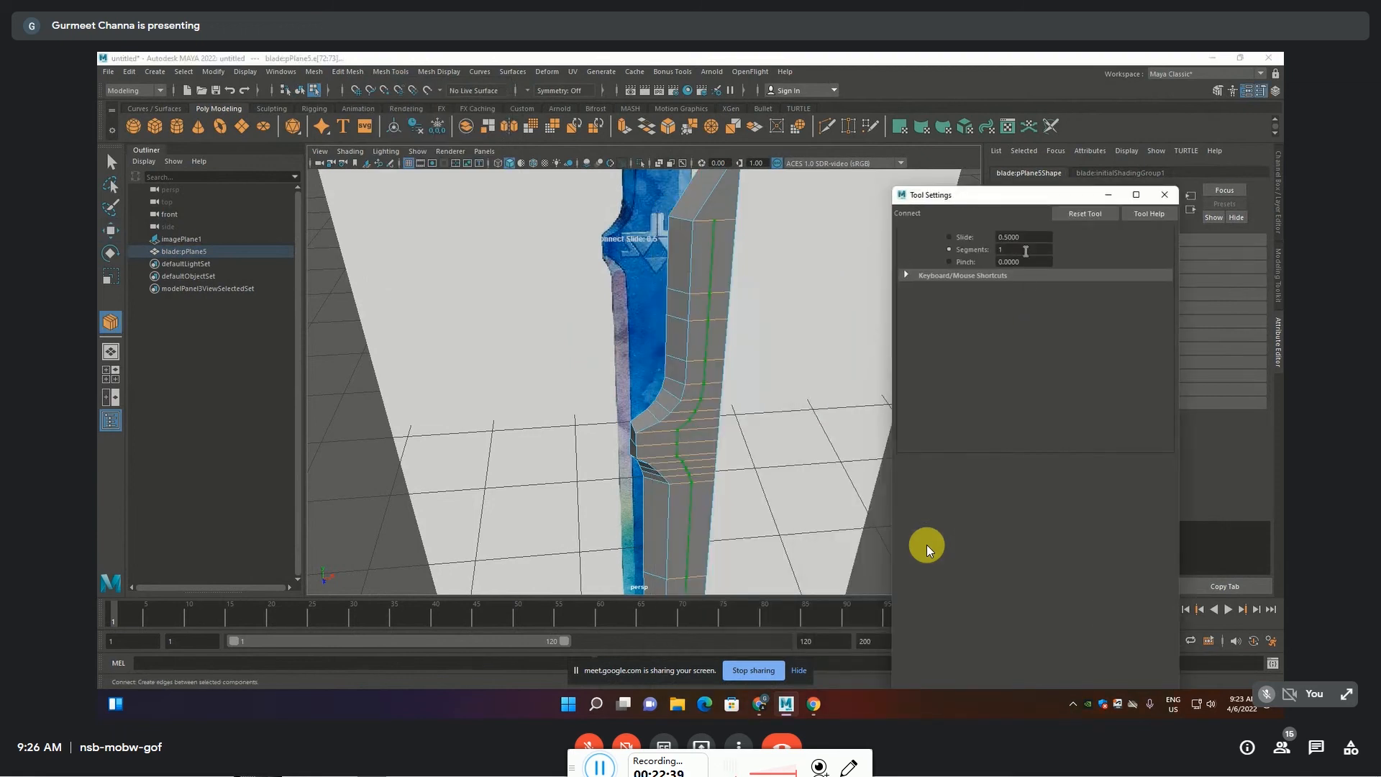
click(1027, 238)
text(0.3)
key(Return)
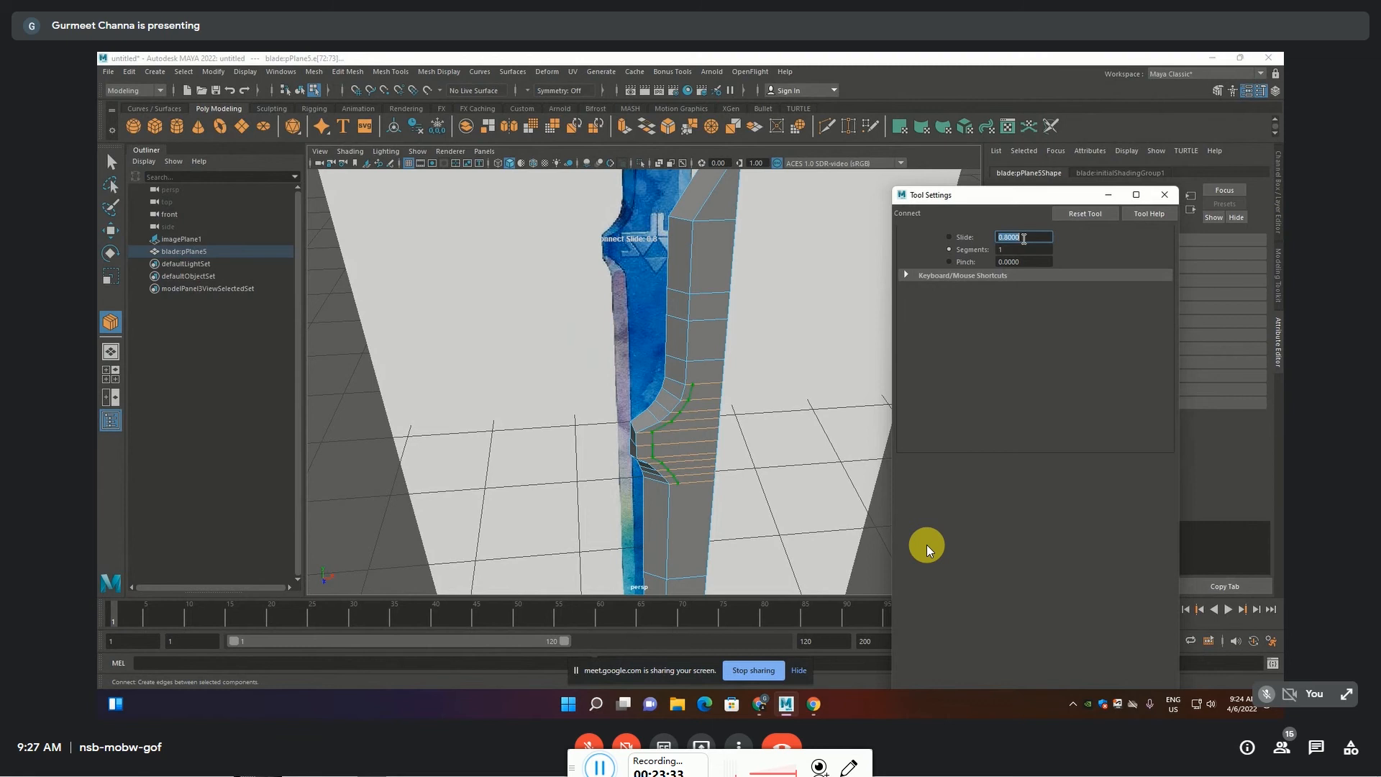
click(1164, 195)
key(q)
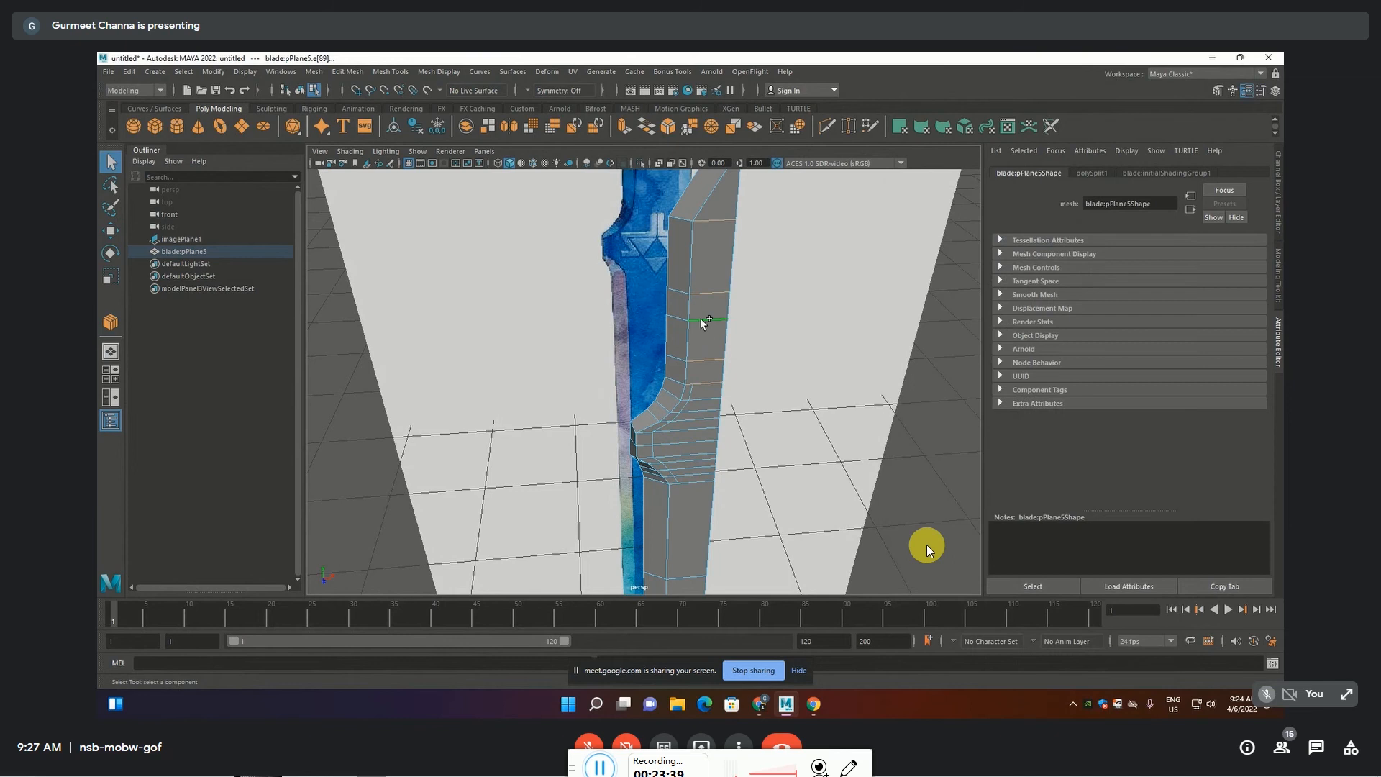
Connect the crosswise front-face edges above the collar with one segment at slide 0.2
click(400, 73)
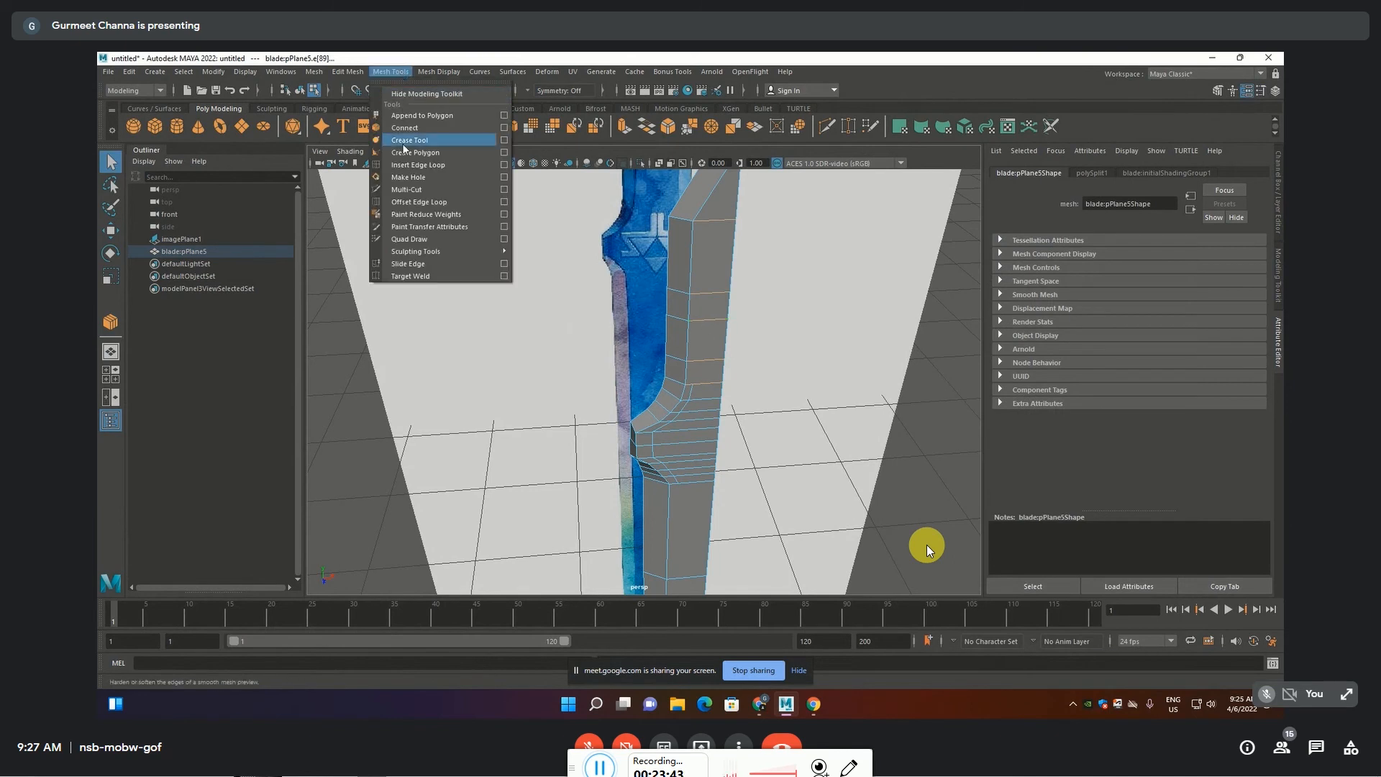
click(504, 128)
click(1025, 236)
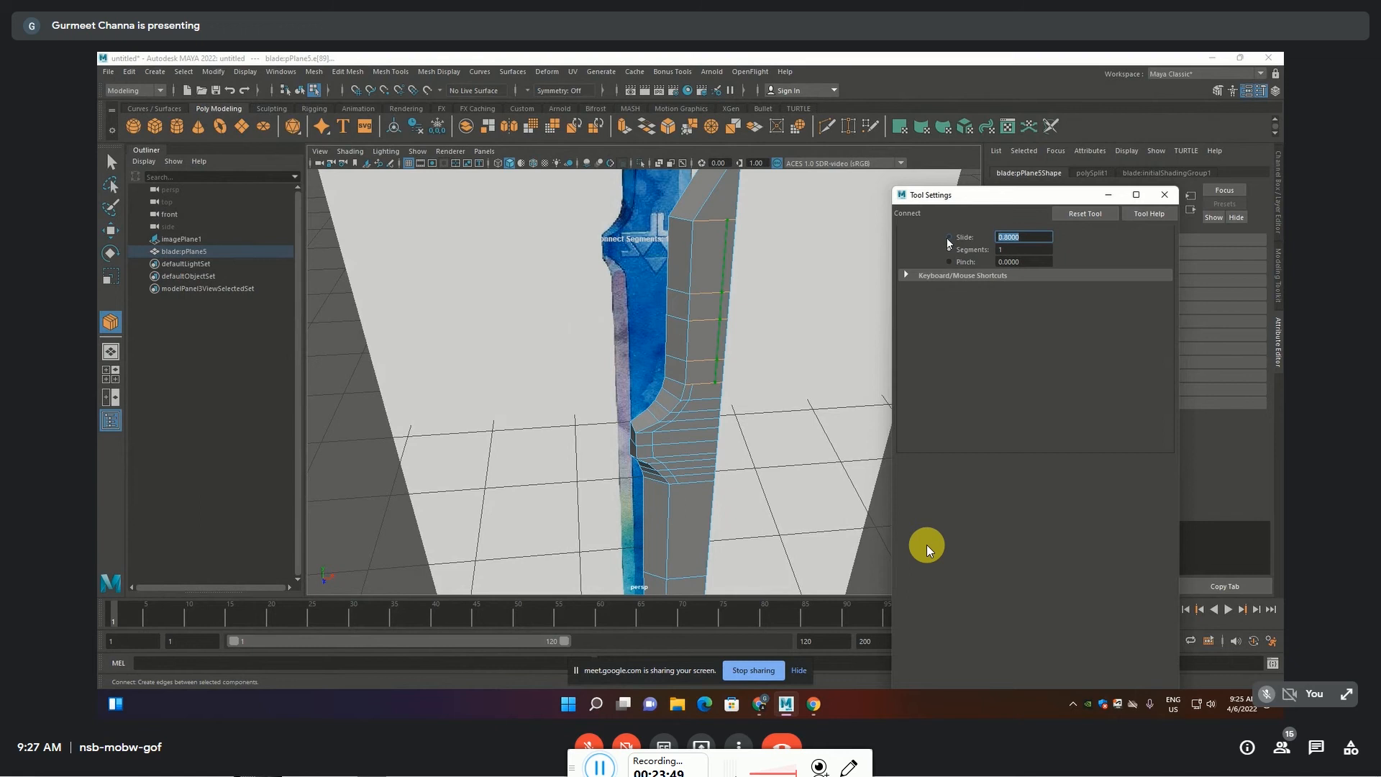
text(0.2)
key(Return)
click(1004, 250)
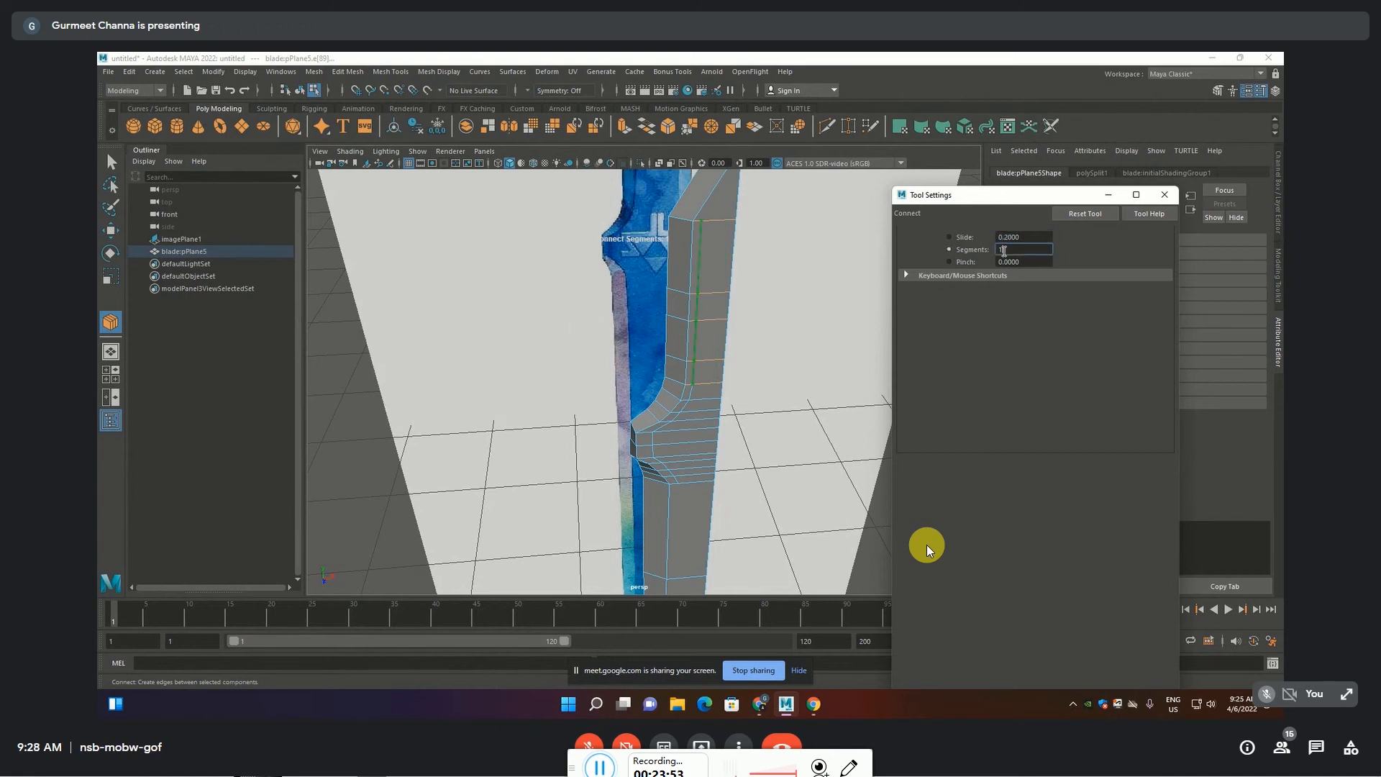
alt+middle_drag(777, 468, 873, 354)
click(1164, 194)
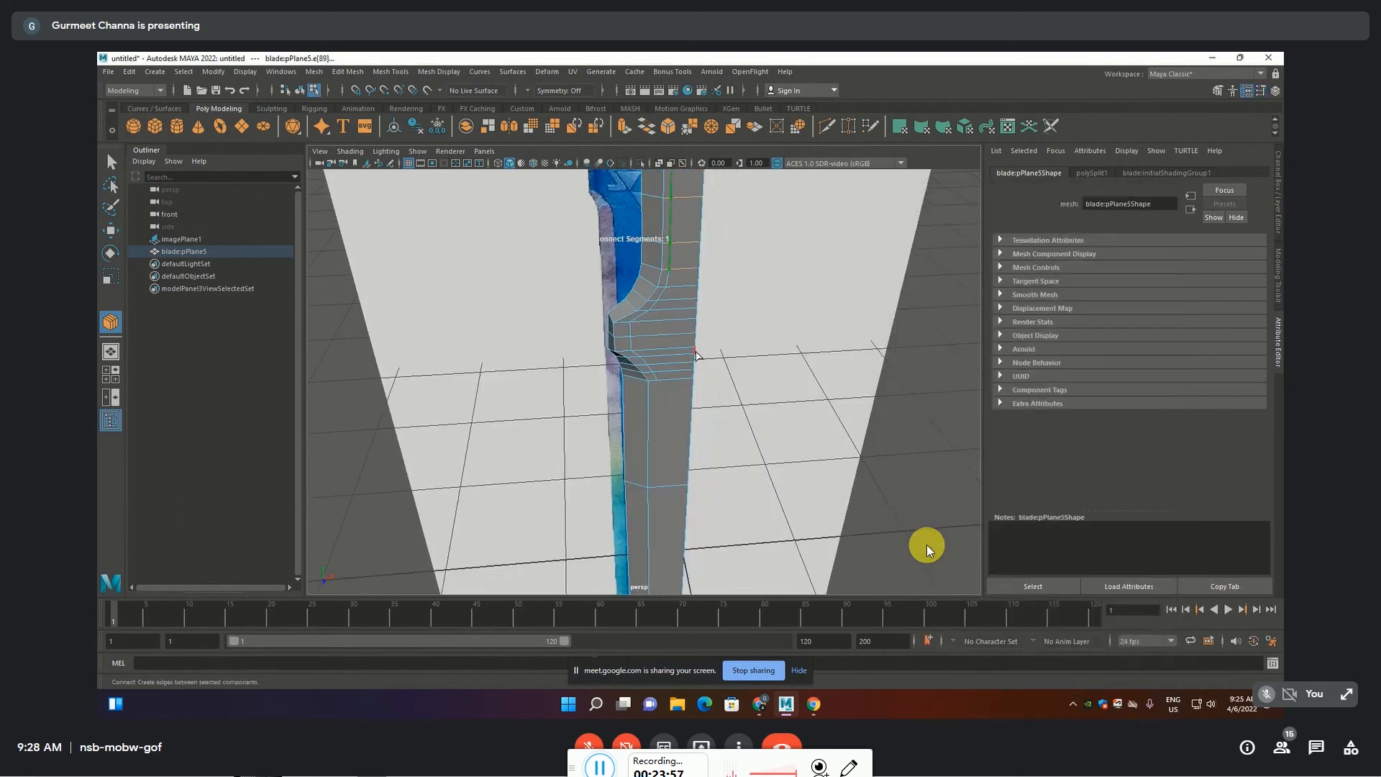
key(q)
Connect the crosswise front-face edges below the collar with one segment at slide 0.8
alt+middle_drag(720, 466, 722, 378)
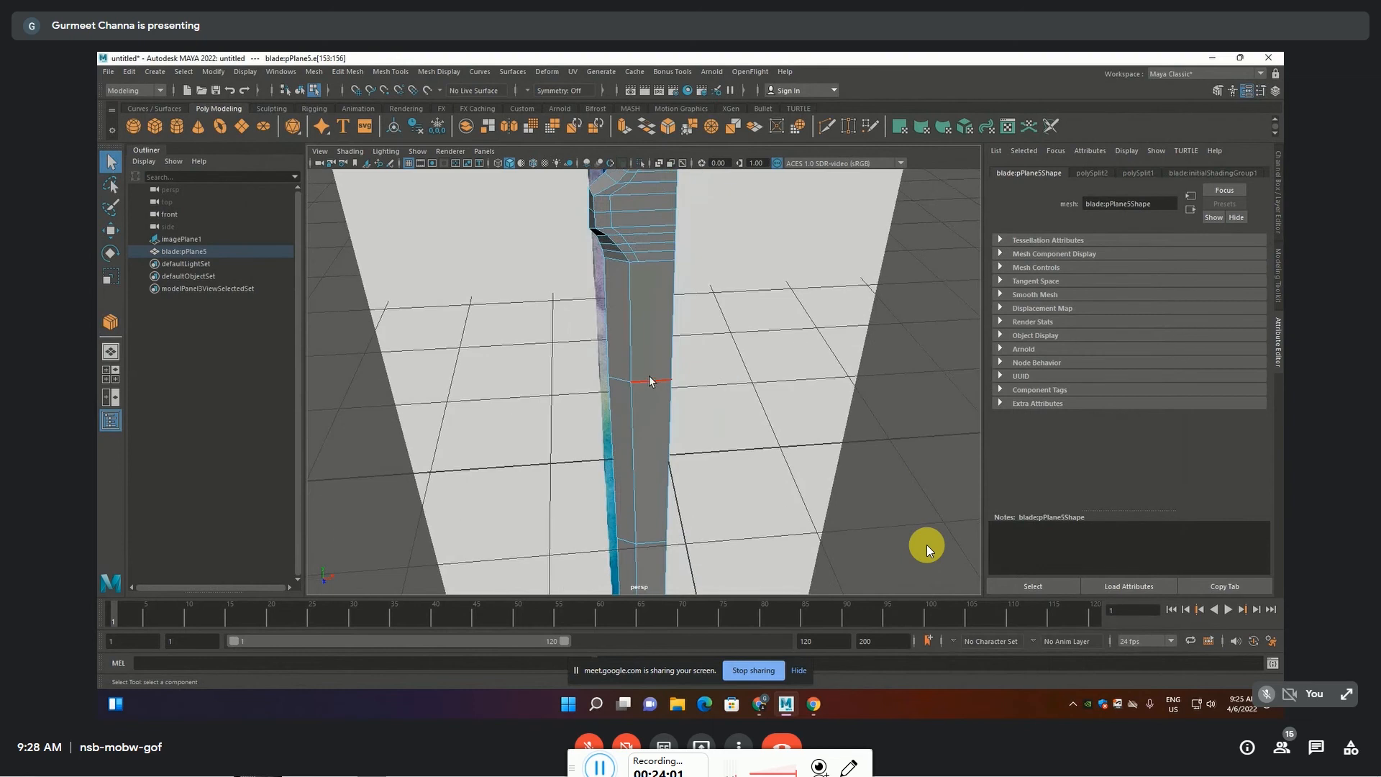
shift+click(644, 540)
key(ctrl+i)
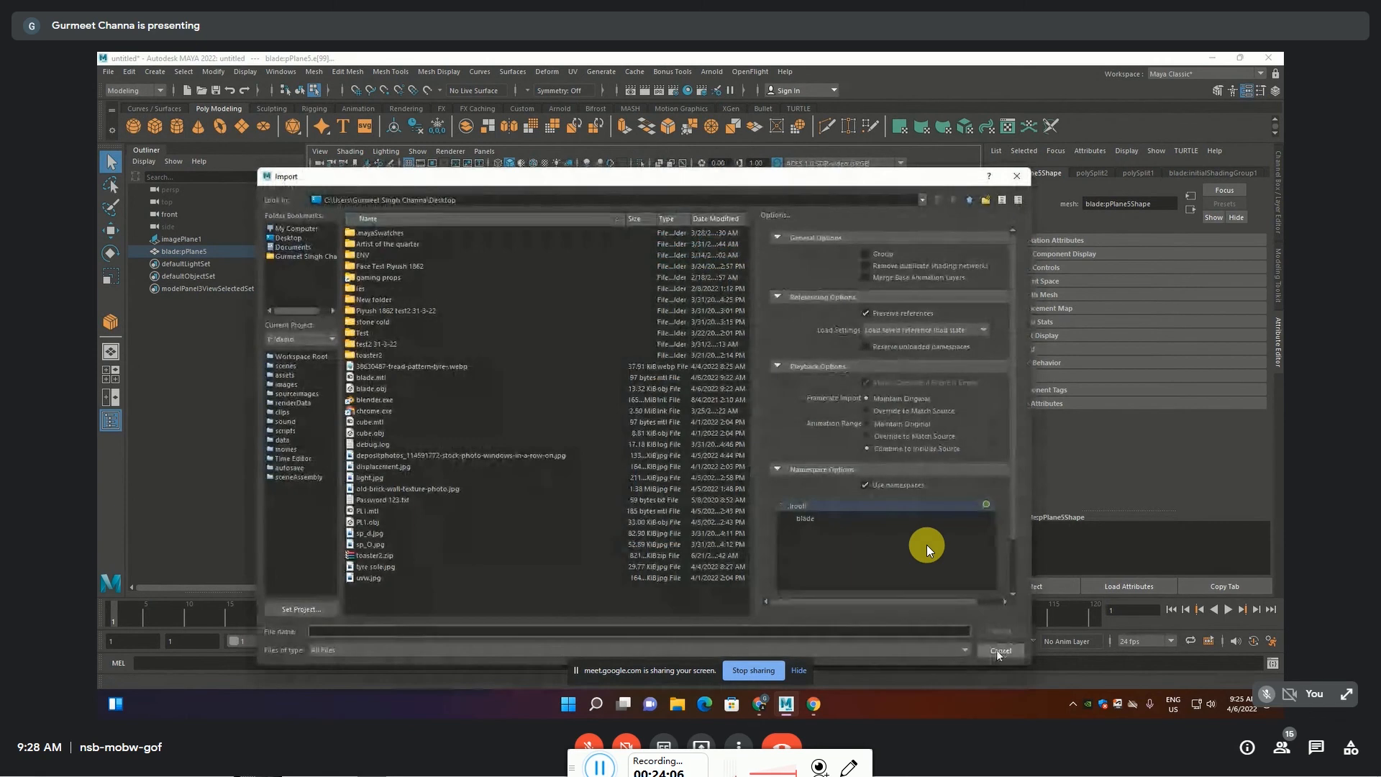
click(995, 649)
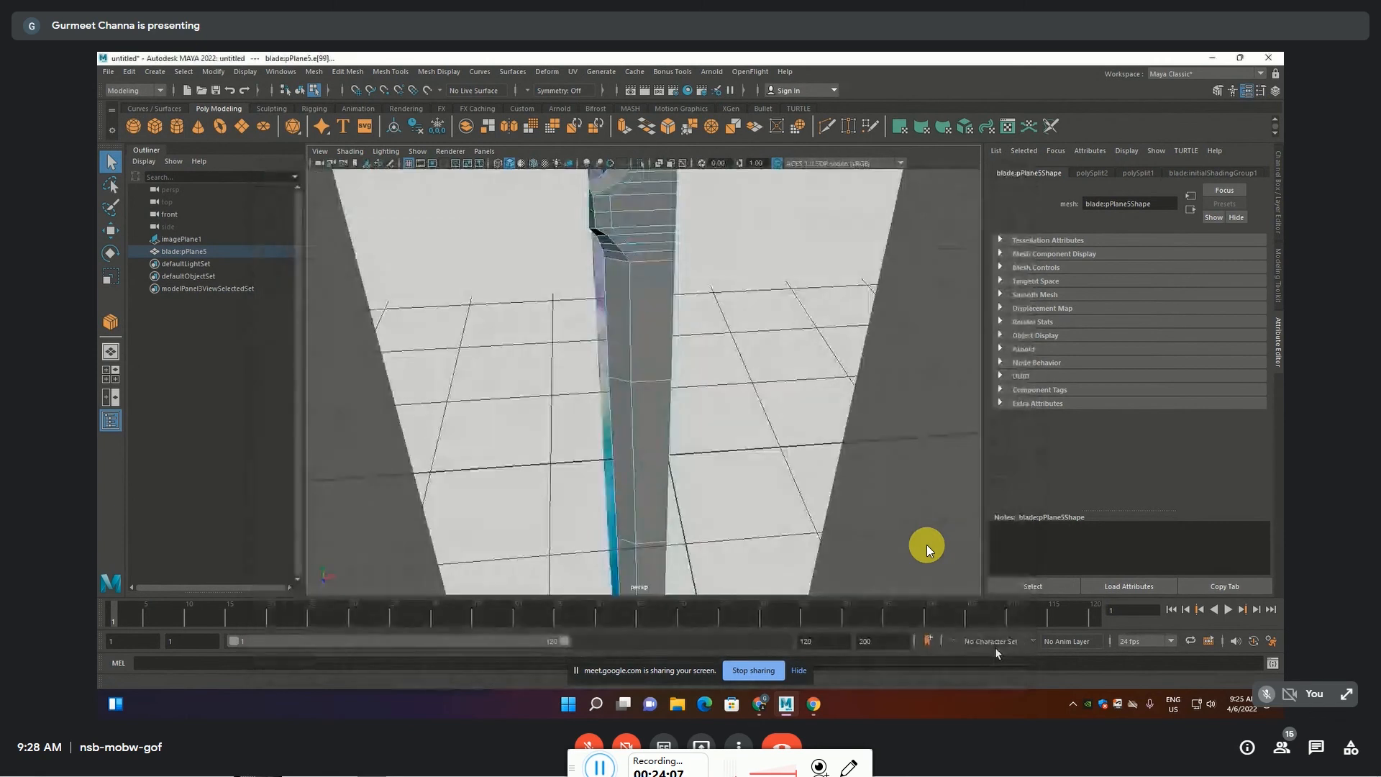
alt+middle_drag(661, 397, 731, 385)
click(390, 71)
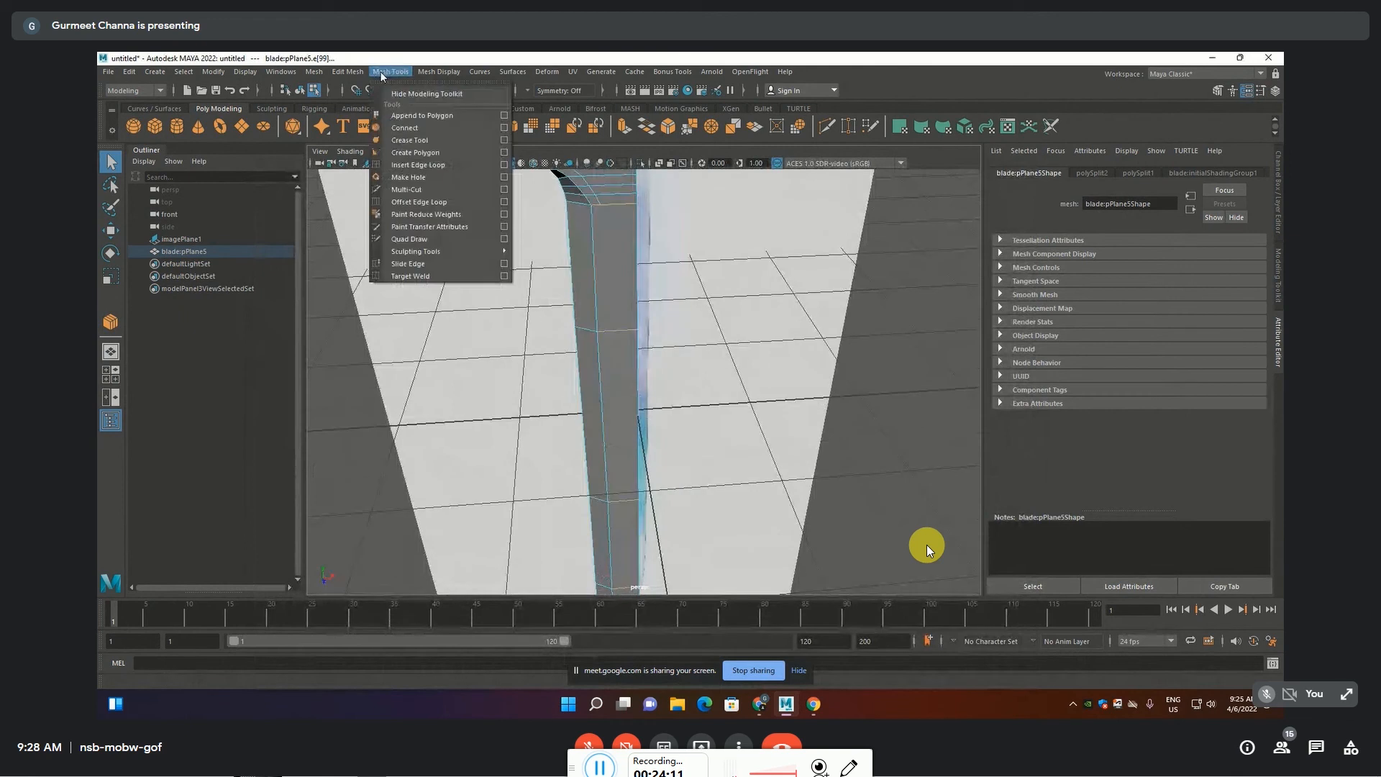
click(504, 129)
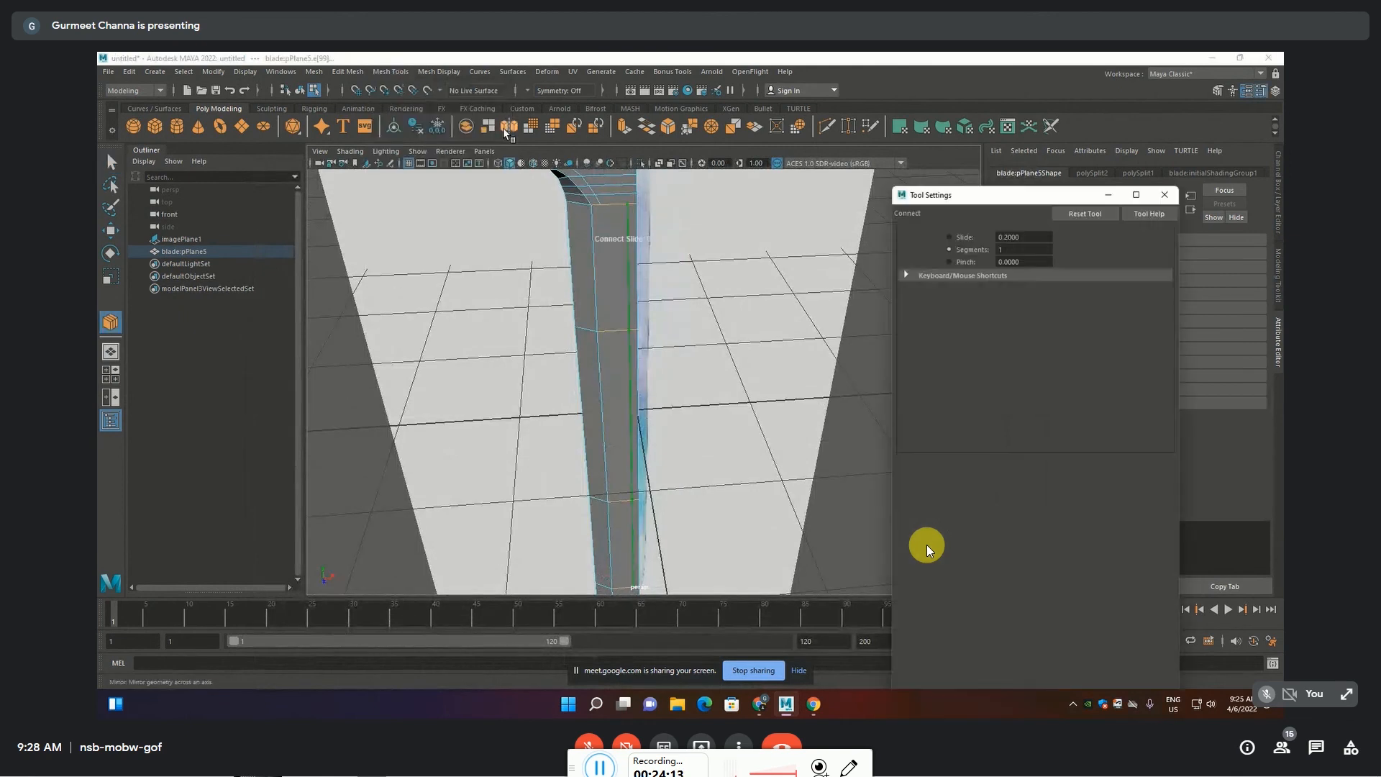
double_click(1027, 237)
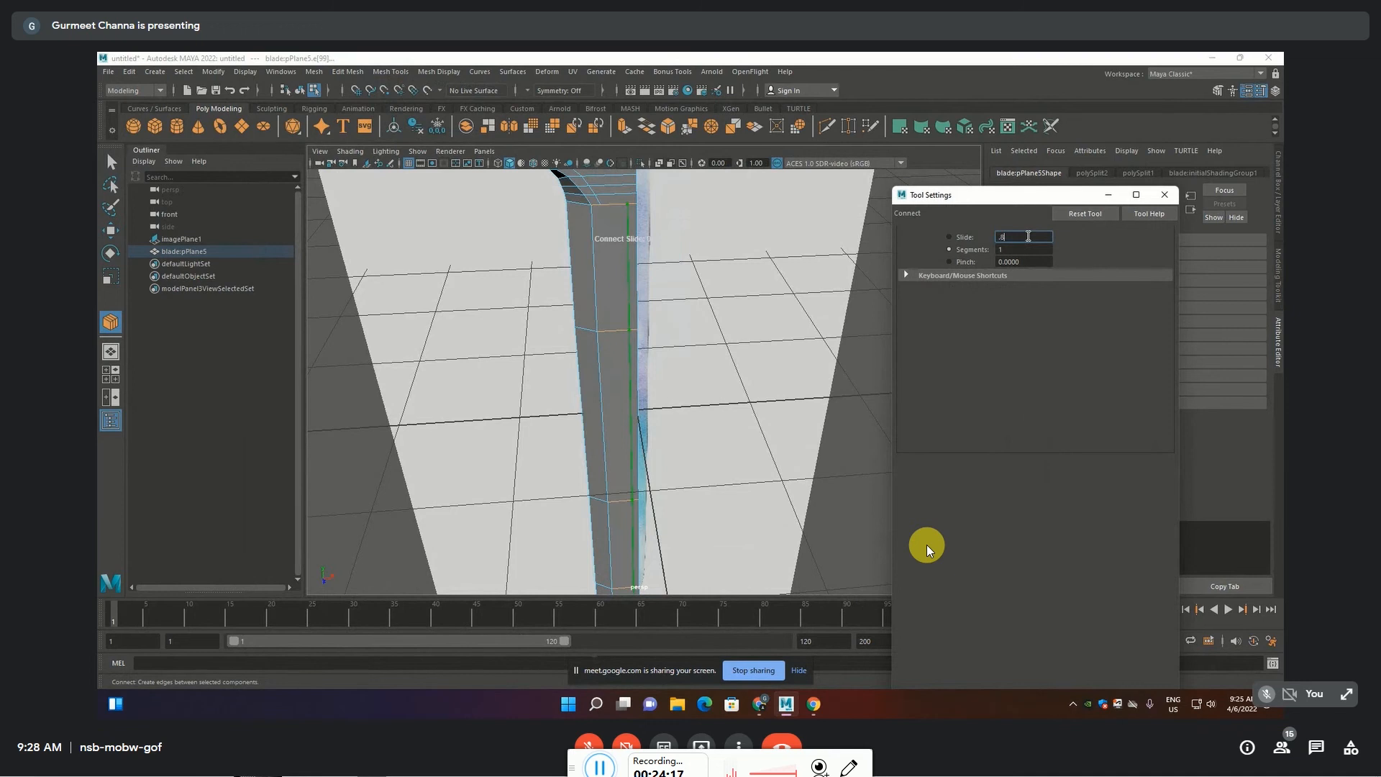
click(1165, 194)
scroll(750, 372, down, 2)
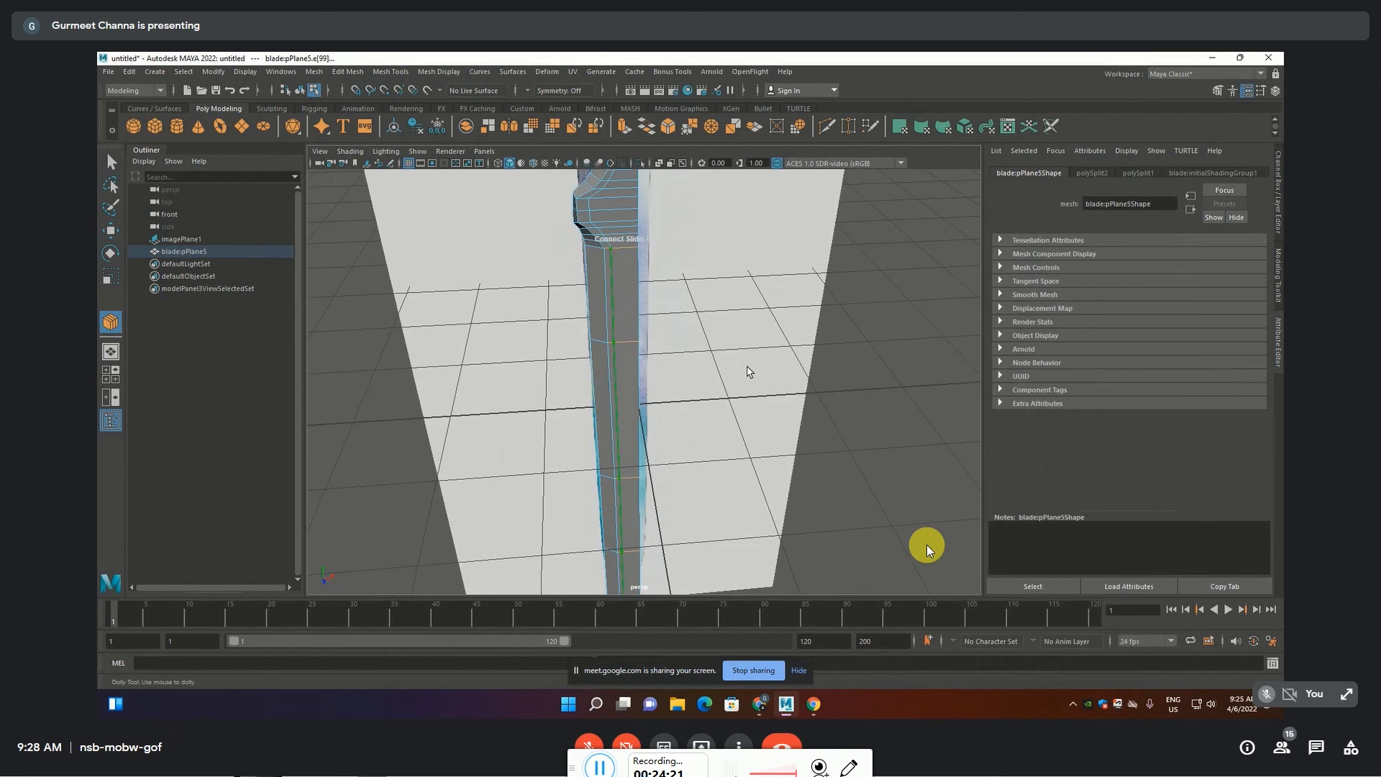
alt+drag(748, 372, 673, 451)
key(q)
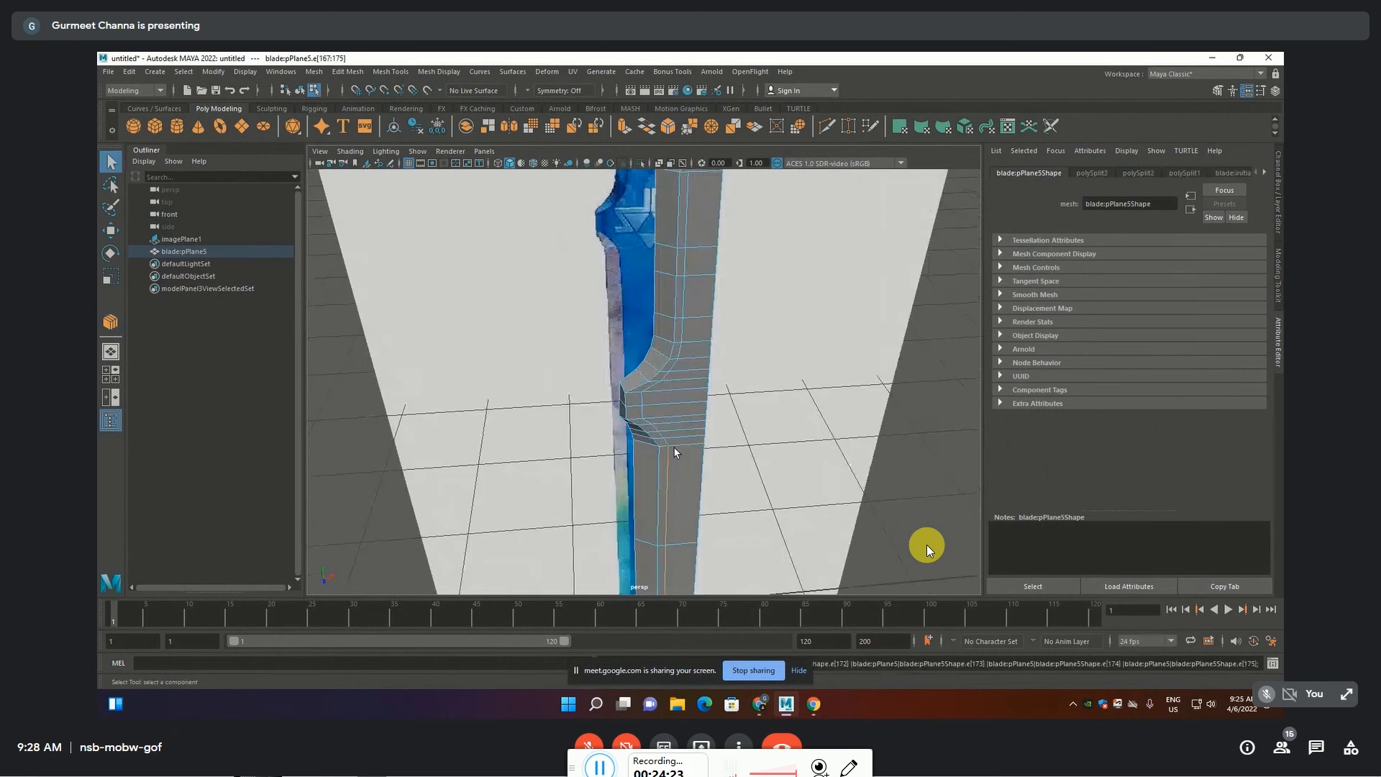
Try moving the vertex where the new lower edge line meets the collar, and undo the move
click(903, 489)
scroll(692, 490, up, 3)
alt+middle_drag(693, 490, 721, 360)
key(F9)
click(712, 344)
key(w)
middle_drag(753, 364, 781, 343)
key(ctrl+z)
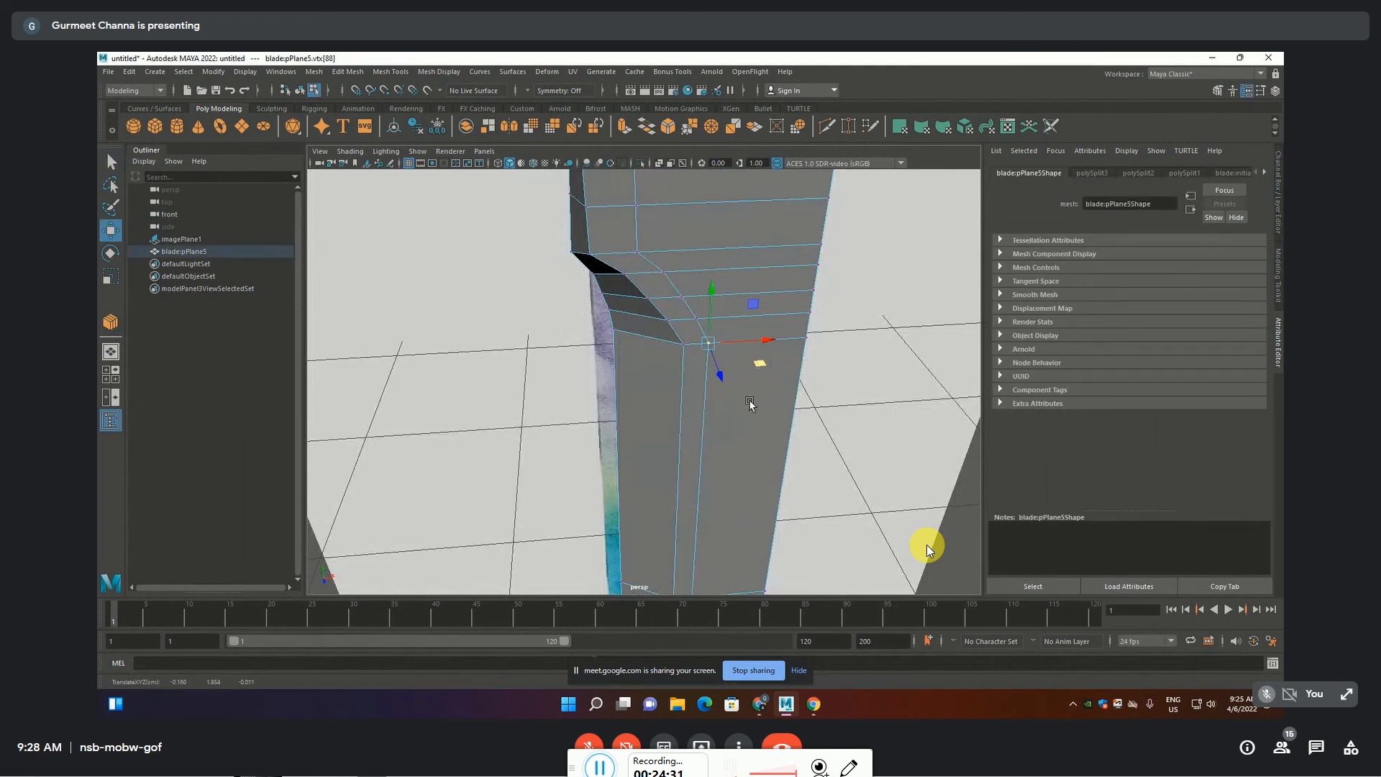
Merge the blade's vertices around and below the collar using a distance threshold of 0.010
scroll(729, 418, down, 3)
scroll(730, 420, down, 4)
drag(792, 210, 501, 502)
click(351, 74)
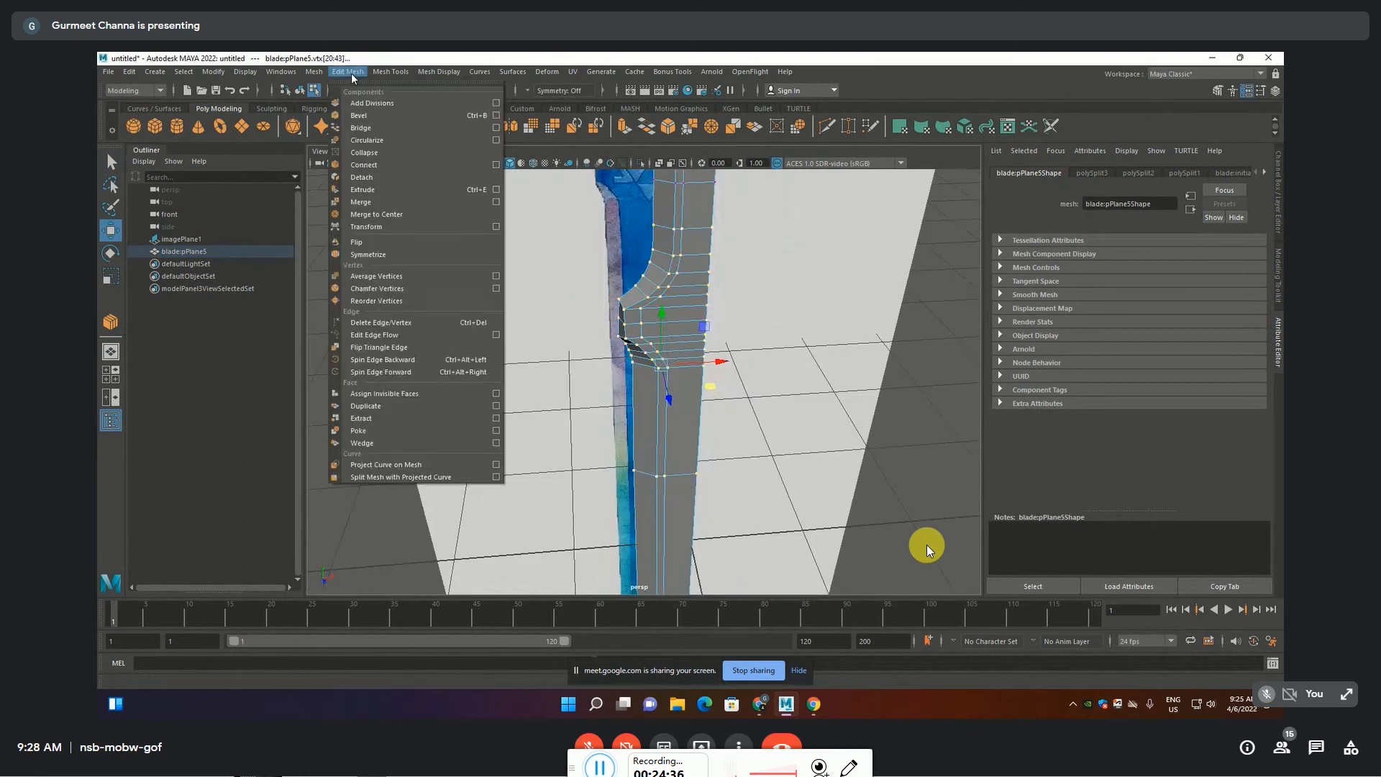
click(360, 202)
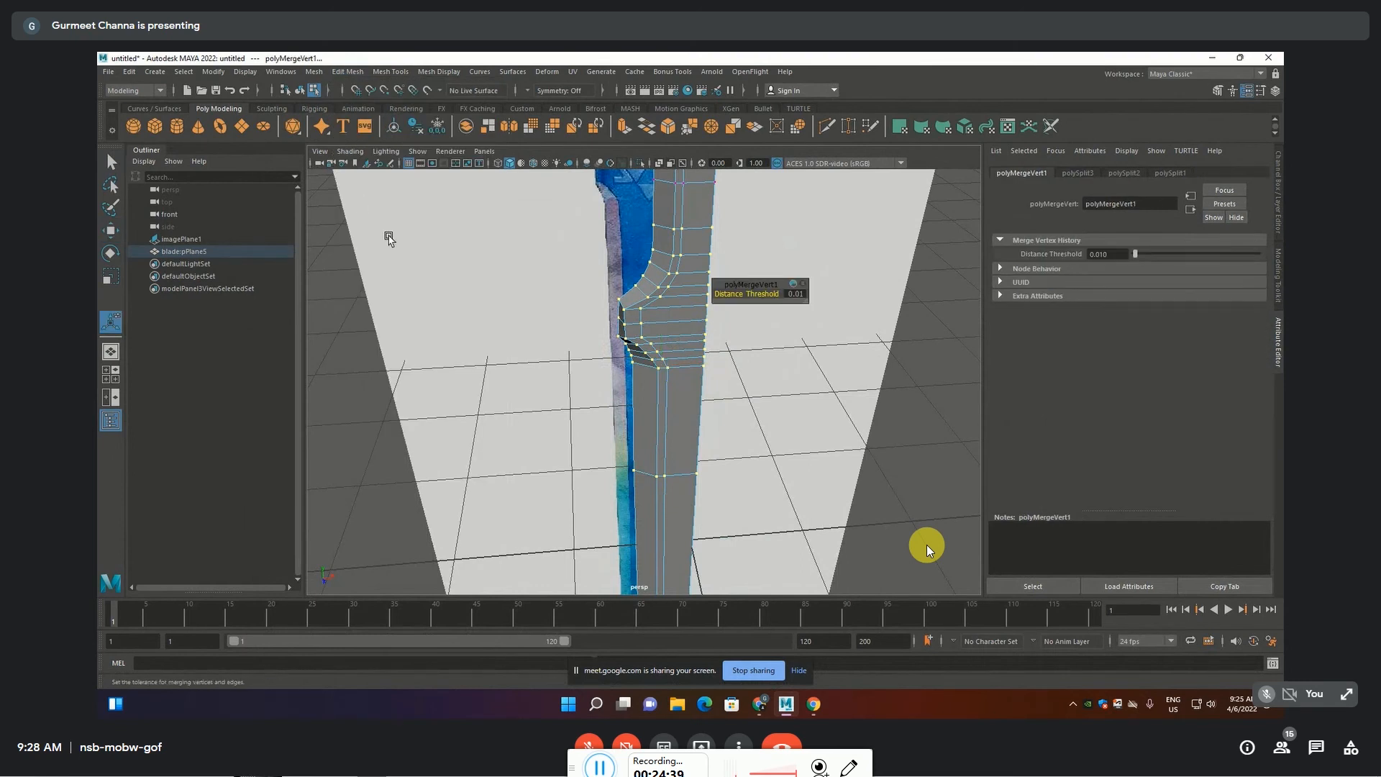
click(899, 508)
Select the vertices along the bevel ridge at the collar's widest part and shift them toward its outer edge
alt+drag(899, 508, 660, 339)
click(726, 329)
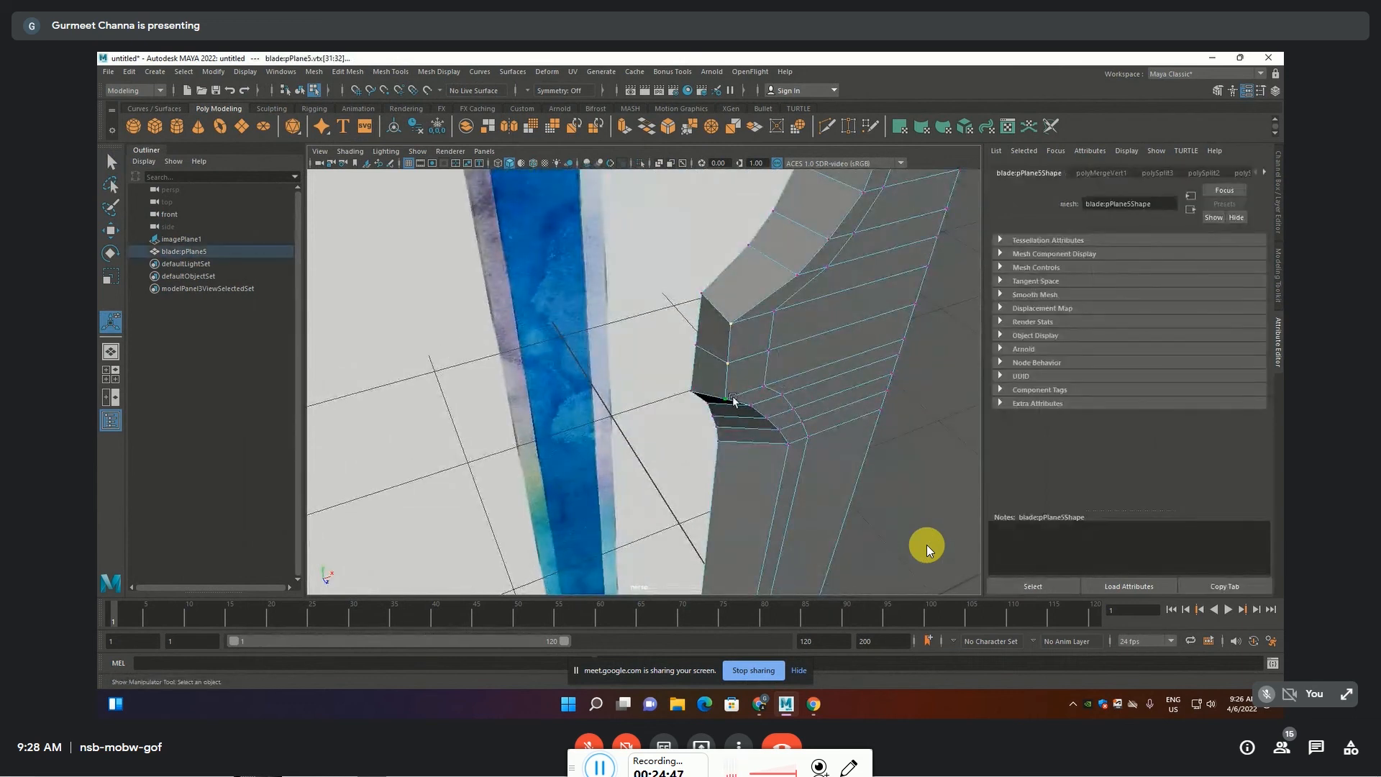
key(w)
drag(740, 386, 703, 268)
Move the ridge vertices on the curve beneath the collar outward so the bevel follows the collar's outline
alt+middle_drag(703, 268, 655, 452)
alt+drag(656, 453, 607, 345)
click(609, 334)
shift+click(636, 365)
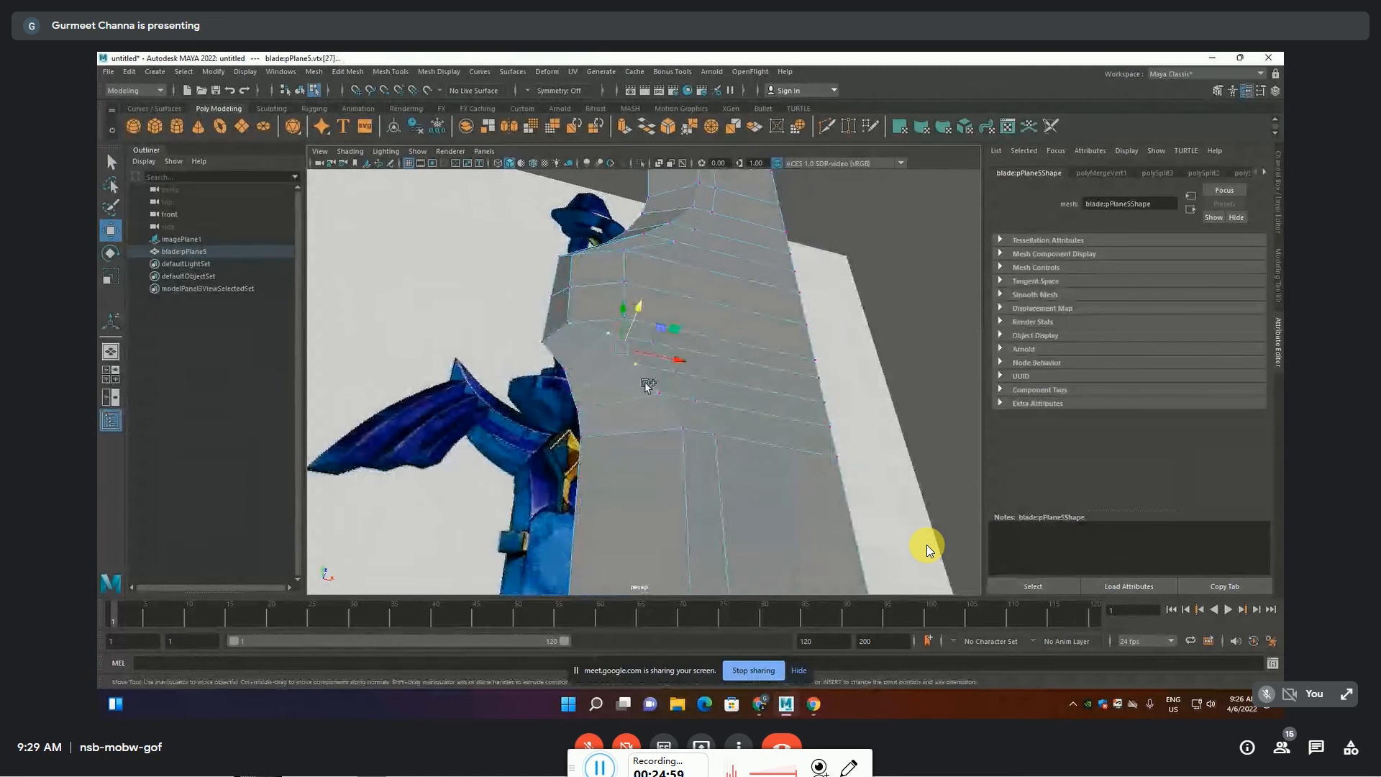
alt+drag(663, 377, 689, 390)
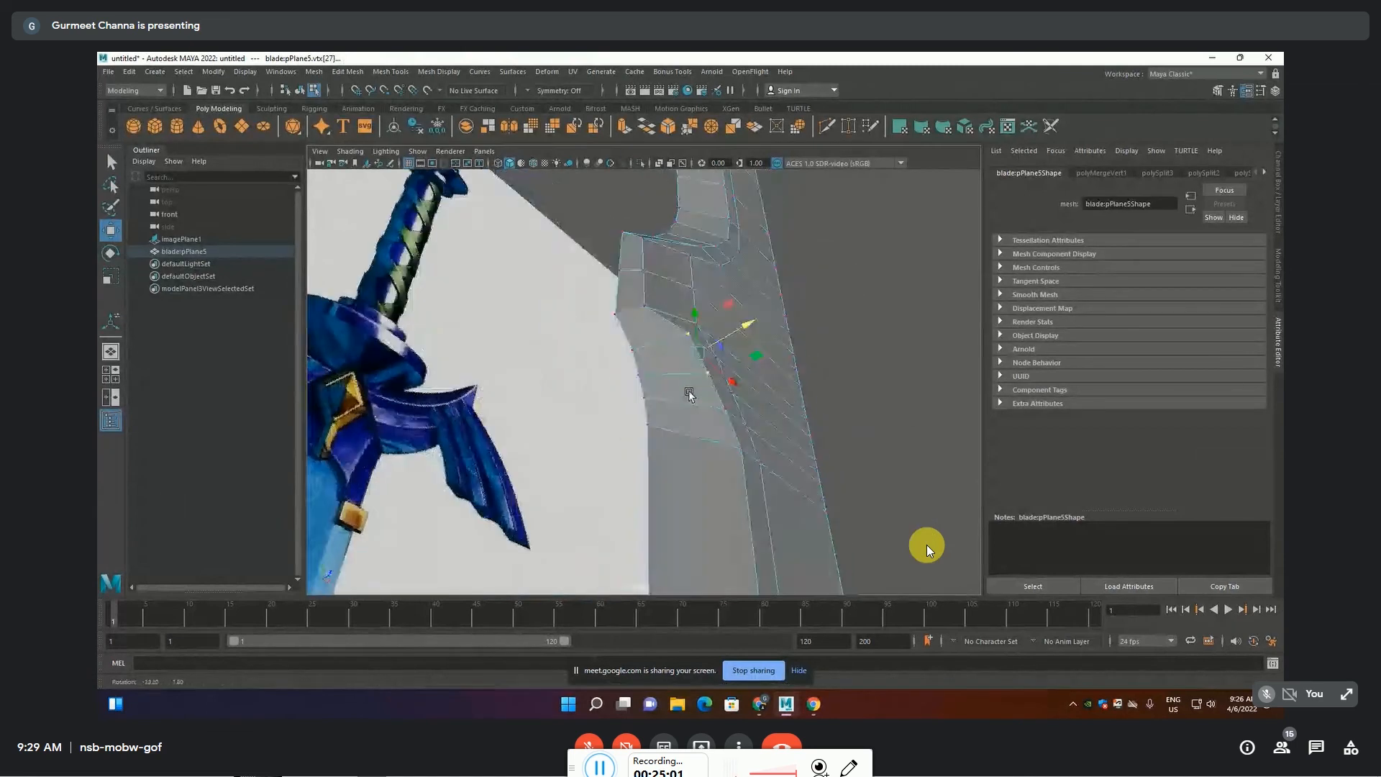
ctrl+shift+drag(718, 341, 692, 325)
click(681, 335)
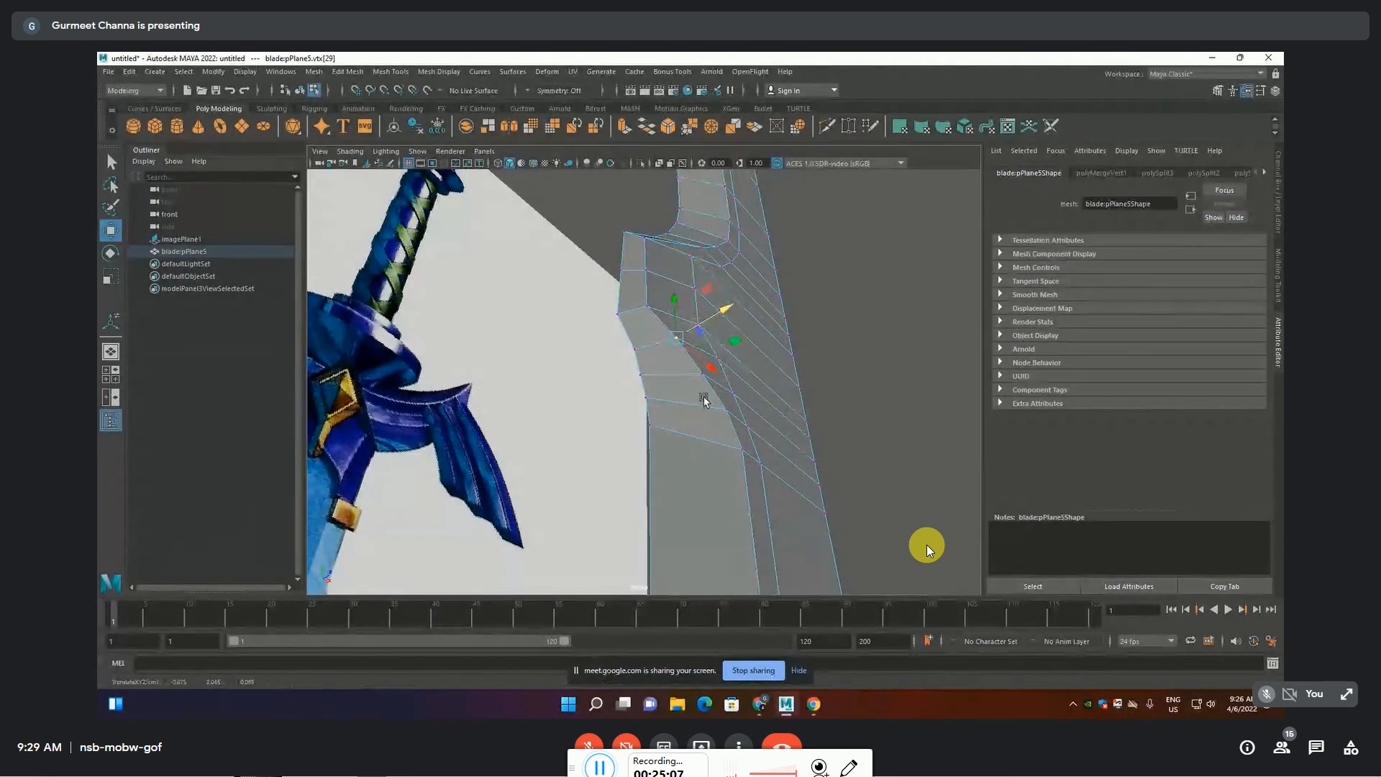
Inspect the reshaped collar in smooth mesh preview and compare the whole half blade with the reference image
alt+drag(633, 373, 545, 300)
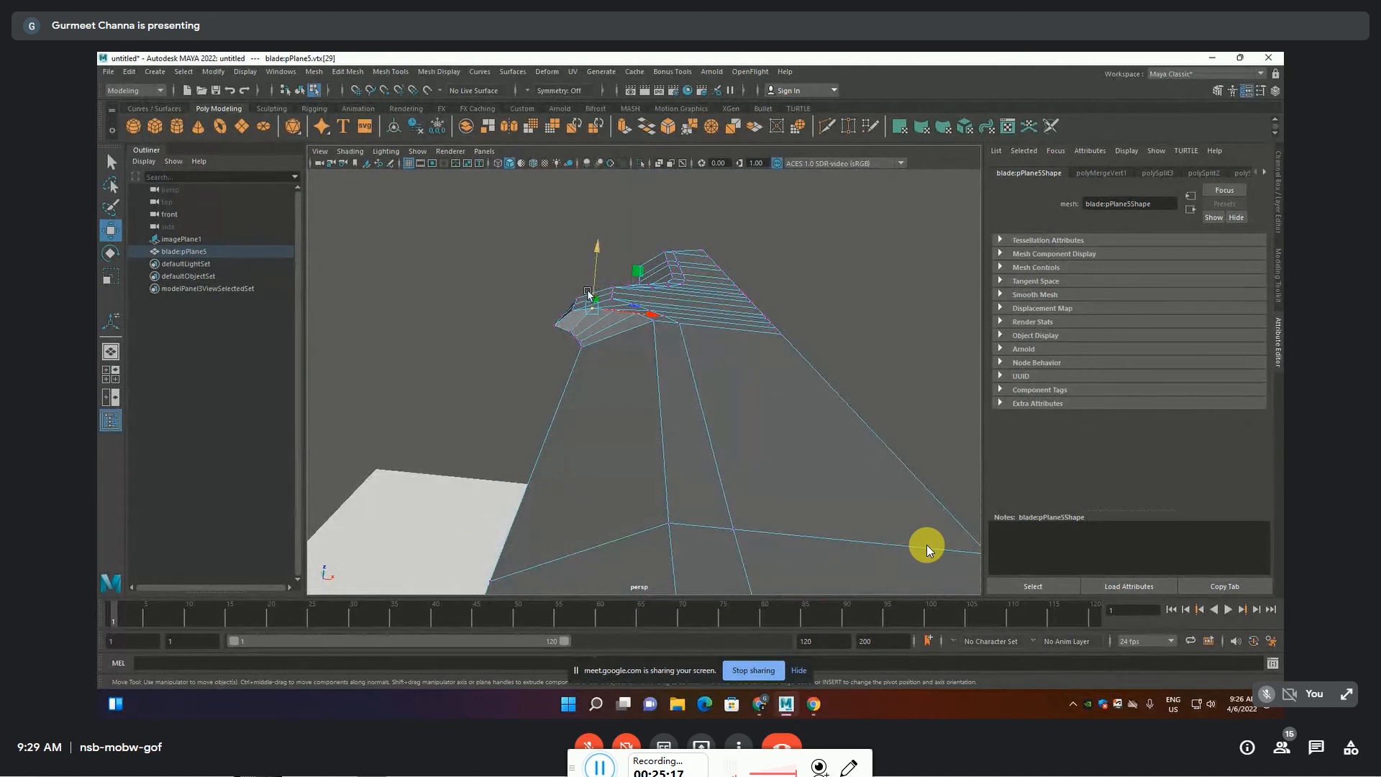
key(3)
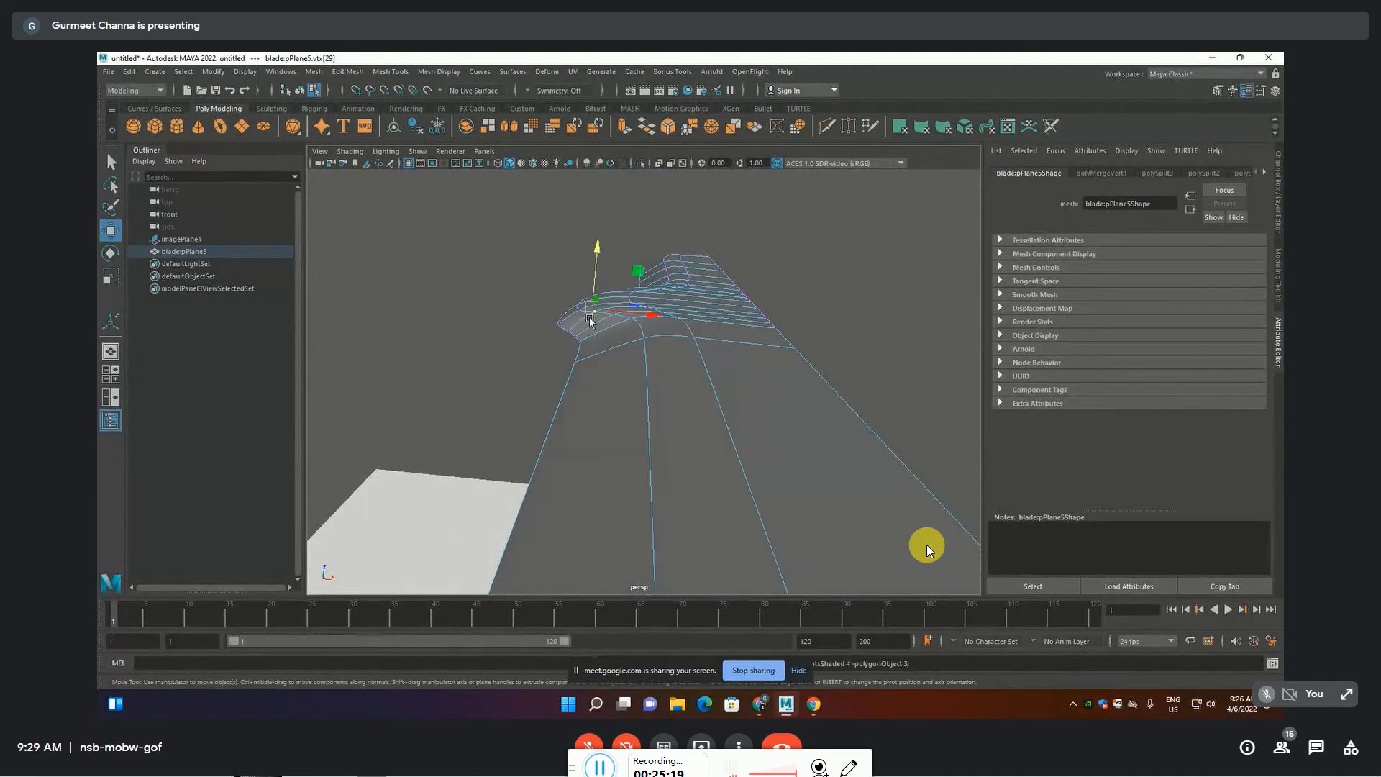
alt+drag(574, 303, 635, 494)
scroll(641, 453, down, 5)
scroll(640, 453, up, 3)
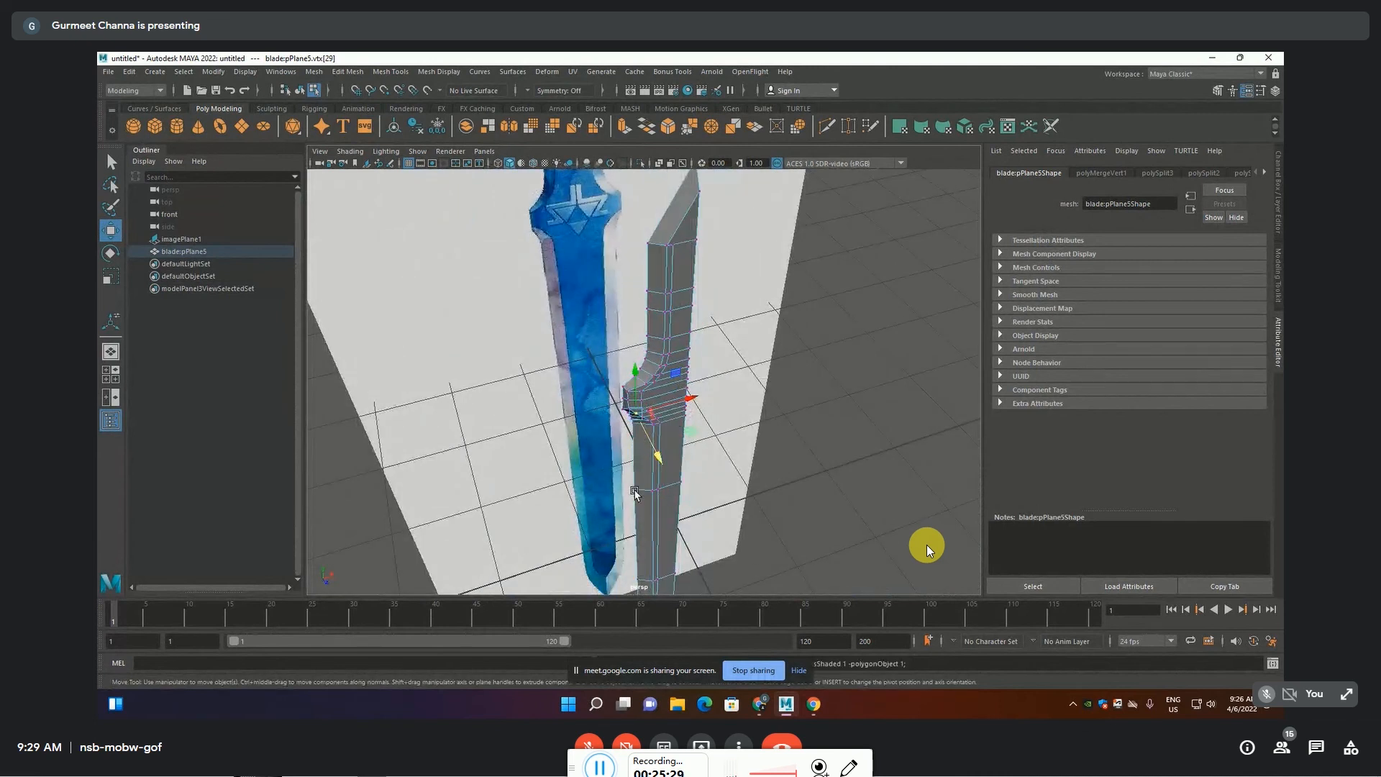
Select the crosswise edges of the outer bevel strip from the blade's upper end down past the collar
alt+drag(743, 403, 712, 416)
key(F10)
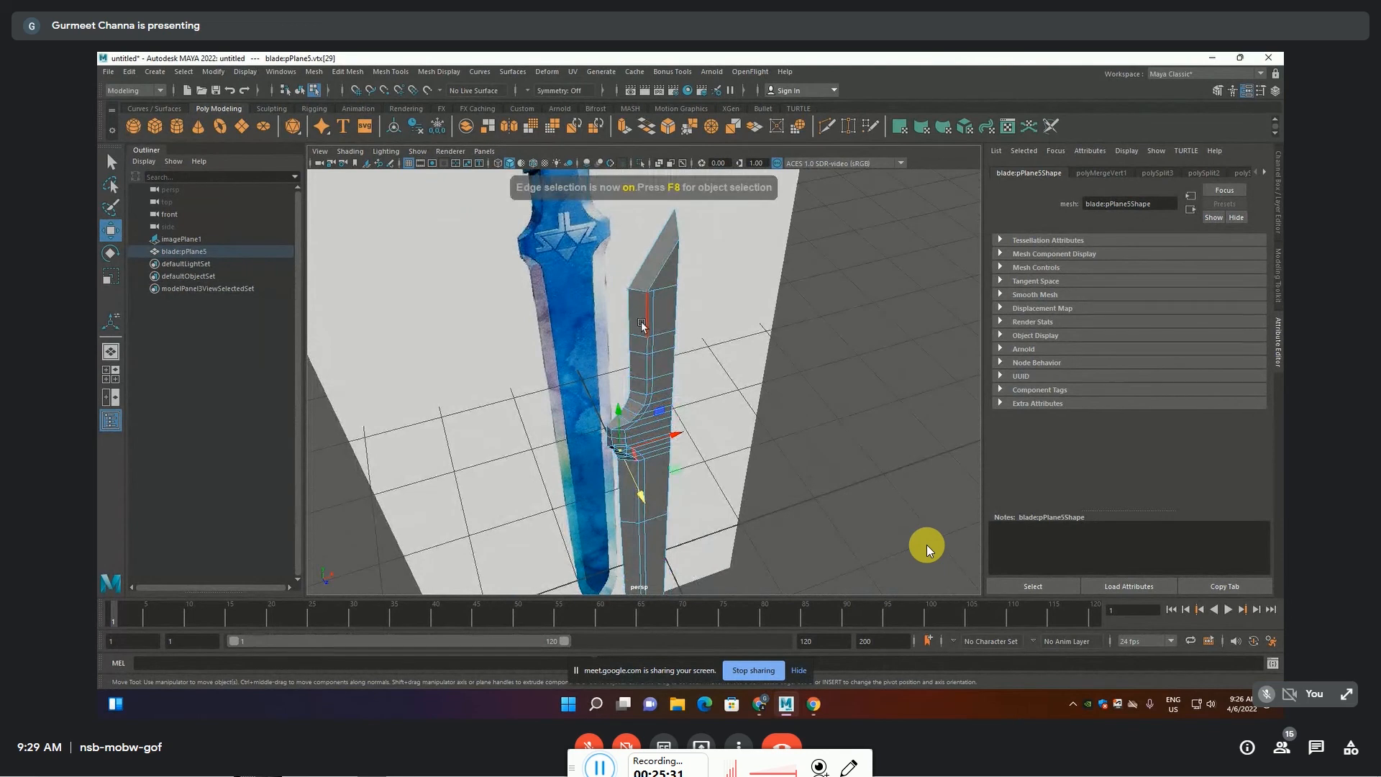
click(637, 289)
shift+double_click(635, 338)
alt+middle_drag(740, 478, 769, 309)
scroll(632, 267, up, 3)
alt+middle_drag(722, 334, 722, 476)
scroll(704, 298, up, 3)
scroll(704, 299, up, 1)
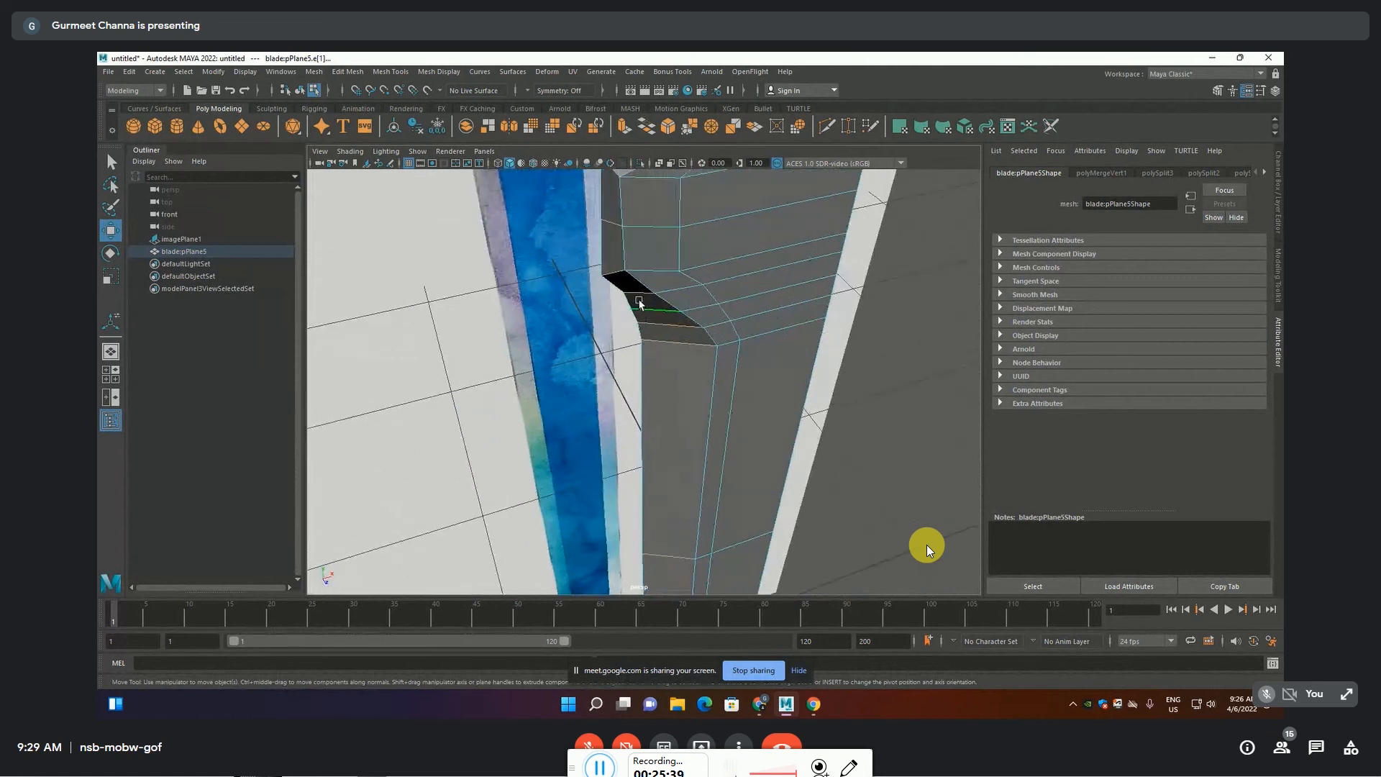
alt+middle_drag(782, 400, 806, 538)
alt+middle_drag(665, 430, 632, 463)
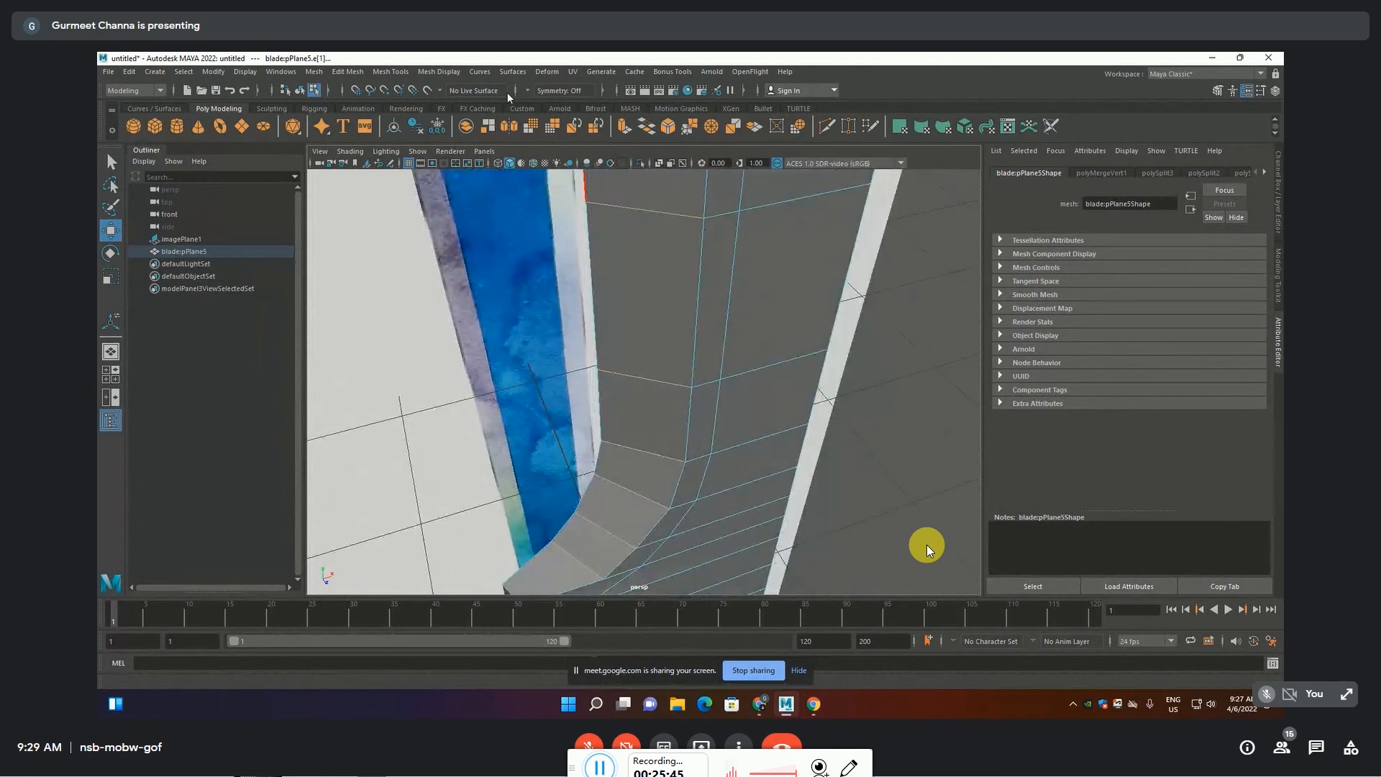
Insert an edge loop along the outer bevel strip, close beside the ridge edge
click(452, 73)
mouse_move(400, 73)
click(414, 164)
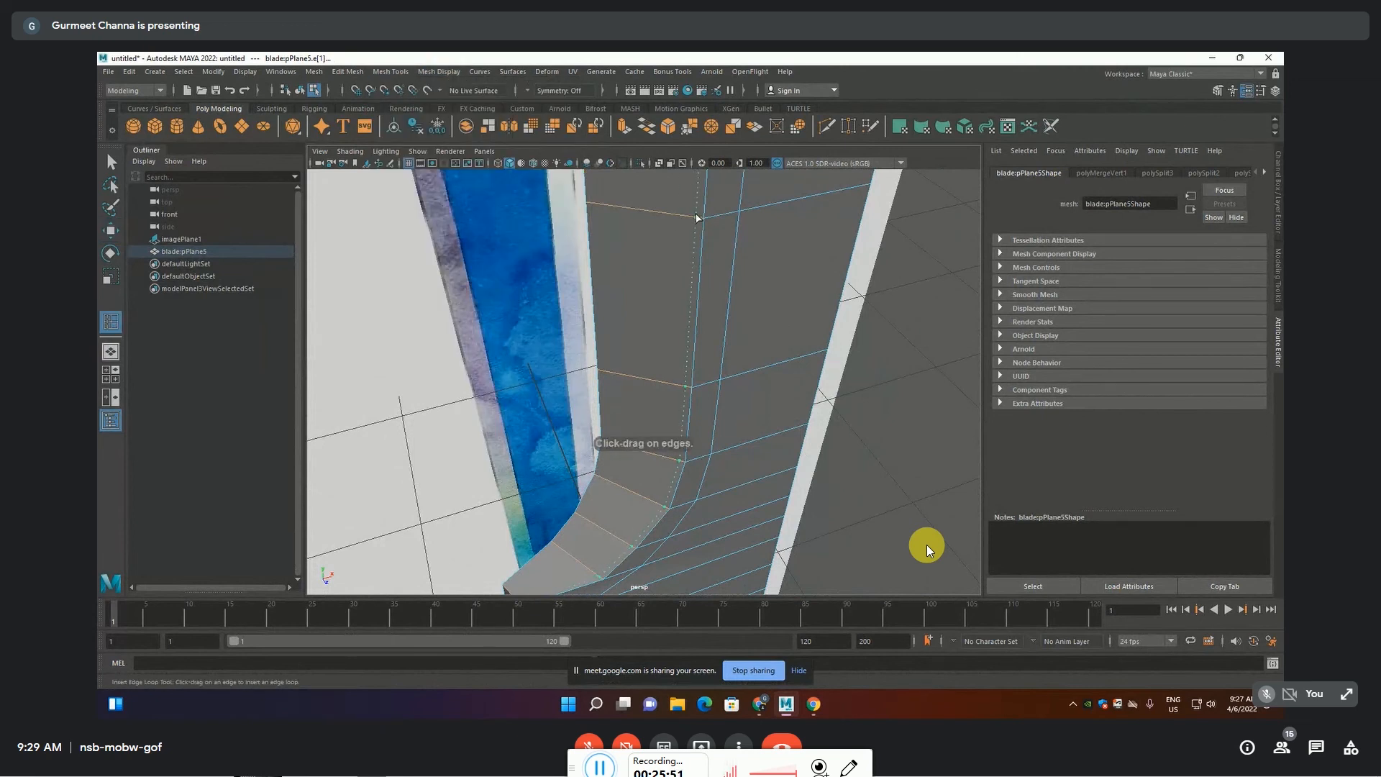
drag(696, 218, 703, 216)
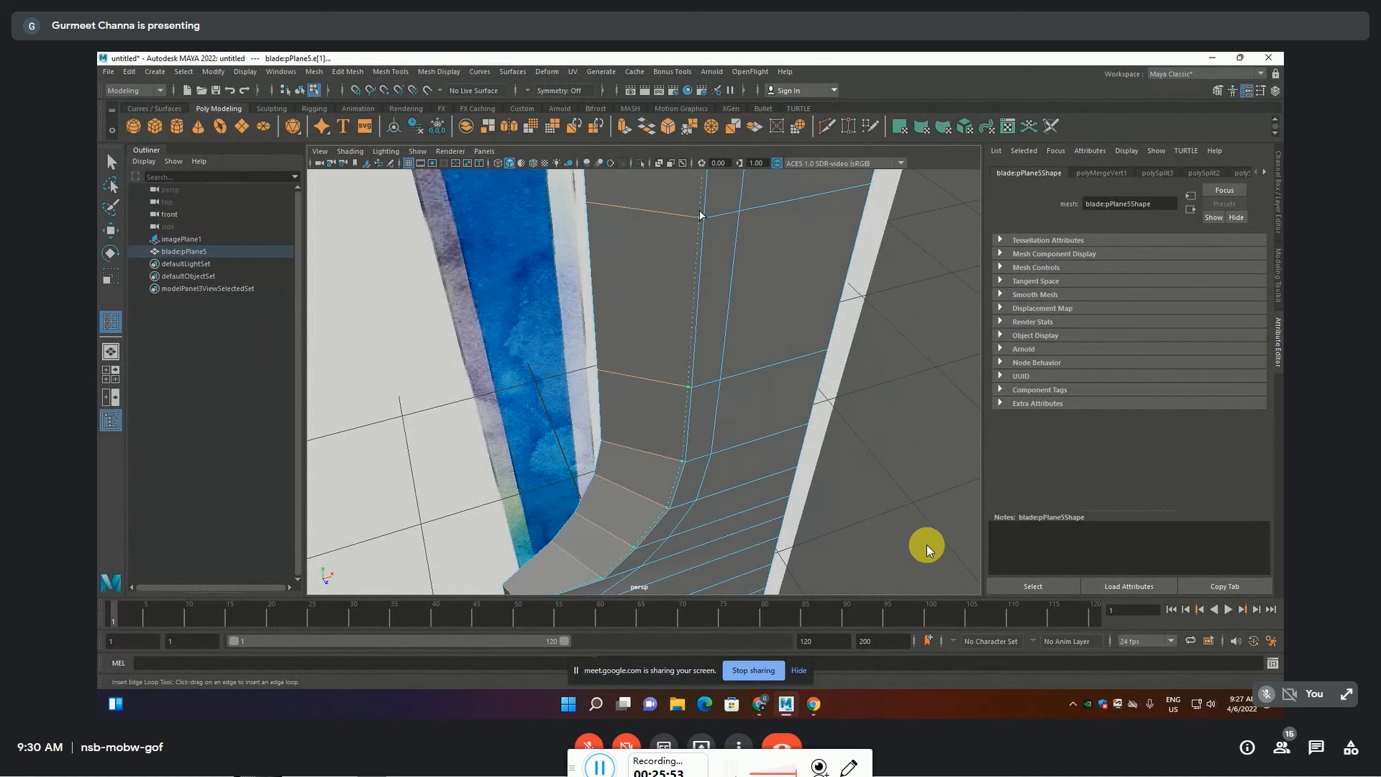
scroll(828, 413, down, 5)
alt+middle_drag(814, 413, 801, 377)
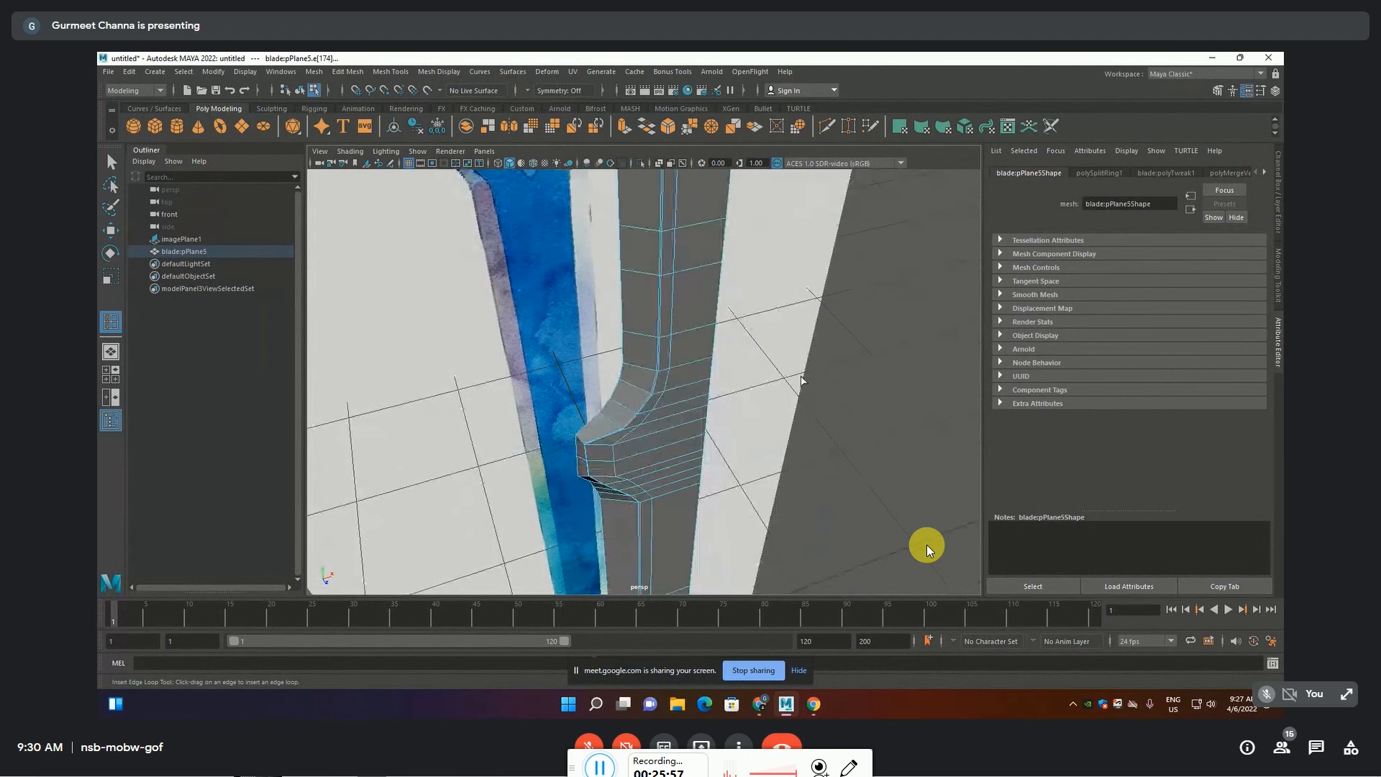
Display the half blade in smooth mesh preview and examine the collar with the new edge loop
key(F8)
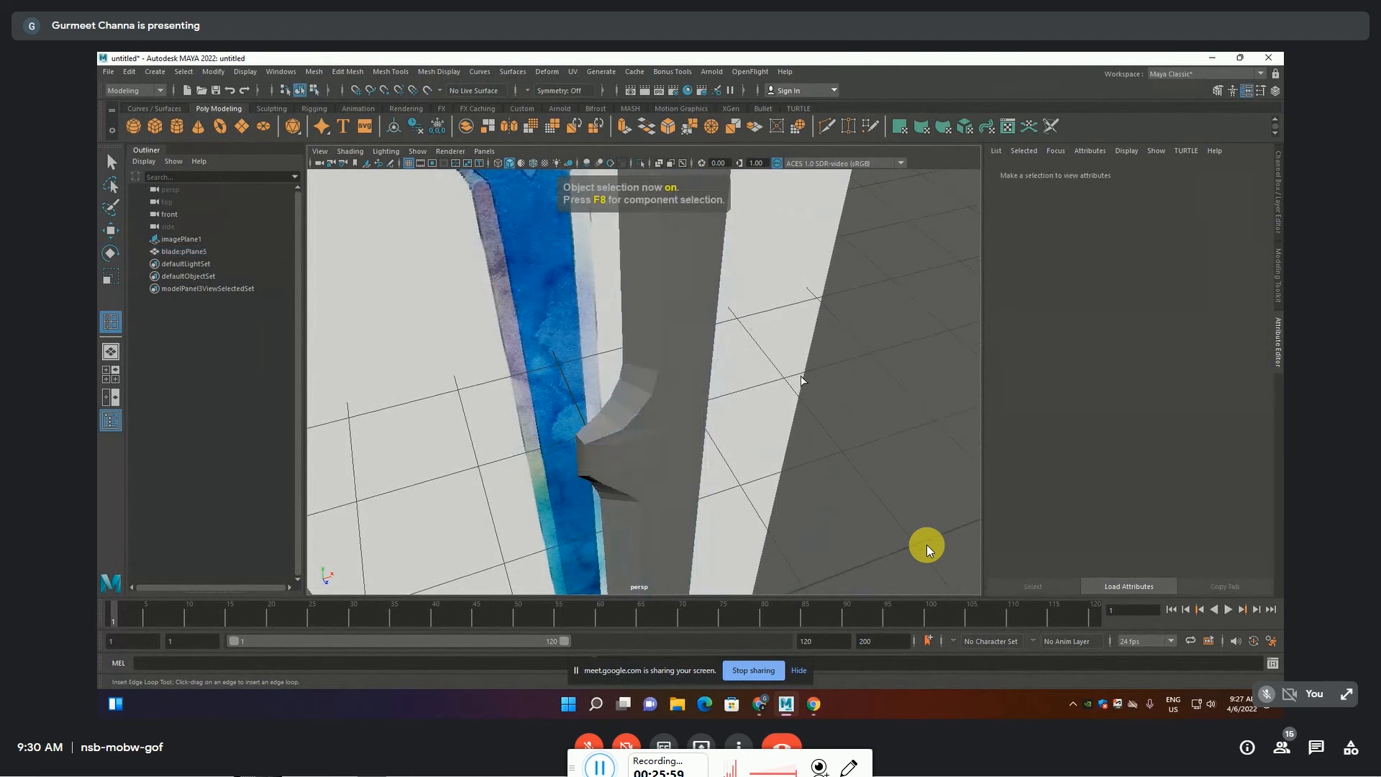
key(q)
click(686, 407)
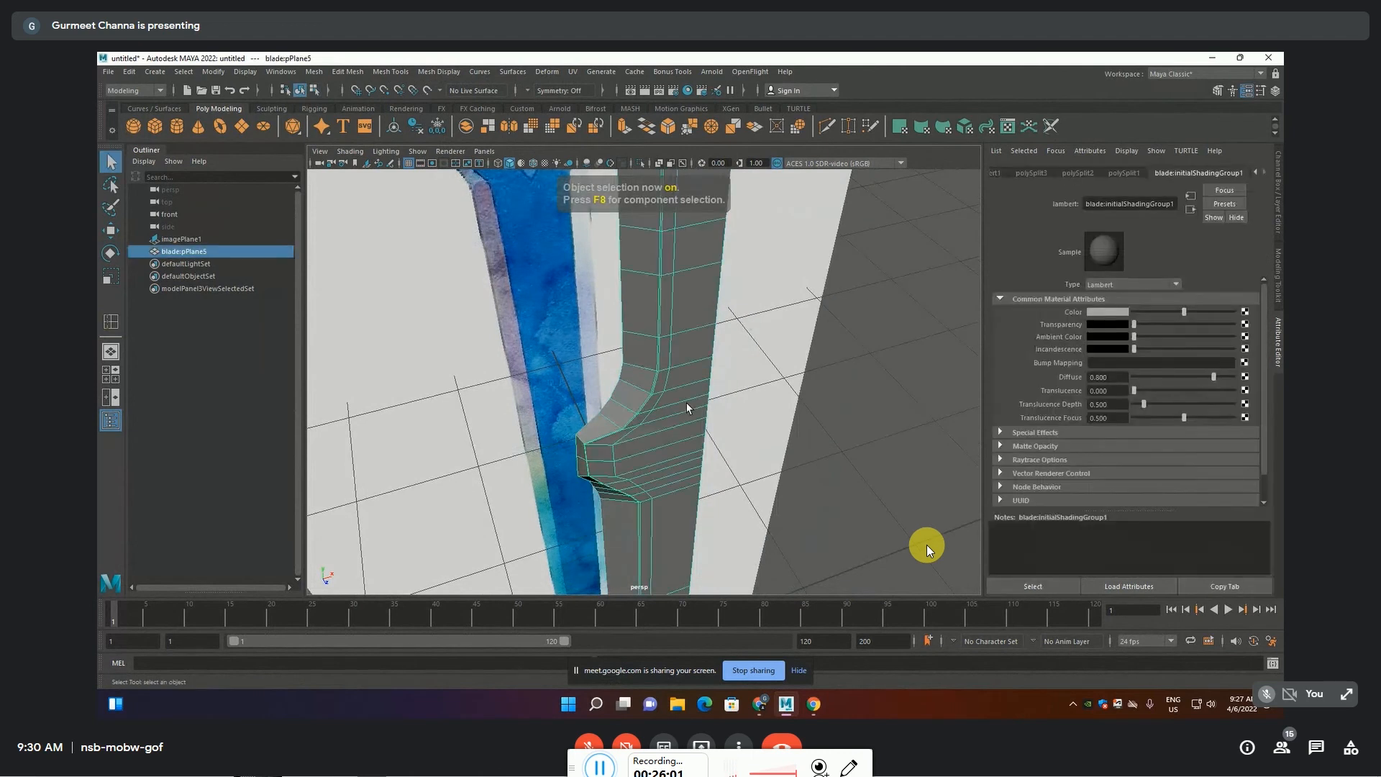
key(3)
click(842, 472)
alt+drag(720, 447, 621, 399)
Reposition the paired ridge vertices on the curve above the collar's protrusion so the bevel follows the outline
click(667, 438)
key(F10)
key(F9)
click(597, 388)
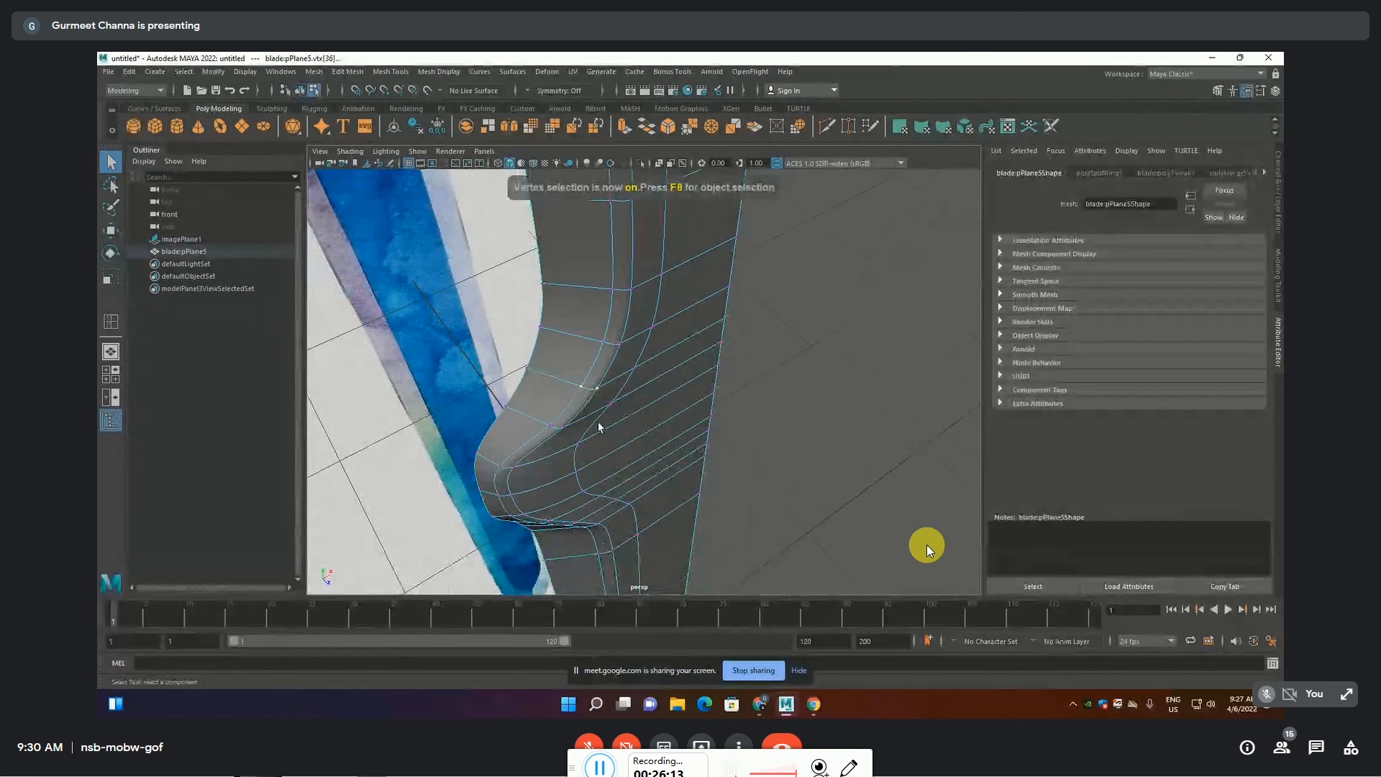
key(w)
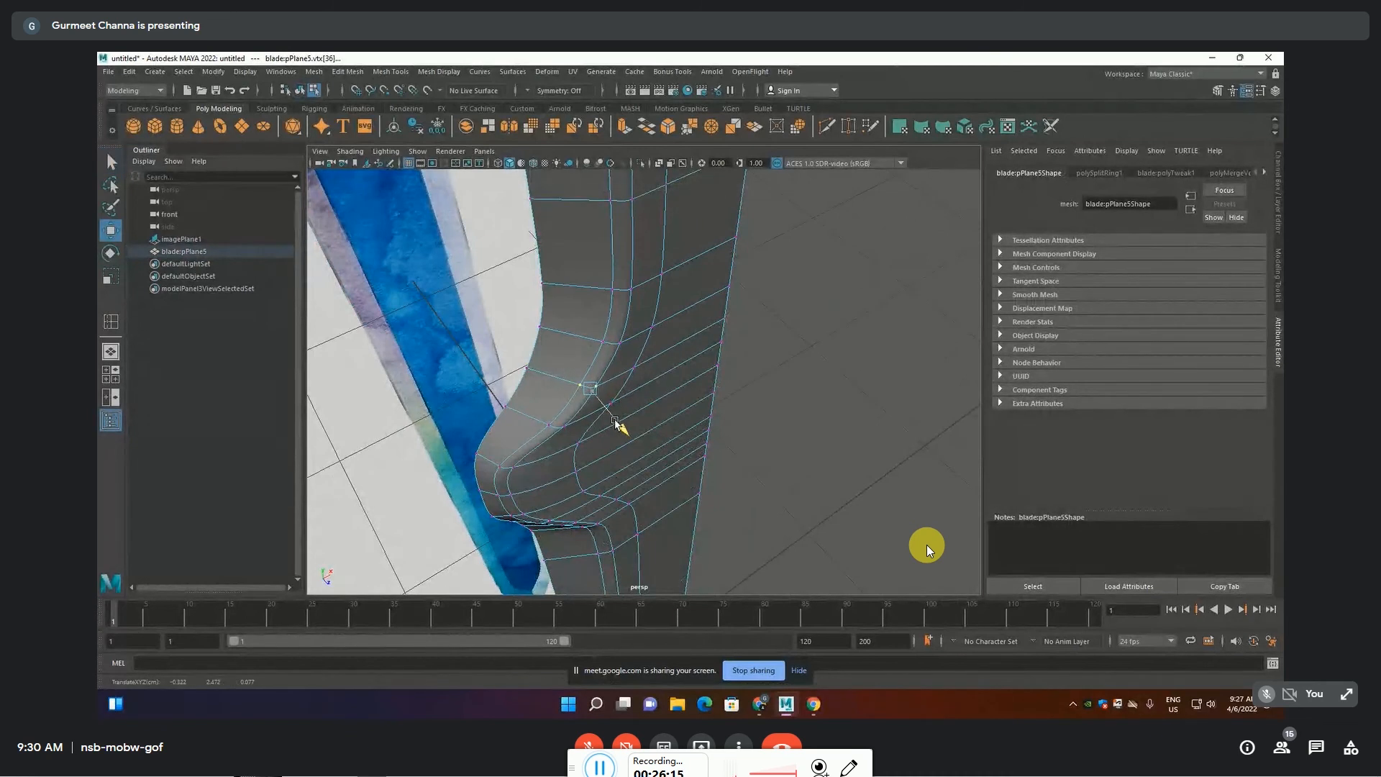
key(1)
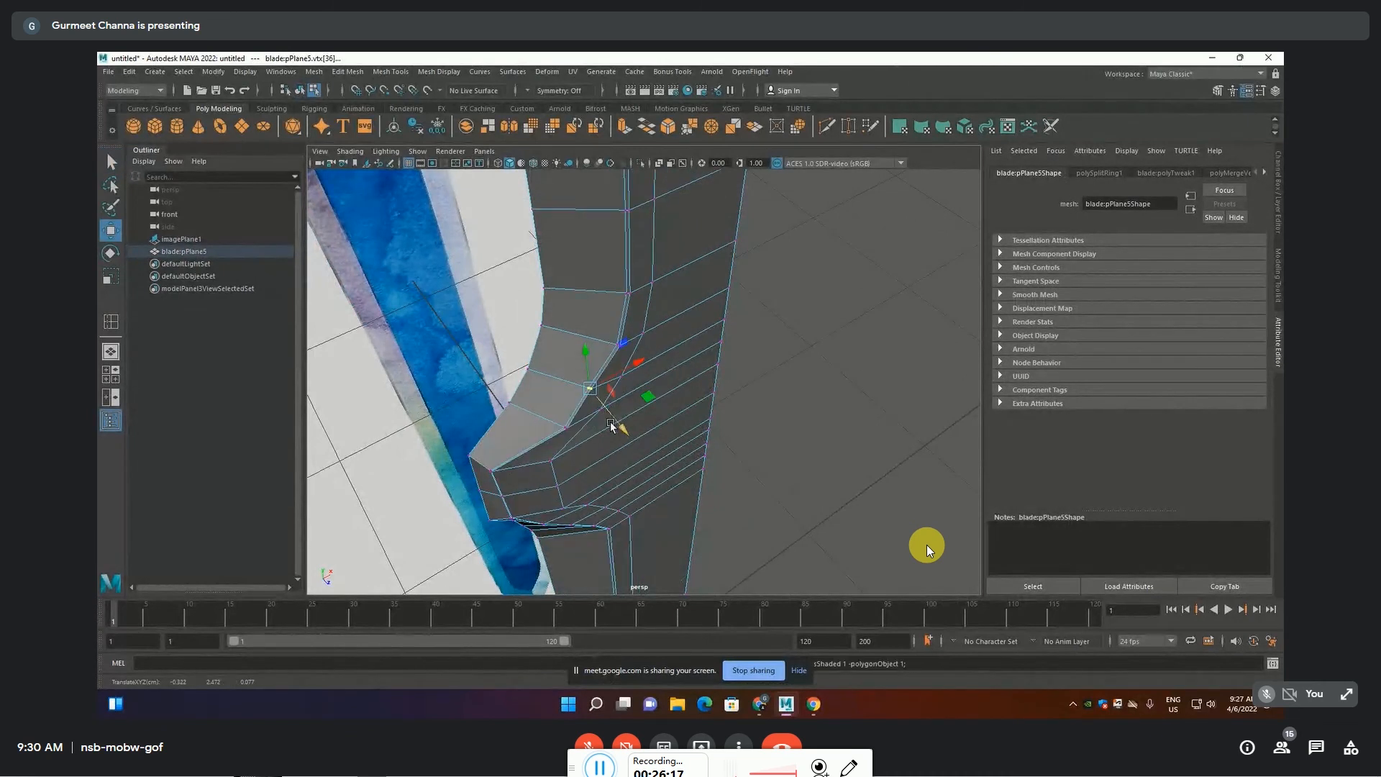
click(566, 425)
drag(582, 447, 633, 323)
click(644, 255)
Nudge the ridge vertices at the collar's protrusion slightly inward, checking the shape in smooth mesh preview
key(3)
click(614, 389)
alt+drag(614, 391, 616, 489)
click(540, 491)
drag(572, 502, 581, 495)
click(644, 480)
scroll(645, 479, down, 2)
alt+drag(644, 473, 643, 410)
alt+middle_drag(643, 410, 656, 506)
alt+drag(655, 506, 653, 450)
key(1)
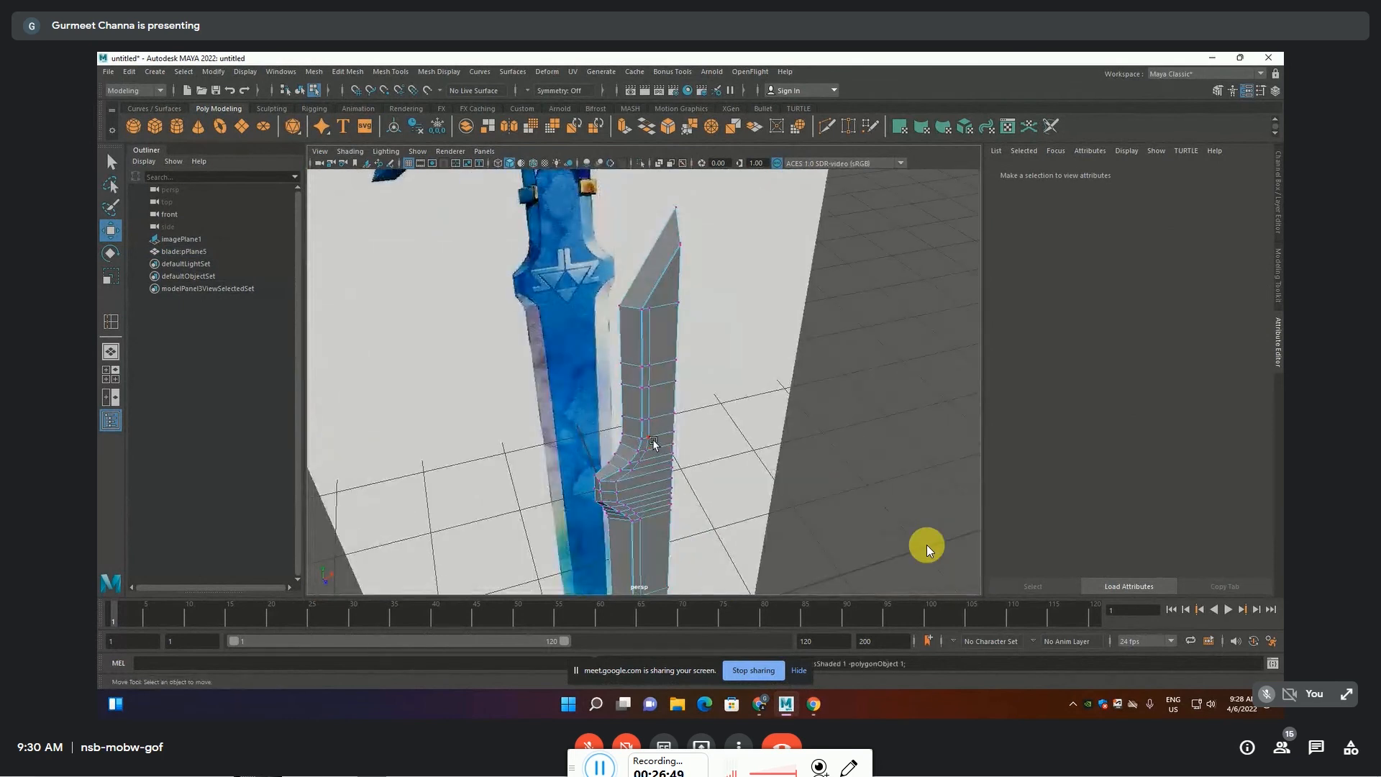
Cut an edge with Multi-Cut from the loop's end at the upper taper to the blade's centre edge, parallel to the slanted ridge
scroll(673, 394, up, 3)
alt+middle_drag(673, 395, 592, 465)
scroll(592, 465, up, 5)
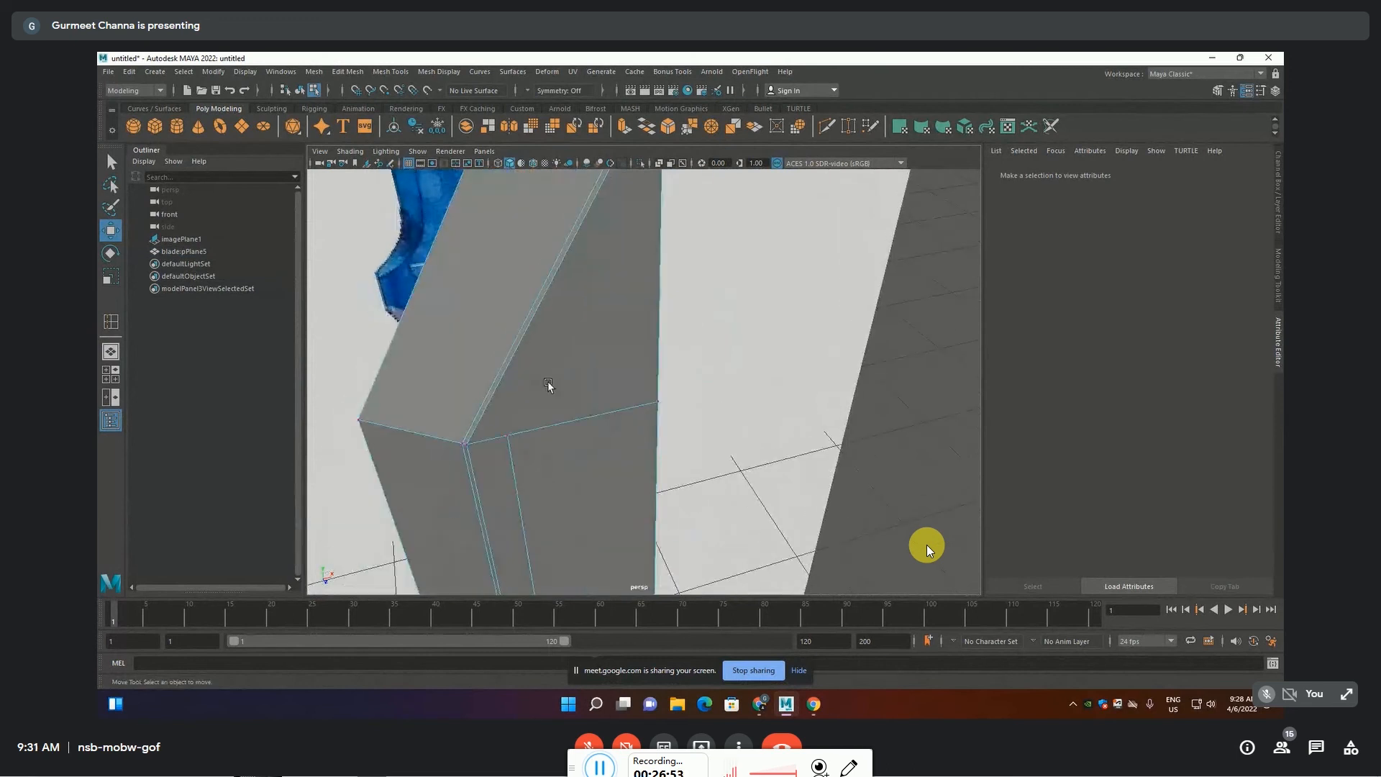
alt+middle_drag(547, 381, 536, 452)
click(390, 72)
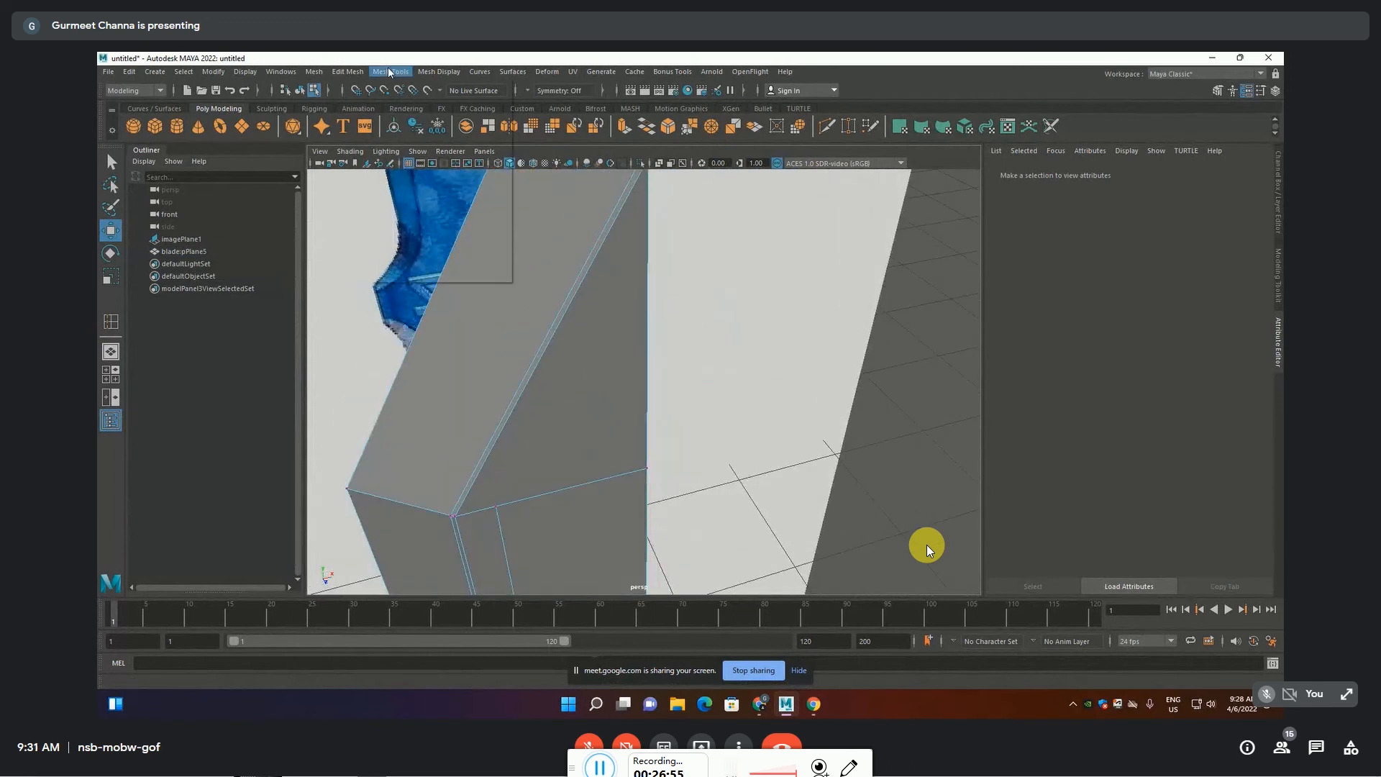
click(406, 189)
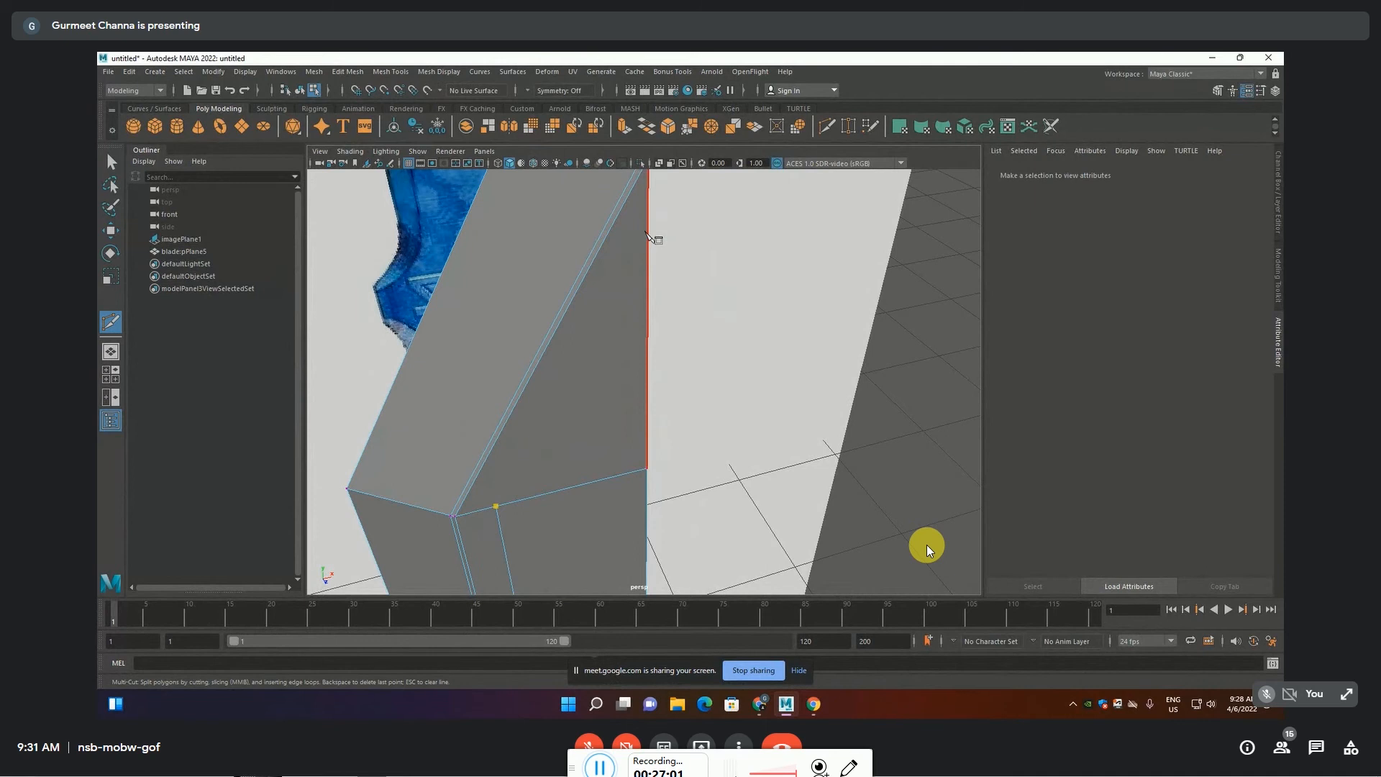
click(648, 234)
key(Return)
Cut a matching edge from the loop's end near the blade's tip to the centre edge, parallel to the ridge
scroll(630, 411, down, 3)
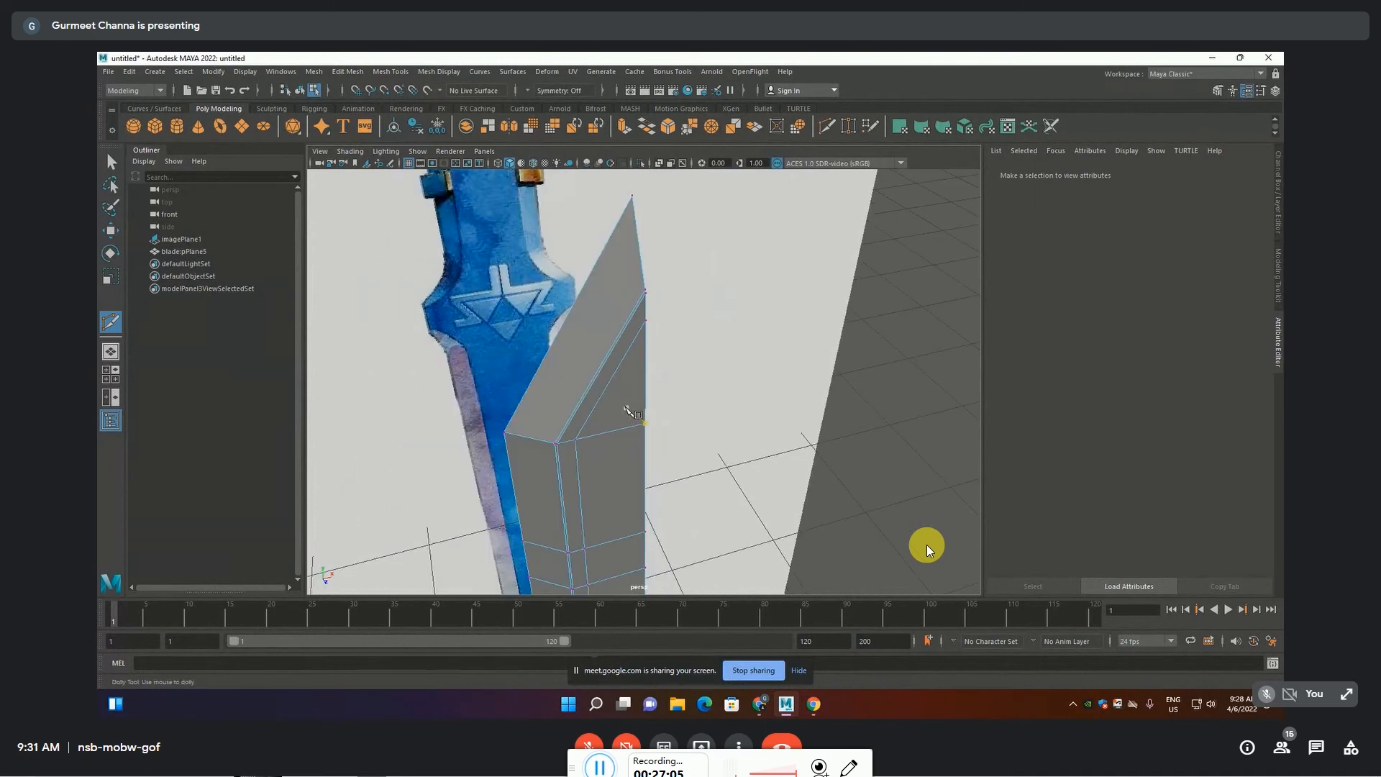
scroll(625, 407, down, 3)
alt+middle_drag(624, 407, 588, 180)
alt+middle_drag(593, 565, 593, 513)
scroll(594, 513, up, 1)
scroll(593, 513, up, 1)
alt+middle_drag(600, 326, 602, 290)
scroll(611, 521, up, 5)
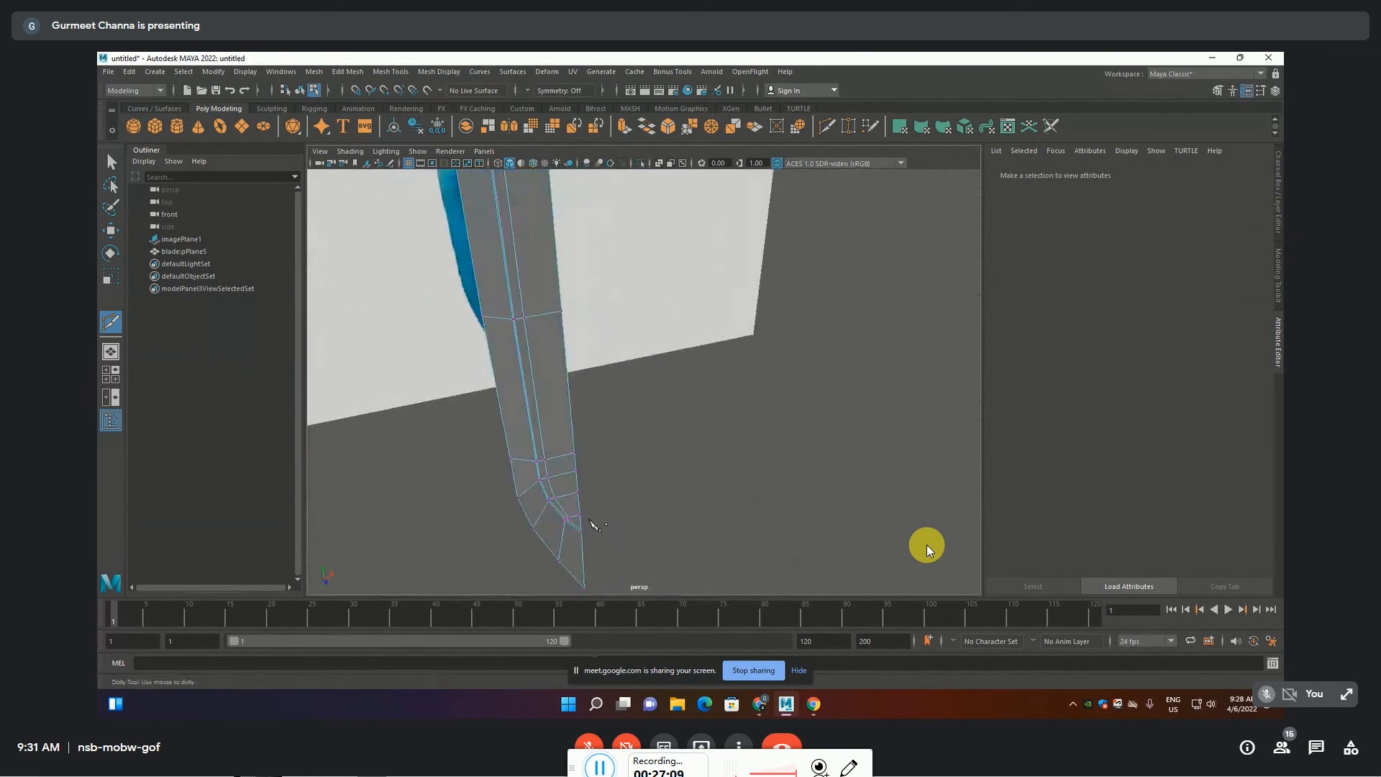
scroll(556, 550, down, 5)
scroll(630, 469, up, 3)
scroll(572, 366, up, 2)
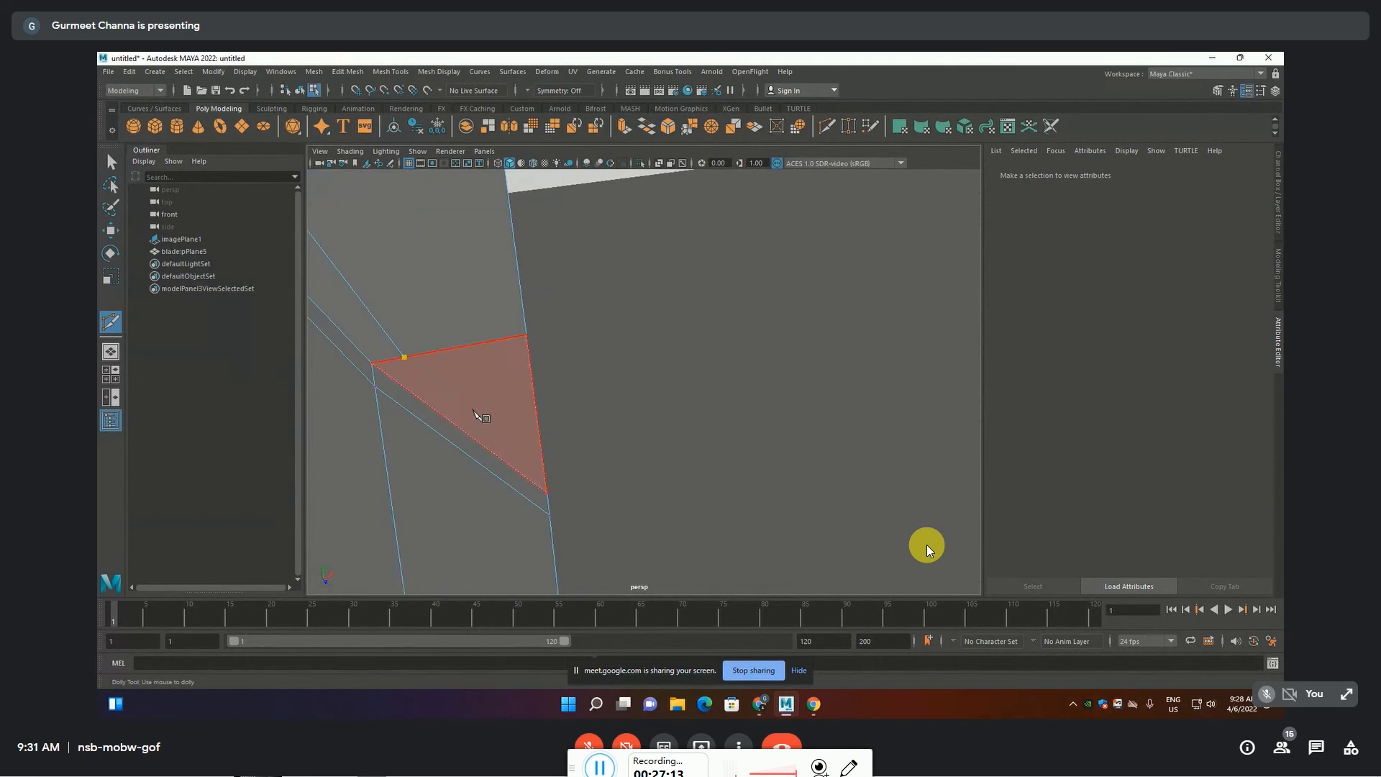
click(542, 456)
key(Return)
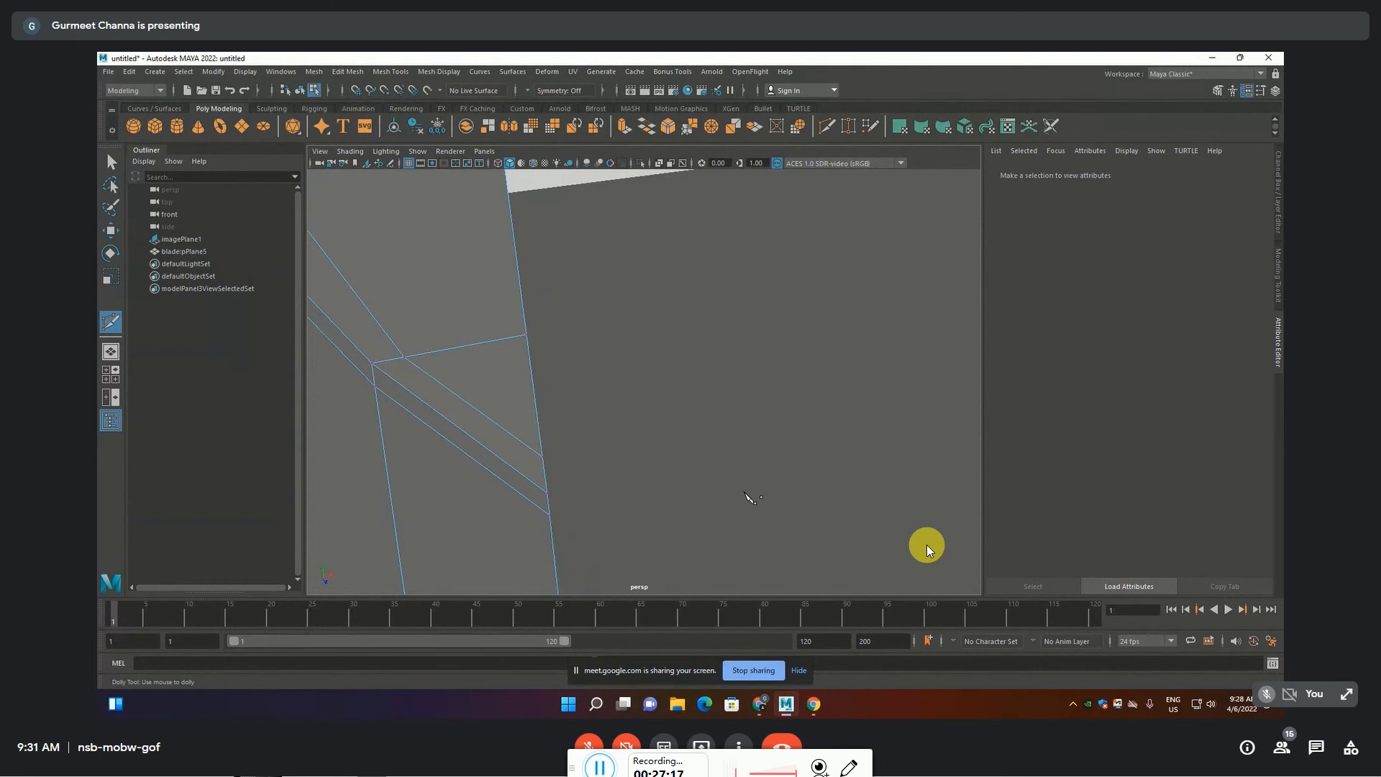
Finish cutting, select the whole half blade and display it in smooth mesh preview
scroll(720, 482, down, 10)
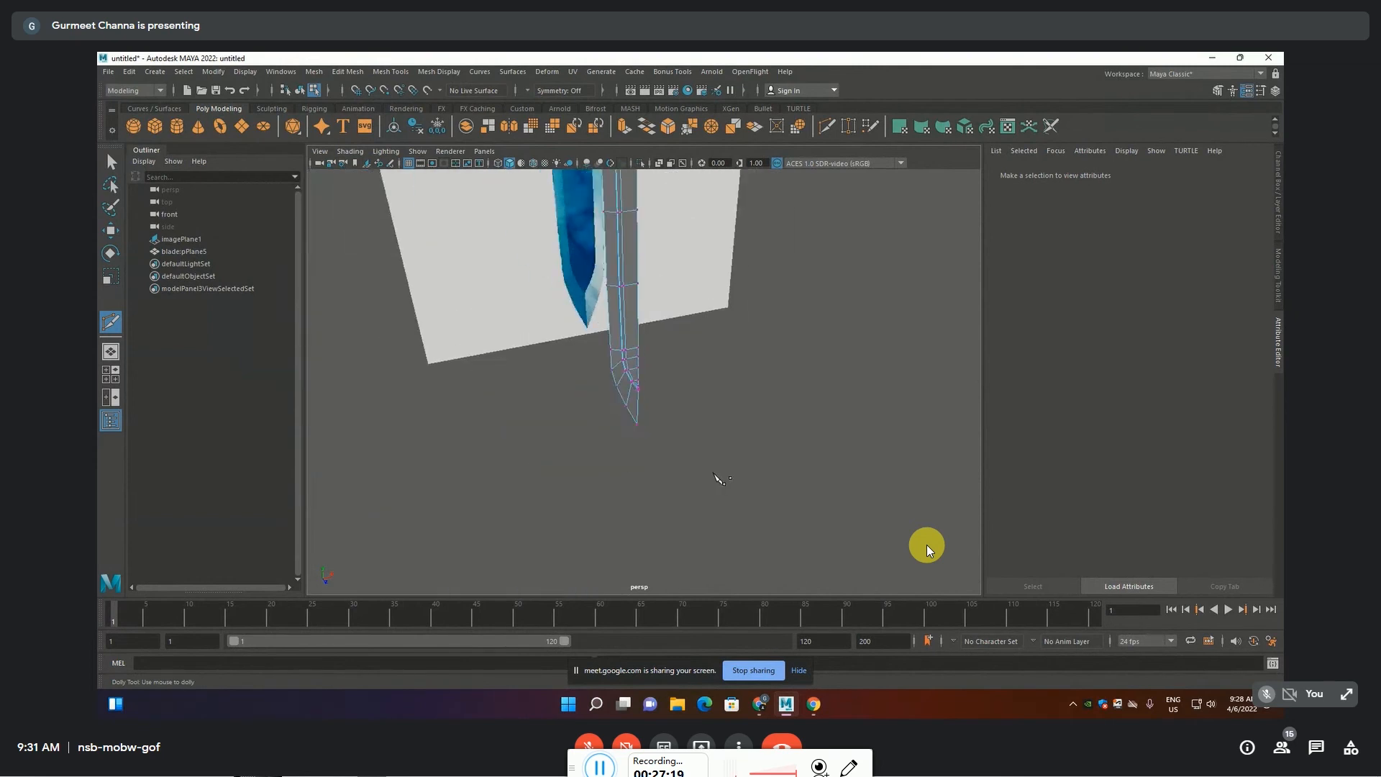
alt+middle_drag(679, 324, 687, 471)
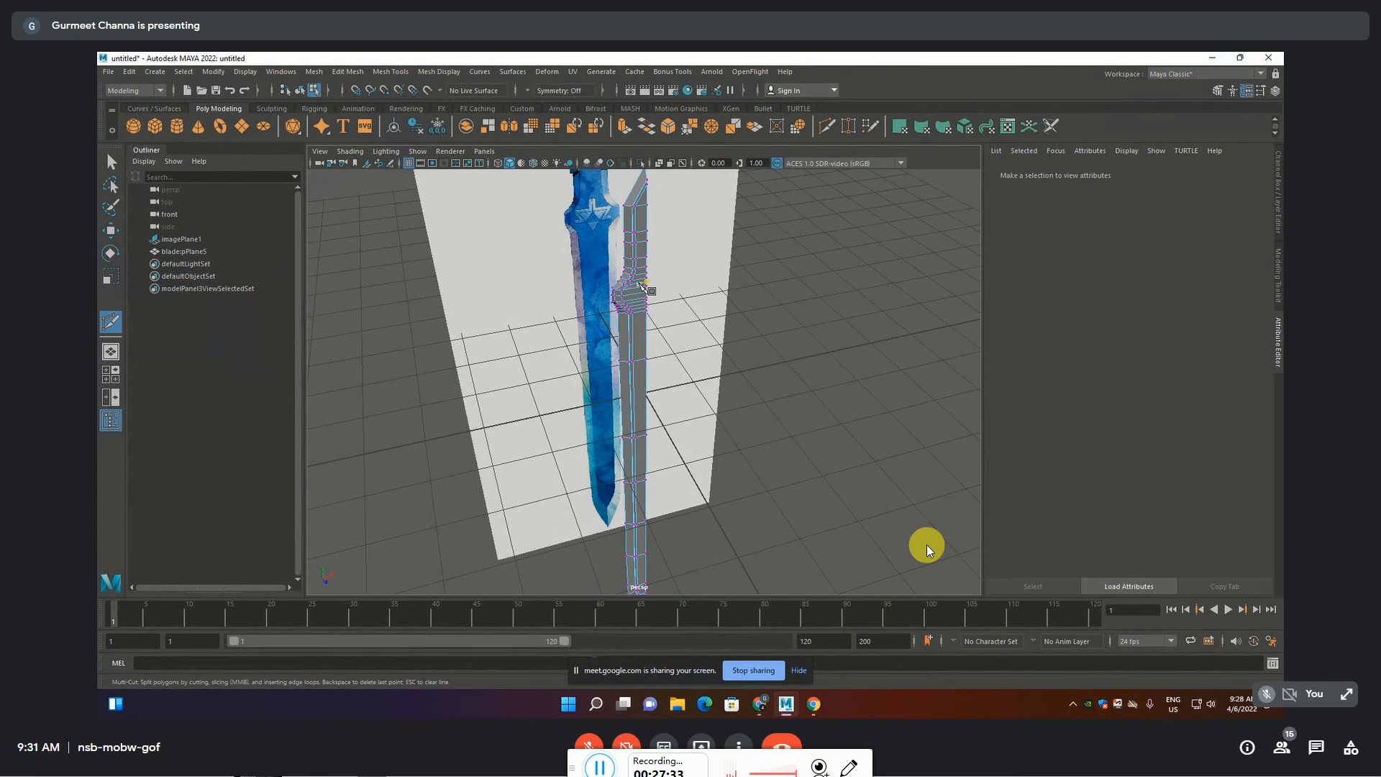
key(q)
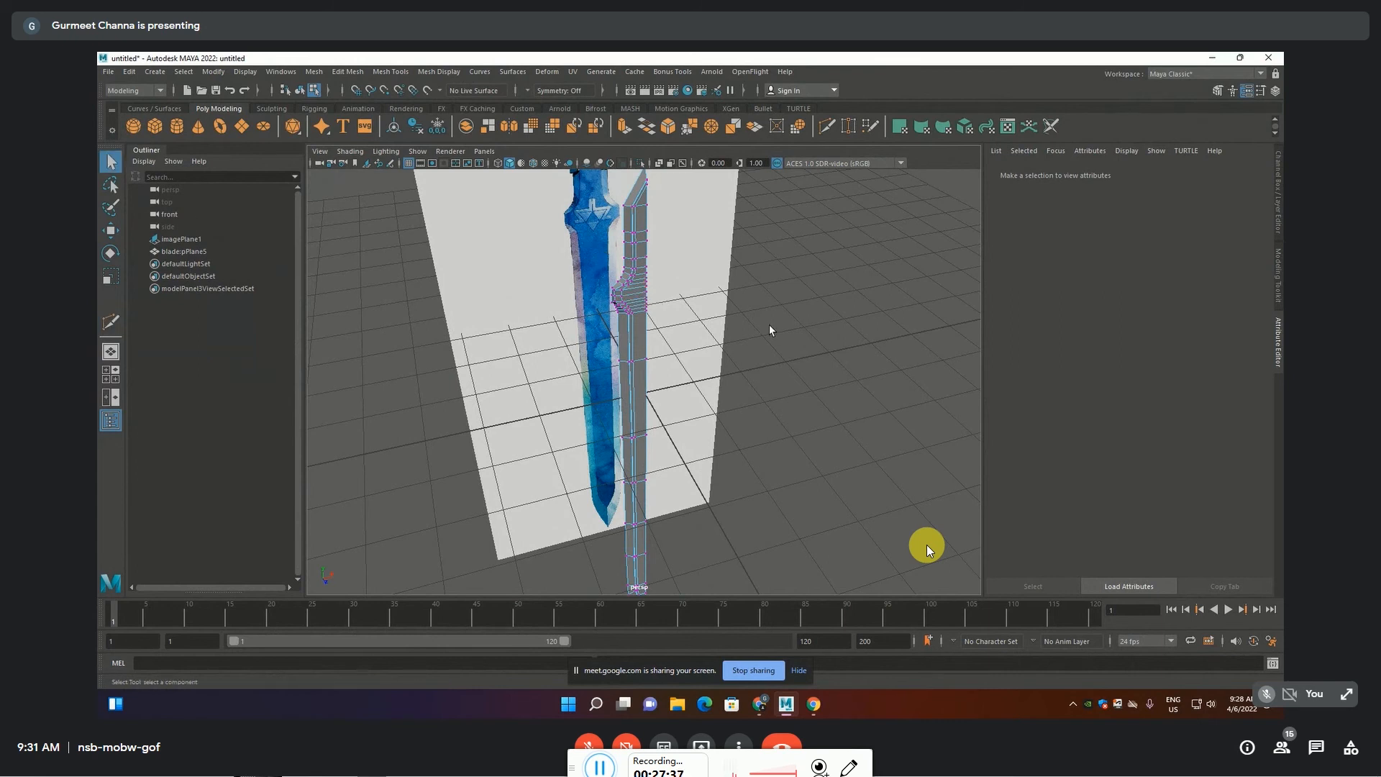
key(F8)
click(632, 286)
scroll(627, 305, up, 2)
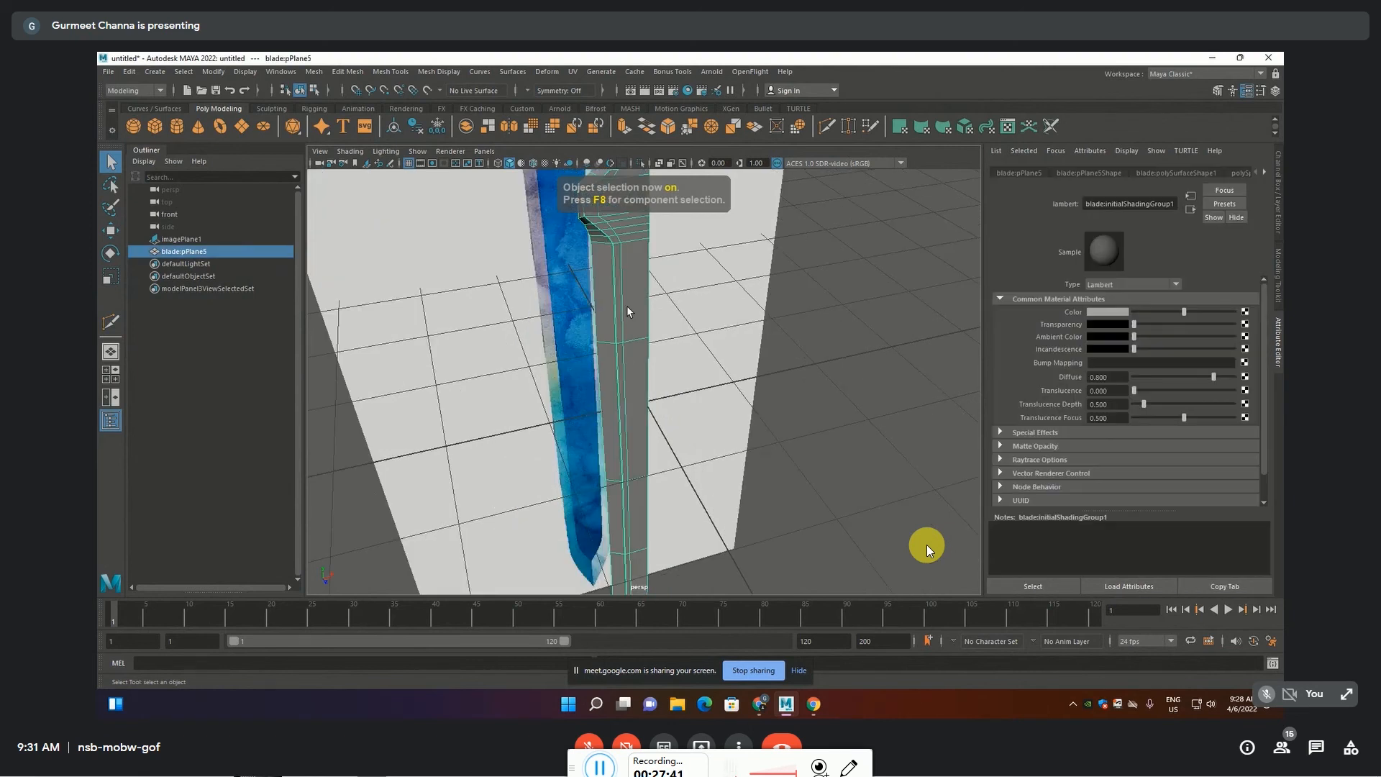
scroll(627, 305, down, 3)
alt+middle_drag(630, 352, 658, 269)
scroll(658, 269, down, 2)
alt+middle_drag(633, 447, 634, 408)
scroll(665, 484, up, 4)
key(3)
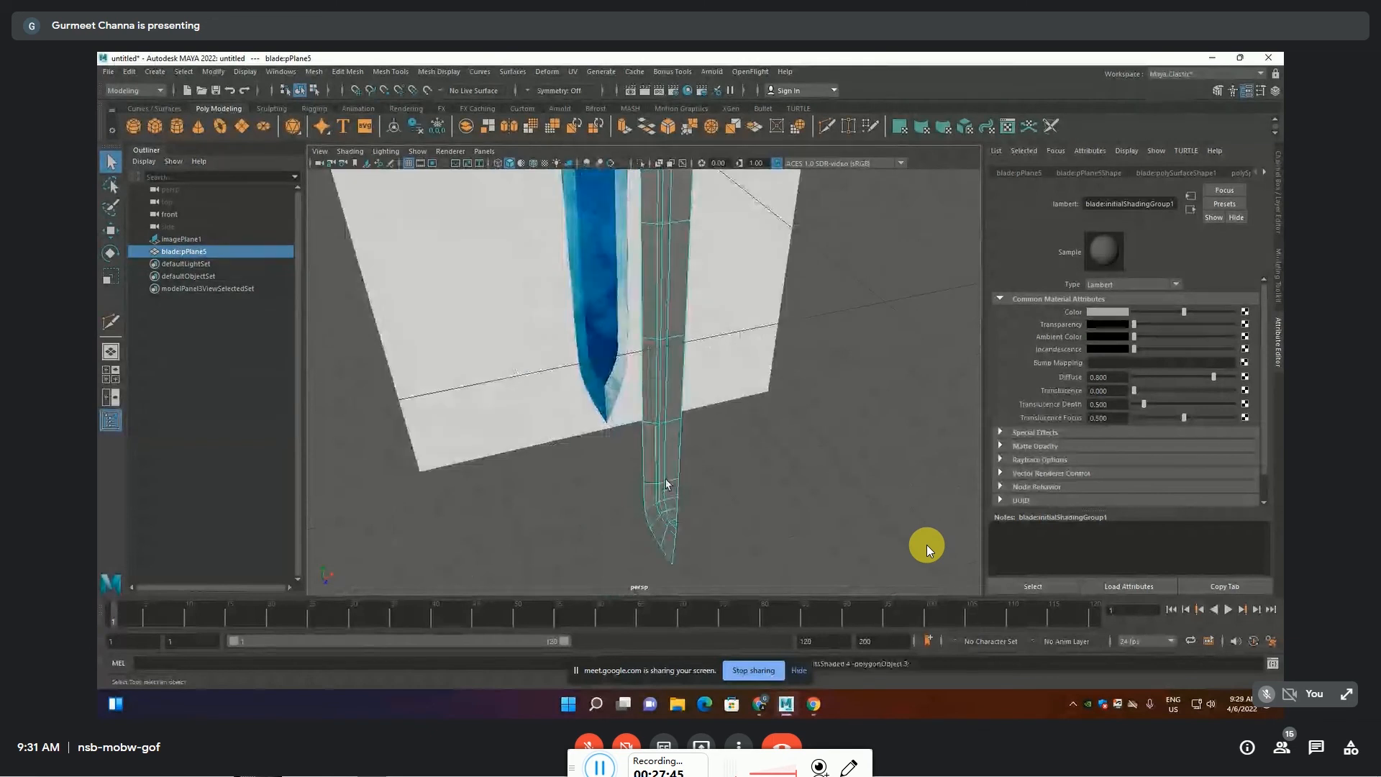
Examine the smoothed half blade from several angles and compare it with the full sword reference image
alt+drag(665, 484, 800, 394)
click(799, 393)
alt+drag(765, 351, 548, 213)
alt+drag(682, 254, 703, 364)
alt+middle_drag(702, 364, 742, 468)
alt+drag(741, 467, 696, 372)
click(663, 317)
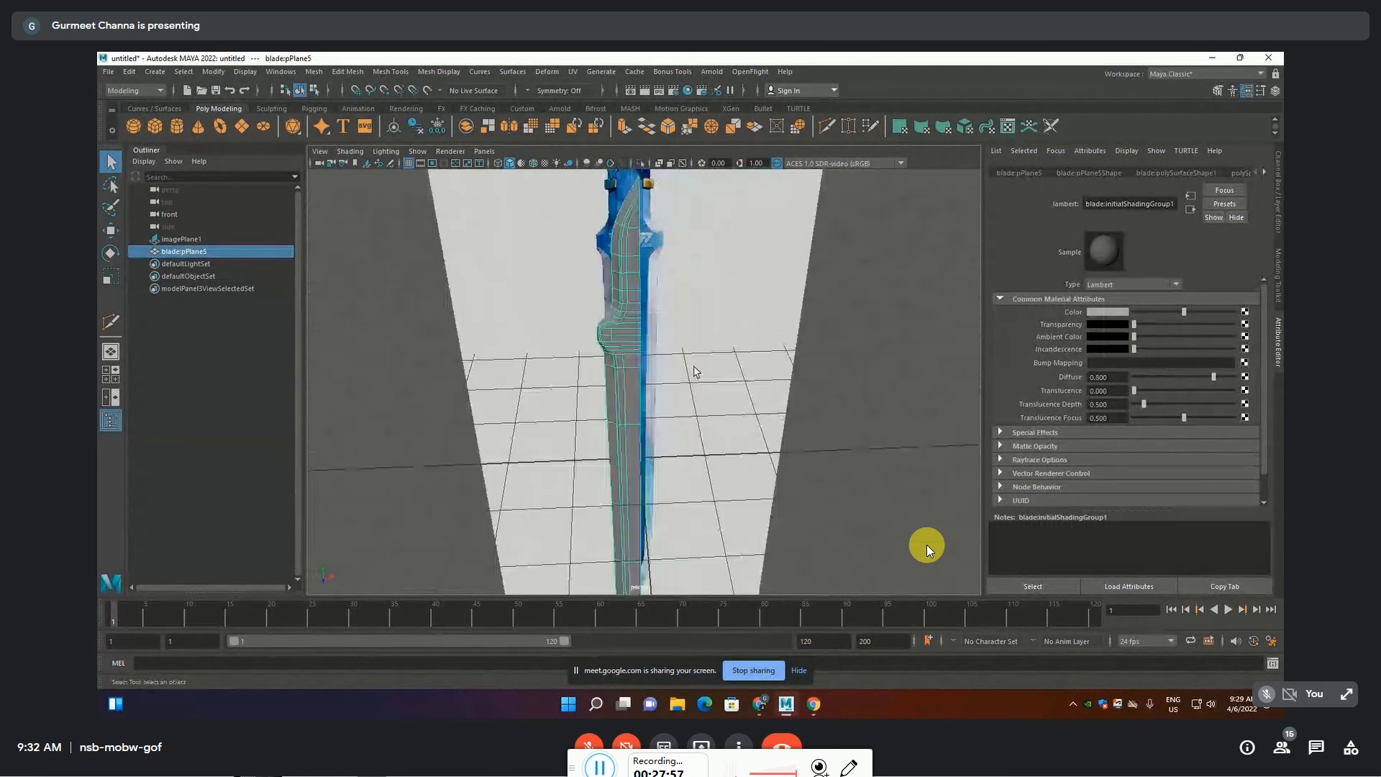
alt+drag(712, 317, 615, 292)
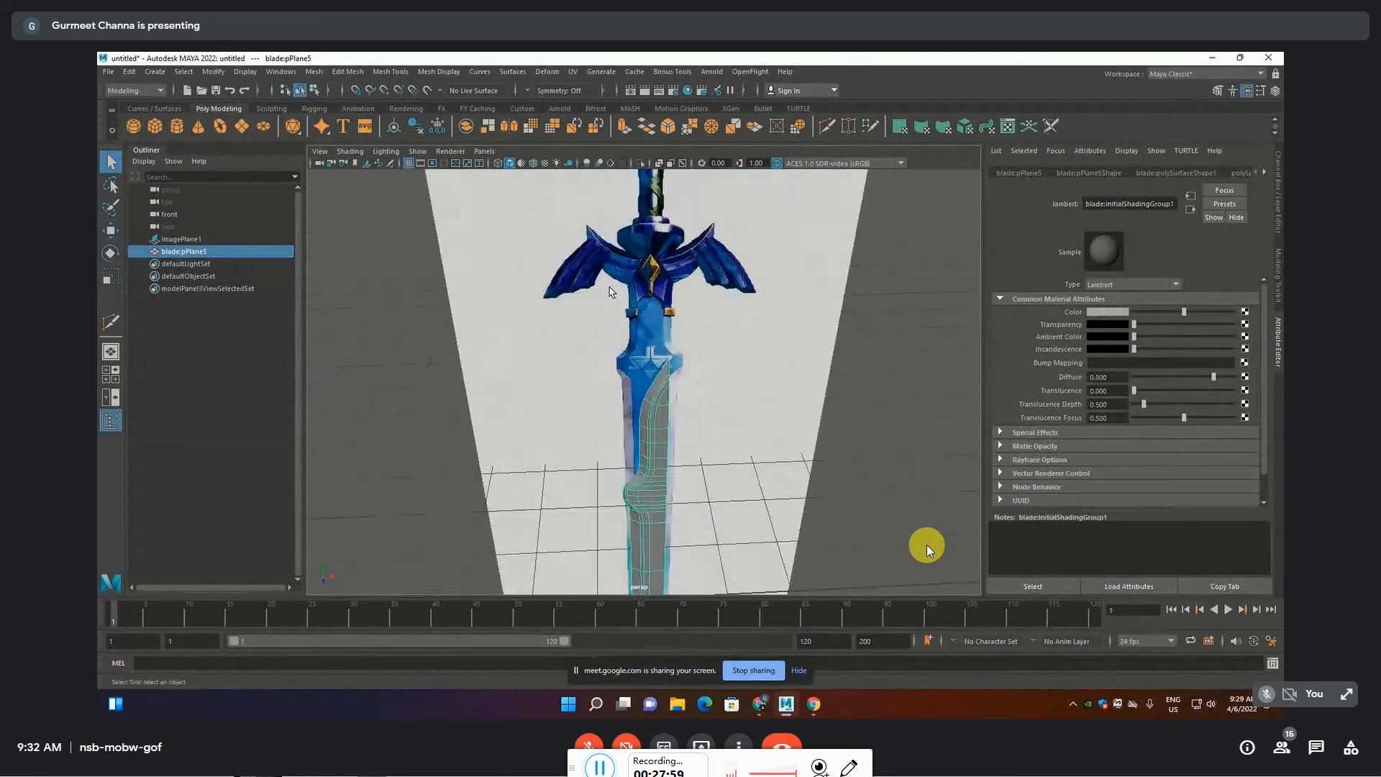
alt+drag(714, 322, 614, 324)
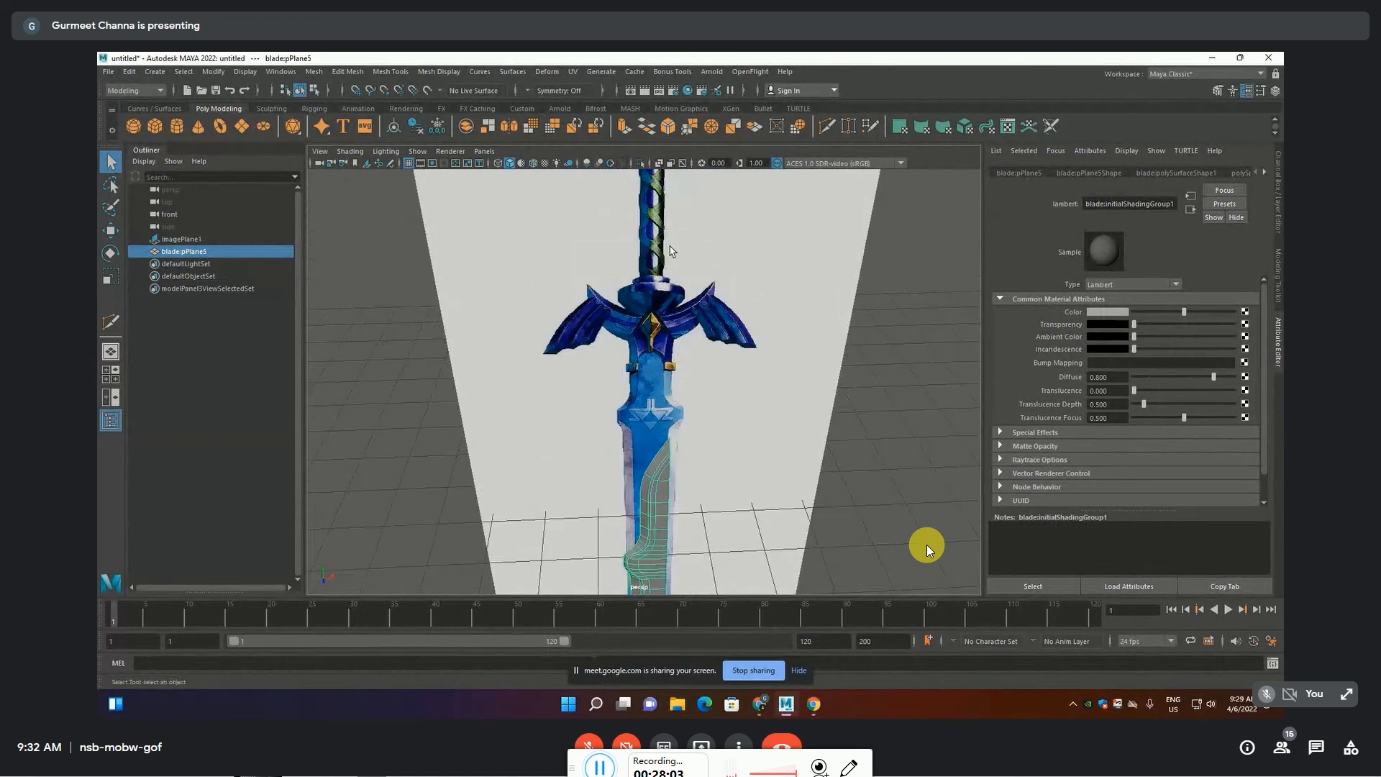
alt+middle_drag(670, 245, 646, 336)
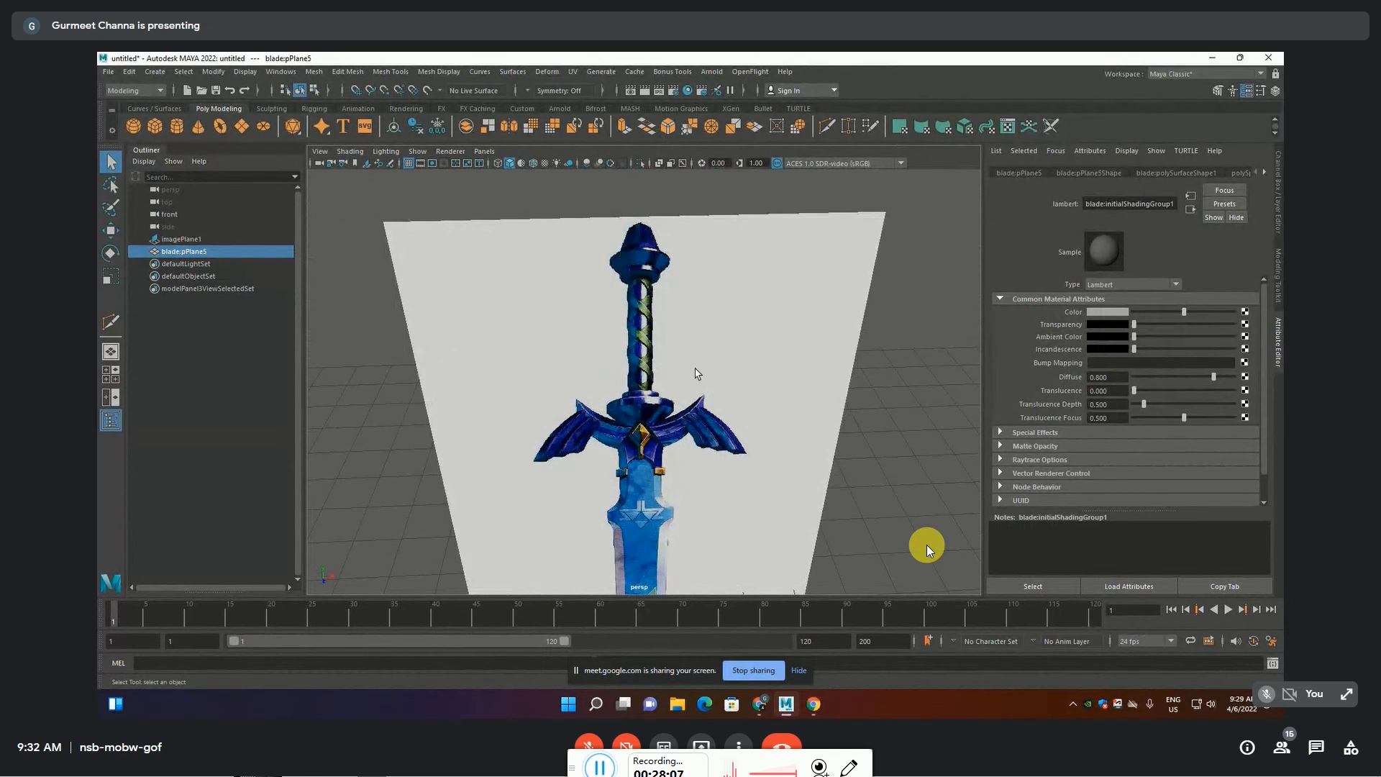
Switch to the front view and turn off isolation so the half blade shows over the reference image
key(space)
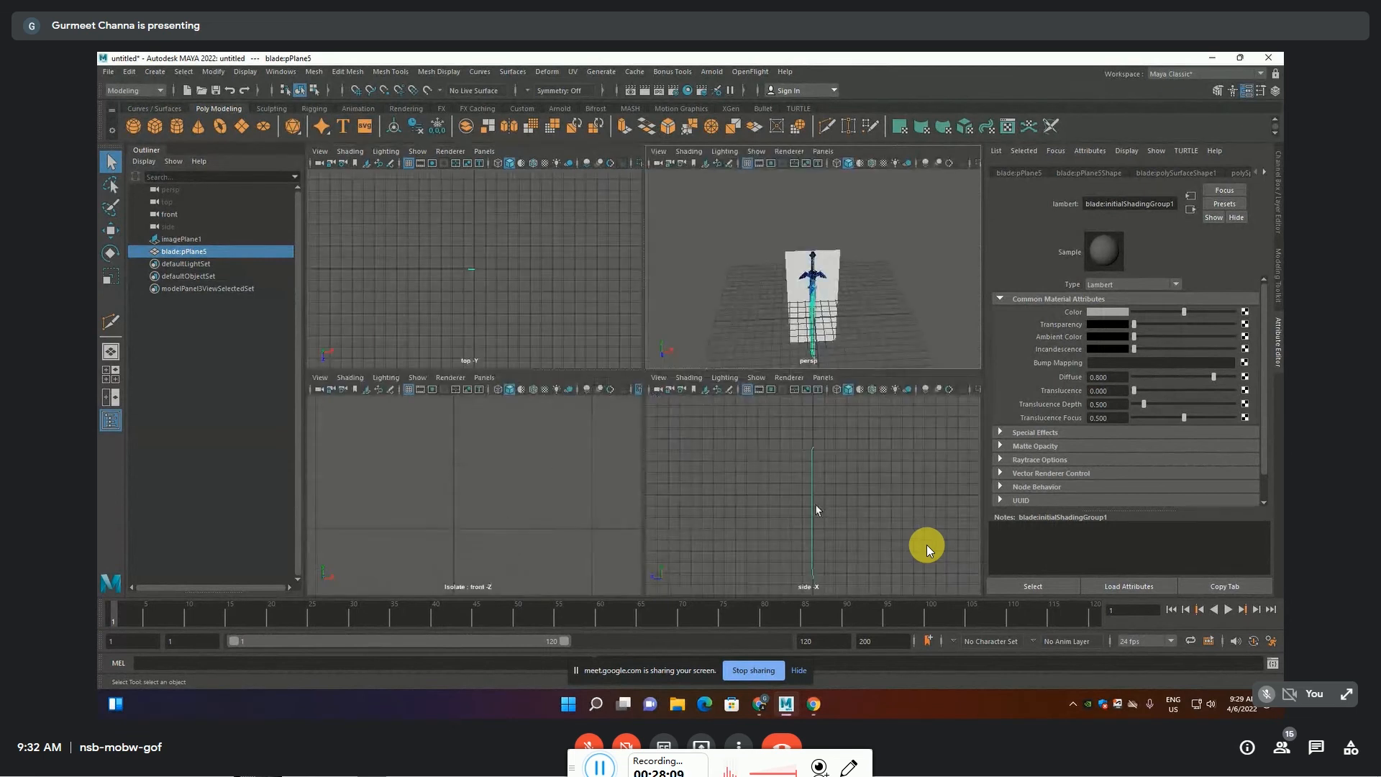
key(space)
key(f)
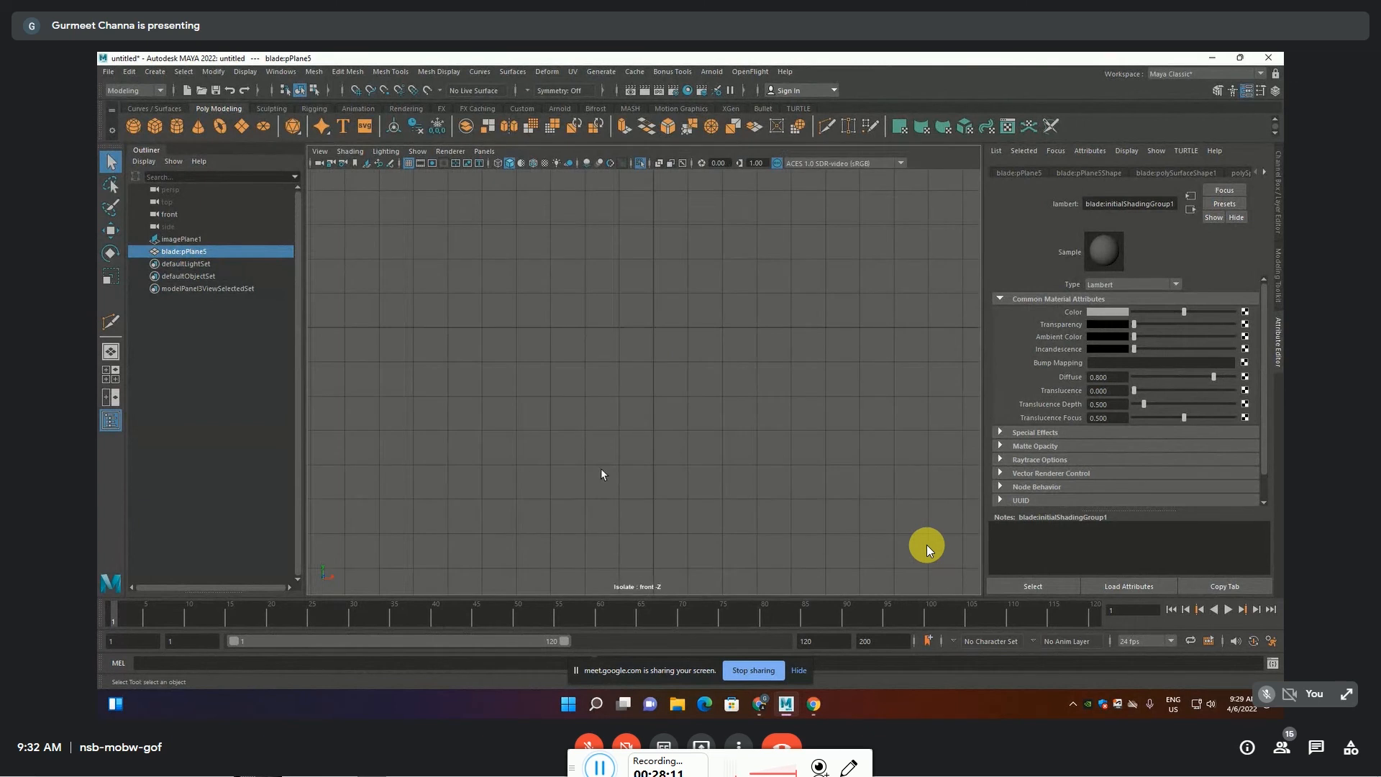
key(space)
key(space)
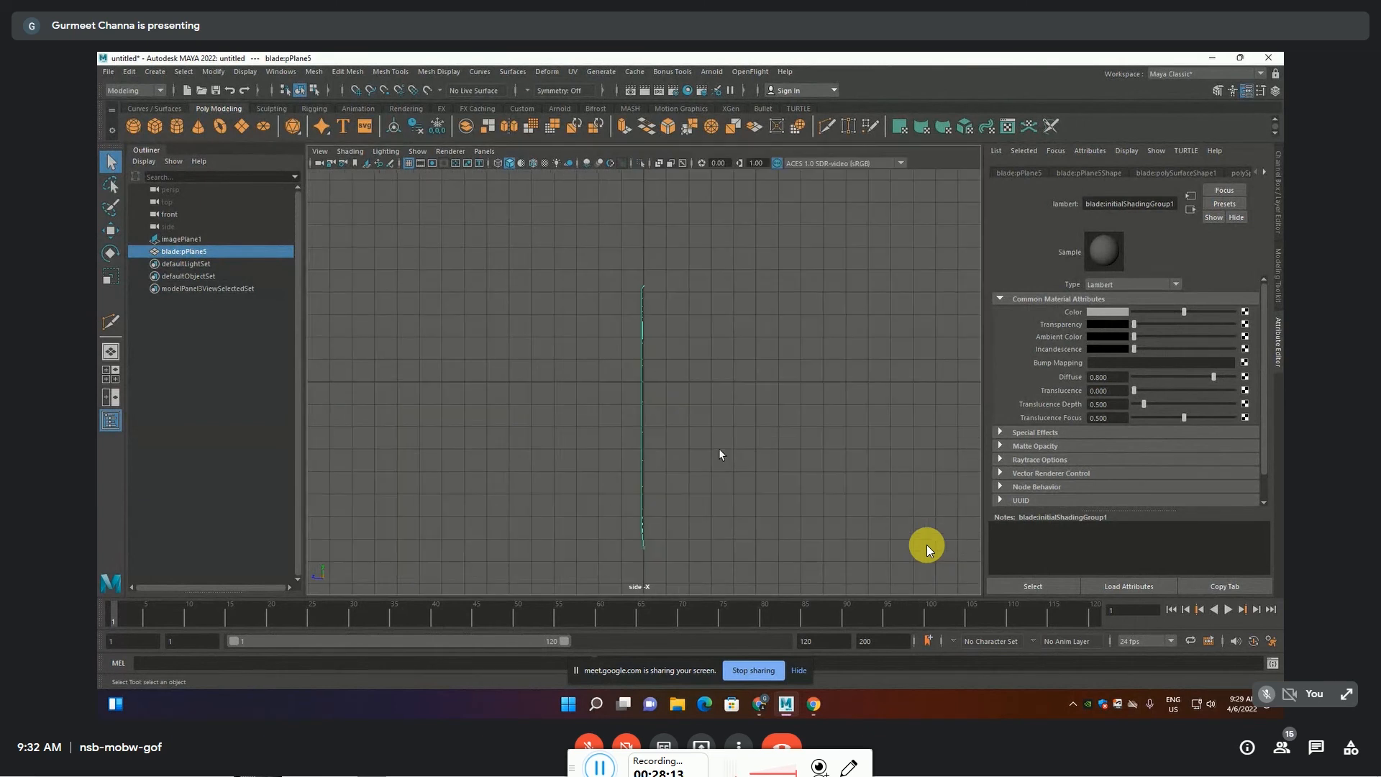
scroll(662, 366, up, 5)
key(space)
key(space)
key(space)
key(ctrl+1)
key(space)
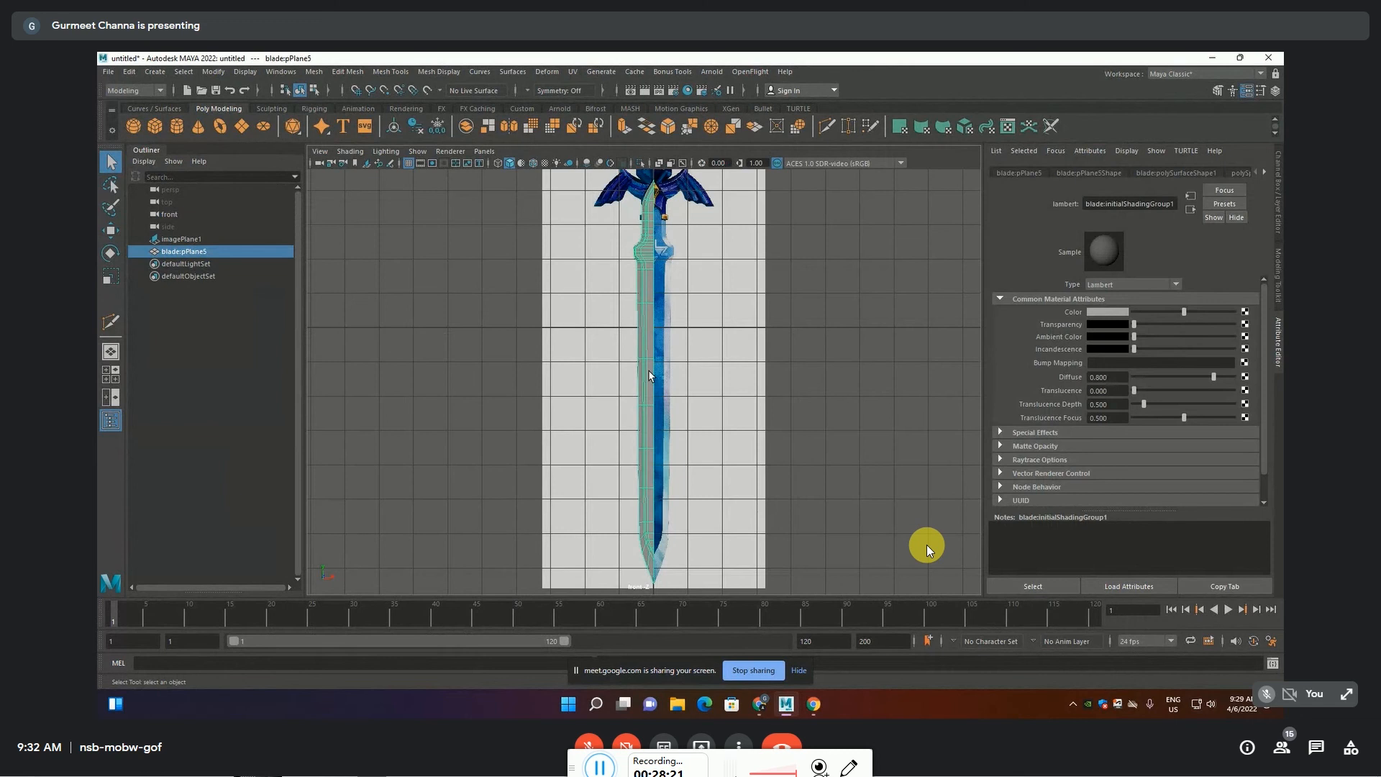
Delete the half blade's construction history and place its pivot at the middle of the mesh
key(alt+shift+d)
alt+middle_drag(688, 352, 658, 364)
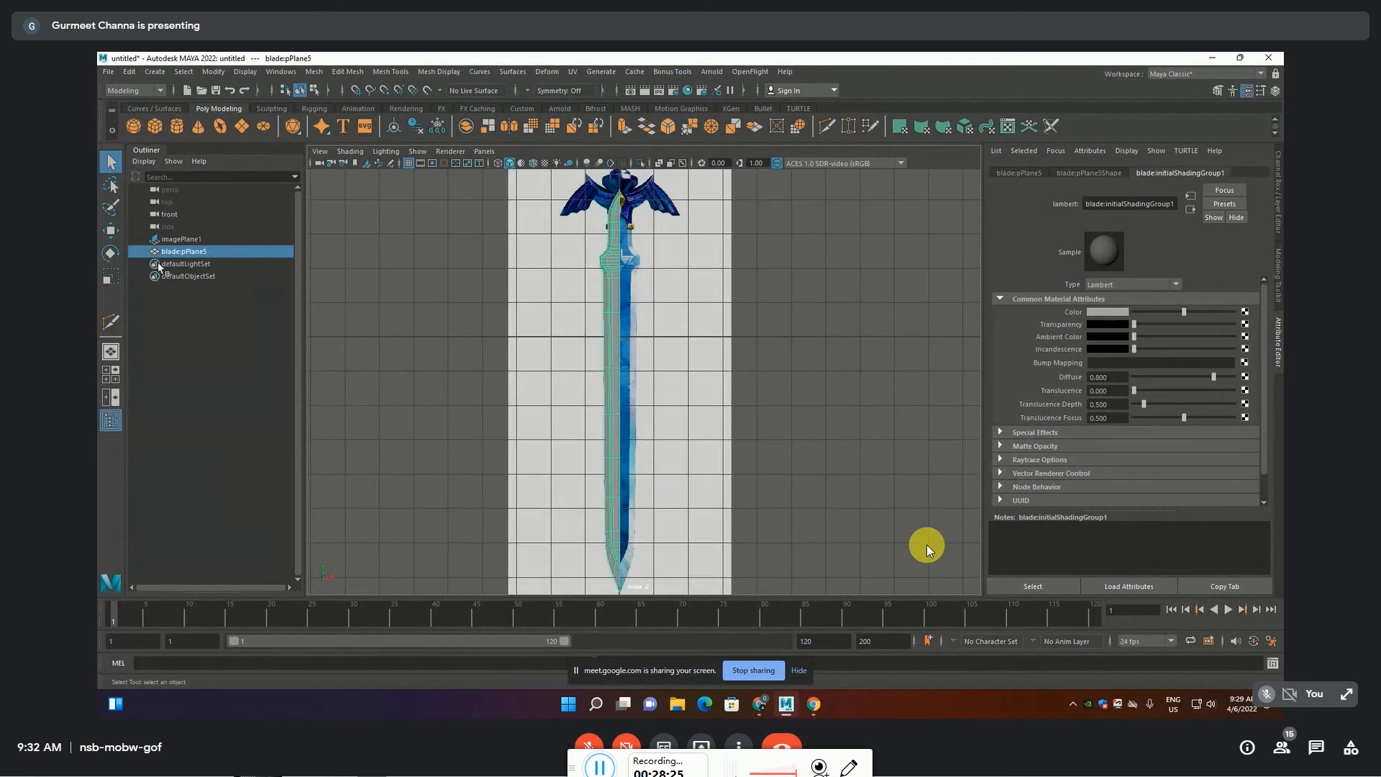
click(727, 362)
click(612, 378)
key(w)
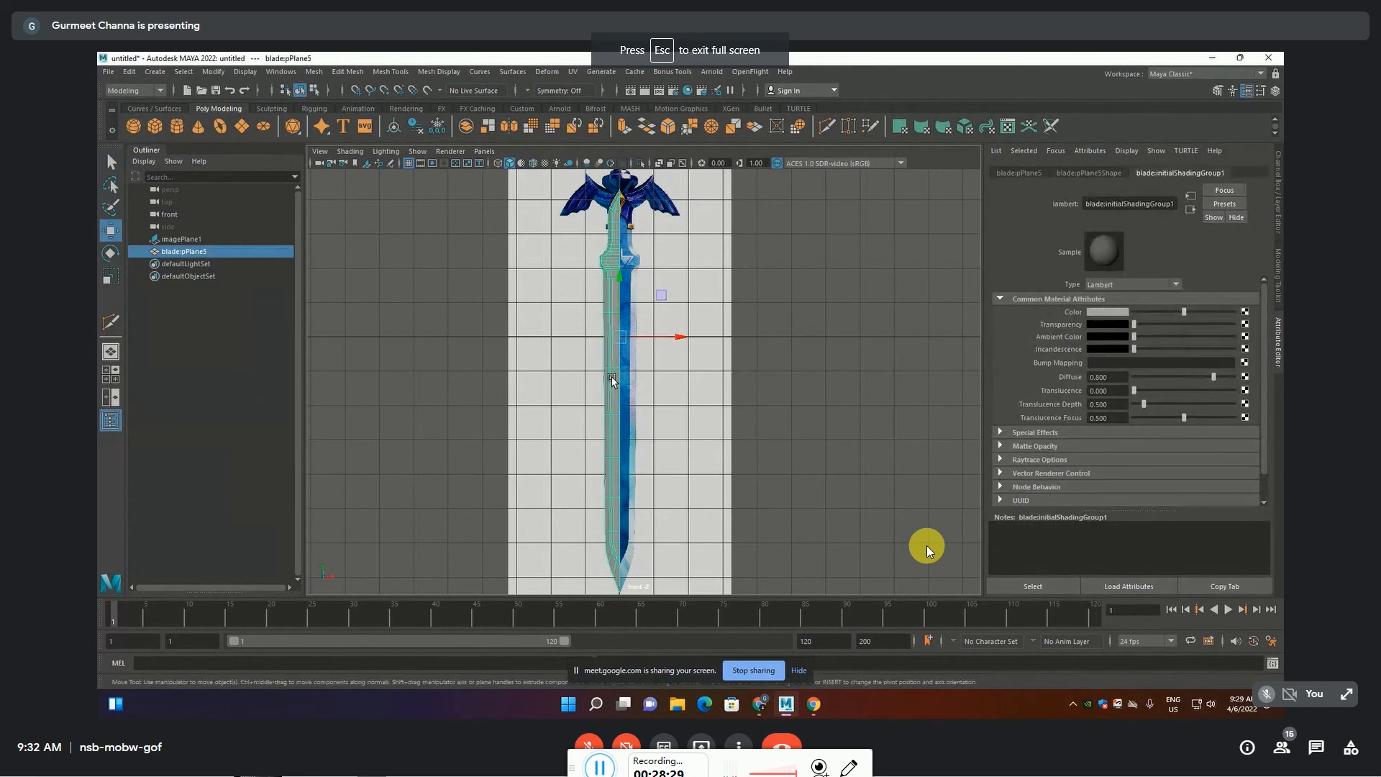
key(d)
click(837, 397)
drag(837, 395, 832, 431)
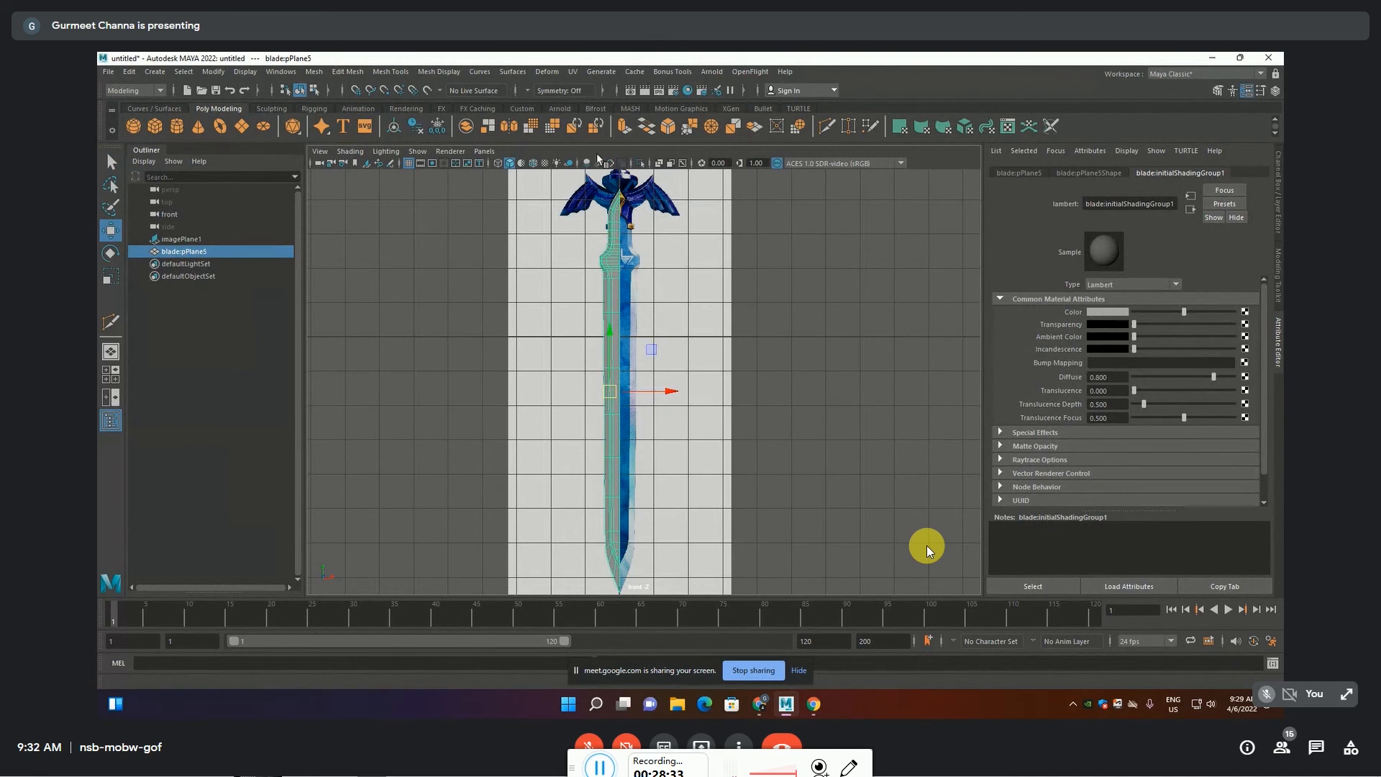
Mirror the half blade across the world X axis with Cut Geometry off and a Merge Threshold of 0.05
click(507, 128)
click(805, 294)
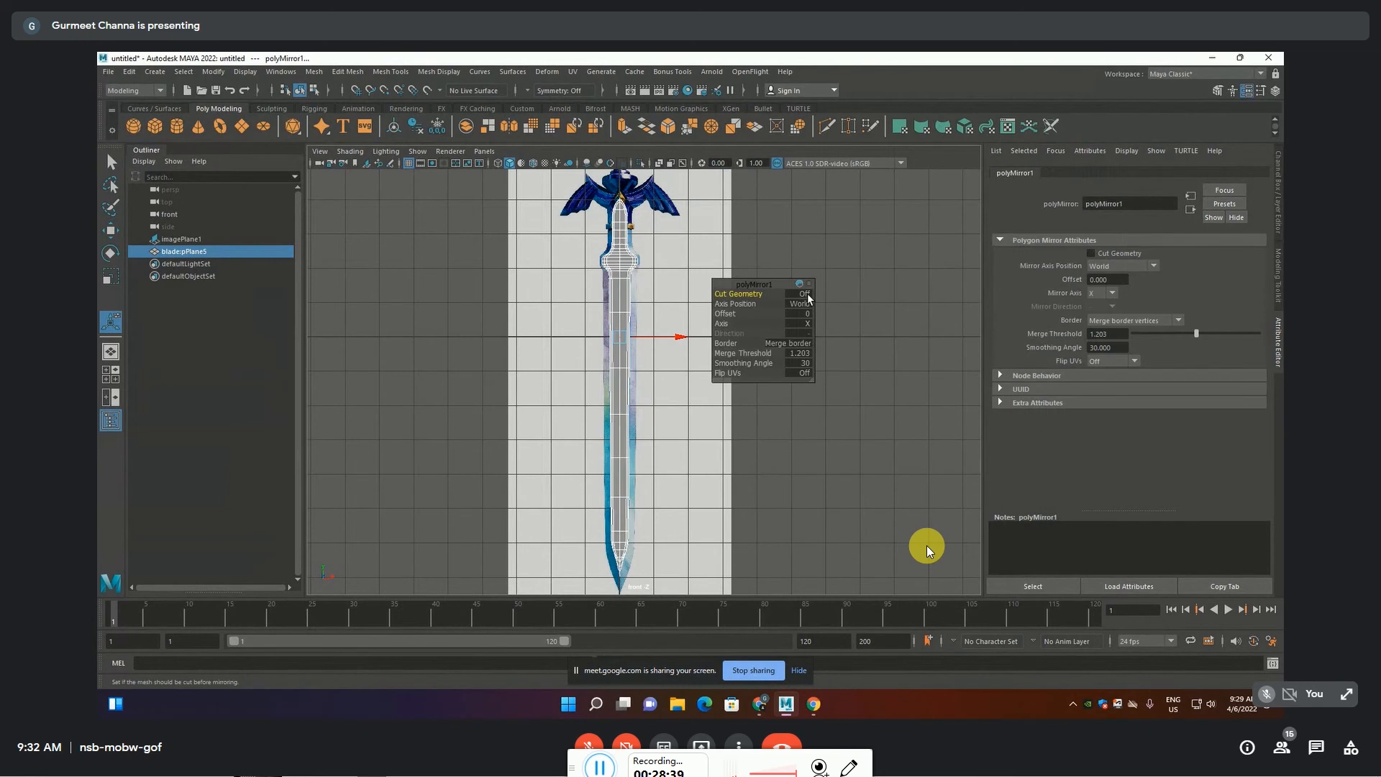
click(804, 355)
text(.05)
key(Return)
scroll(575, 266, up, 10)
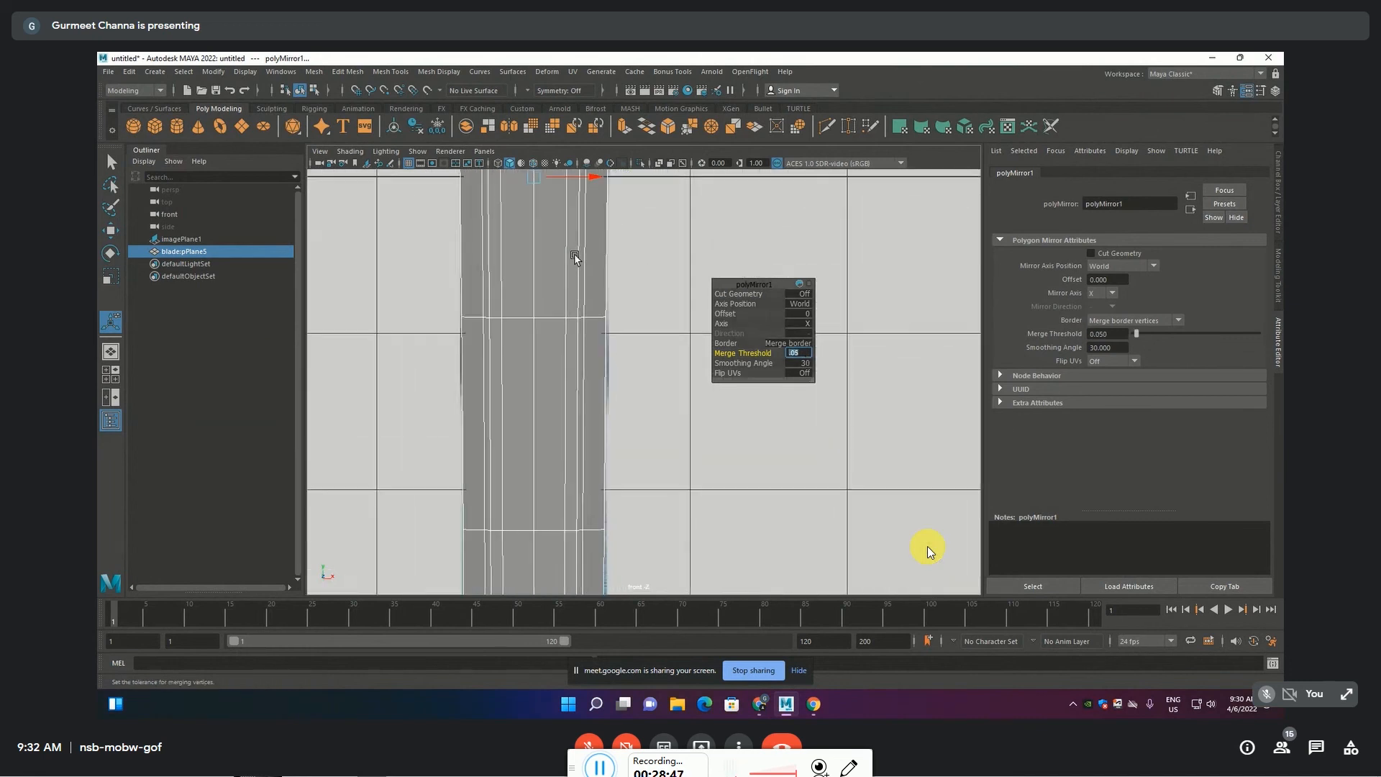
scroll(595, 287, down, 8)
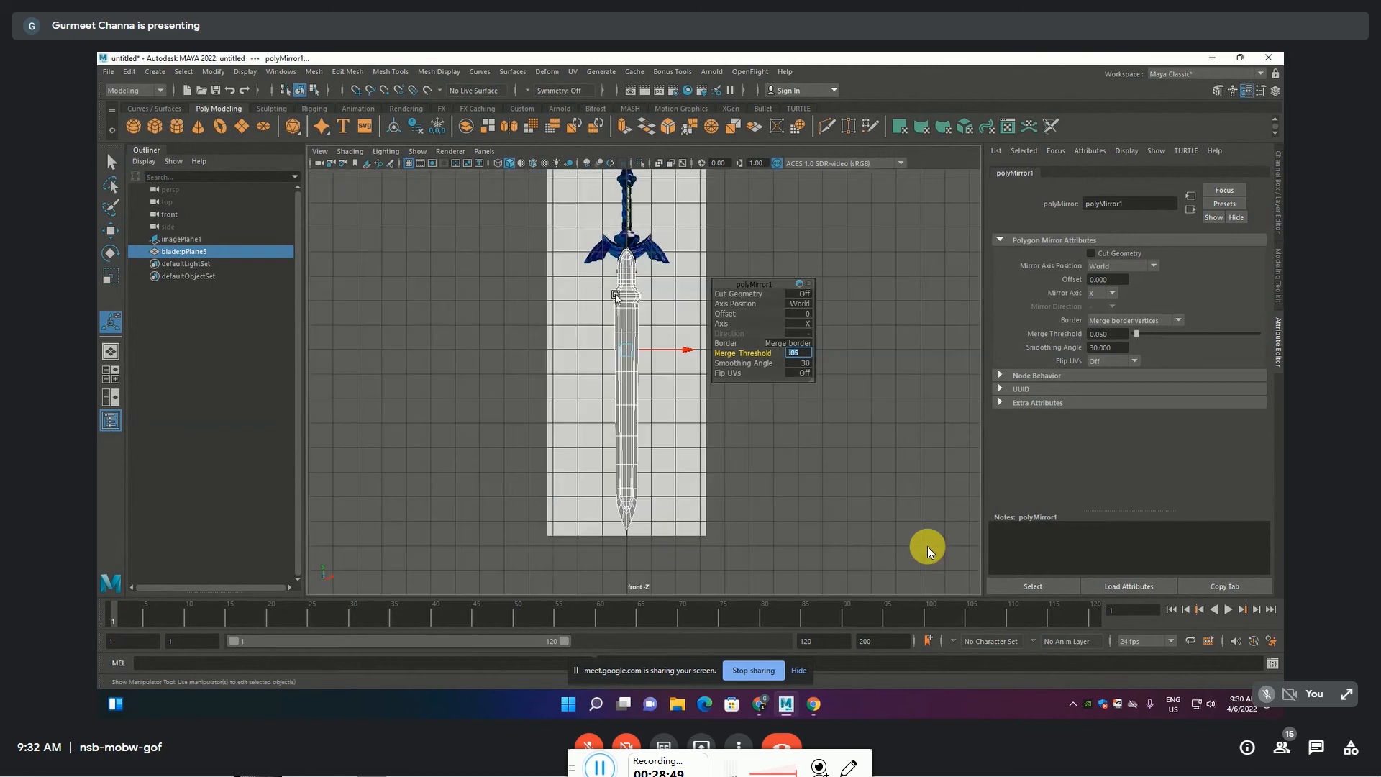
Try raising the centre vertex at the blade's guard-end tip so the smoothed shape covers the gold point in the reference image
scroll(654, 333, up, 3)
scroll(651, 331, up, 6)
scroll(568, 302, down, 3)
scroll(560, 359, up, 5)
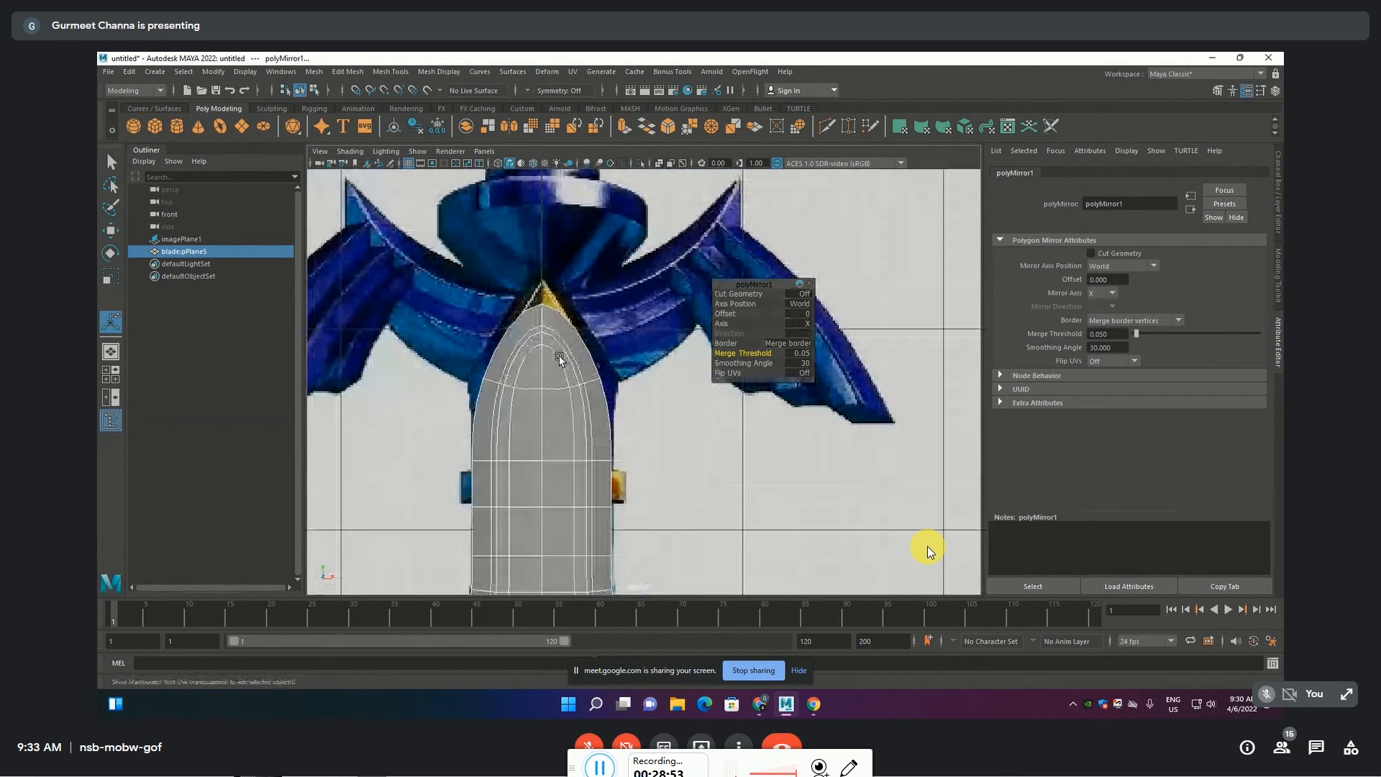
click(568, 413)
scroll(527, 324, up, 2)
alt+middle_drag(526, 322, 571, 349)
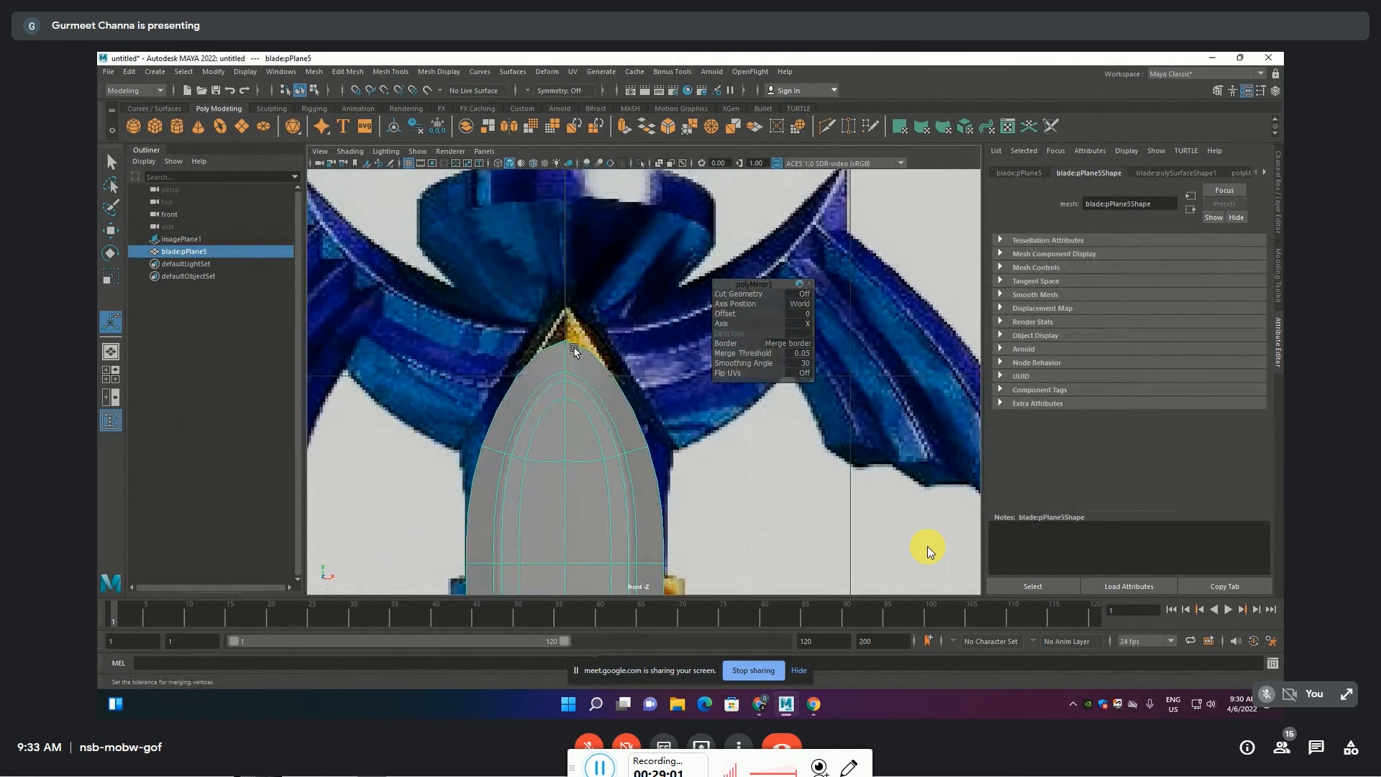
key(F9)
click(567, 332)
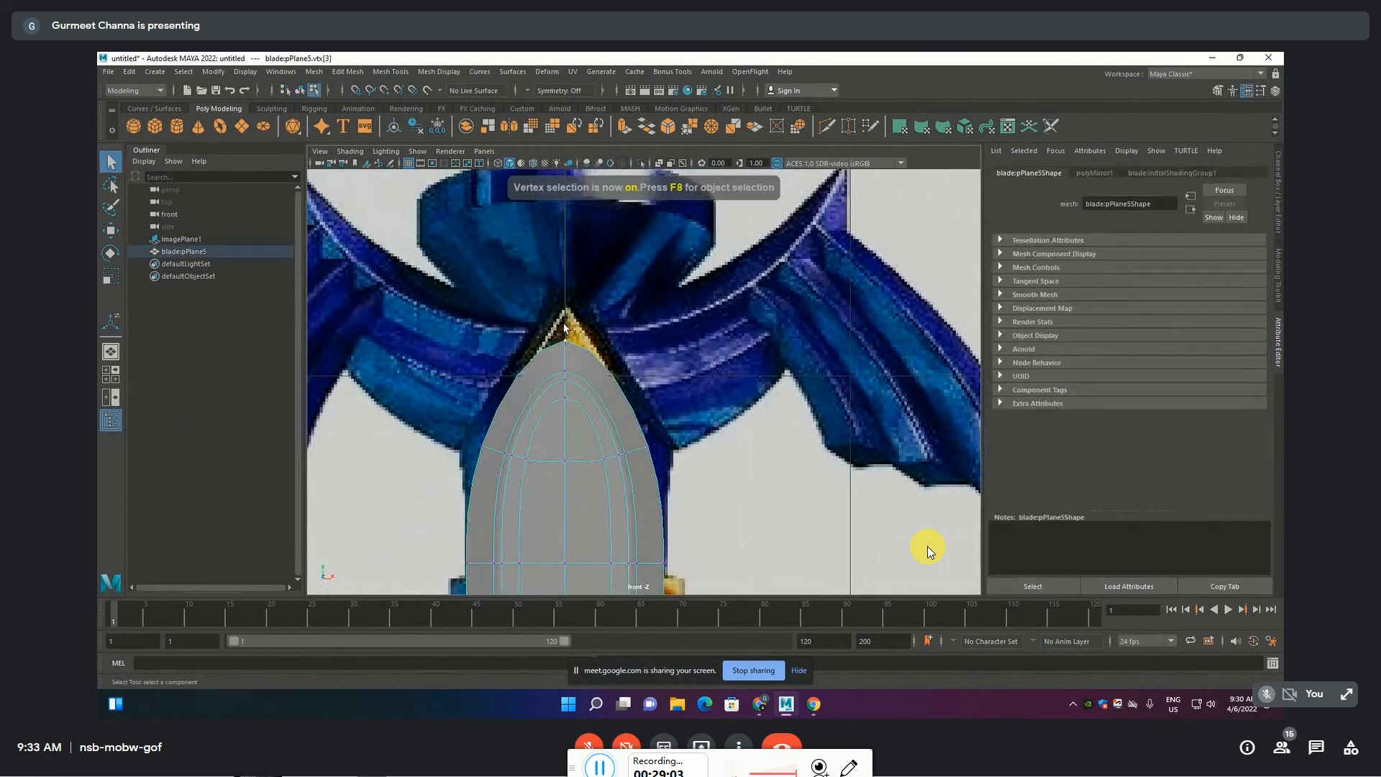
key(w)
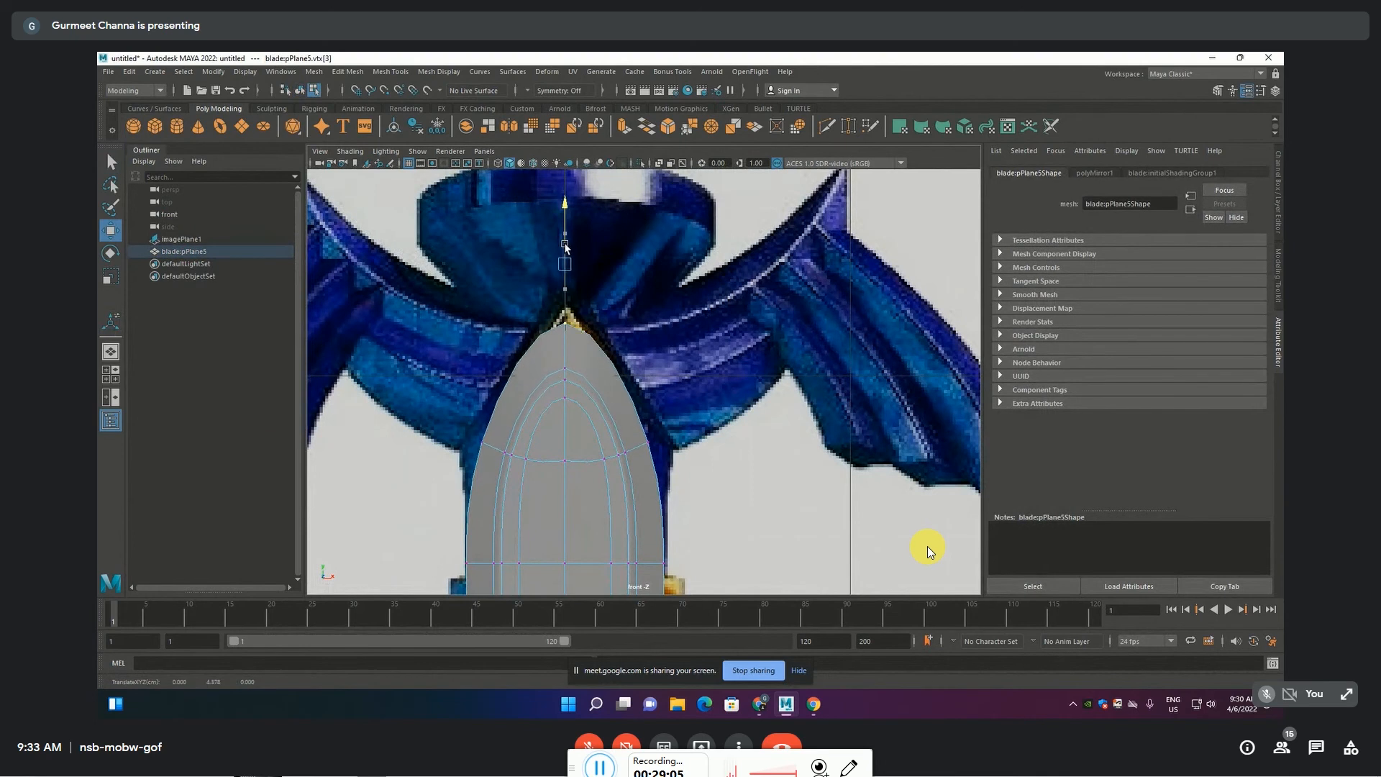
drag(564, 229, 564, 228)
key(ctrl+z)
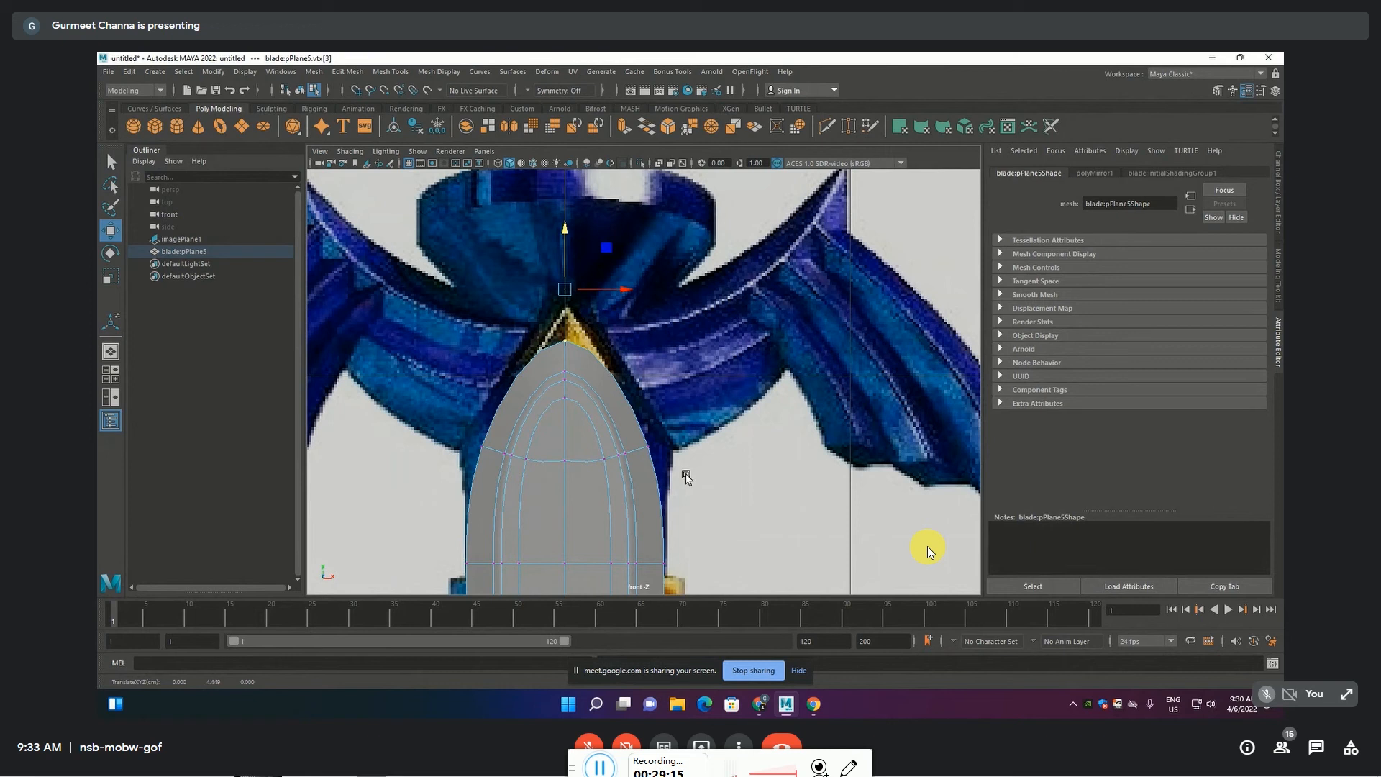
Compare the guard-end tip in smoothed and unsmoothed display, checking its centre edge and outer edges, and leave smoothing off
key(1)
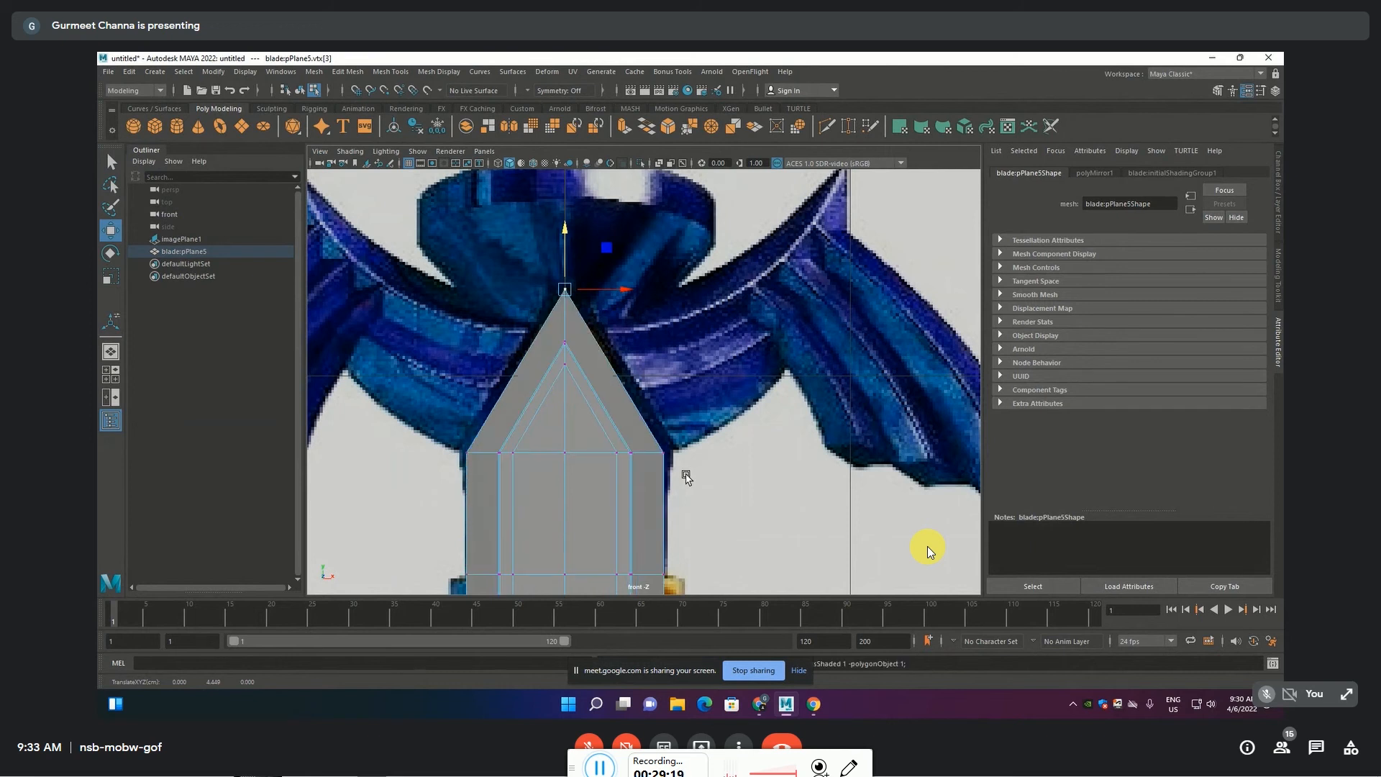
scroll(591, 244, up, 3)
alt+middle_drag(563, 246, 638, 417)
key(F10)
click(559, 424)
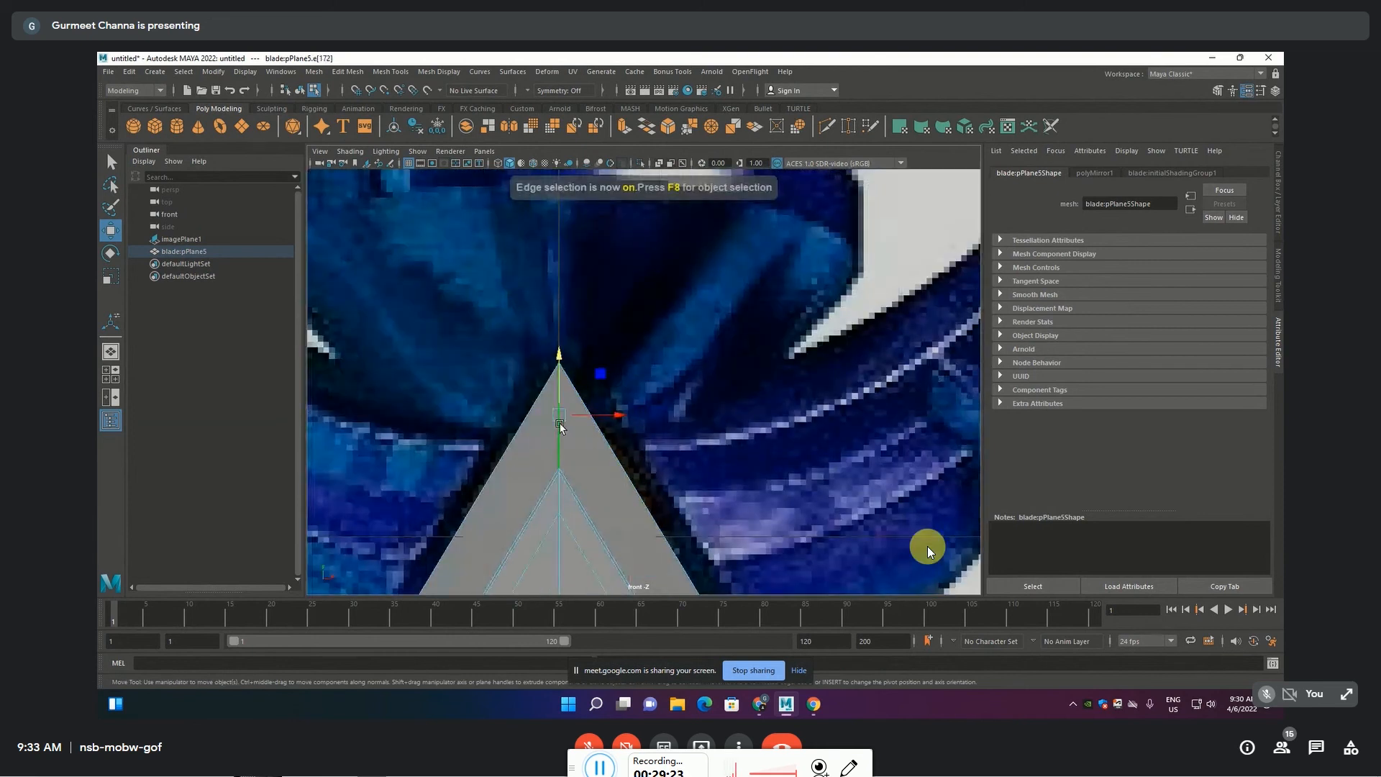
click(568, 377)
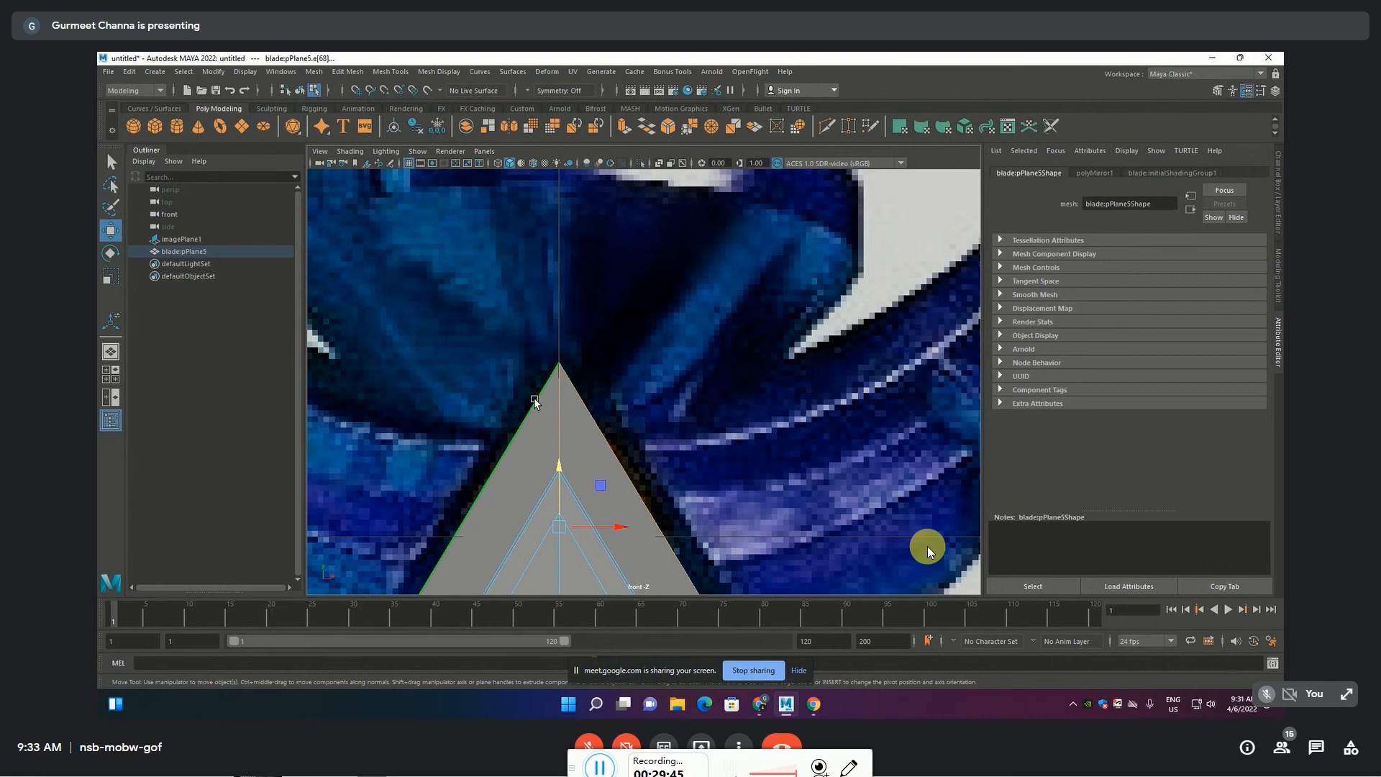
key(3)
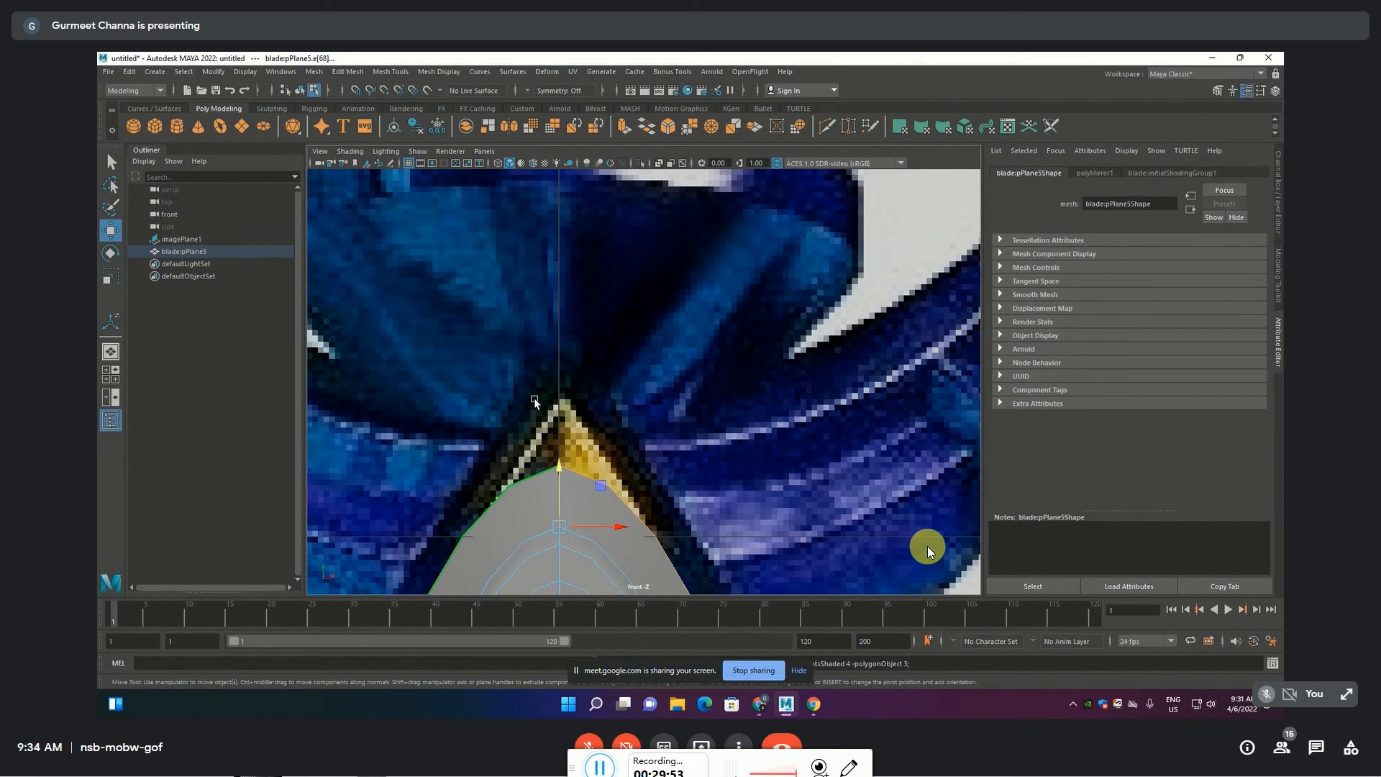
key(1)
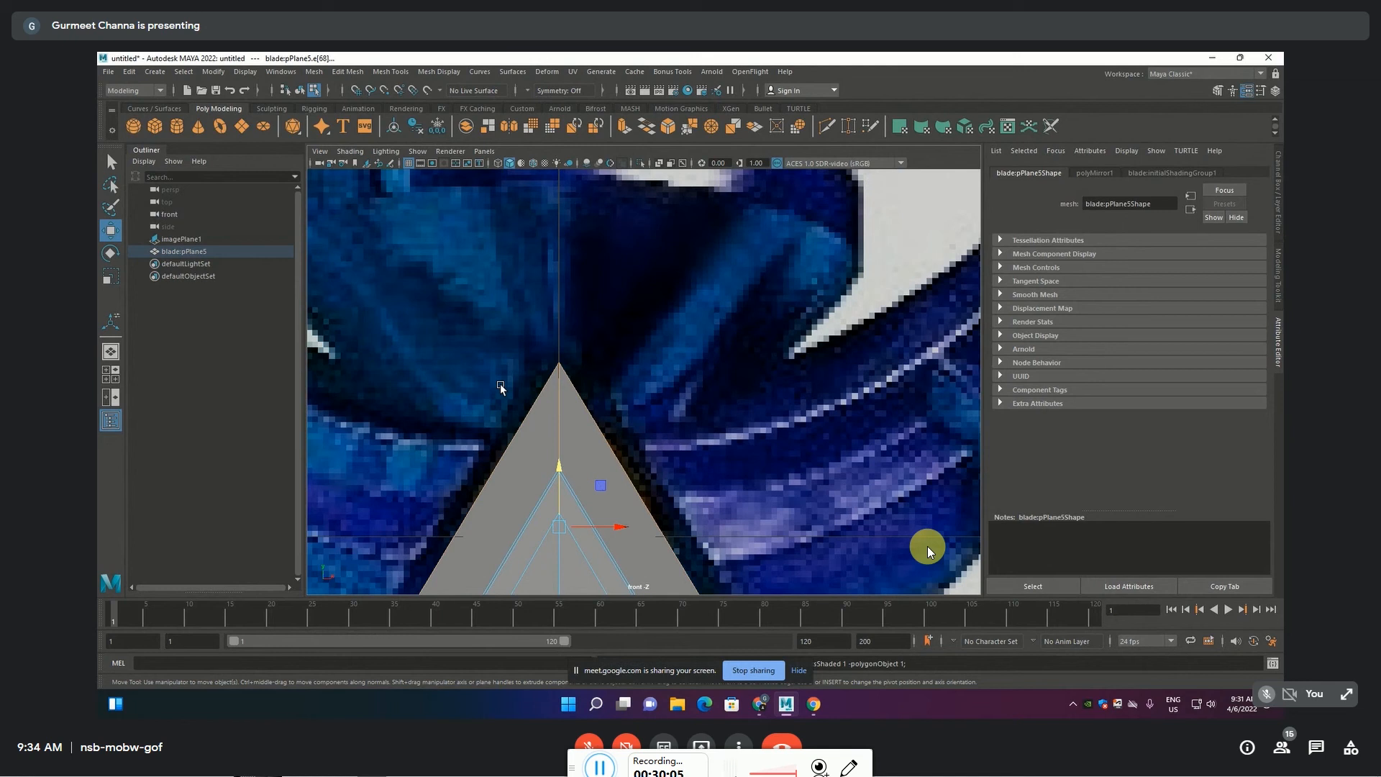
Delete the short centre edge between the outer apex and the inner supporting edges at the blade's guard-end tip
click(651, 446)
click(556, 432)
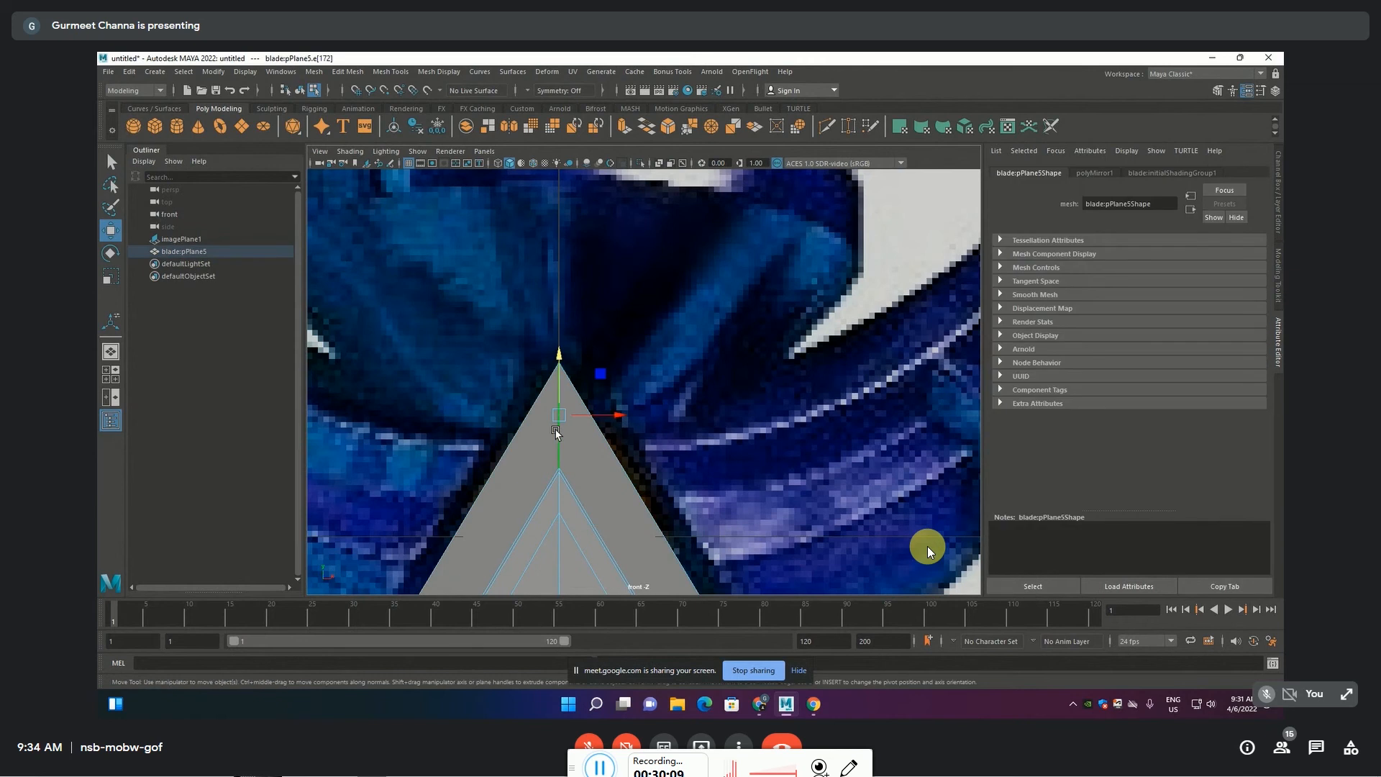
key(Delete)
Examine the vertices and the single chevron-shaped face at the blade's guard-end tip in the front view
alt+middle_drag(629, 507, 605, 346)
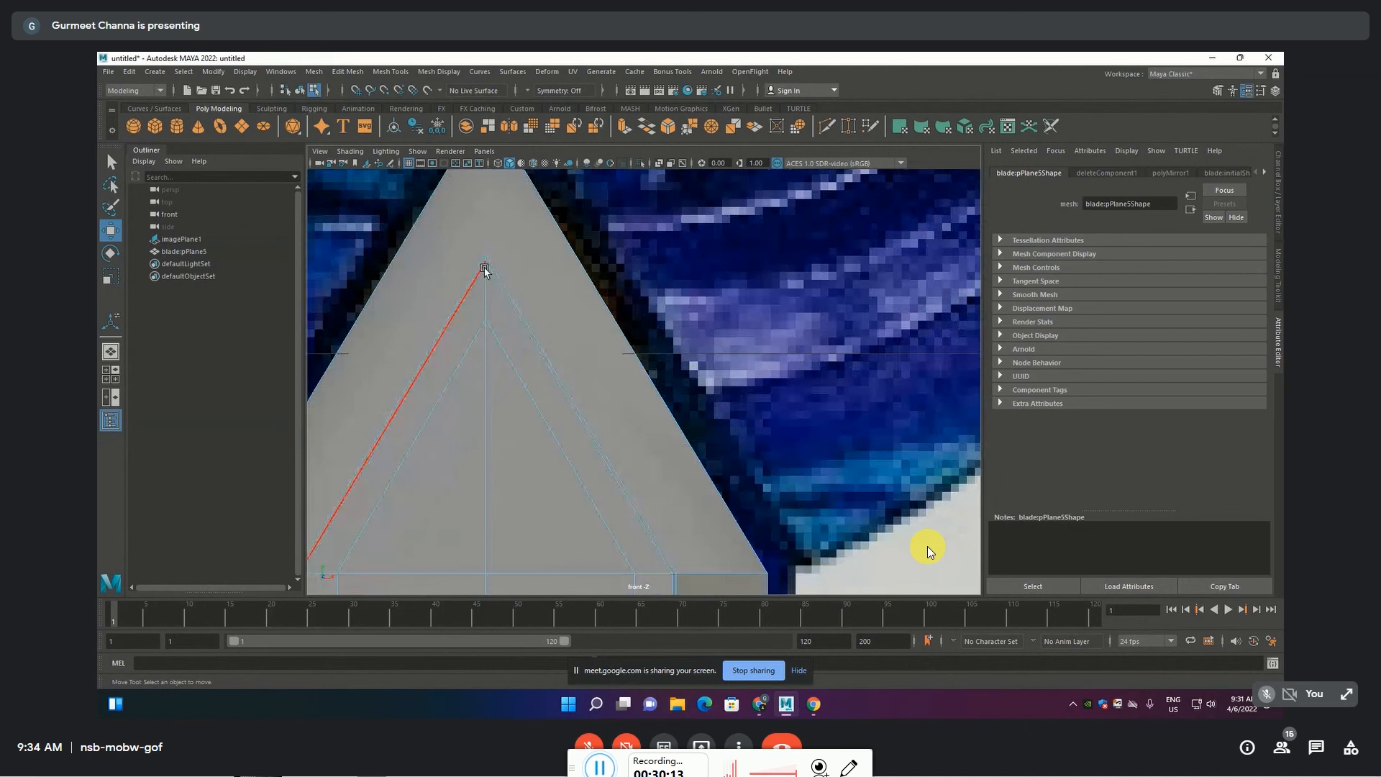
key(F9)
click(485, 257)
key(f)
scroll(623, 390, up, 10)
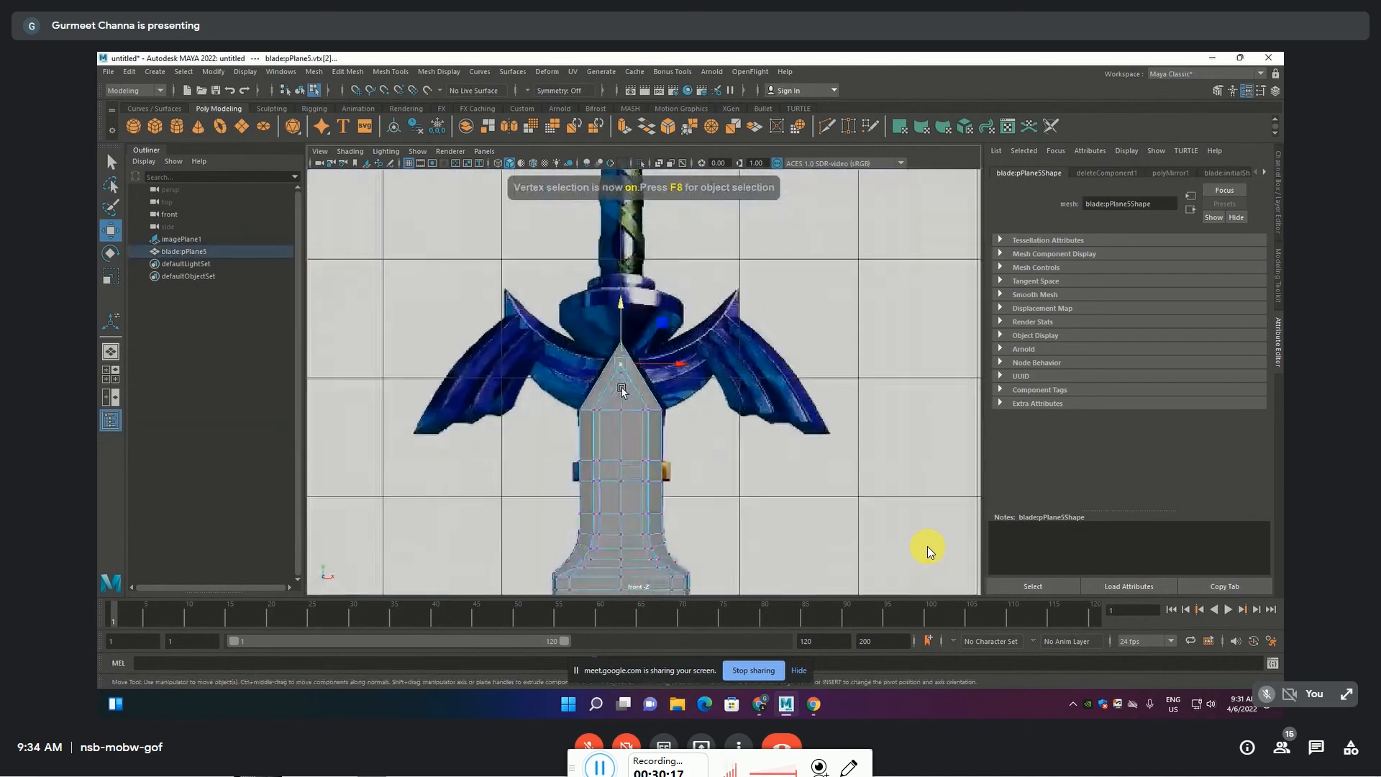
alt+middle_drag(624, 440, 616, 432)
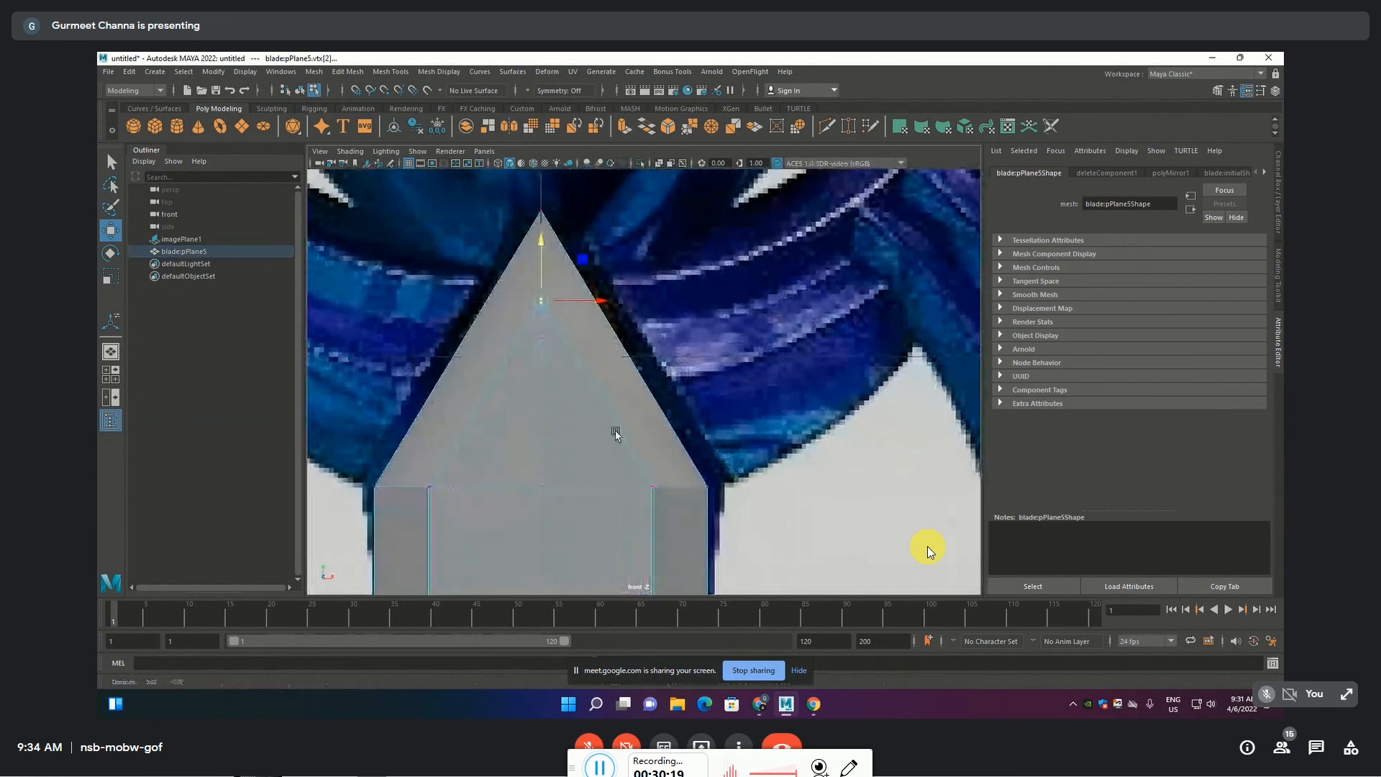
click(656, 339)
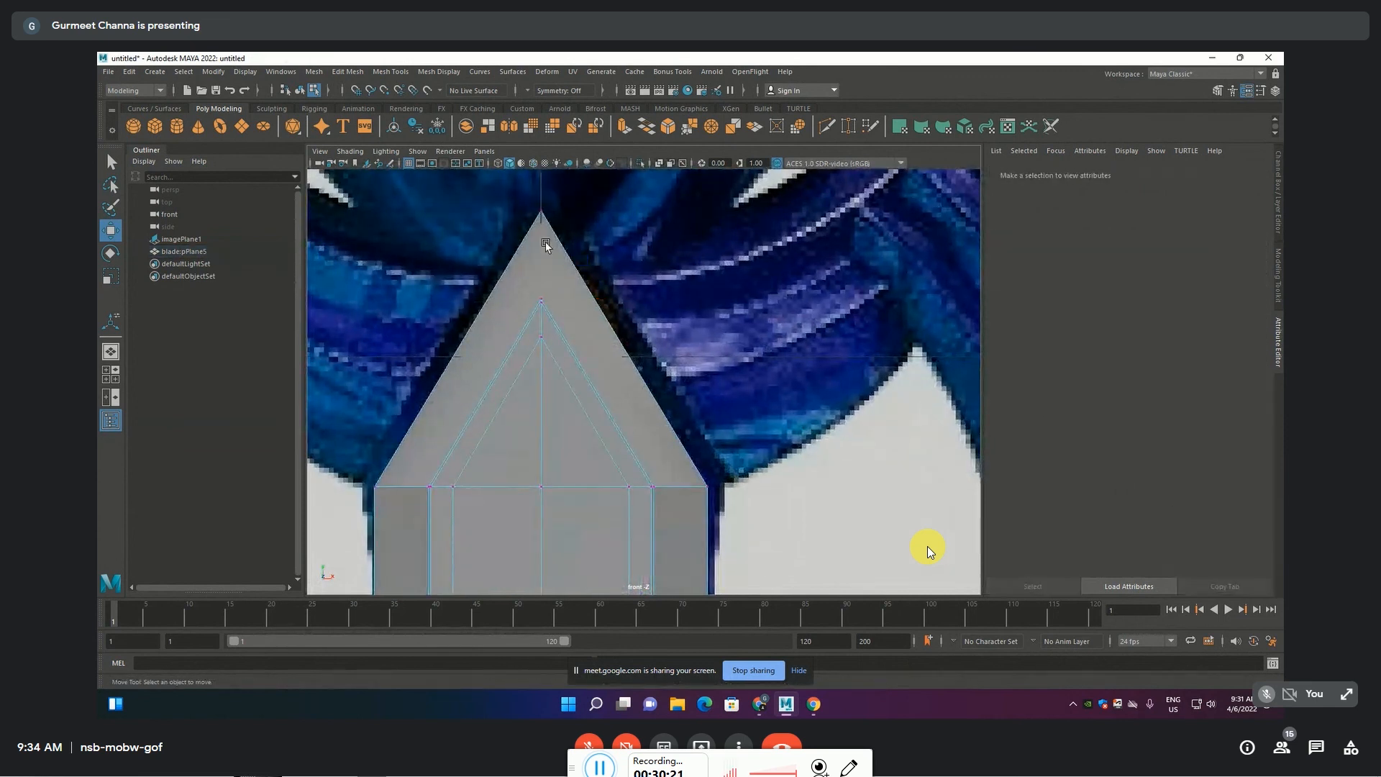
key(F11)
click(657, 425)
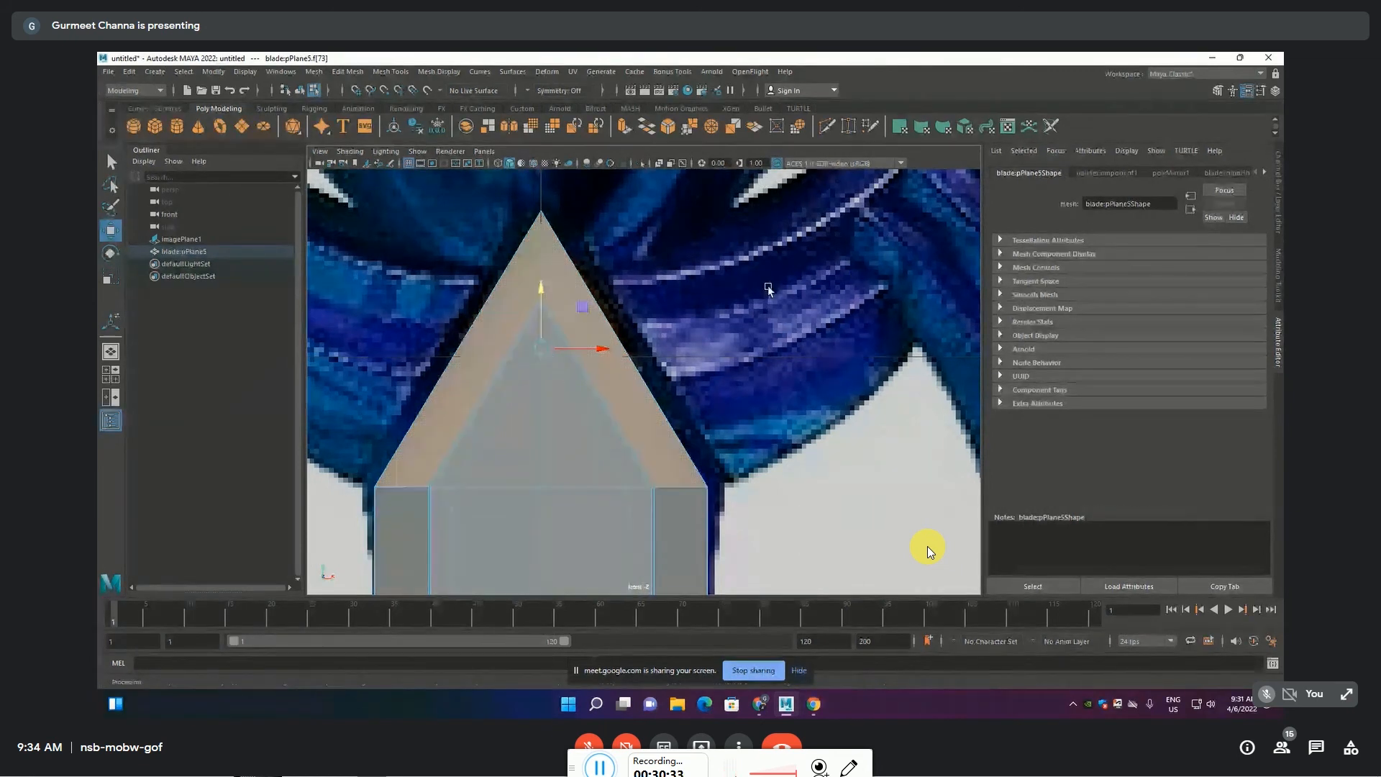
scroll(576, 374, up, 3)
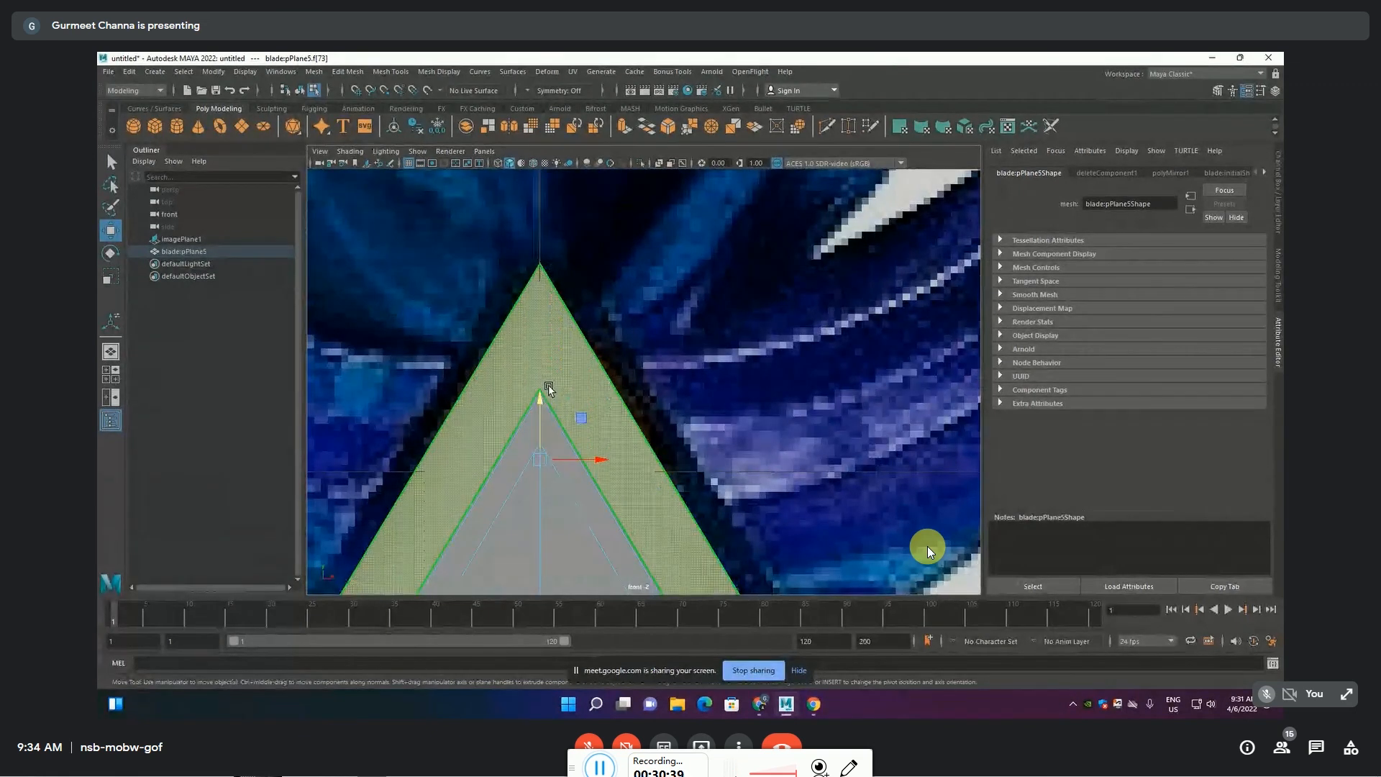
click(705, 374)
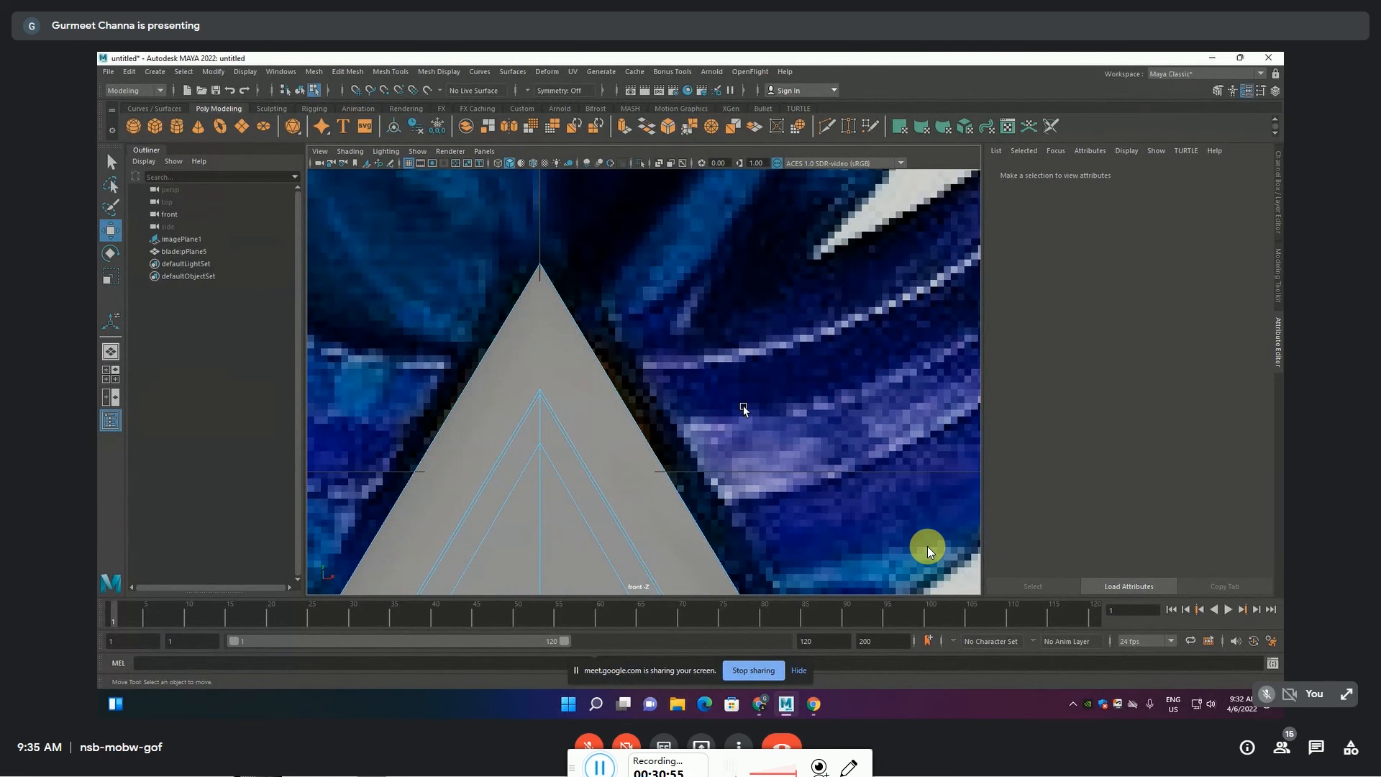
click(542, 300)
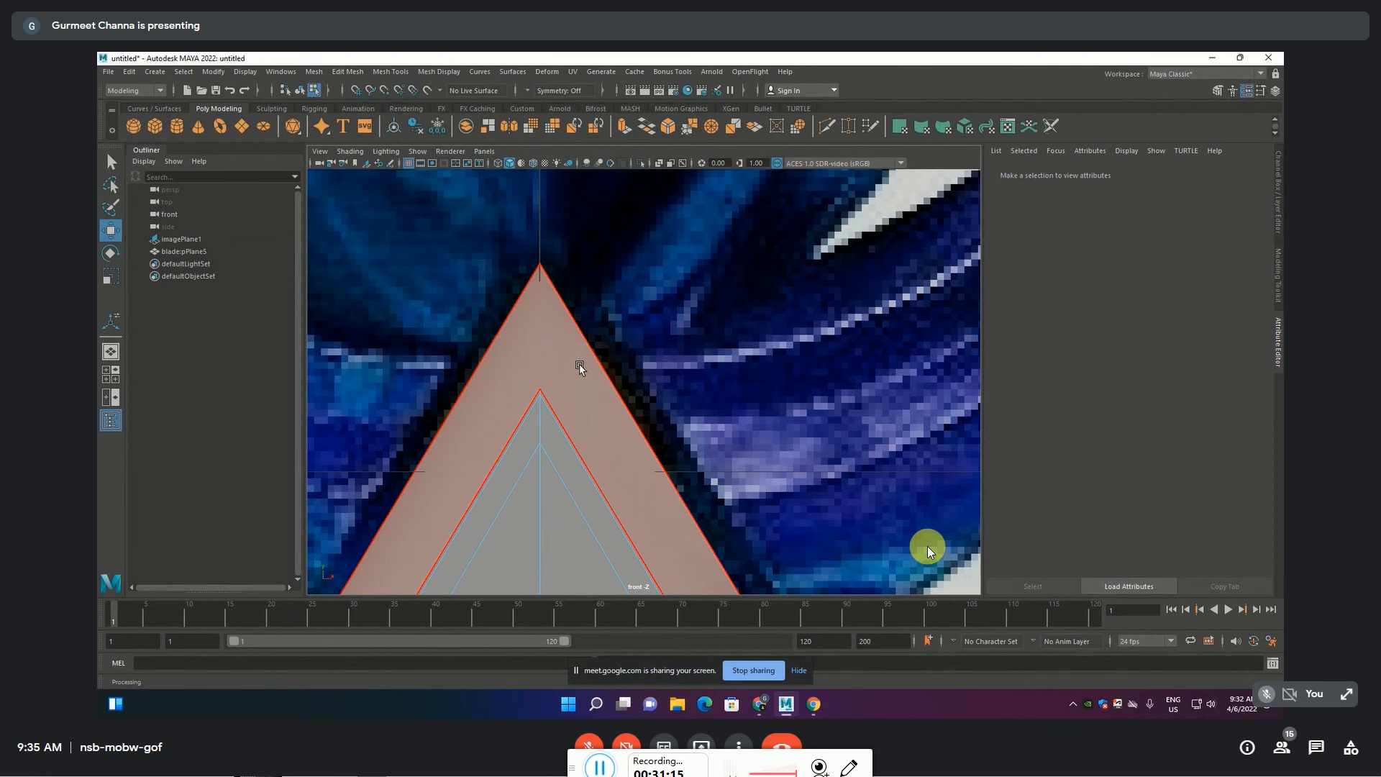
Inspect the chevron-shaped tip face against the reference image, in both the front and perspective views
scroll(581, 370, down, 12)
scroll(581, 369, up, 3)
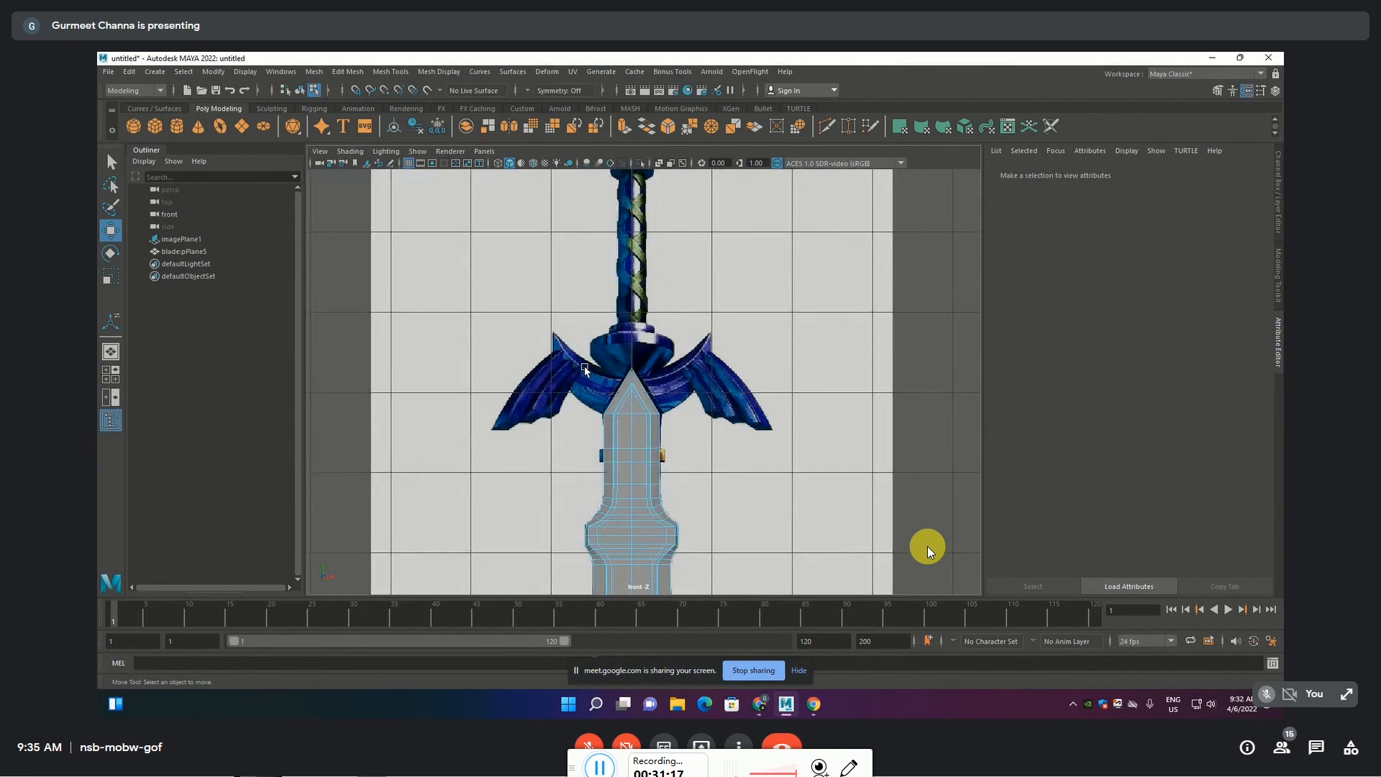
scroll(622, 380, up, 8)
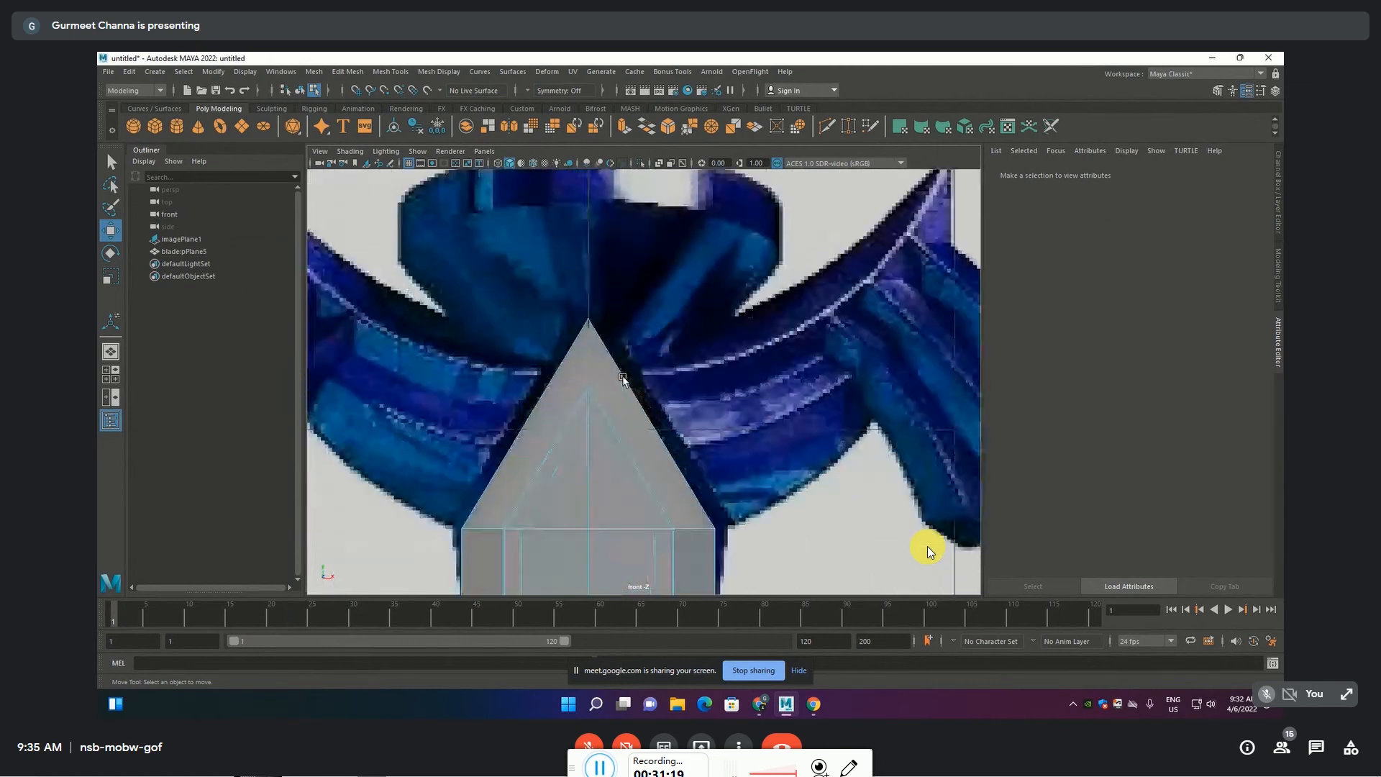
scroll(623, 378, up, 1)
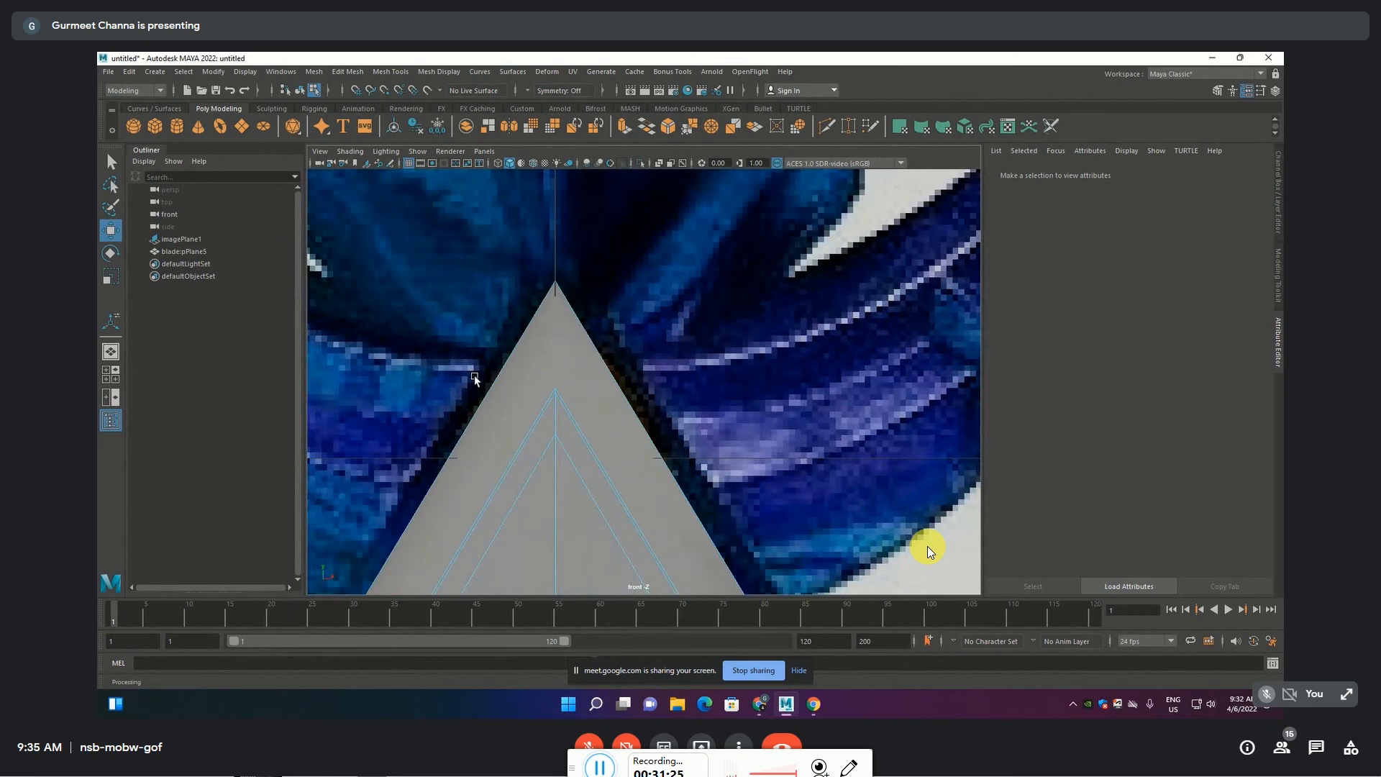
key(space)
key(space)
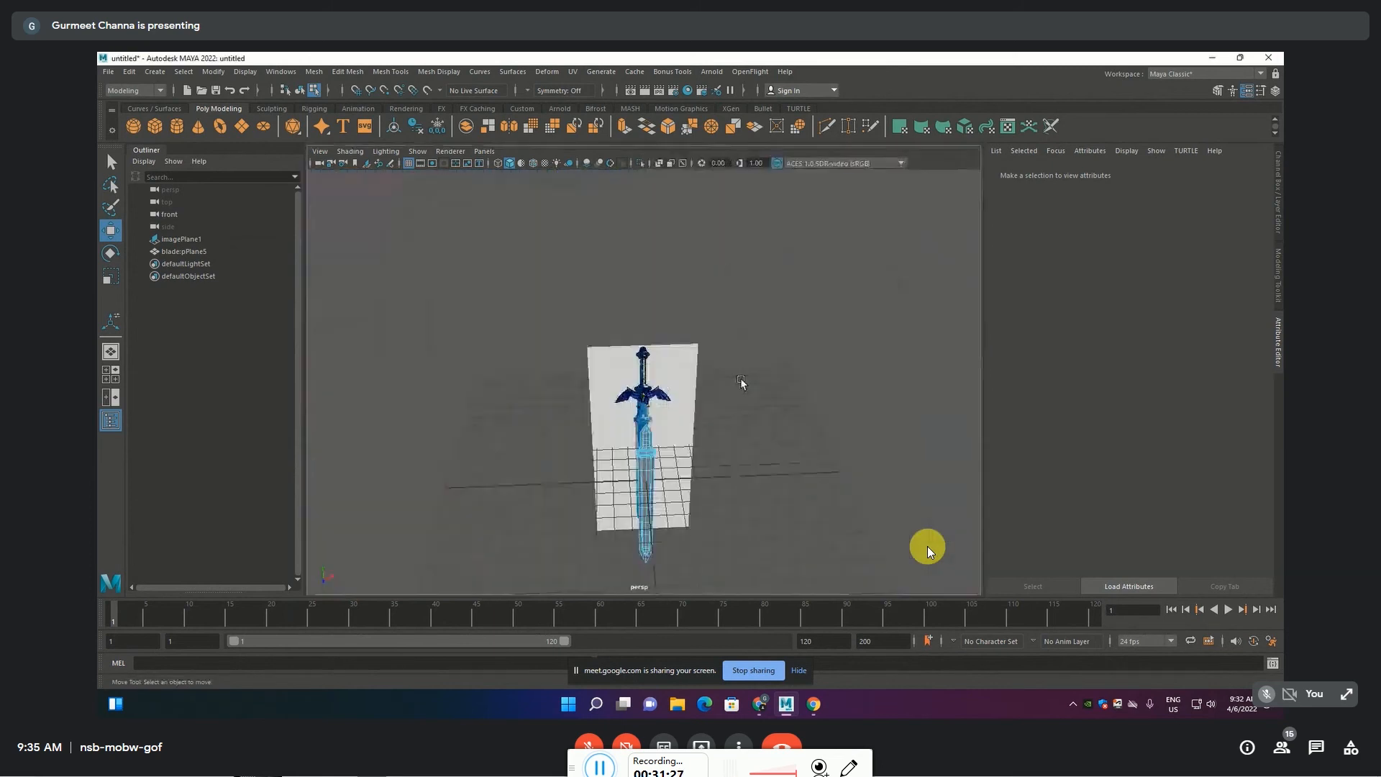
scroll(669, 435, up, 8)
alt+middle_drag(717, 426, 713, 269)
scroll(718, 438, up, 8)
alt+middle_drag(719, 438, 681, 330)
mouse_move(625, 331)
alt+mouse_down()
mouse_move(740, 345)
mouse_move(638, 354)
alt+mouse_up()
scroll(633, 328, up, 5)
alt+middle_drag(619, 327, 650, 361)
click(649, 360)
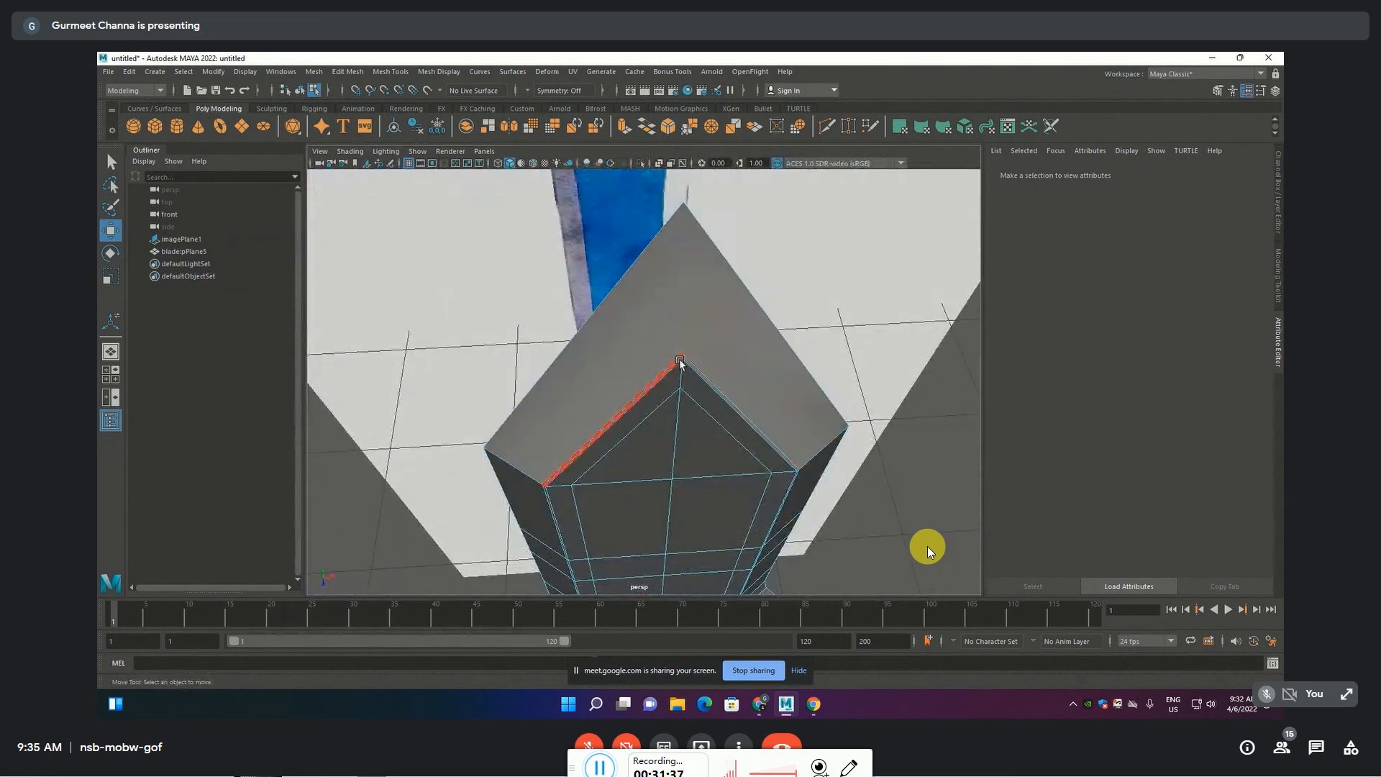
click(745, 524)
alt+drag(745, 523, 727, 501)
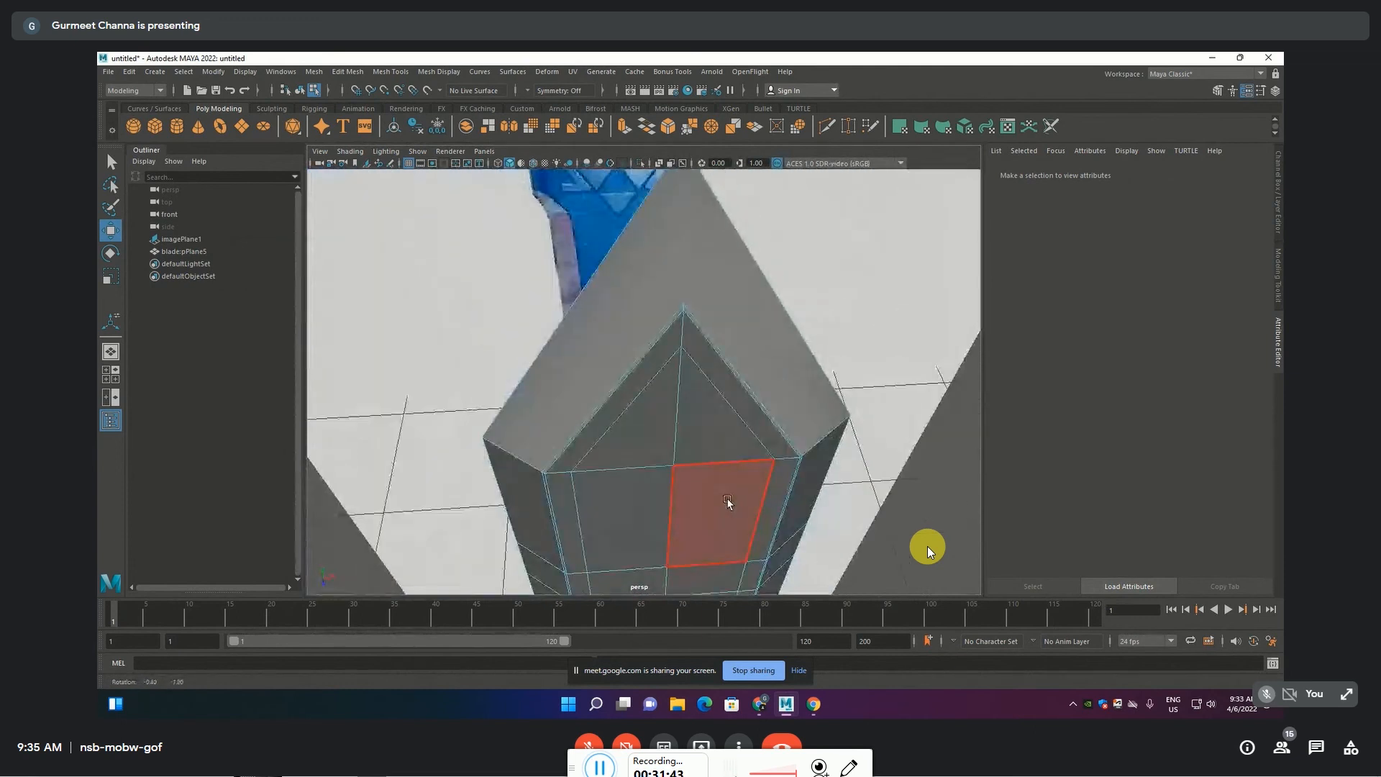
alt+right_drag(739, 446, 691, 430)
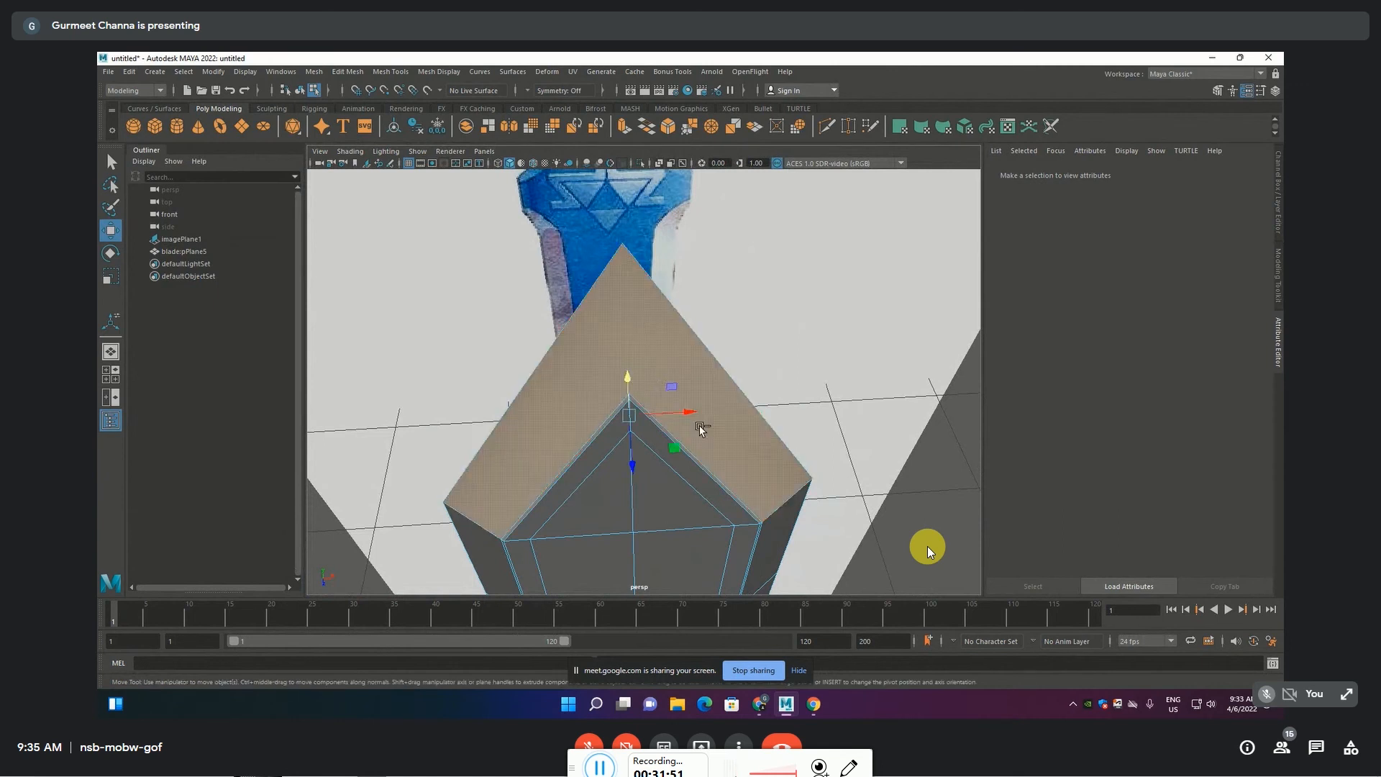
Undo back to before the tip's centre edge was deleted
key(ctrl+z)
key(ctrl+z)
key(ctrl+z)
key(ctrl+z)
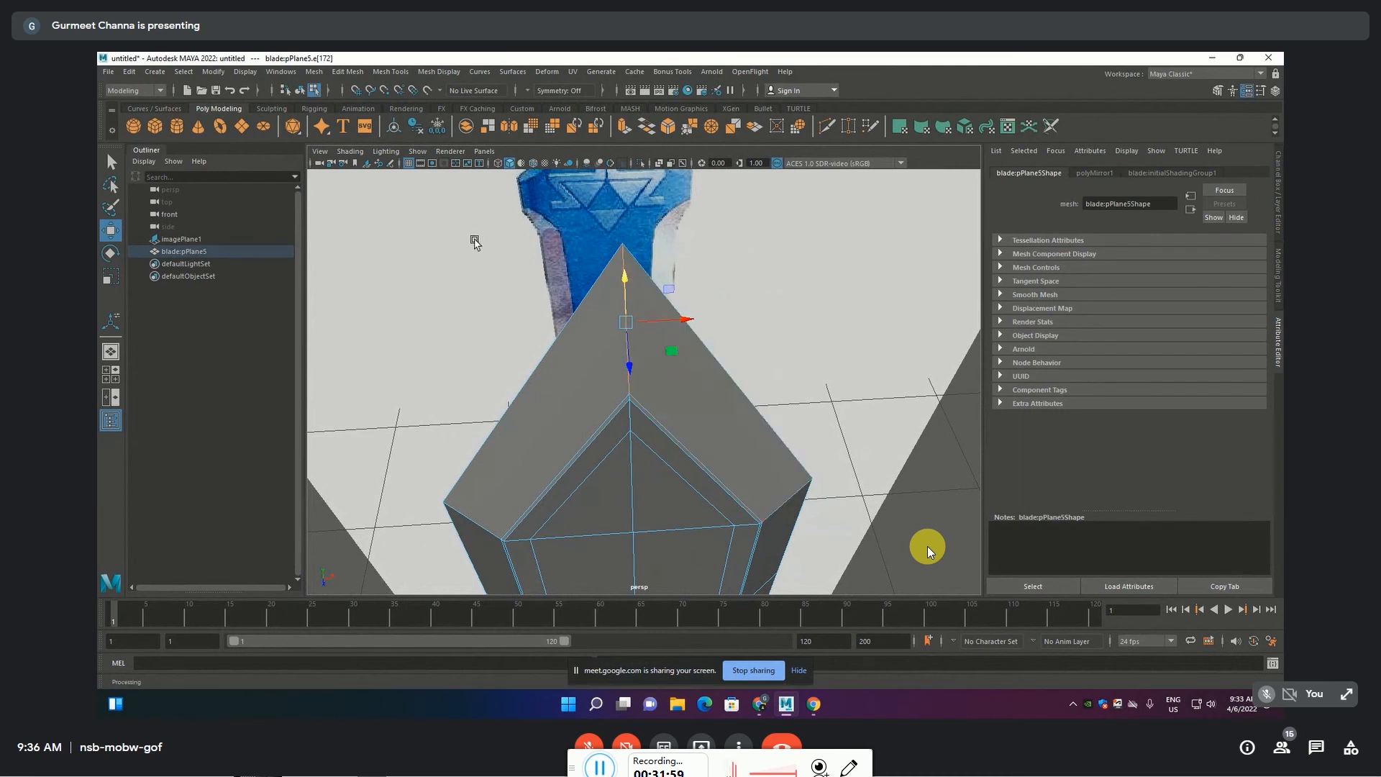
Sketch a horizontal cut line and a vertical centre line over the tip with the Grease Pencil, and discard the drawing
click(391, 165)
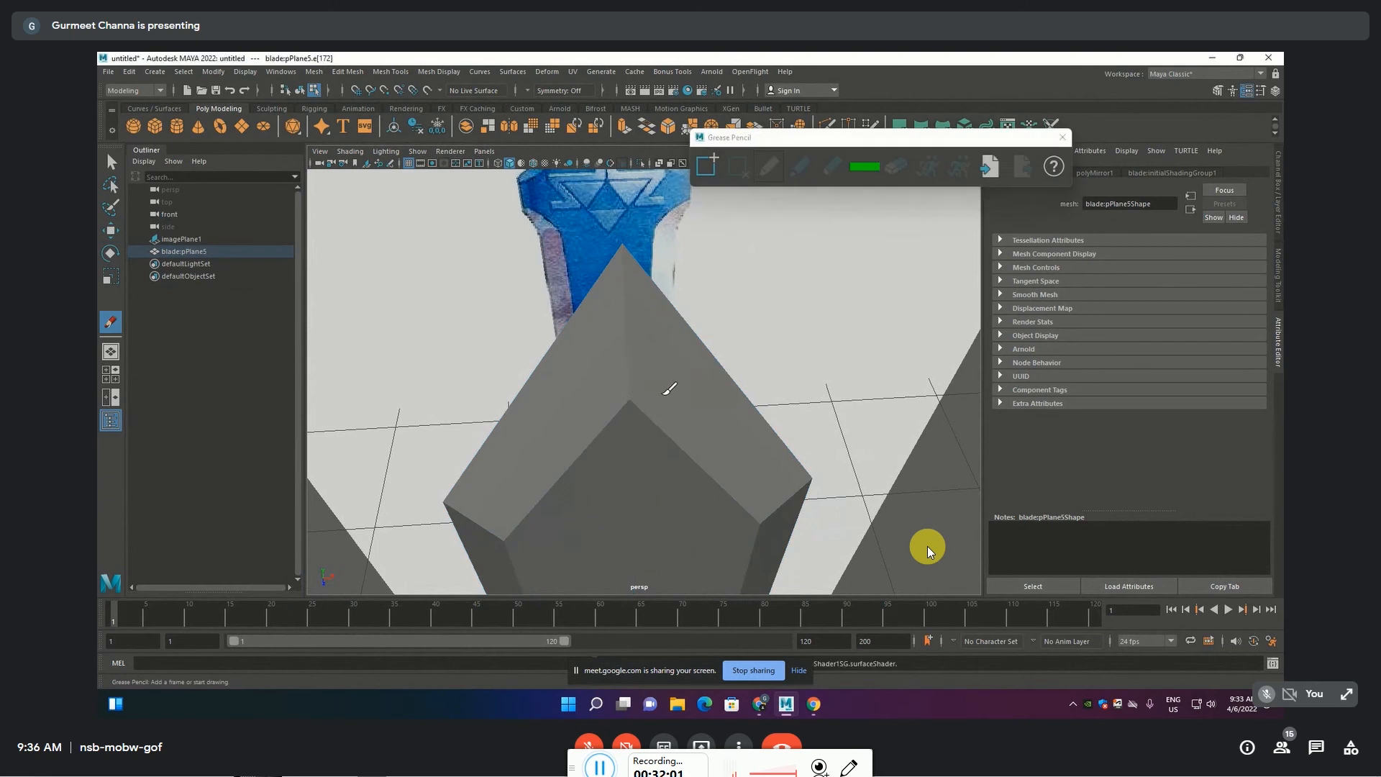
drag(629, 393, 743, 388)
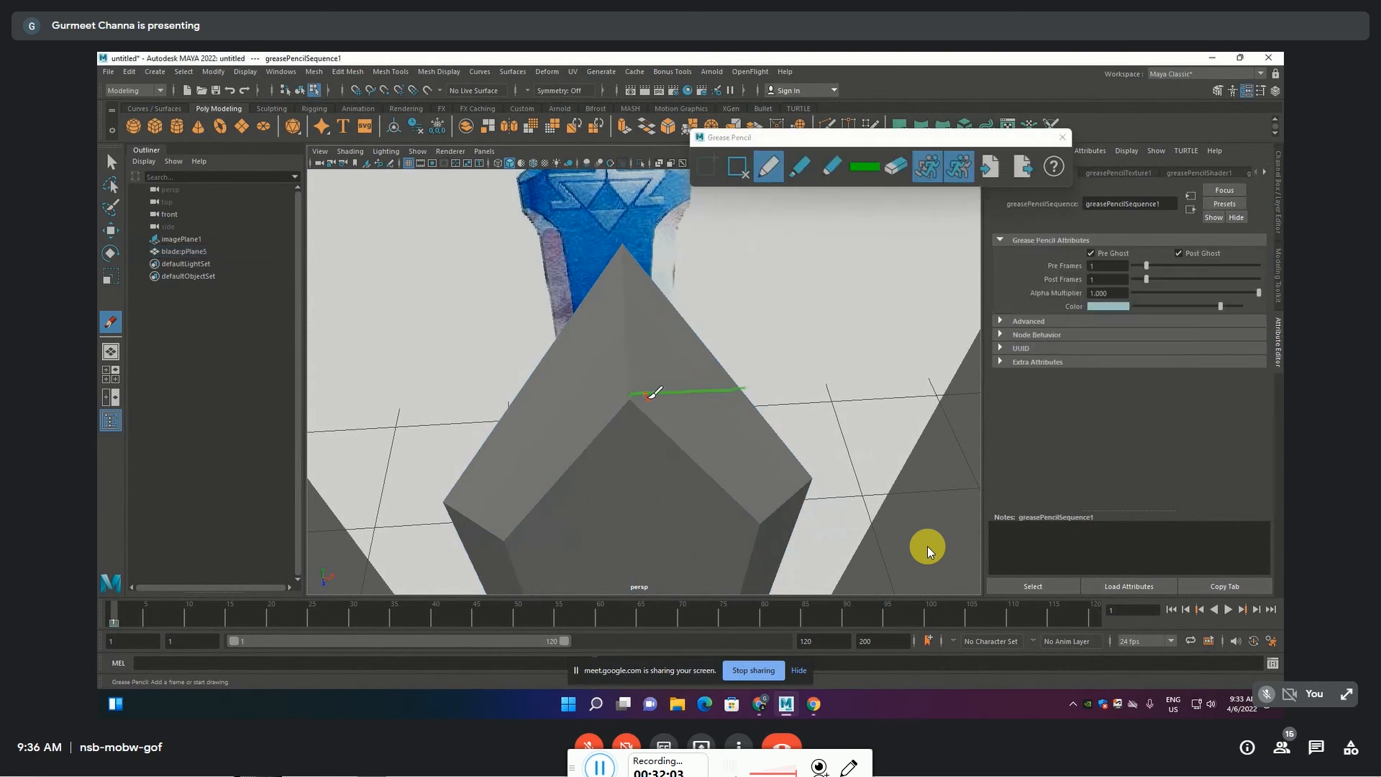
drag(627, 392, 498, 394)
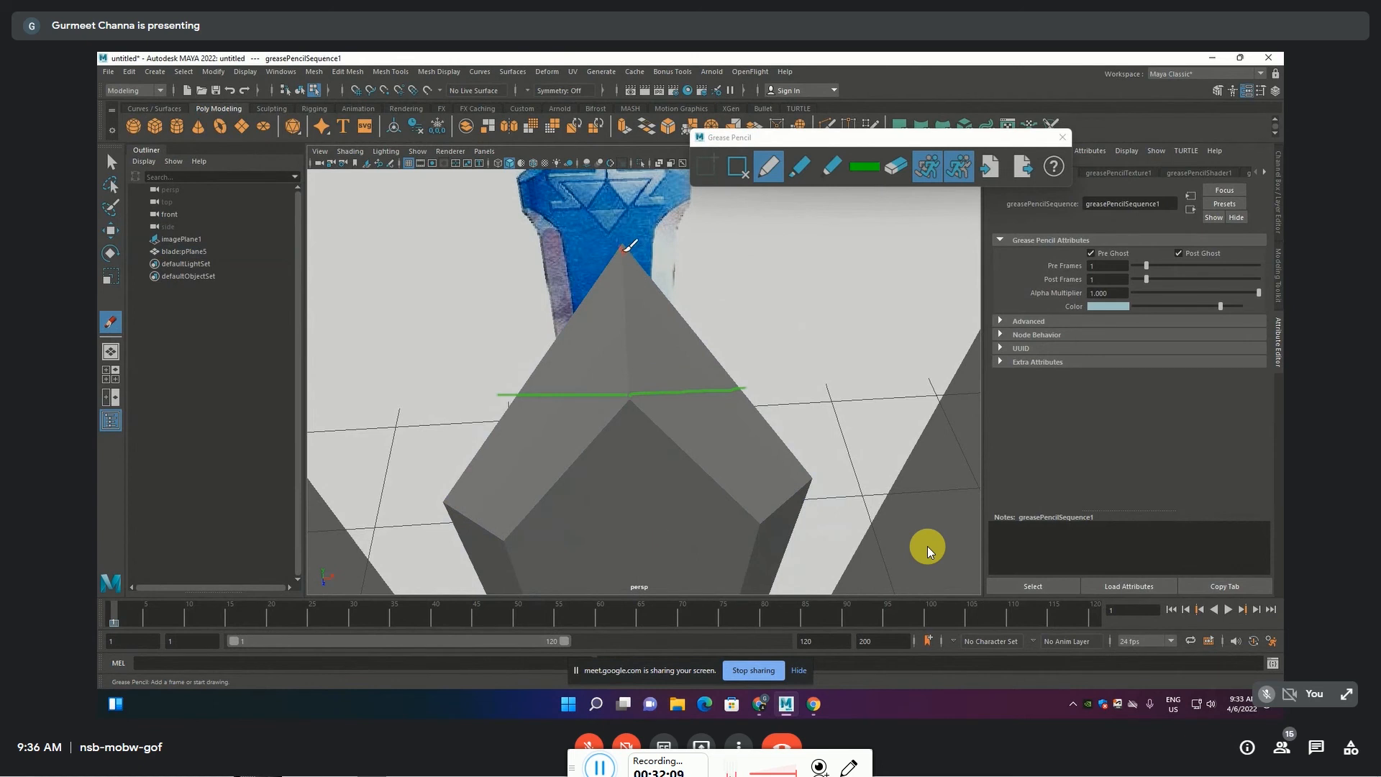
drag(625, 256, 627, 391)
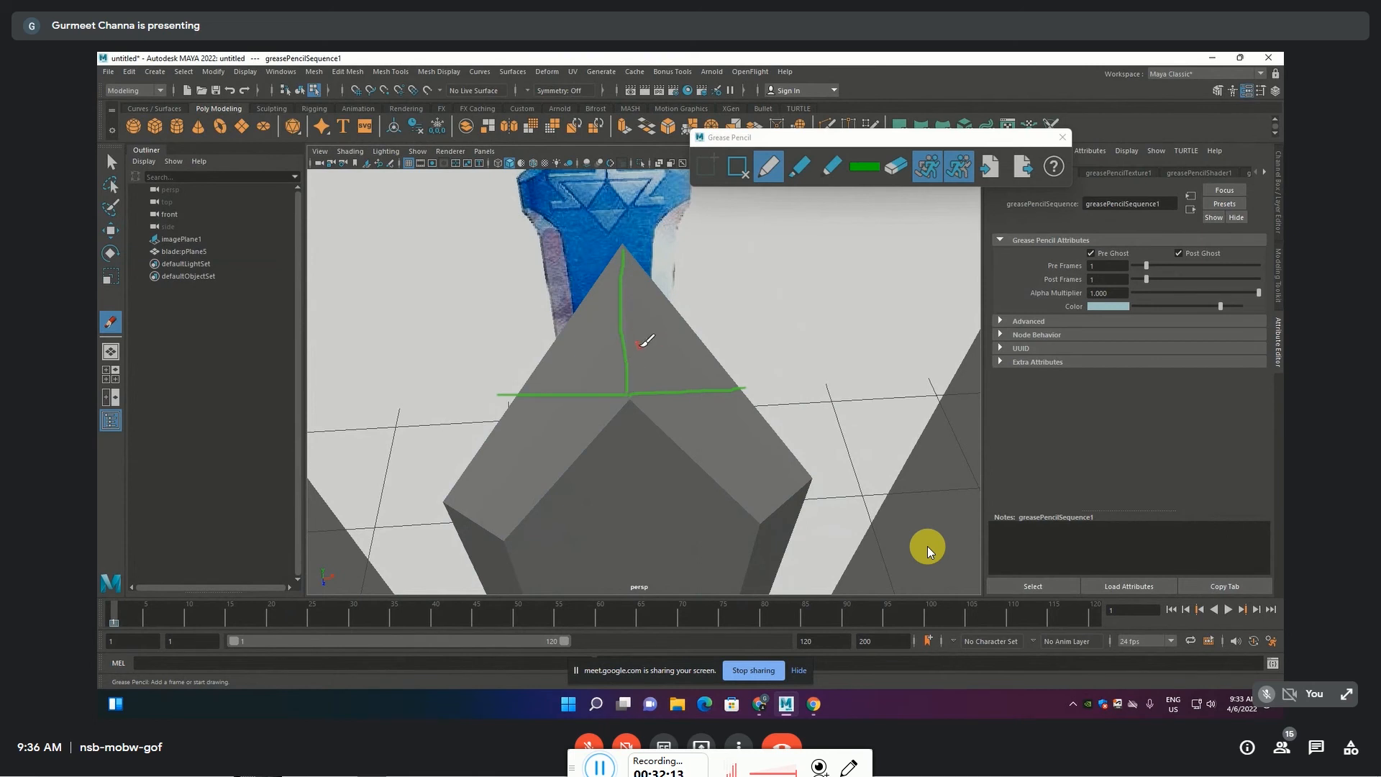
key(ctrl+z)
mouse_move(731, 305)
alt+middle_down()
mouse_move(718, 395)
mouse_move(719, 288)
alt+middle_up()
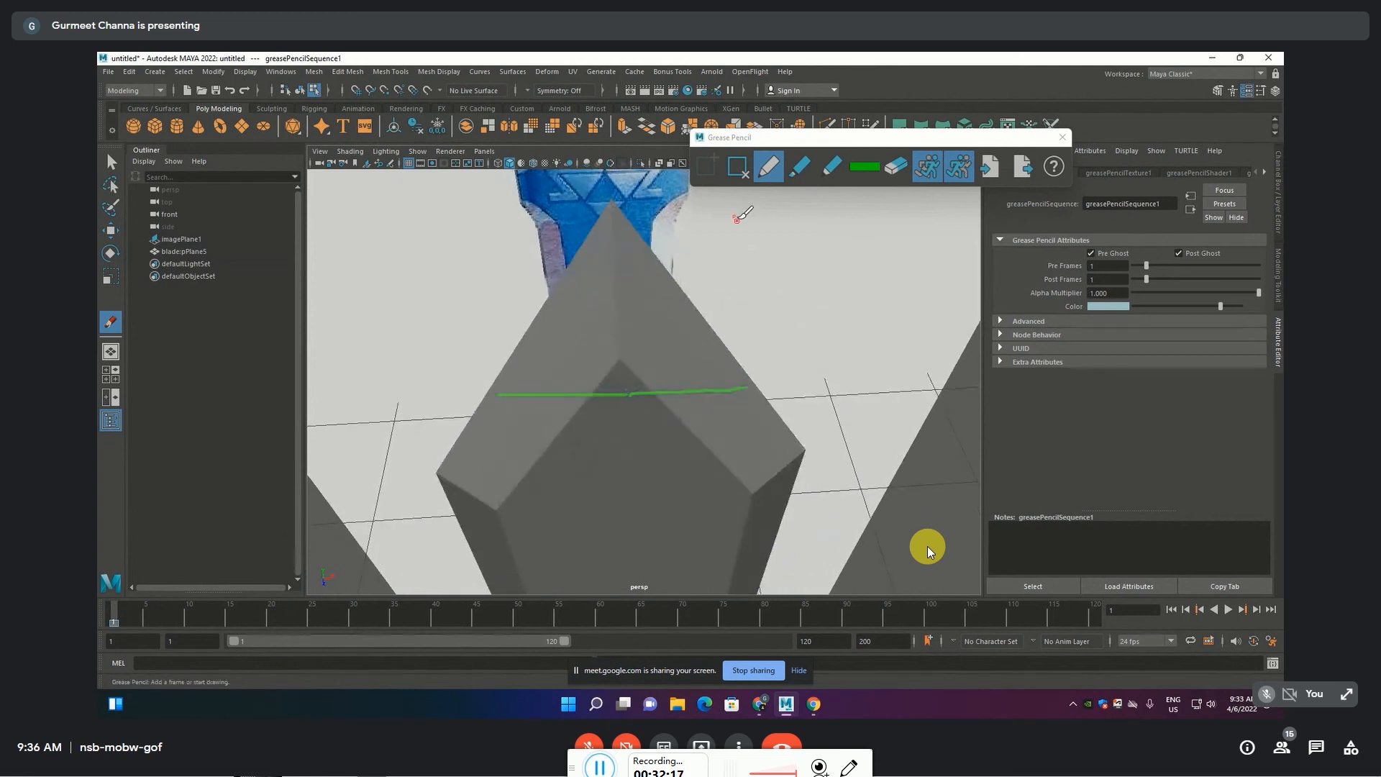
click(748, 172)
click(1063, 136)
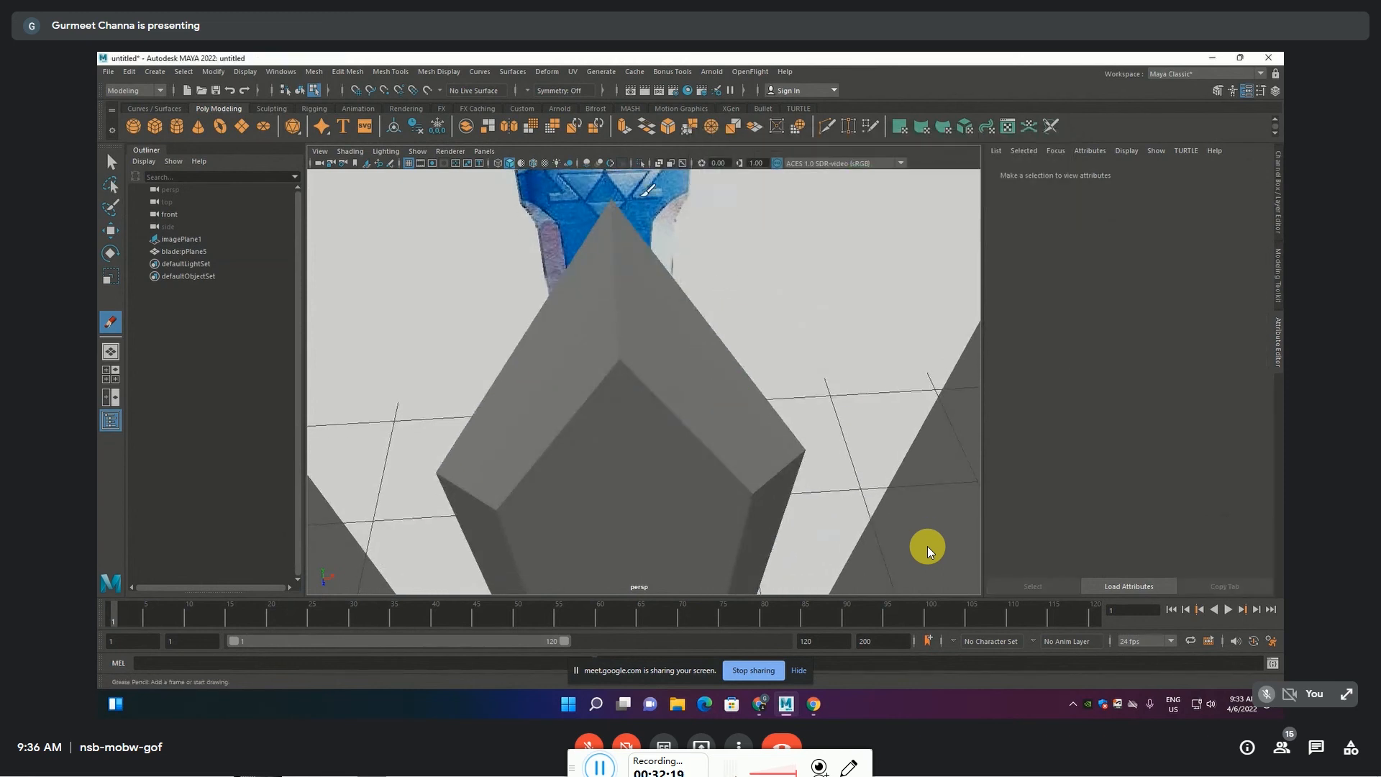
Display the wireframe over the shaded blade and switch its mesh to component selection
click(533, 164)
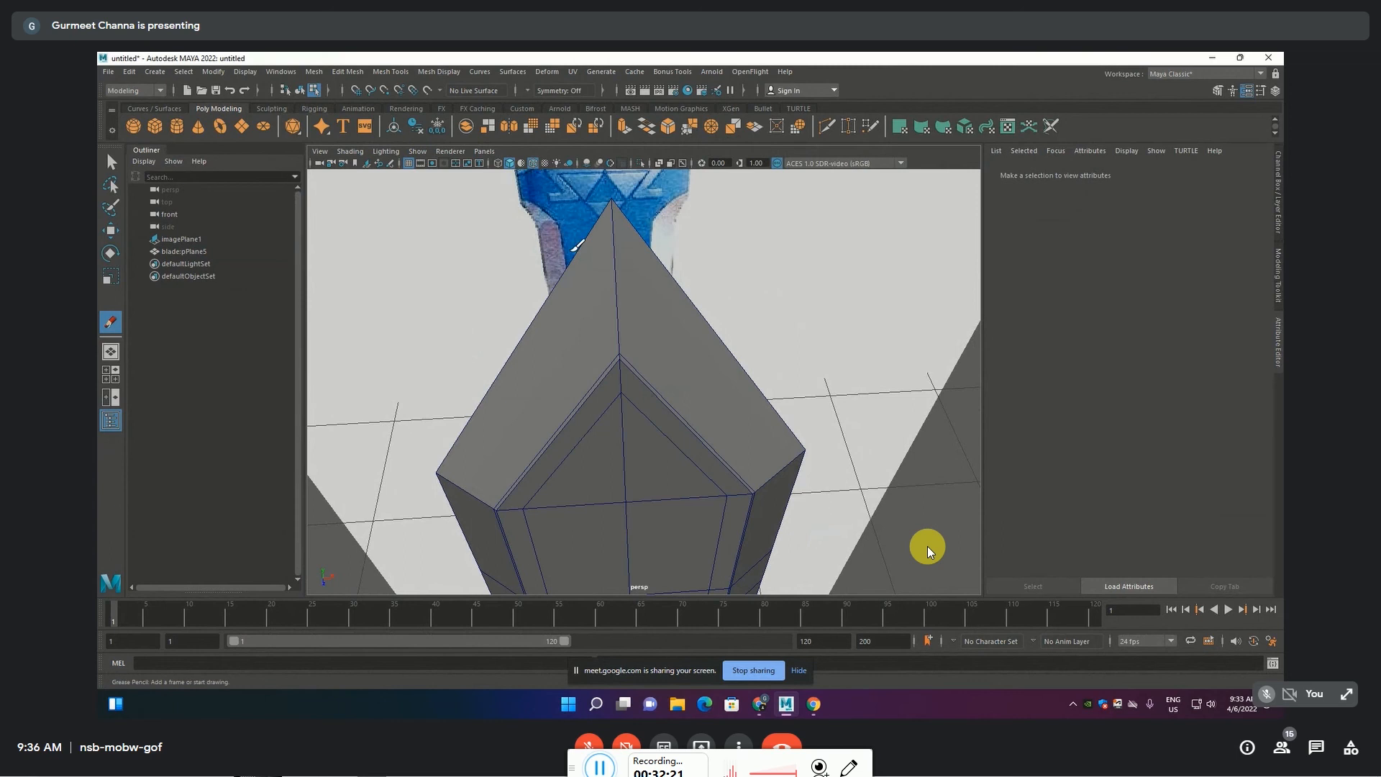
click(394, 72)
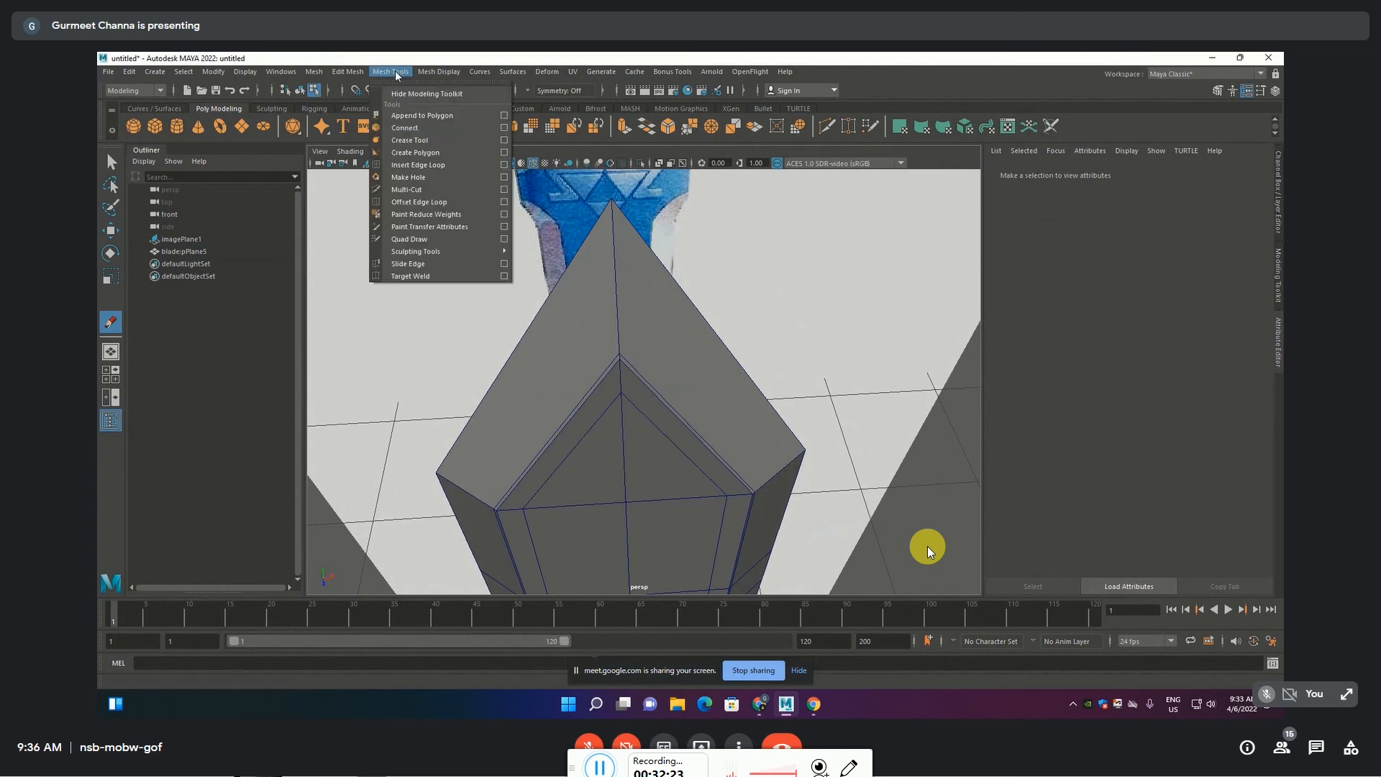
click(407, 189)
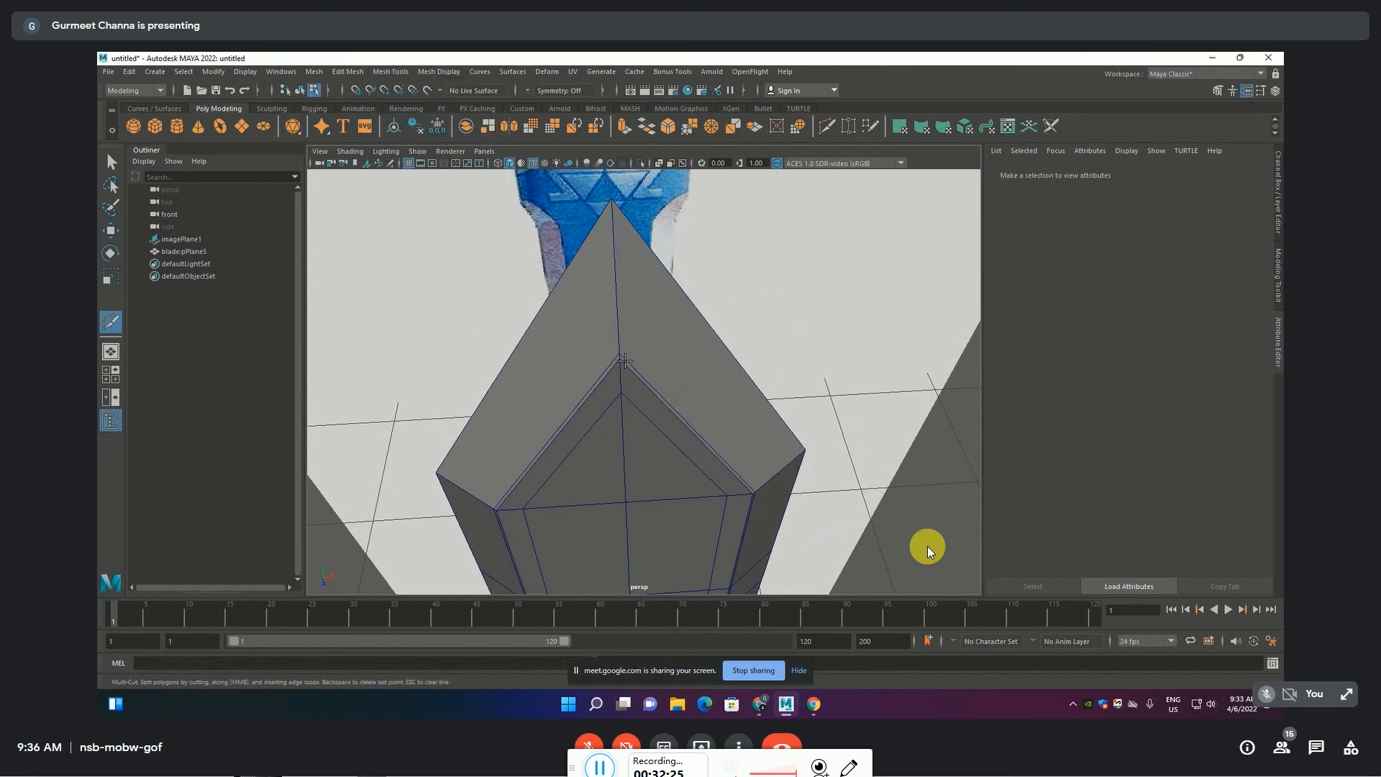
key(q)
click(561, 308)
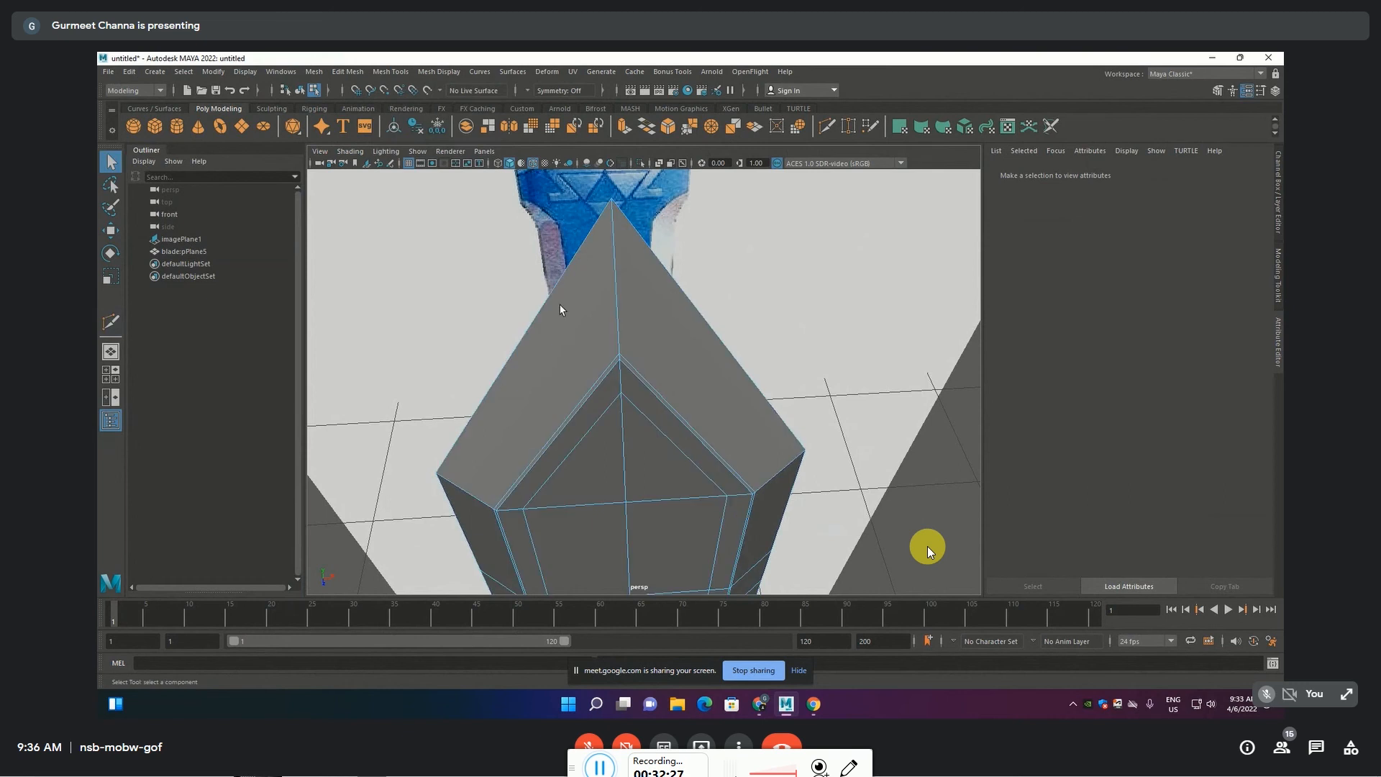
Multi-Cut an edge on each side of the guard-end tip's centre edge, from the inner chevron corner to beside the apex, and preview it smoothed
click(430, 71)
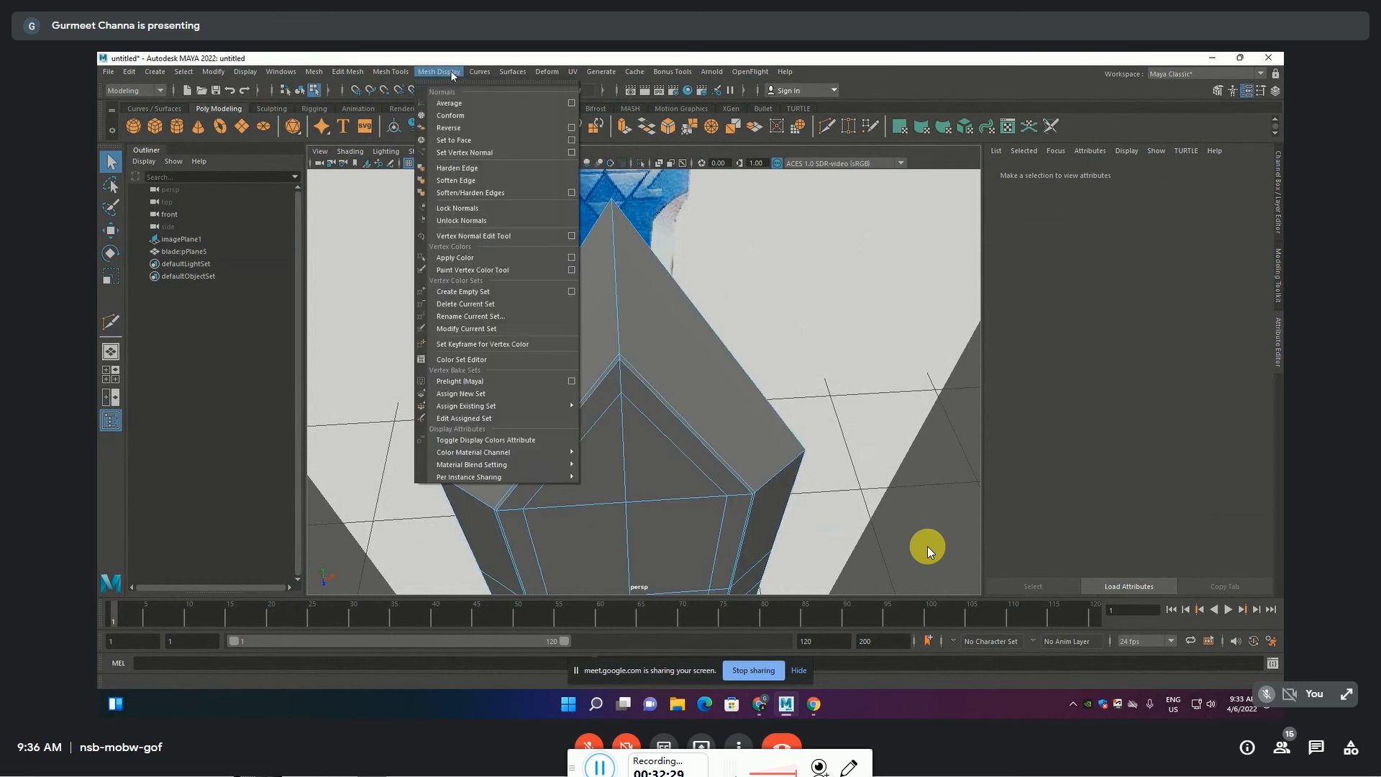
mouse_move(390, 71)
click(414, 192)
click(619, 353)
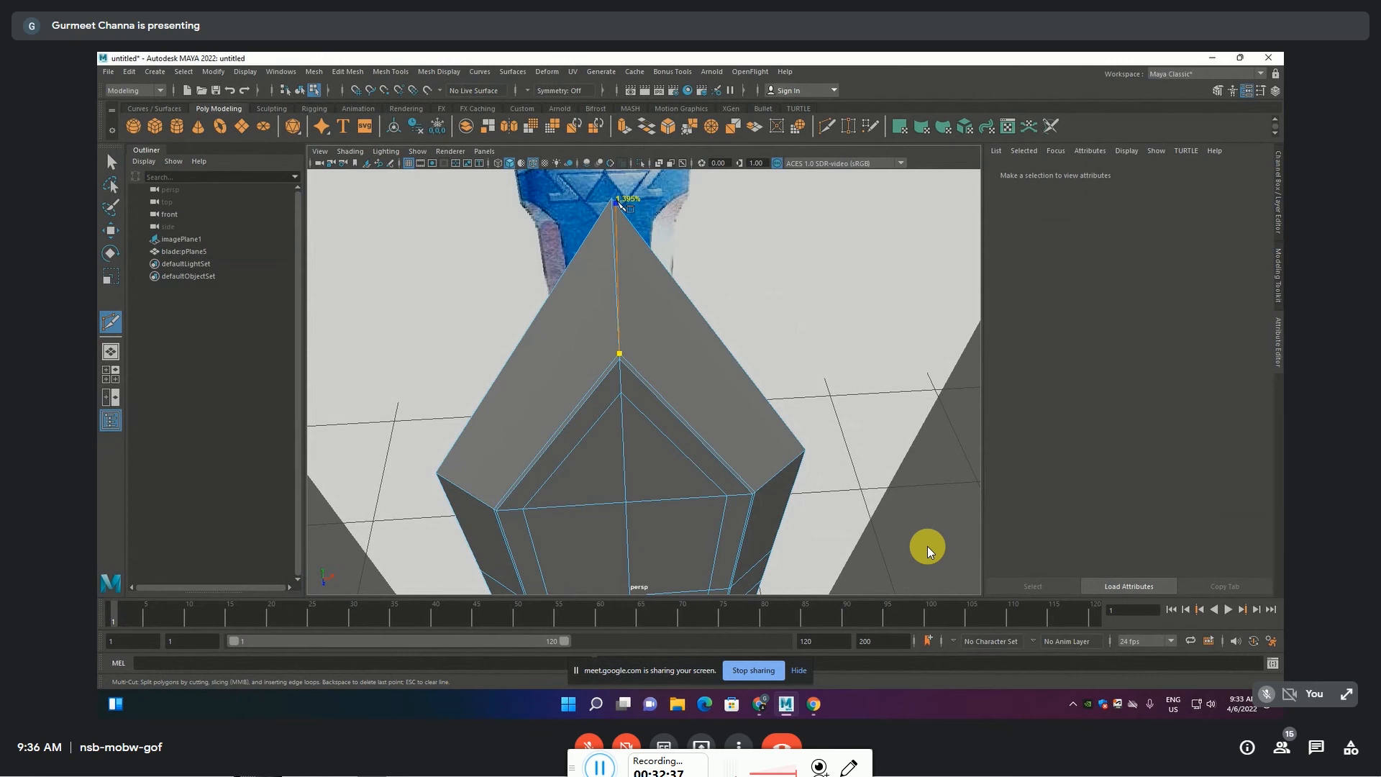
click(616, 204)
key(Return)
click(620, 354)
click(612, 204)
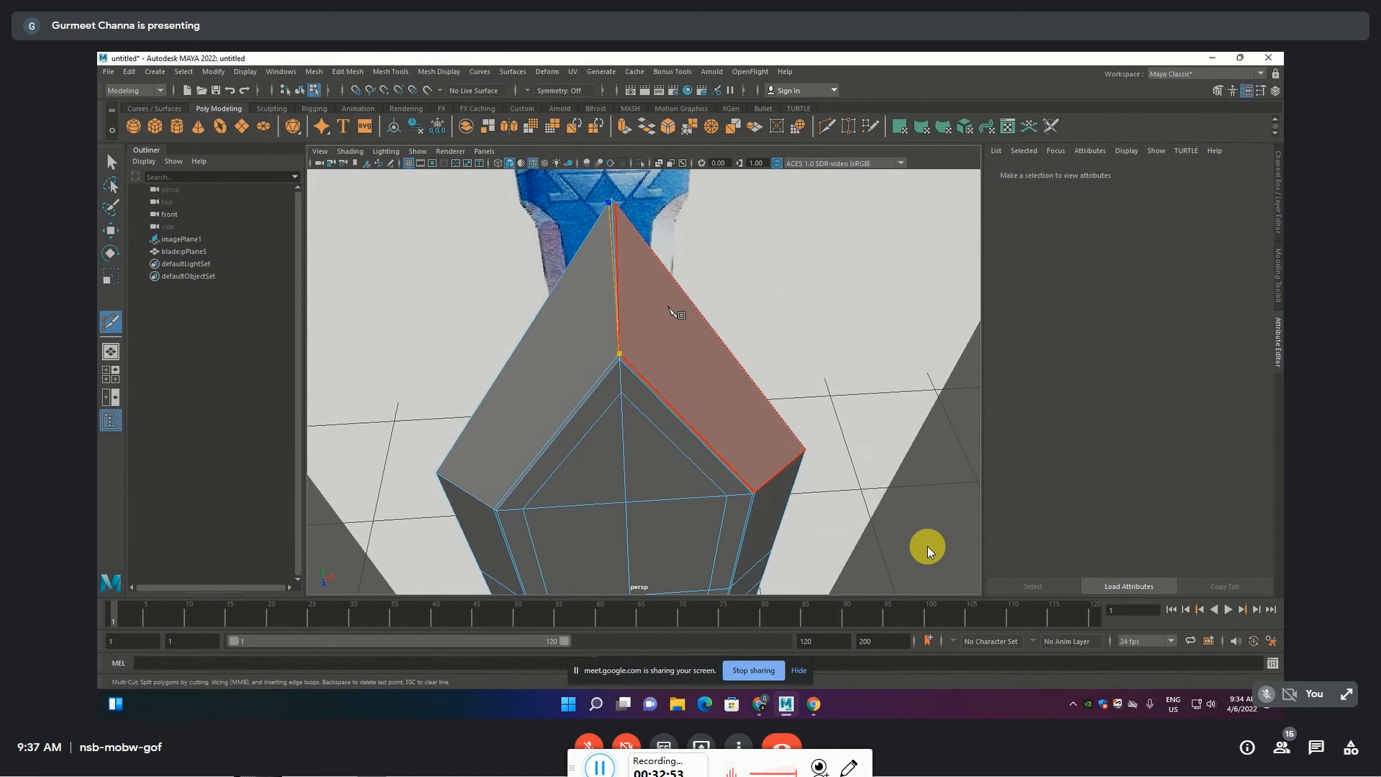
click(669, 308)
key(3)
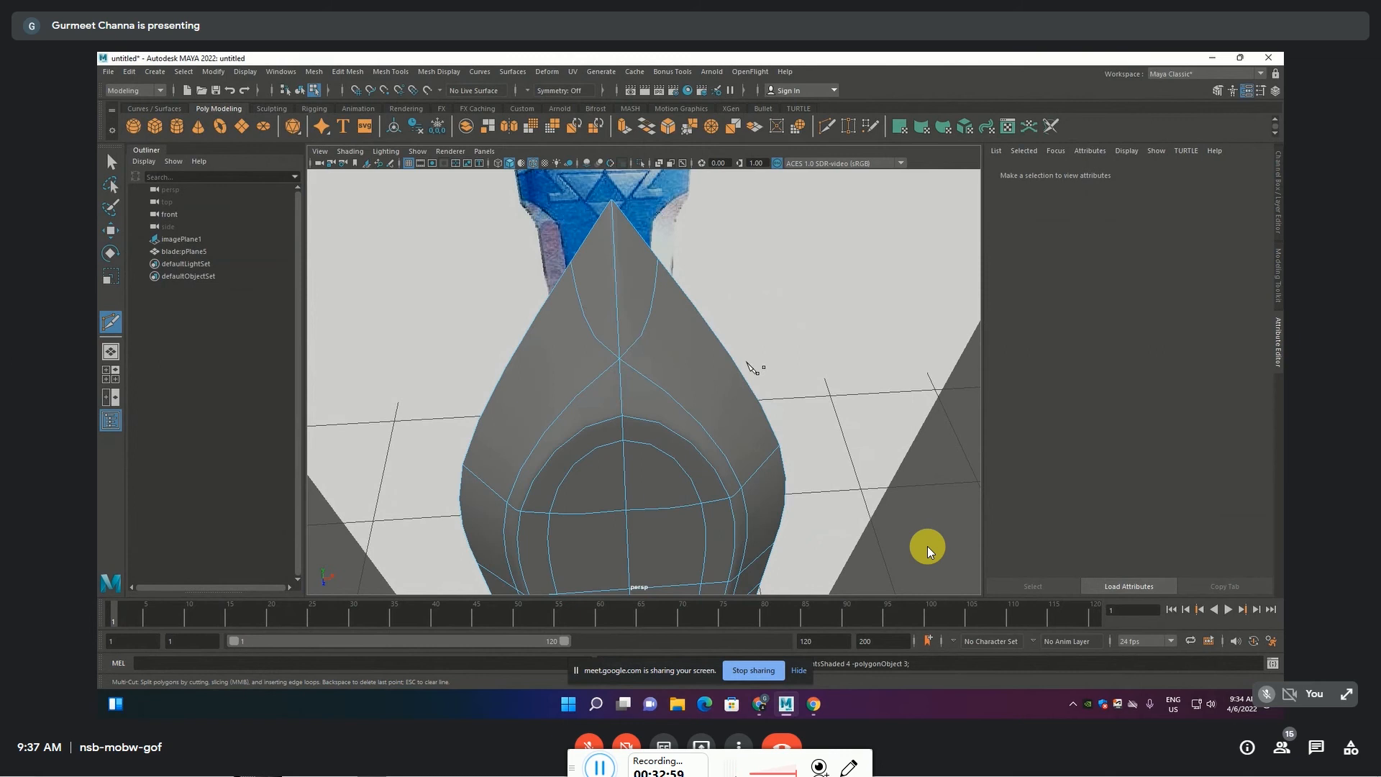
At the blade's pointed end, turn off smooth preview and Multi-Cut an edge on each side of the centre edge down to the apex
scroll(746, 362, down, 9)
alt+middle_drag(731, 387, 723, 271)
scroll(723, 271, down, 5)
alt+middle_drag(722, 562, 674, 447)
alt+drag(674, 448, 674, 415)
scroll(674, 415, up, 3)
alt+middle_drag(694, 556, 701, 293)
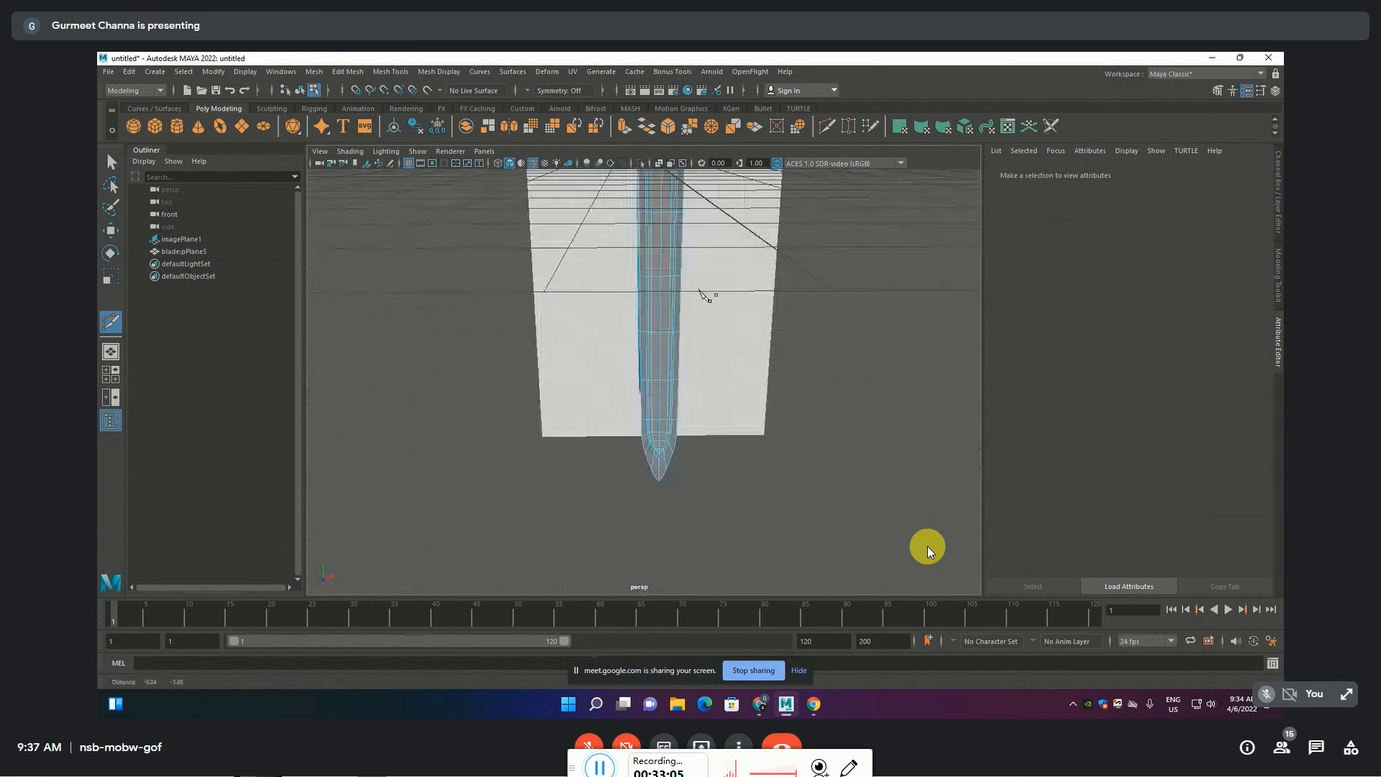
scroll(669, 531, up, 3)
alt+middle_drag(672, 531, 679, 322)
scroll(678, 466, up, 4)
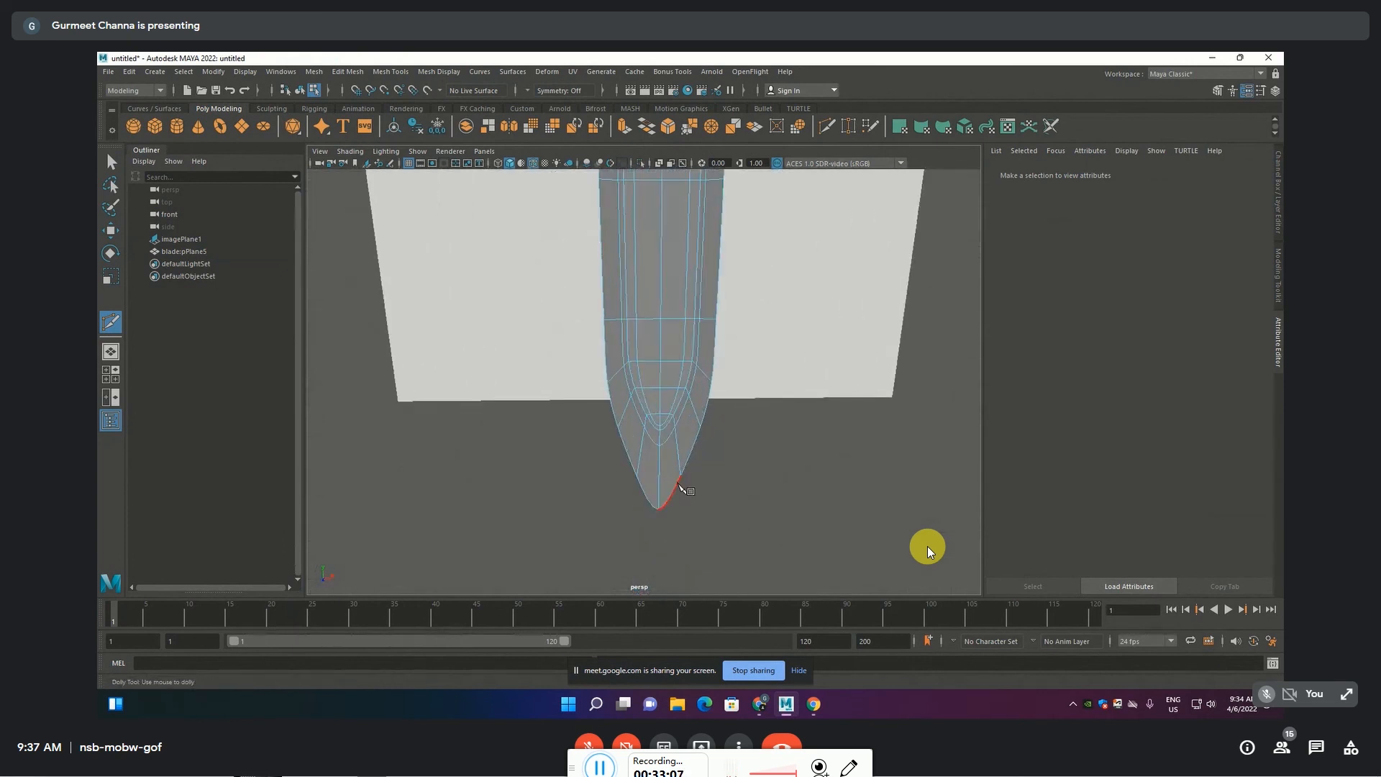
scroll(679, 487, up, 4)
alt+middle_drag(684, 489, 674, 250)
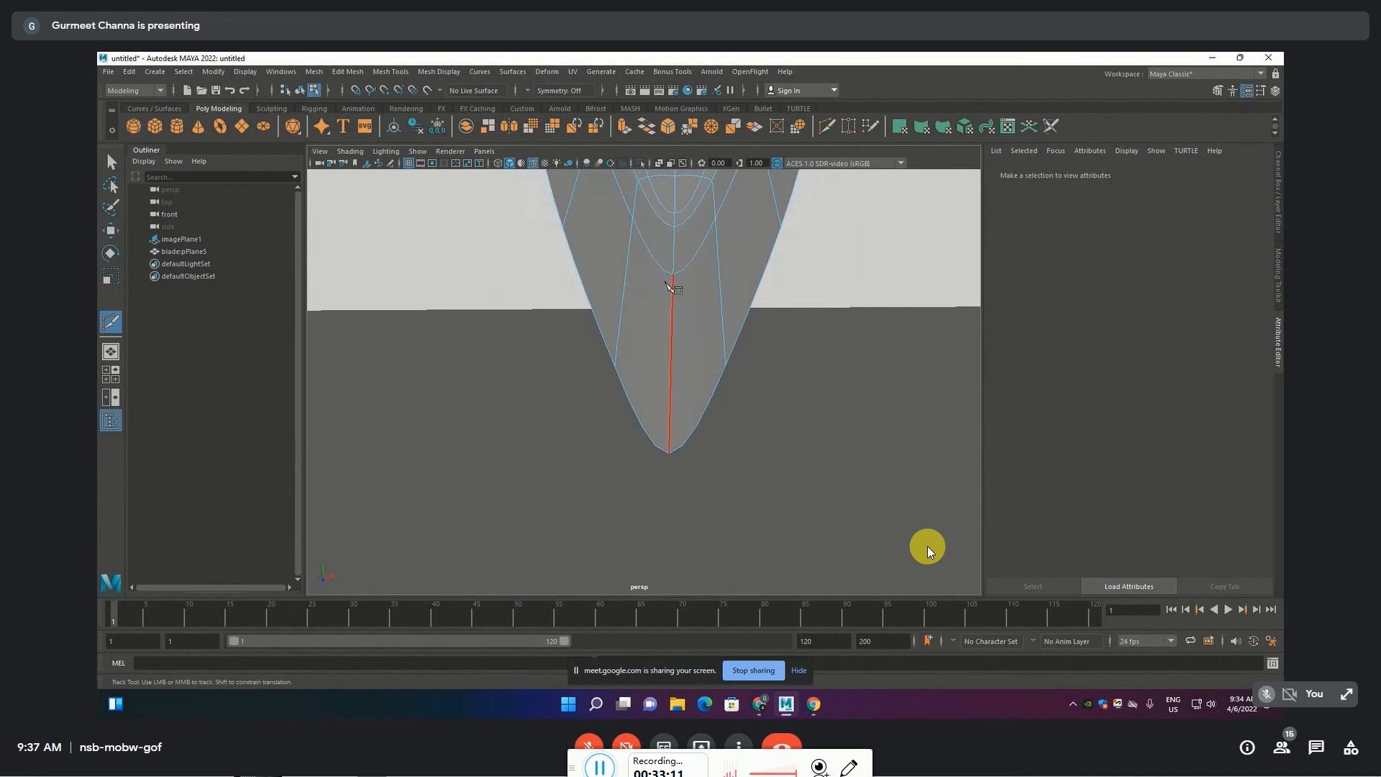
key(1)
click(673, 261)
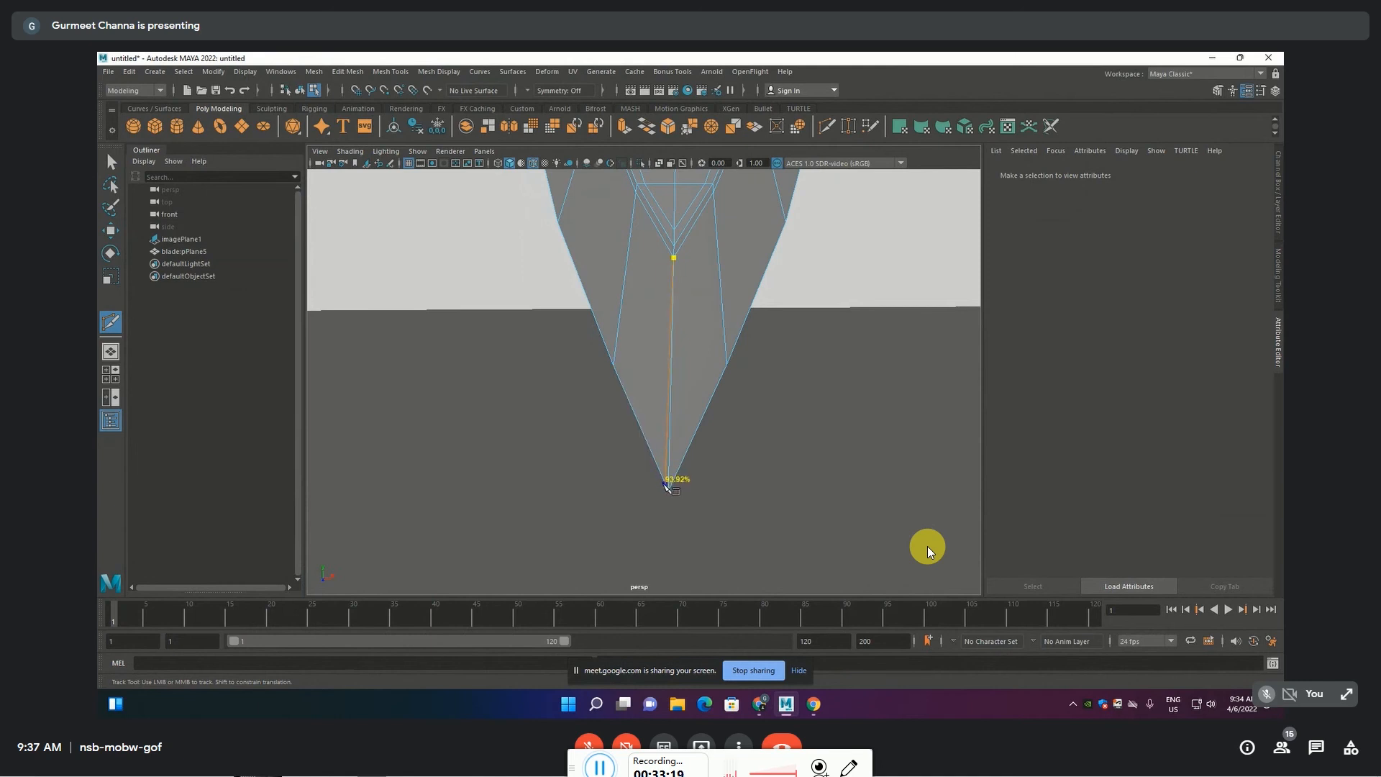
click(666, 486)
key(Return)
click(674, 258)
click(683, 489)
key(q)
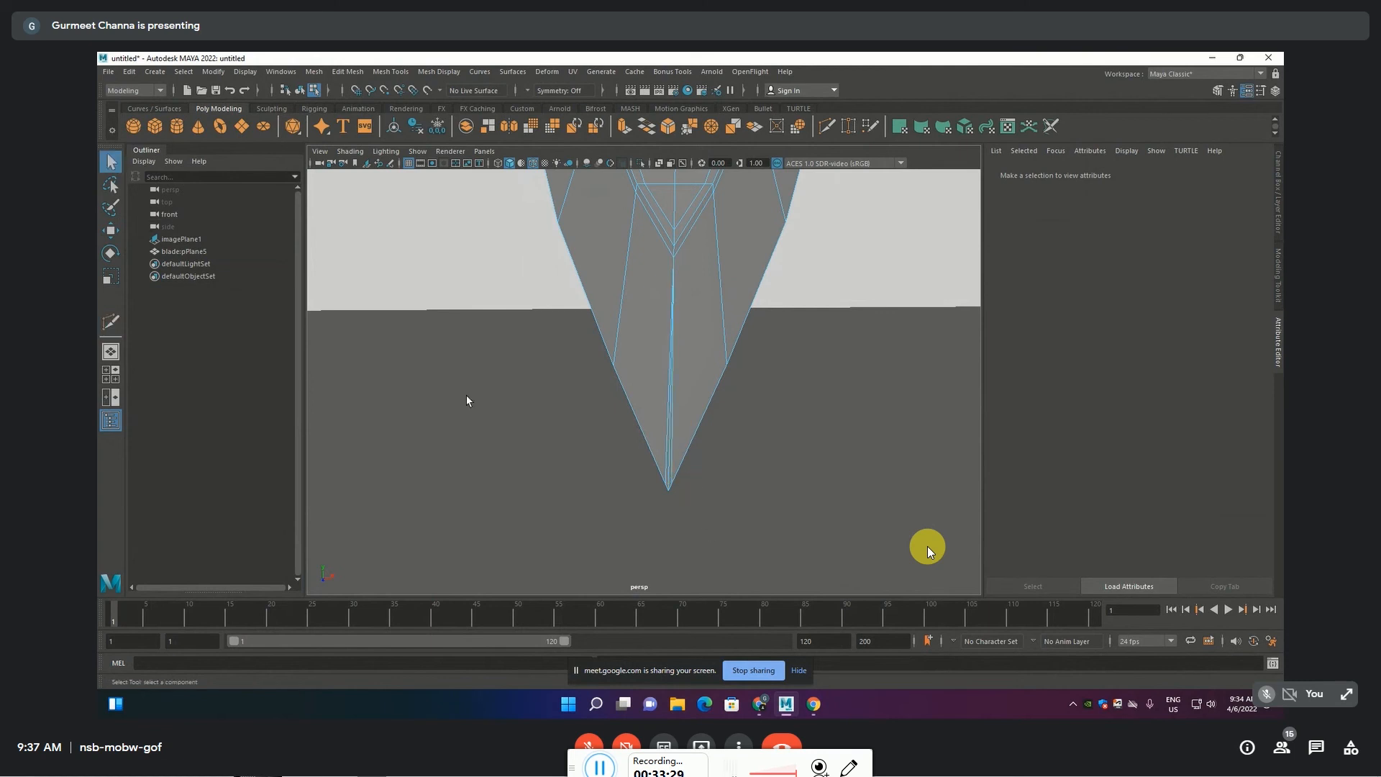
Return the blade to object mode with smooth preview on, and check its pointed end and overall shape
key(F8)
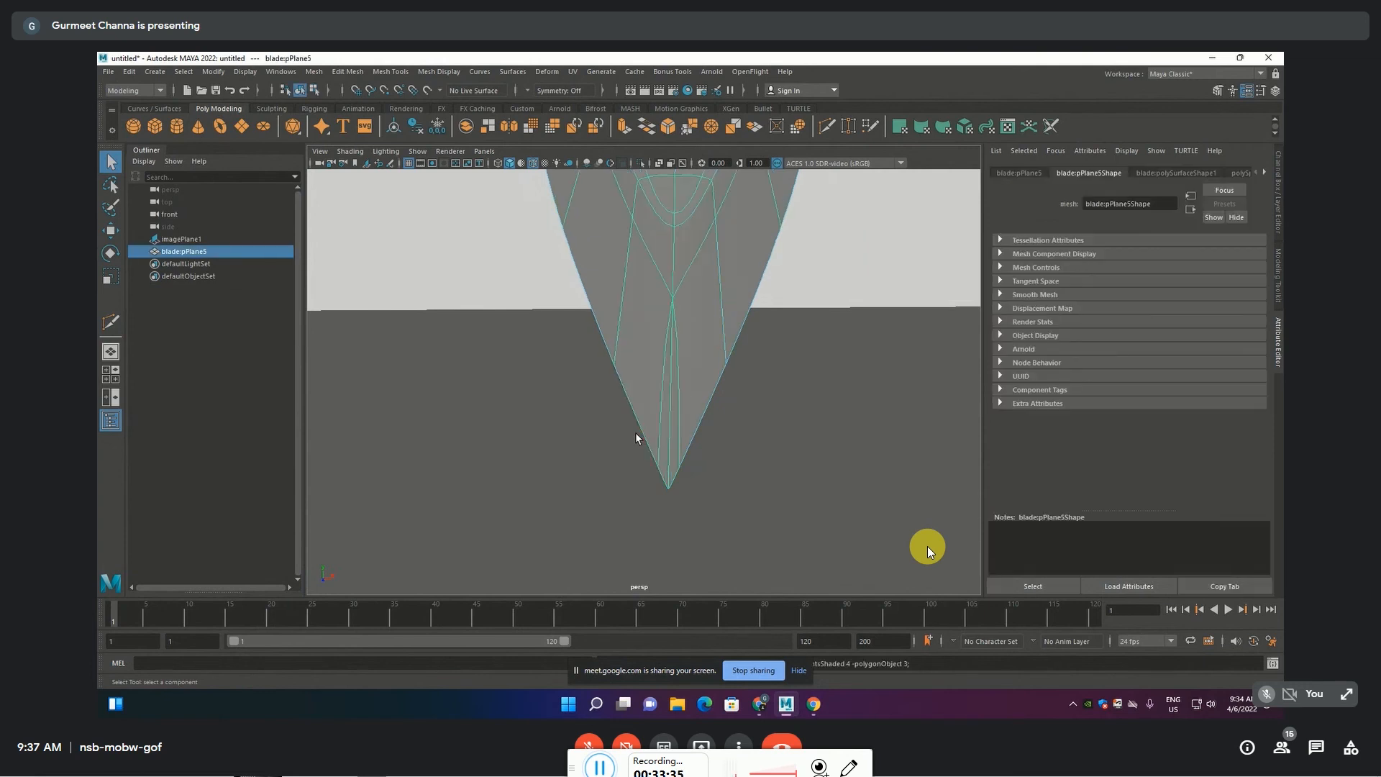
click(759, 478)
scroll(758, 469, down, 10)
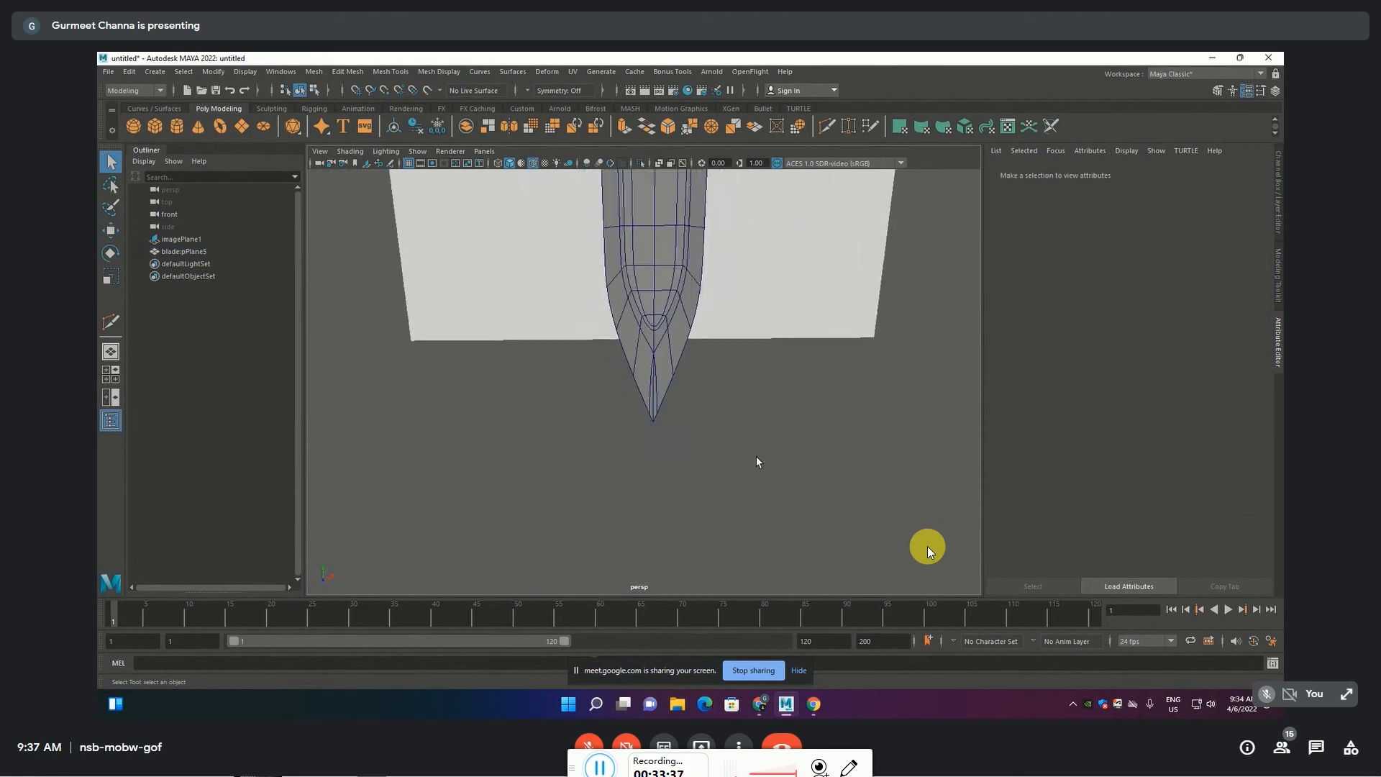
scroll(769, 489, up, 10)
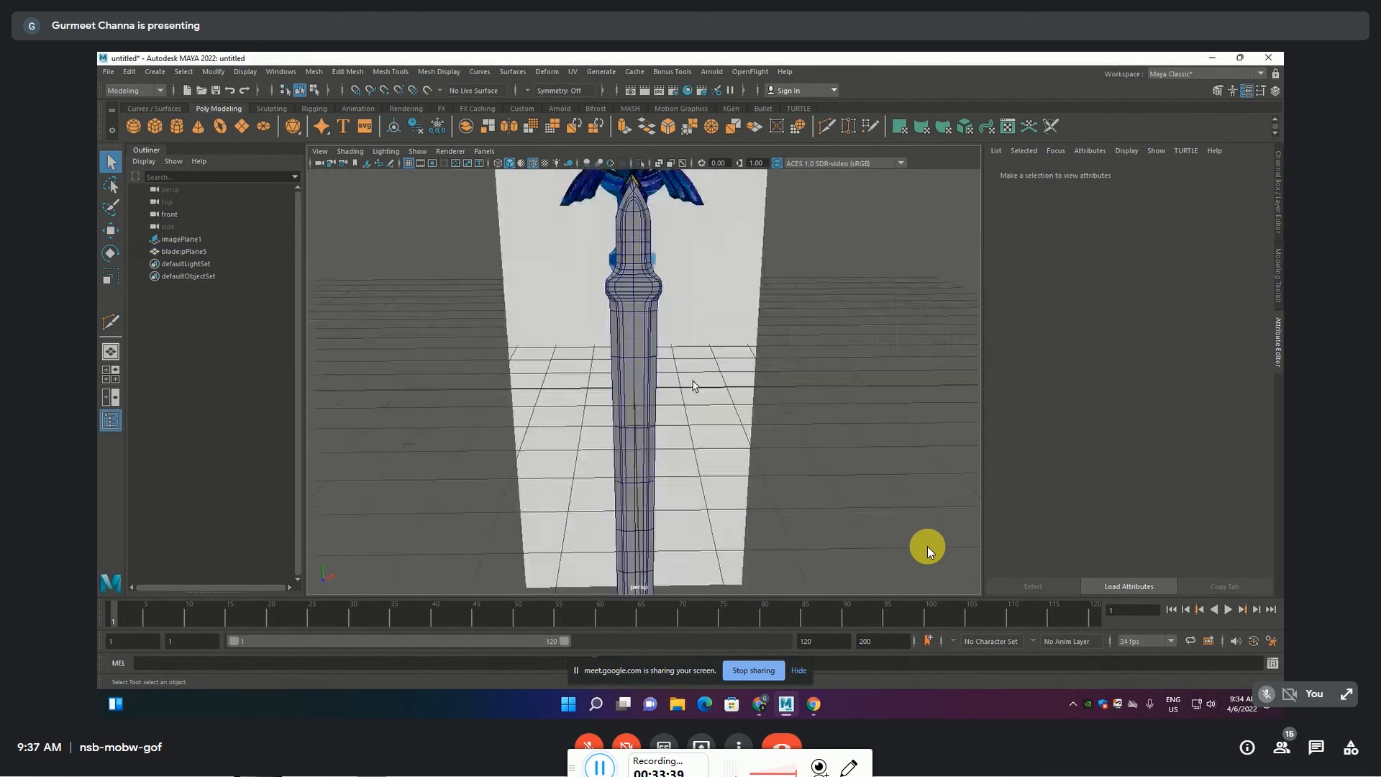
alt+drag(690, 373, 689, 509)
Scale the whole blade up along its Z axis to make it thicker, checking it from the side
click(643, 302)
alt+drag(705, 381, 543, 369)
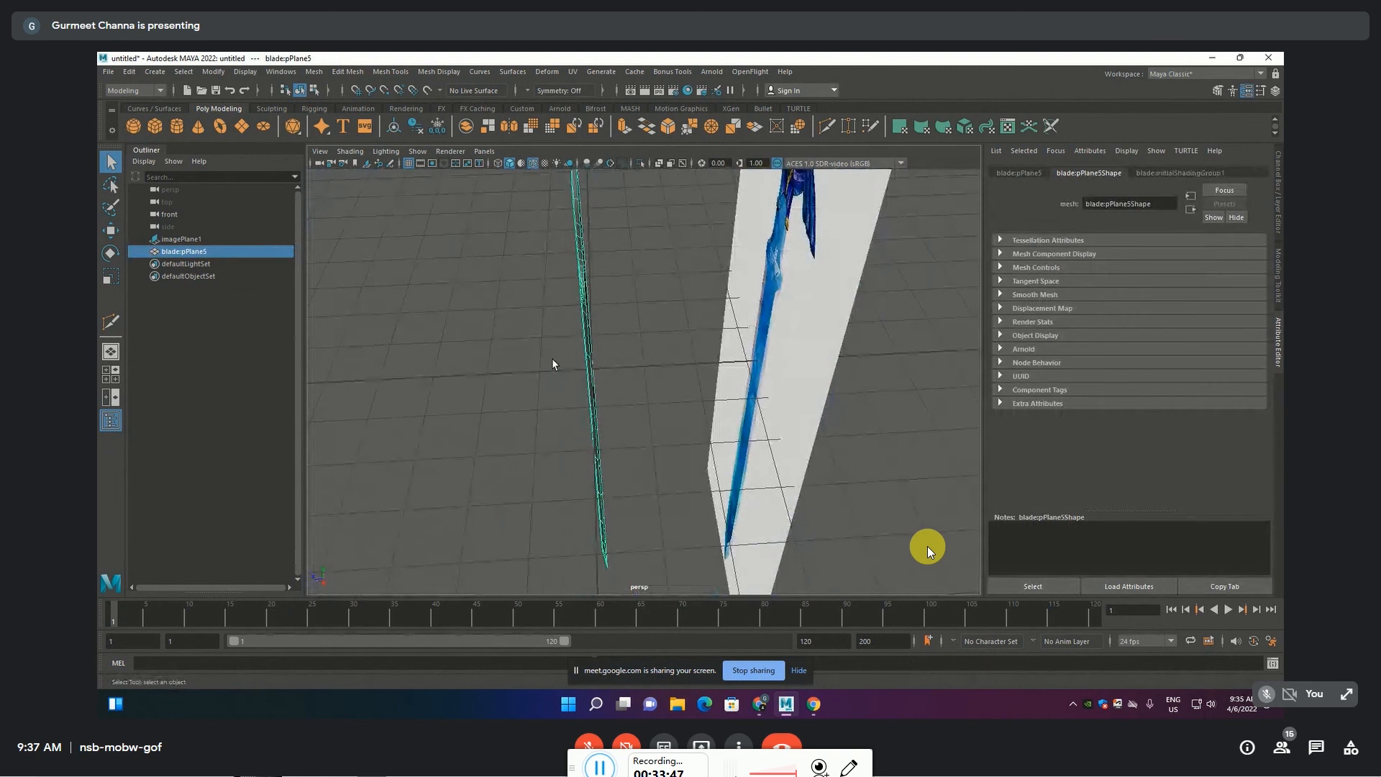
click(554, 356)
click(589, 367)
alt+drag(532, 422, 601, 359)
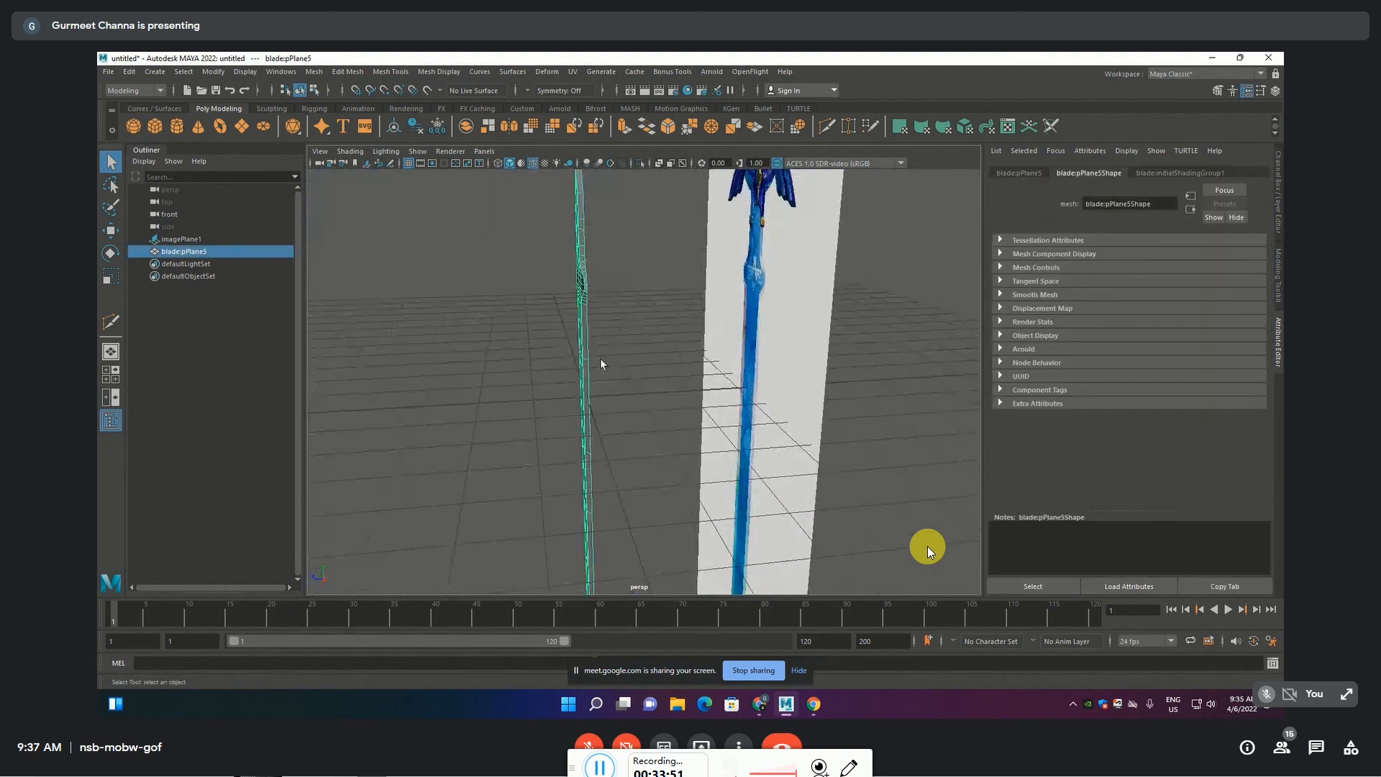
key(e)
key(r)
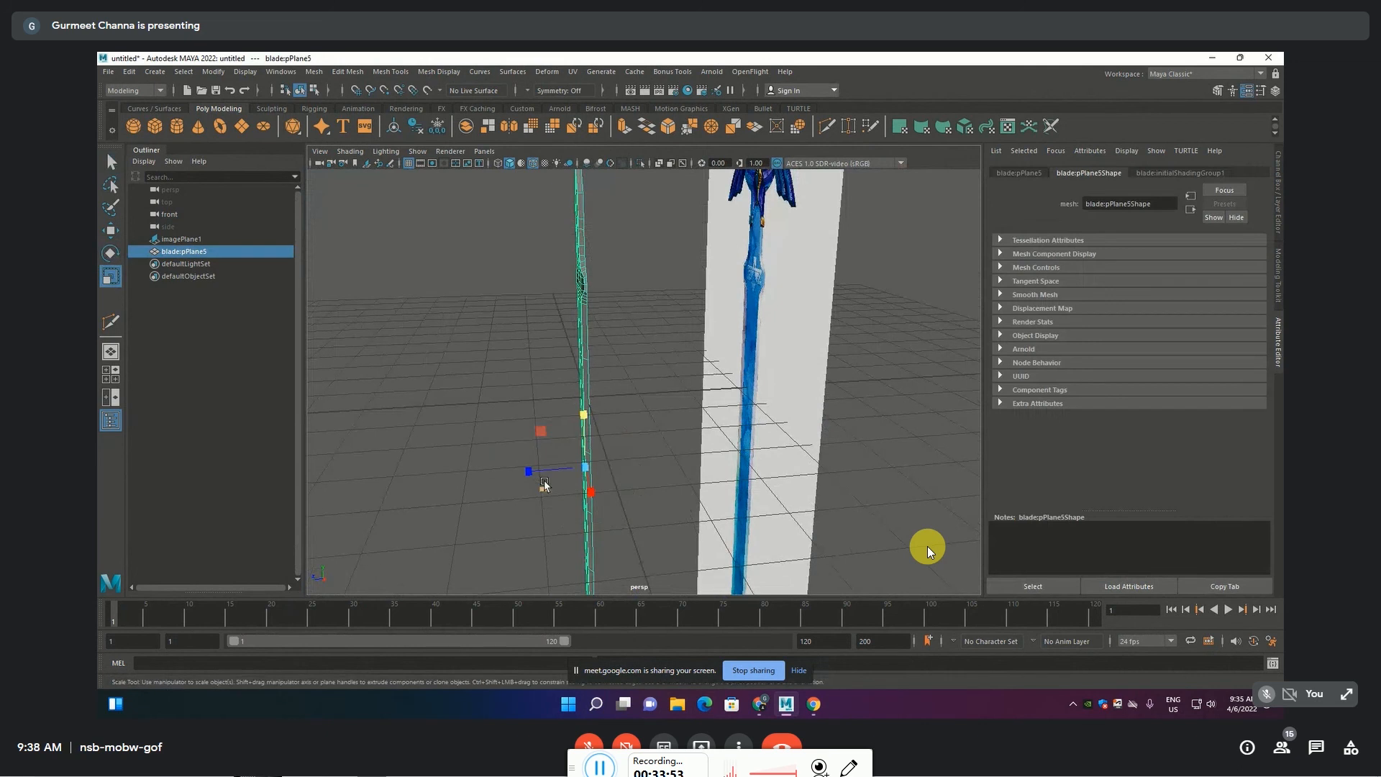
drag(531, 473, 475, 404)
key(w)
click(534, 344)
drag(534, 344, 611, 397)
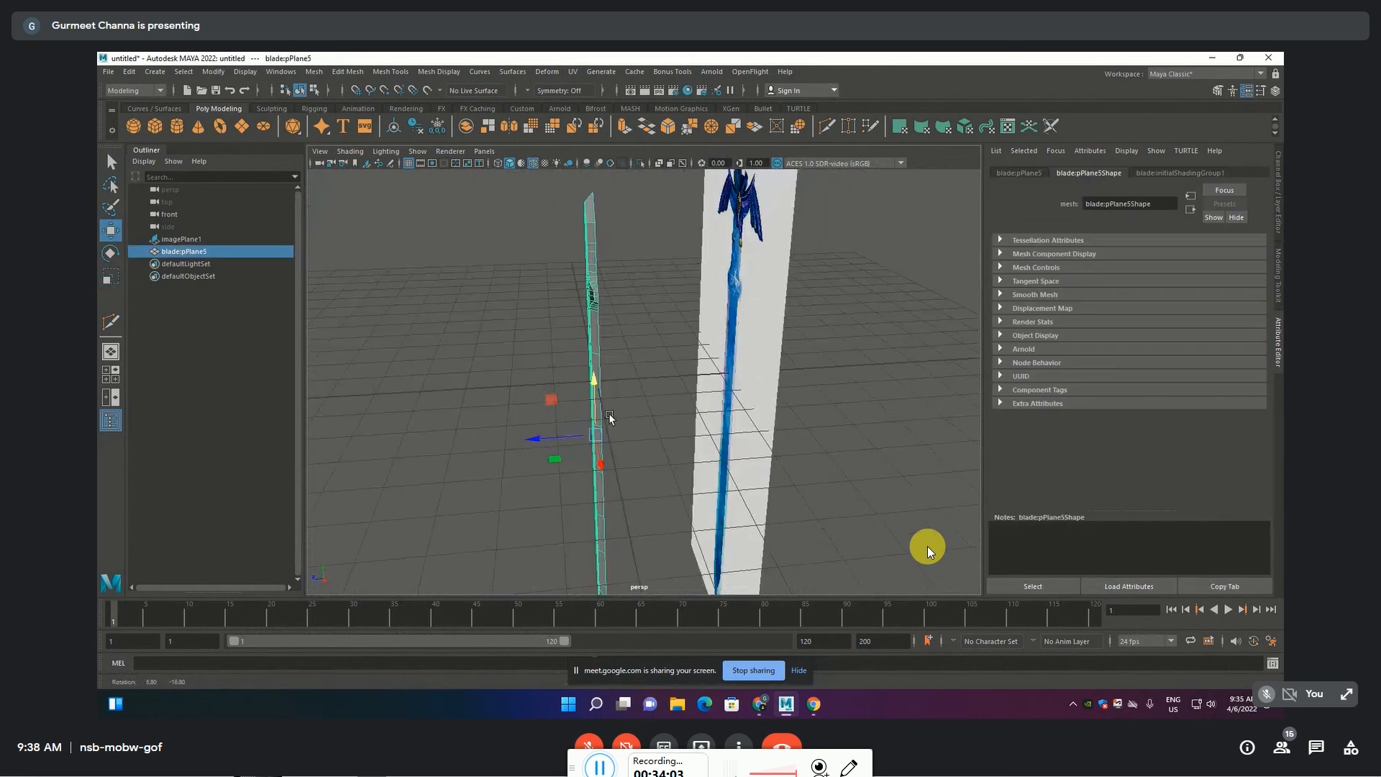
Mirror the half blade across the world Z axis with Cut Geometry off and a merge threshold of 0.05
click(509, 126)
click(805, 325)
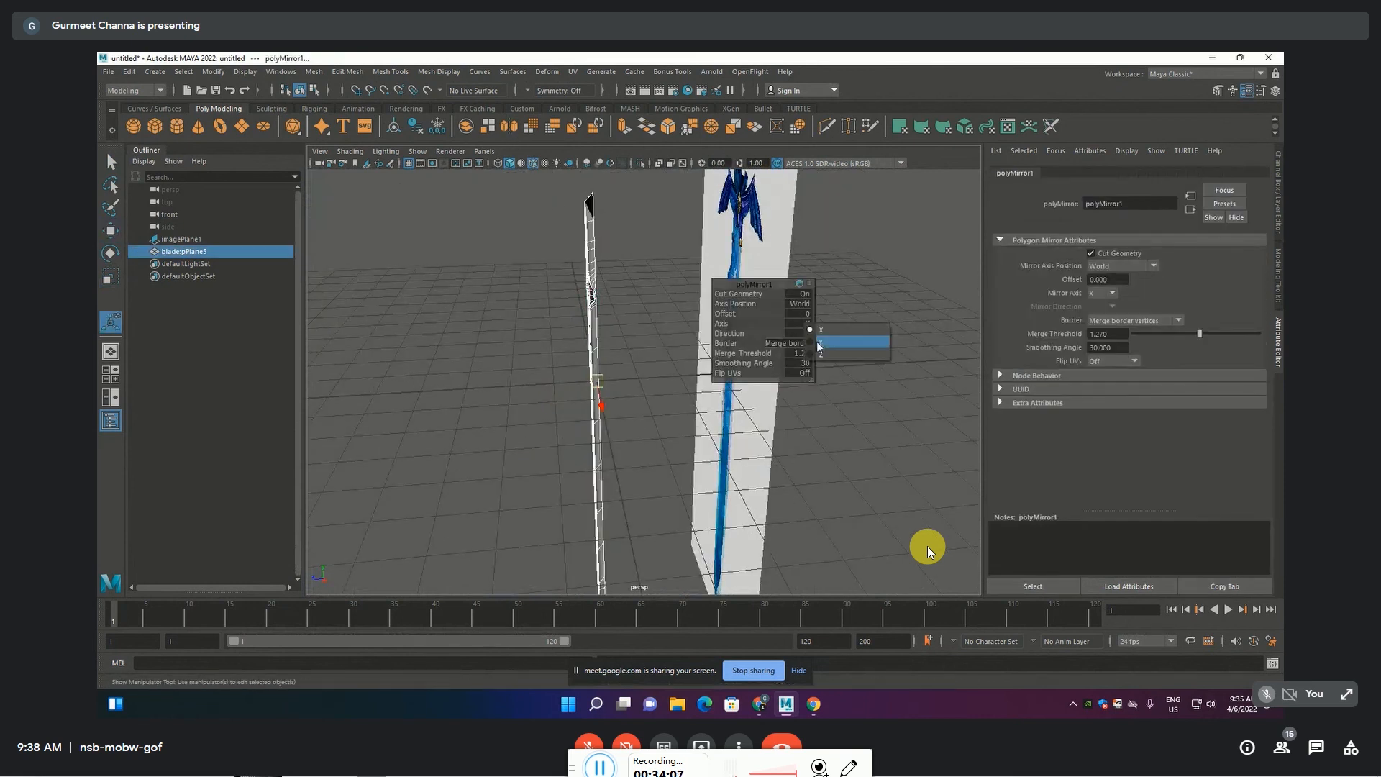
click(839, 354)
click(805, 294)
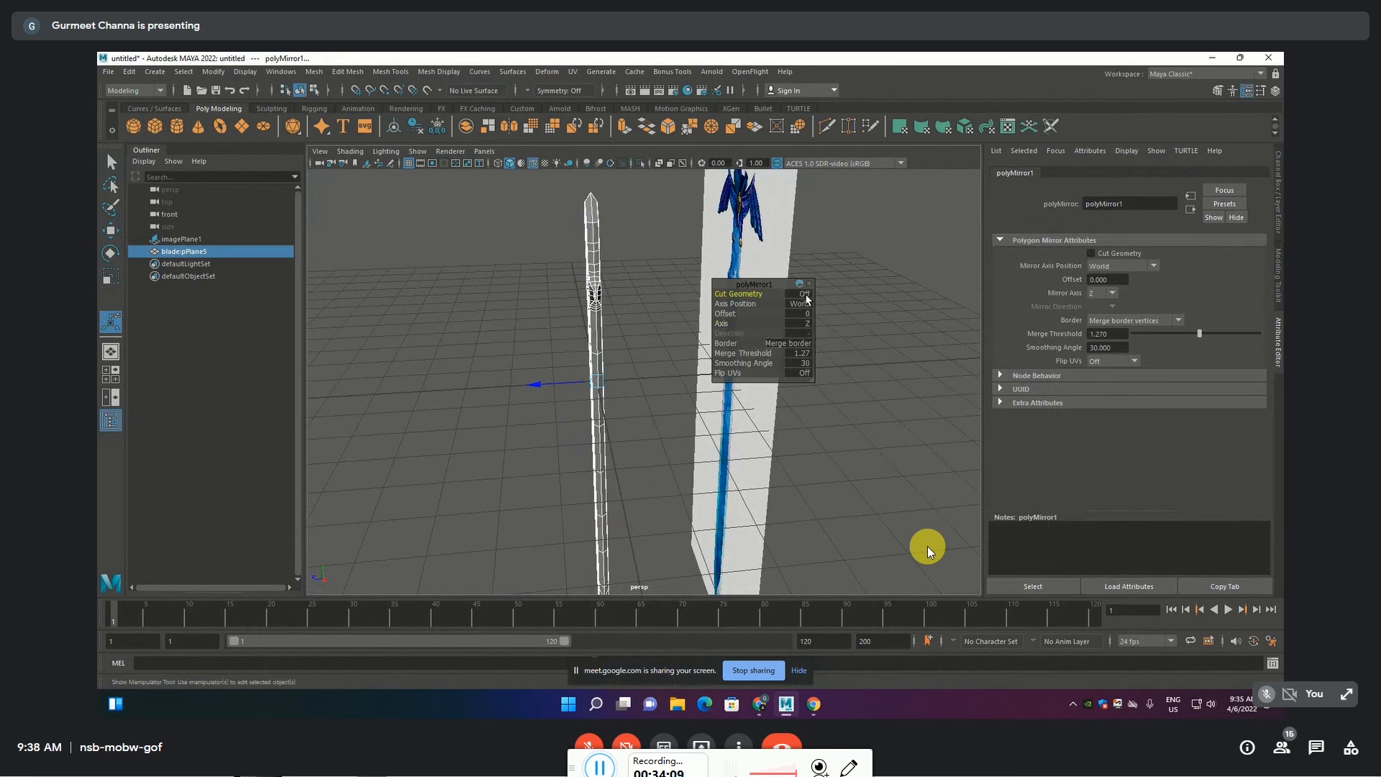
click(802, 357)
key(Return)
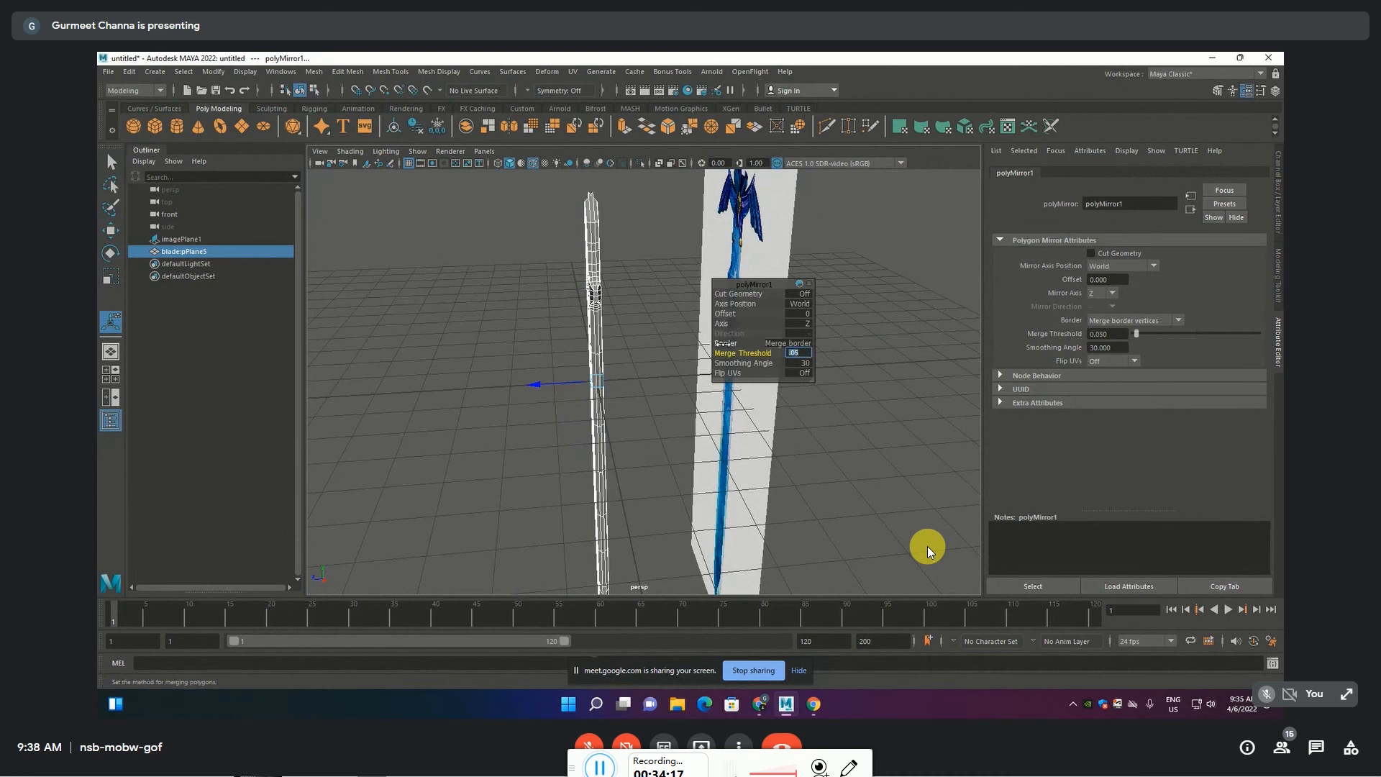
Shift the blade's mirror plane along Z to an offset of about -0.056
scroll(512, 385, up, 3)
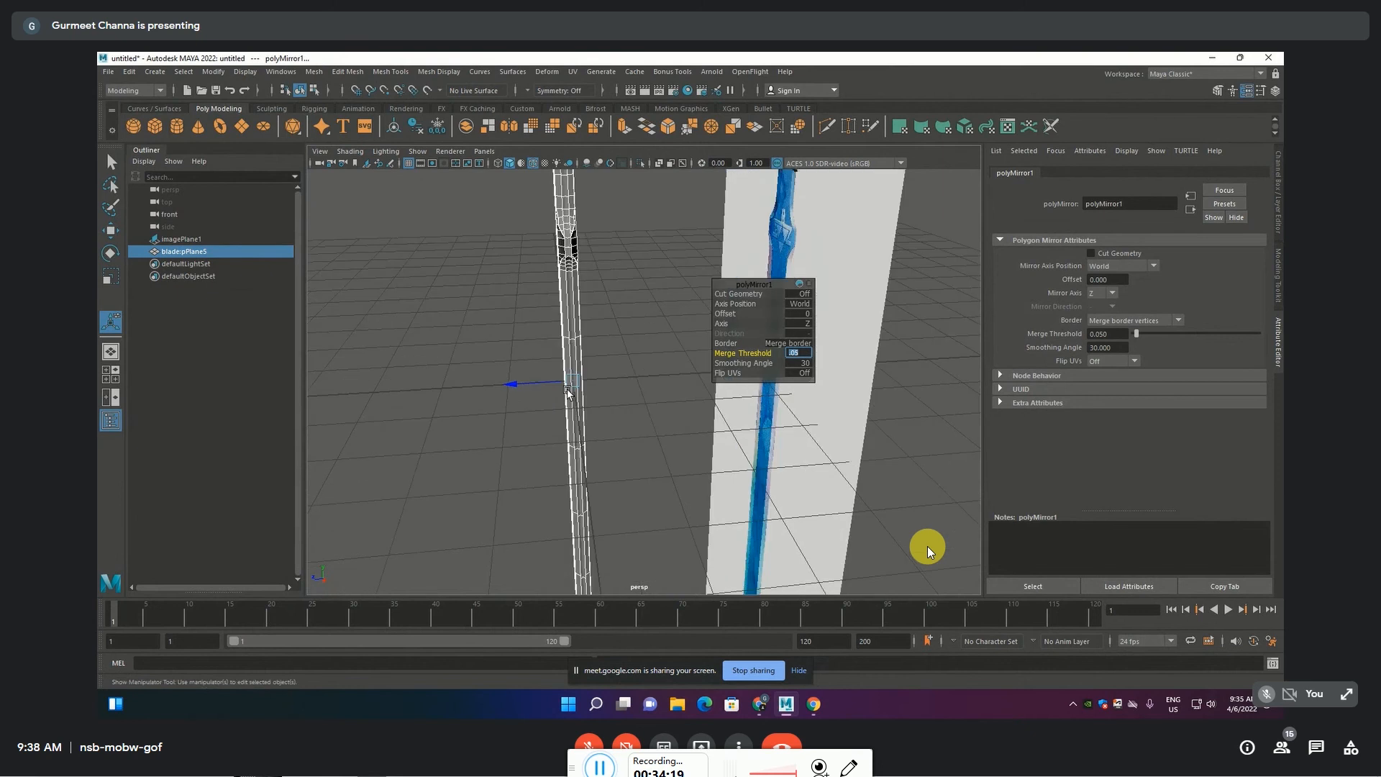
drag(516, 389, 615, 396)
click(617, 404)
scroll(617, 404, down, 6)
click(614, 397)
scroll(620, 400, up, 6)
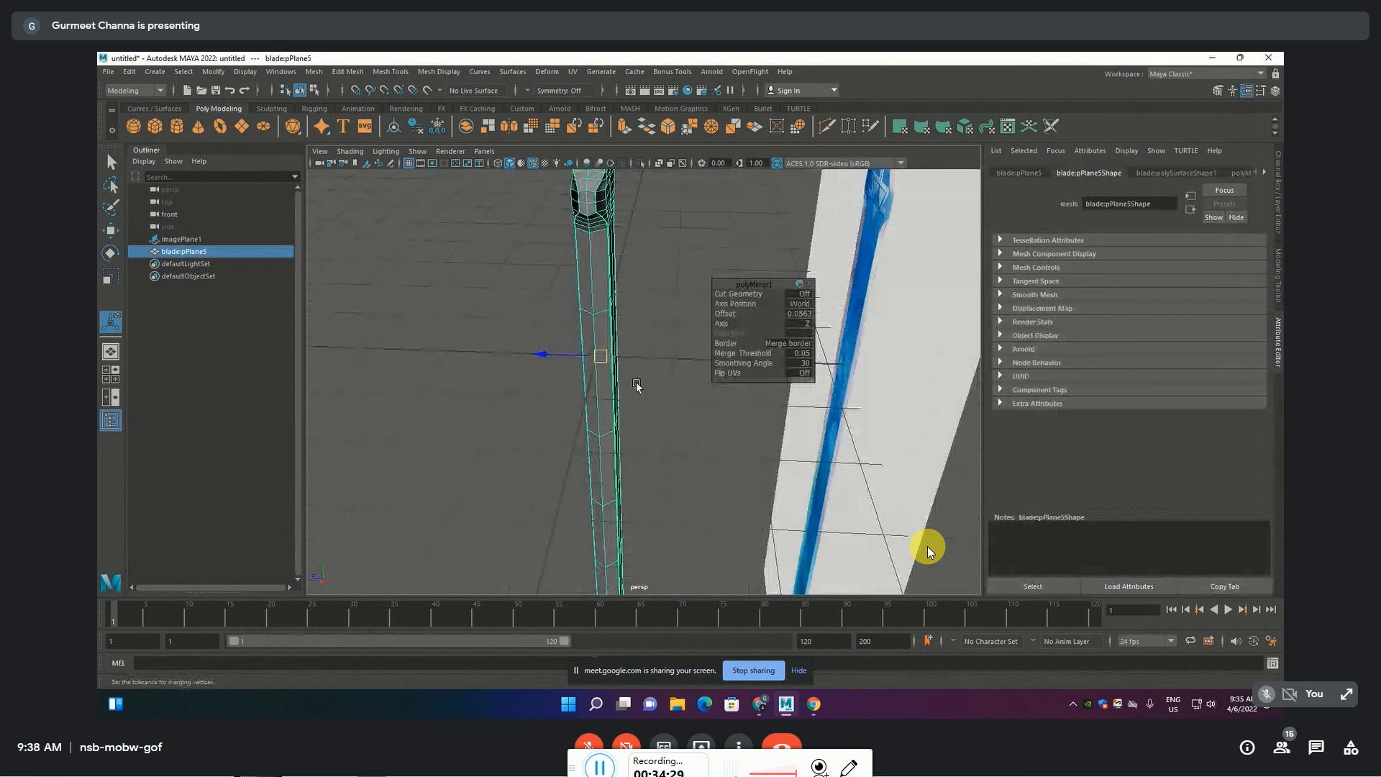
Thicken the mirrored blade by scaling the whole object along Z to about 1.34
right_click(421, 357)
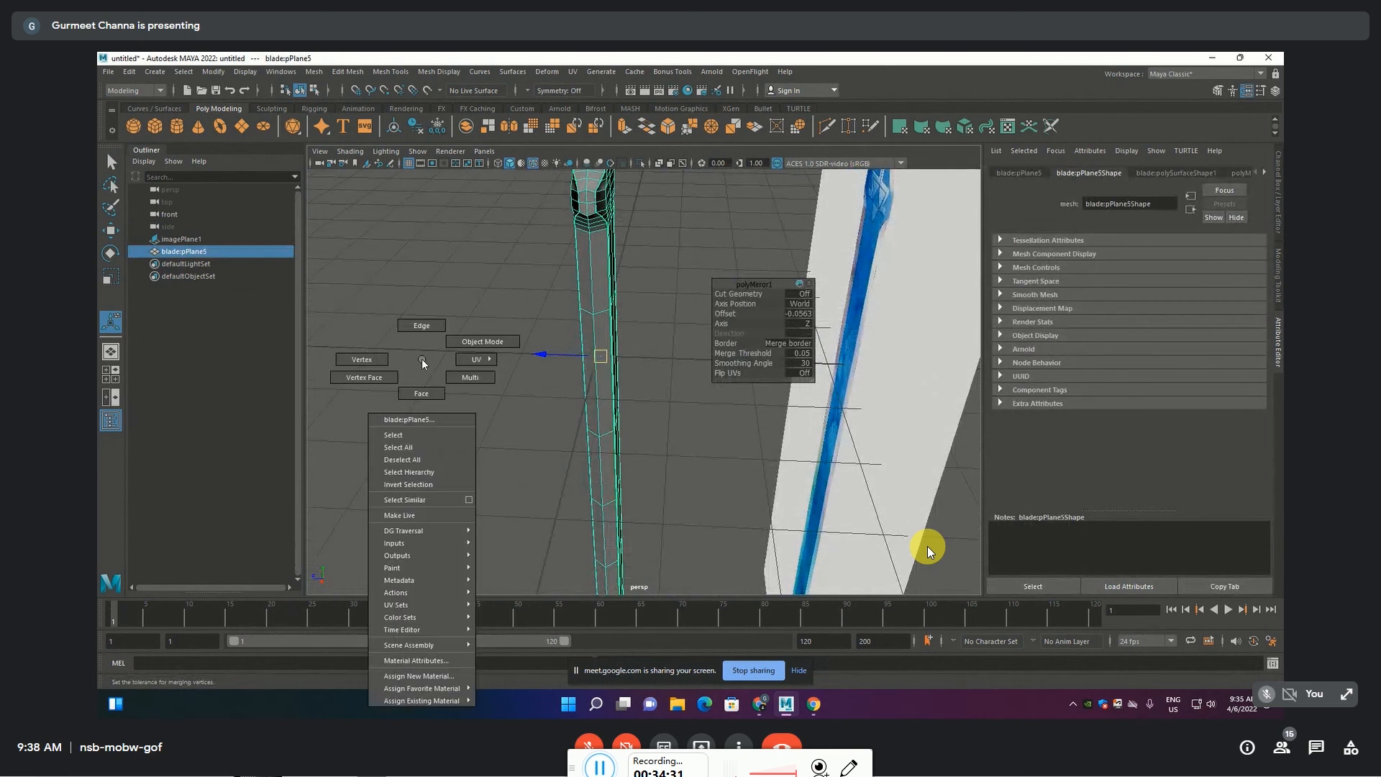
key(w)
key(d)
right_drag(422, 358, 420, 390)
mouse_move(538, 477)
alt+mouse_down()
mouse_move(553, 468)
mouse_move(550, 491)
alt+mouse_up()
key(r)
click(688, 438)
alt+drag(688, 439, 651, 373)
click(597, 364)
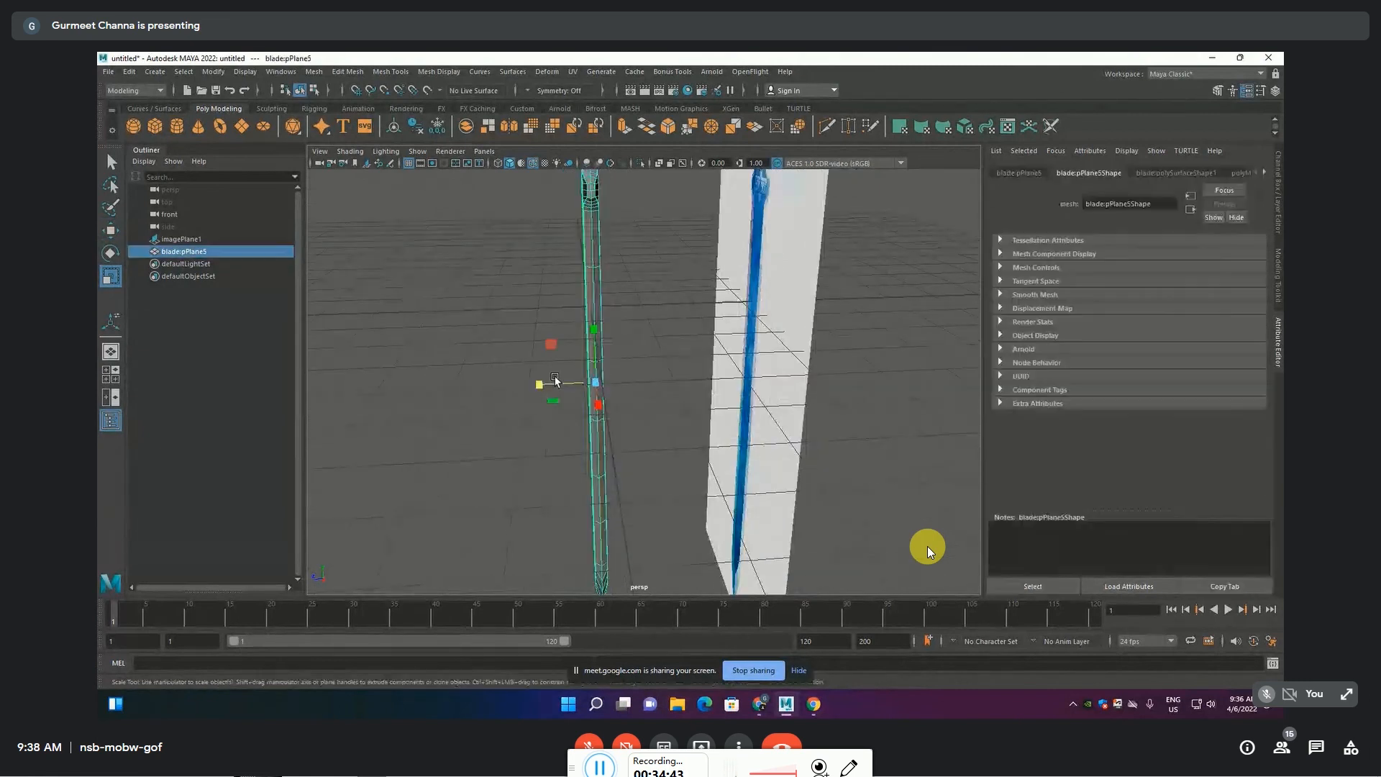
alt+drag(542, 385, 637, 283)
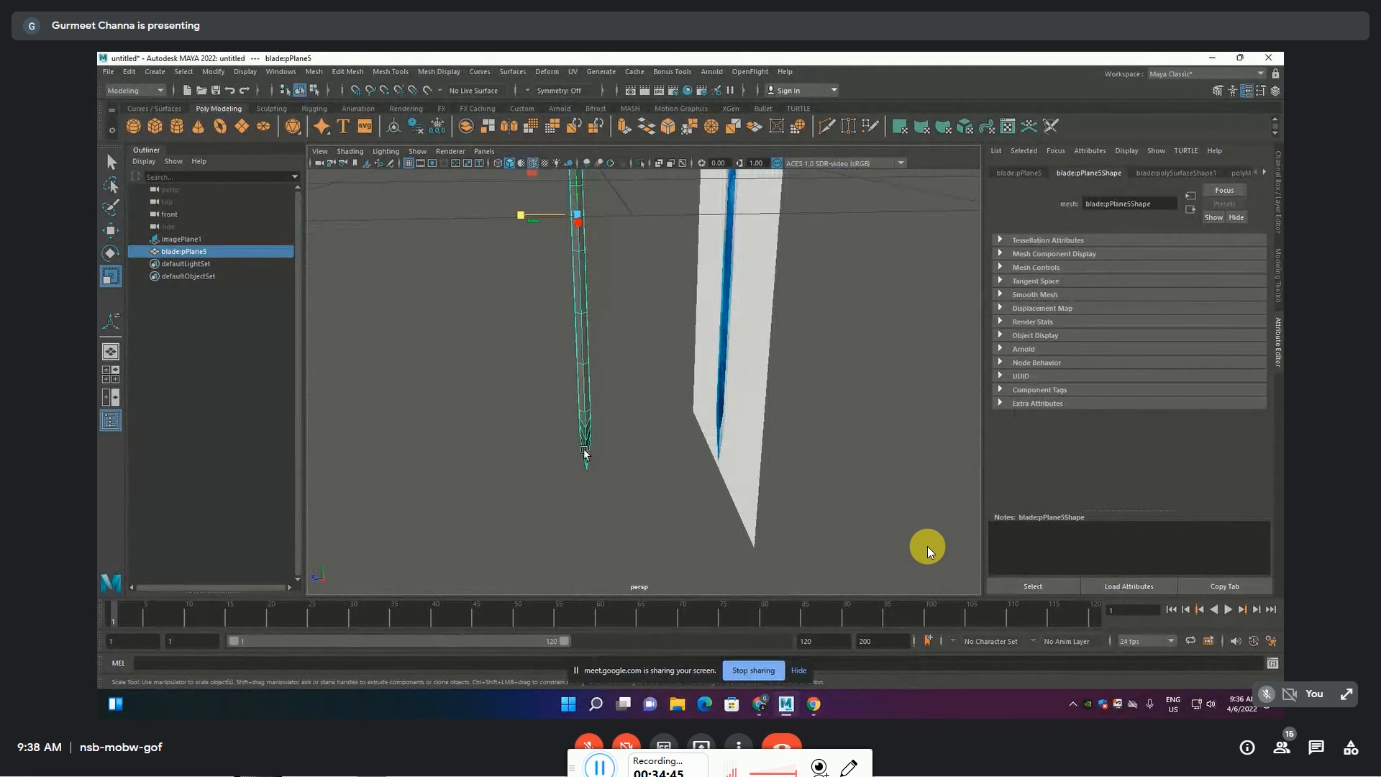
alt+drag(653, 333, 631, 427)
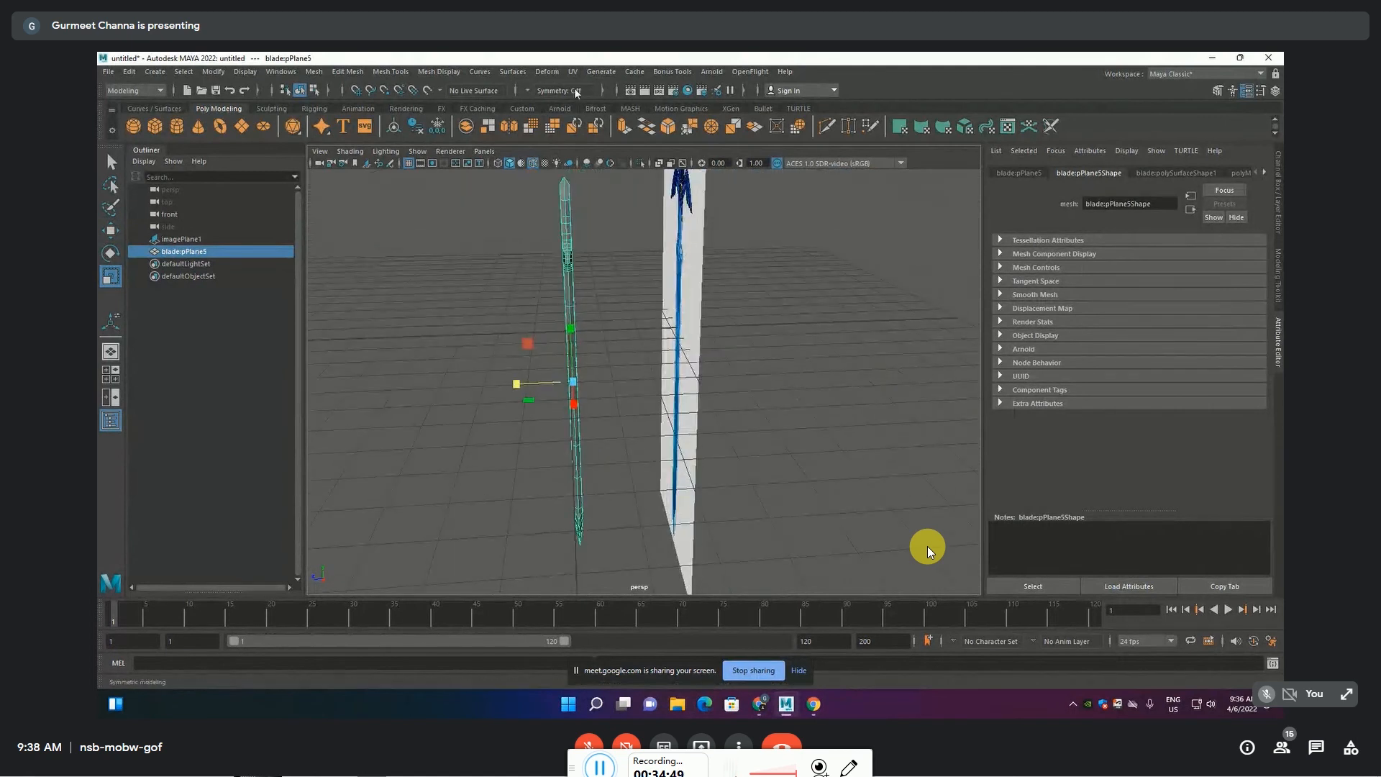
Add a lattice deformer around the blade
click(556, 72)
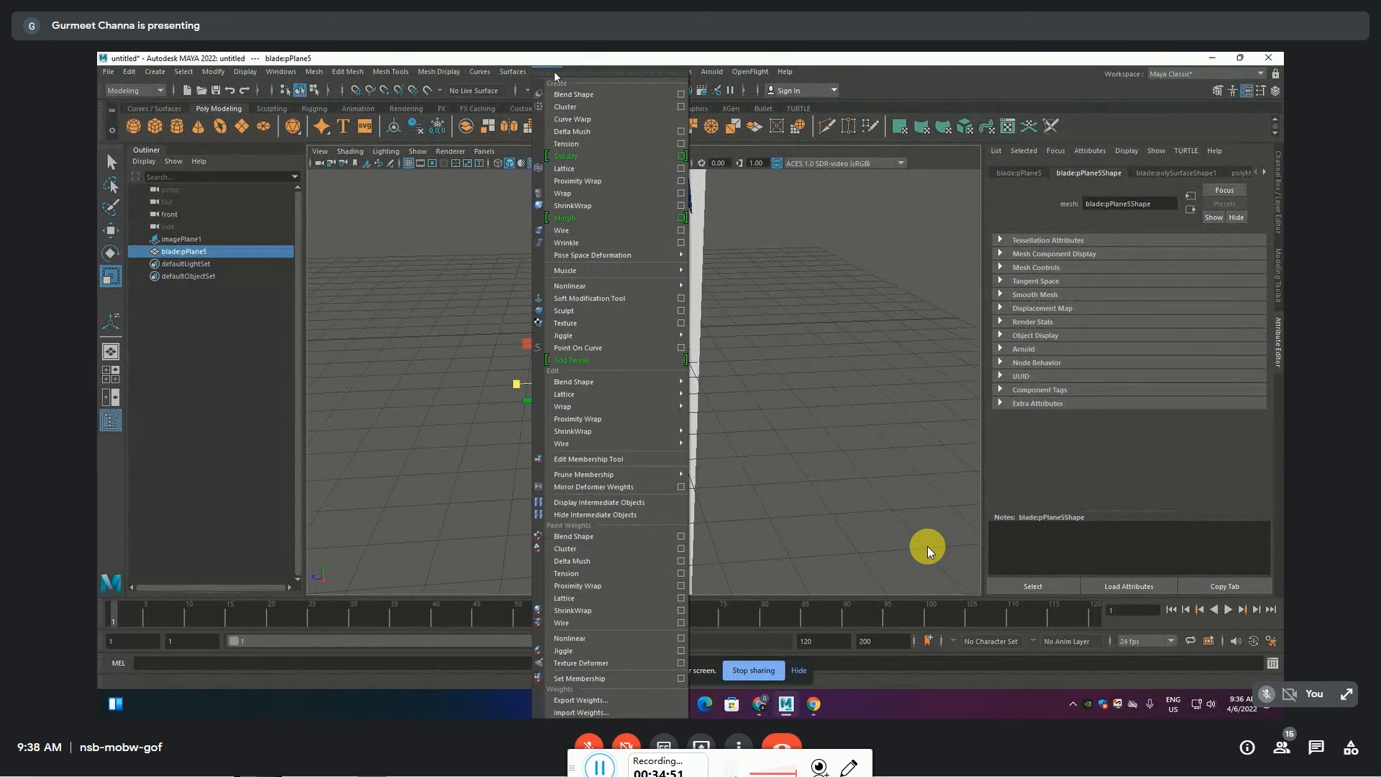
click(568, 165)
alt+middle_drag(626, 335, 625, 231)
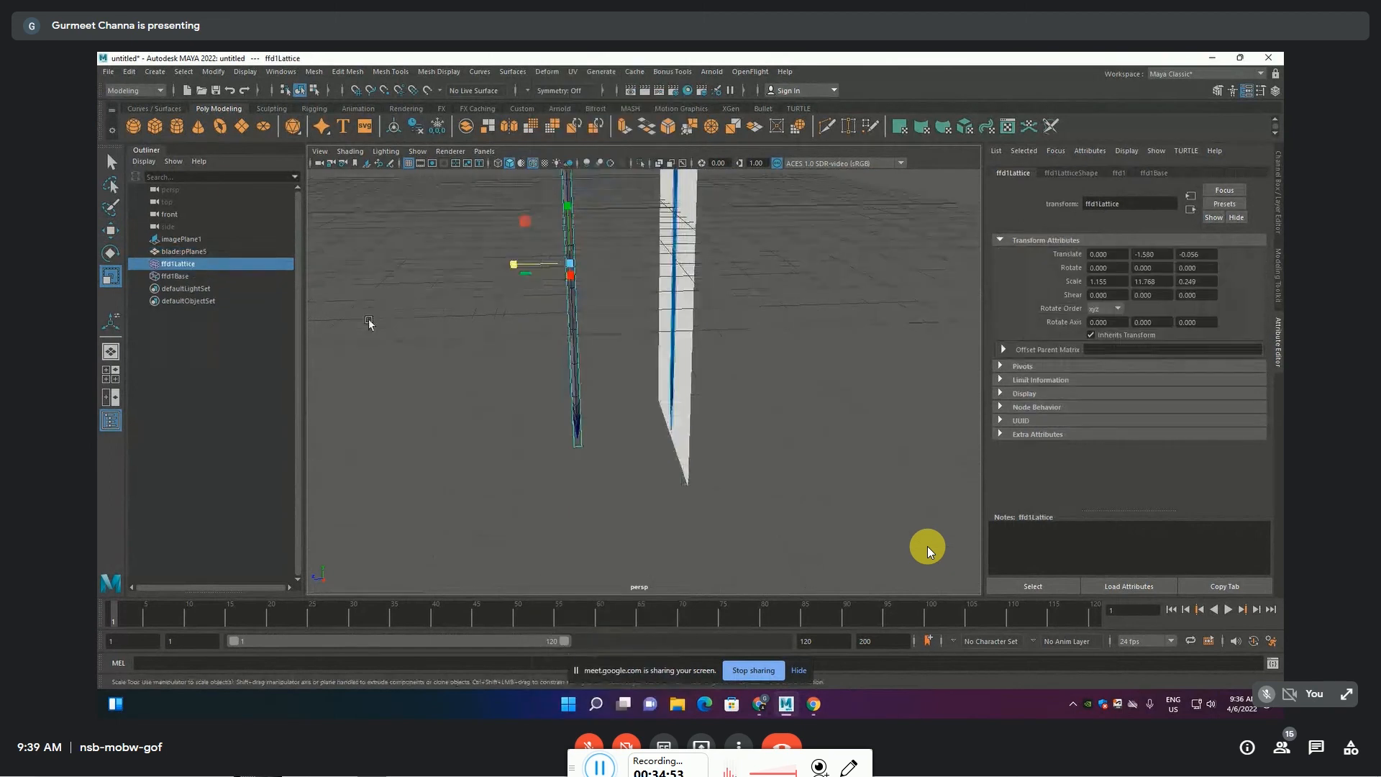
Select the lattice points at the blade's lower tip and scale them along Z to adjust the tip's thickness
right_drag(368, 318, 374, 371)
drag(637, 515, 544, 415)
scroll(564, 475, up, 5)
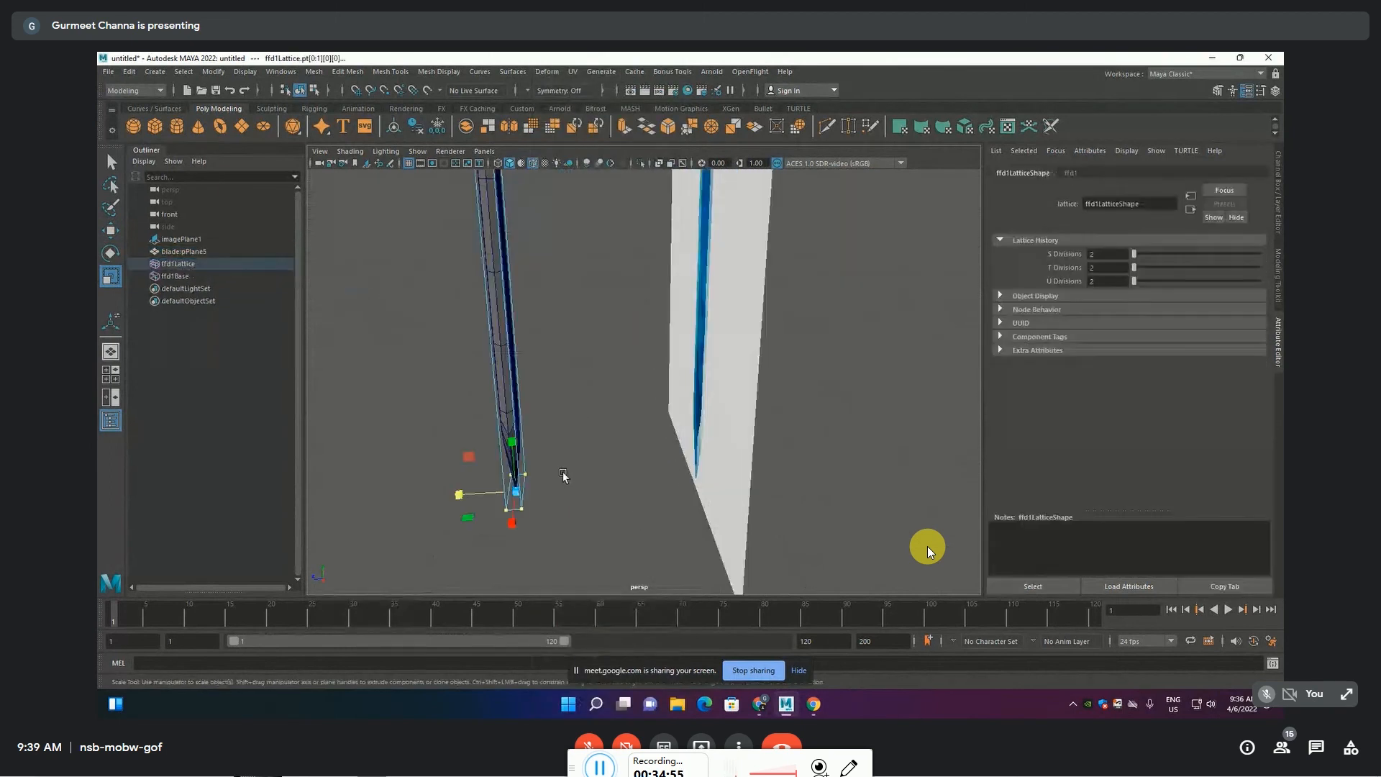
drag(459, 495, 464, 415)
drag(426, 530, 421, 533)
click(566, 412)
Return to object selection and delete the blade's history to bake in the lattice deformation
scroll(532, 353, down, 3)
alt+middle_drag(527, 323, 561, 459)
key(F8)
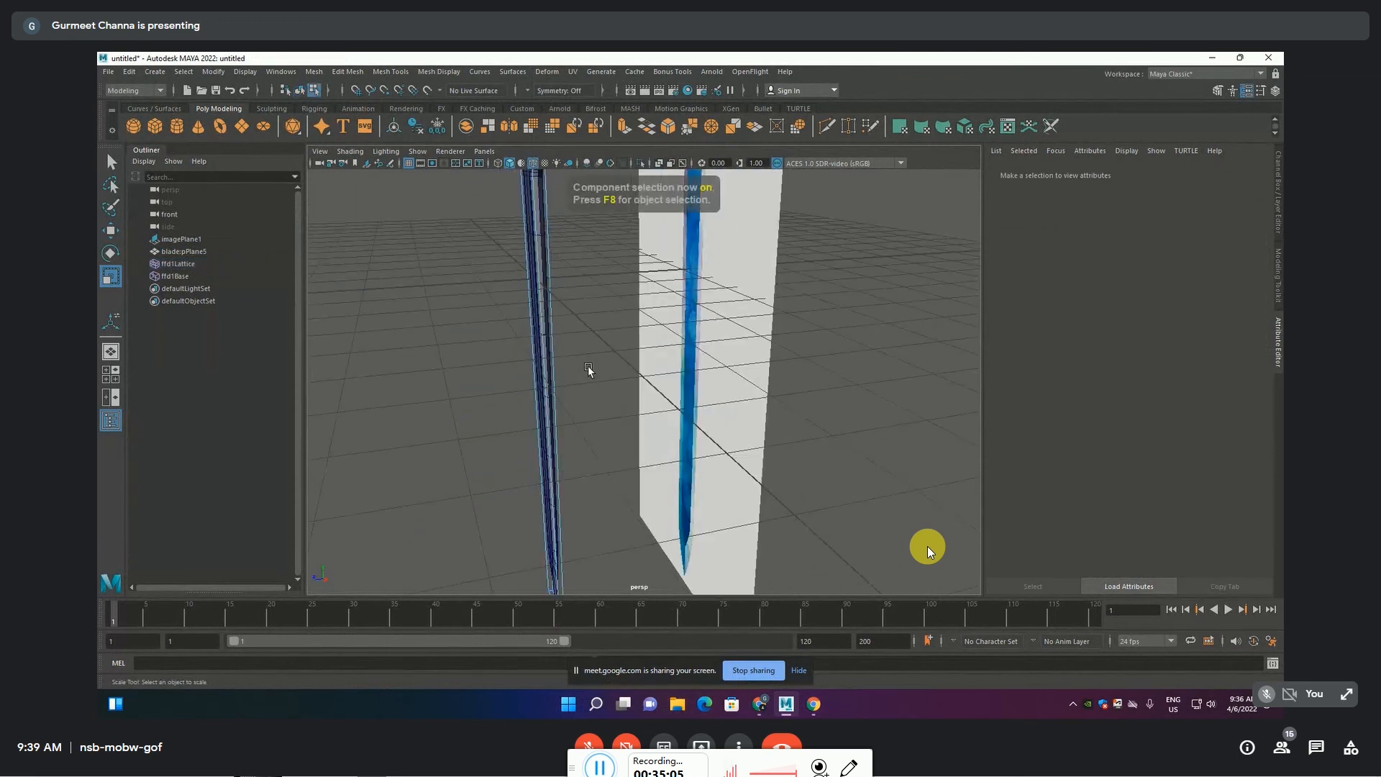
click(588, 364)
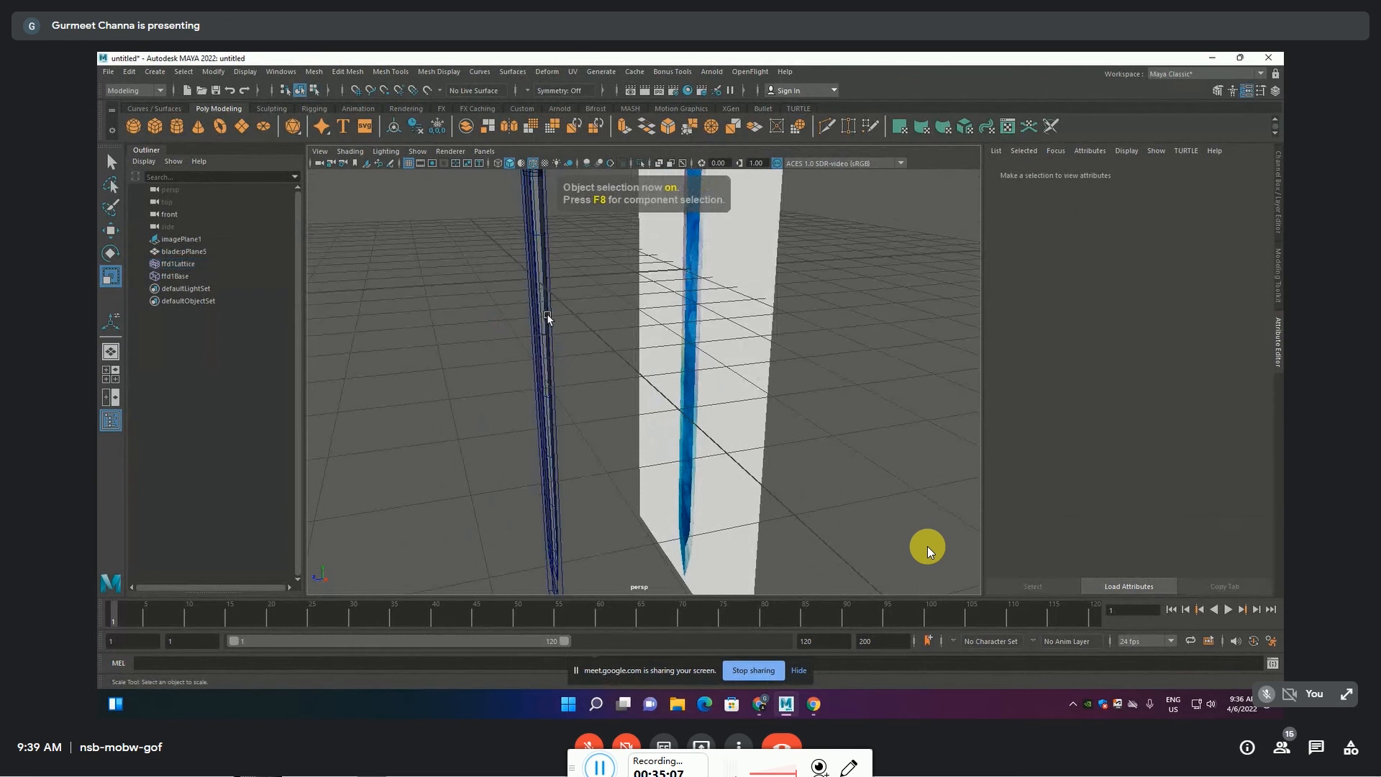
click(547, 313)
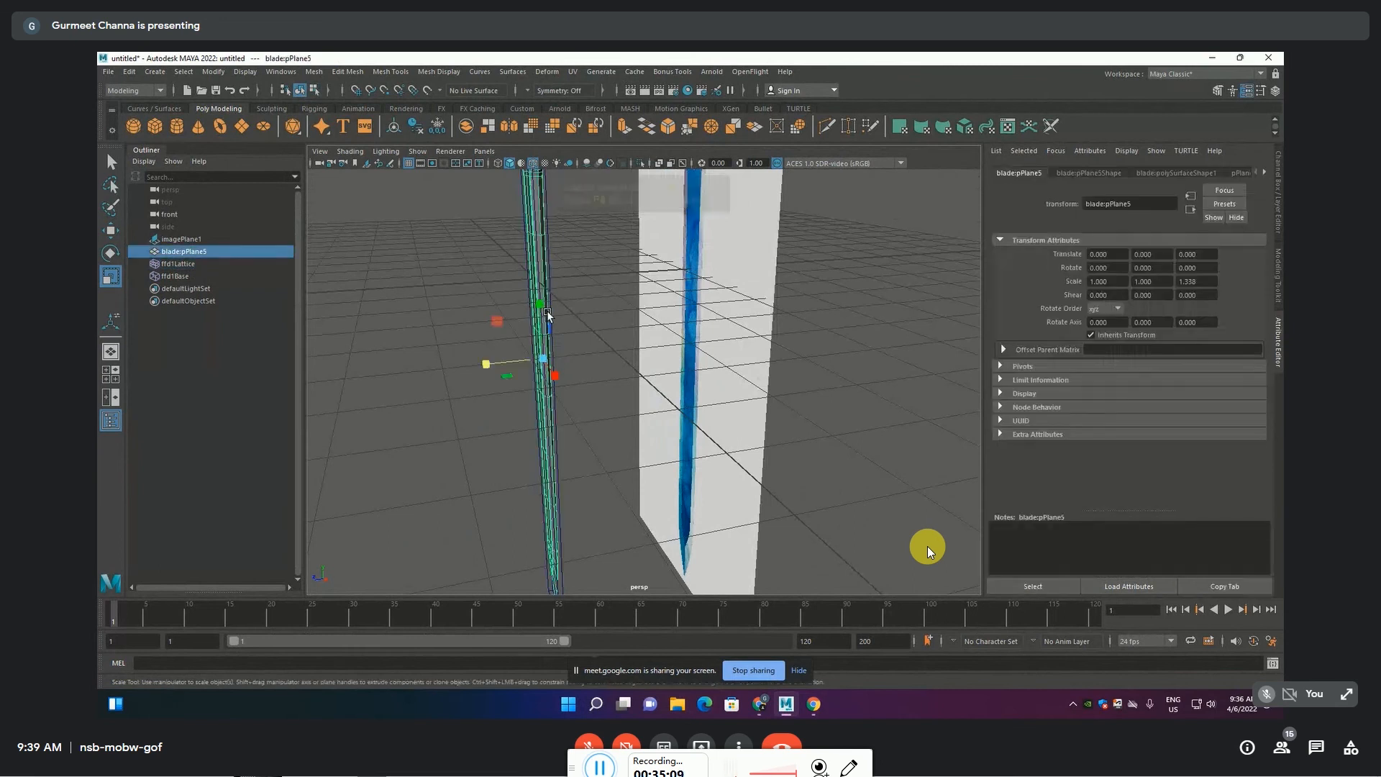
click(588, 324)
scroll(576, 357, up, 5)
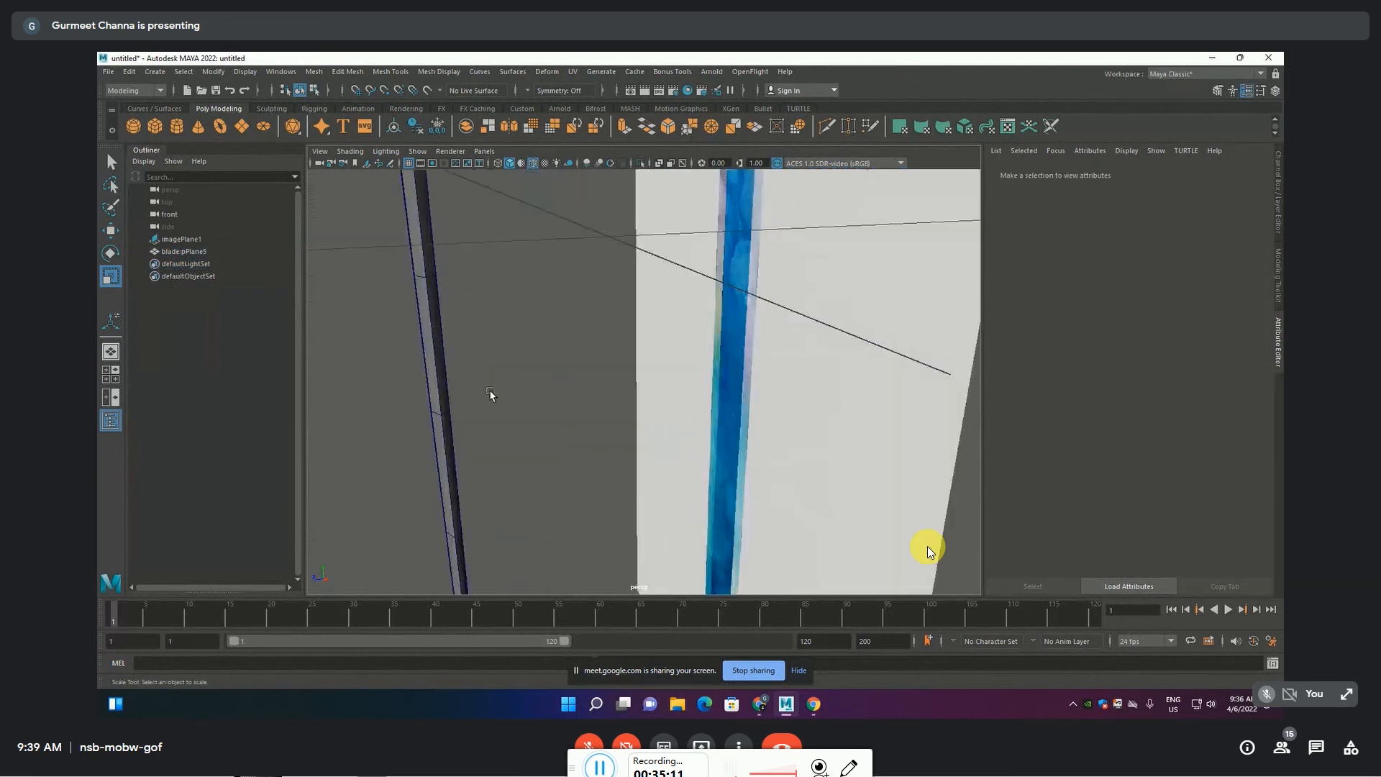
Preview the blade with mesh smoothing, examine its side edges up close, and switch back to the unsmoothed display
click(439, 391)
alt+drag(439, 390, 507, 384)
alt+middle_drag(437, 385, 628, 425)
scroll(603, 429, up, 2)
alt+drag(602, 429, 549, 416)
key(3)
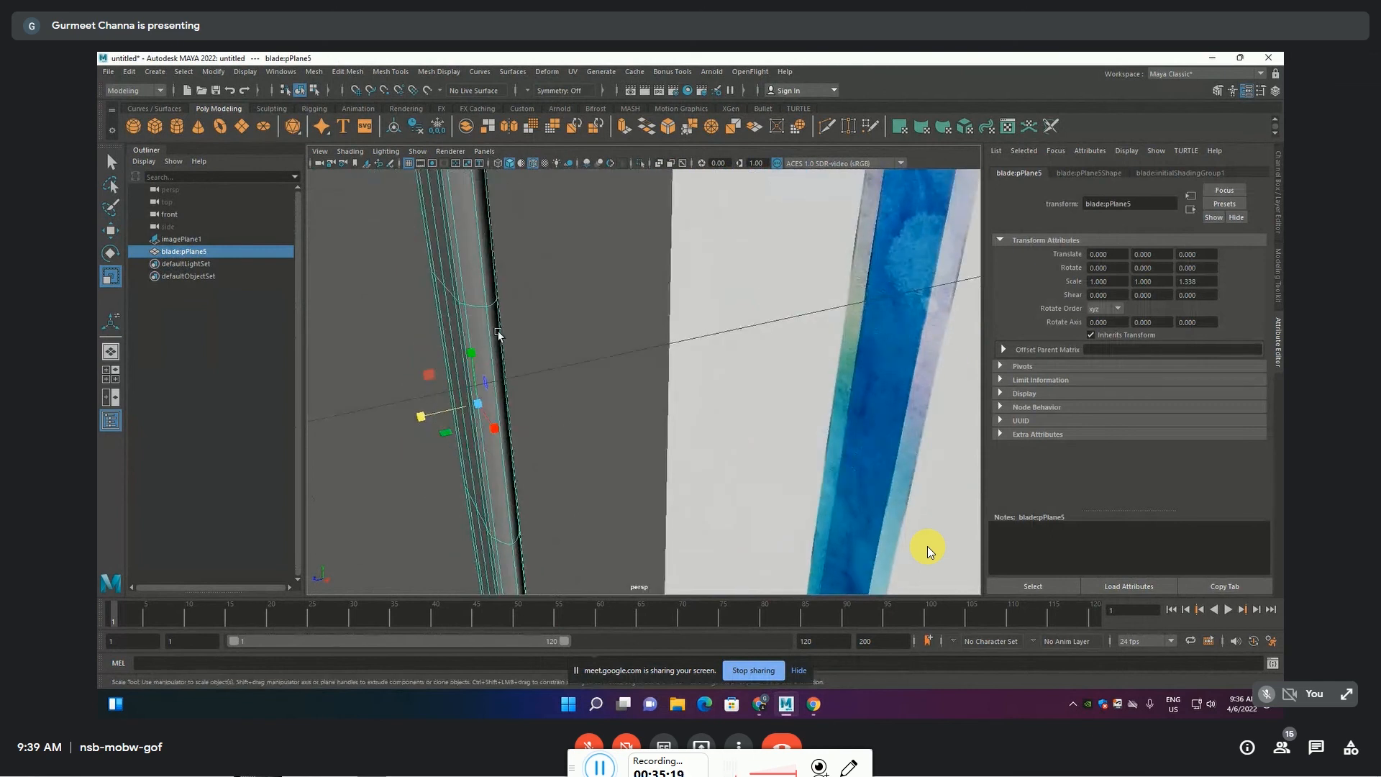
click(545, 358)
scroll(545, 359, up, 3)
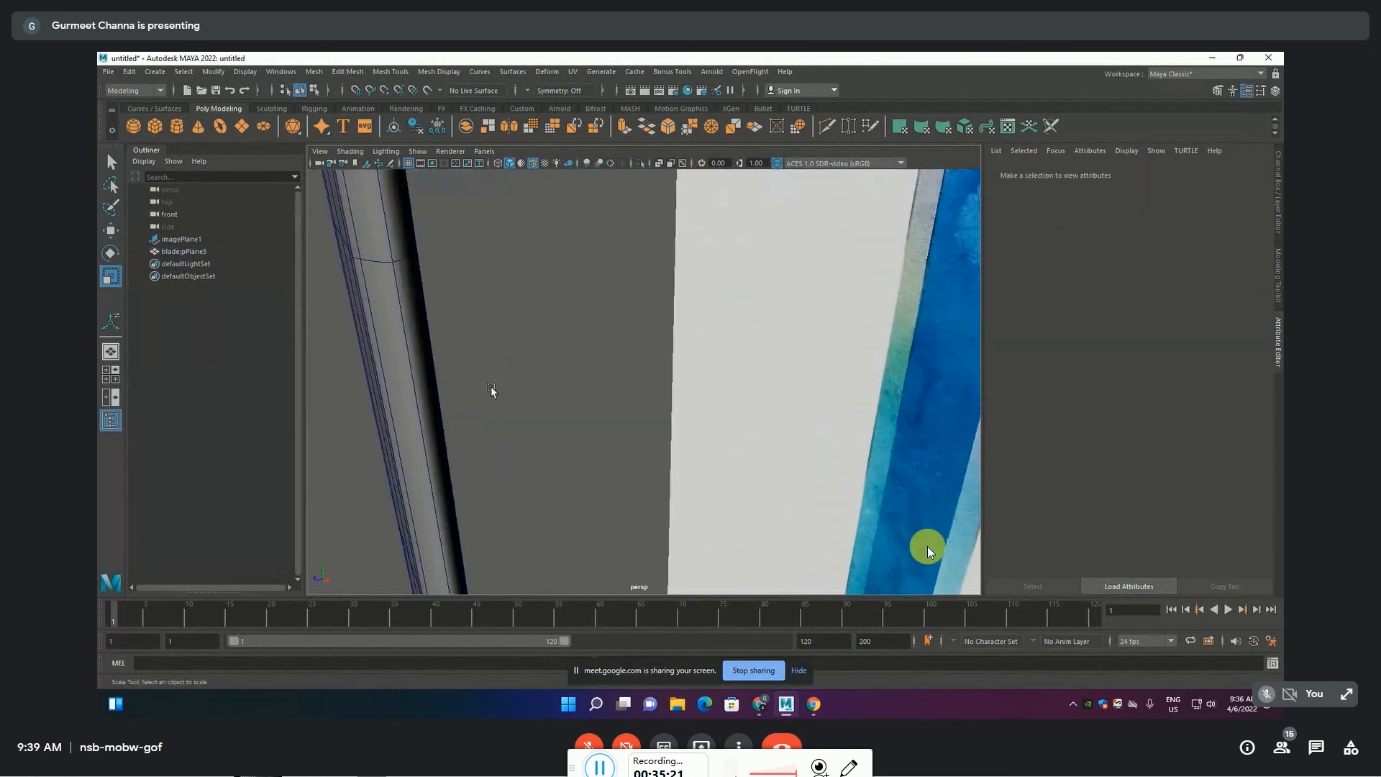
mouse_move(494, 392)
alt+mouse_down()
mouse_move(535, 376)
mouse_move(477, 398)
alt+mouse_up()
click(397, 389)
scroll(395, 390, down, 4)
scroll(395, 390, up, 3)
alt+drag(396, 391, 536, 422)
scroll(462, 402, down, 4)
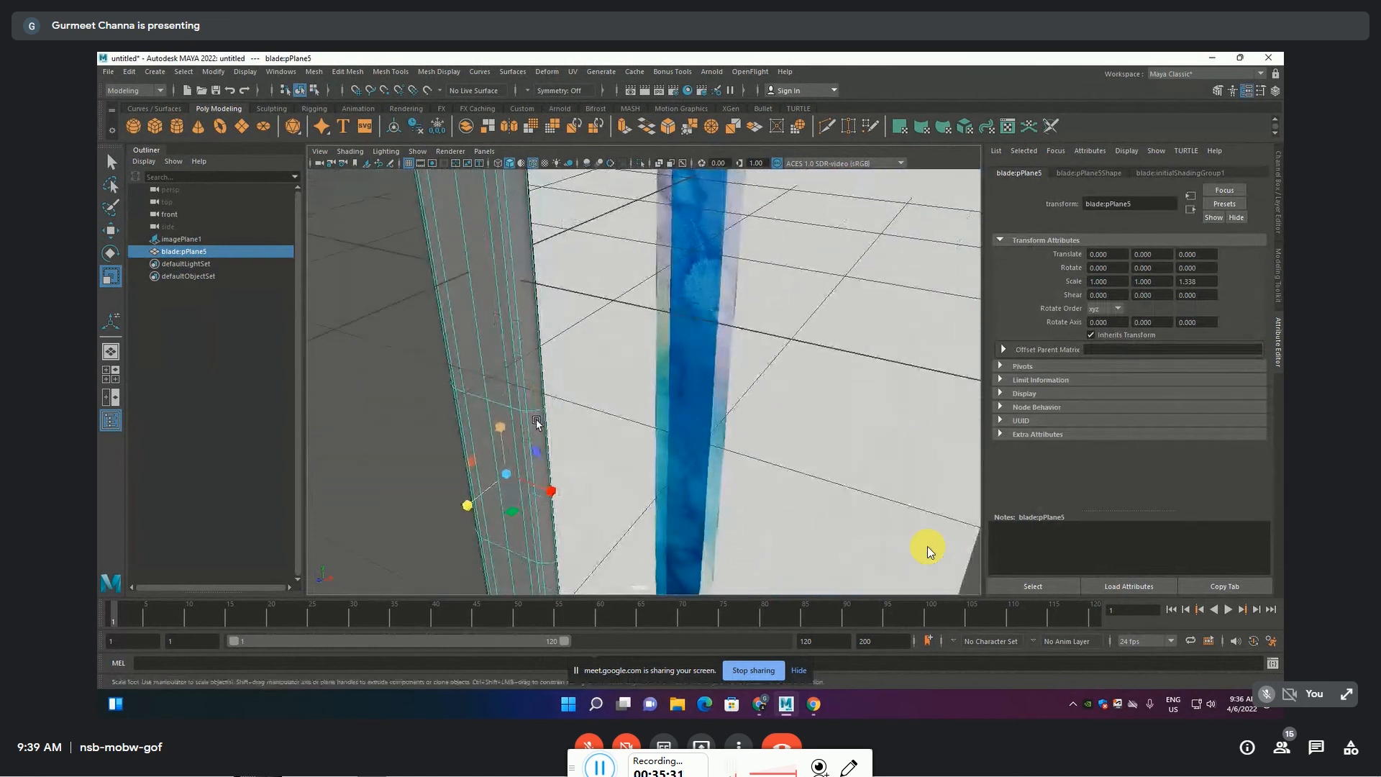
key(1)
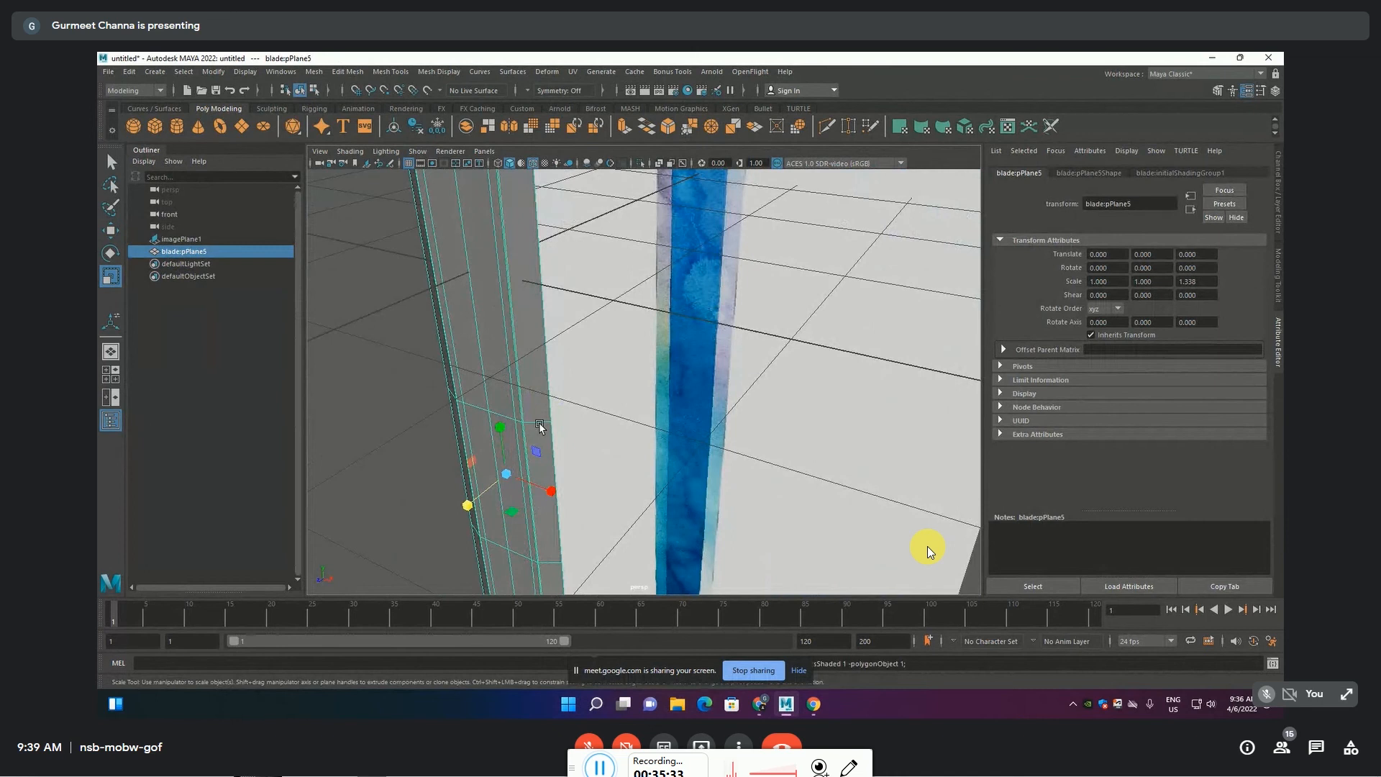
Select the edge loop along the blade's side and follow how it runs up to the pointed upper end
key(F10)
click(558, 576)
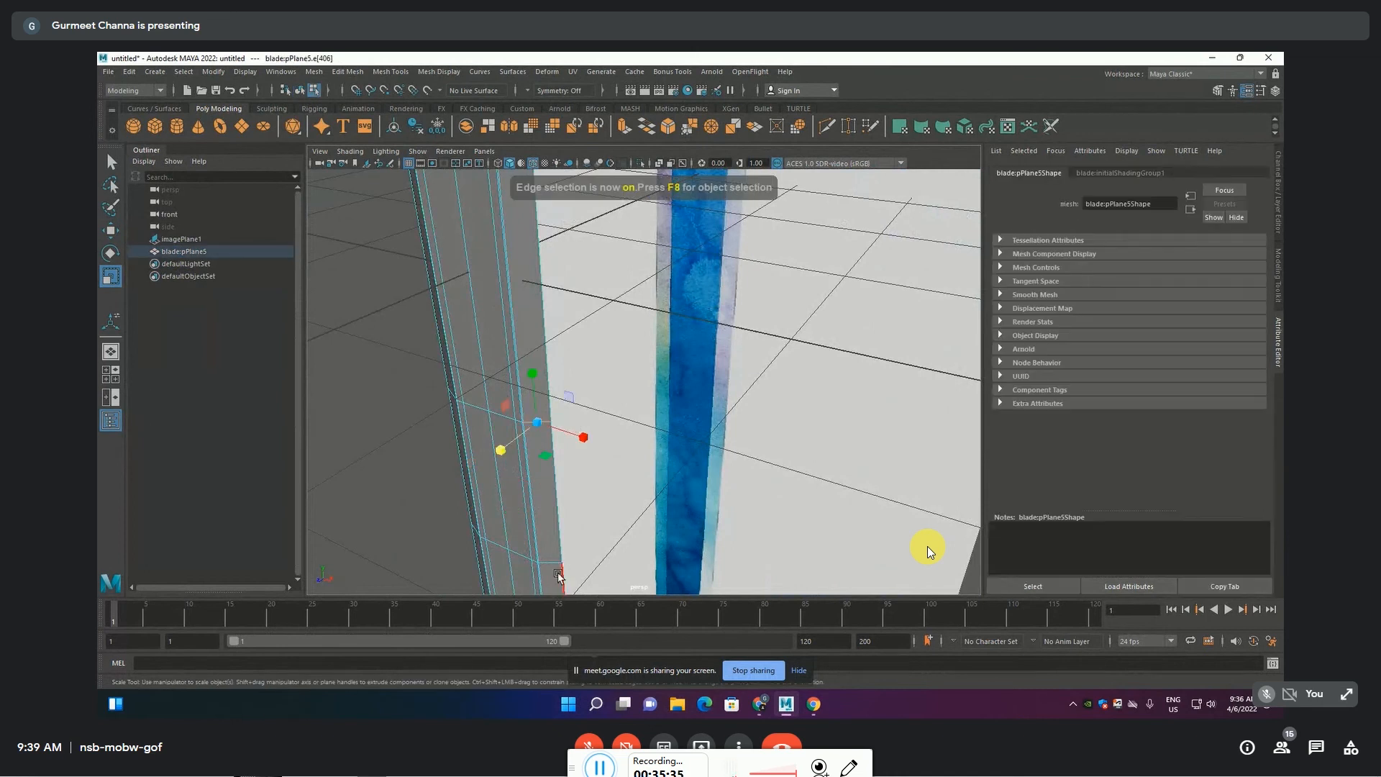
shift+click(550, 565)
scroll(580, 399, down, 2)
scroll(580, 400, down, 5)
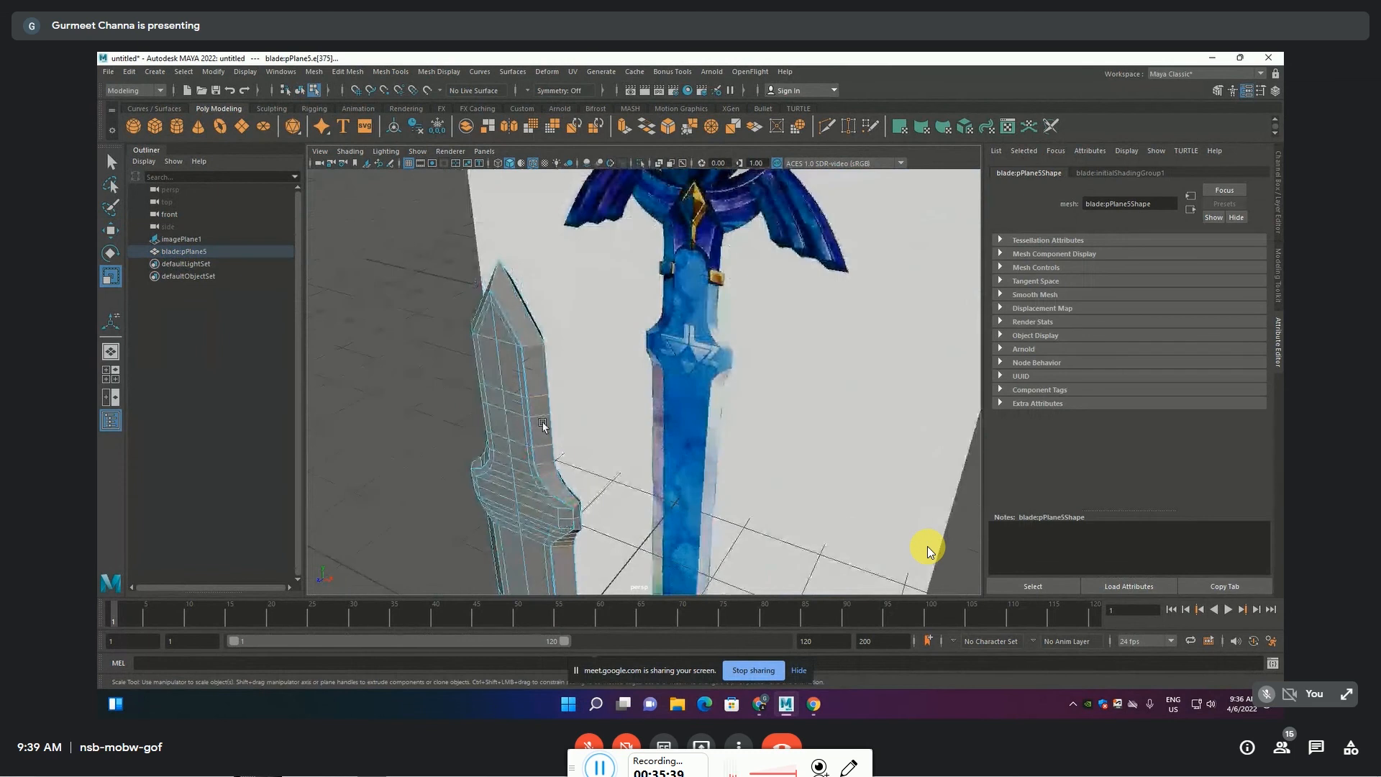
alt+drag(489, 426, 578, 423)
alt+middle_drag(774, 331, 643, 429)
scroll(643, 430, up, 5)
alt+middle_drag(482, 503, 552, 440)
scroll(526, 497, up, 3)
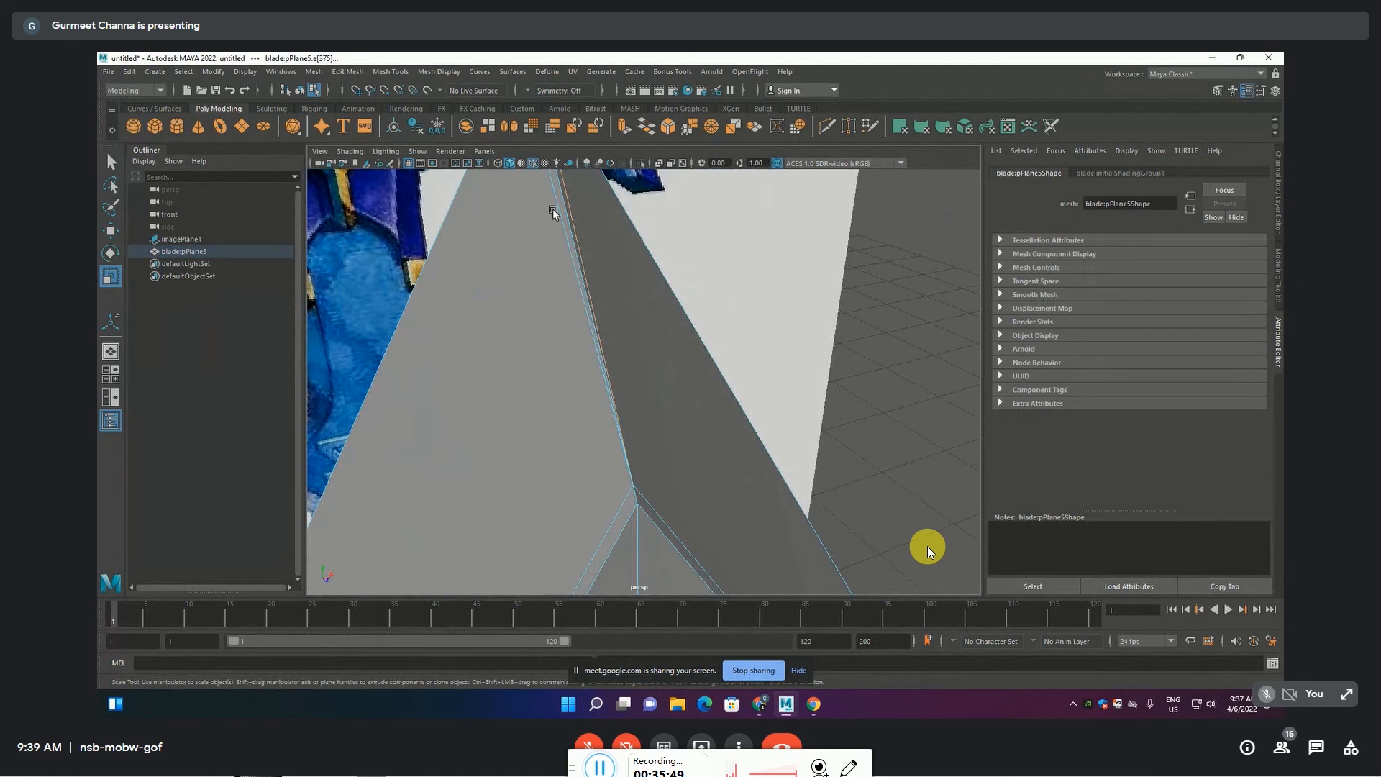
alt+middle_drag(622, 274, 623, 298)
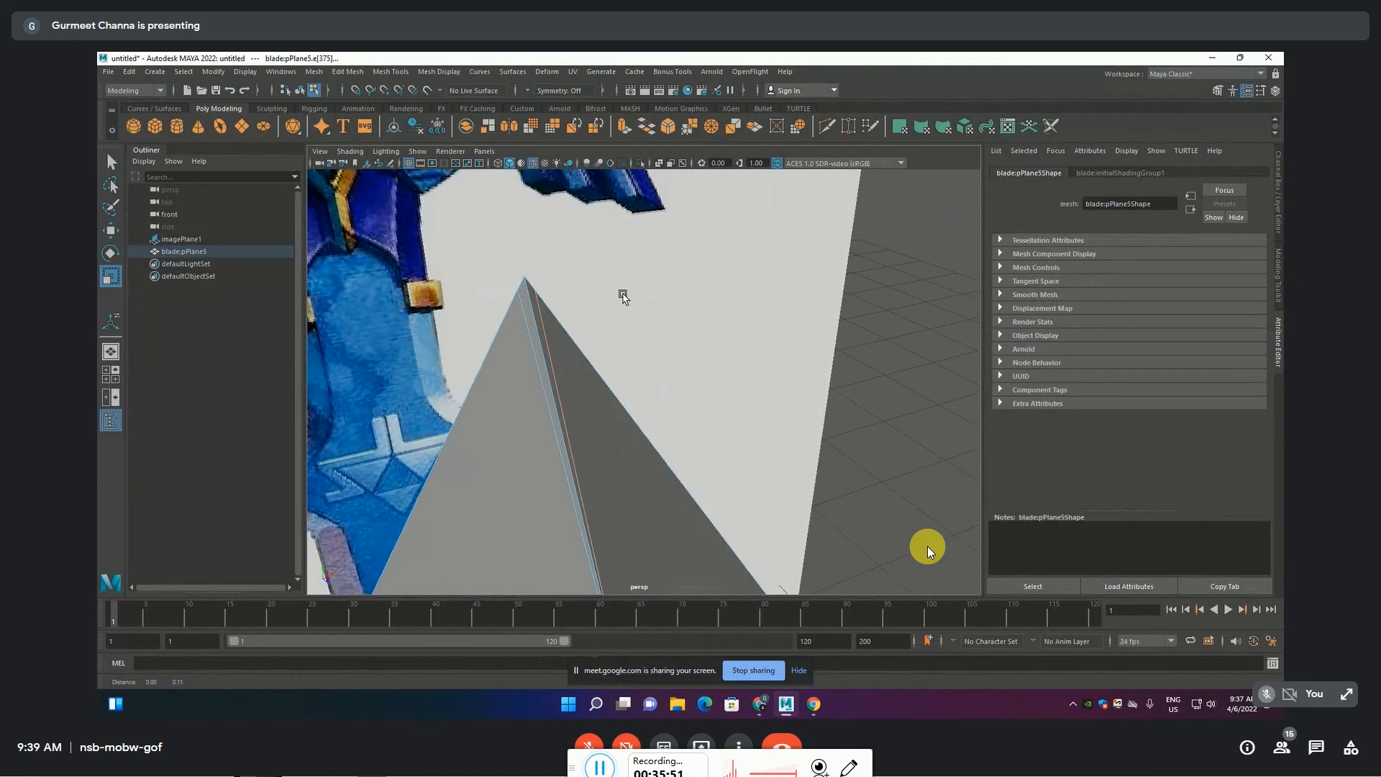
alt+drag(617, 321, 607, 326)
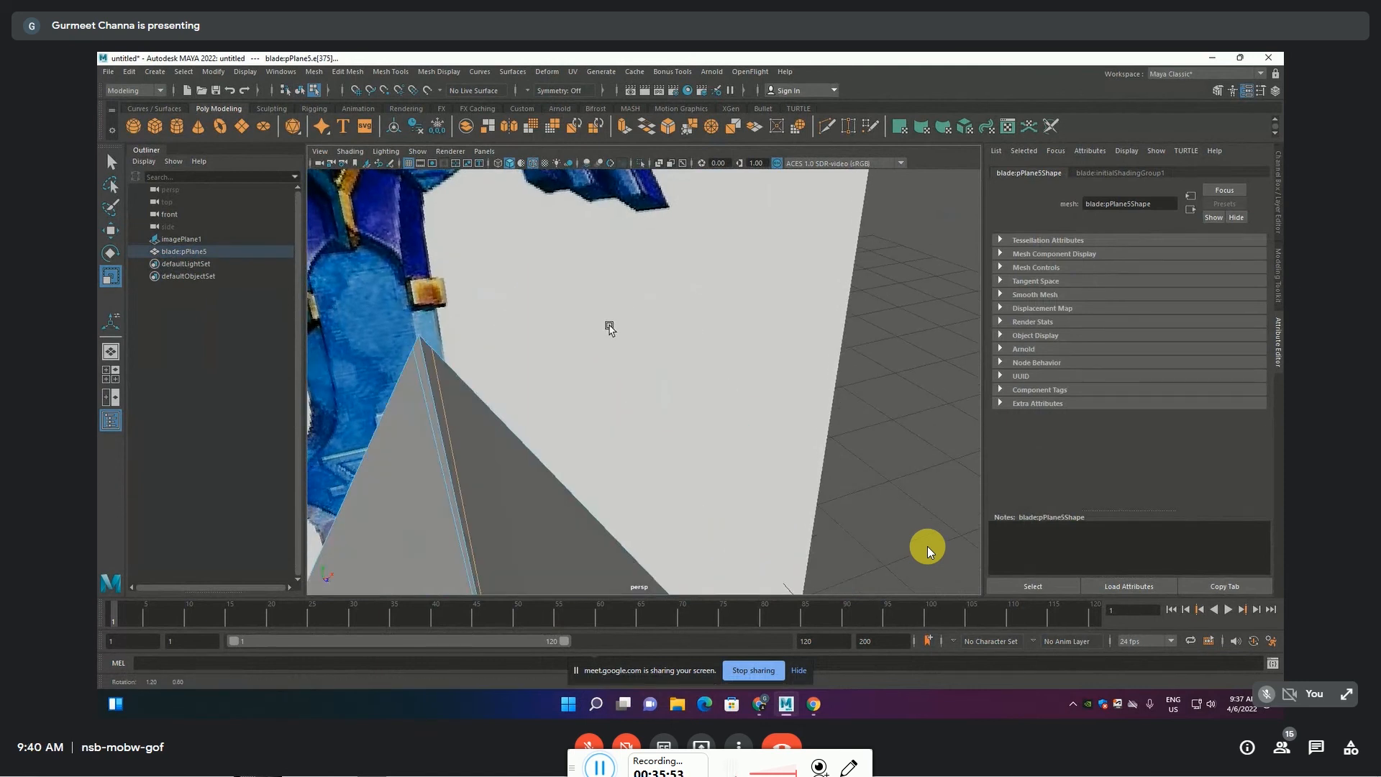
Insert an edge loop close to the apex of the blade's pointed upper end
click(390, 72)
click(408, 165)
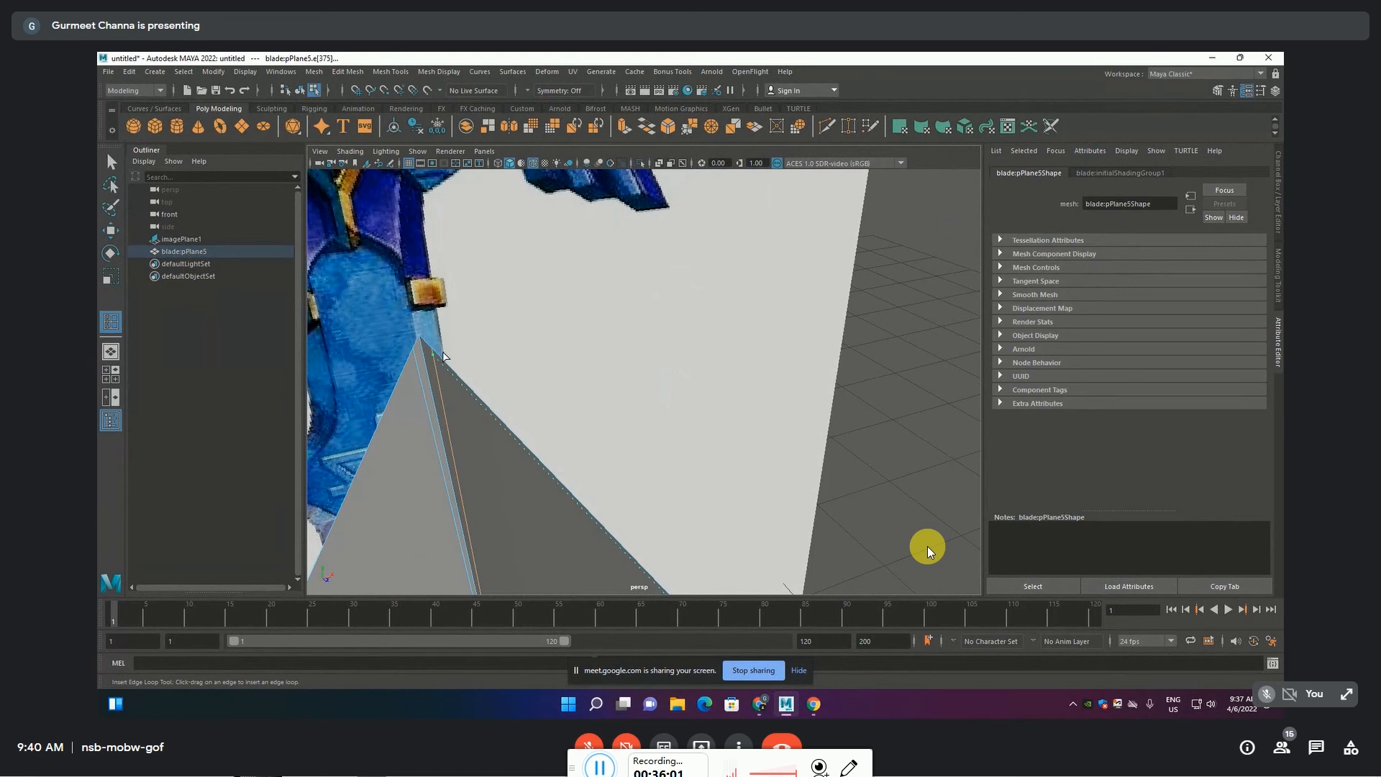
click(444, 355)
scroll(459, 423, up, 3)
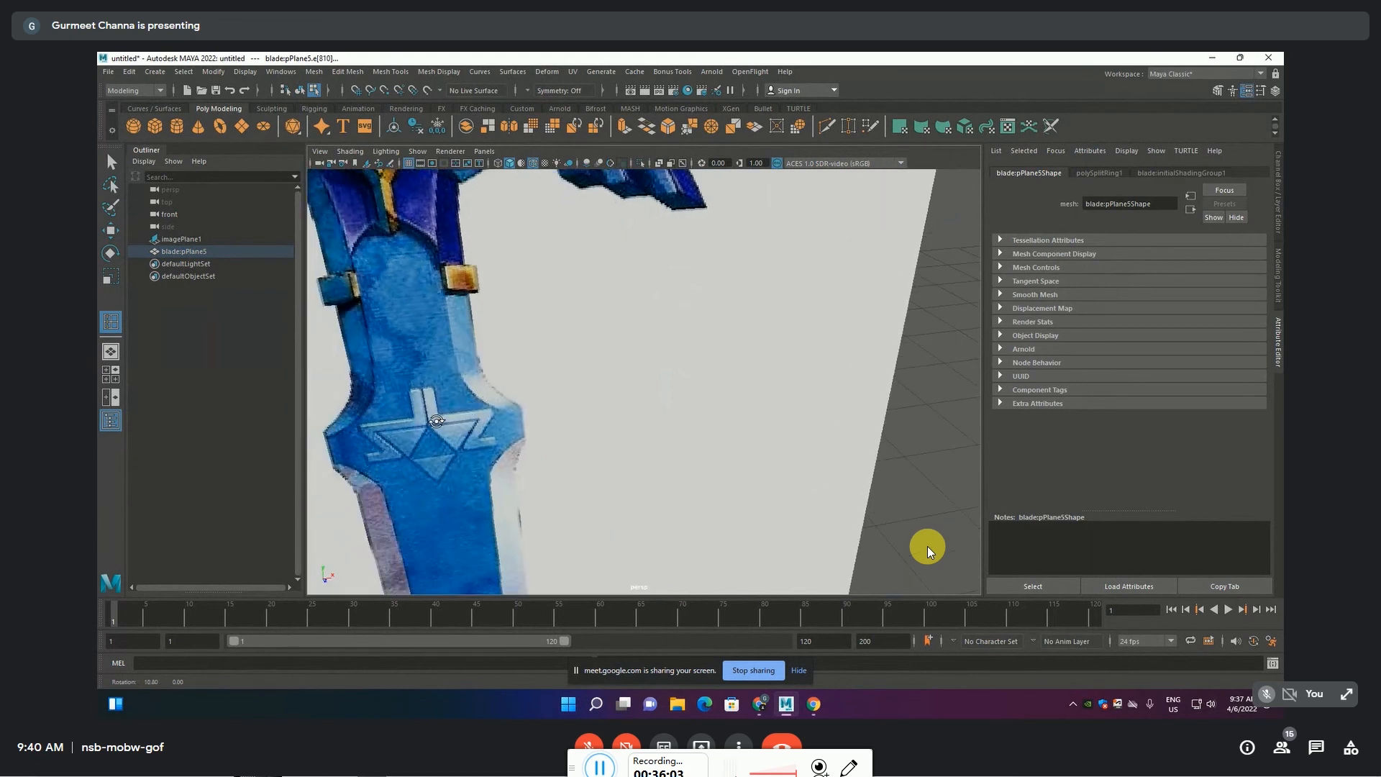
Insert another supporting edge loop close to an existing edge at the blade's pointed upper end
scroll(438, 424, down, 7)
alt+drag(512, 489, 446, 317)
scroll(430, 246, up, 4)
alt+middle_drag(430, 246, 524, 373)
scroll(463, 335, up, 4)
alt+middle_drag(462, 332, 644, 417)
scroll(546, 381, up, 4)
alt+middle_drag(547, 382, 553, 196)
scroll(473, 475, up, 4)
scroll(460, 440, down, 2)
scroll(462, 434, up, 3)
scroll(462, 433, down, 3)
drag(402, 402, 390, 407)
scroll(469, 338, down, 4)
alt+drag(452, 500, 630, 497)
alt+middle_drag(690, 414, 745, 180)
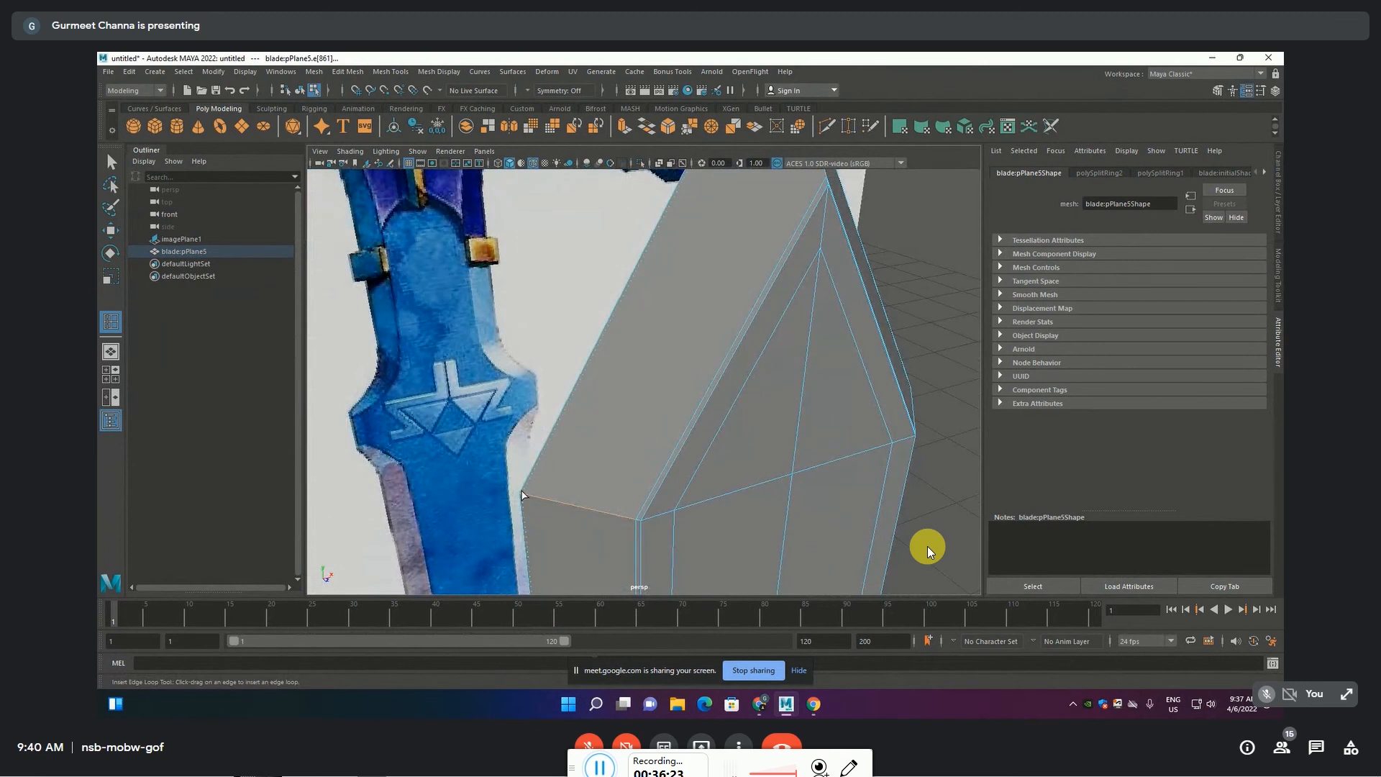
Insert edge loops across the shoulder edges of the blade's side bevels, one on each side, close to the outer rim
drag(522, 493, 654, 515)
alt+middle_drag(864, 430, 683, 432)
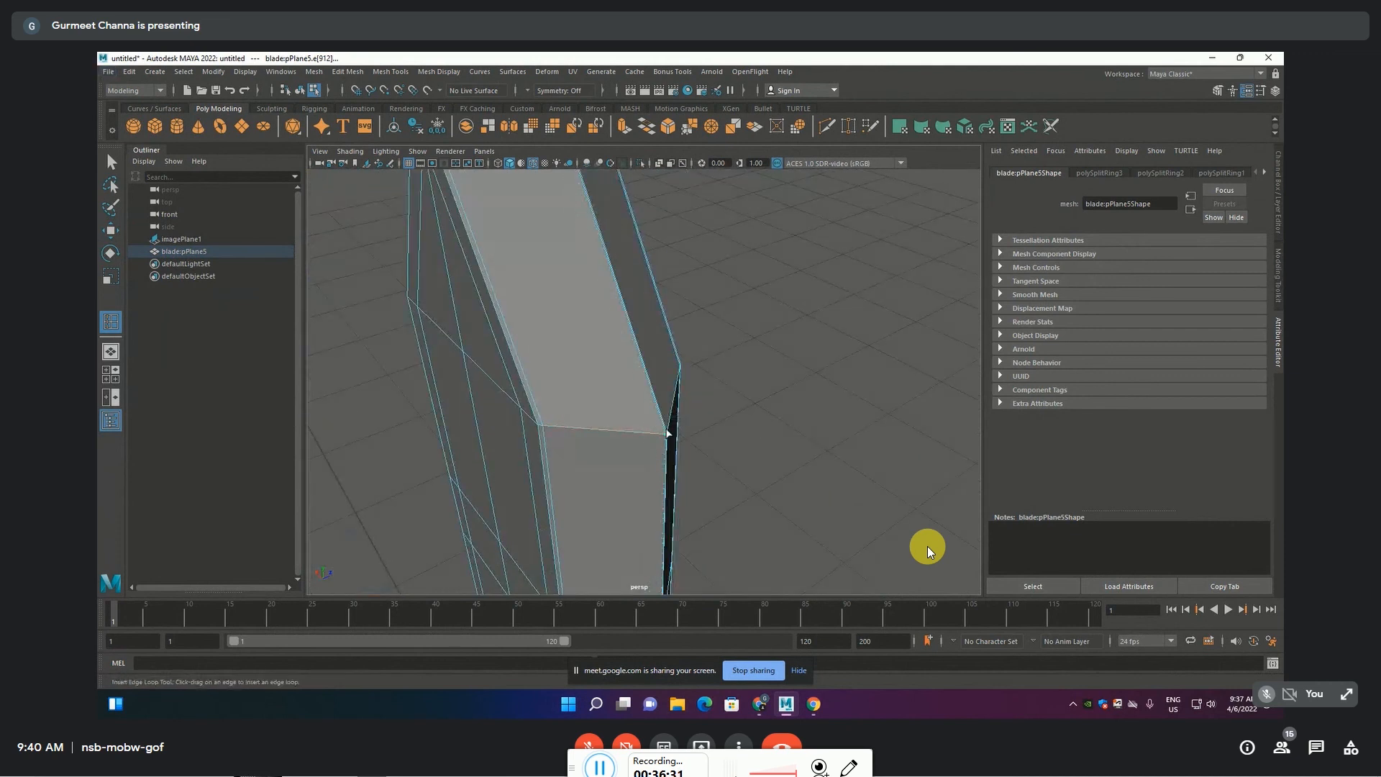
drag(667, 433, 668, 433)
Examine the blade's upper tip with the smooth mesh preview, and return it to the unsmoothed display
scroll(728, 430, down, 6)
alt+middle_drag(728, 430, 730, 532)
scroll(612, 426, up, 4)
scroll(528, 445, up, 2)
alt+middle_drag(488, 469, 704, 430)
alt+drag(692, 427, 679, 429)
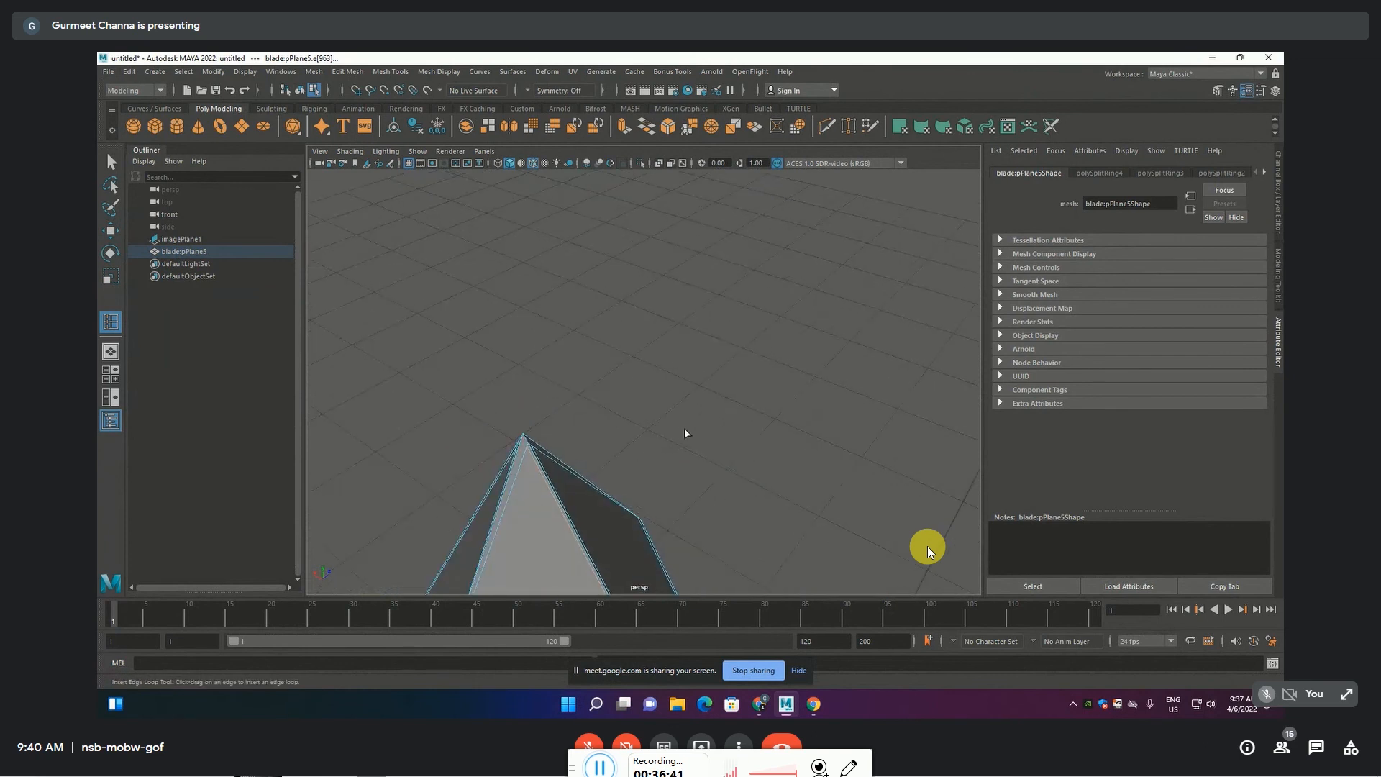
key(3)
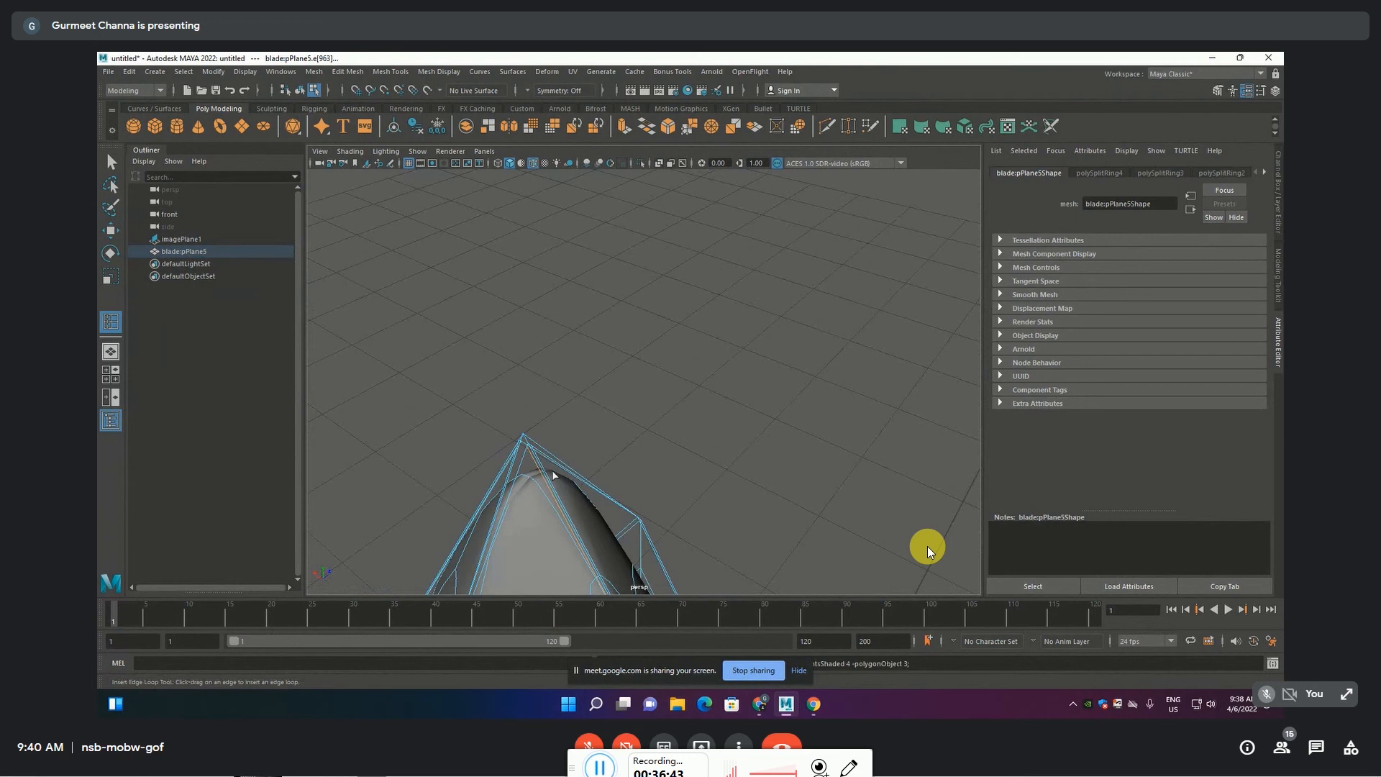
key(1)
alt+drag(523, 468, 527, 468)
alt+middle_drag(527, 469, 528, 467)
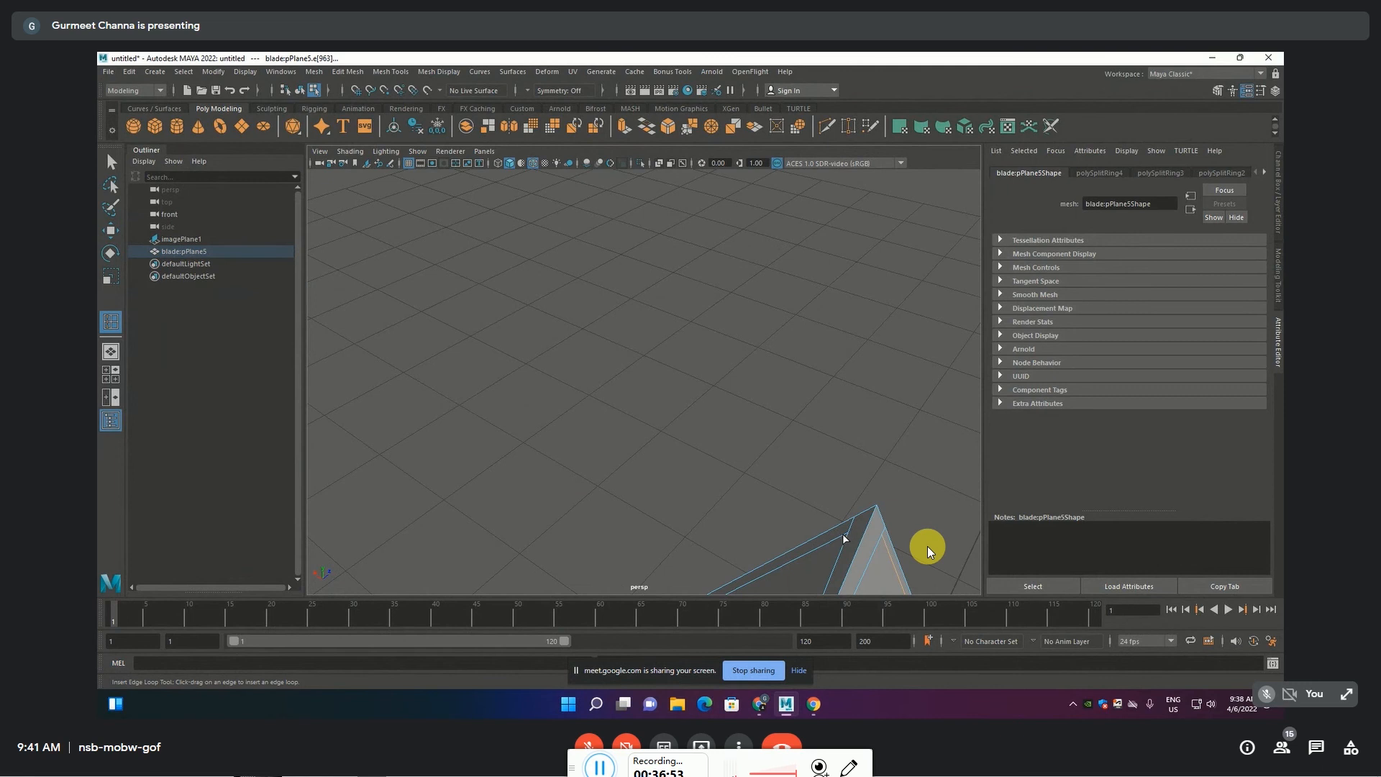
alt+middle_drag(865, 543, 862, 542)
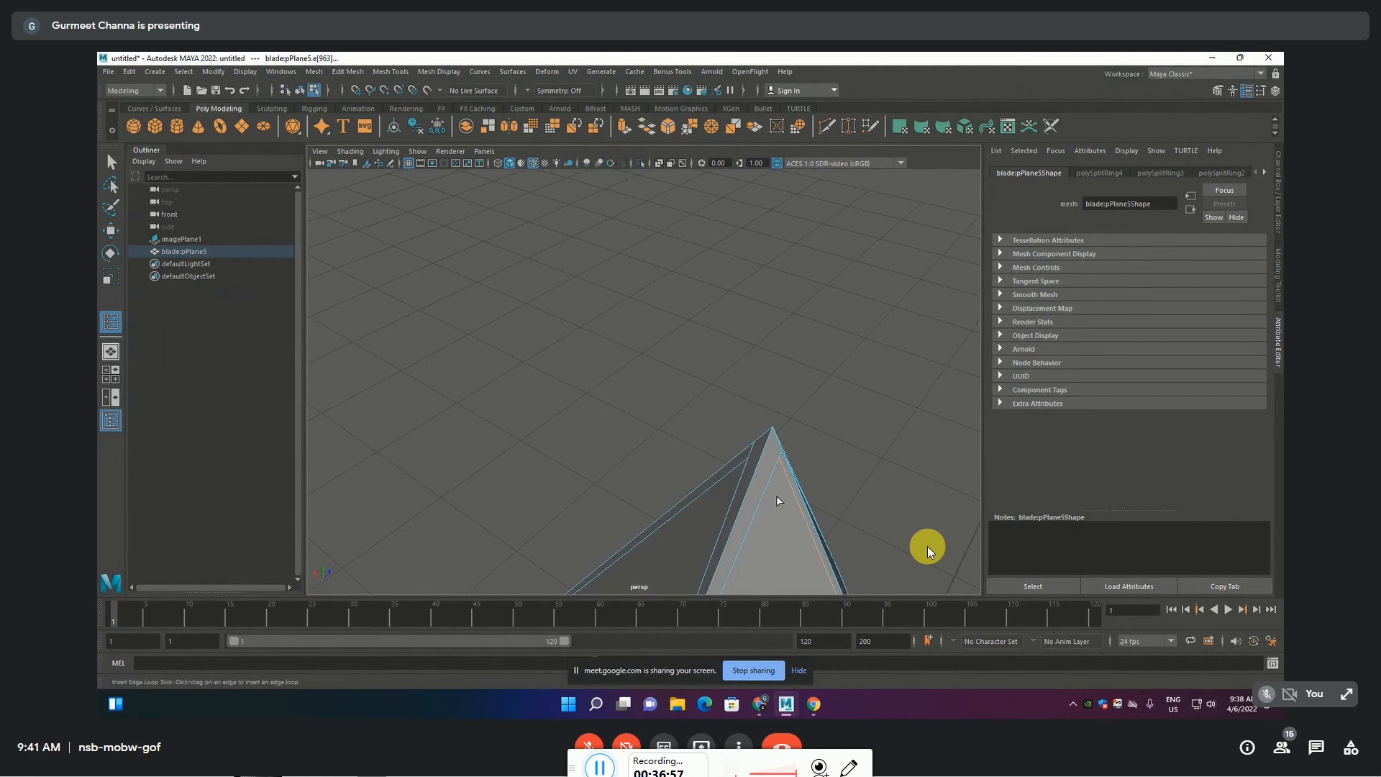
Cut new edges with Multi-Cut across the upper tip, joining the inner loop corner over the bevel edge to the neighbouring face
click(393, 72)
click(402, 189)
click(780, 459)
click(766, 447)
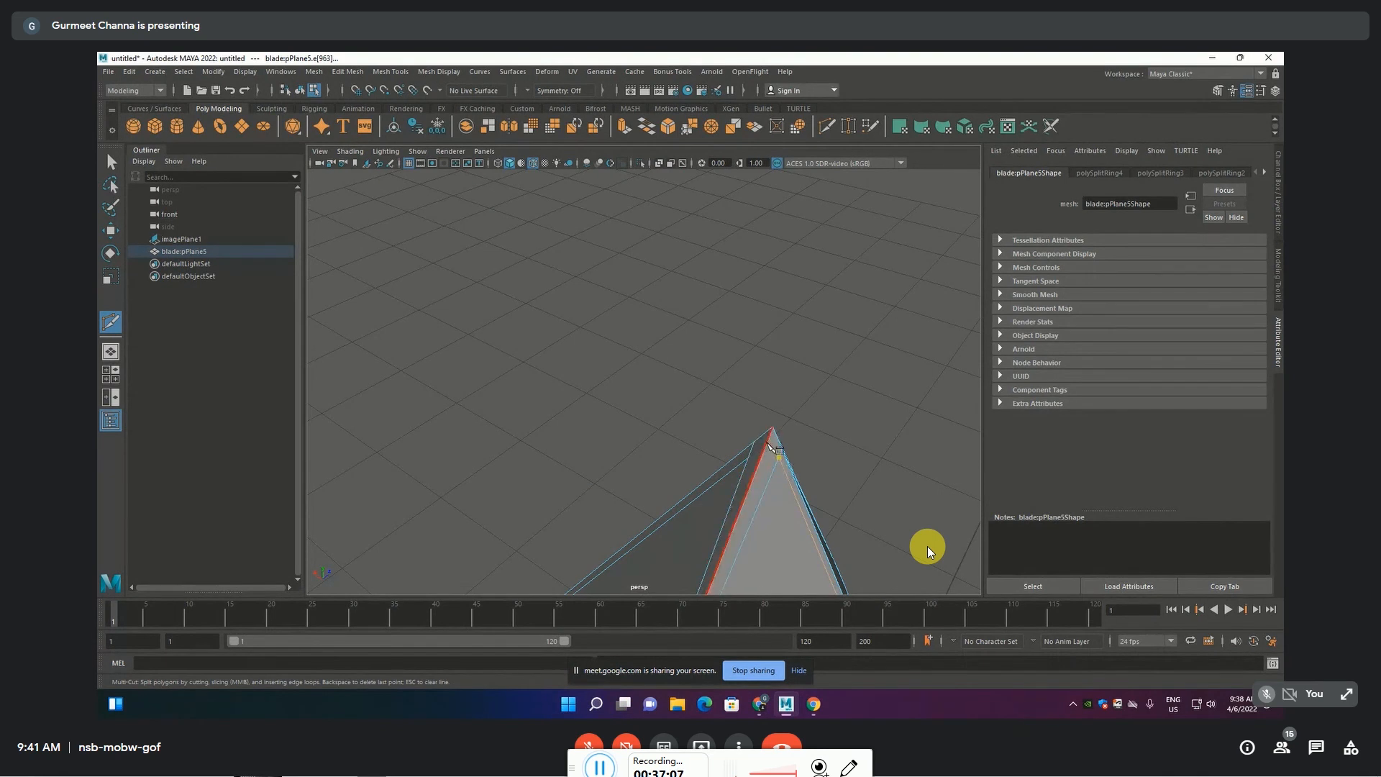
click(766, 445)
click(750, 461)
key(Return)
scroll(747, 474, down, 3)
alt+drag(706, 472, 462, 328)
scroll(463, 328, up, 3)
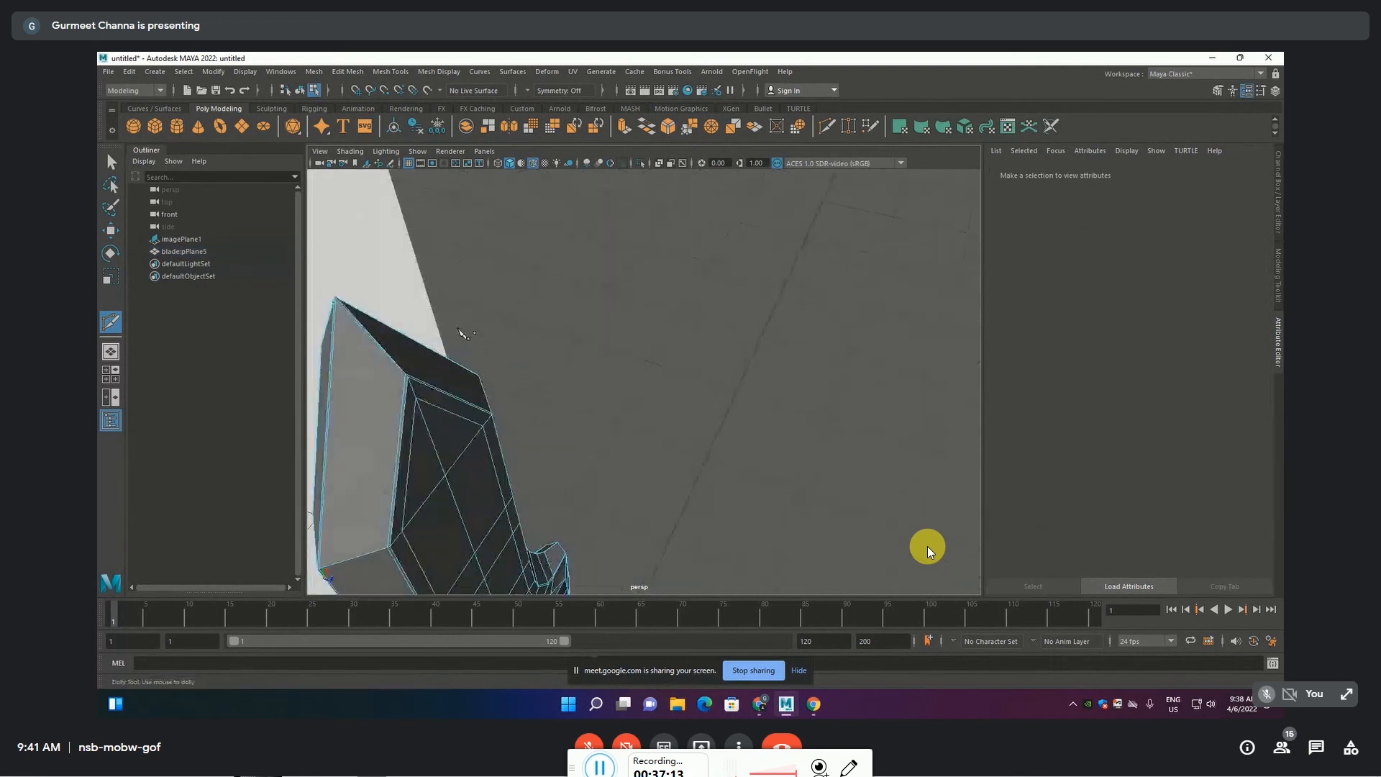
Cut a further edge with Multi-Cut at the blade's upper tip, joining the inner loop corner to the adjoining bevel face's loop
alt+middle_drag(462, 325, 537, 403)
scroll(441, 417, up, 2)
alt+drag(537, 403, 572, 430)
scroll(497, 431, up, 1)
scroll(472, 444, up, 2)
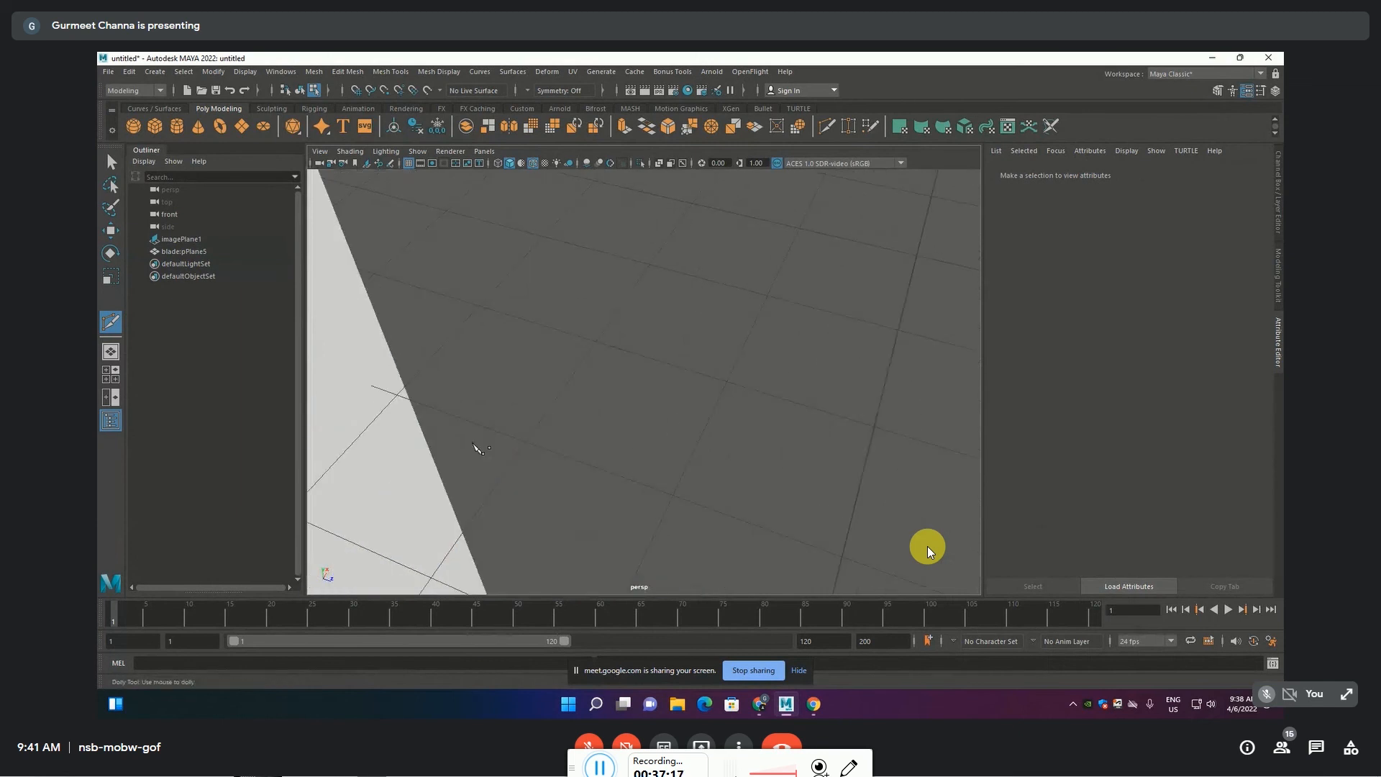
alt+middle_drag(460, 446, 643, 423)
alt+right_drag(643, 423, 607, 425)
alt+drag(590, 428, 761, 422)
scroll(727, 408, up, 8)
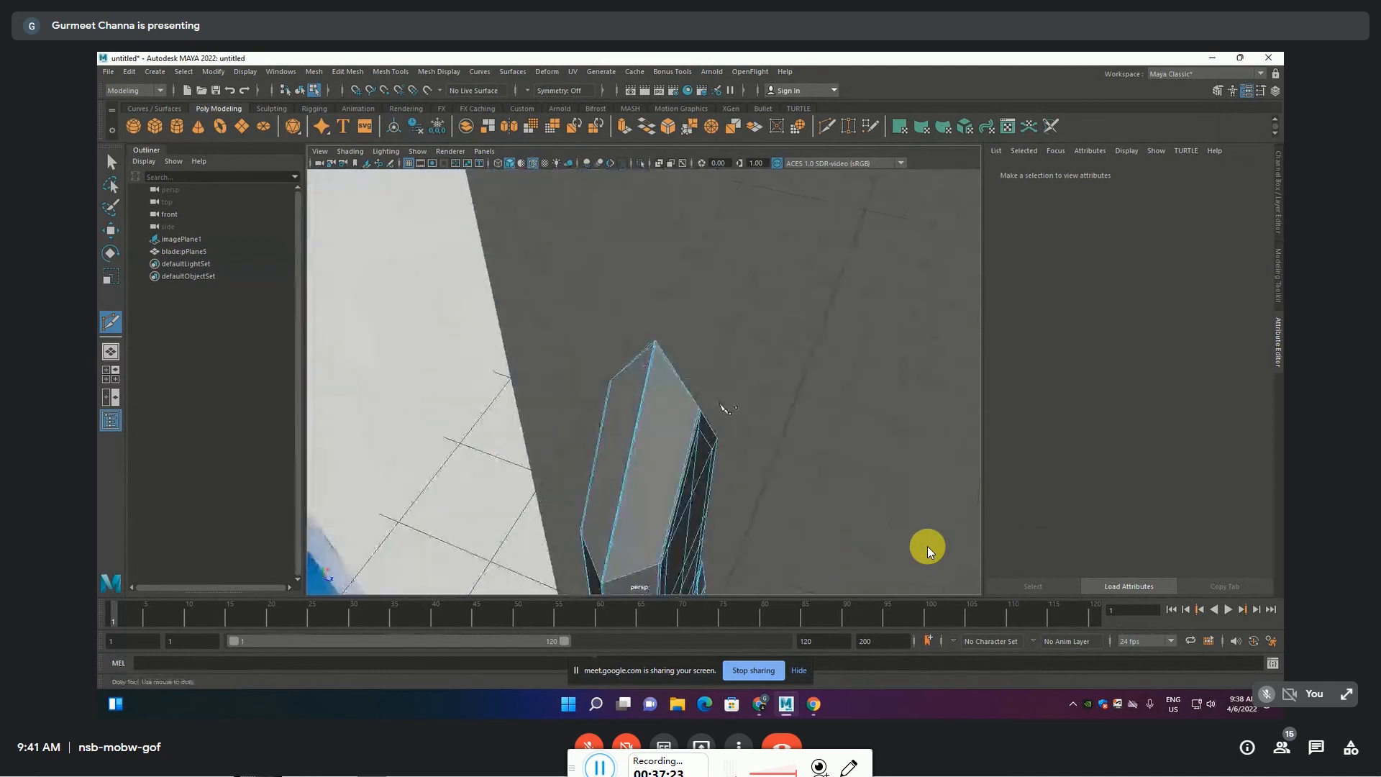
alt+middle_drag(760, 390, 725, 420)
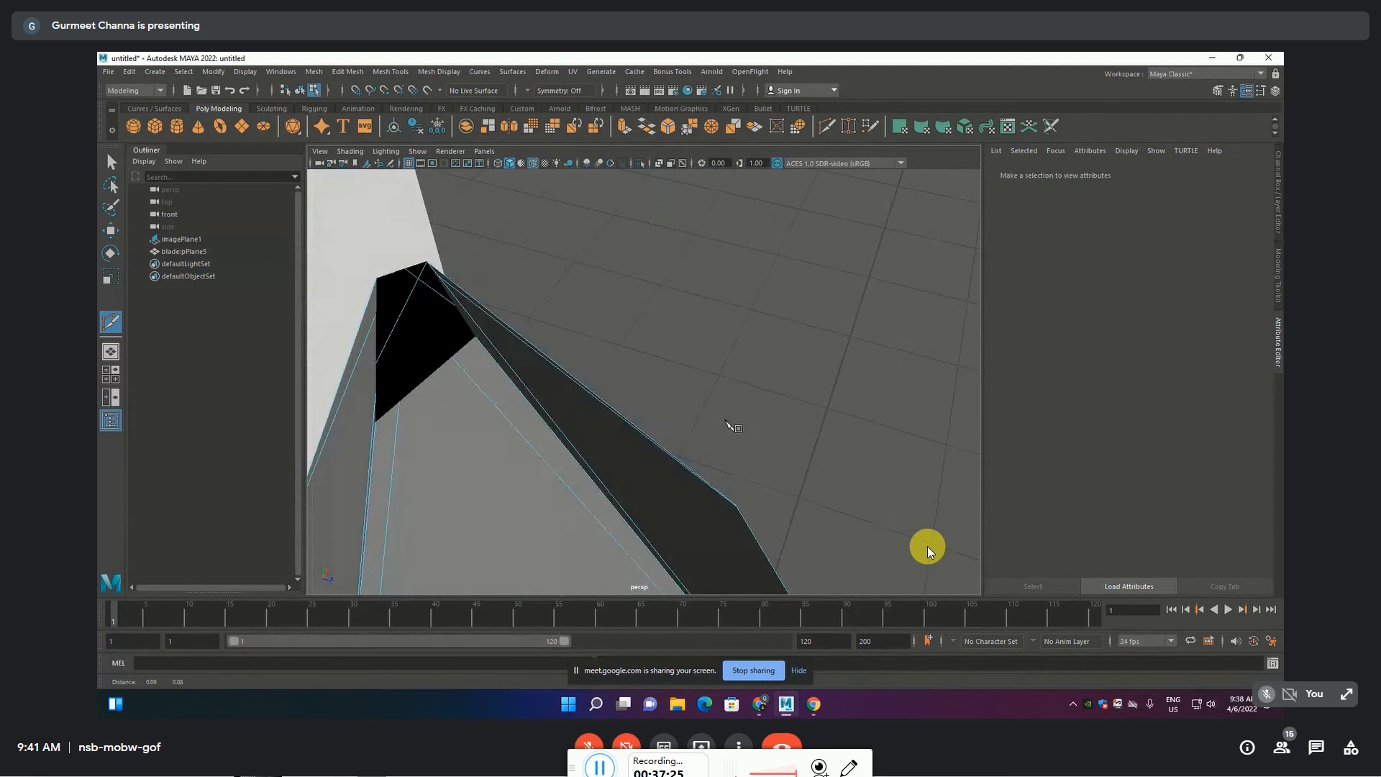
alt+drag(675, 402, 646, 414)
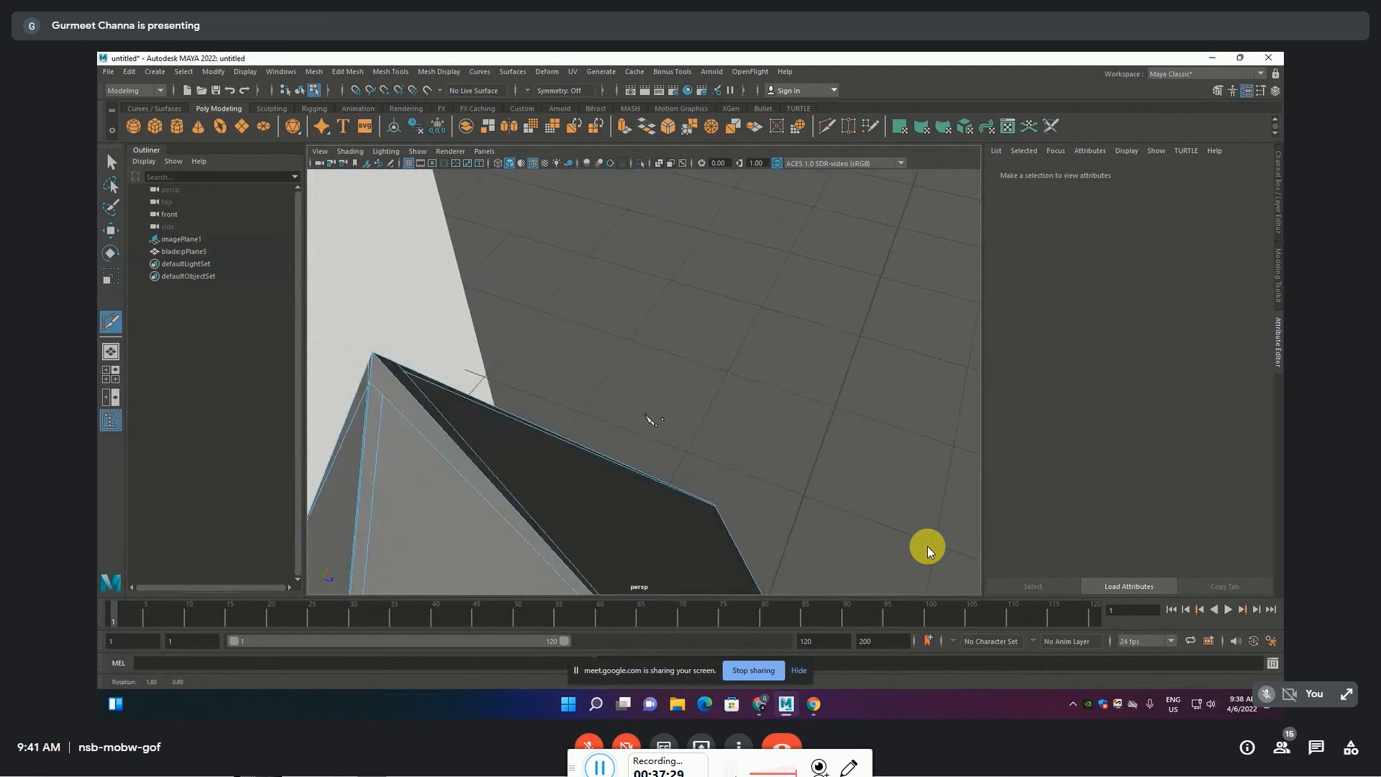
click(383, 394)
click(387, 370)
alt+drag(657, 420, 635, 420)
alt+middle_drag(636, 424, 651, 418)
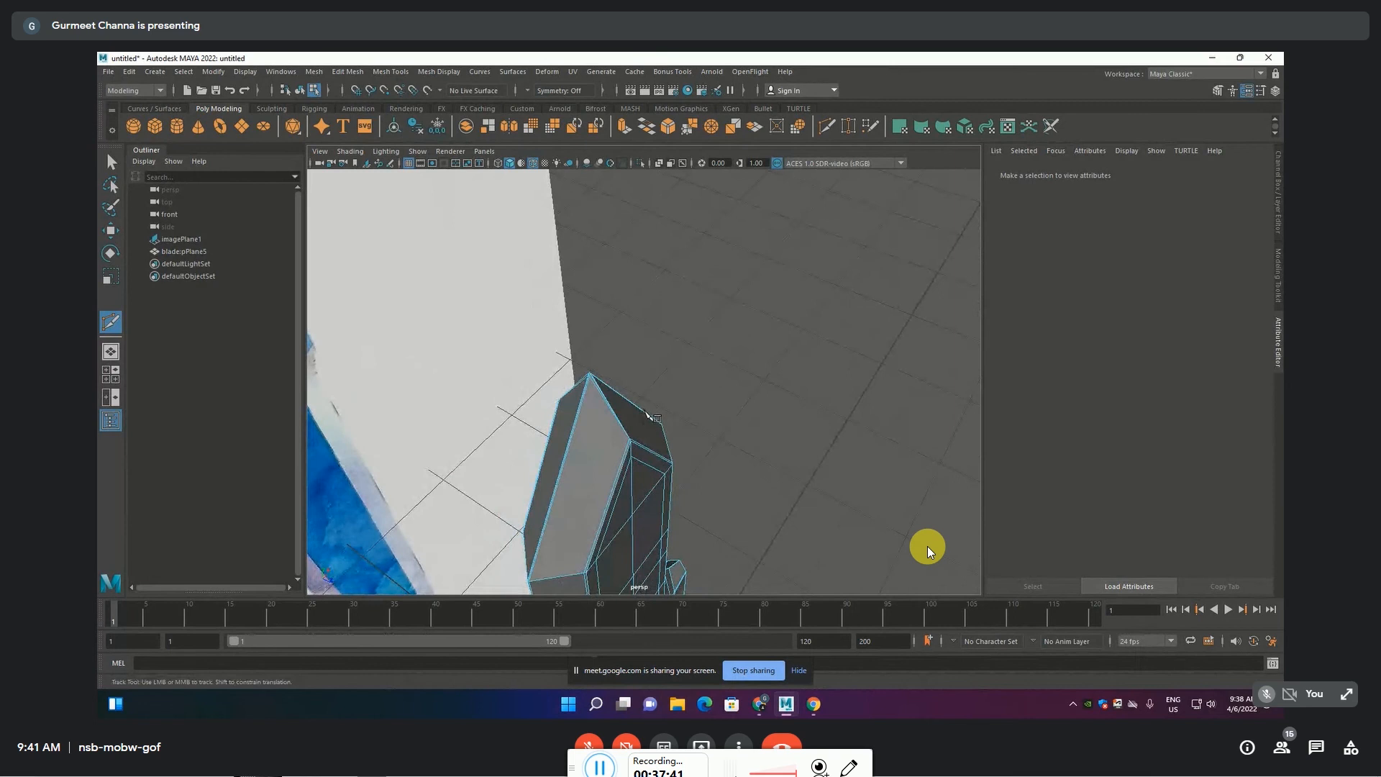
Examine the blade's lower tip with the smooth mesh preview, and return it to the unsmoothed display
key(3)
mouse_move(646, 410)
alt+mouse_down()
mouse_move(463, 427)
mouse_move(647, 417)
alt+mouse_up()
scroll(647, 418, down, 3)
alt+middle_drag(683, 561, 706, 337)
scroll(718, 468, up, 10)
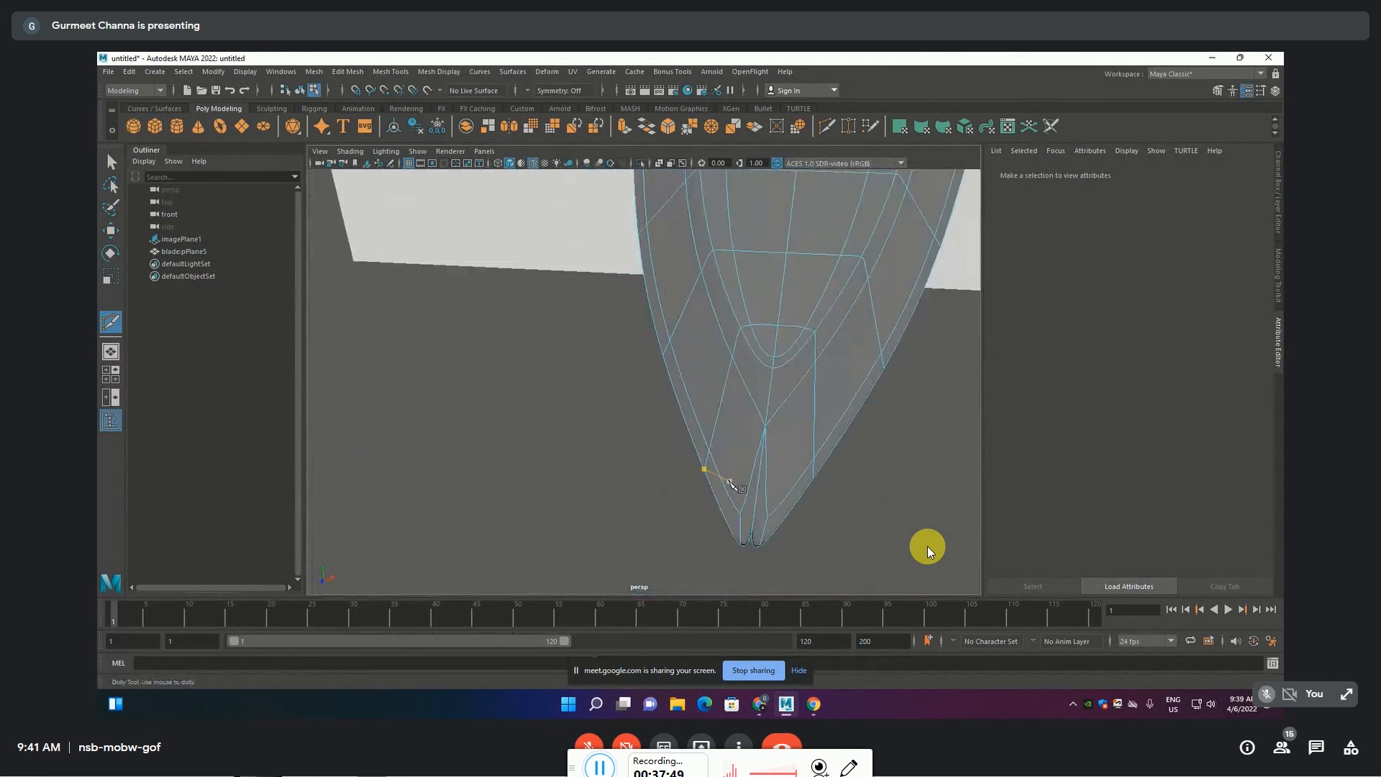
alt+drag(738, 481, 690, 464)
key(1)
Select the vertices at the blade's lower tip, scale them along the blade's thickness, and clear the selection
scroll(699, 489, up, 4)
scroll(703, 487, down, 3)
alt+middle_drag(691, 464, 703, 345)
alt+drag(703, 345, 693, 386)
alt+middle_drag(693, 385, 686, 389)
alt+drag(795, 315, 749, 392)
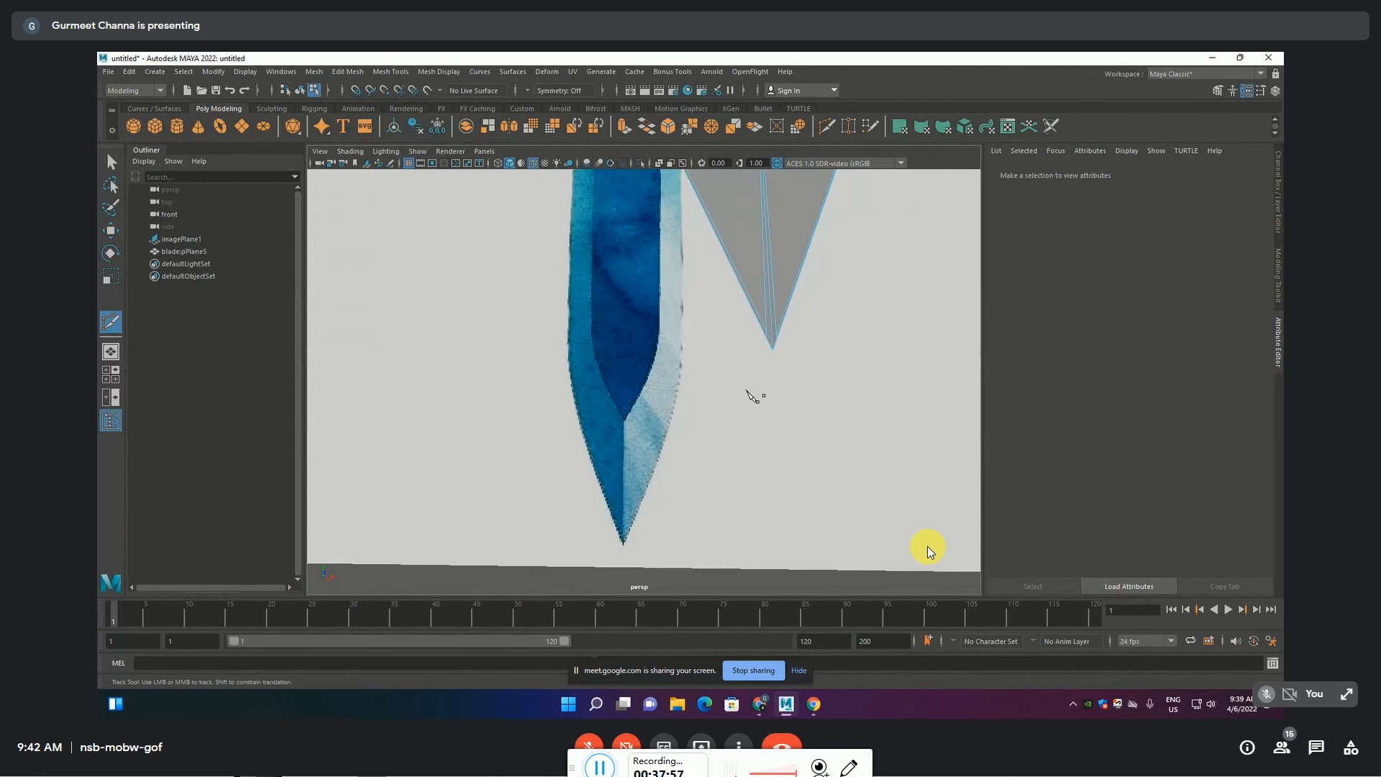
key(F9)
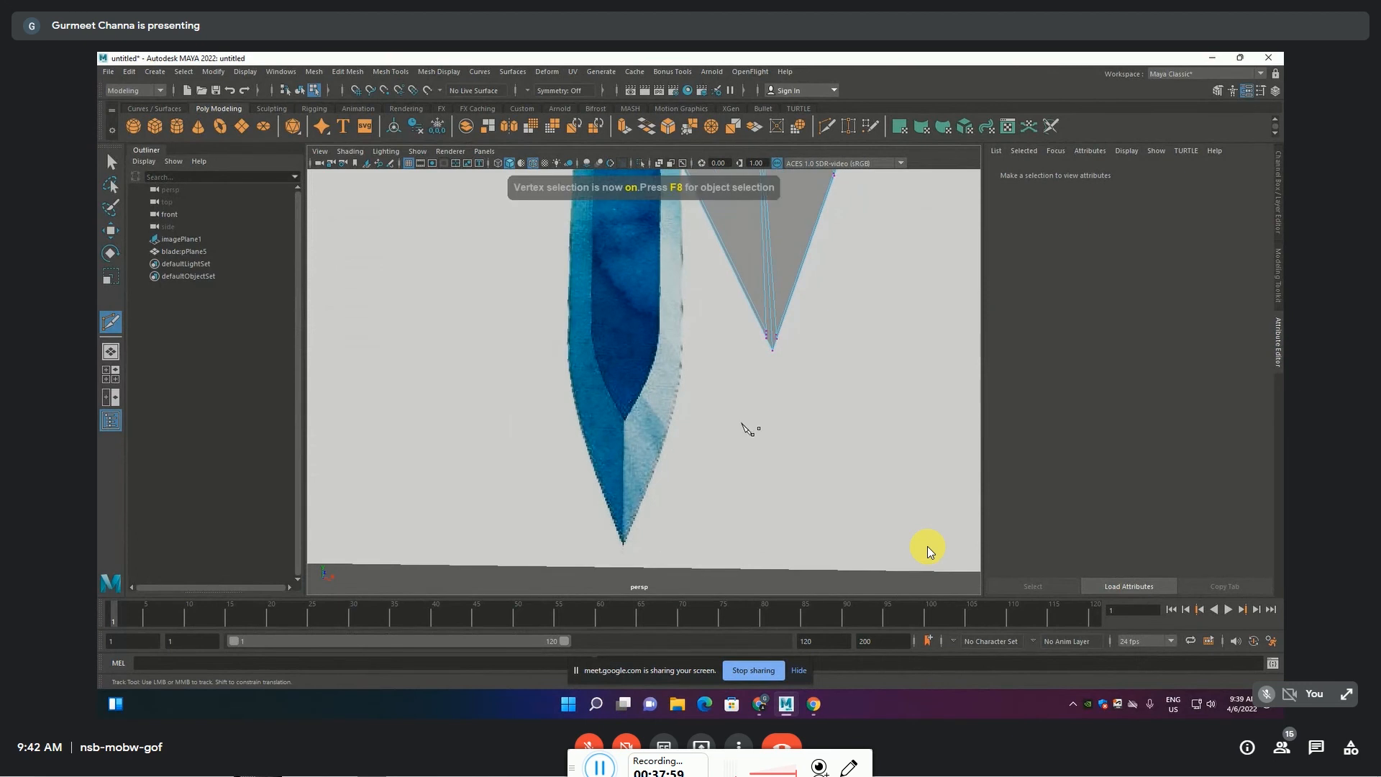
key(q)
drag(864, 287, 863, 287)
key(f)
alt+right_drag(820, 358, 800, 356)
alt+drag(738, 368, 876, 370)
key(r)
drag(699, 383, 1135, 421)
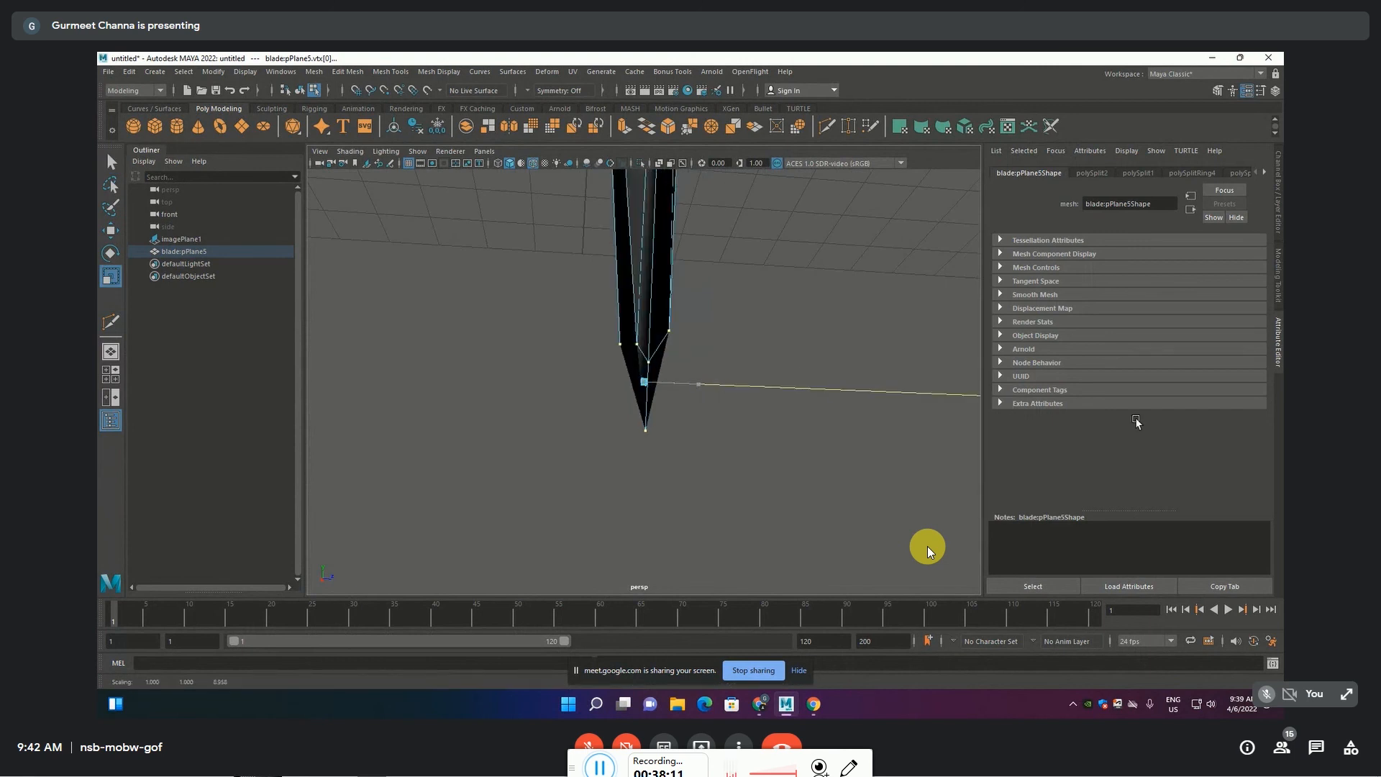
alt+drag(796, 425, 643, 394)
click(866, 450)
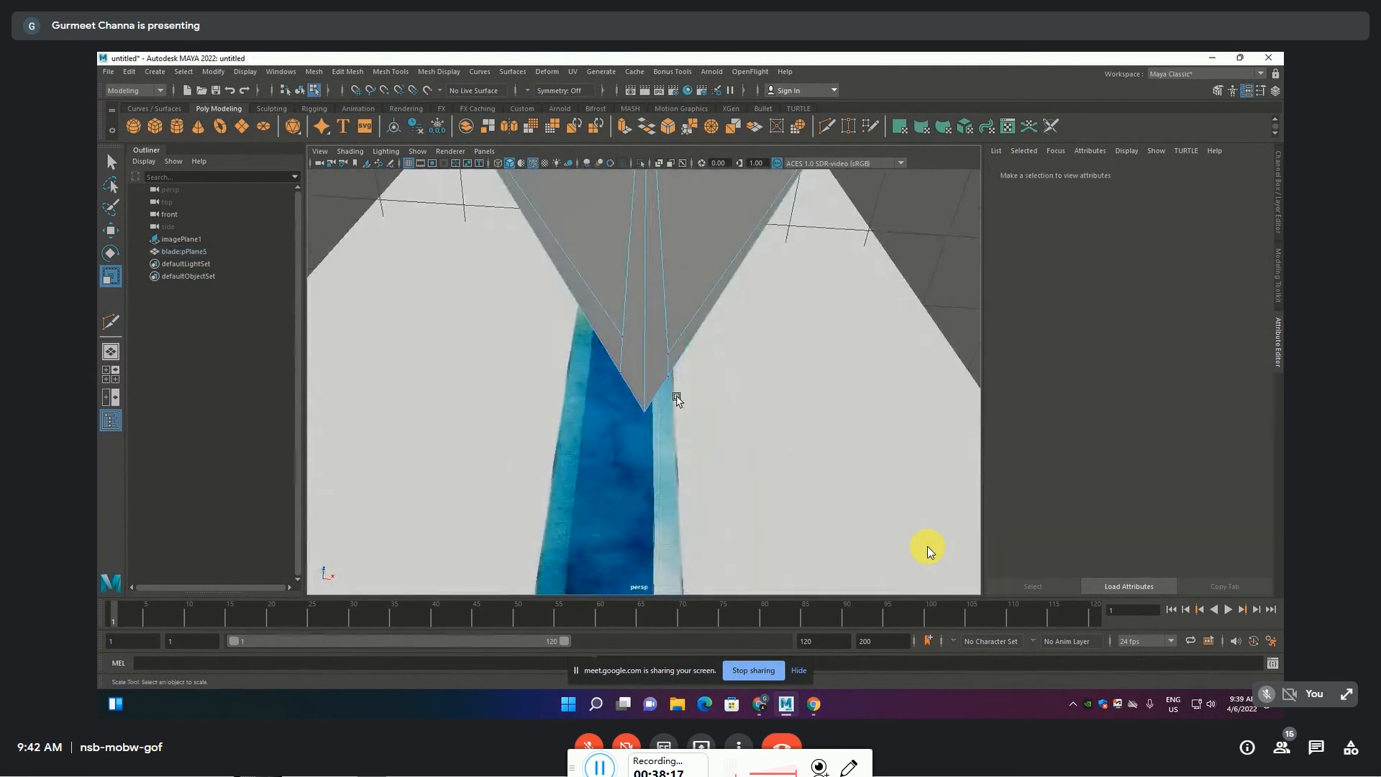
Start a Multi-Cut at the inner edge point just above the blade's lower tip
click(391, 71)
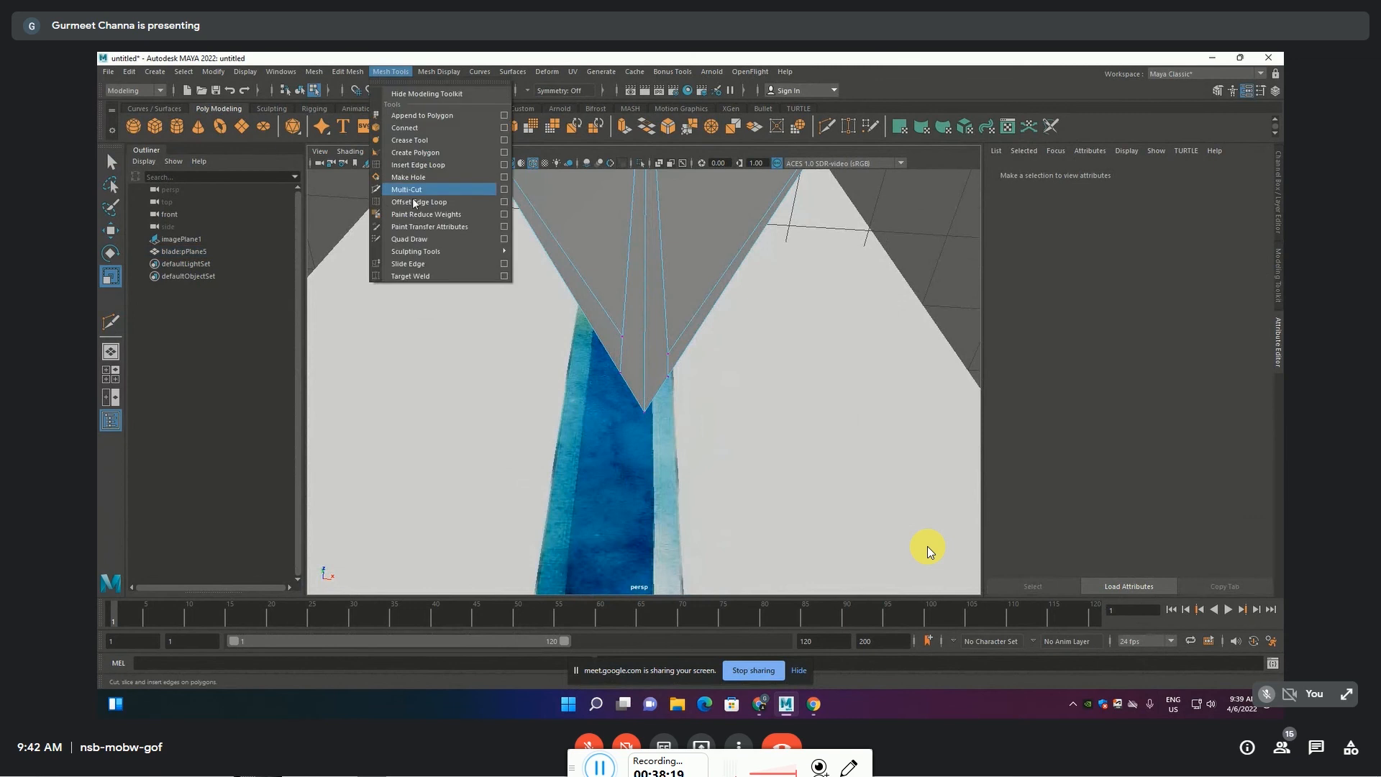
click(404, 190)
click(622, 336)
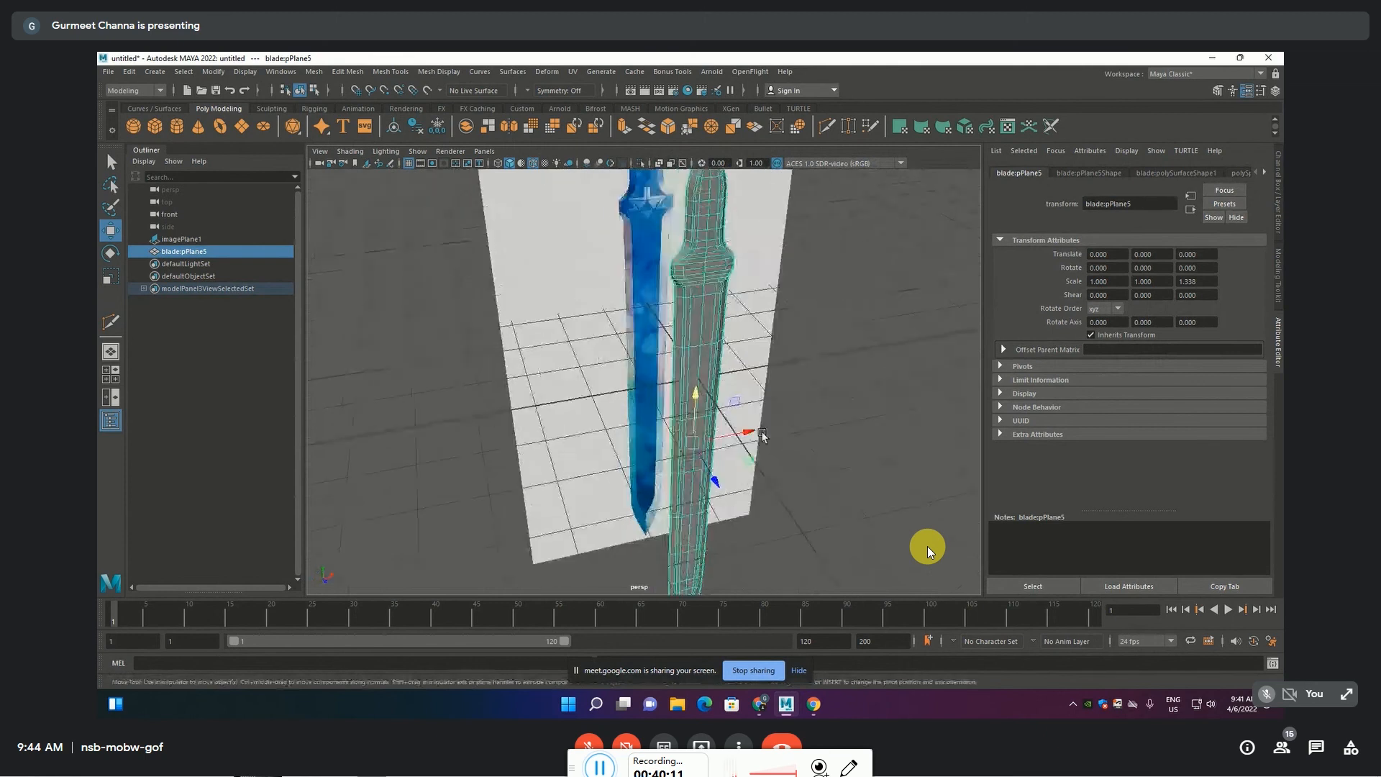
Switch to the front view and turn off the blade's isolation so the reference image shows behind it
key(space)
key(space)
alt+drag(749, 413, 721, 451)
key(ctrl+1)
scroll(607, 329, up, 6)
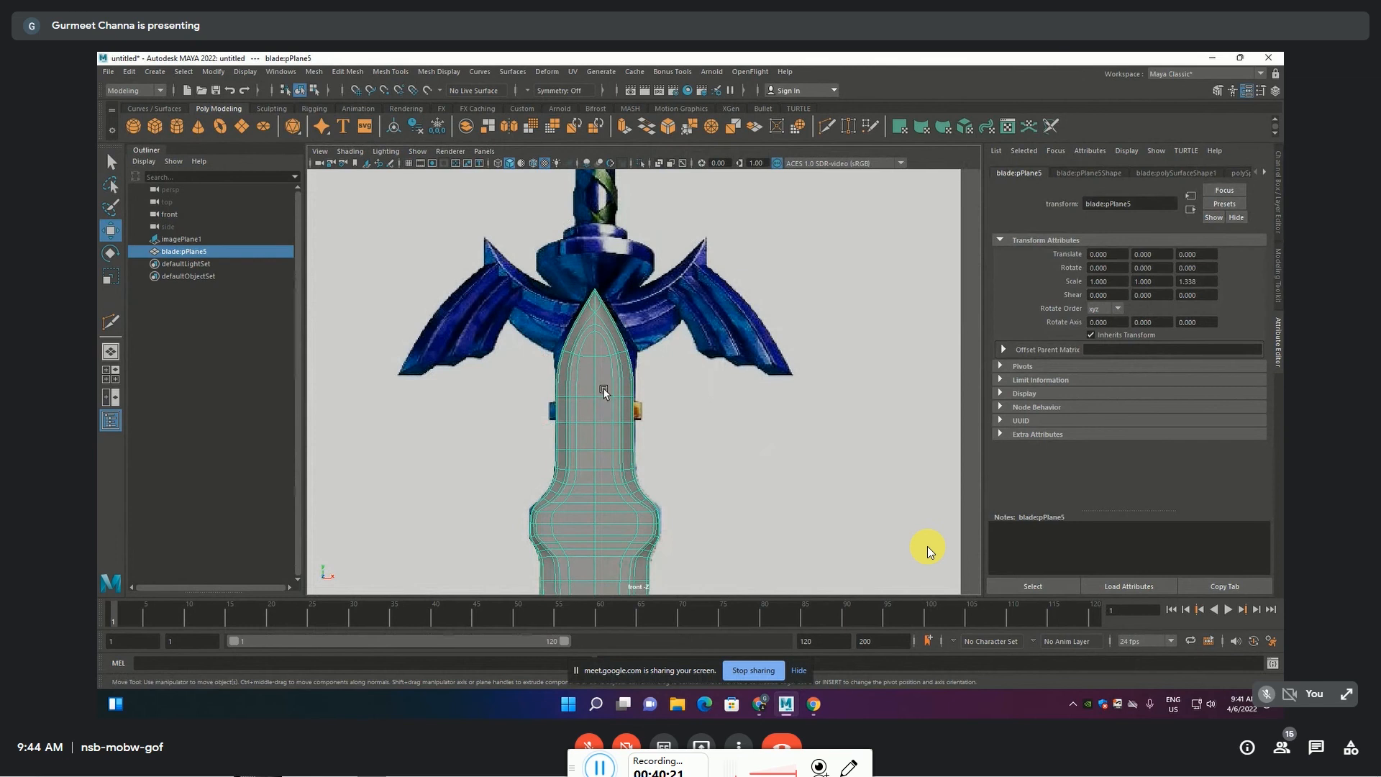
scroll(604, 393, down, 8)
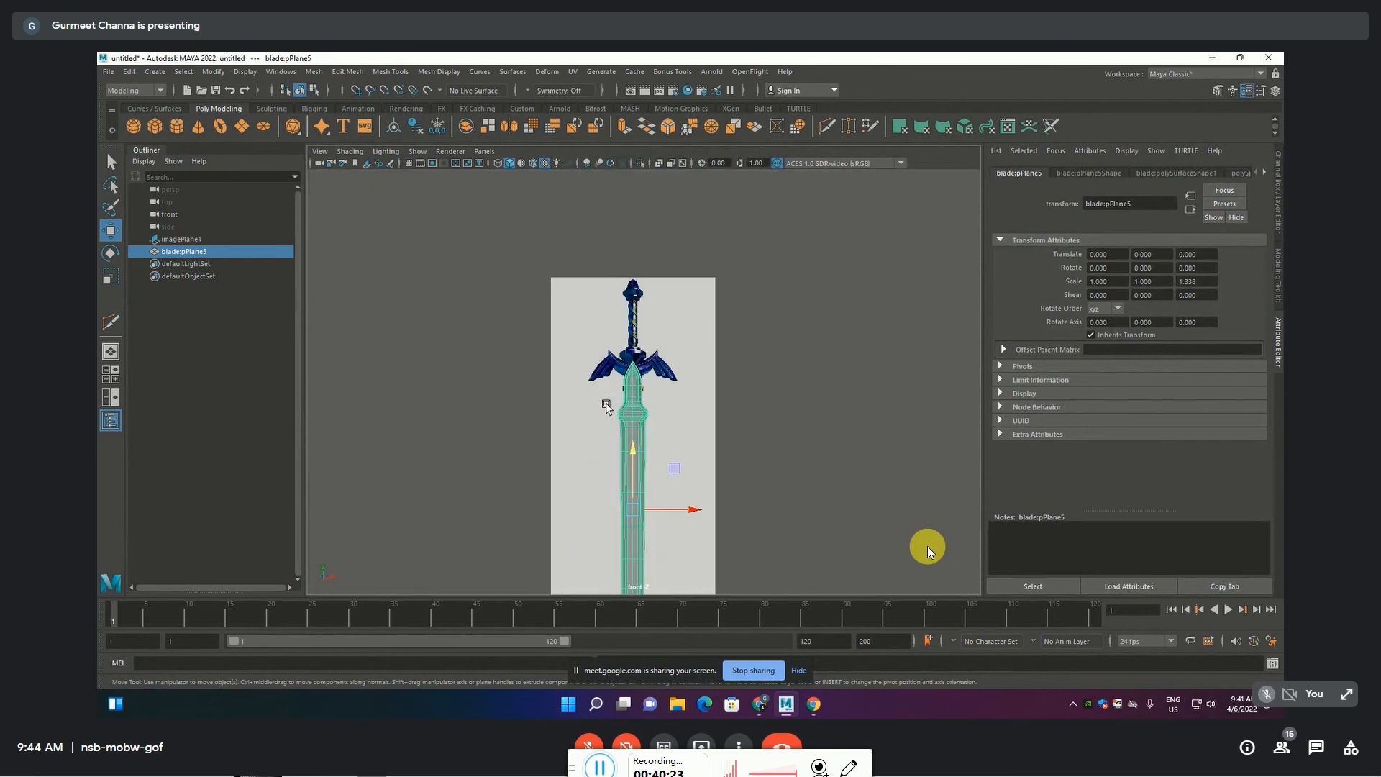
Hide the blade by setting its Visibility to off, leaving the guard clear in the reference image
key(ctrl+a)
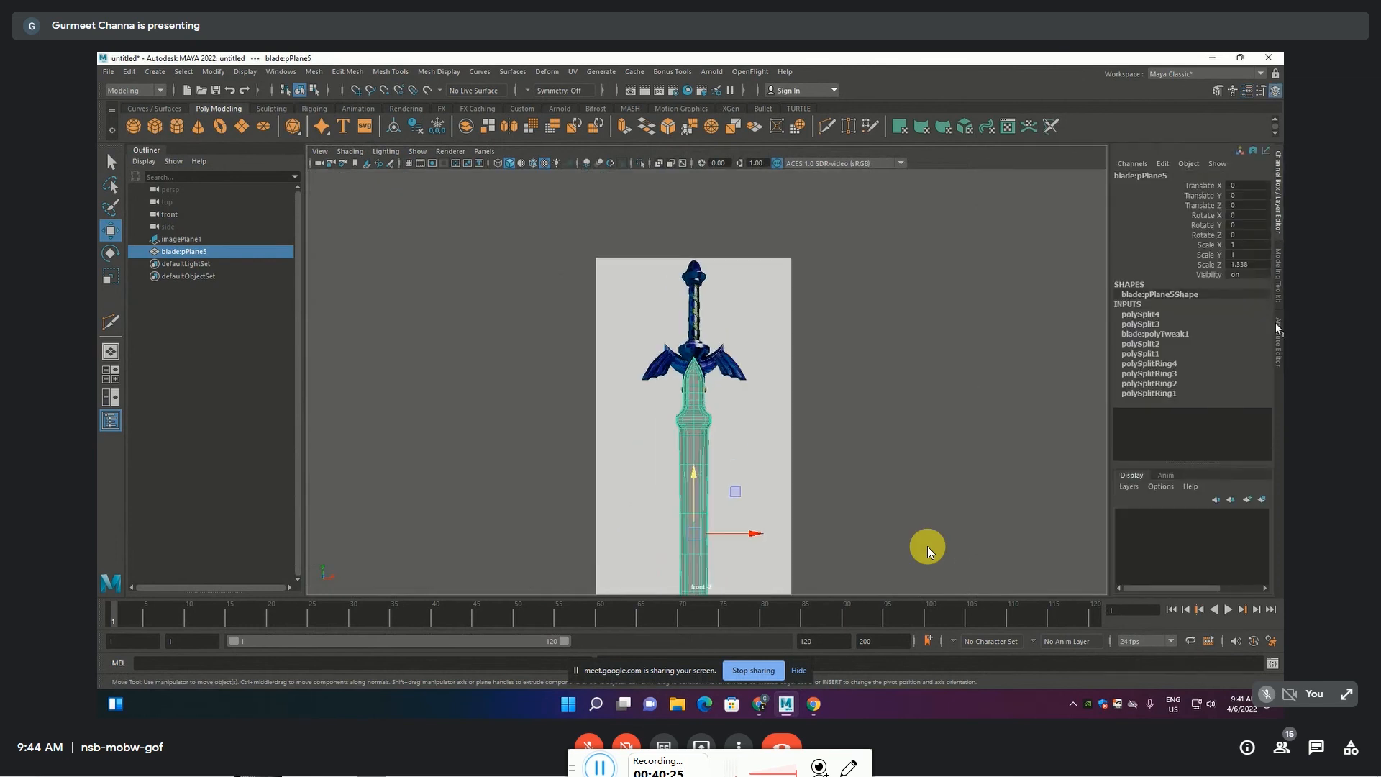
double_click(1256, 274)
text(off)
key(Return)
click(853, 374)
scroll(697, 380, up, 2)
scroll(695, 379, up, 5)
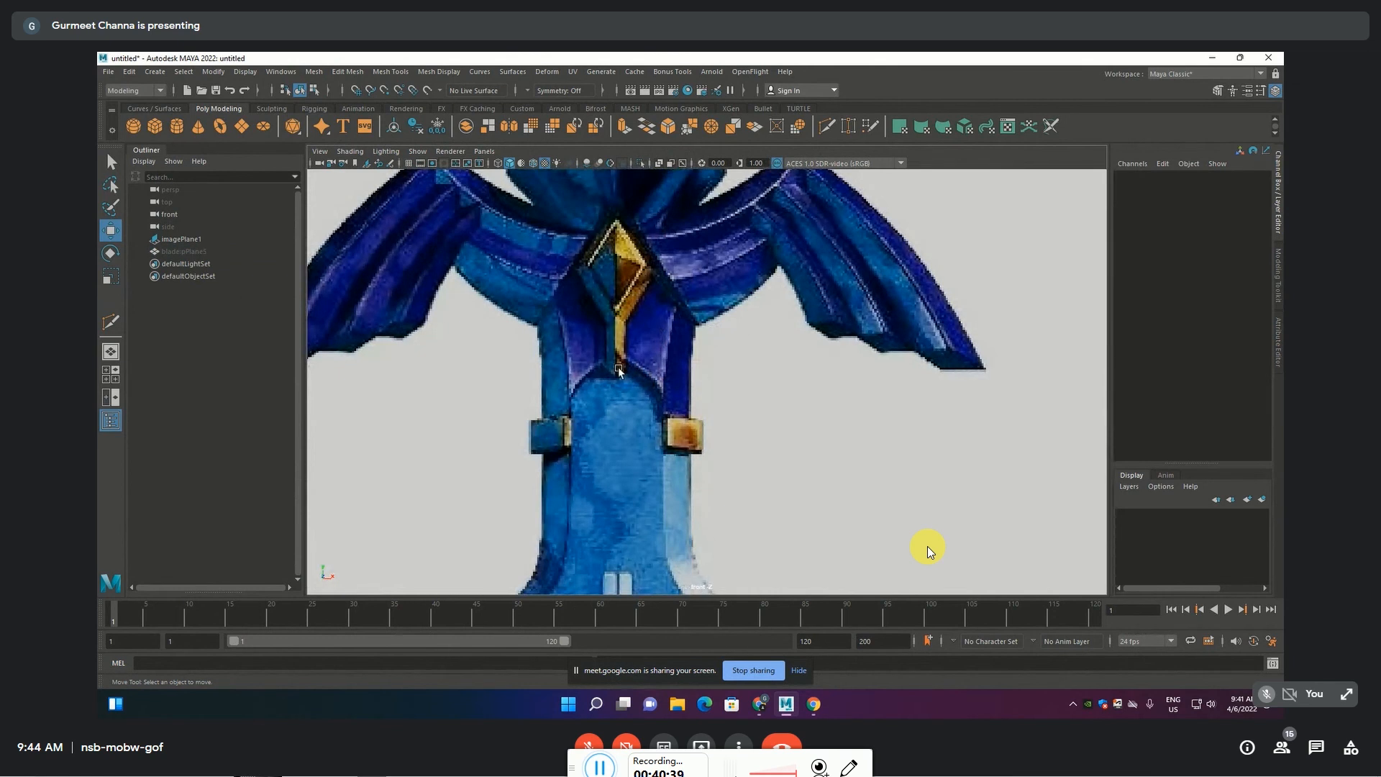
alt+middle_drag(579, 315, 655, 400)
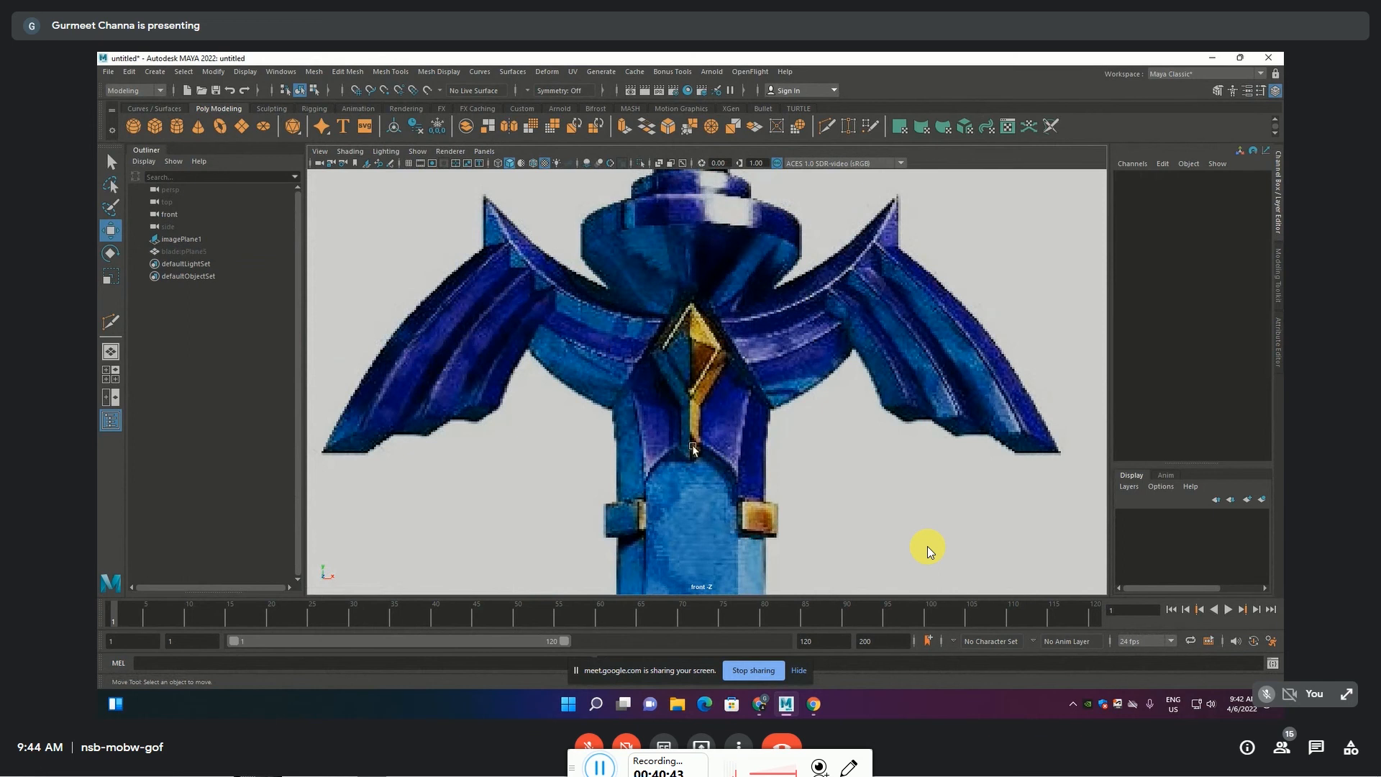
alt+middle_drag(634, 327, 671, 336)
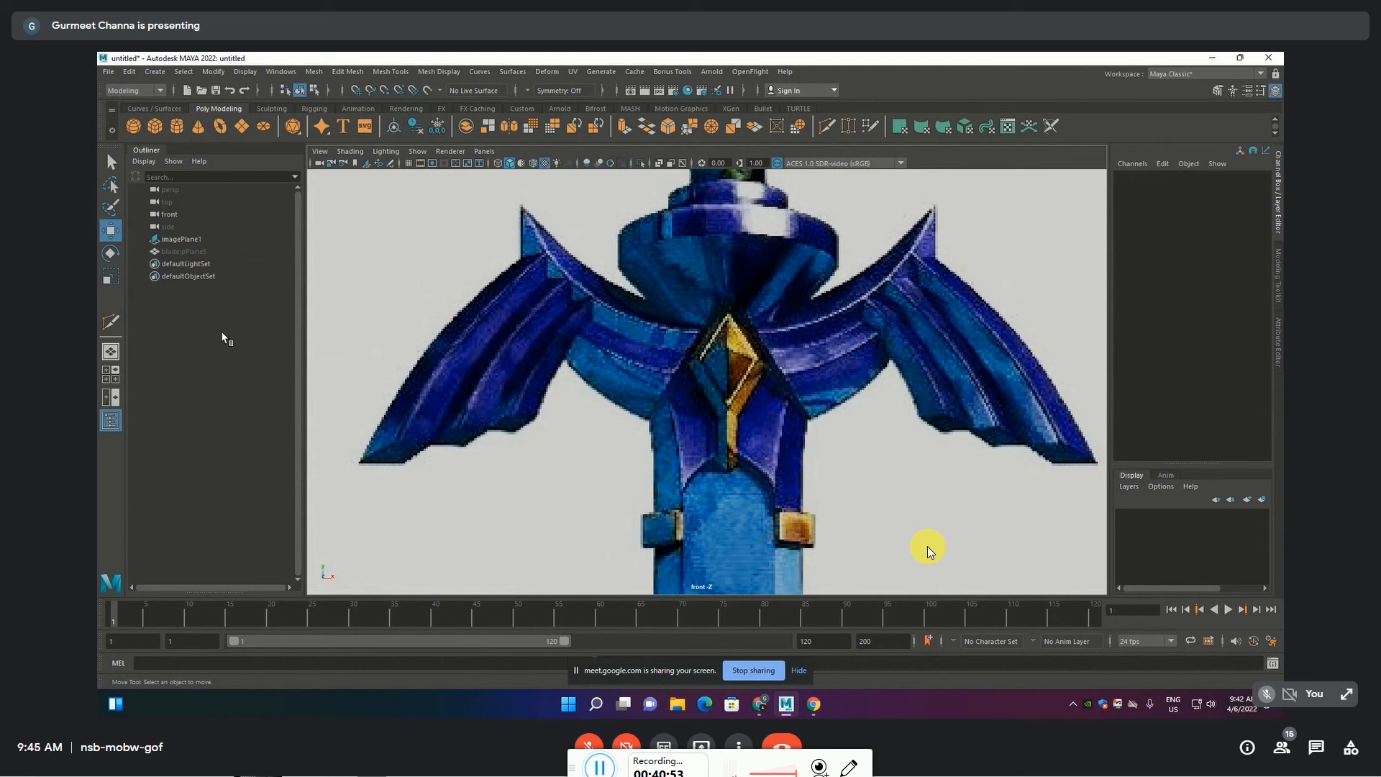
click(160, 108)
click(176, 127)
click(544, 260)
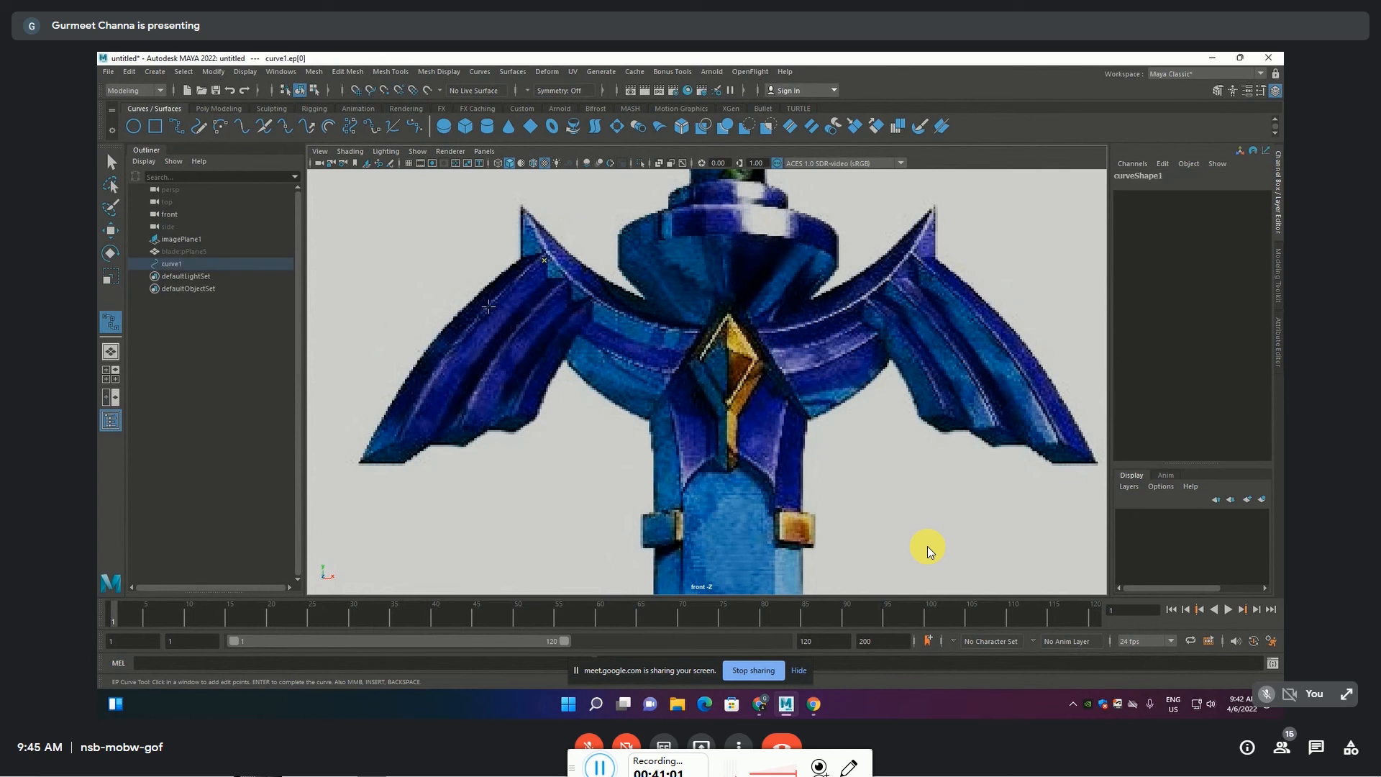
key(ctrl+z)
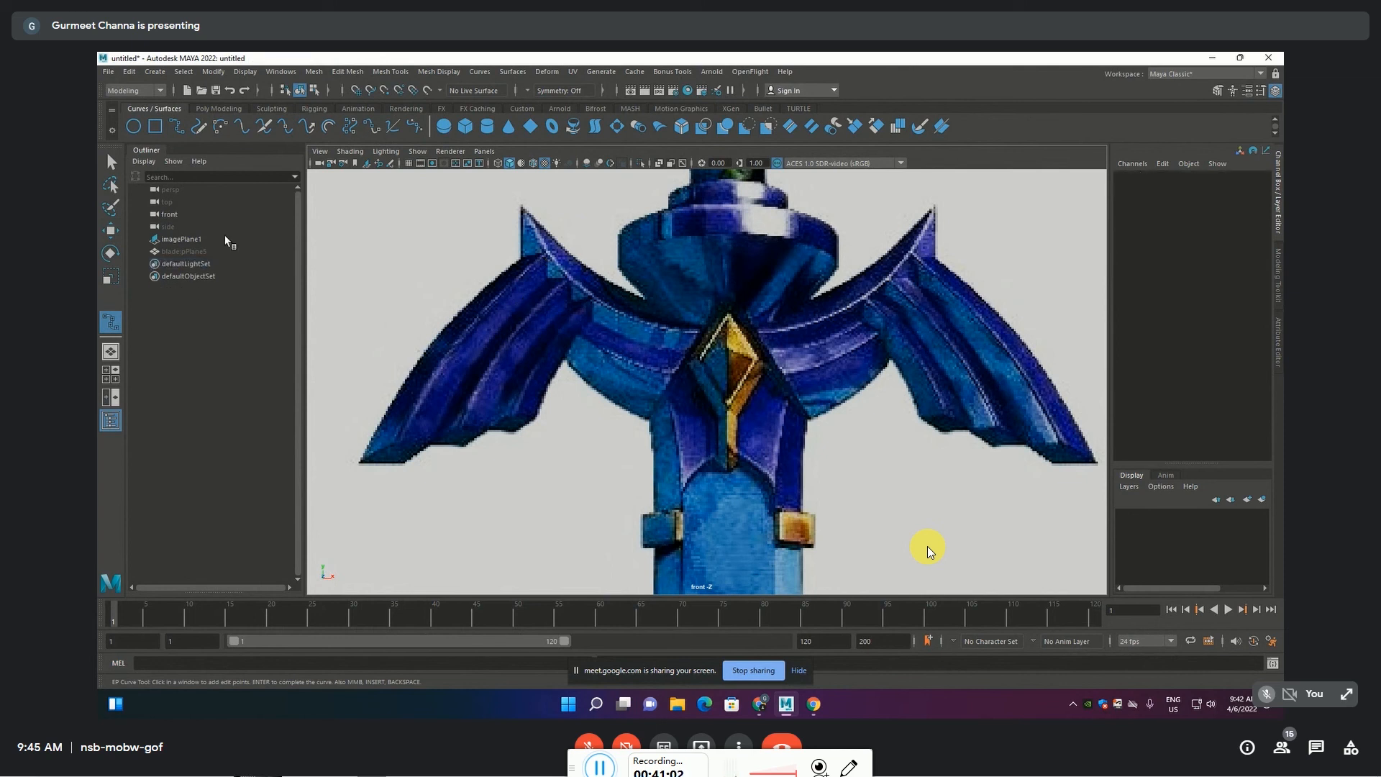
Draw a five-point EP curve down the outer edge of the guard's left wing, from its upper corner to near its tip
double_click(171, 127)
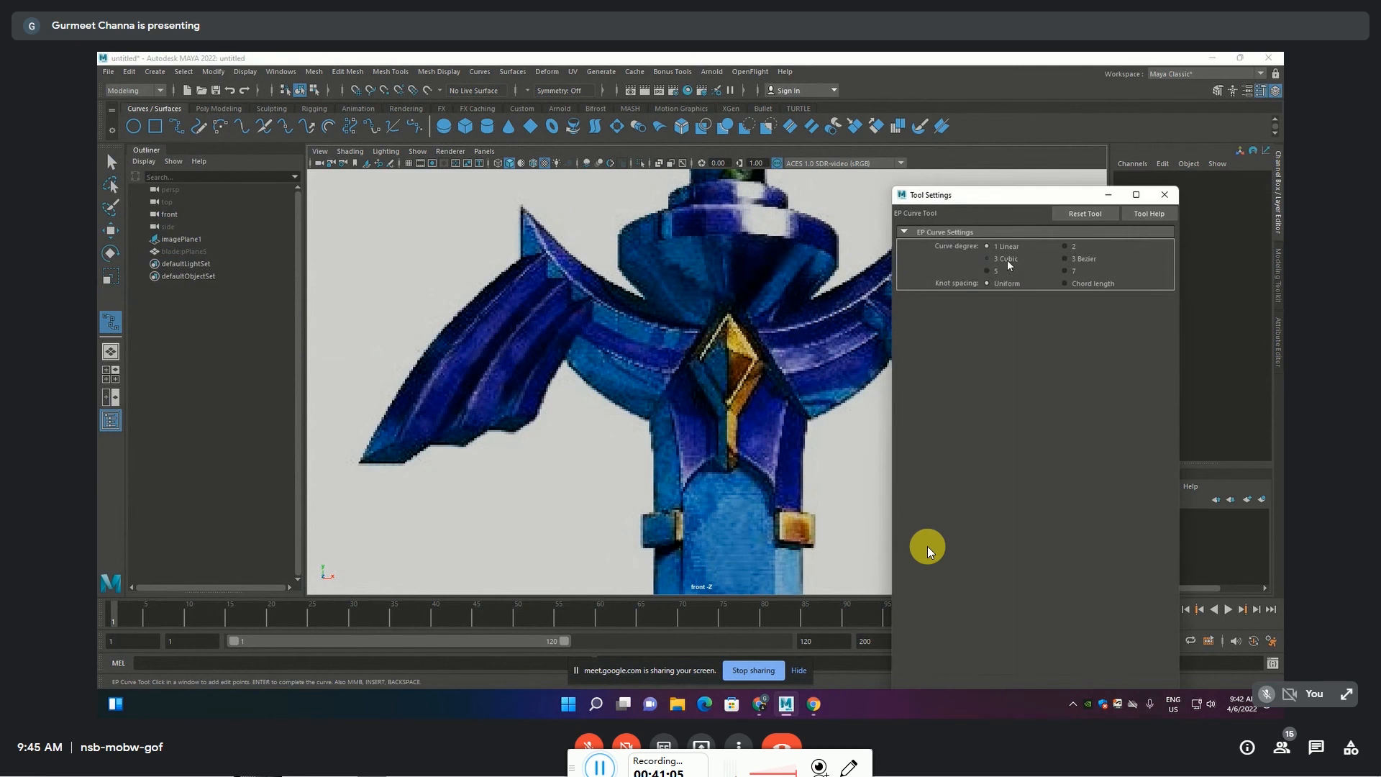
click(1164, 194)
click(544, 254)
click(501, 295)
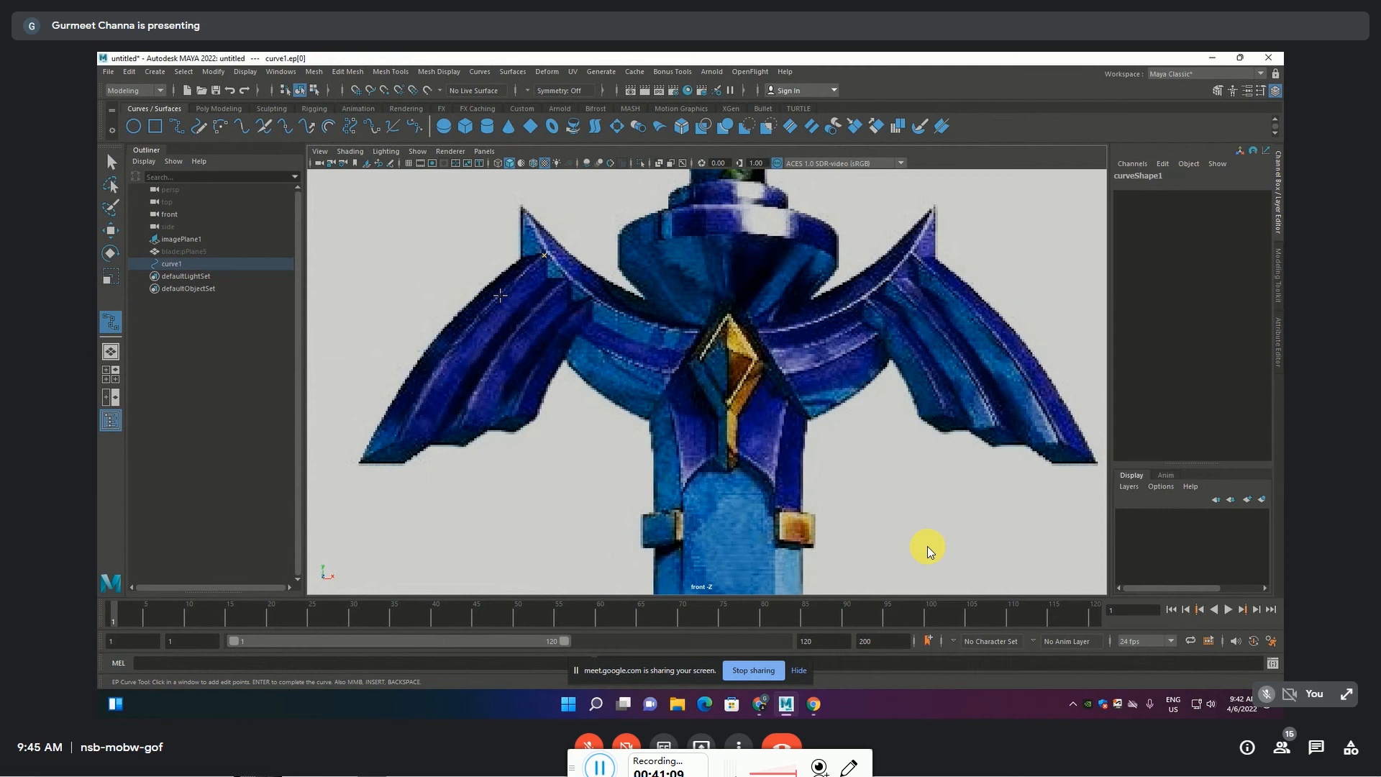
click(462, 338)
click(429, 384)
click(398, 438)
key(Return)
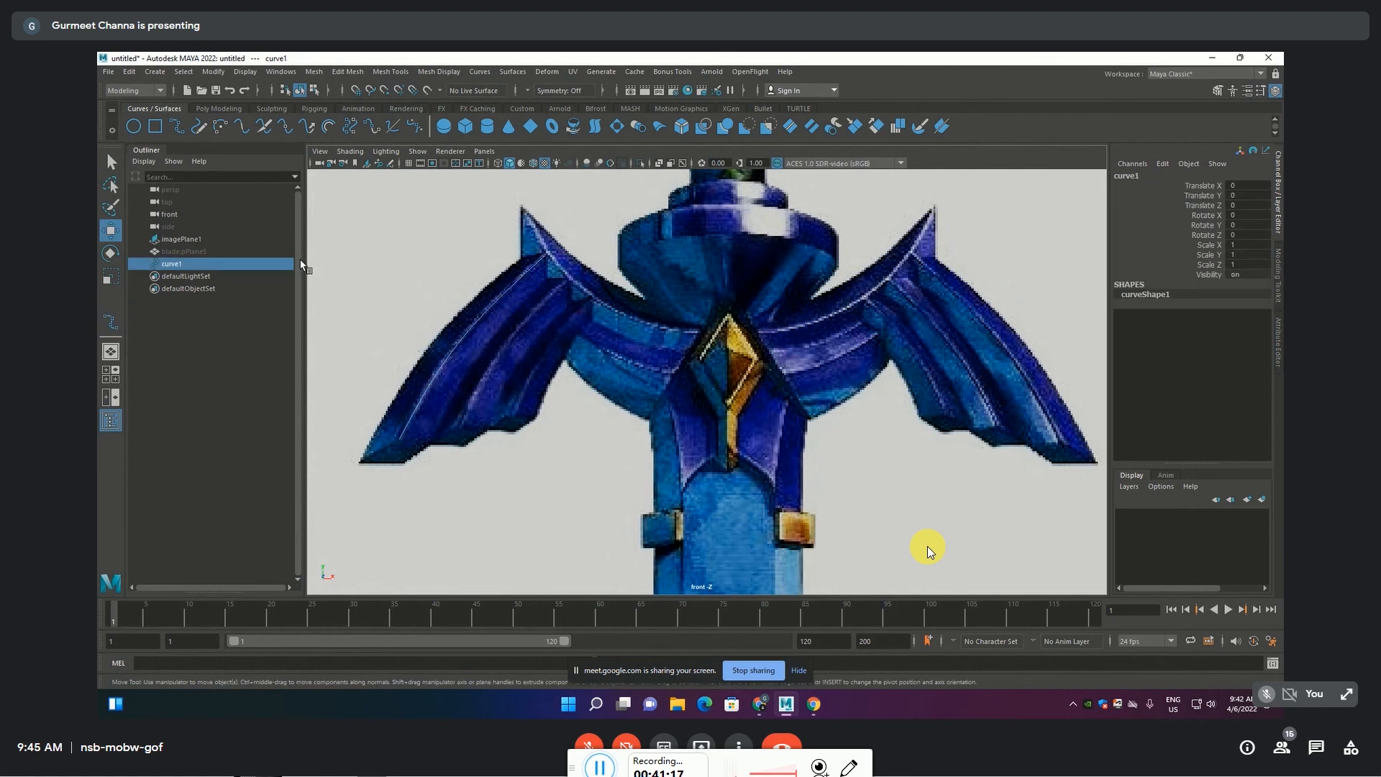
Create a sweep mesh along the wing curve with a Poly profile of 4 sides and a profile scale of about 0.16
click(157, 72)
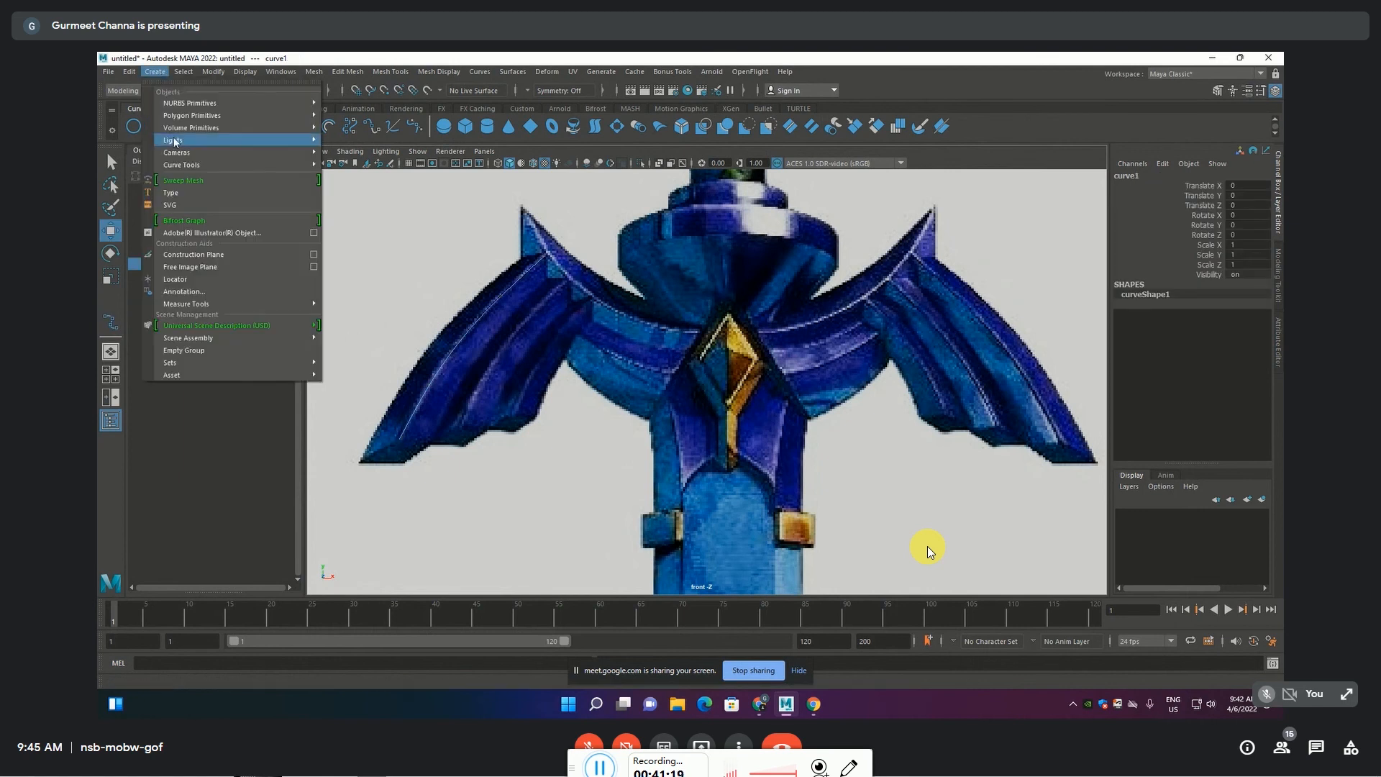
click(185, 180)
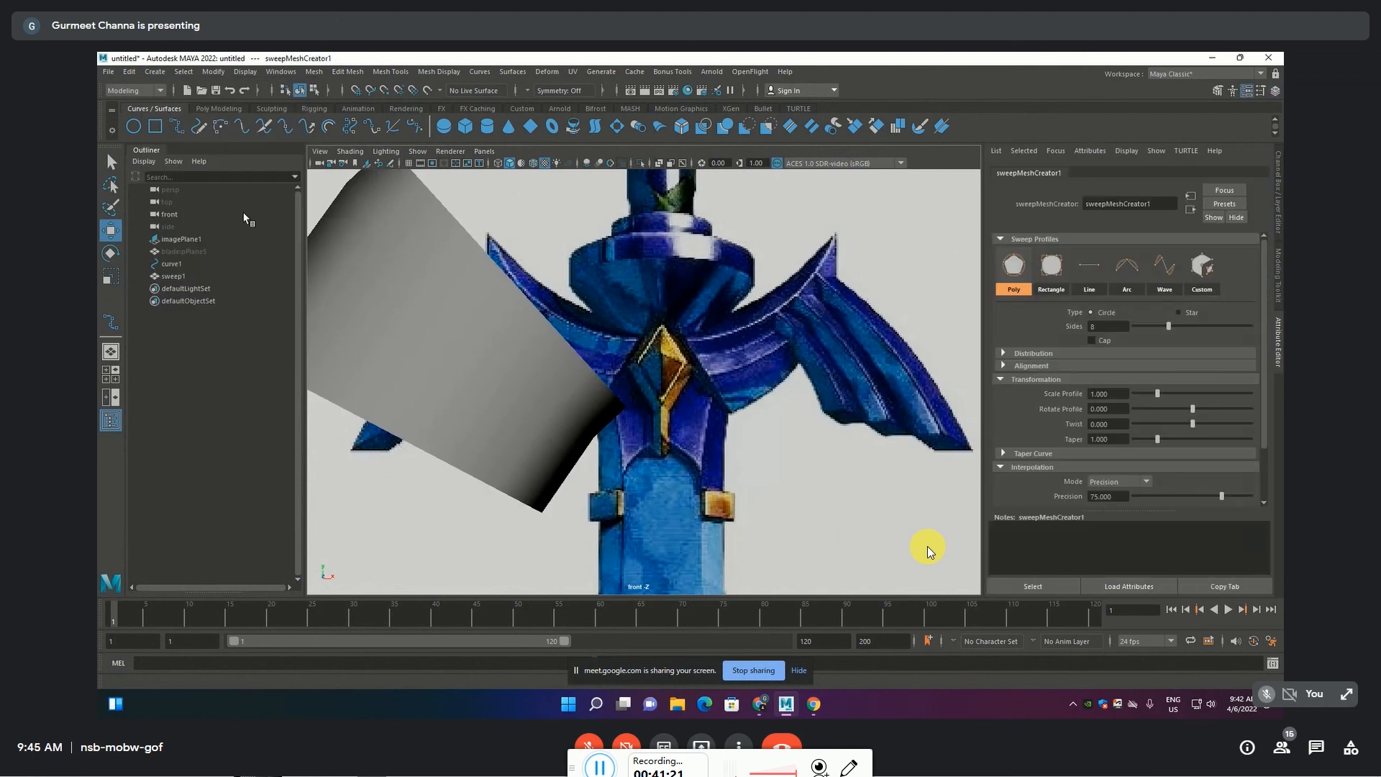
drag(1156, 394, 1137, 396)
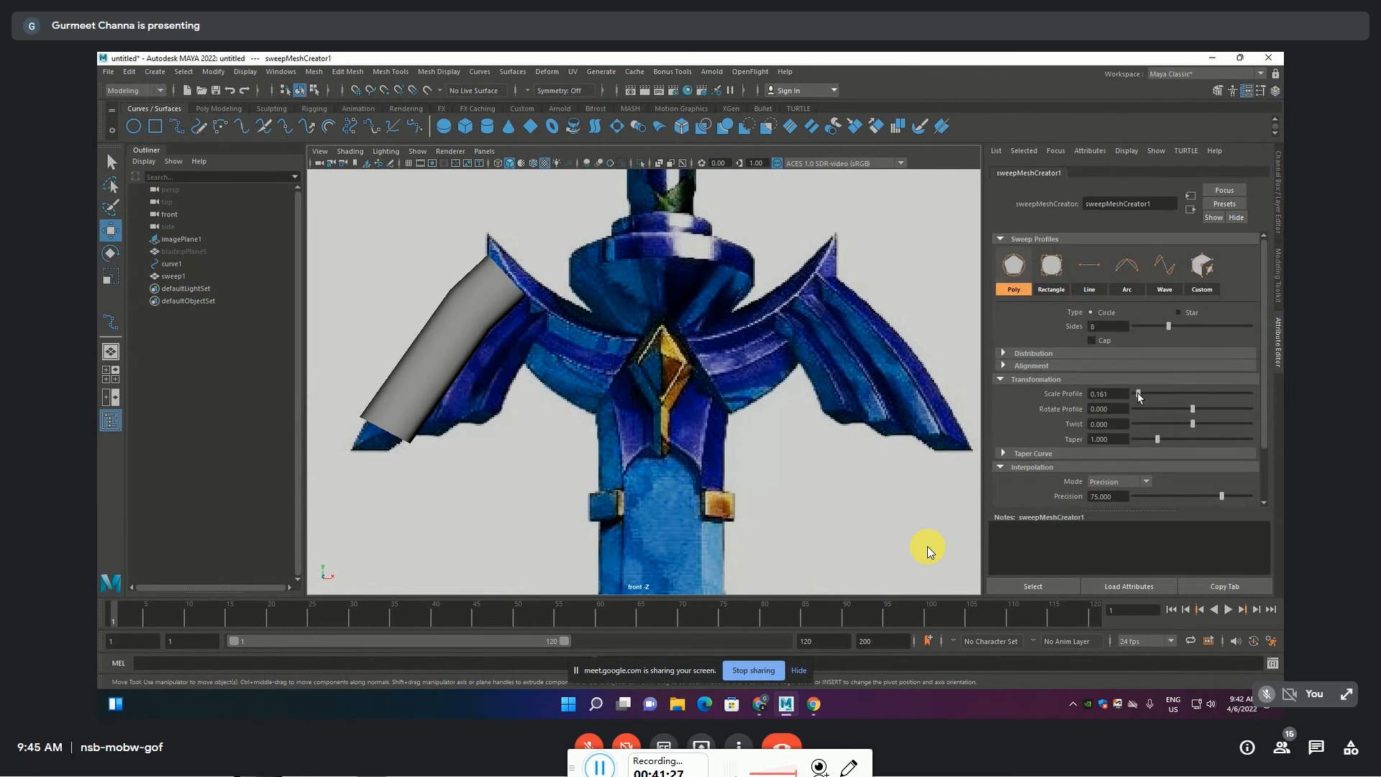
double_click(1104, 327)
text(4)
key(Return)
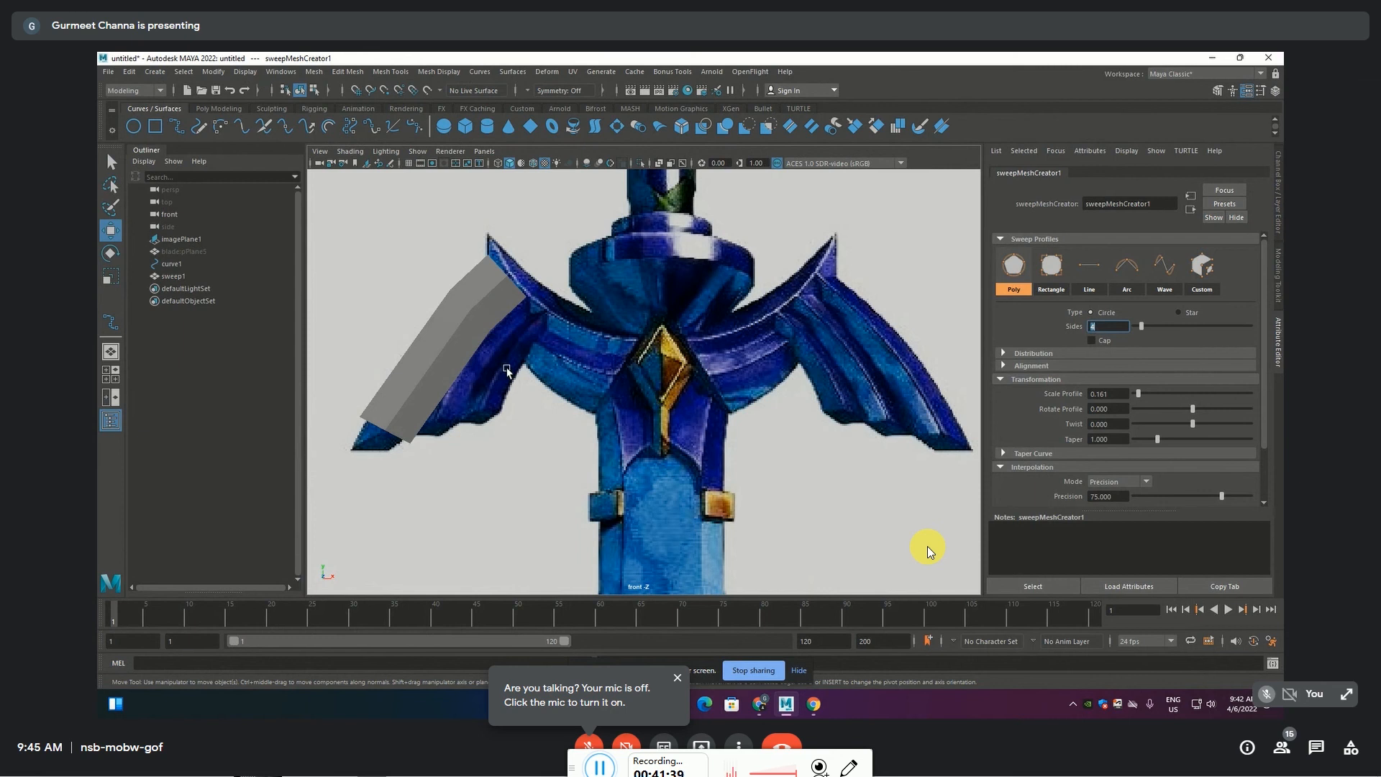
scroll(447, 334, up, 4)
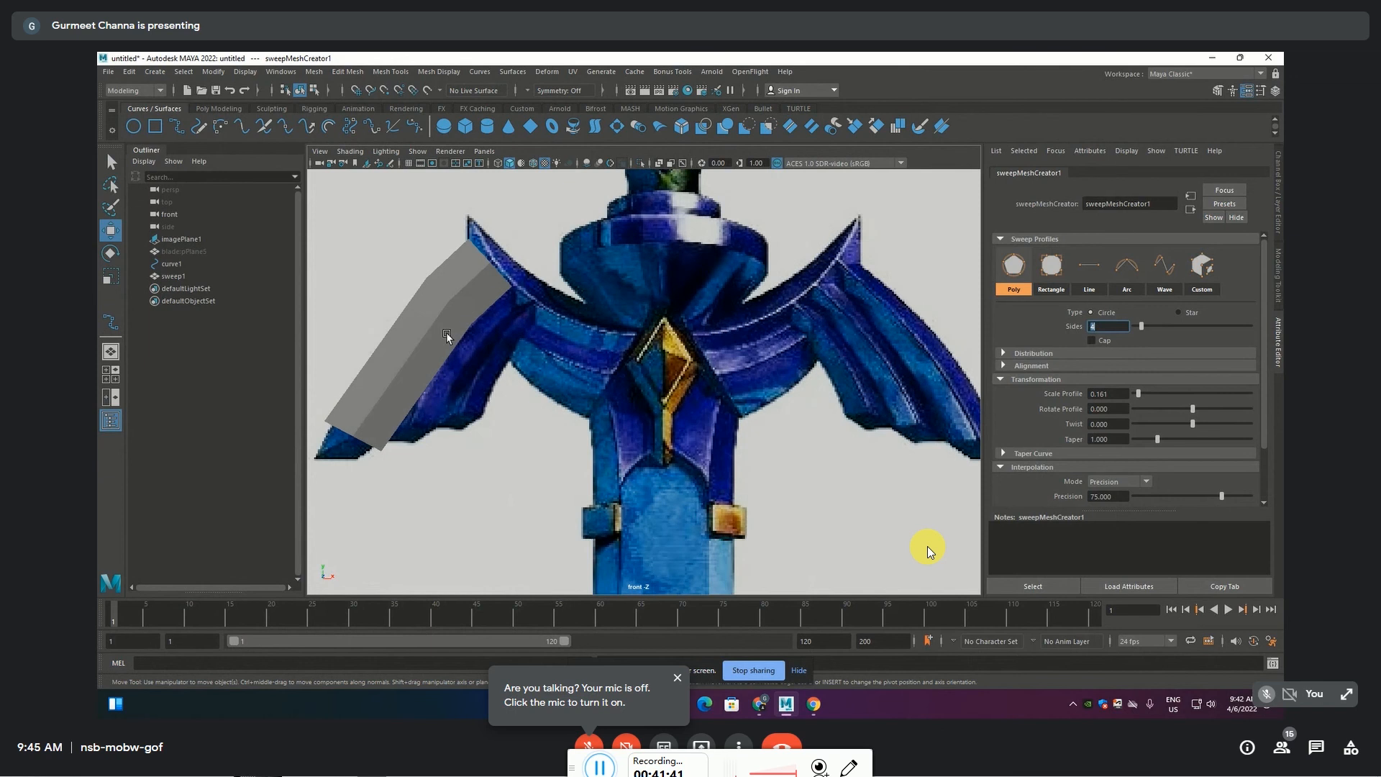
alt+middle_drag(450, 337, 622, 374)
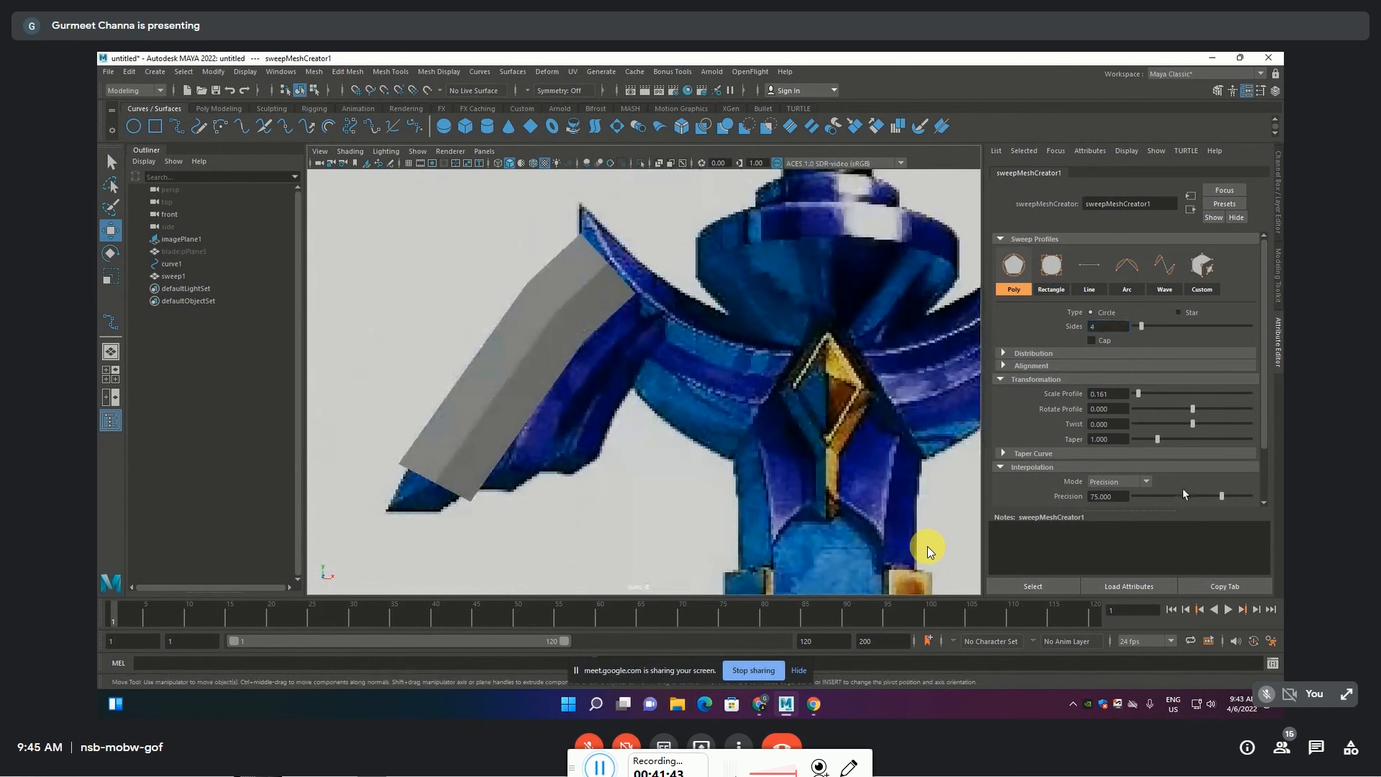
drag(1159, 438, 1155, 436)
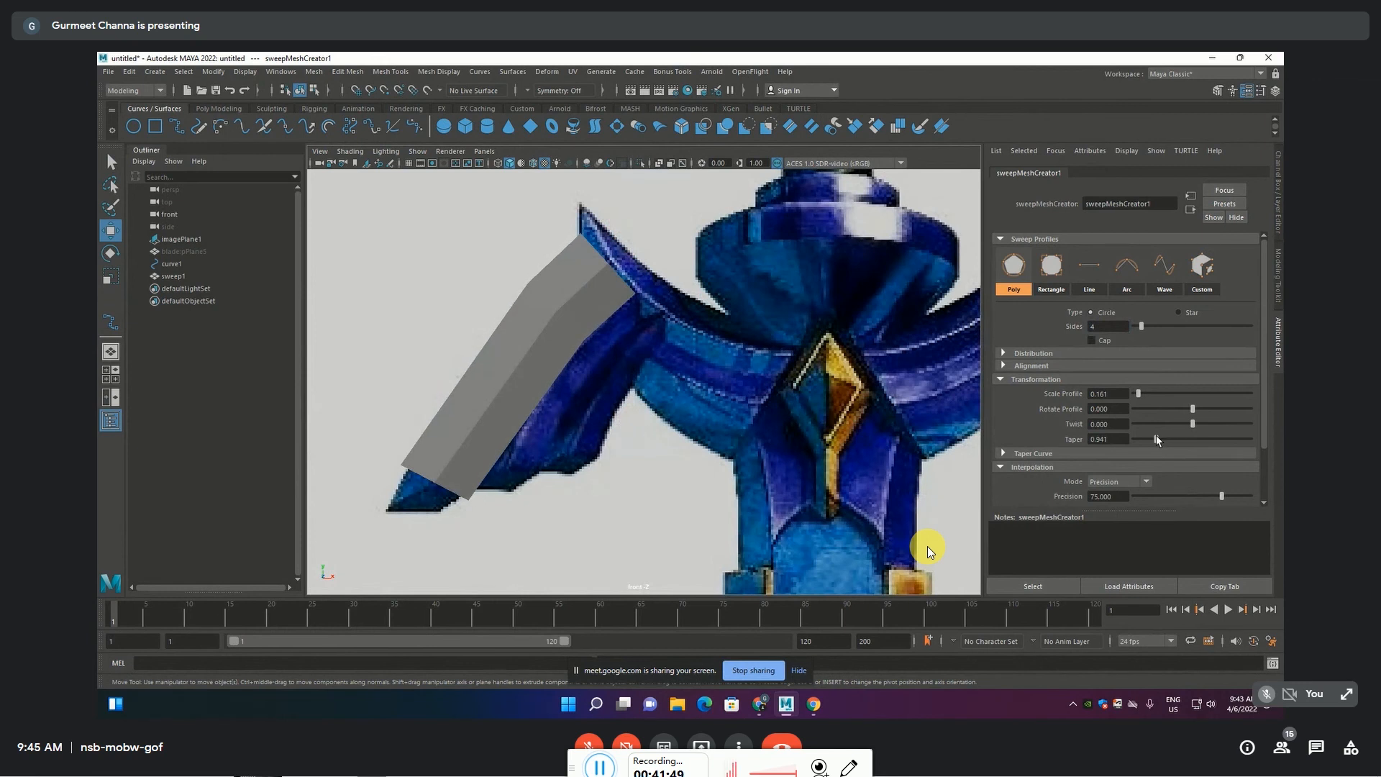
drag(1158, 439, 1159, 440)
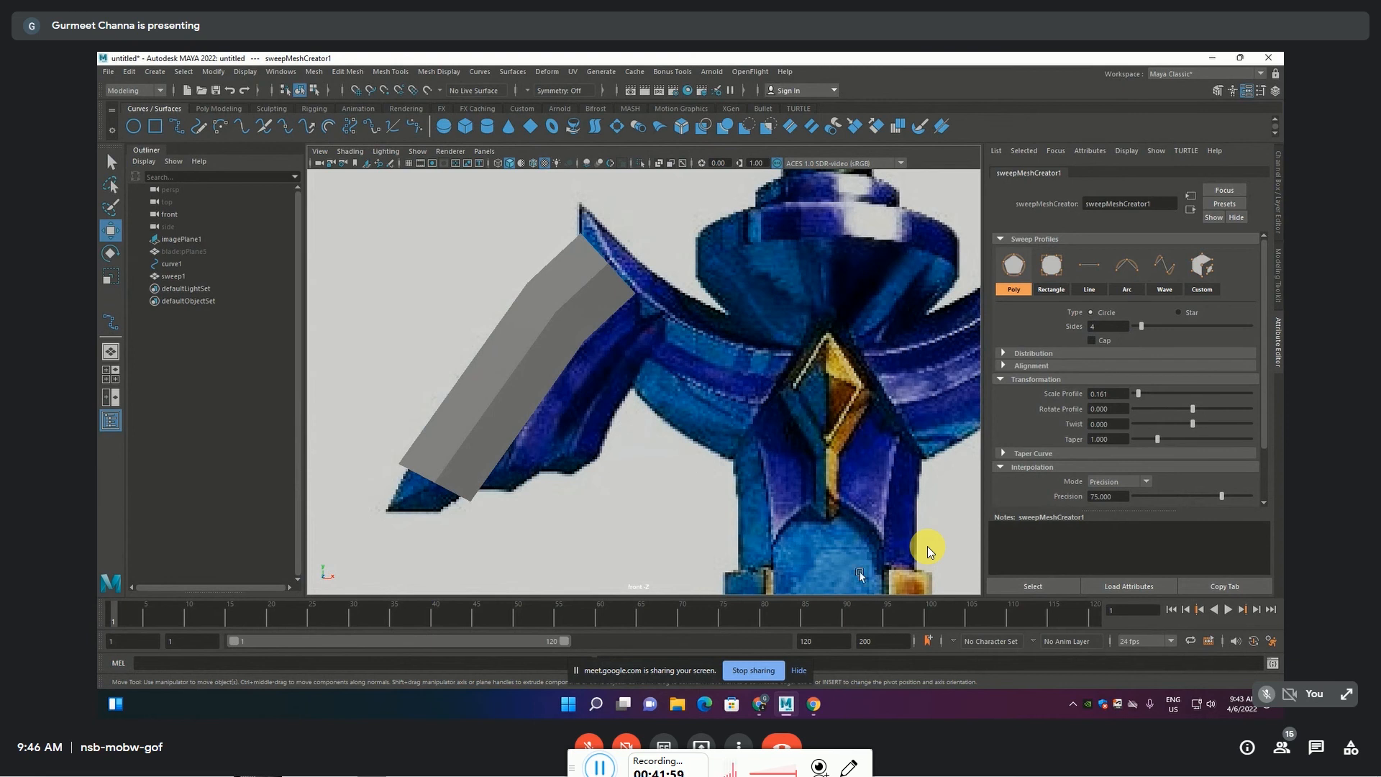
click(517, 356)
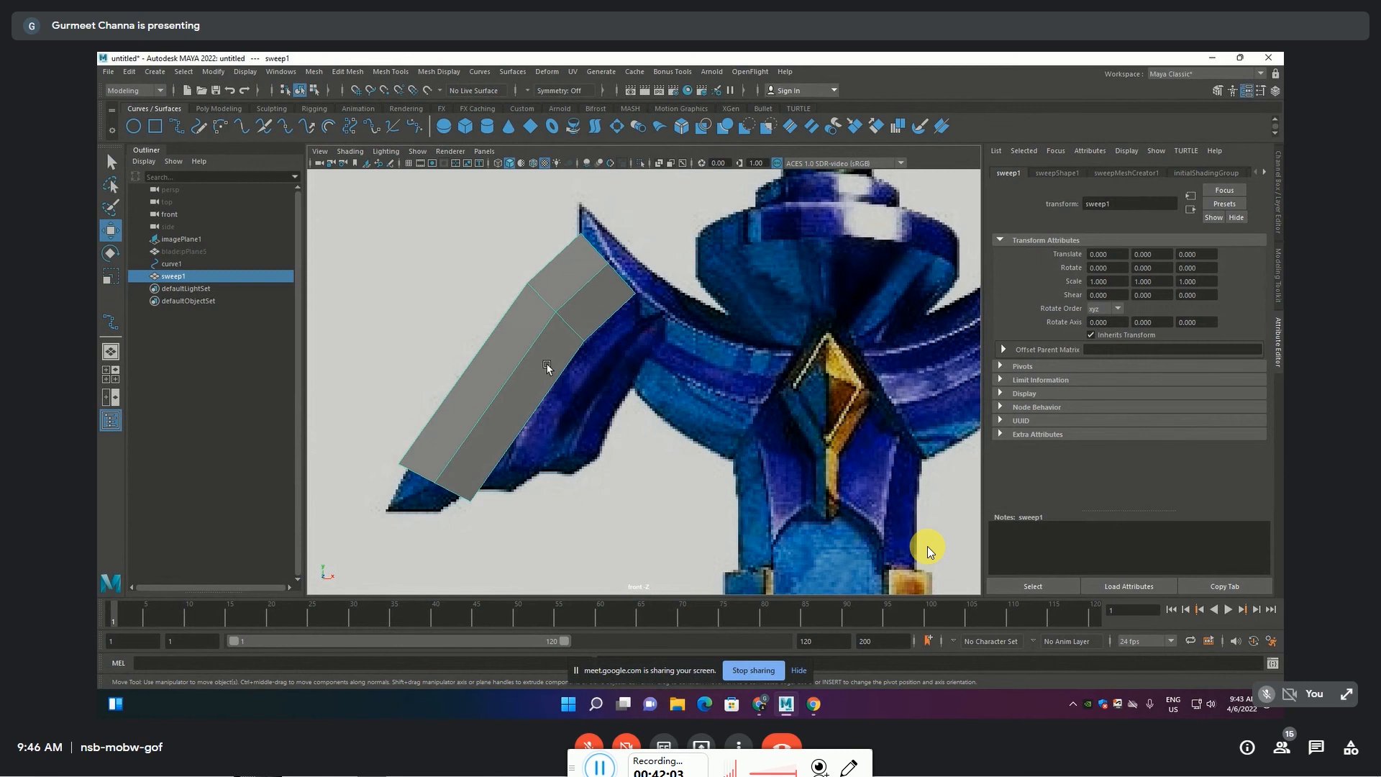
key(ctrl+z)
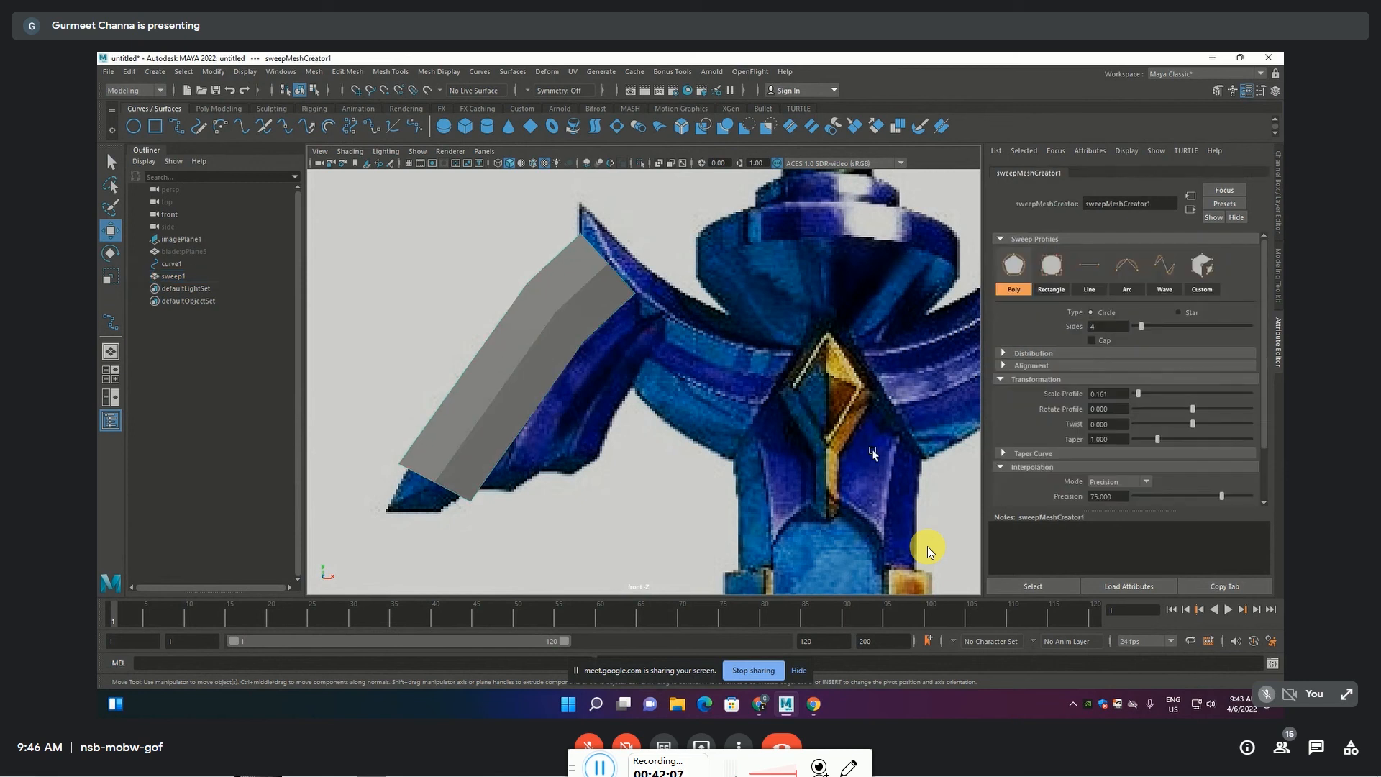
Try the sweep mesh's taper at about 1.4 and 0.67, and undo both changes
drag(1157, 438, 1167, 441)
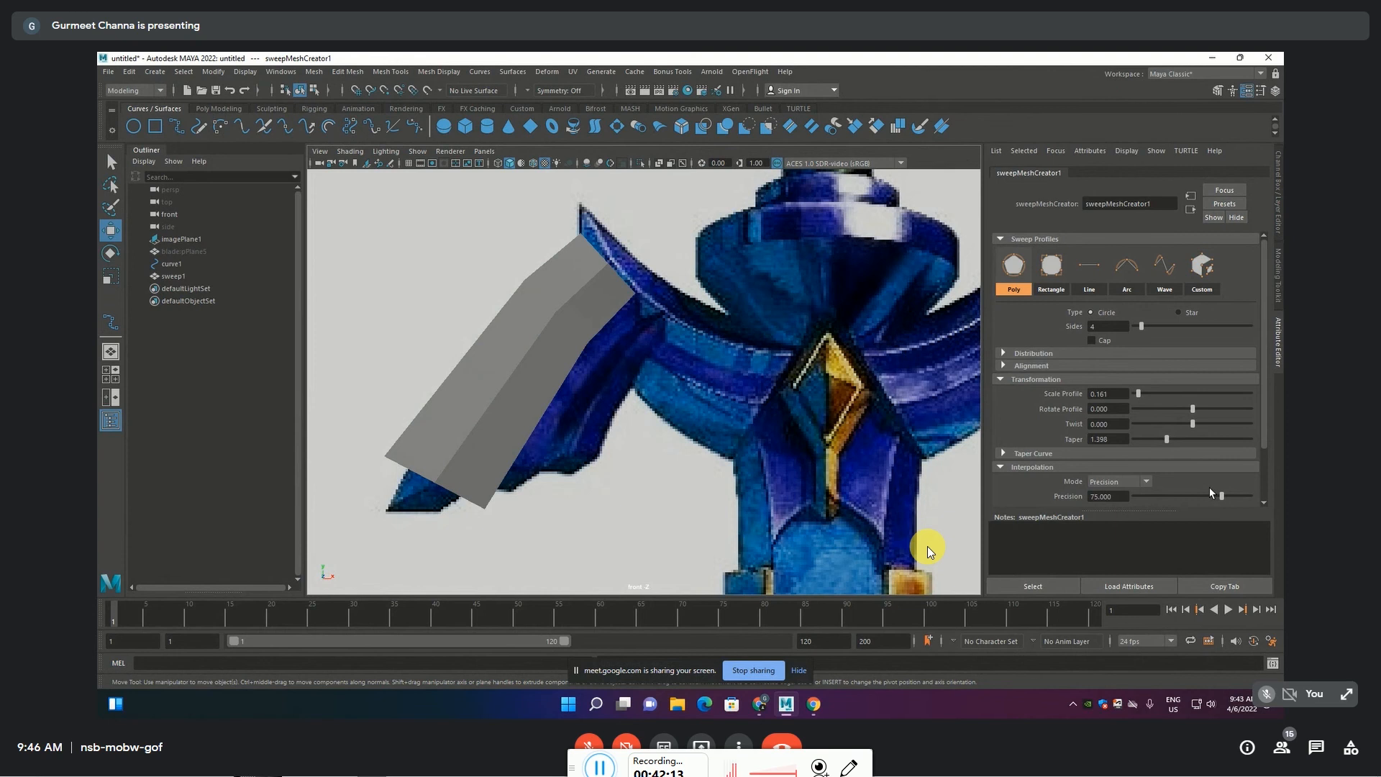
click(1077, 455)
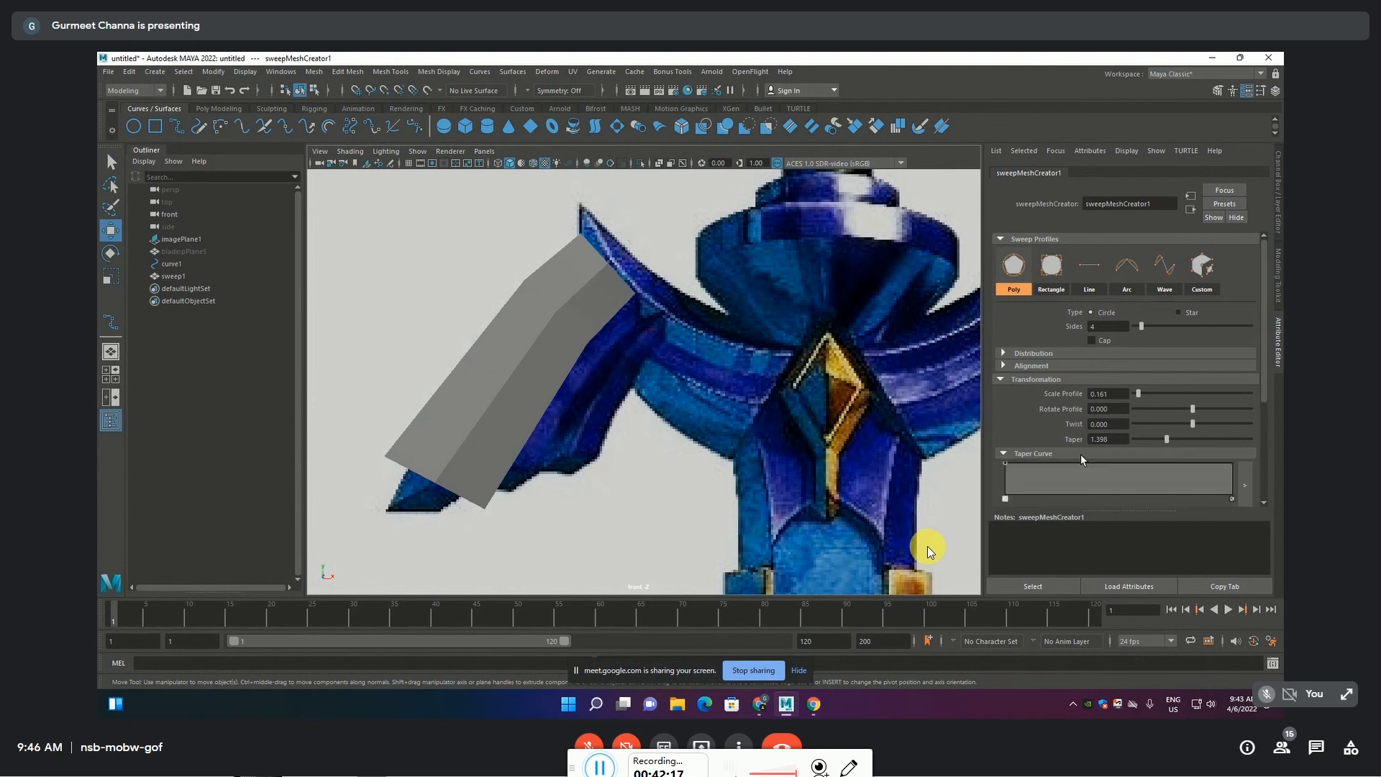
drag(1167, 440, 1150, 437)
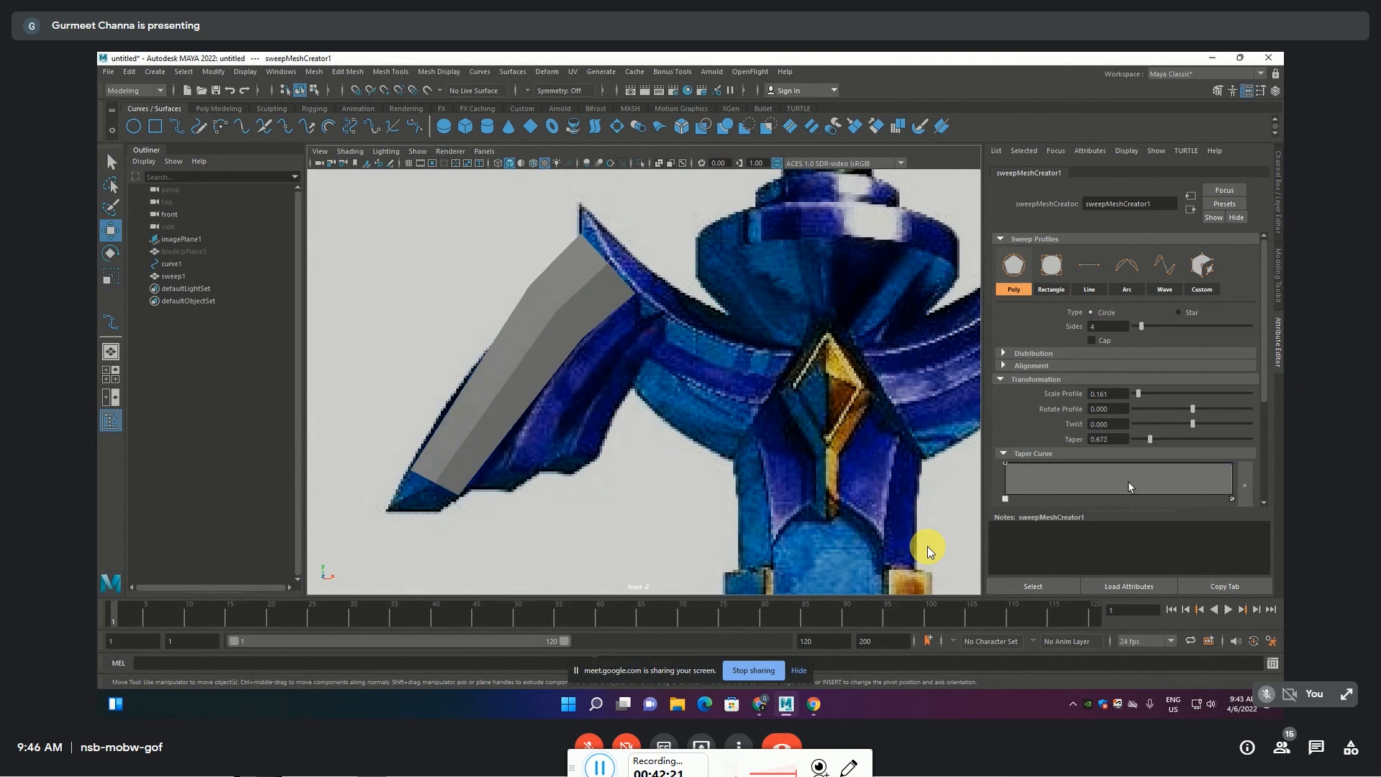
key(ctrl+z)
key(ctrl+z)
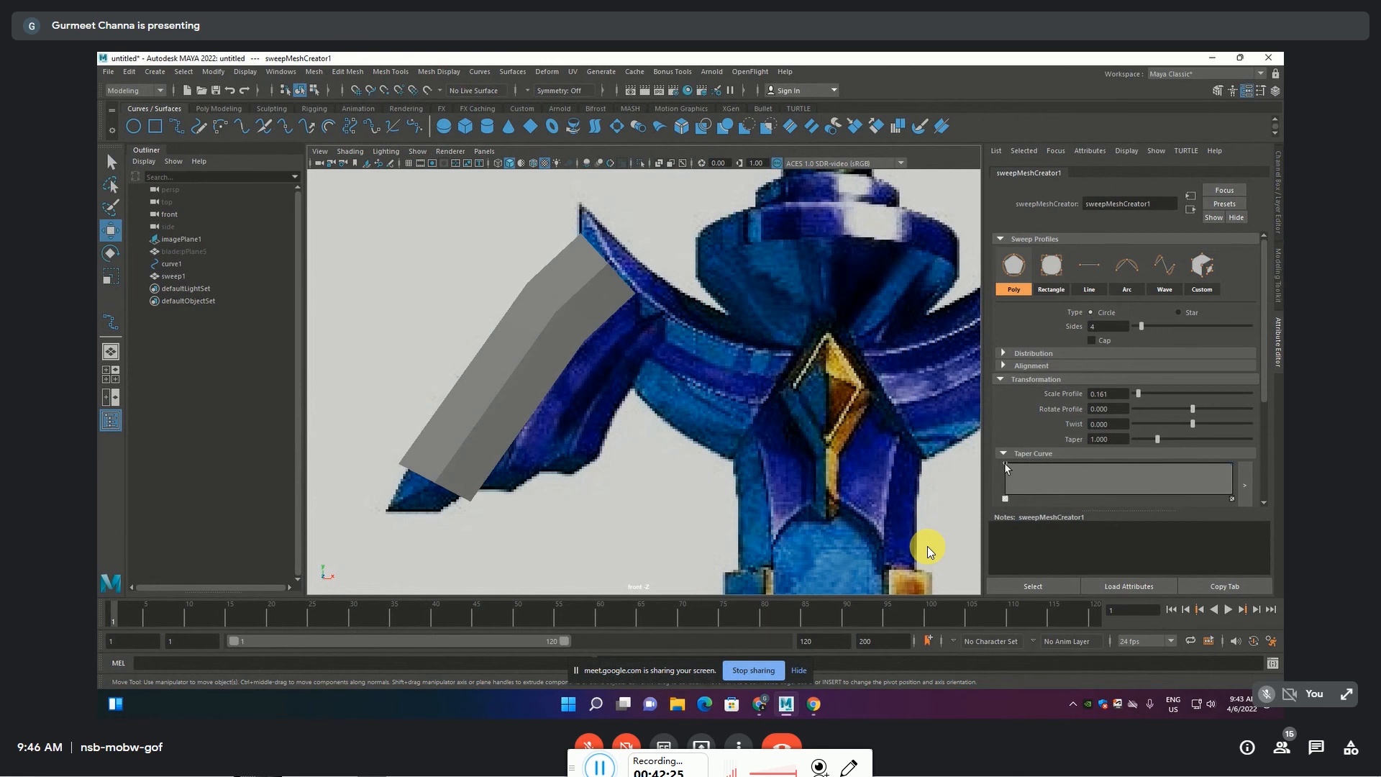
Try reshaping the sweep's taper curve by pulling down its end point and an added middle point, and undo the pulls
mouse_move(1005, 465)
mouse_down()
mouse_move(1005, 480)
mouse_move(1005, 463)
mouse_up()
drag(1232, 463, 1231, 474)
key(ctrl+z)
click(1118, 469)
drag(1119, 469, 1120, 498)
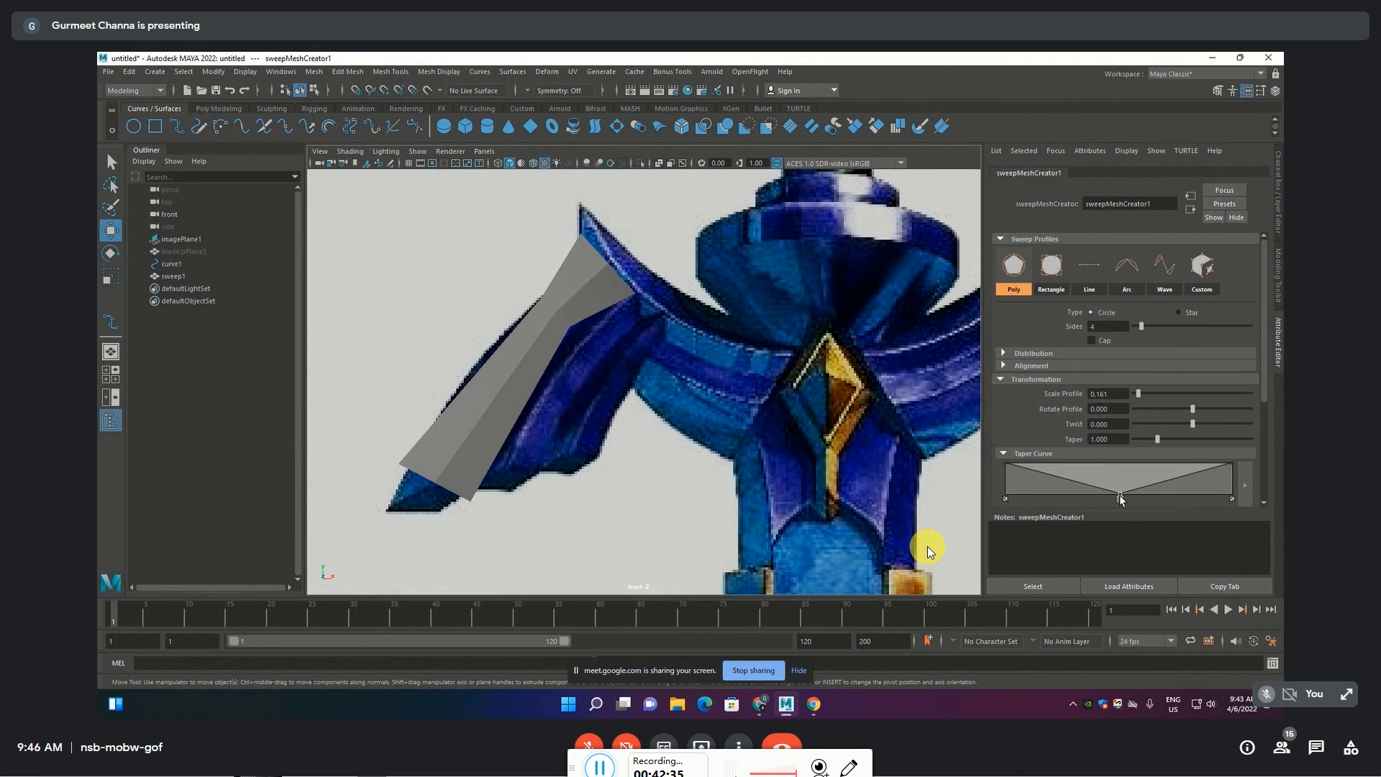
key(ctrl+z)
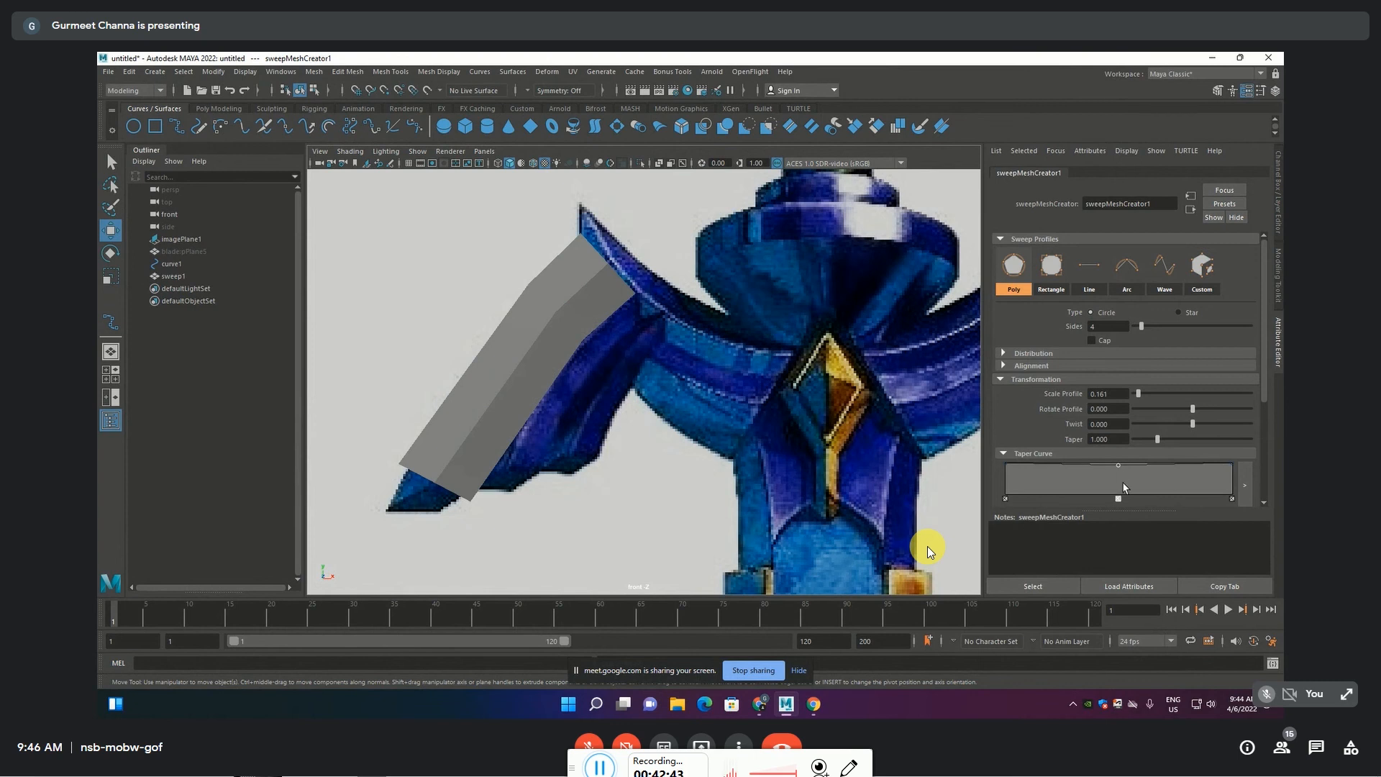
Remove the middle point from the taper curve and lower its start point to a value of about 0.58
click(1119, 499)
drag(1005, 469, 1007, 480)
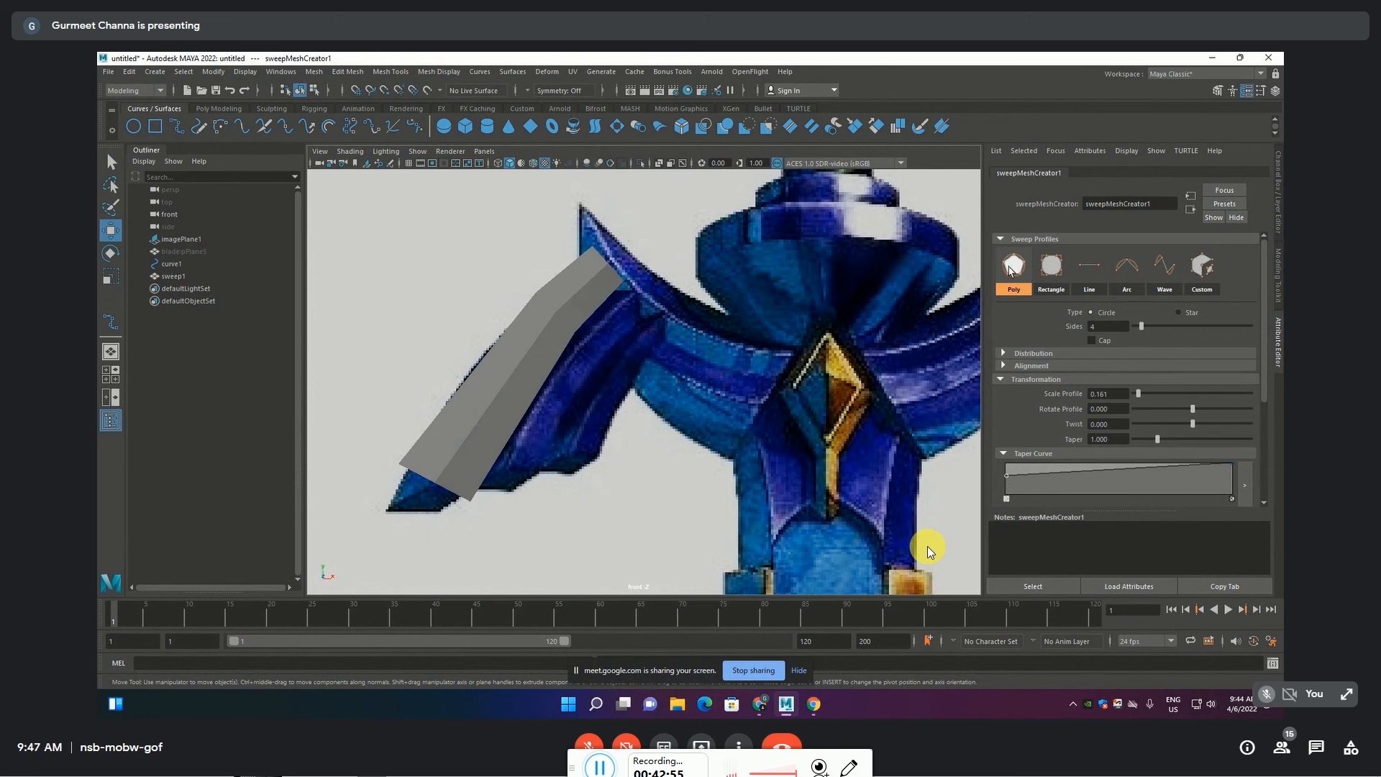
Try the Rectangle, Line and Arc sweep profiles, and return to the Poly profile
click(1051, 267)
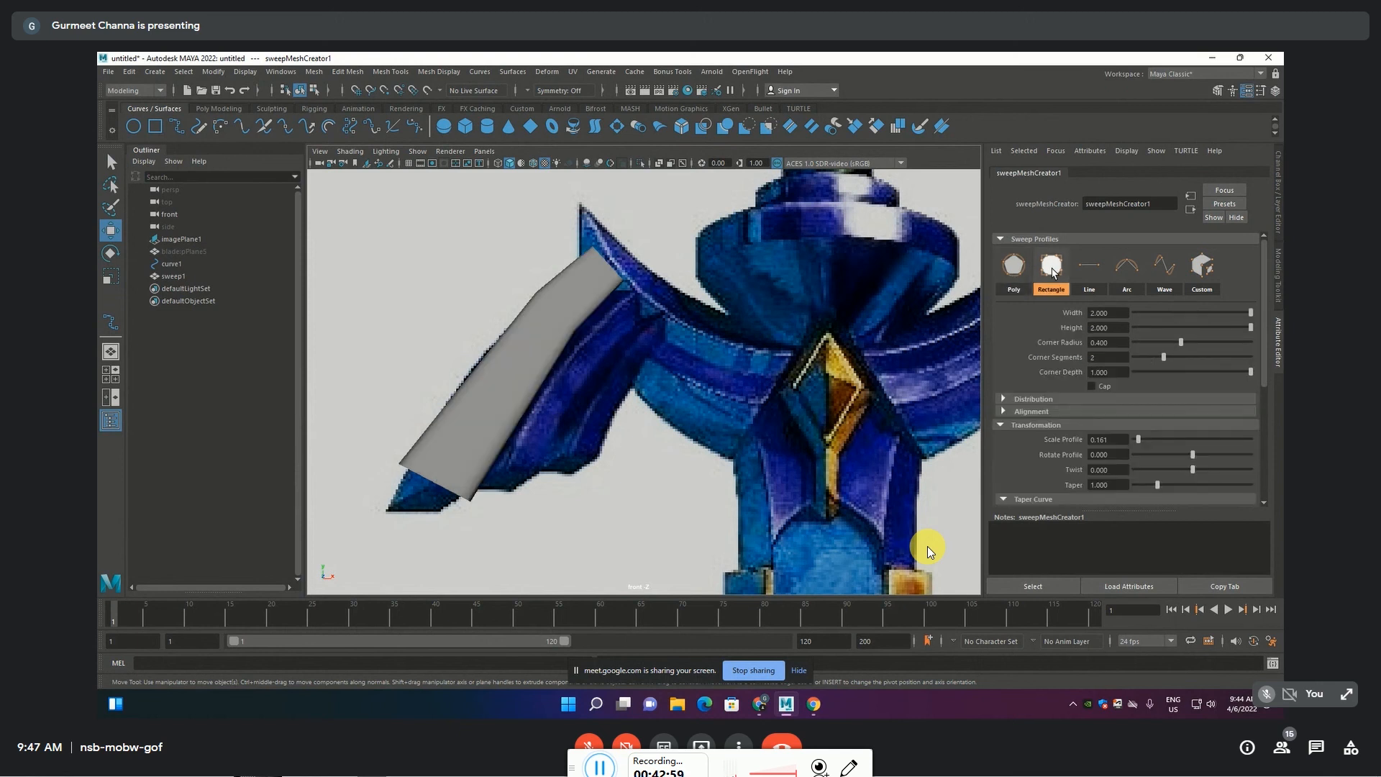
click(1095, 267)
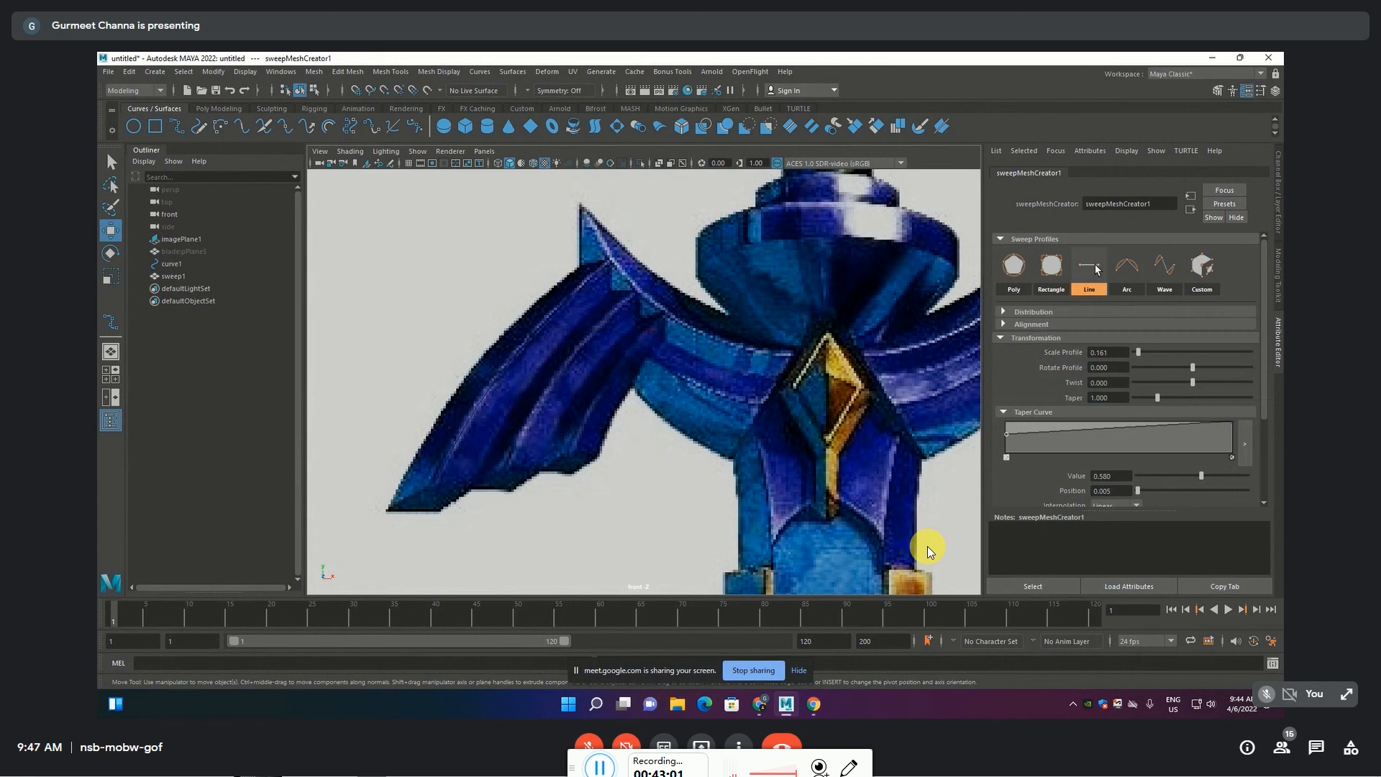
click(1127, 268)
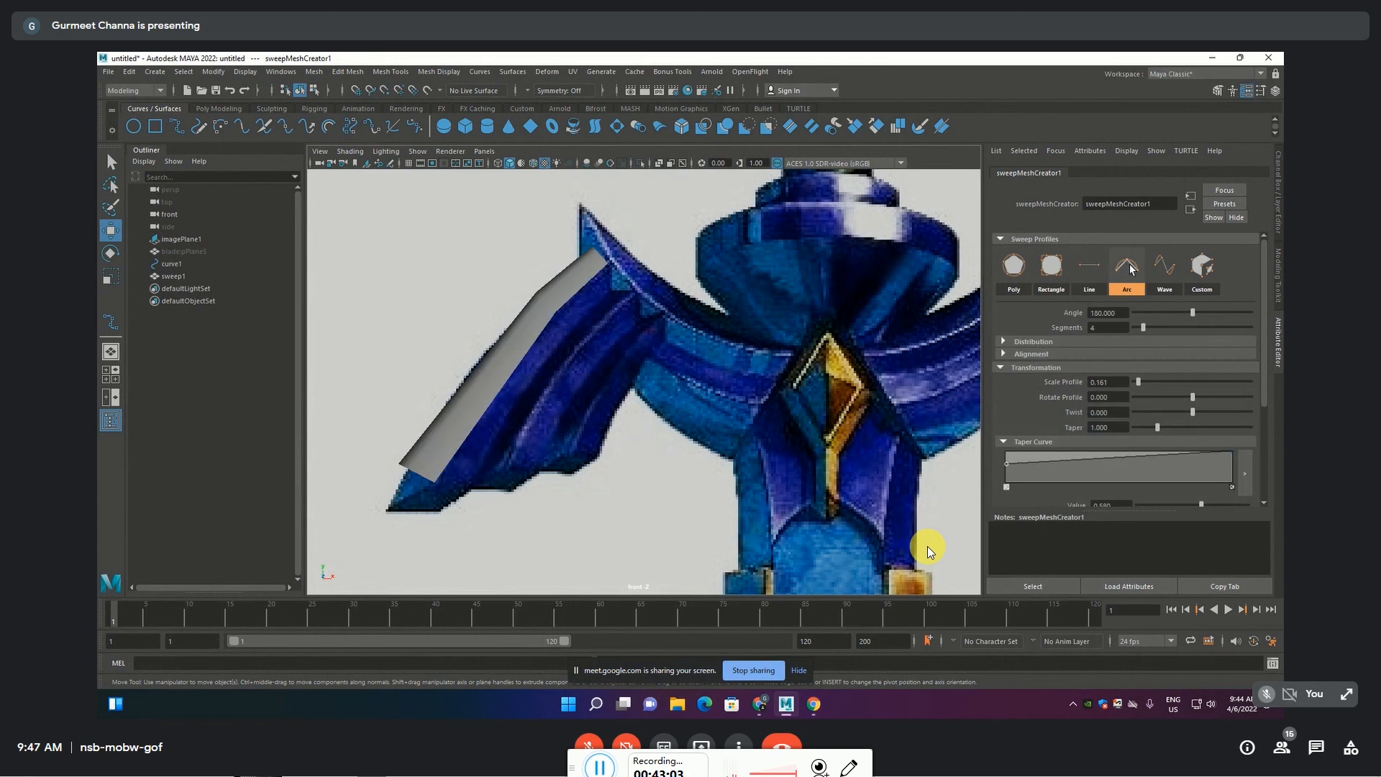
click(1017, 269)
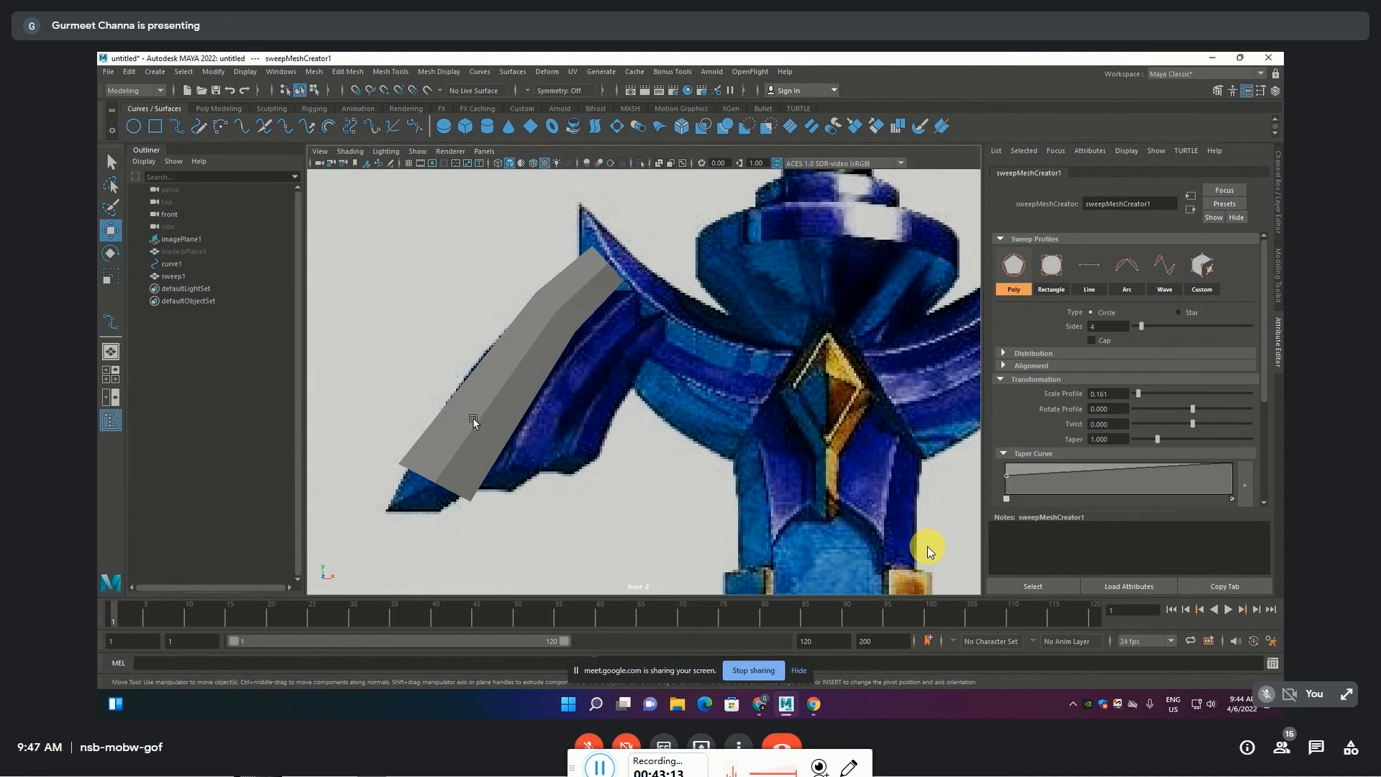
Examine the sweep mesh and its components in the perspective view, close up in front of the reference image
click(506, 391)
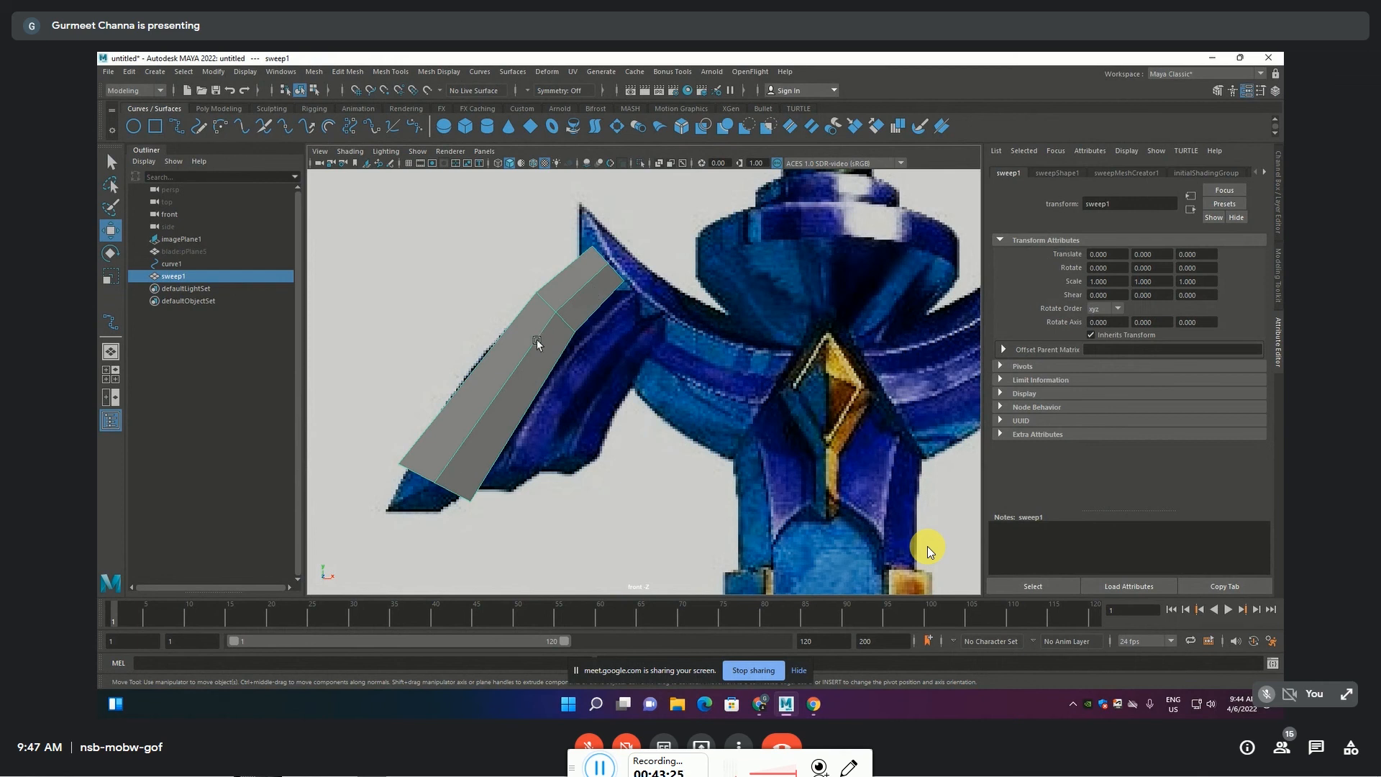
key(space)
key(space)
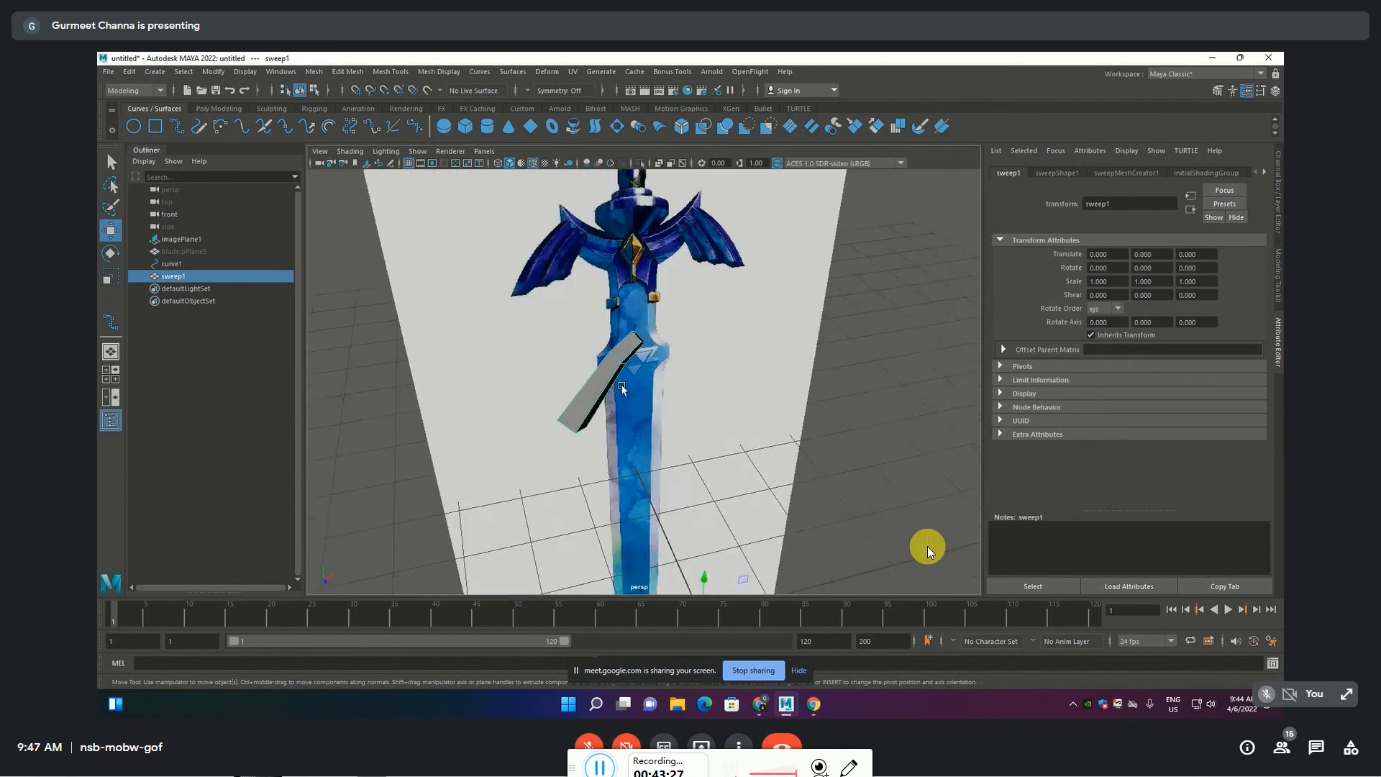
alt+drag(622, 388, 591, 401)
alt+drag(496, 410, 561, 422)
click(455, 351)
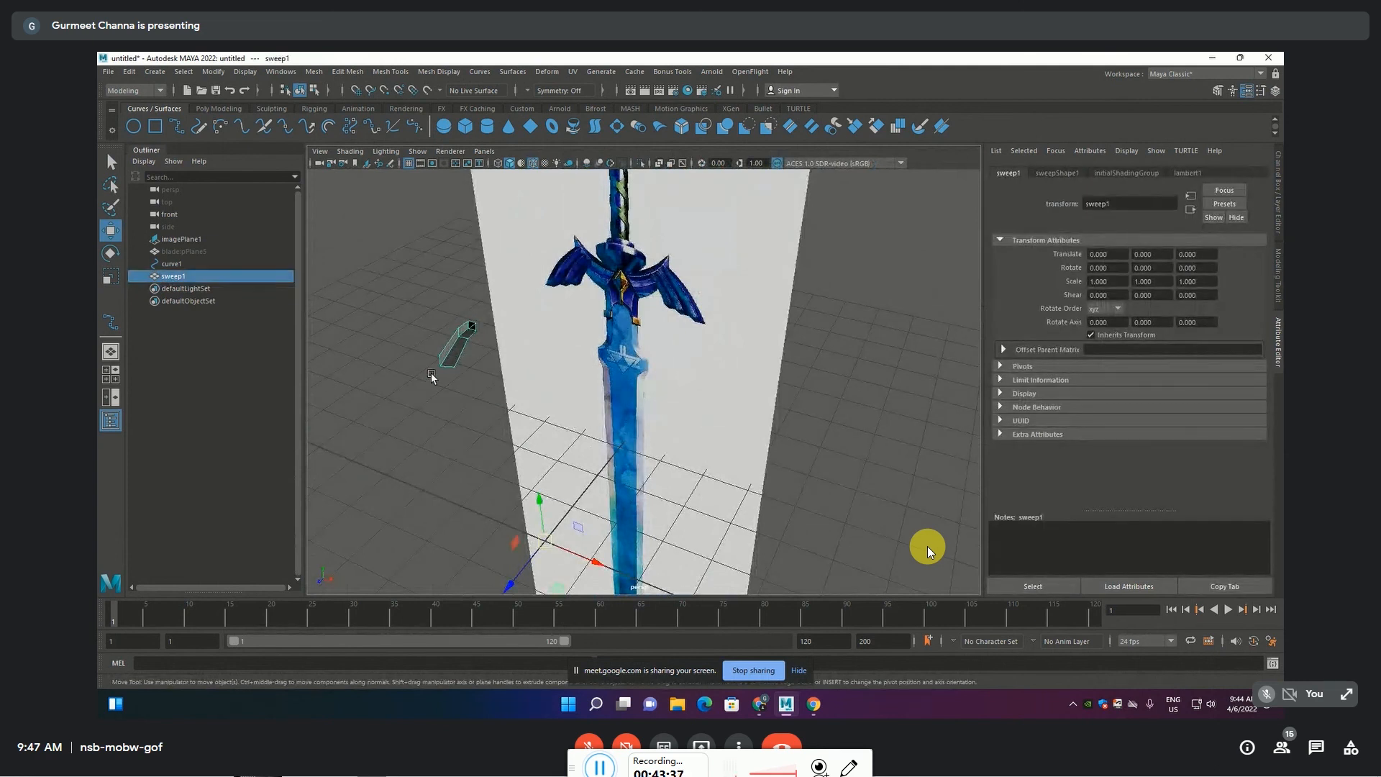
right_click(455, 353)
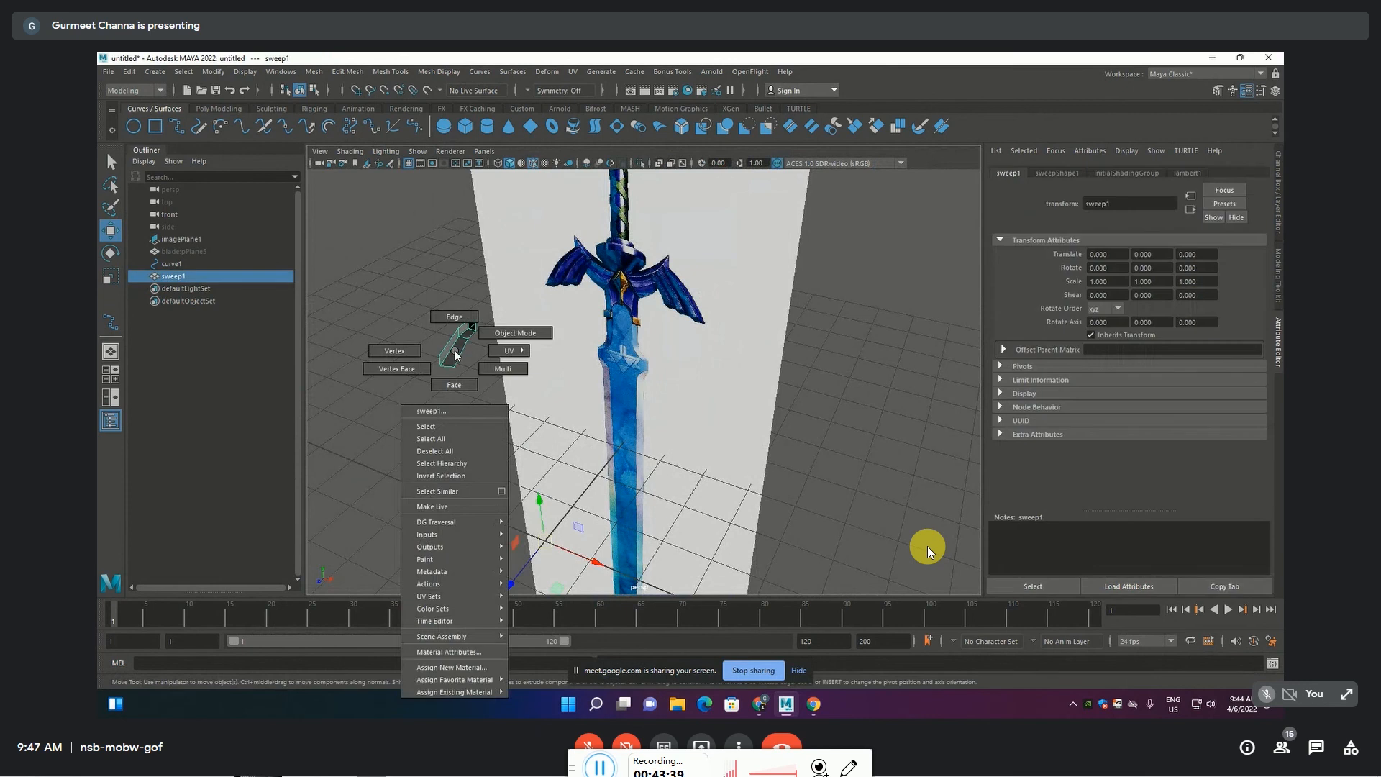
click(401, 348)
alt+drag(456, 392, 475, 385)
scroll(507, 282, up, 3)
scroll(468, 255, up, 3)
alt+middle_drag(468, 255, 518, 348)
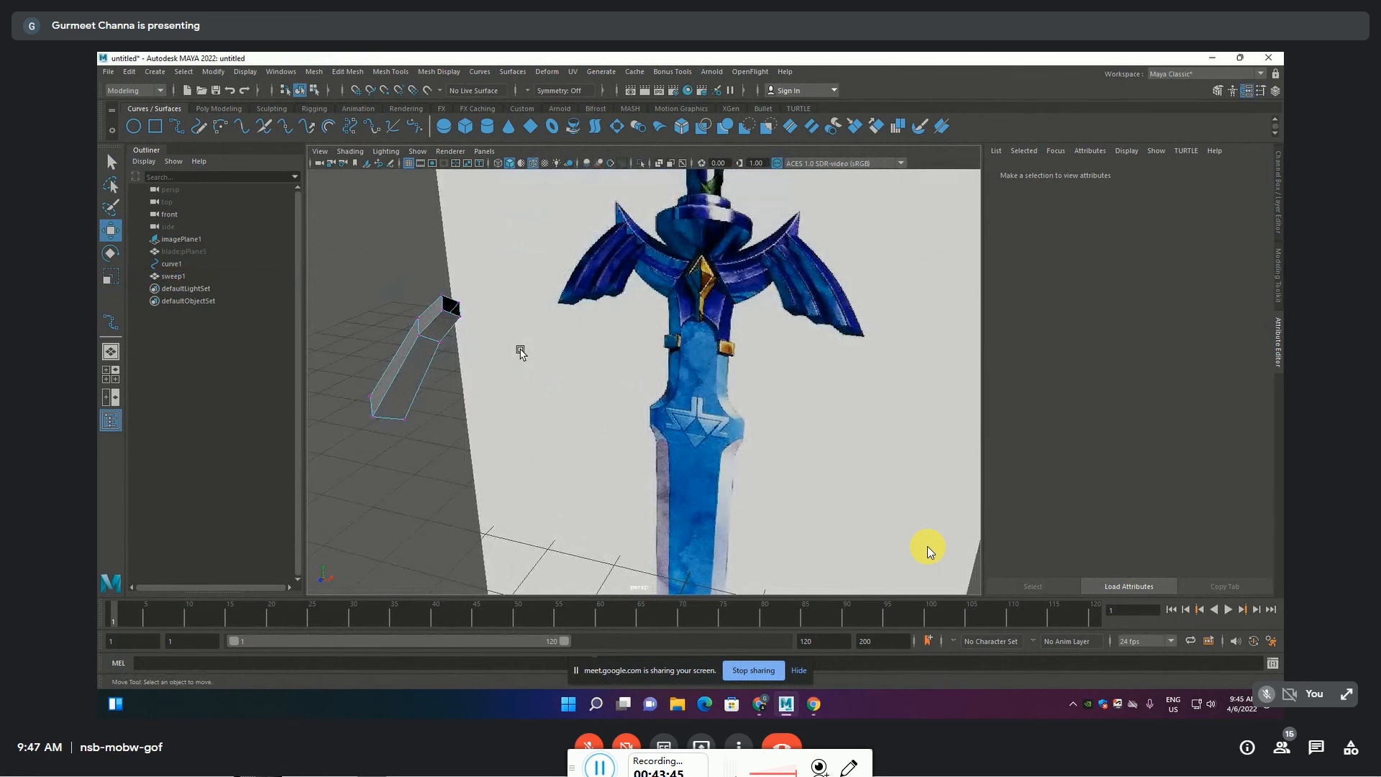
click(154, 71)
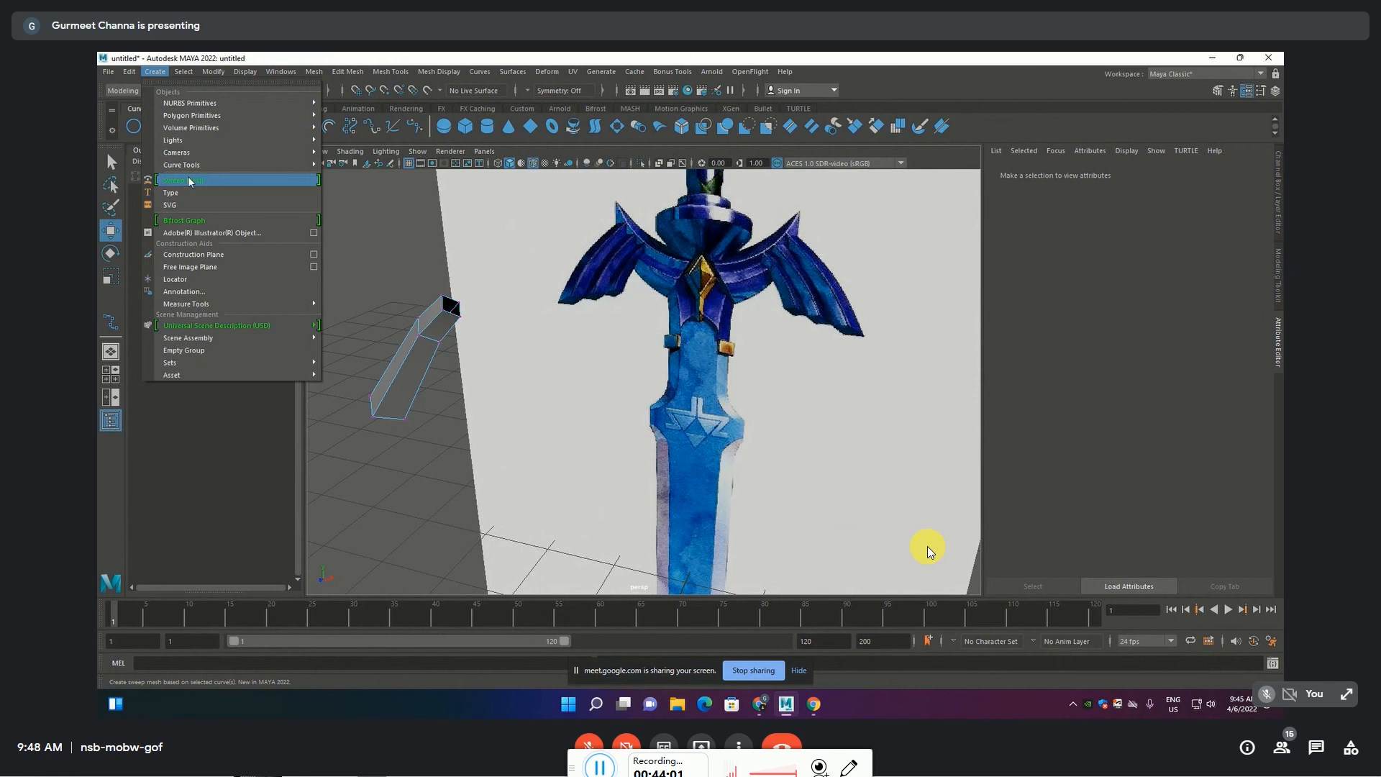
click(220, 179)
alt+drag(496, 288, 454, 295)
alt+right_drag(453, 295, 456, 330)
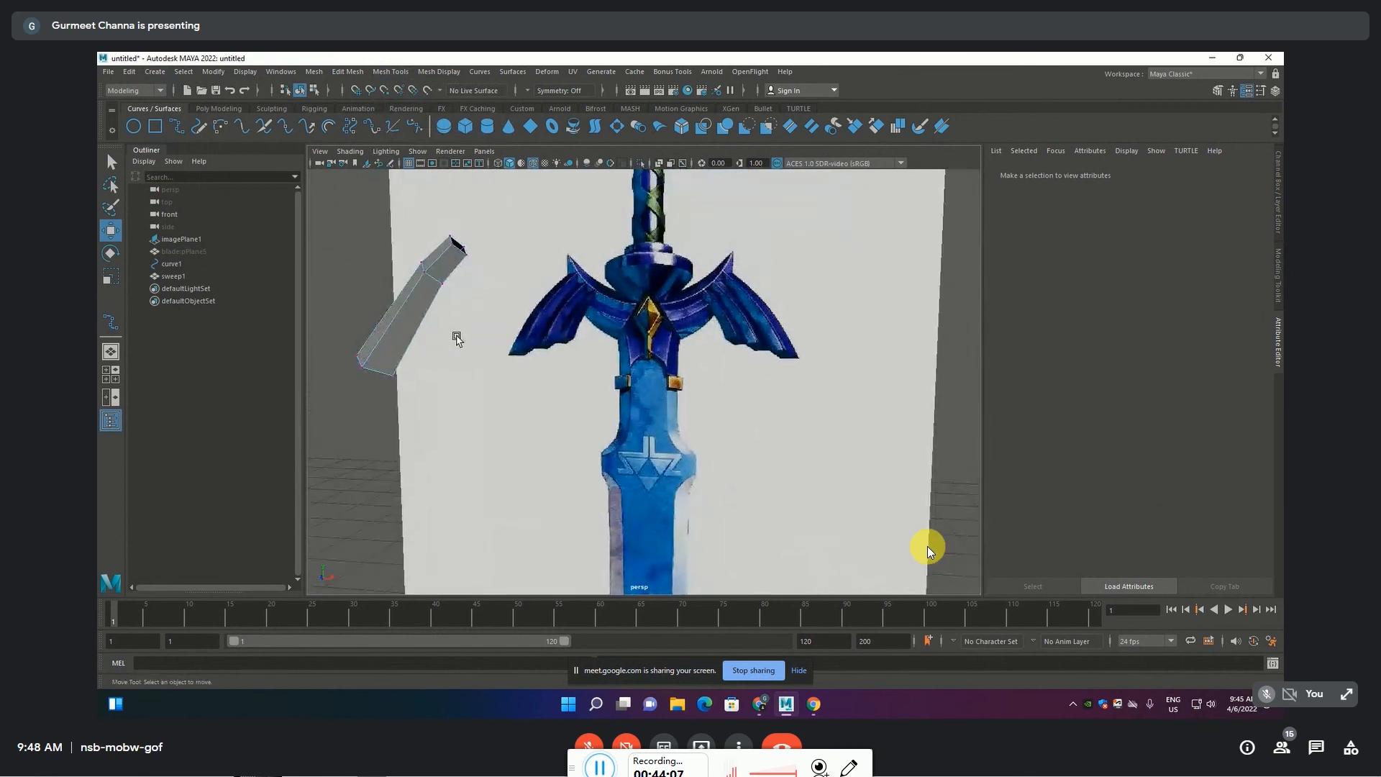
key(3)
key(1)
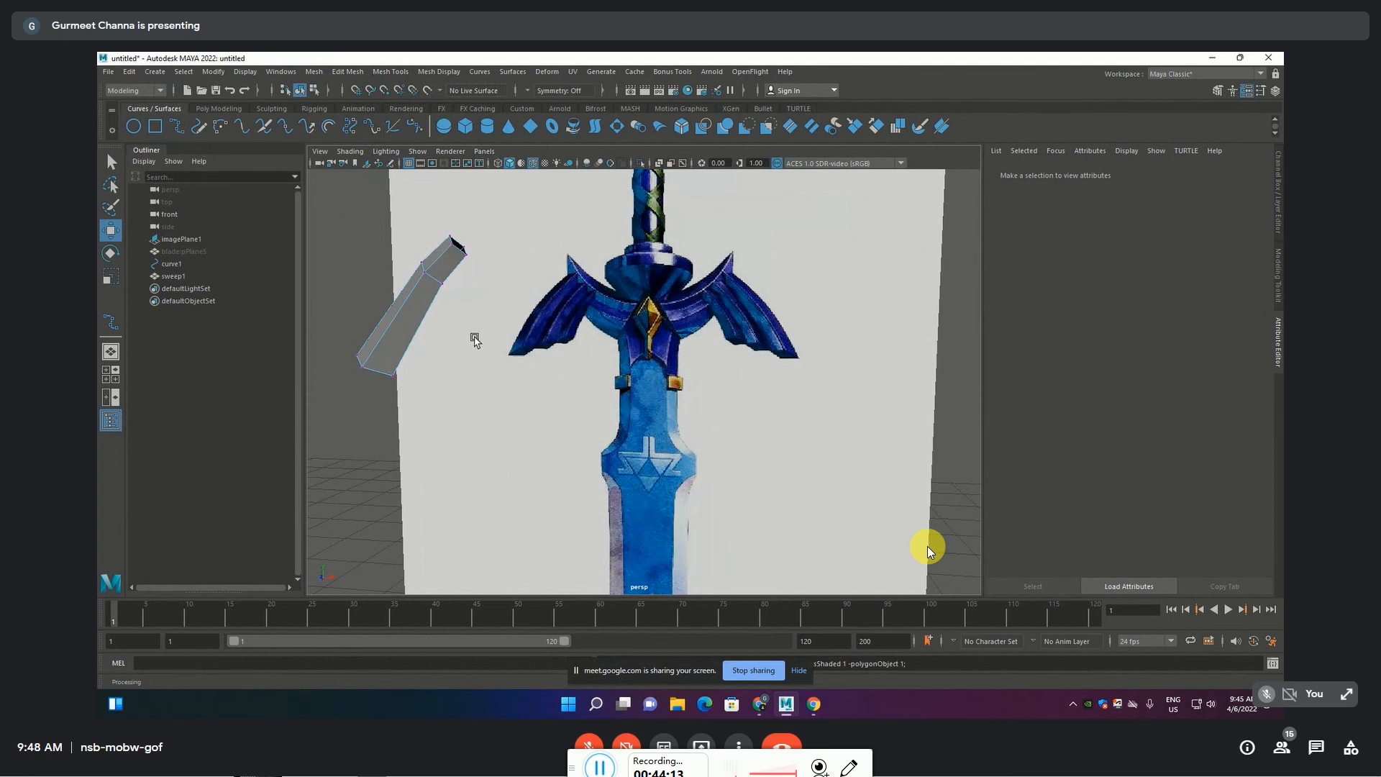
Insert two edge loops across the long lower segment of the sweep mesh with the Insert Edge Loop tool
key(F10)
click(446, 338)
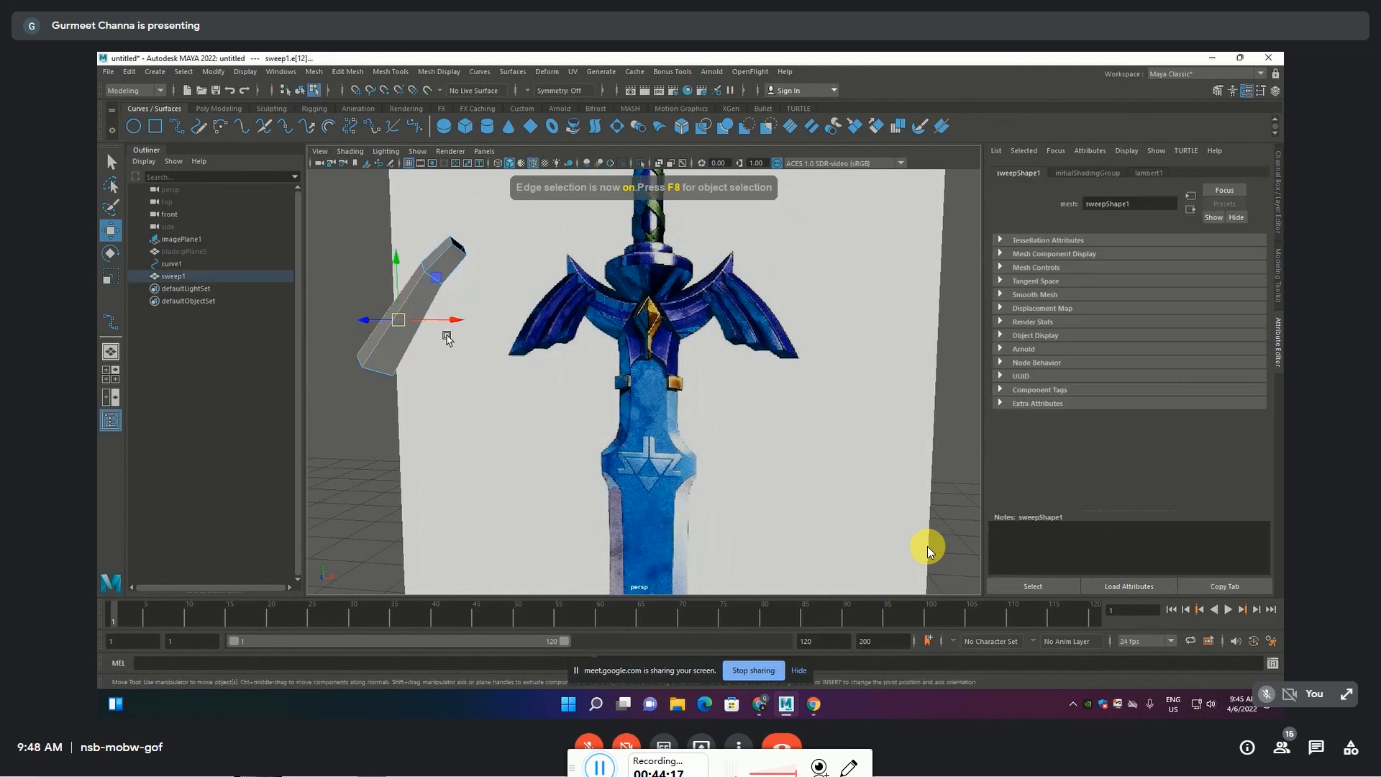
click(390, 72)
click(414, 167)
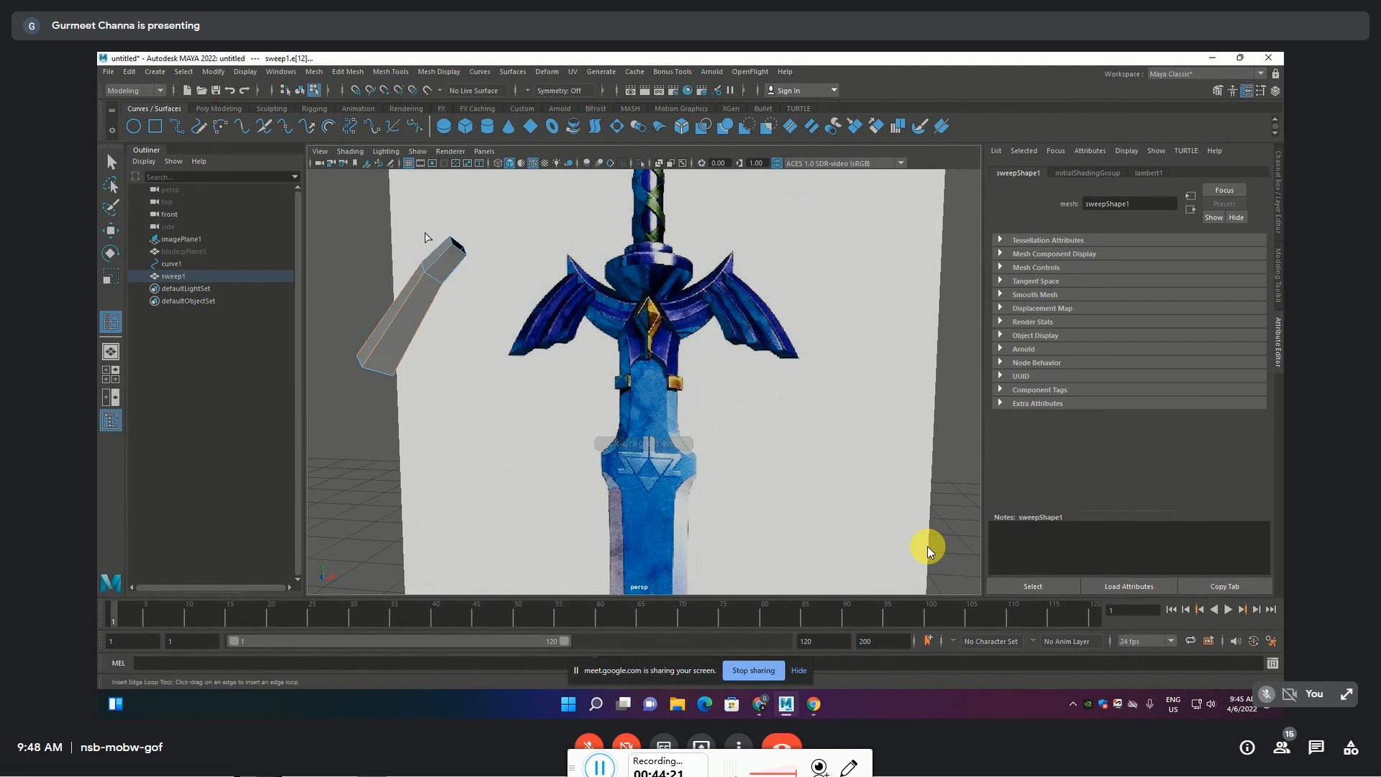
click(380, 339)
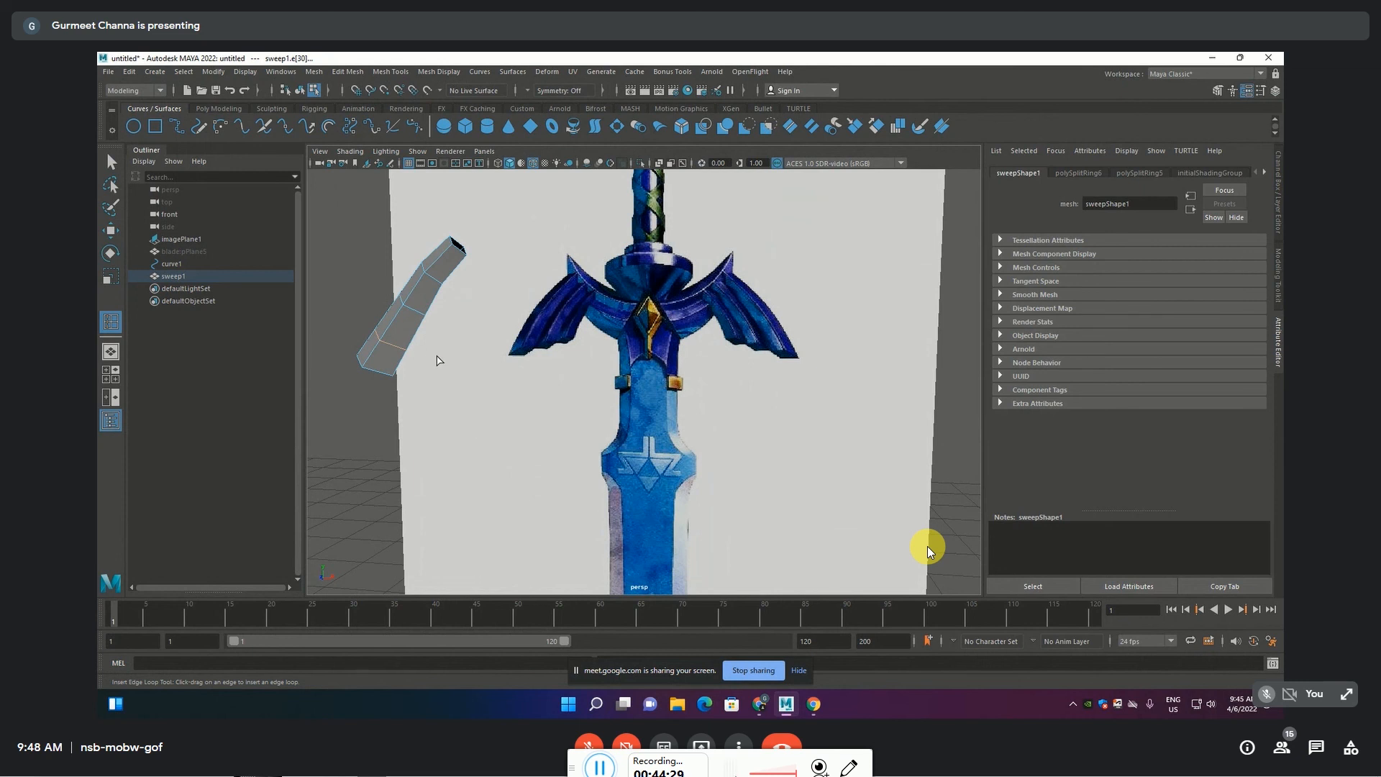
In the front view, shift the sweep's lower end and move the middle loop's outer edge outward to follow the wing's outline
key(space)
key(space)
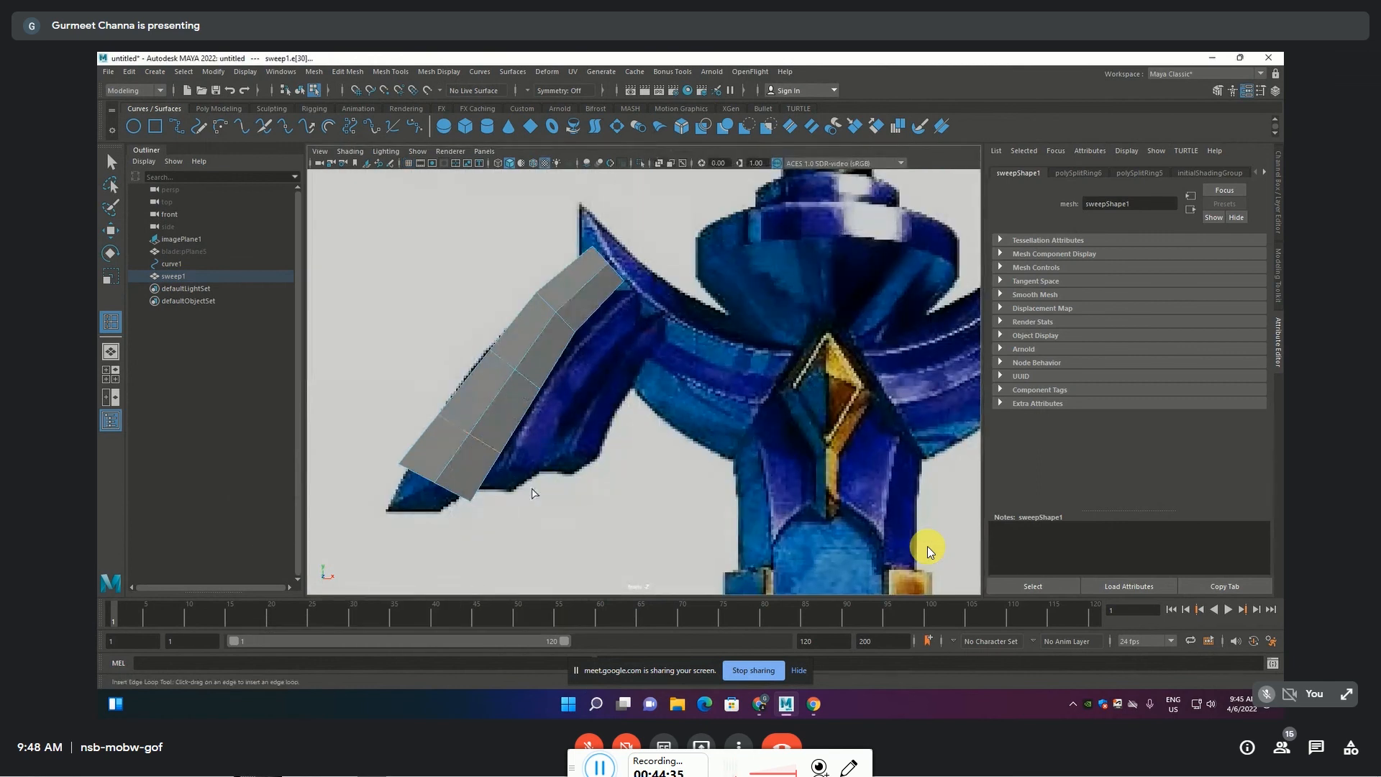
key(F10)
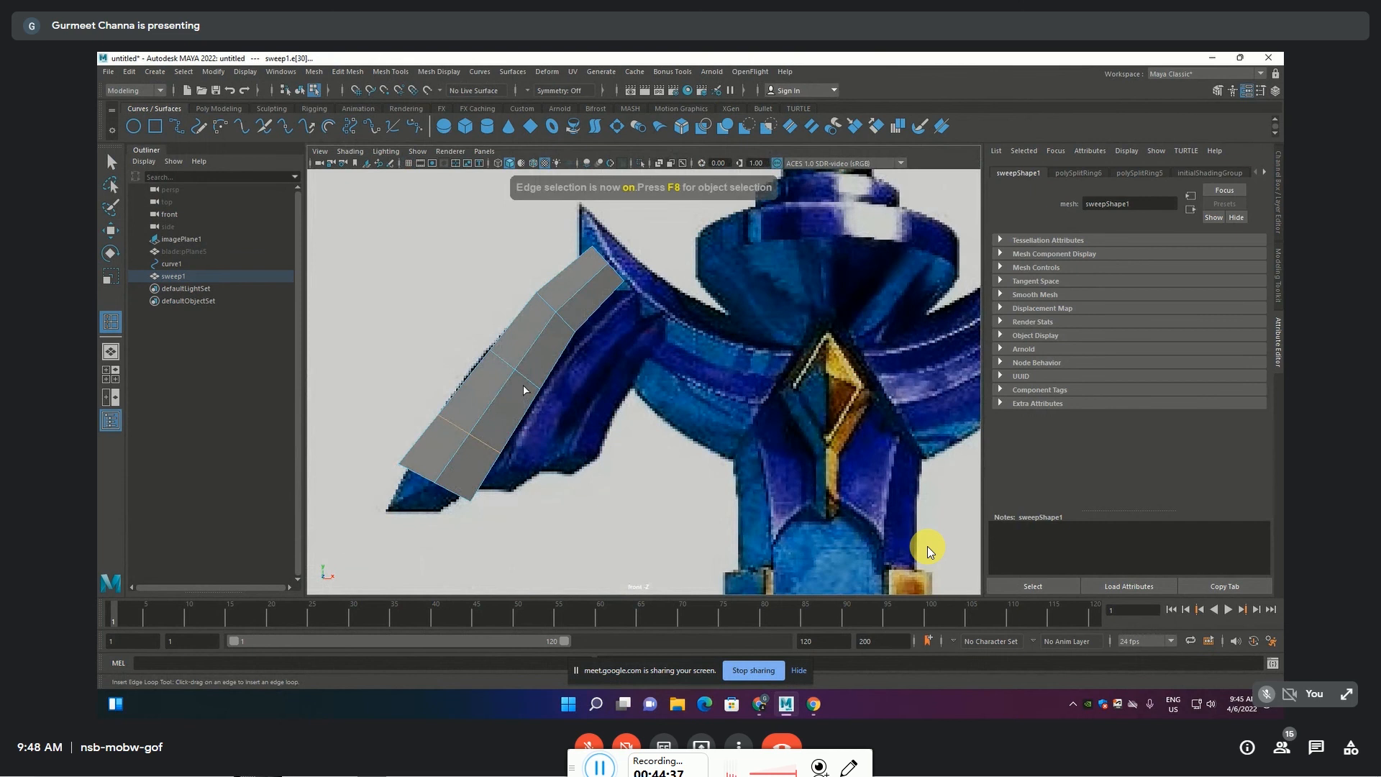
key(w)
click(531, 377)
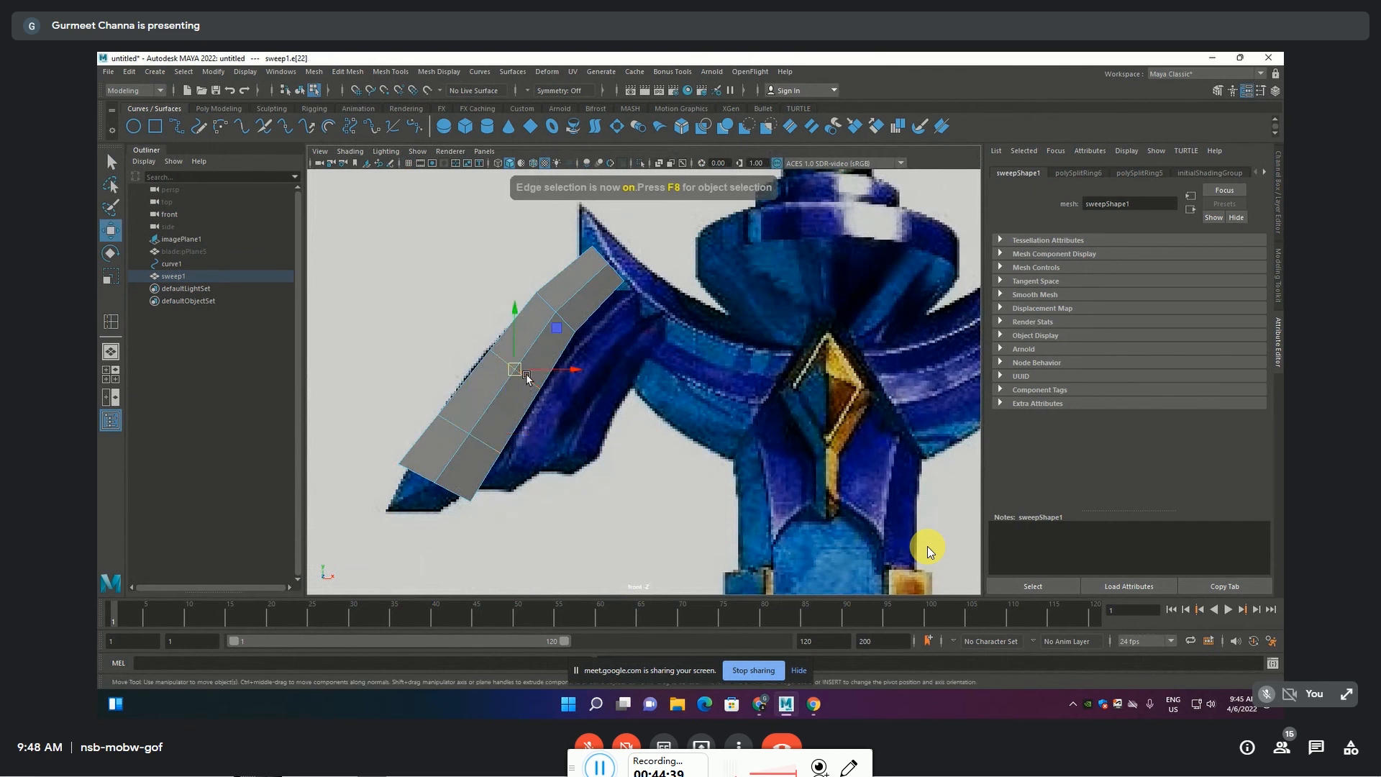
click(447, 489)
double_click(448, 489)
drag(478, 442, 482, 445)
double_click(503, 359)
click(503, 359)
drag(544, 316, 539, 321)
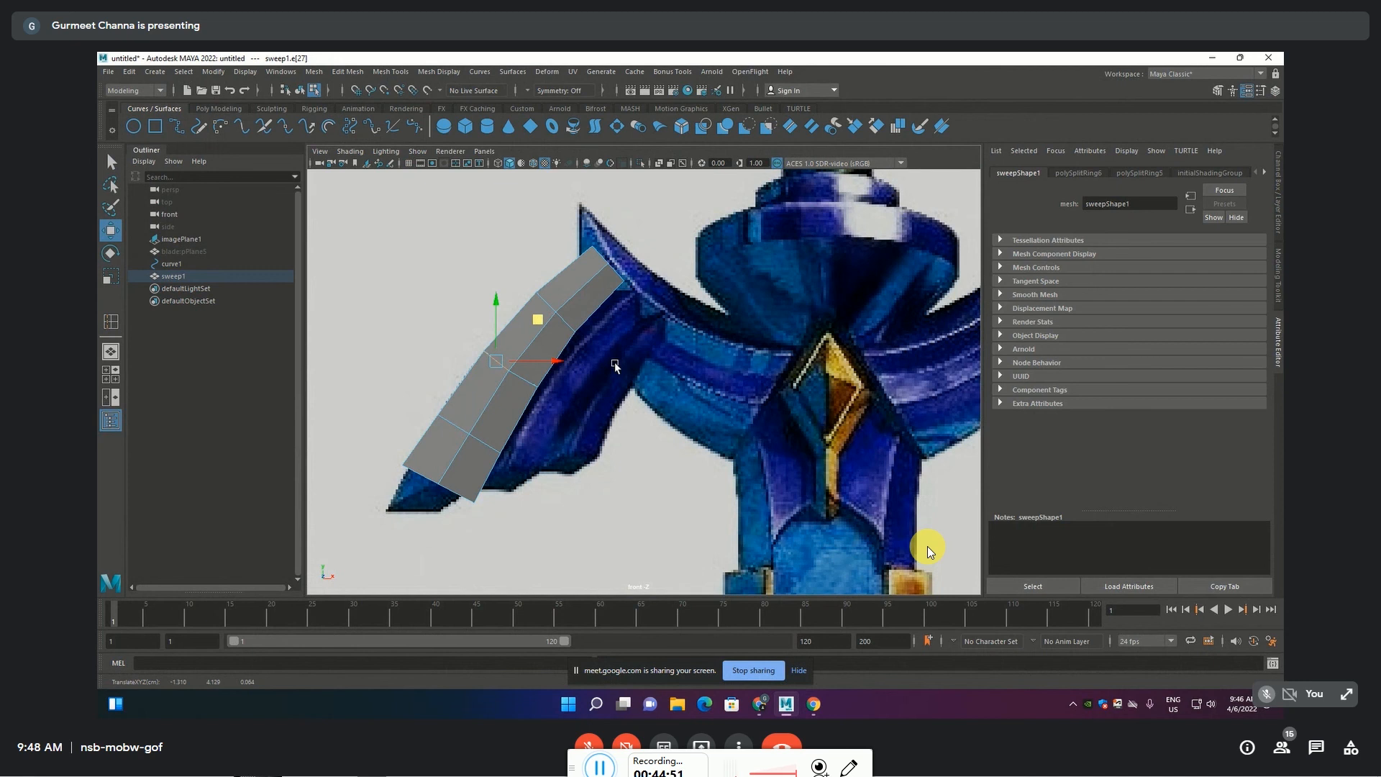
Select the edge loop at the sweep's lower end and rotate it to match the angle of the wing's tip
scroll(615, 366, down, 5)
scroll(615, 365, up, 2)
scroll(564, 408, up, 2)
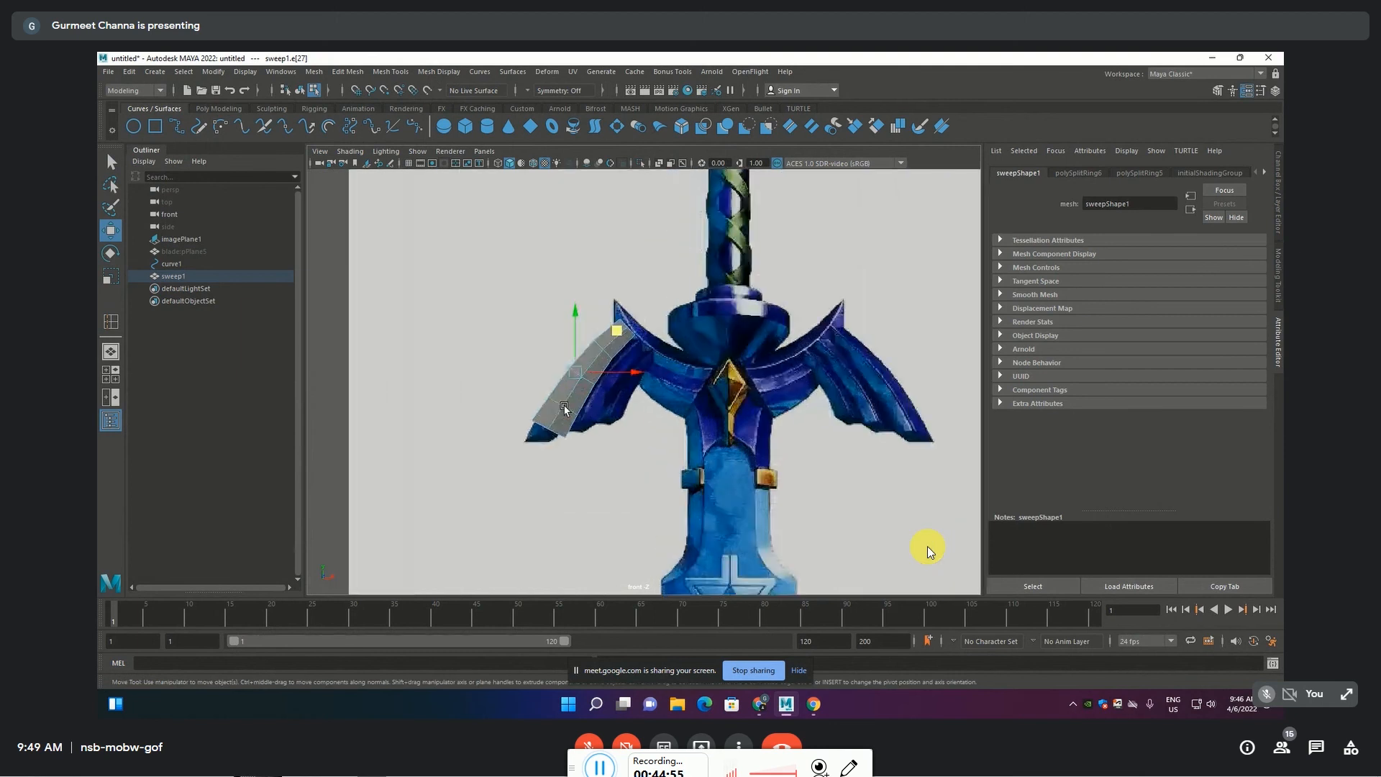
scroll(565, 408, up, 2)
click(497, 444)
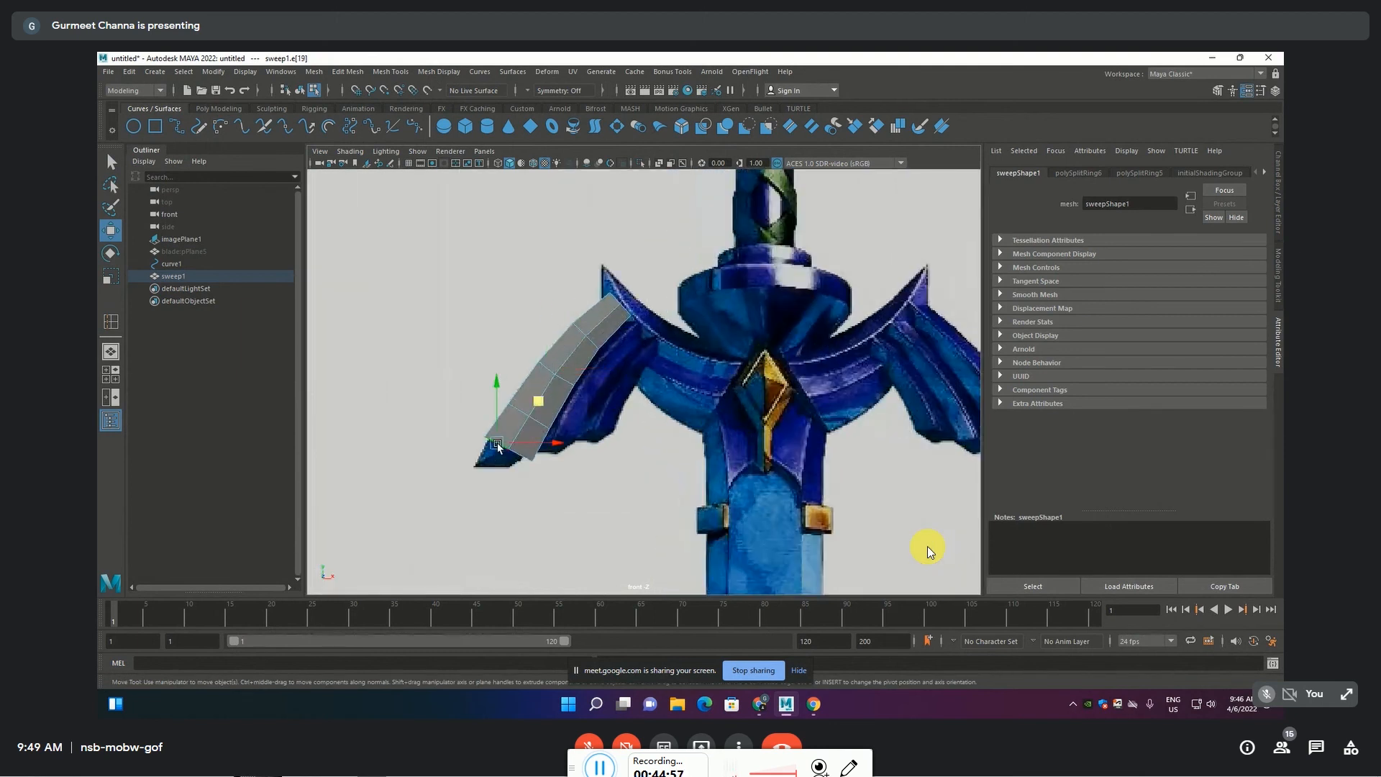
click(544, 445)
key(e)
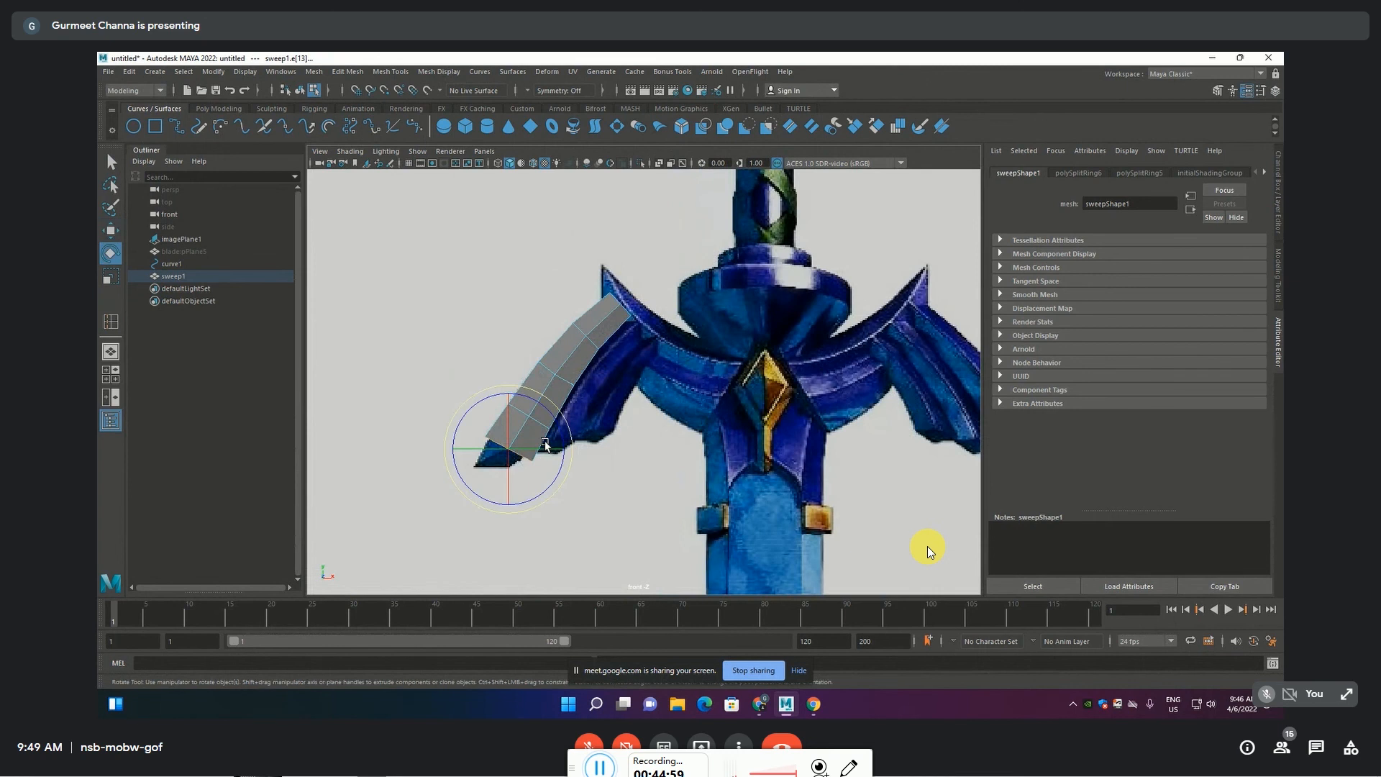
scroll(545, 445, up, 1)
scroll(545, 445, up, 1)
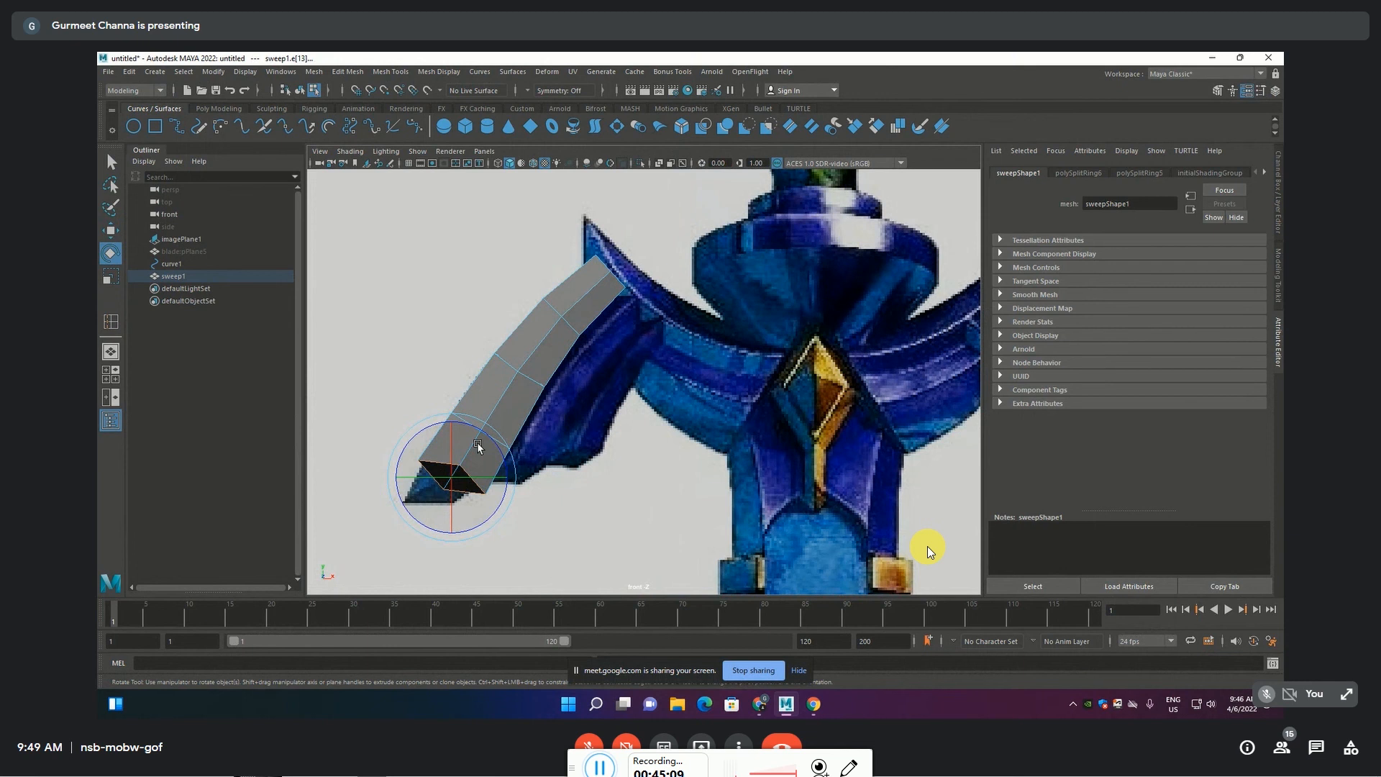
Move the lower end loop down onto the wing's tip and rotate it to line up with the reference
key(w)
drag(492, 439, 479, 462)
key(e)
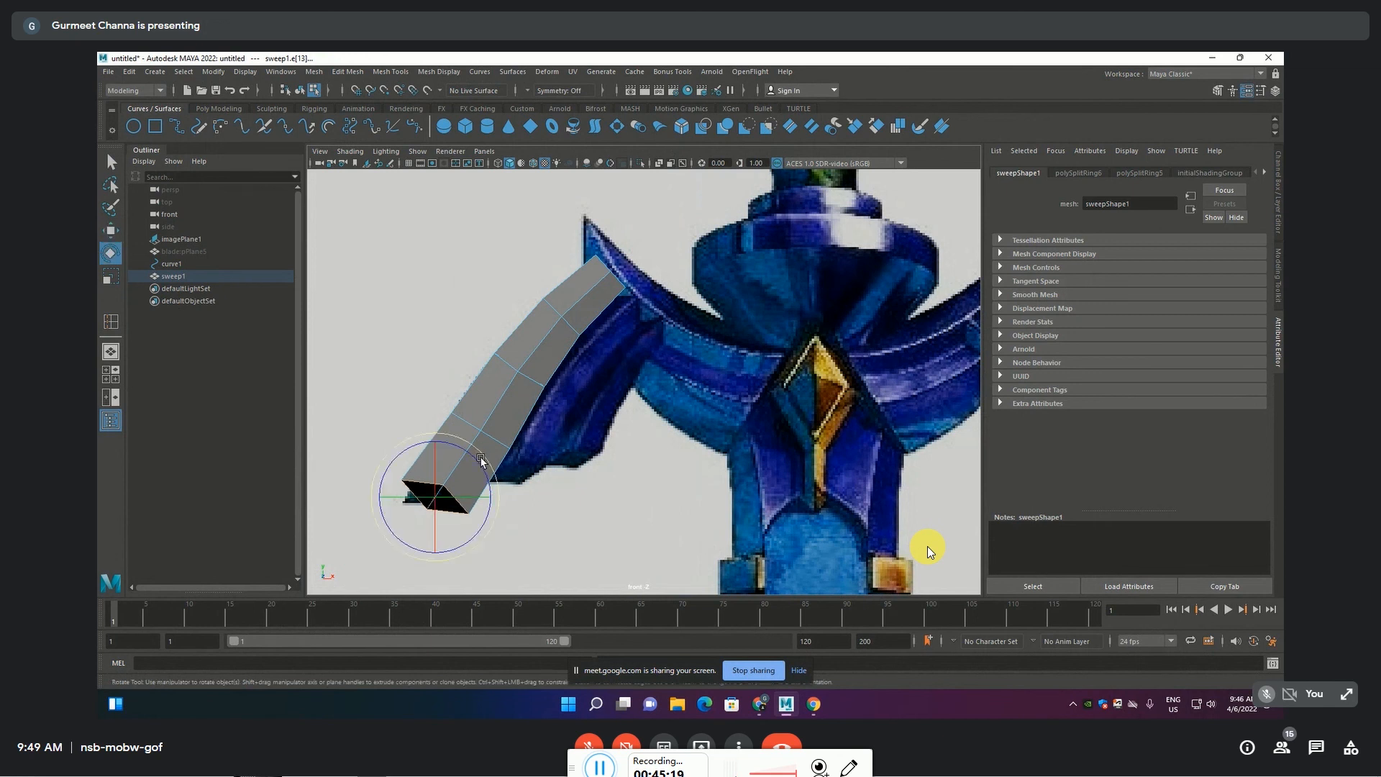
drag(500, 486, 501, 471)
Reposition the edge loop just above the sweep's lower end to smooth the wing's curvature
key(w)
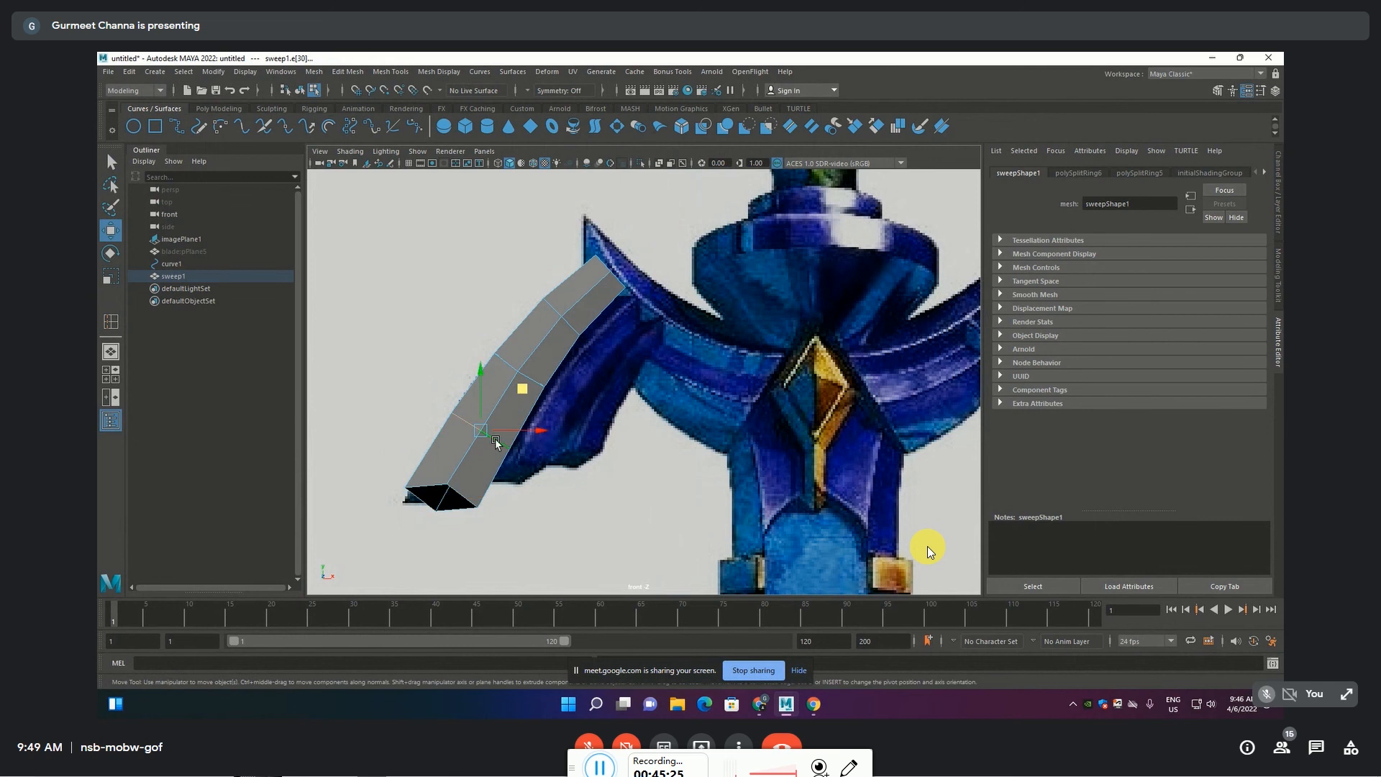
click(523, 389)
middle_drag(524, 387, 523, 387)
Delete one of the two lengthwise strips of faces on the back of the sweep mesh in the perspective view
scroll(523, 389, down, 5)
scroll(583, 394, up, 3)
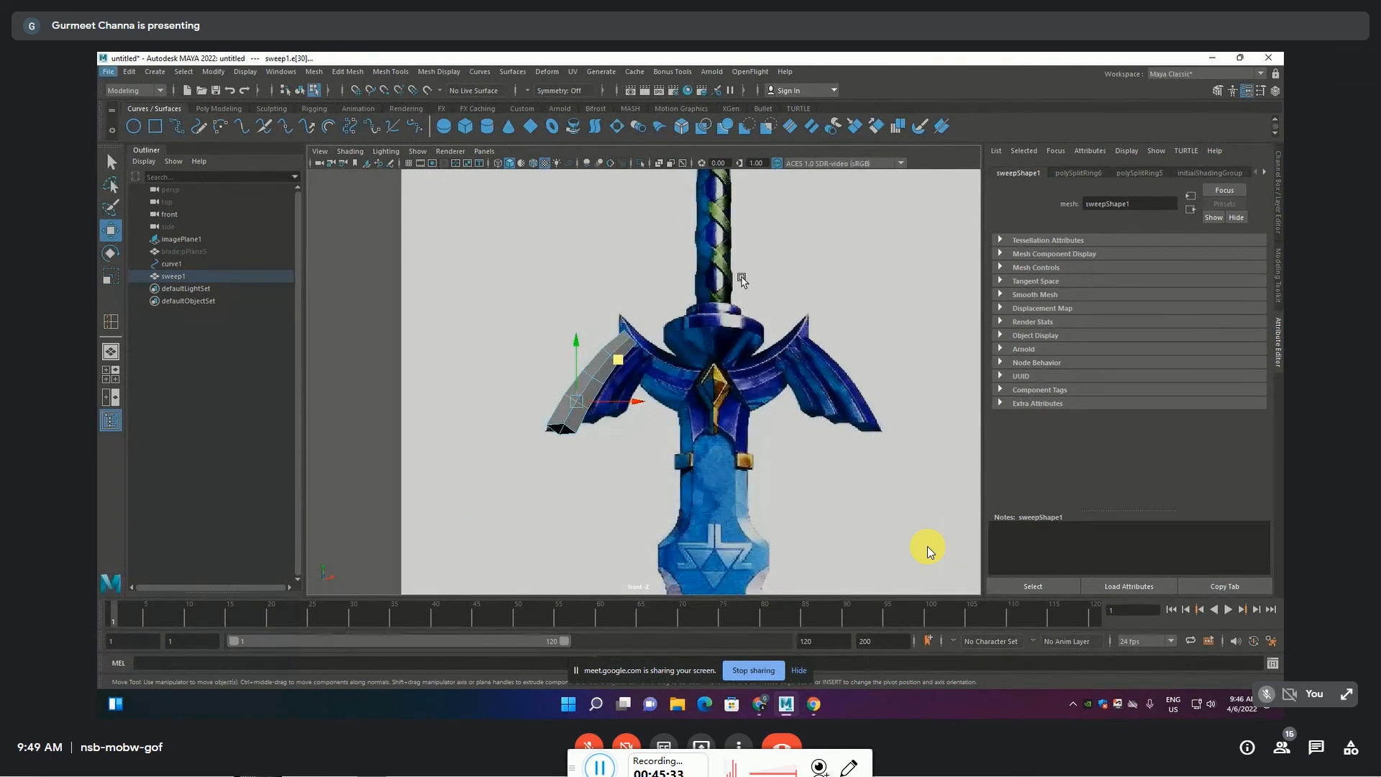
click(604, 358)
key(space)
key(space)
alt+drag(612, 332, 575, 350)
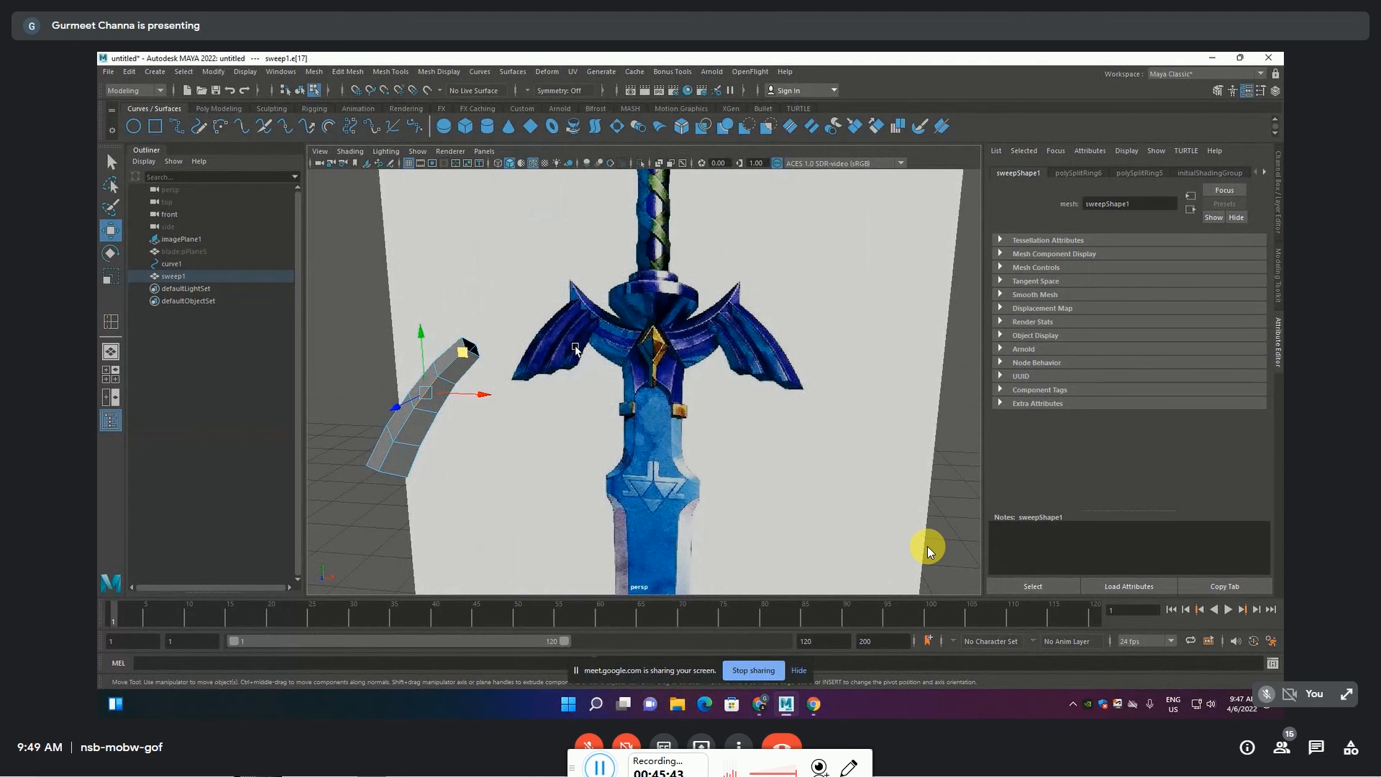
alt+drag(477, 395, 466, 404)
alt+right_drag(359, 454, 412, 461)
alt+drag(412, 461, 456, 454)
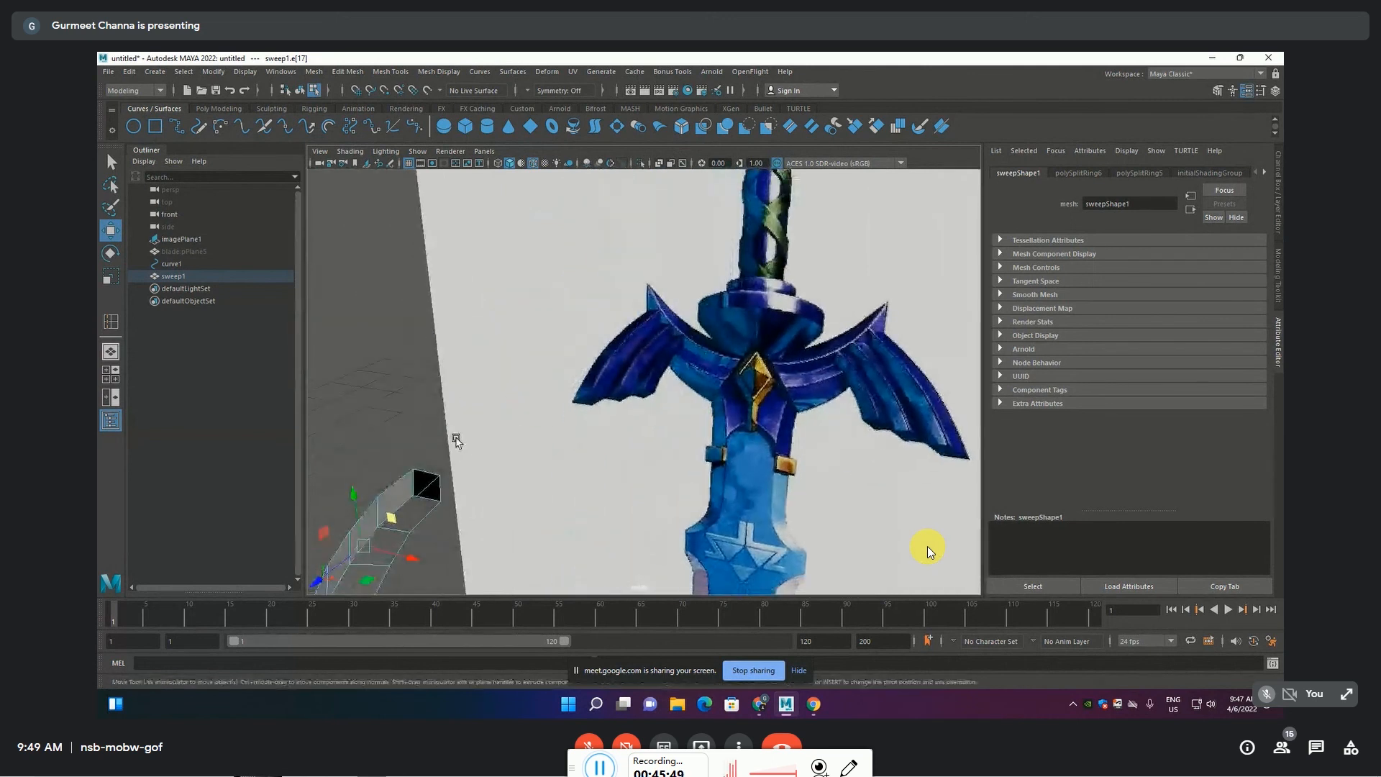
click(448, 442)
click(425, 482)
alt+drag(416, 493, 607, 487)
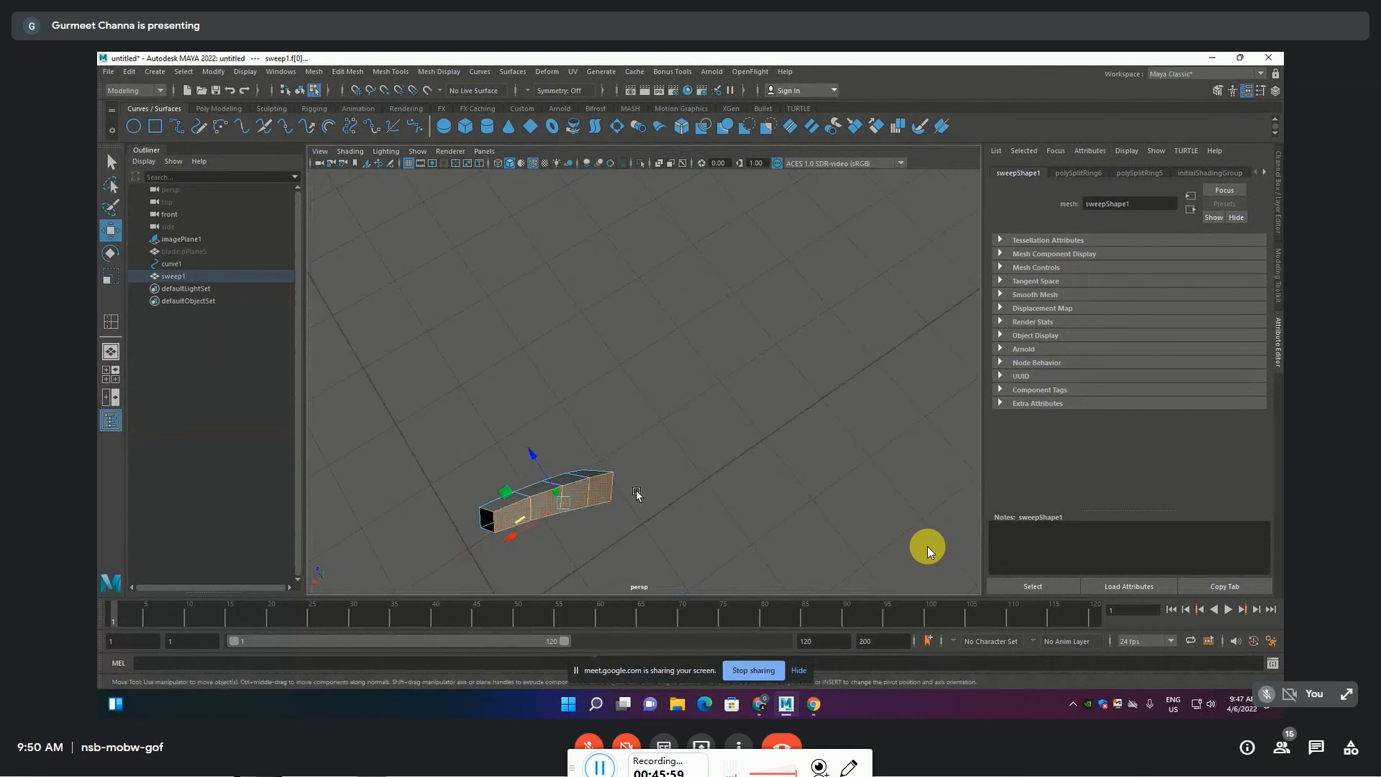
key(Delete)
Try deleting a second lengthwise strip of faces from the sweep
click(507, 497)
shift+double_click(588, 472)
key(Delete)
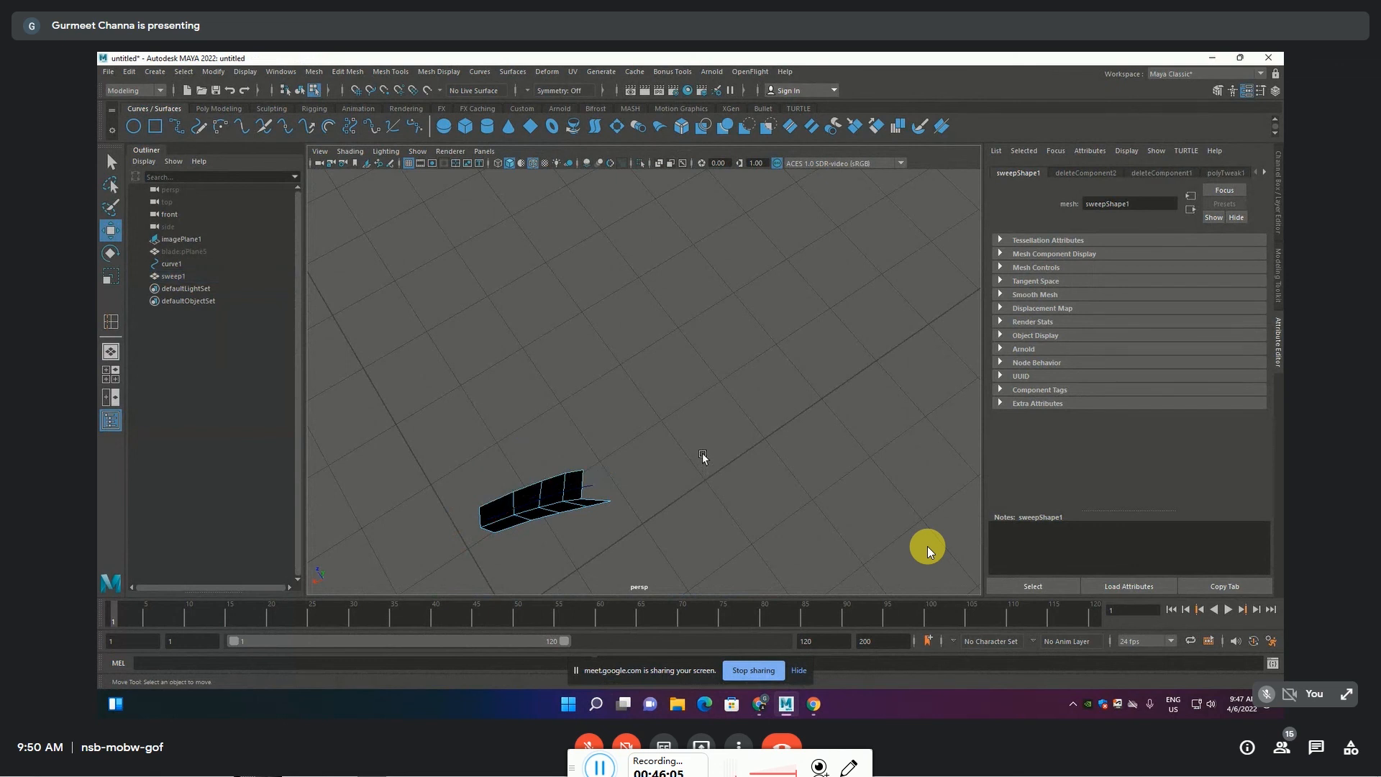
Delete the sweep's guide curve and compare the remaining mesh with the reference wing in the front view
key(F8)
click(588, 484)
click(586, 484)
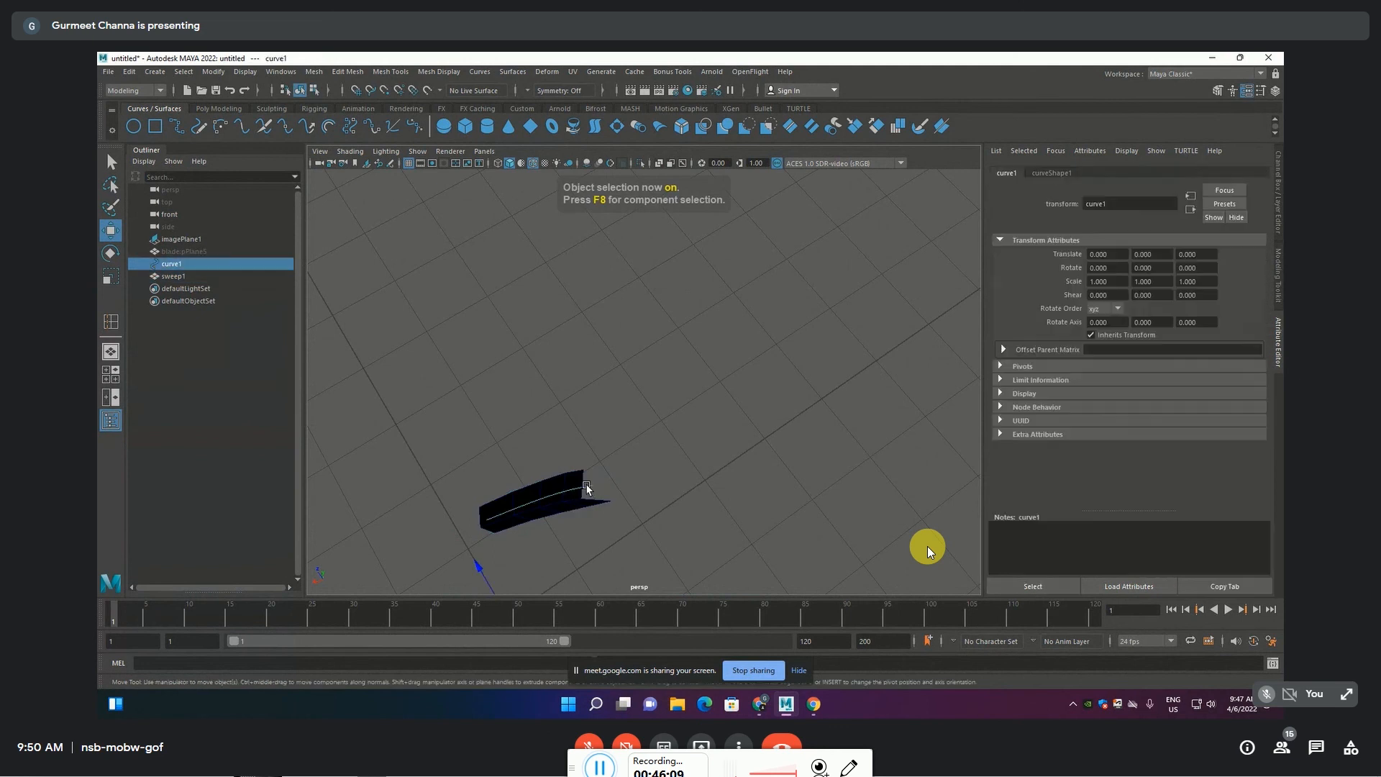
key(Delete)
click(535, 491)
alt+drag(554, 523, 568, 466)
key(space)
key(space)
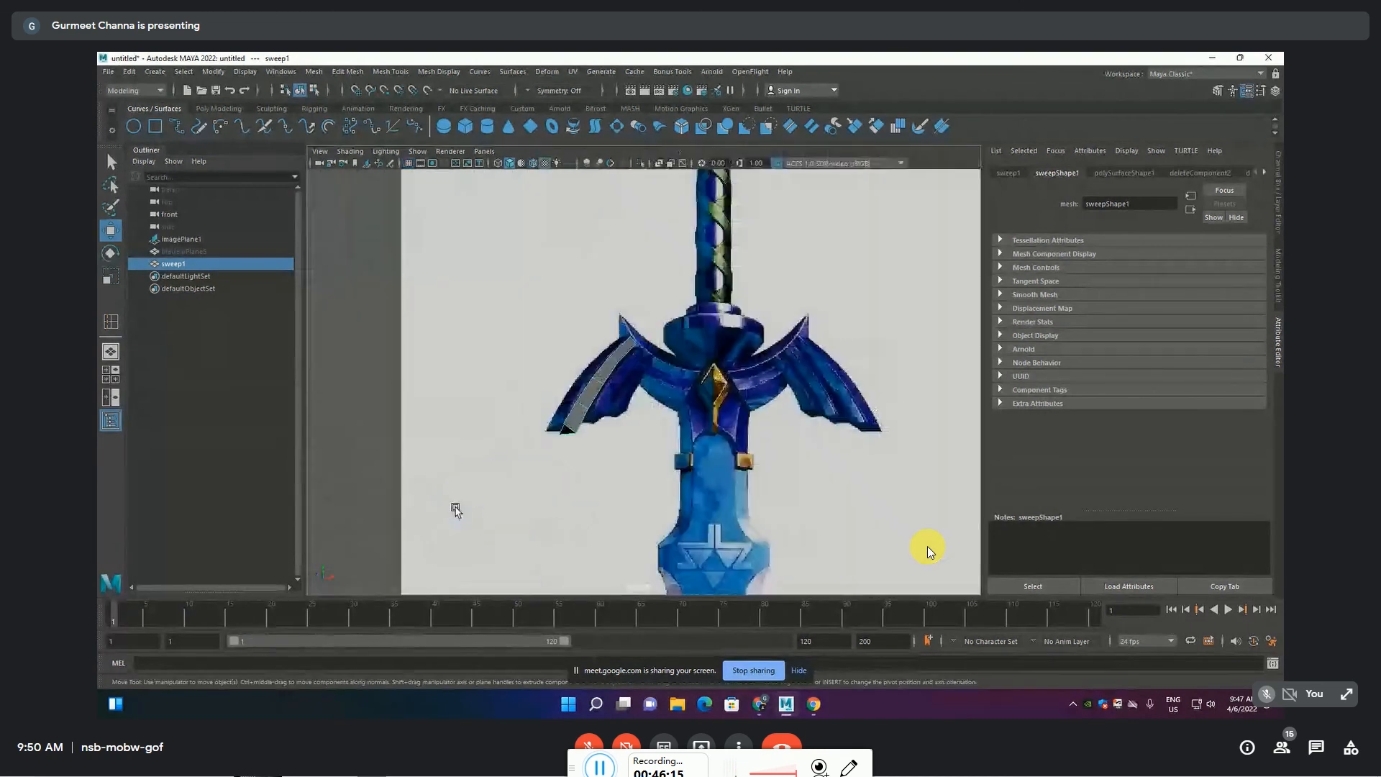
scroll(603, 423, up, 5)
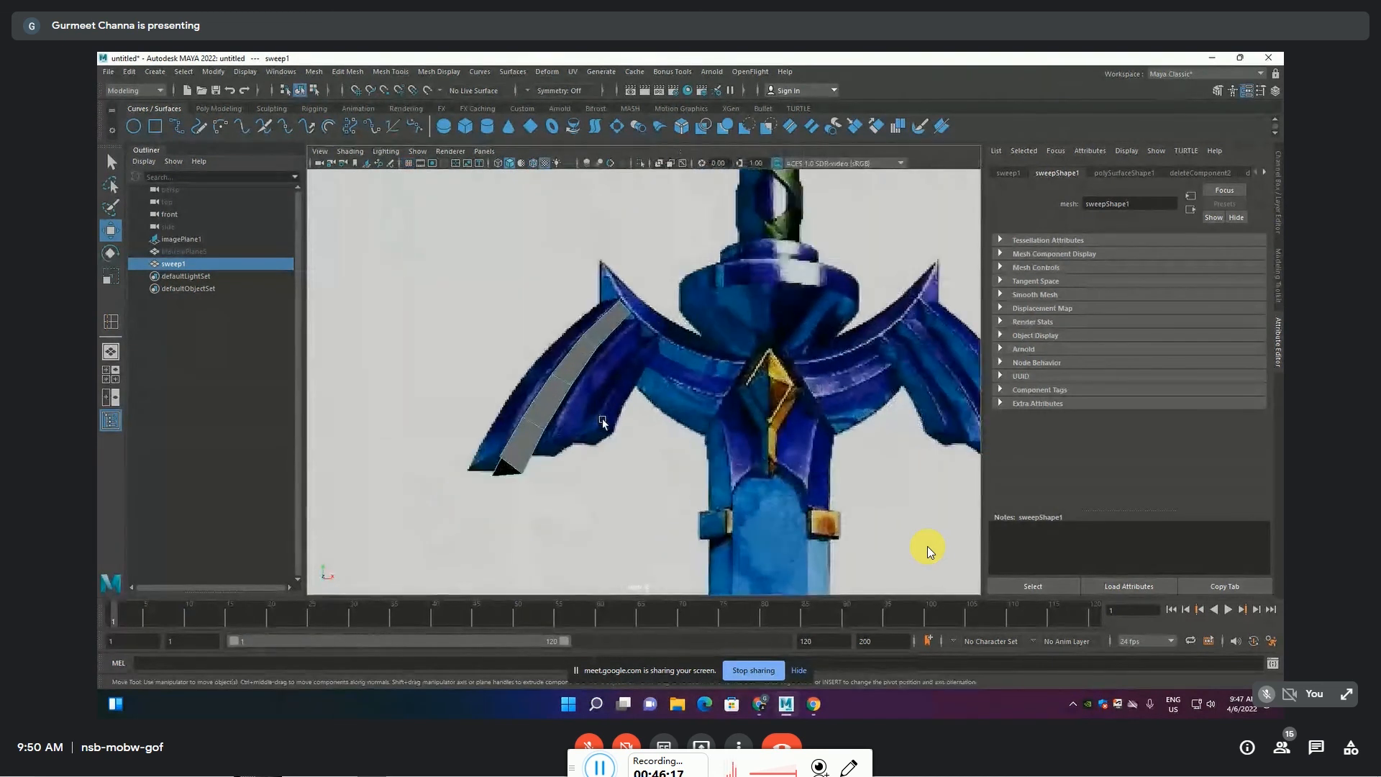
Undo the guide curve deletion and the last face strip deletion
key(ctrl+z)
key(ctrl+z)
key(ctrl+z)
key(ctrl+z)
key(ctrl+z)
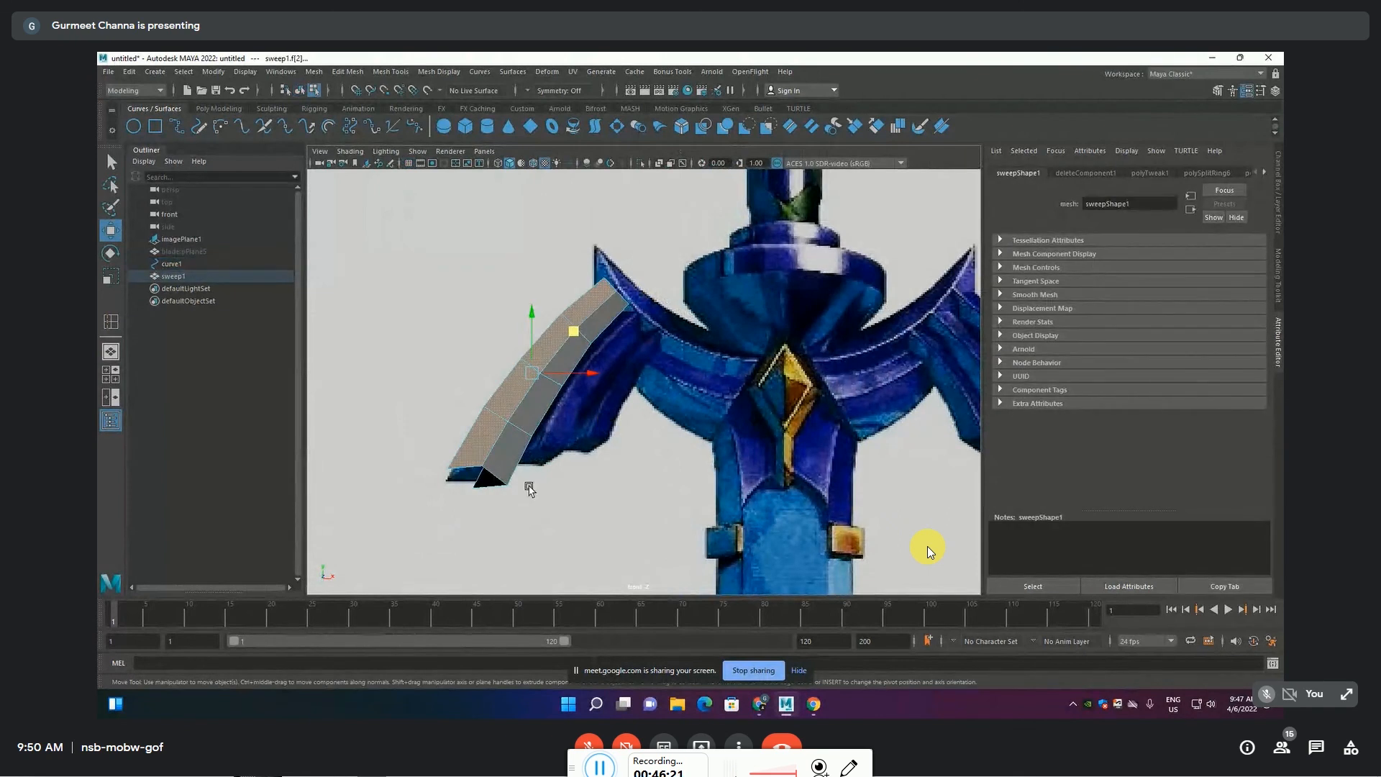
Delete the sweep's other back strip of faces, keeping only the two front strips
click(487, 482)
key(space)
key(space)
alt+drag(706, 398, 725, 367)
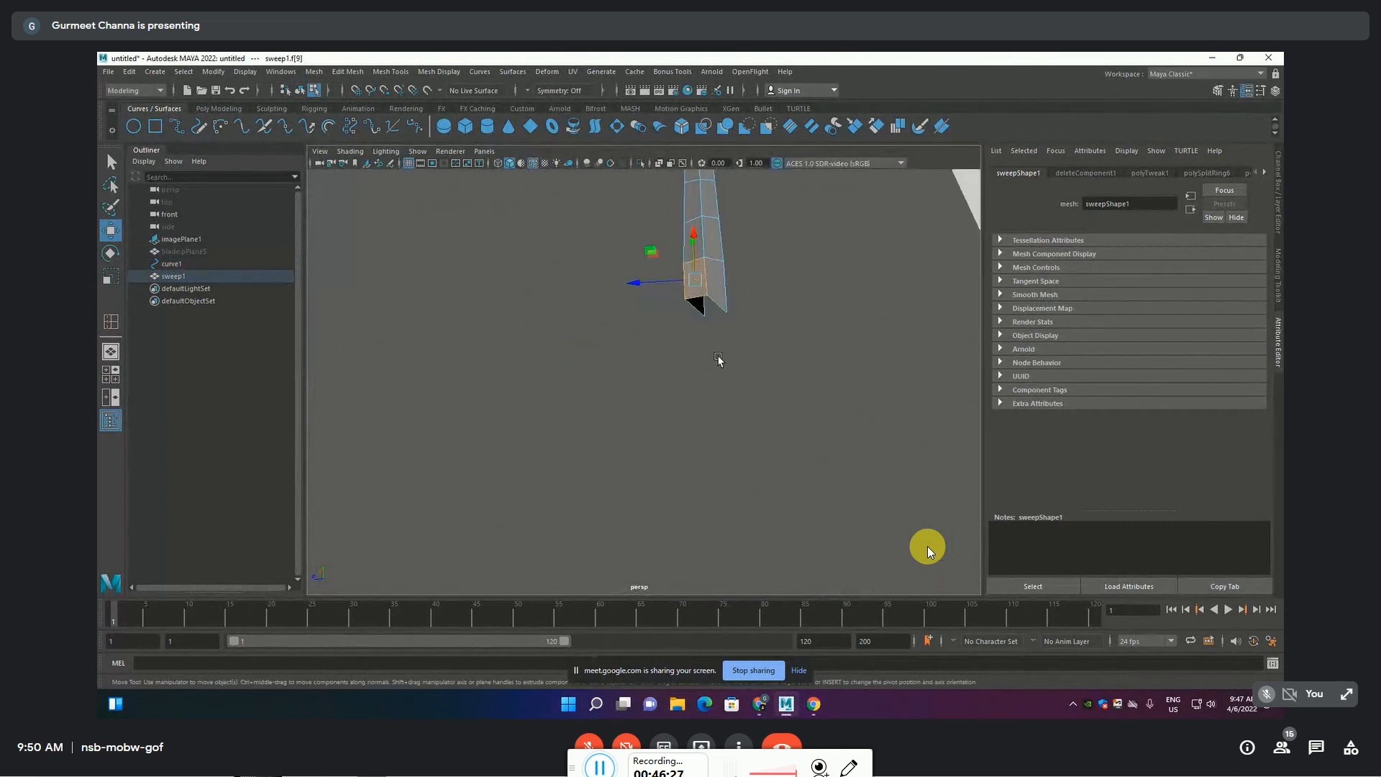
click(717, 302)
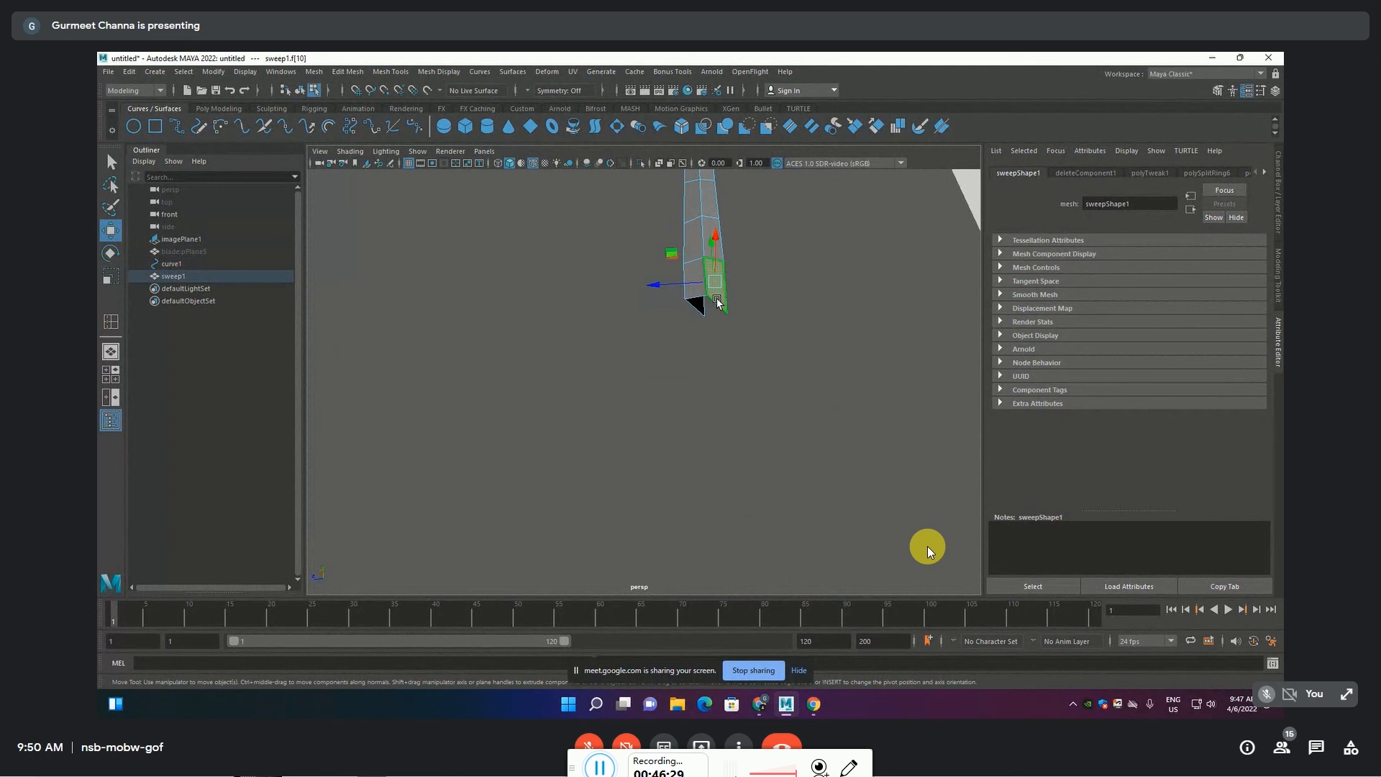
alt+drag(715, 299, 699, 277)
click(687, 260)
key(space)
key(Delete)
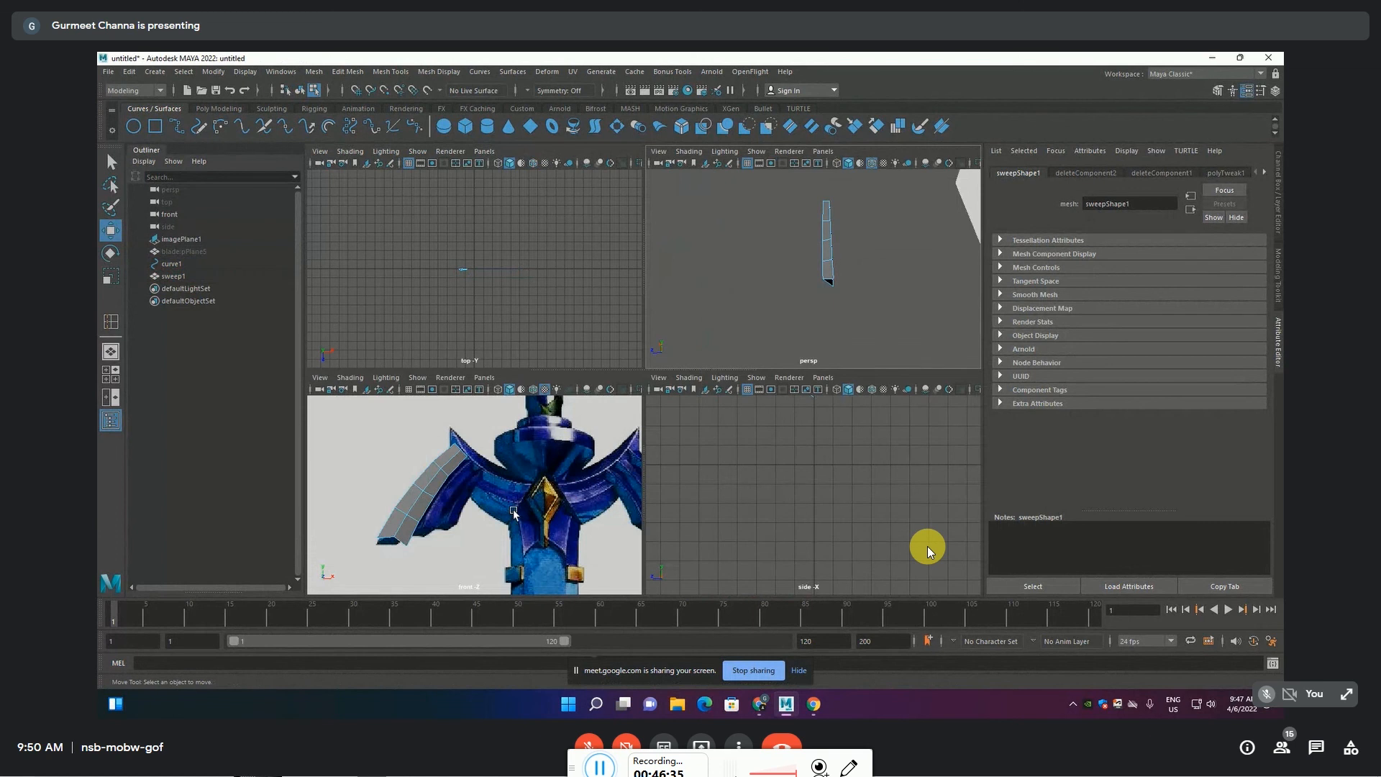
Raise the transparency of the sweep's lambert1 material so the reference wing shows through in the front view
alt+drag(860, 319, 895, 367)
scroll(467, 525, up, 3)
key(space)
scroll(460, 518, up, 4)
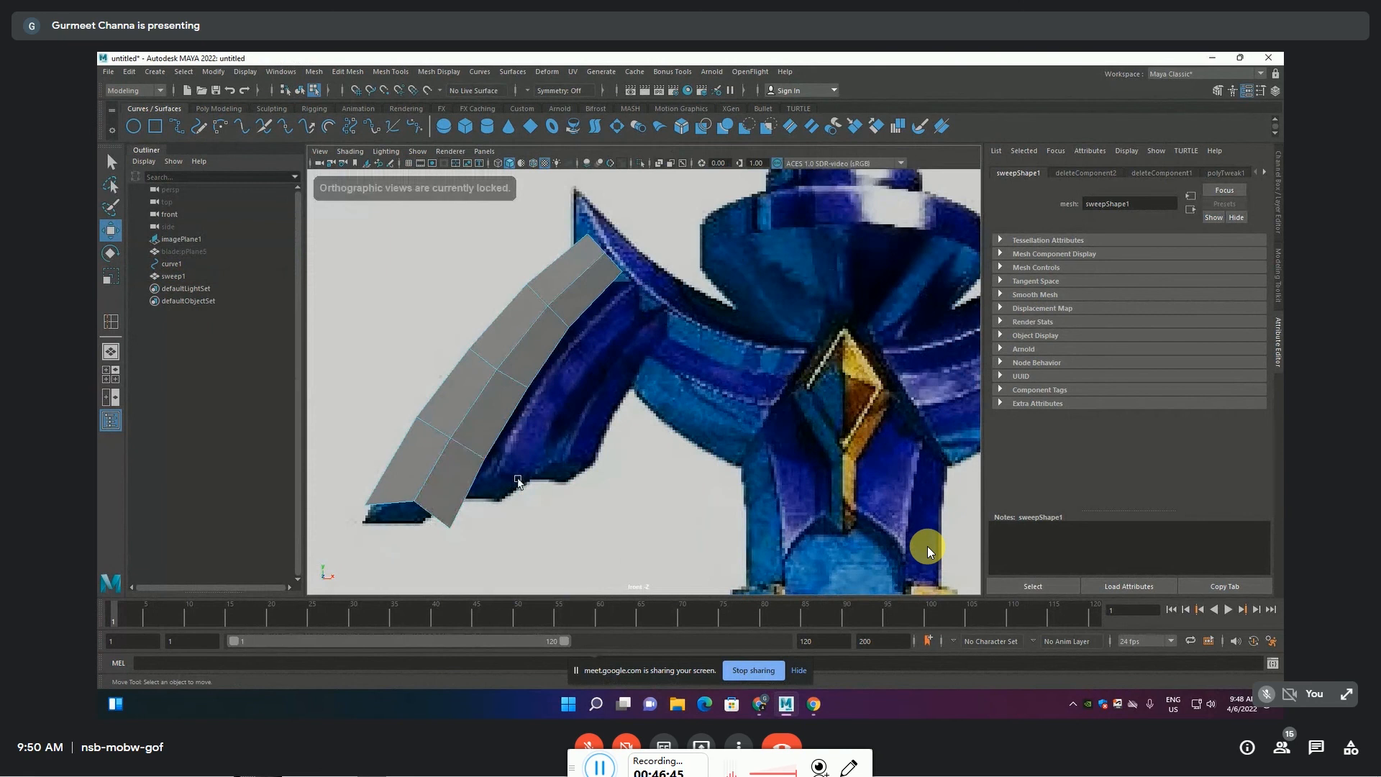
right_drag(479, 366, 469, 666)
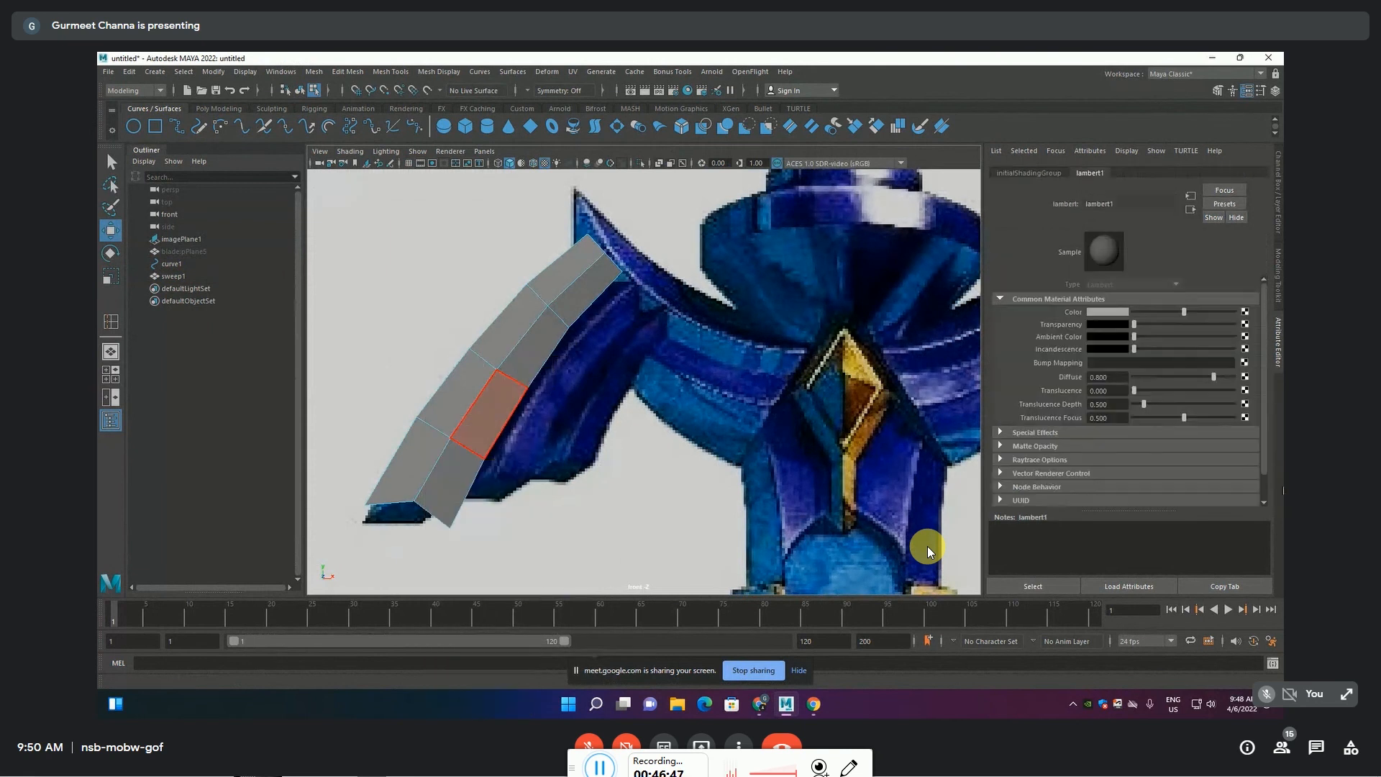
drag(1165, 325, 1213, 323)
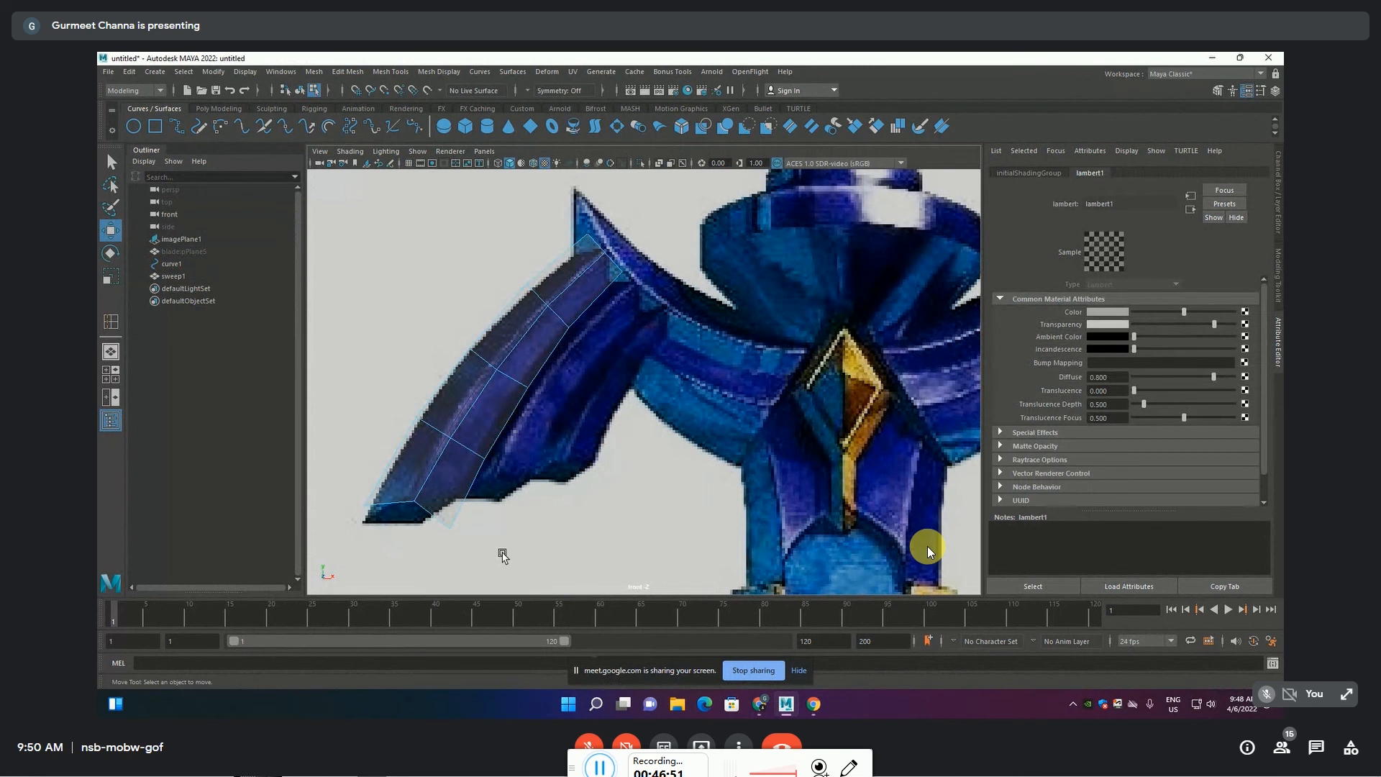
Move the vertices at the sweep's lower end onto the corners of the wing's outer feather tip
click(435, 516)
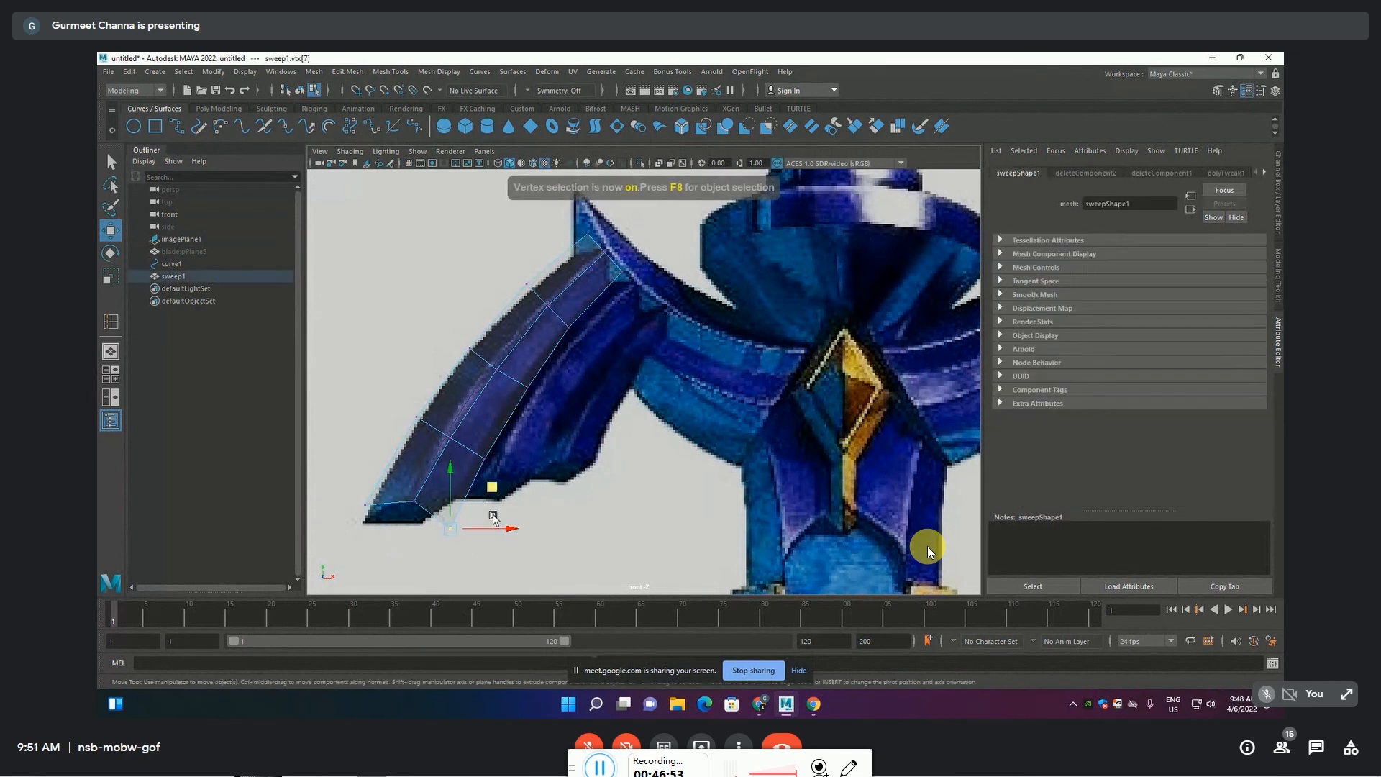
click(366, 505)
drag(407, 464, 453, 460)
click(414, 500)
Adjust the vertices in the sweep's lower and middle sections to follow the inner edge of the outer feather
click(438, 446)
drag(491, 396, 464, 484)
drag(526, 418, 519, 414)
click(542, 382)
drag(584, 340, 566, 345)
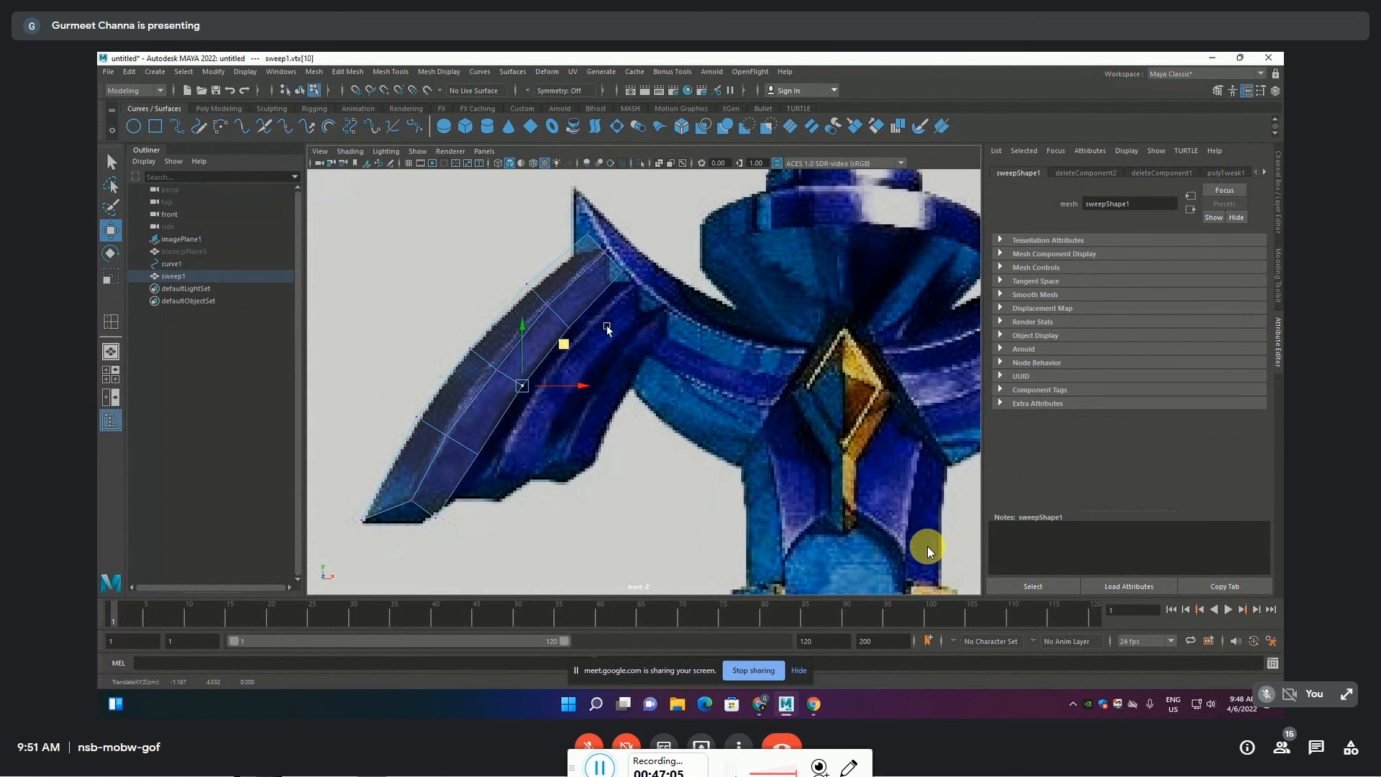
Move the outer vertex below the sweep's upper end and the upper end vertices onto the feather's outline
drag(511, 265, 543, 297)
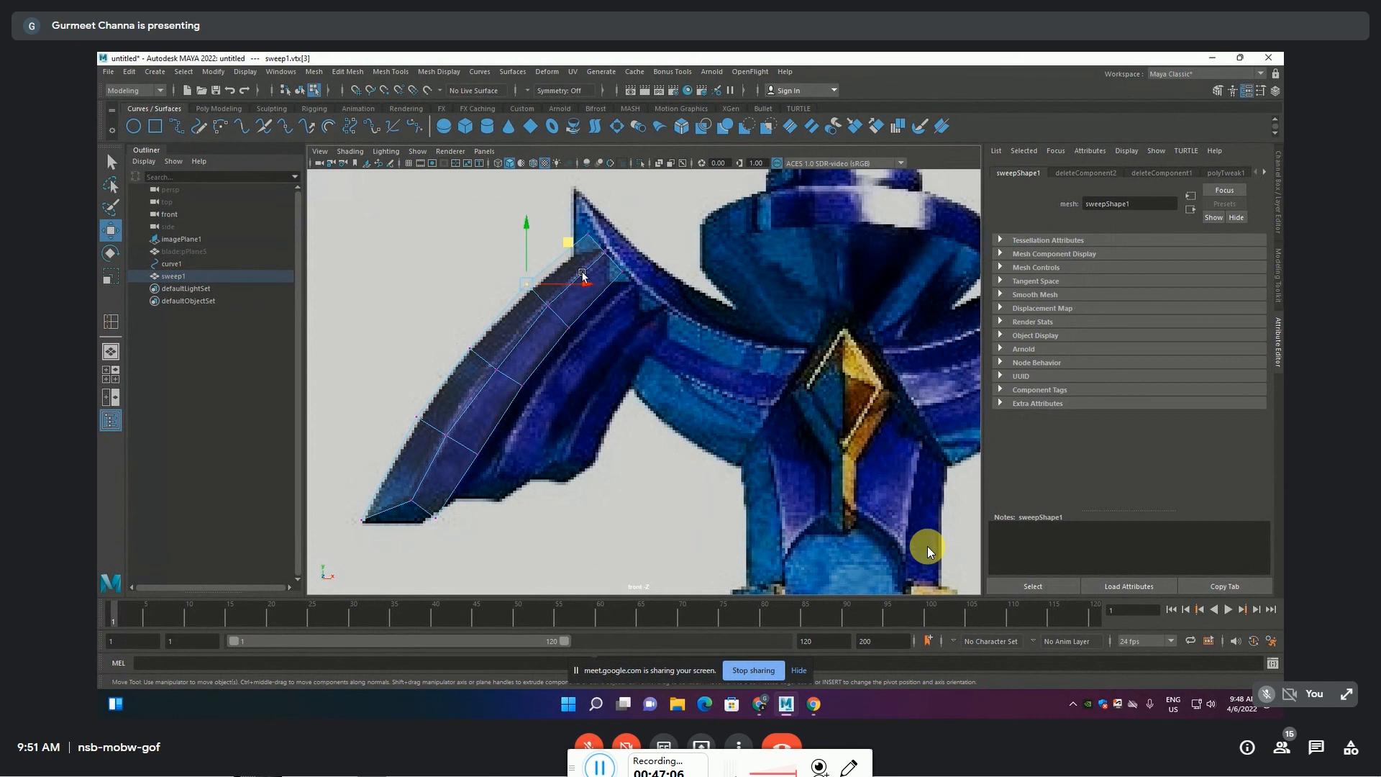
click(588, 234)
drag(627, 201, 646, 246)
click(626, 272)
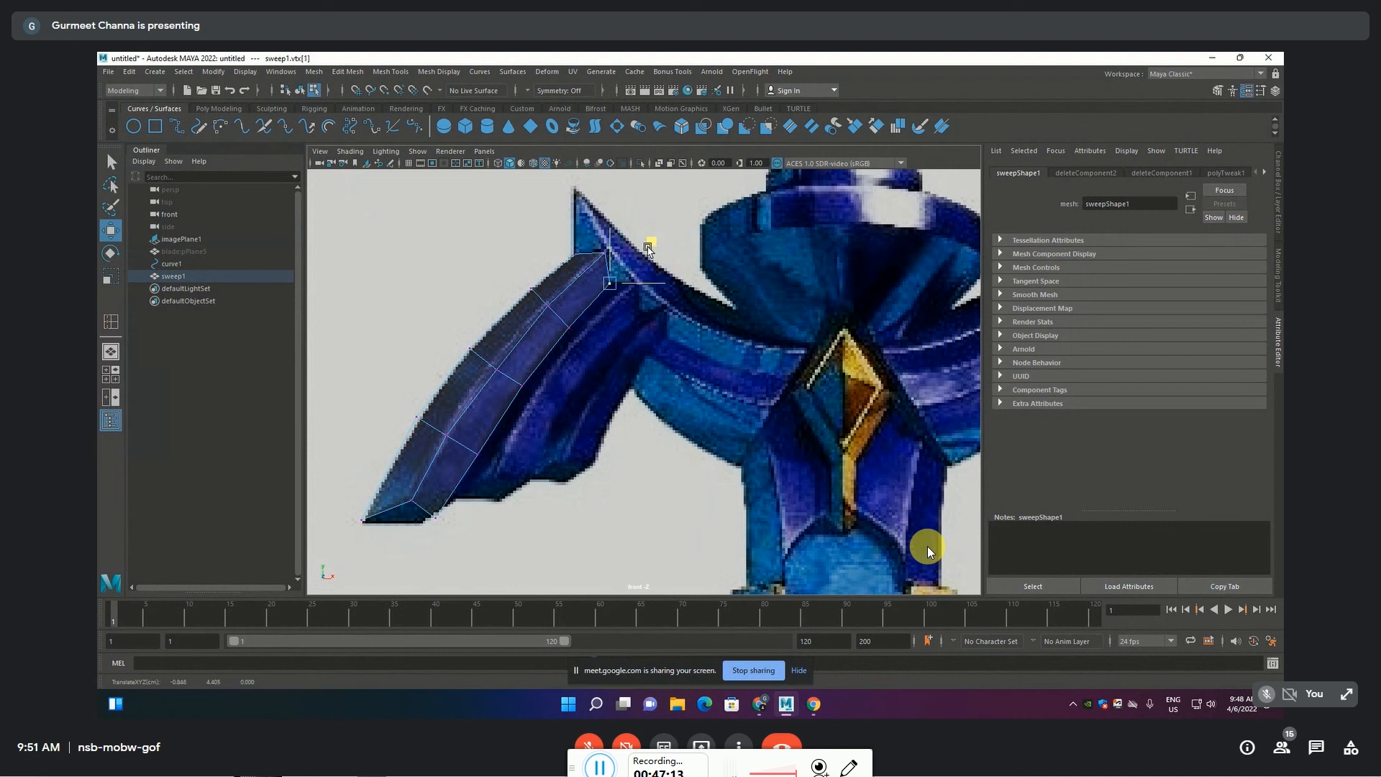
Fine-tune the outer and inner vertices along the sweep's lower half to match the feather's edges
click(424, 426)
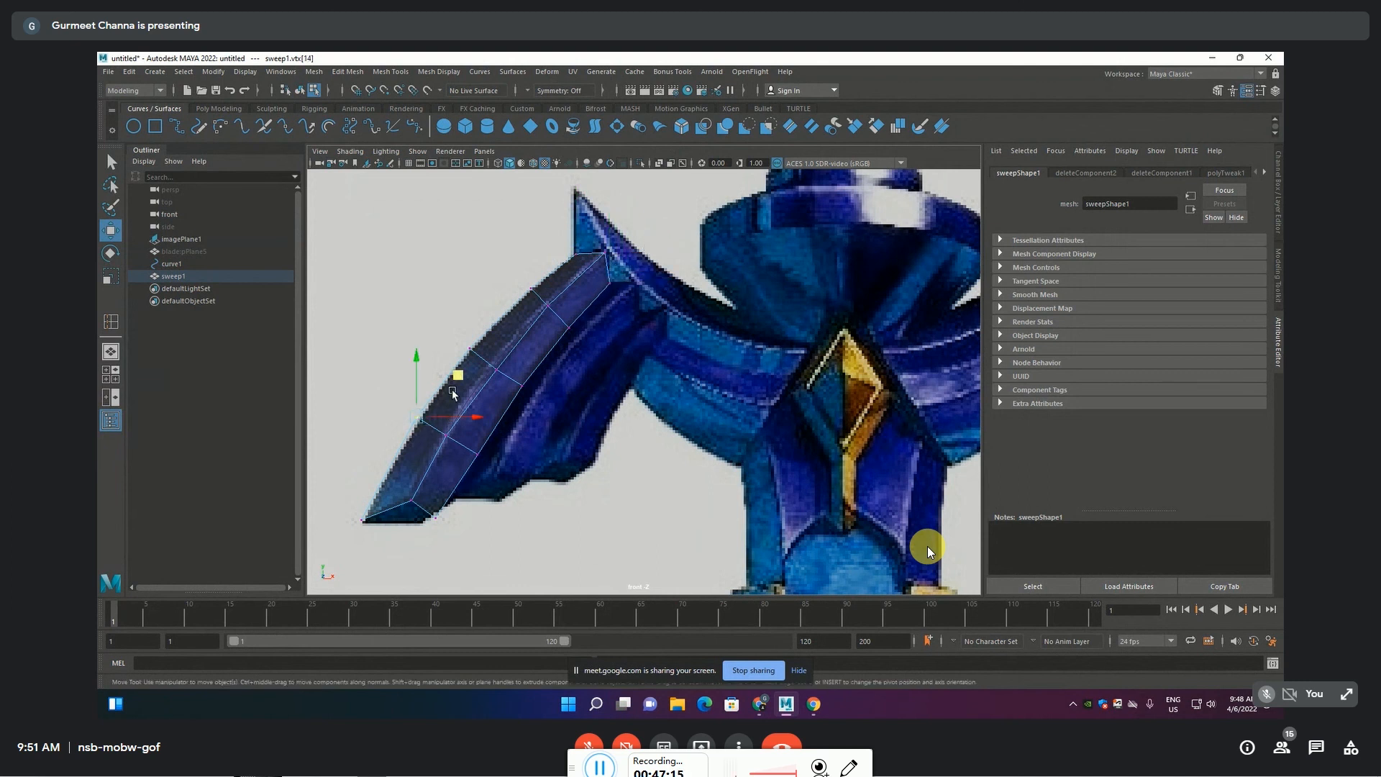
drag(458, 386, 458, 388)
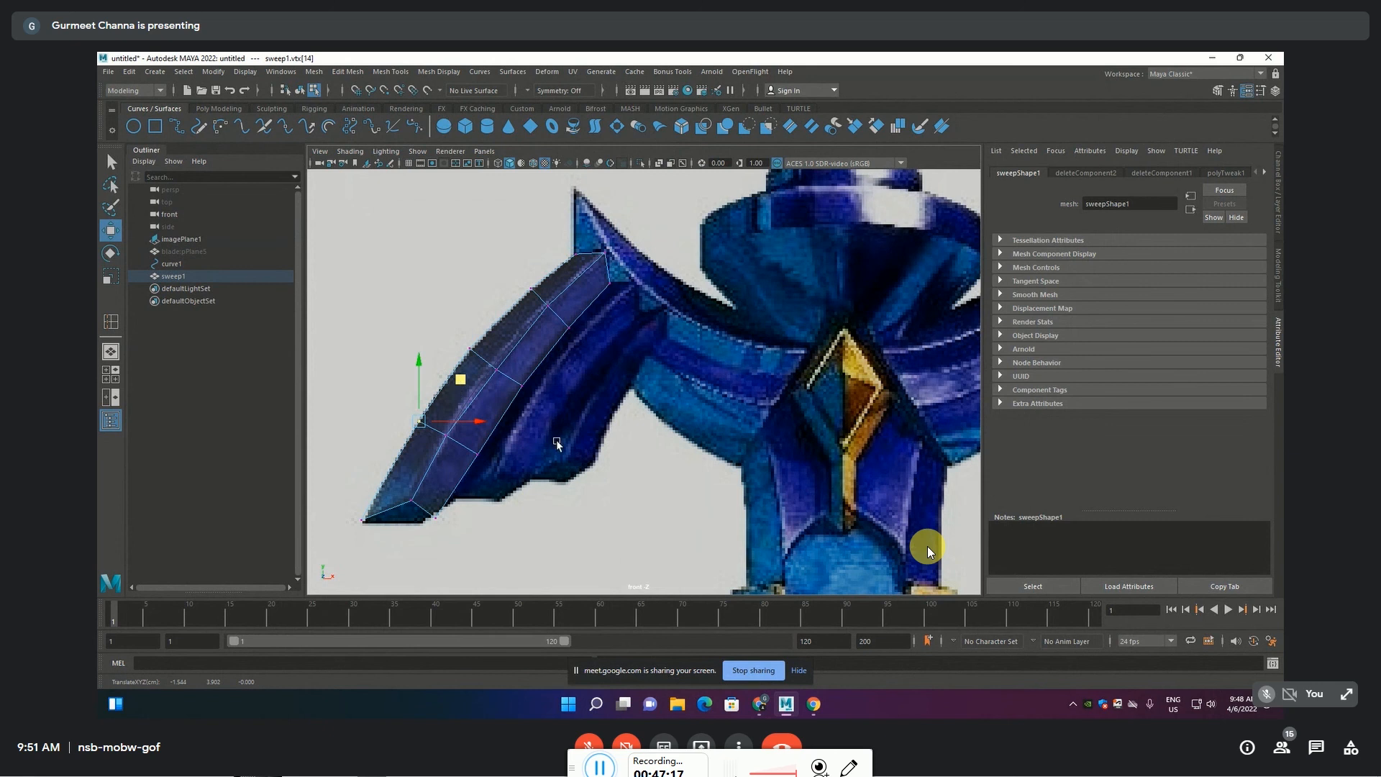
click(512, 455)
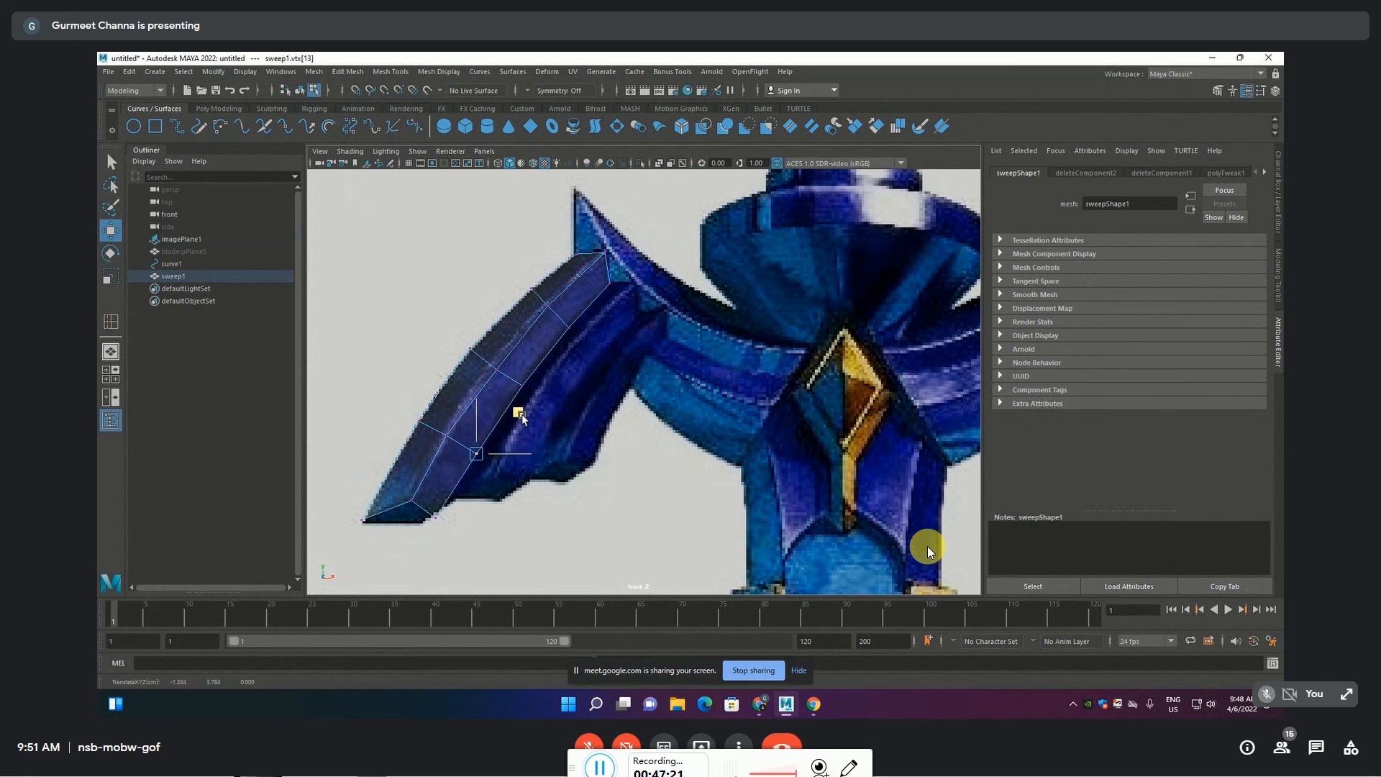
click(435, 516)
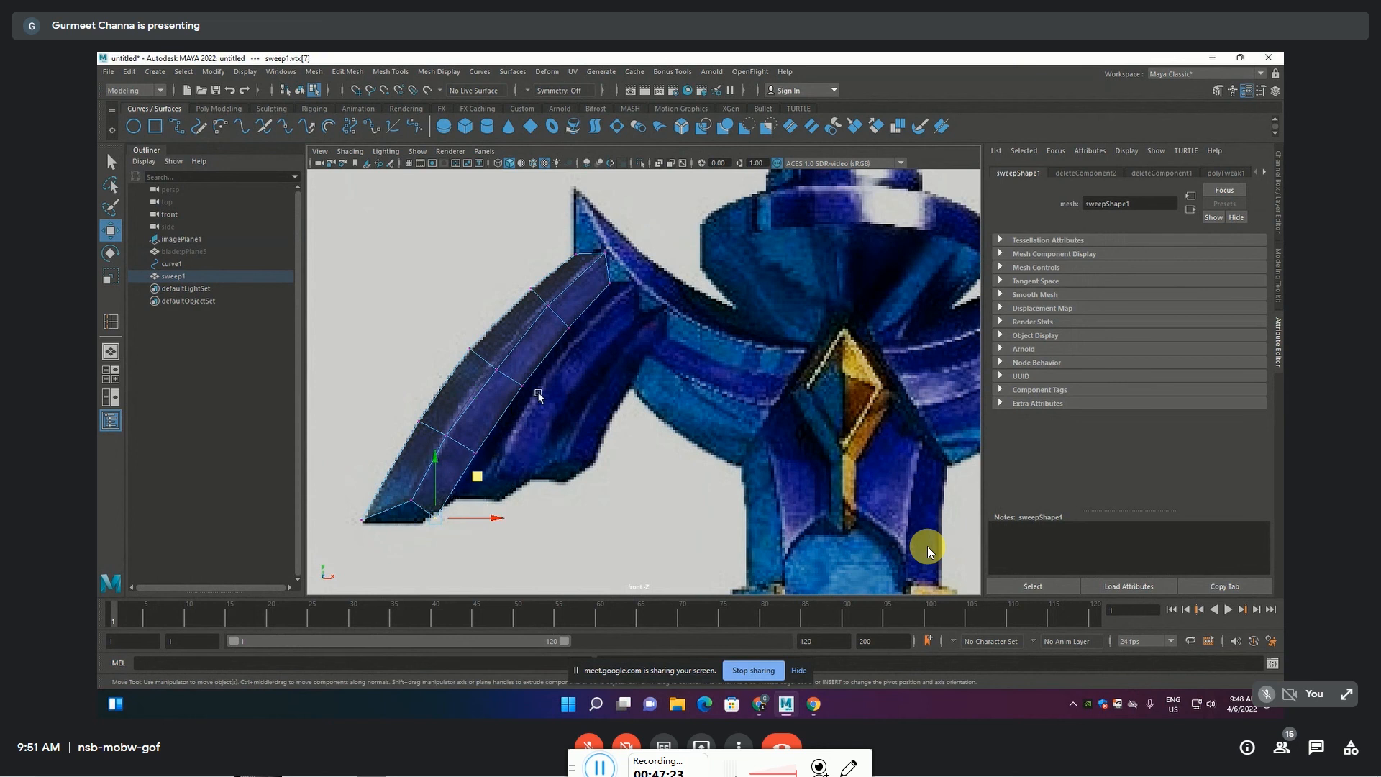
click(523, 396)
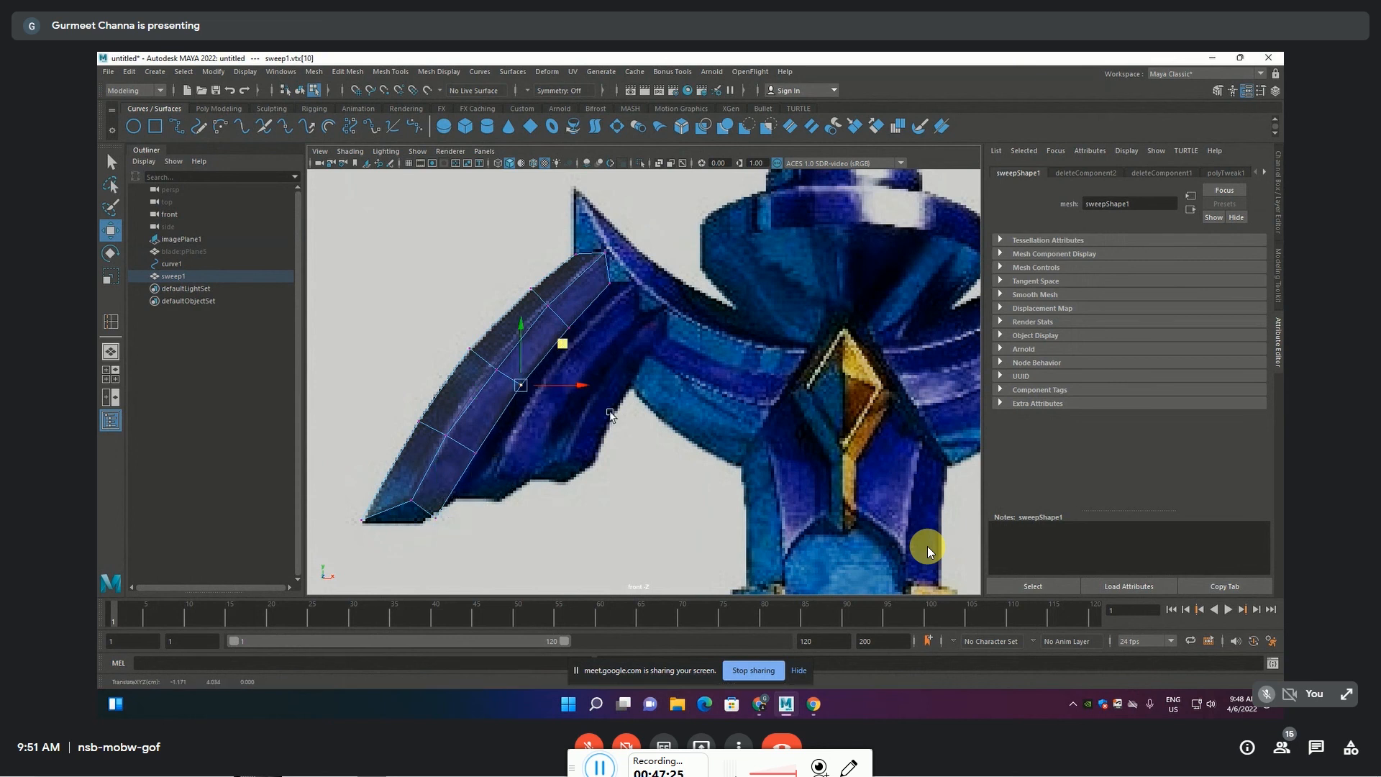
Duplicate the feather mesh as an object and move the copy inward over the wing's second feather
key(space)
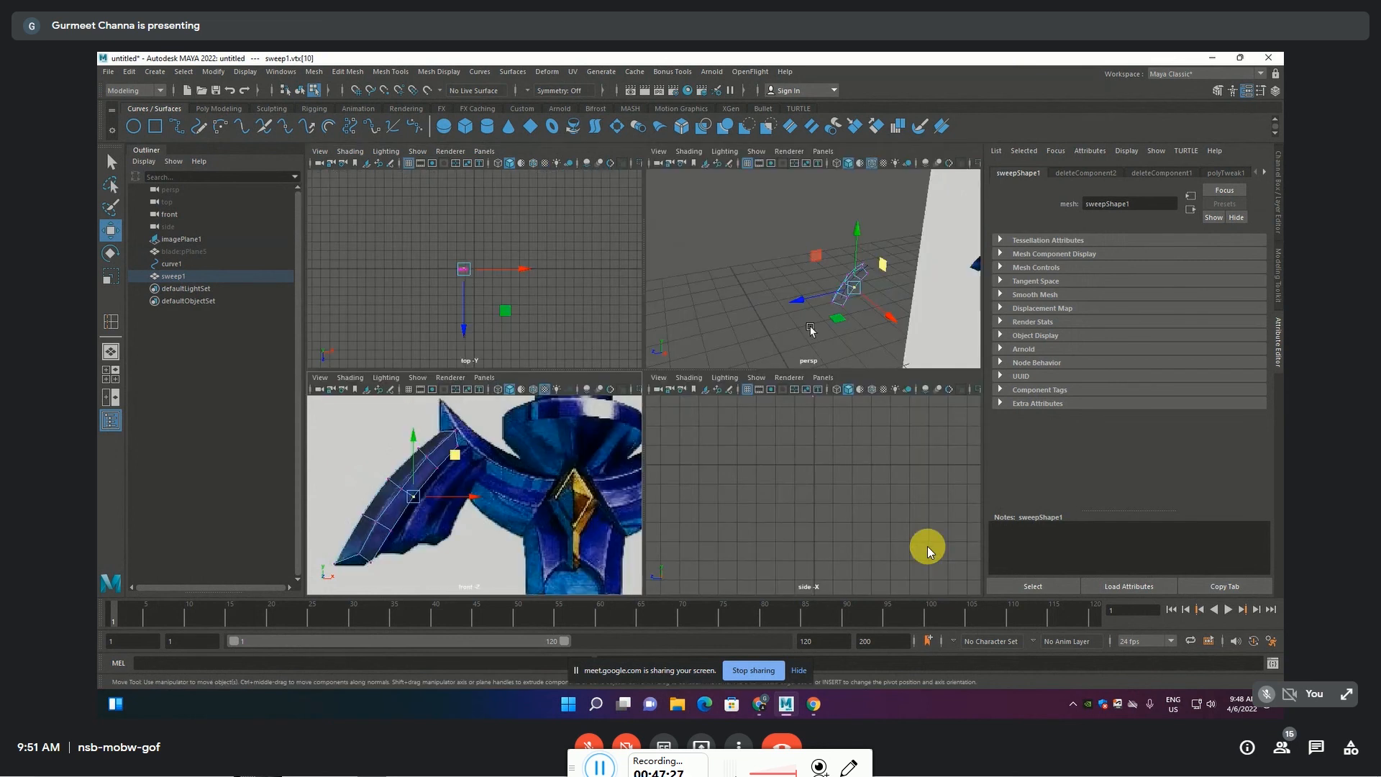
key(space)
mouse_move(663, 400)
alt+mouse_down()
mouse_move(723, 394)
mouse_move(666, 422)
alt+mouse_up()
key(space)
key(space)
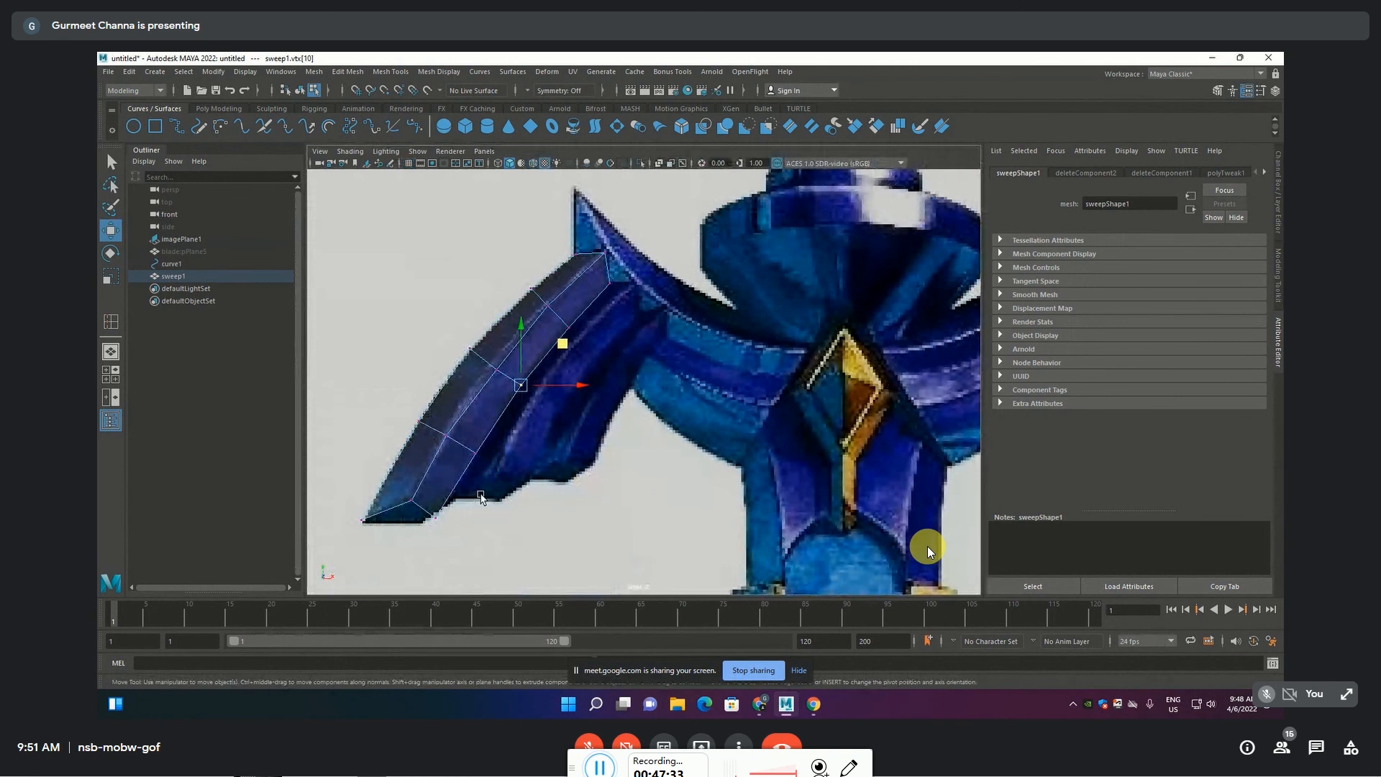
key(F8)
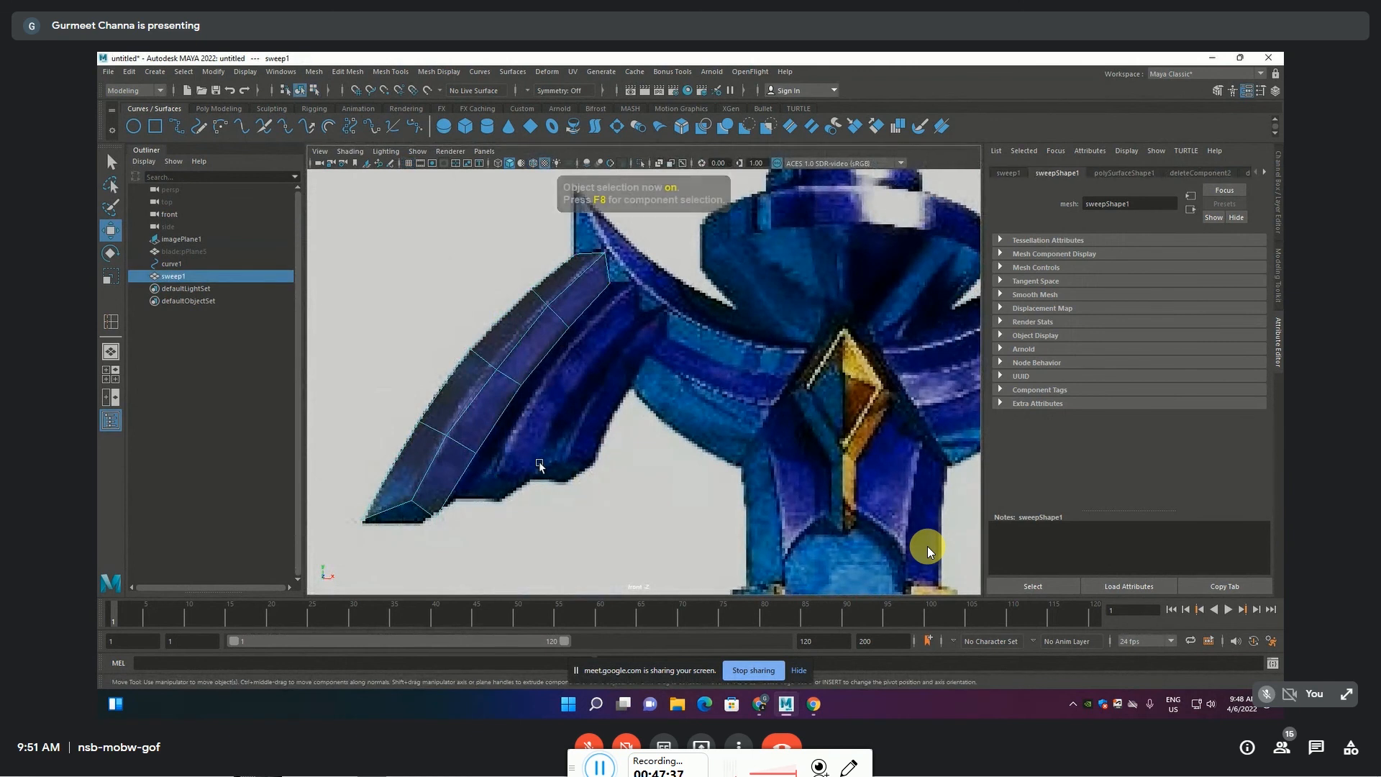
key(d)
drag(539, 465, 541, 497)
drag(519, 400, 594, 412)
Show wireframes on the shaded meshes and lower the transparency of the feathers' shared lambert1 material
click(534, 164)
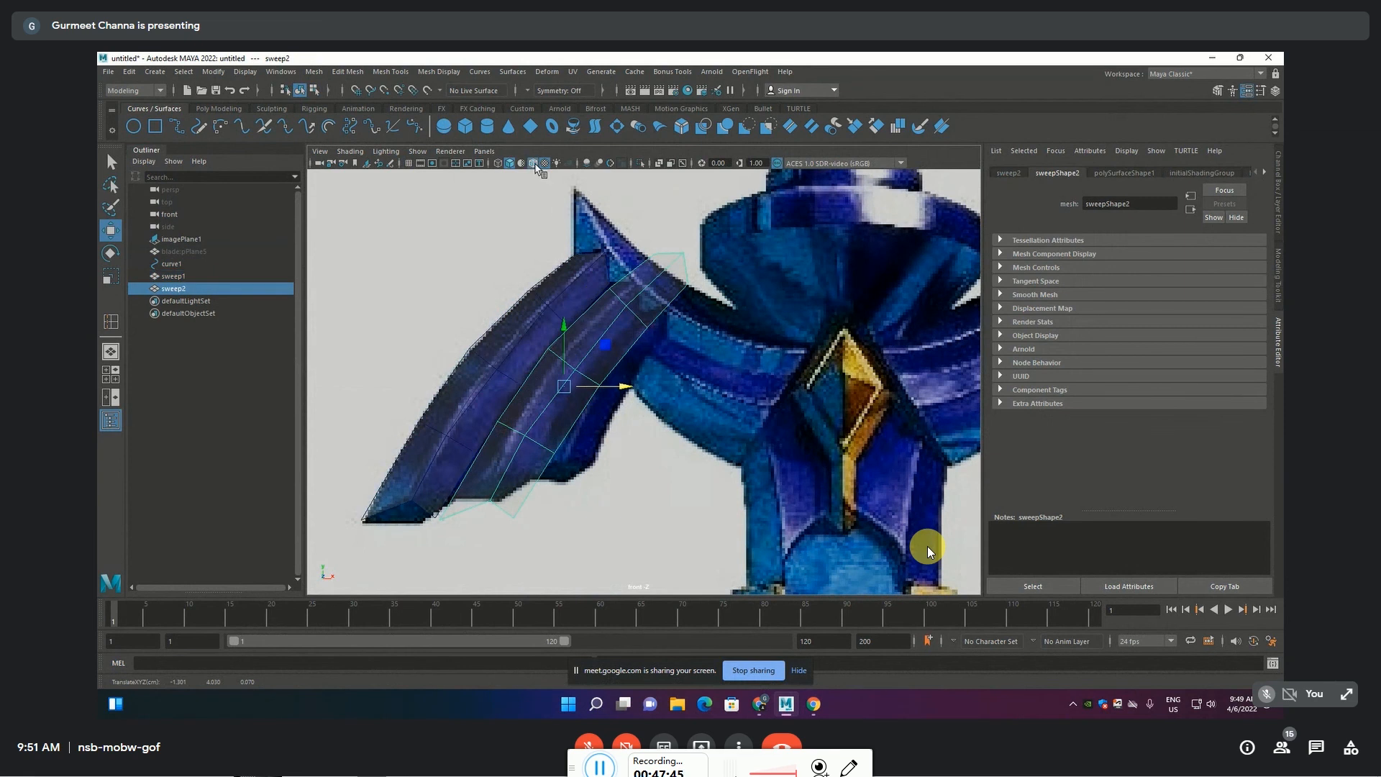
shift+click(508, 392)
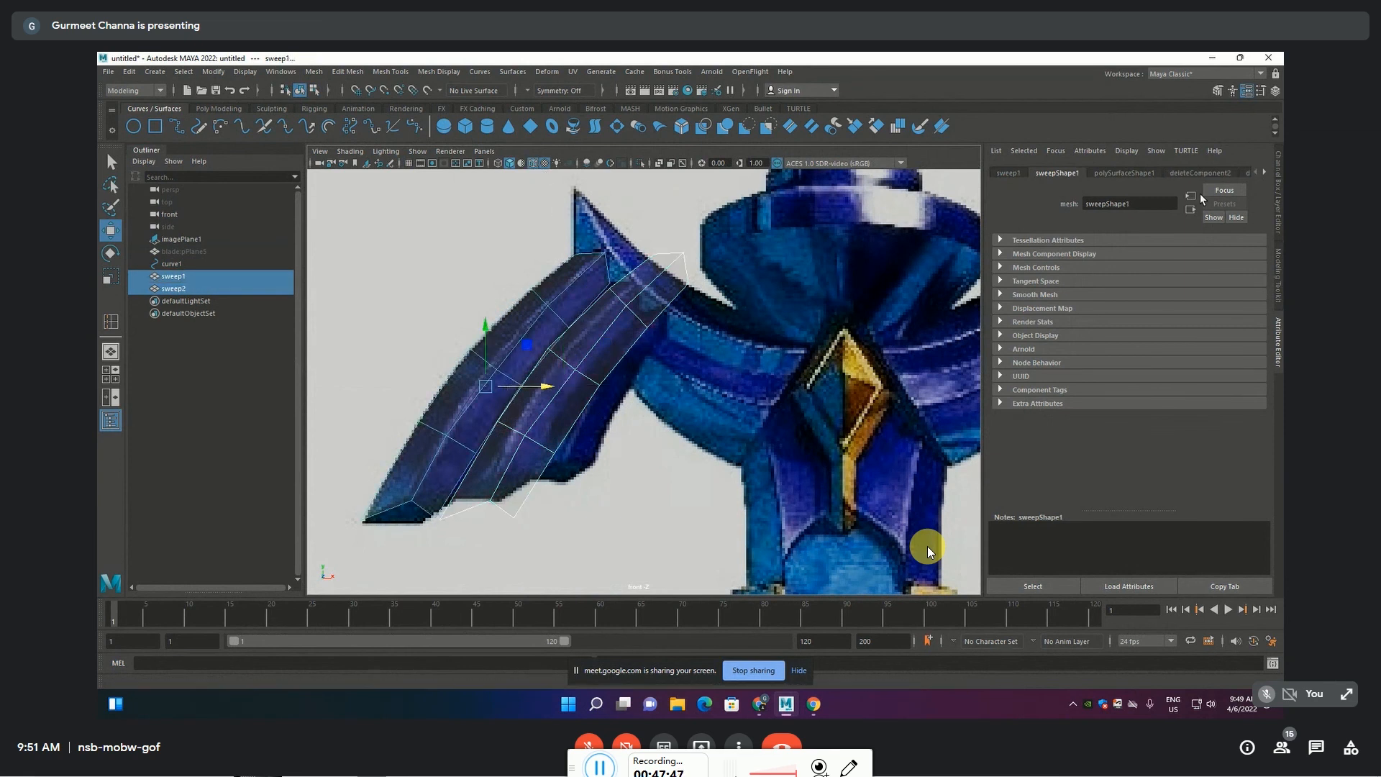
right_drag(565, 346, 566, 642)
drag(1198, 329, 1160, 331)
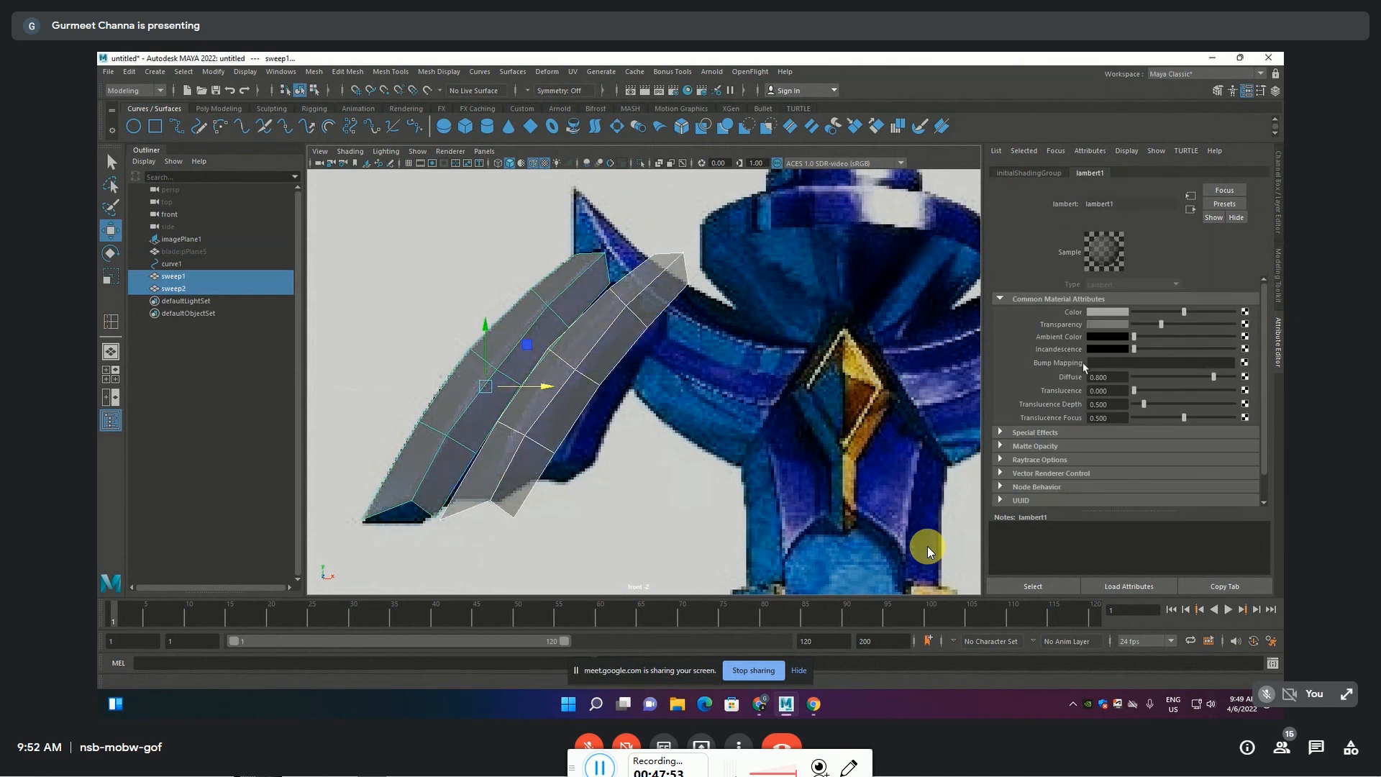
Scale the duplicated feather uniformly to about 0.88 and shift it slightly to fit the second feather
click(589, 374)
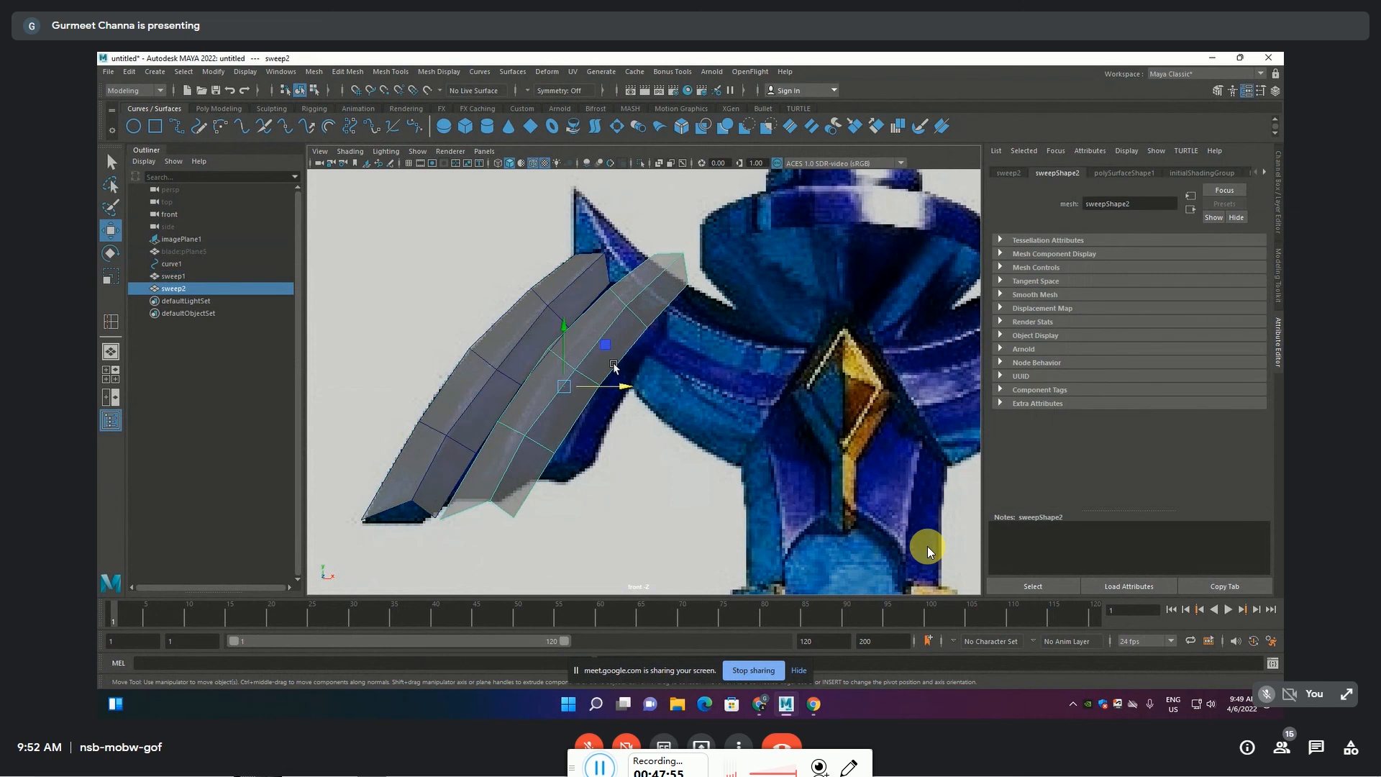
key(r)
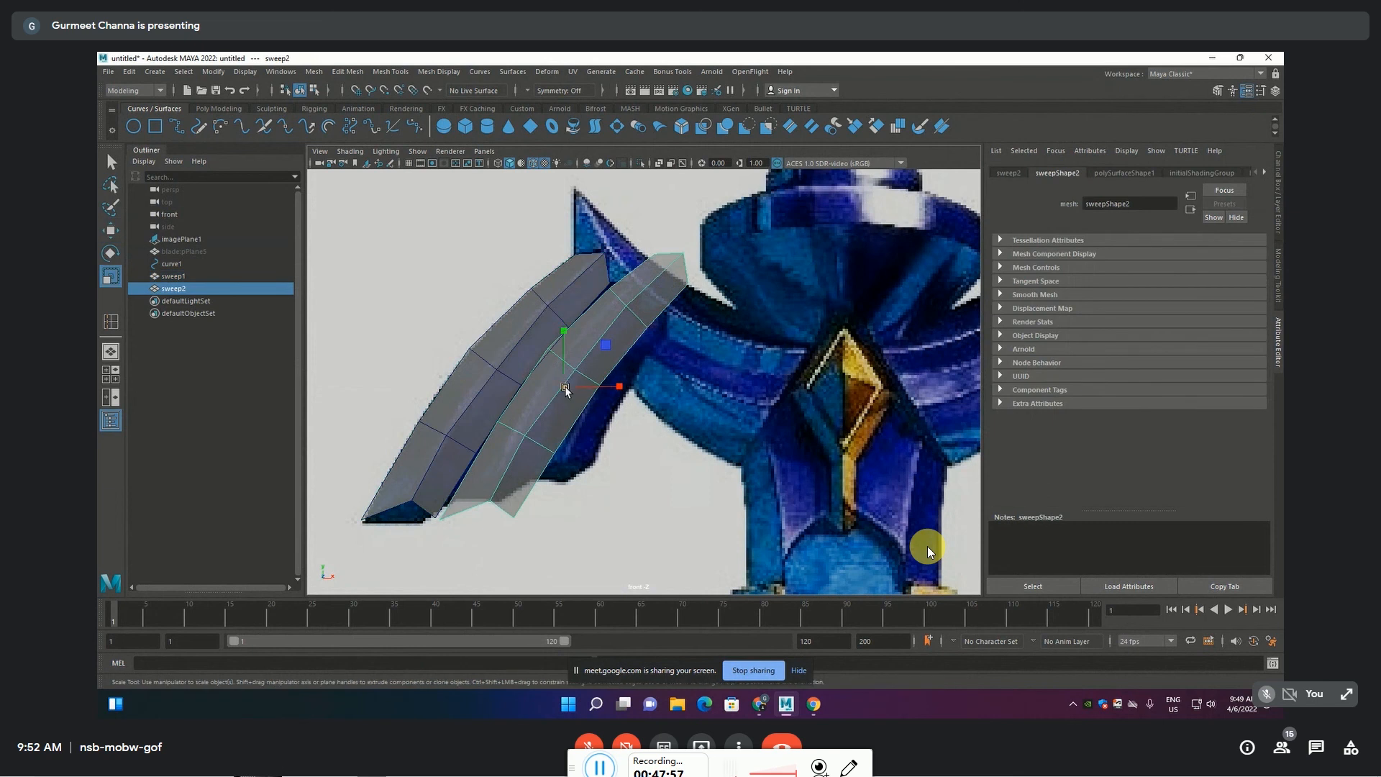
mouse_move(565, 391)
mouse_down()
mouse_move(532, 409)
mouse_move(544, 404)
mouse_up()
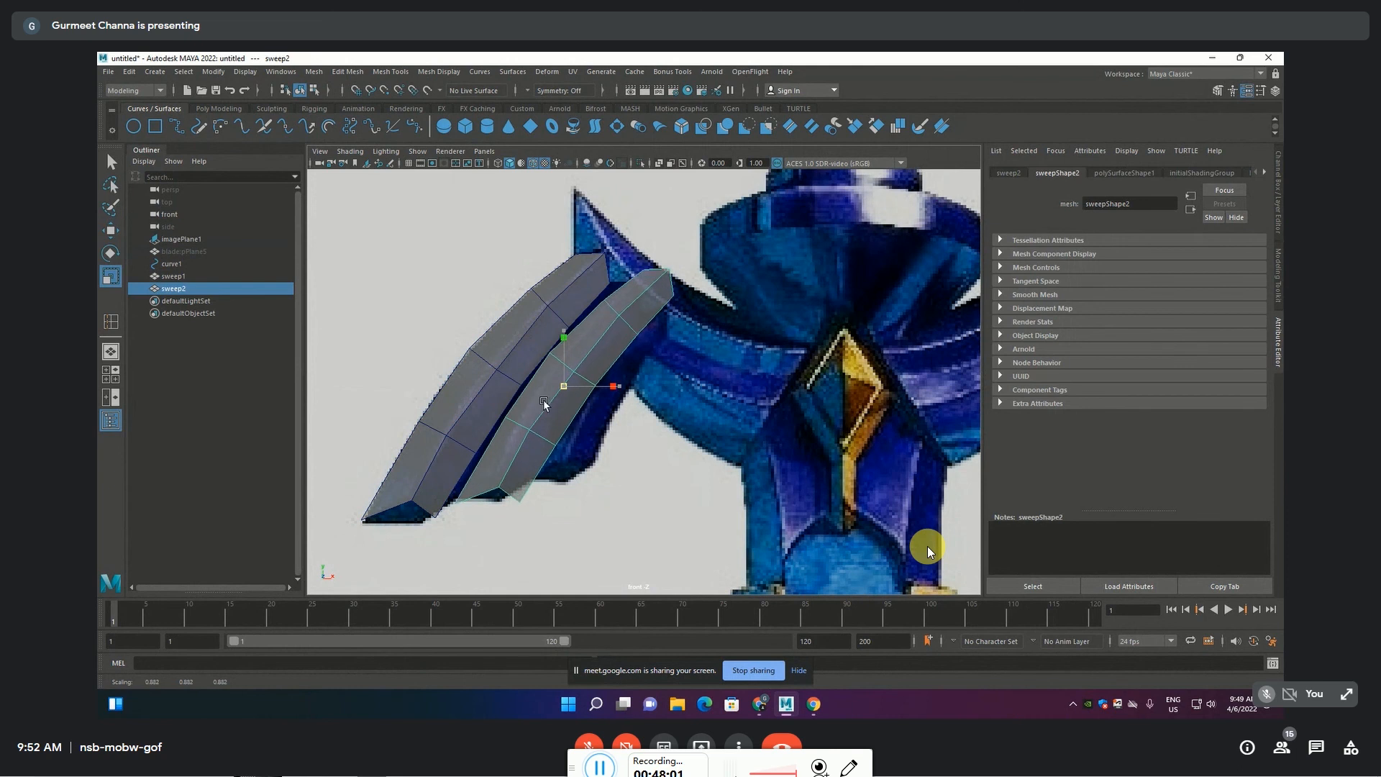
key(w)
drag(605, 352, 601, 351)
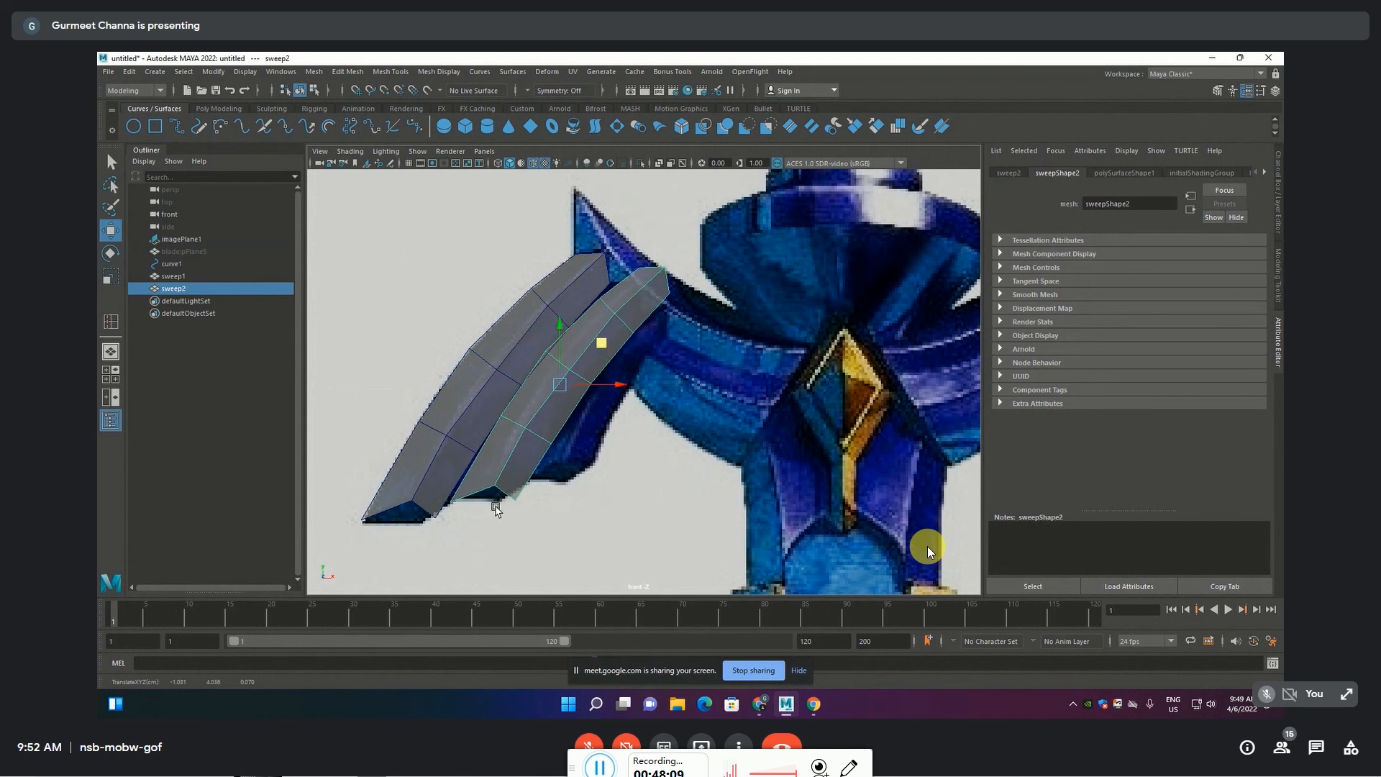
Shift the cross edges along the second feather outward so its curve follows the reference
key(F10)
click(542, 438)
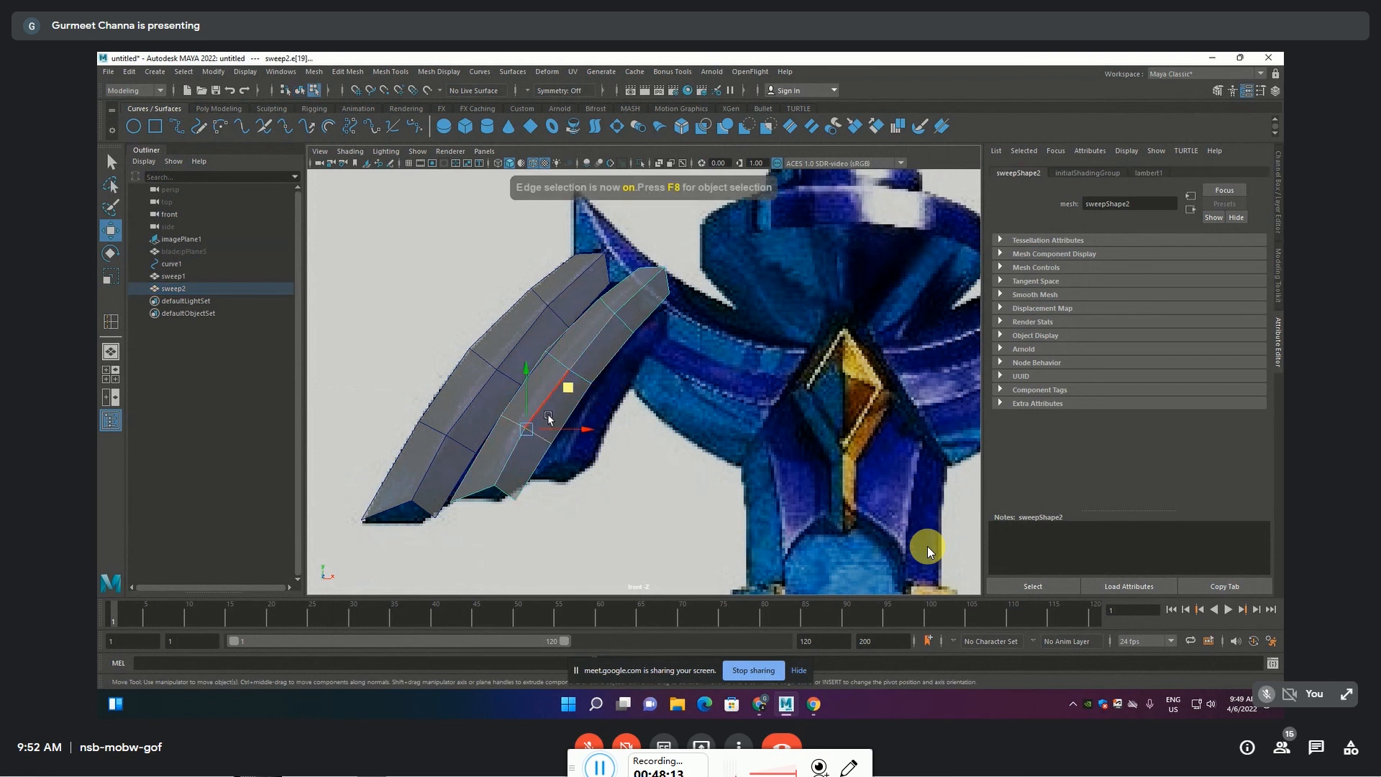
drag(568, 394, 564, 362)
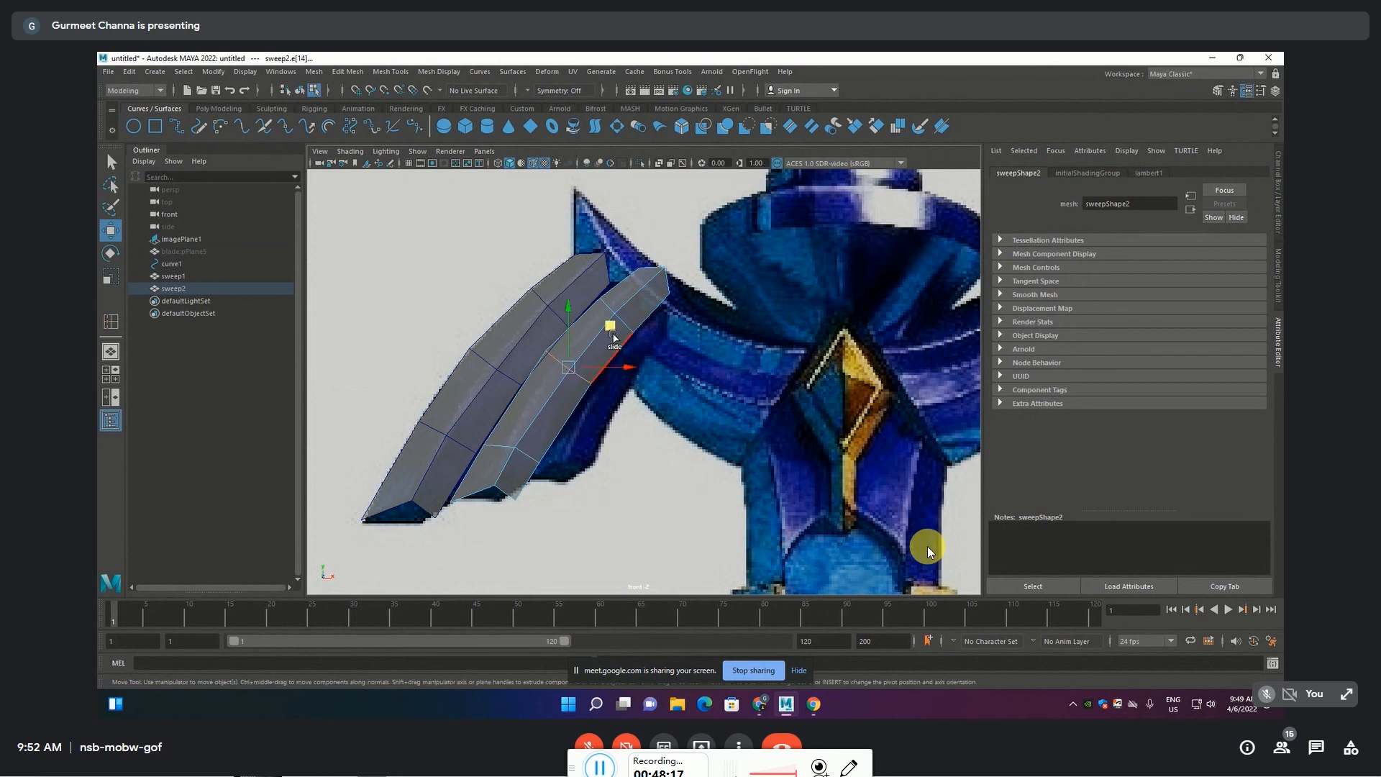
click(606, 332)
double_click(608, 307)
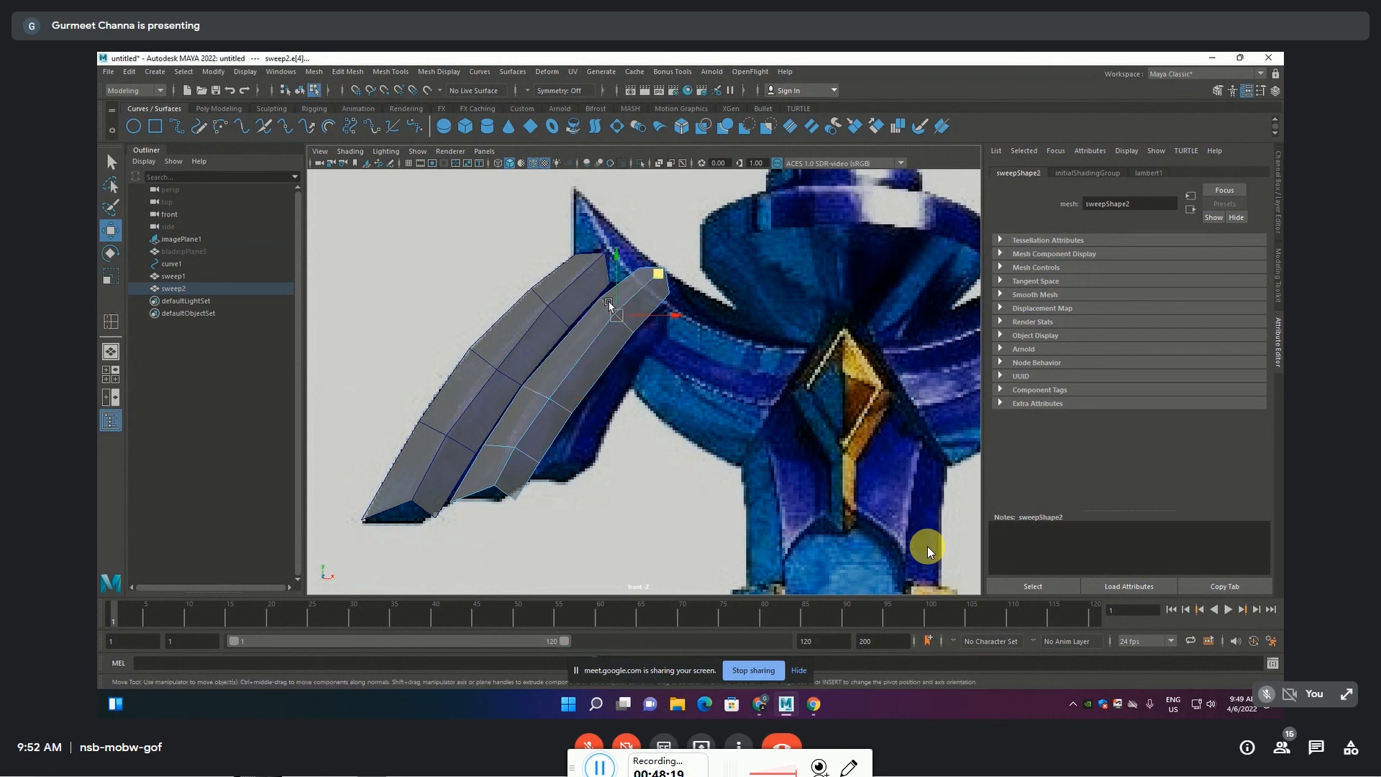
ctrl+shift+drag(655, 276, 631, 304)
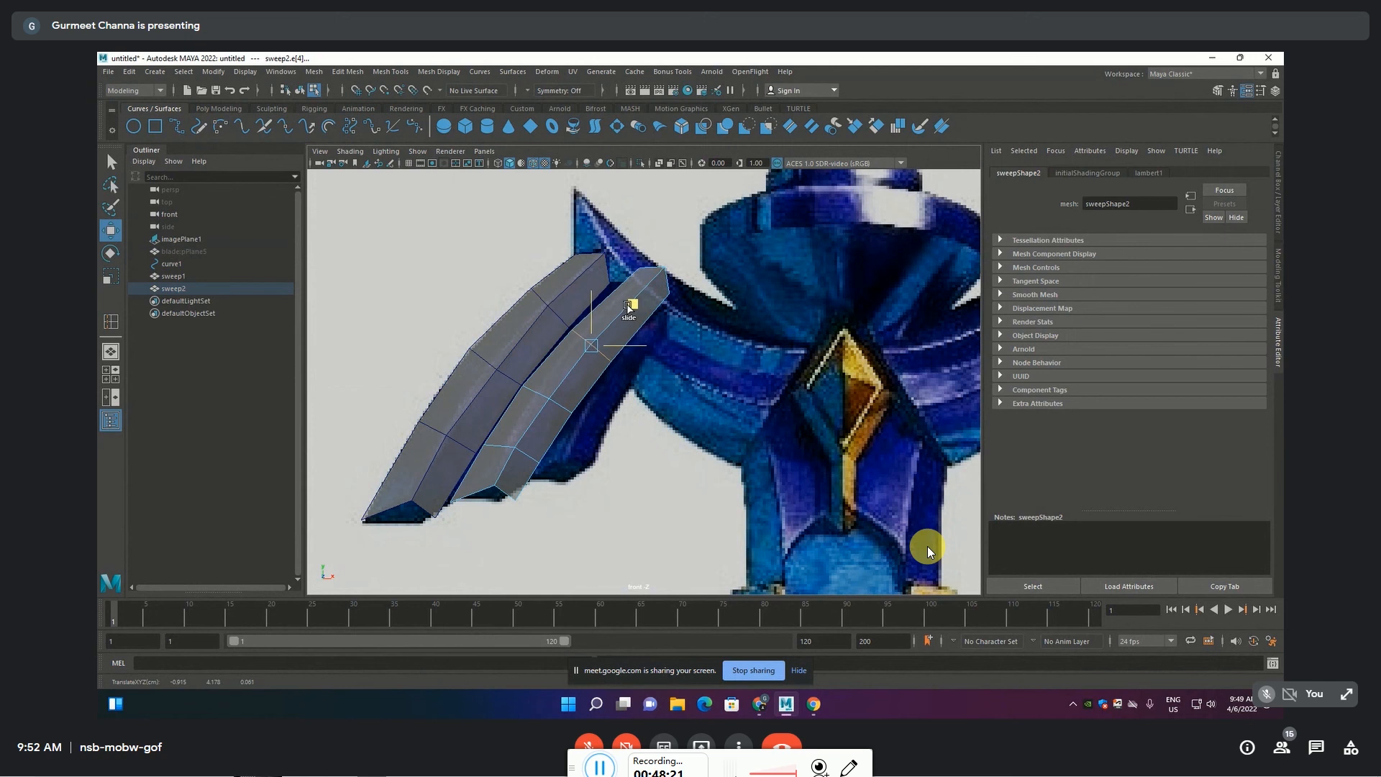
Move the second feather's upper-end and outer-edge vertices to close the gap against the first feather
key(F9)
drag(621, 253, 699, 319)
drag(695, 242, 674, 255)
click(579, 339)
drag(612, 297, 609, 296)
click(492, 438)
drag(524, 400, 517, 410)
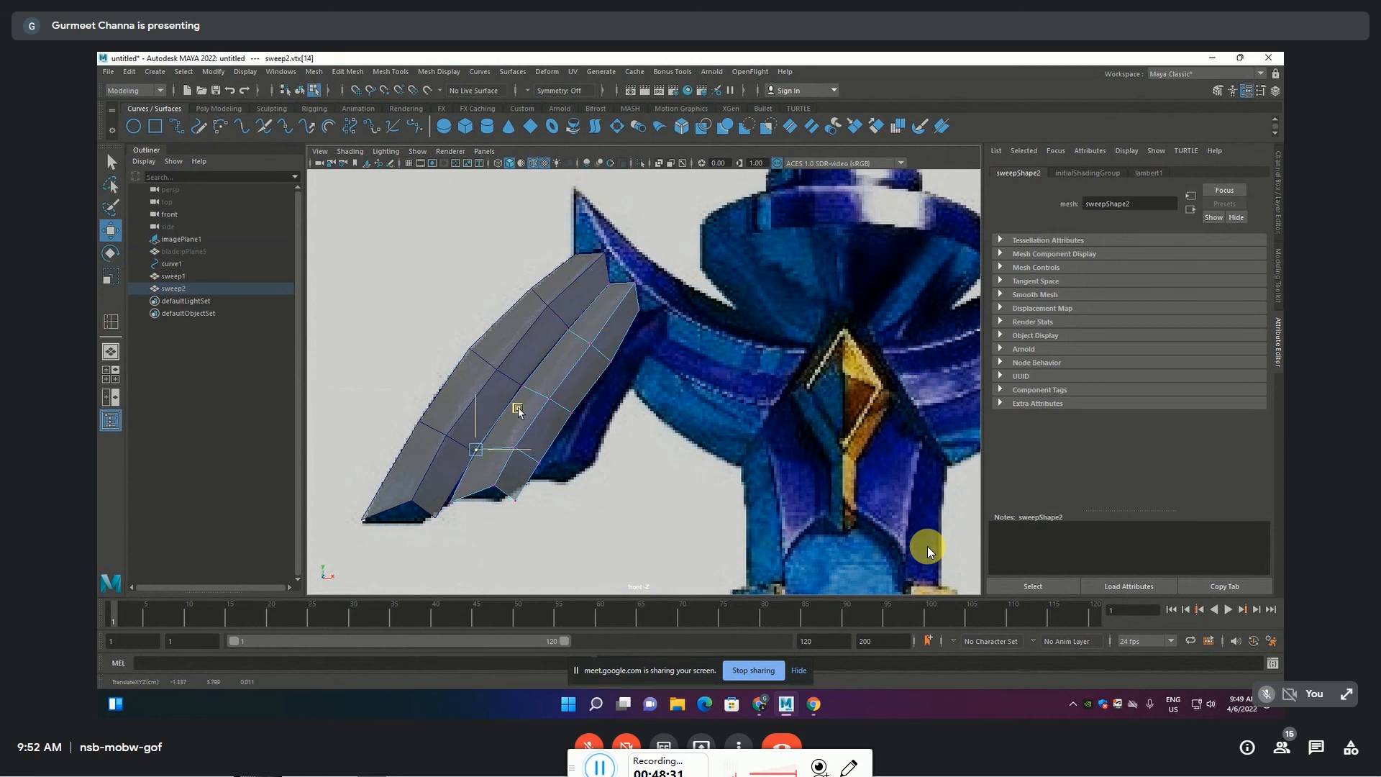
Adjust the second feather's lower-end, inner-edge and mid outer-edge vertices to match the reference feather
click(538, 487)
drag(492, 512, 440, 513)
drag(490, 465, 505, 510)
drag(554, 465, 555, 464)
drag(630, 349, 603, 374)
drag(655, 328, 646, 322)
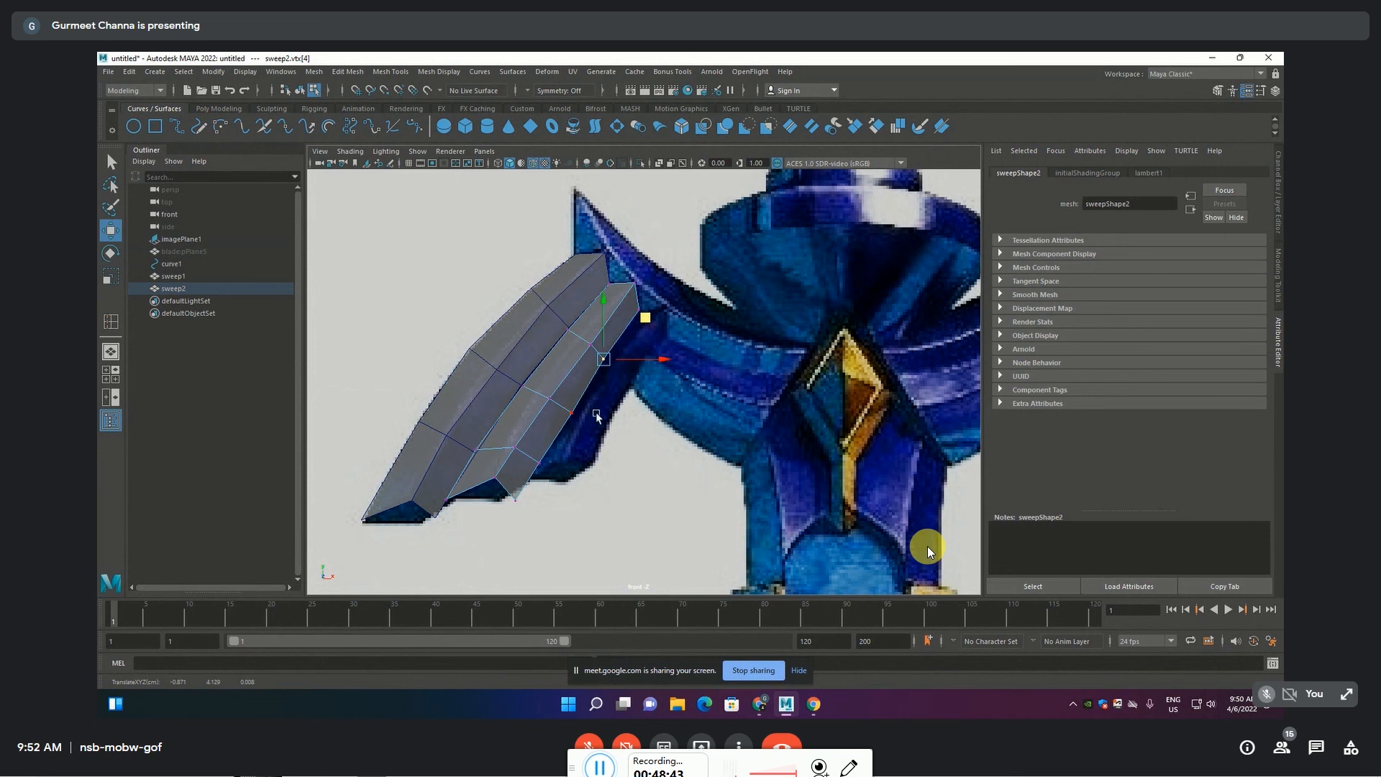
scroll(625, 460, up, 1)
scroll(625, 459, up, 1)
click(493, 383)
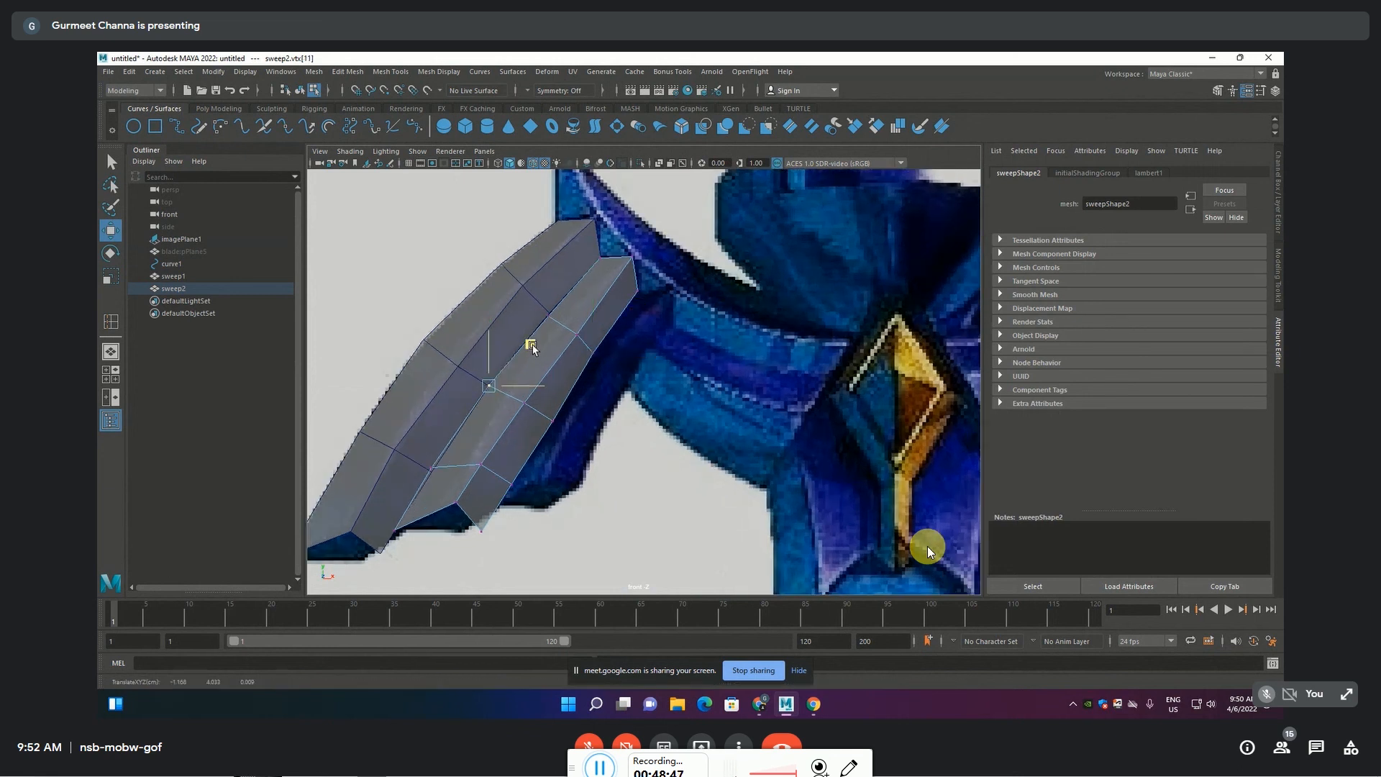
Duplicate the second feather as an object over the third, scale it to about 0.76 and rotate it about 4.5 degrees
alt+middle_drag(629, 406, 603, 390)
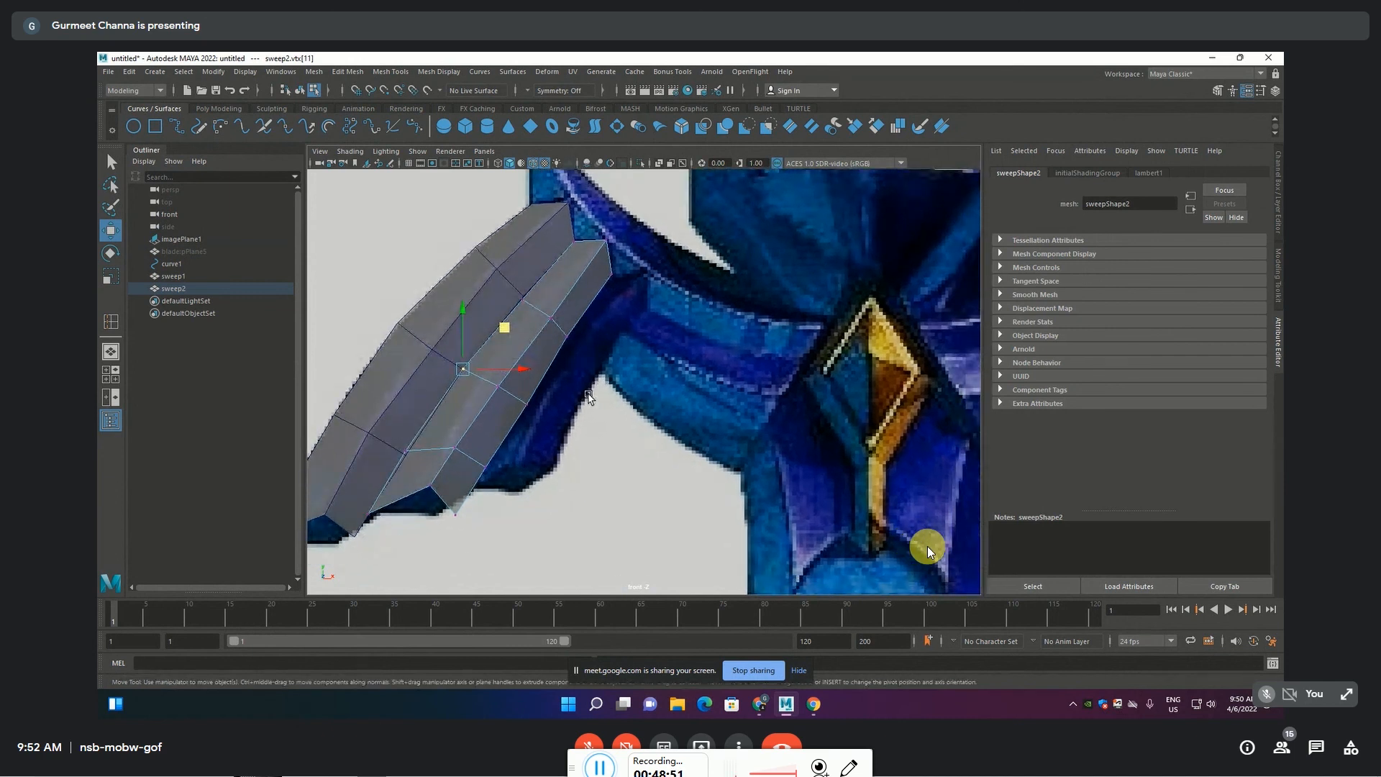
key(F8)
drag(540, 337, 537, 421)
key(ctrl+d)
key(r)
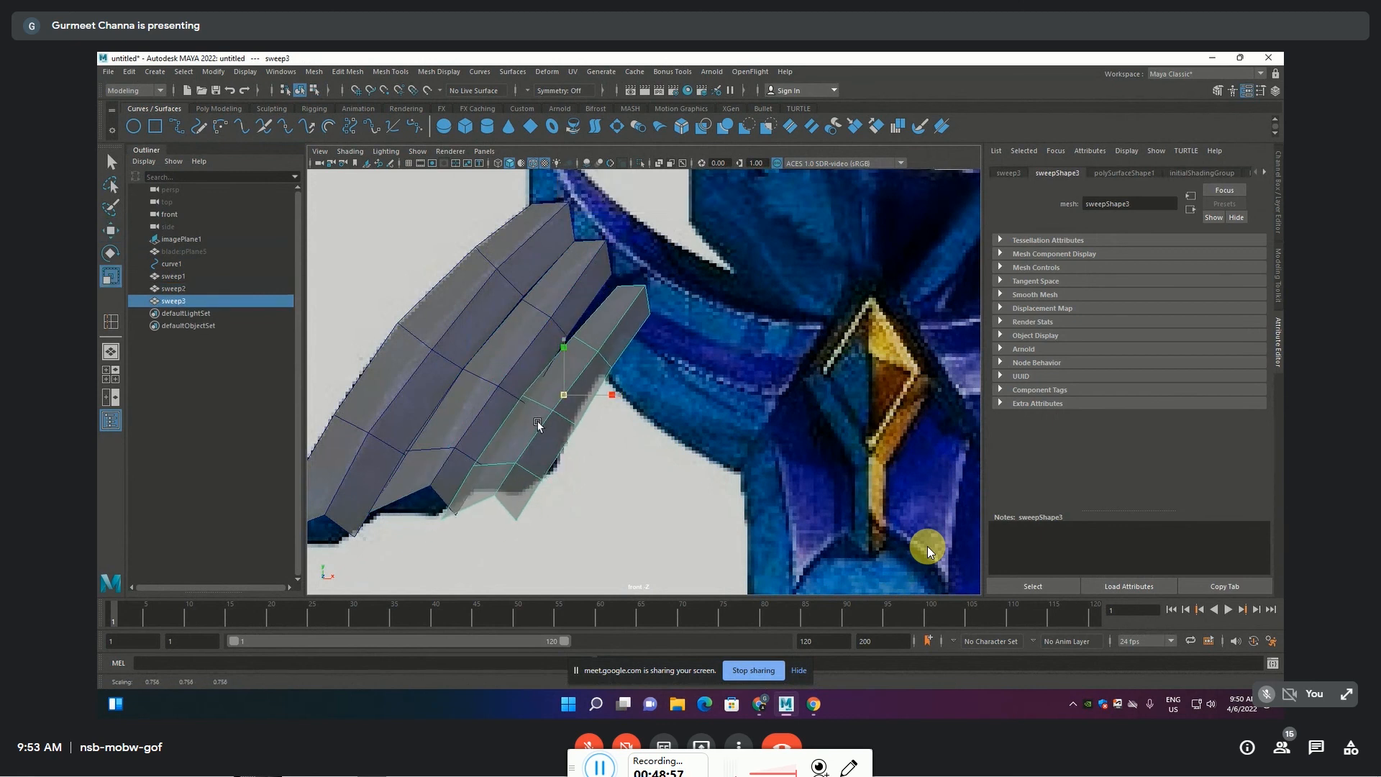
key(w)
middle_drag(605, 356, 612, 350)
key(e)
drag(620, 364, 620, 367)
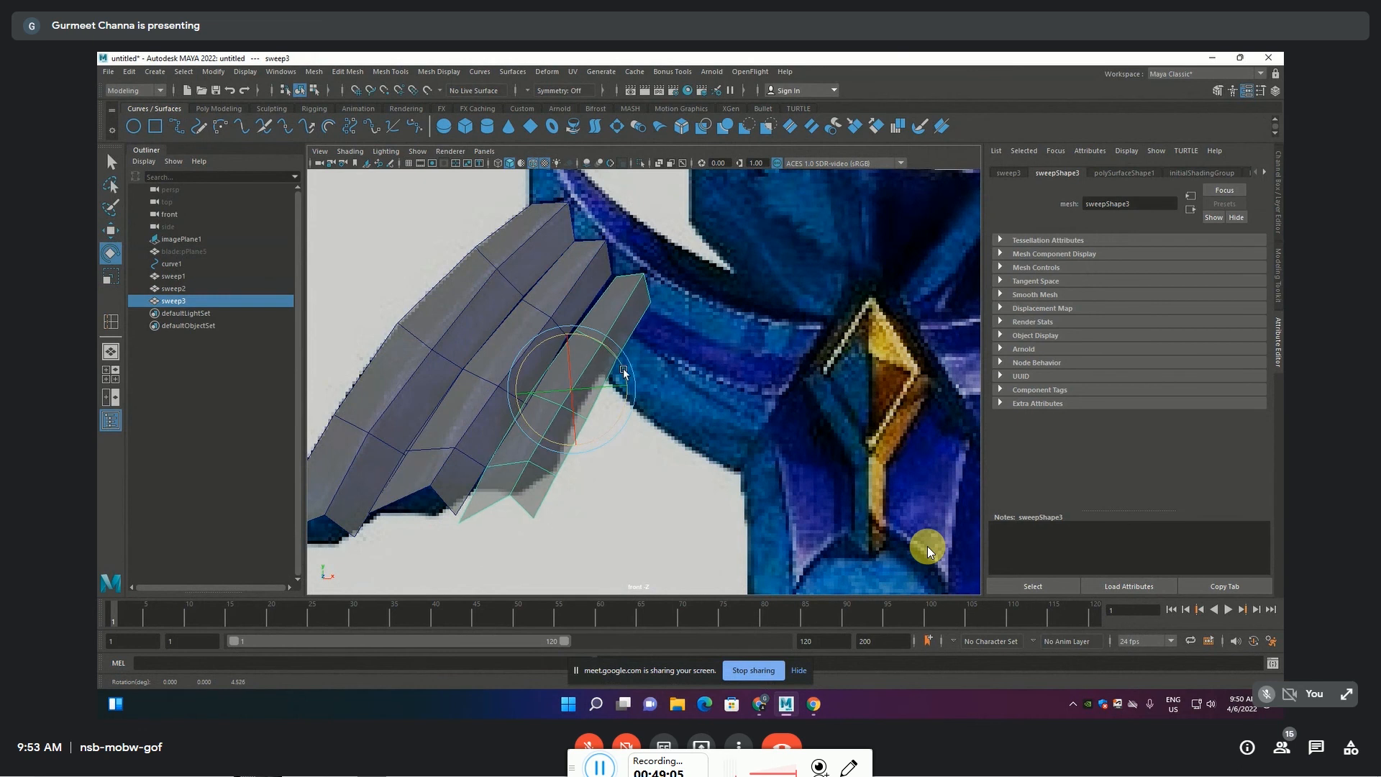
Move the third feather's upper-end and outer-edge vertices against the second feather's inner edge
key(F9)
click(613, 278)
key(w)
drag(657, 236, 654, 233)
click(564, 336)
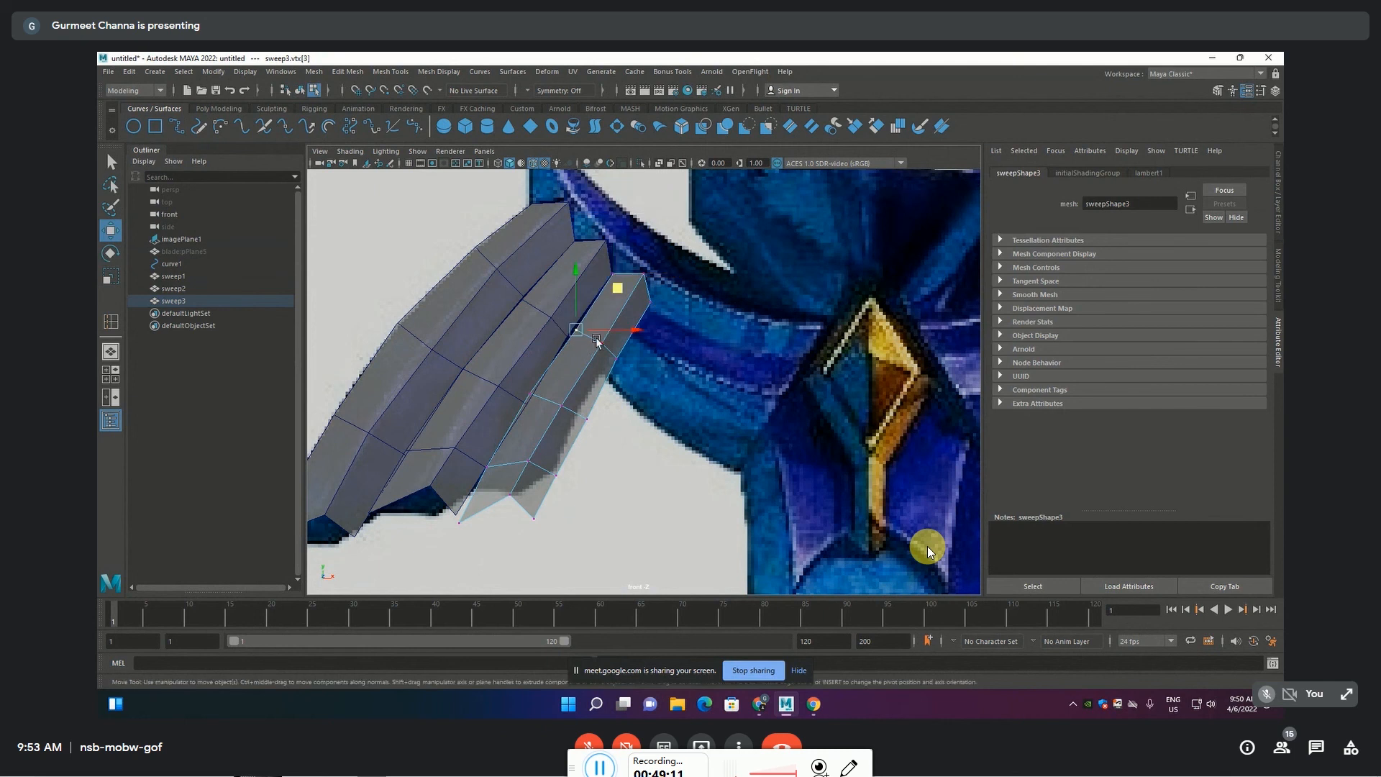
click(527, 400)
click(489, 468)
Reposition the third feather's outer tip vertices and raise the last cross row toward the reference's lower end
click(475, 538)
click(509, 476)
click(474, 513)
drag(504, 488, 509, 456)
click(509, 492)
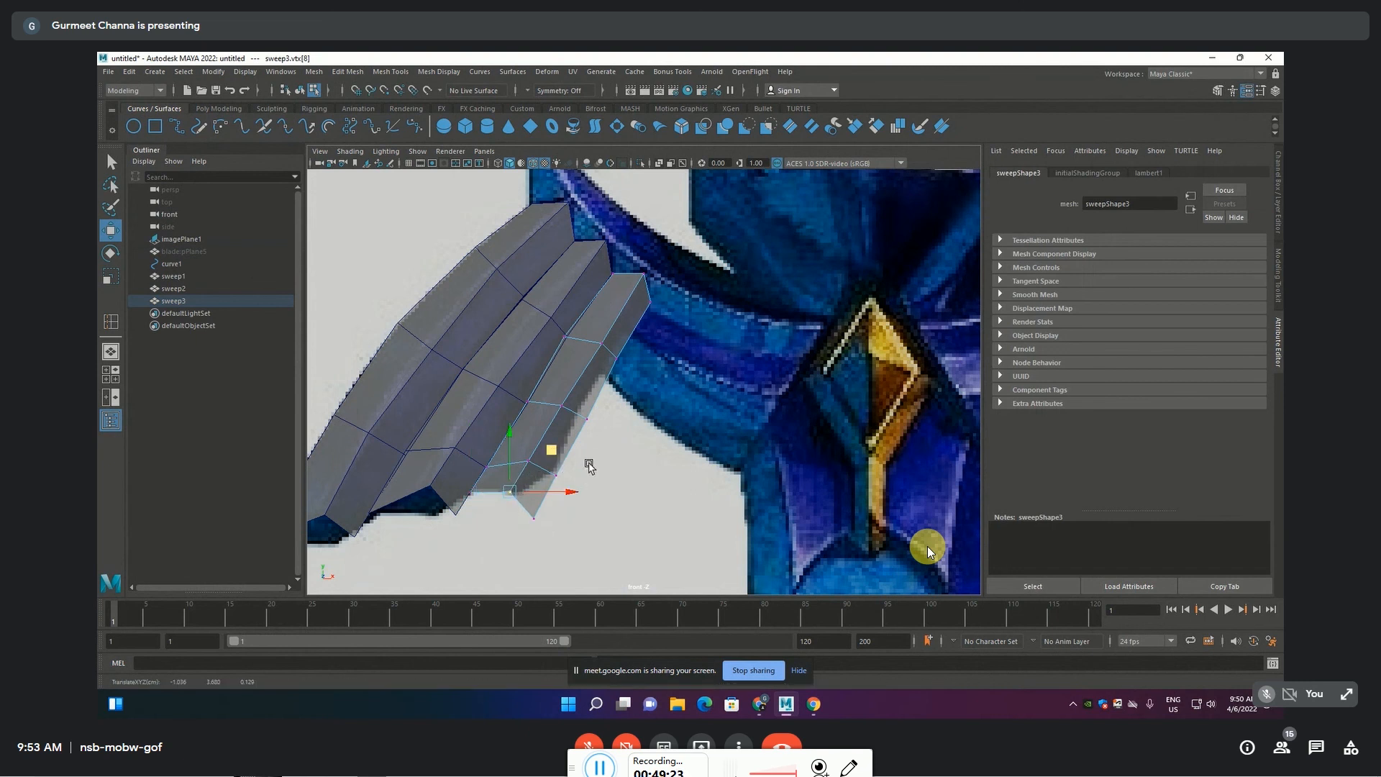
drag(522, 455, 569, 486)
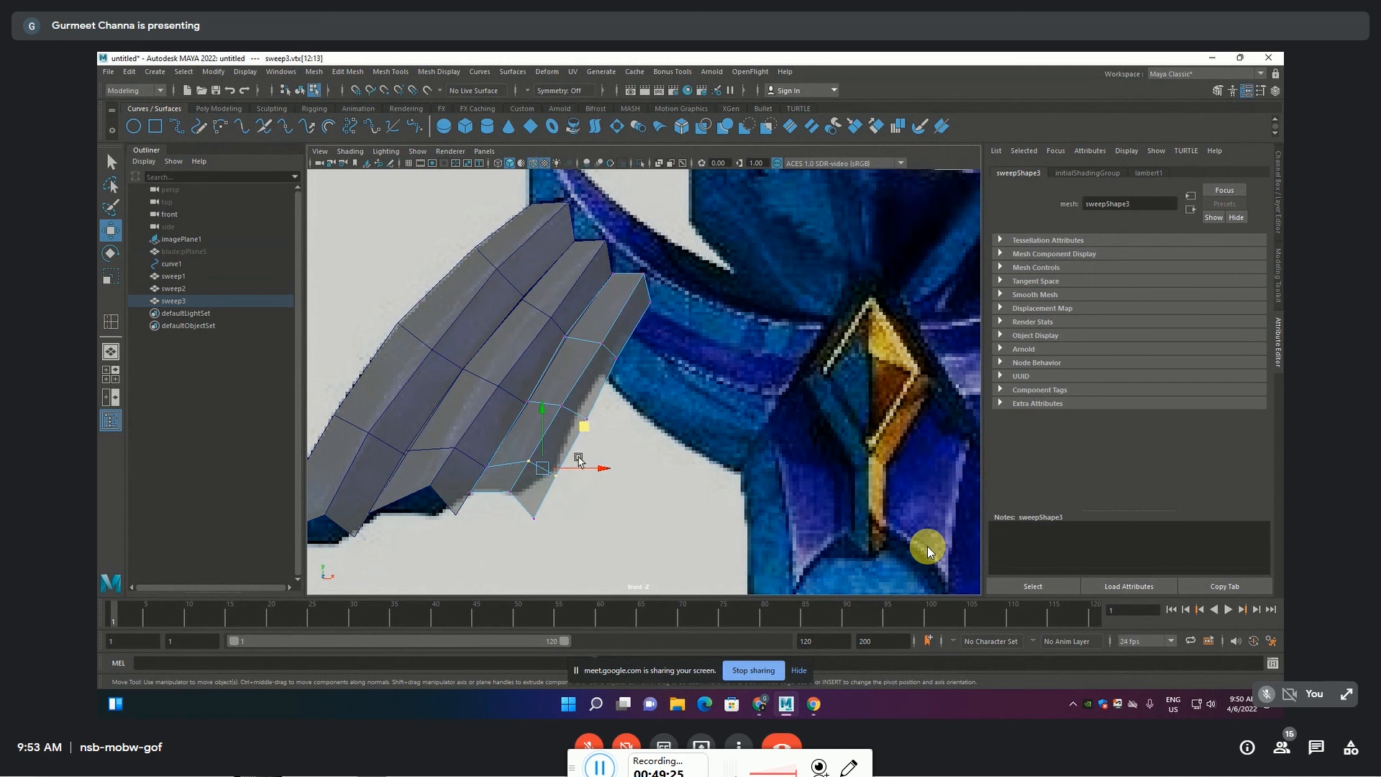
drag(585, 430, 594, 414)
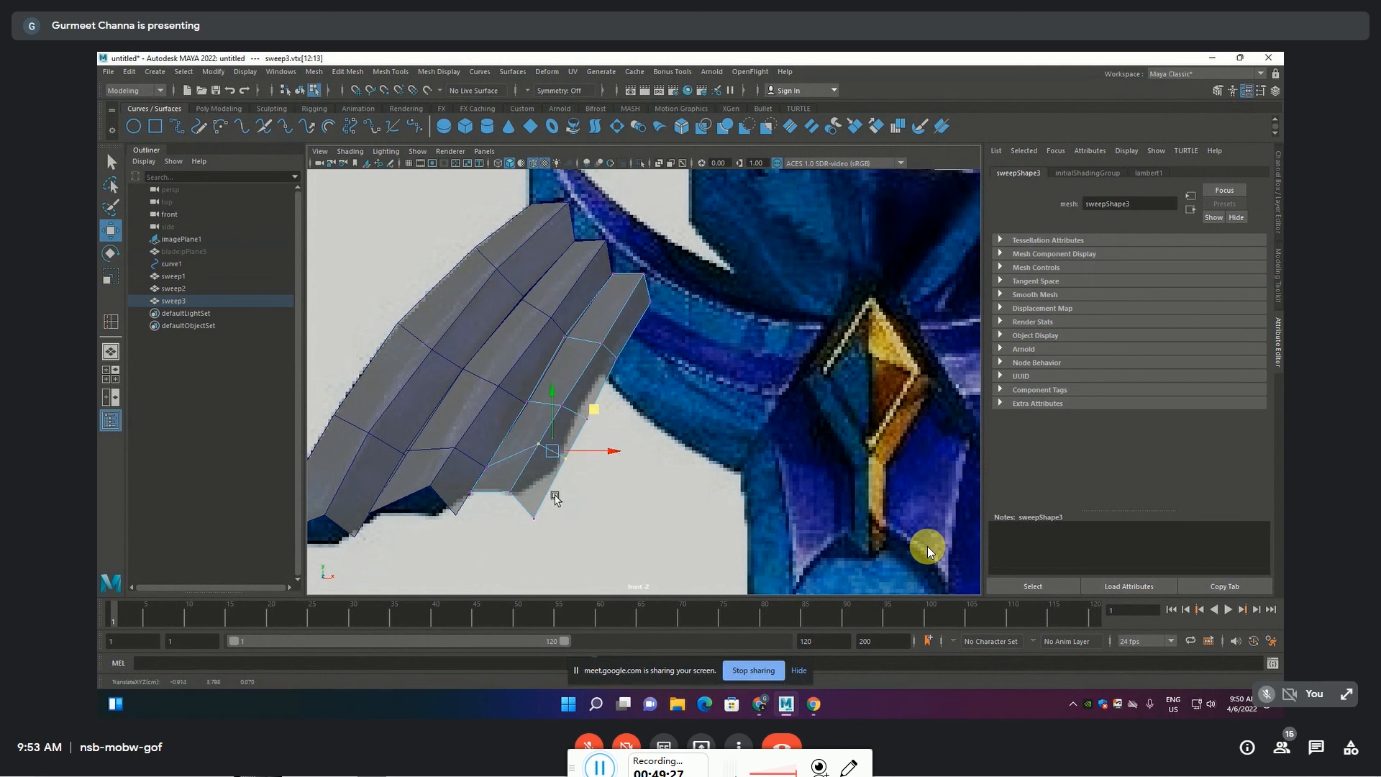
Raise the third feather's lower tip vertices to shorten it to the reference feather's end
click(531, 520)
click(509, 492)
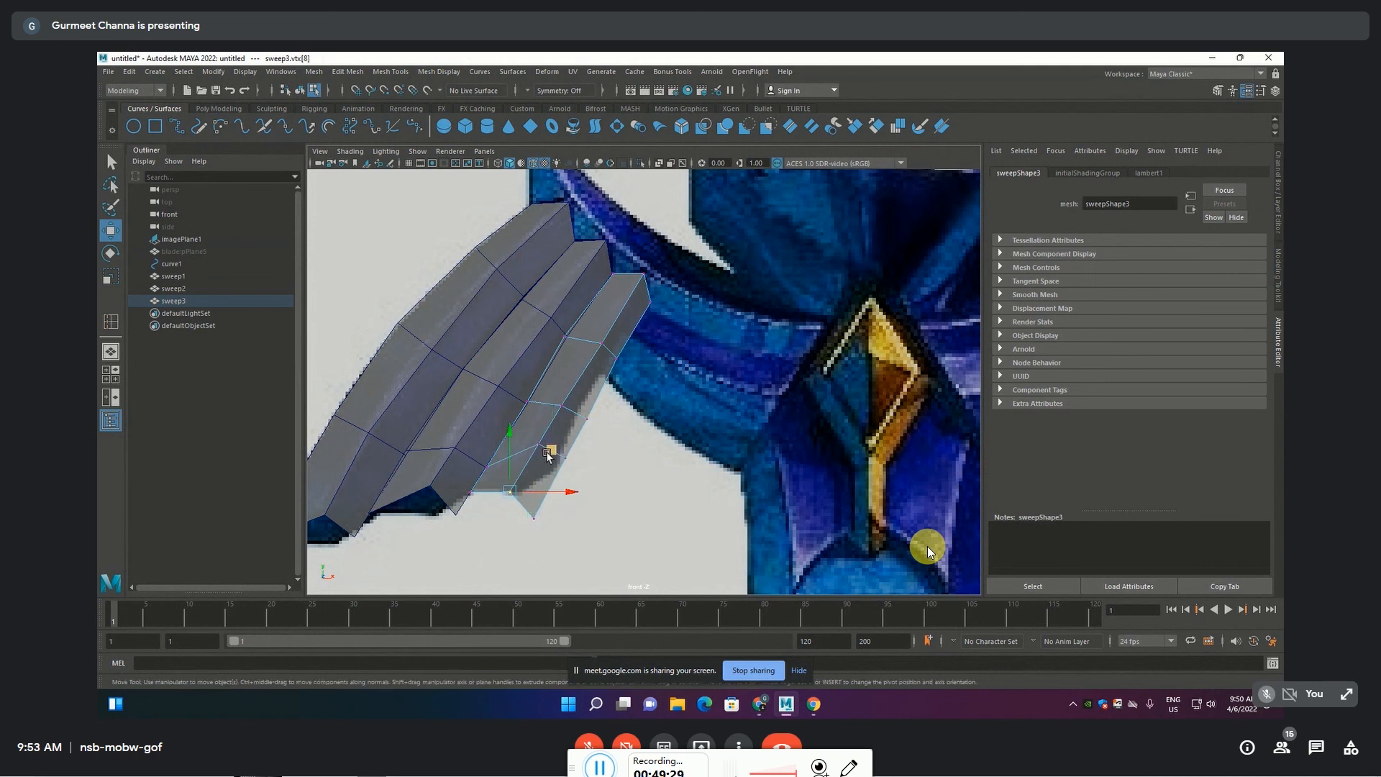
drag(553, 452, 559, 432)
drag(520, 540, 577, 476)
middle_drag(578, 476, 592, 442)
drag(592, 442, 575, 442)
Shift the third feather's middle ridge vertices outward from its upper end down to its tip
click(595, 346)
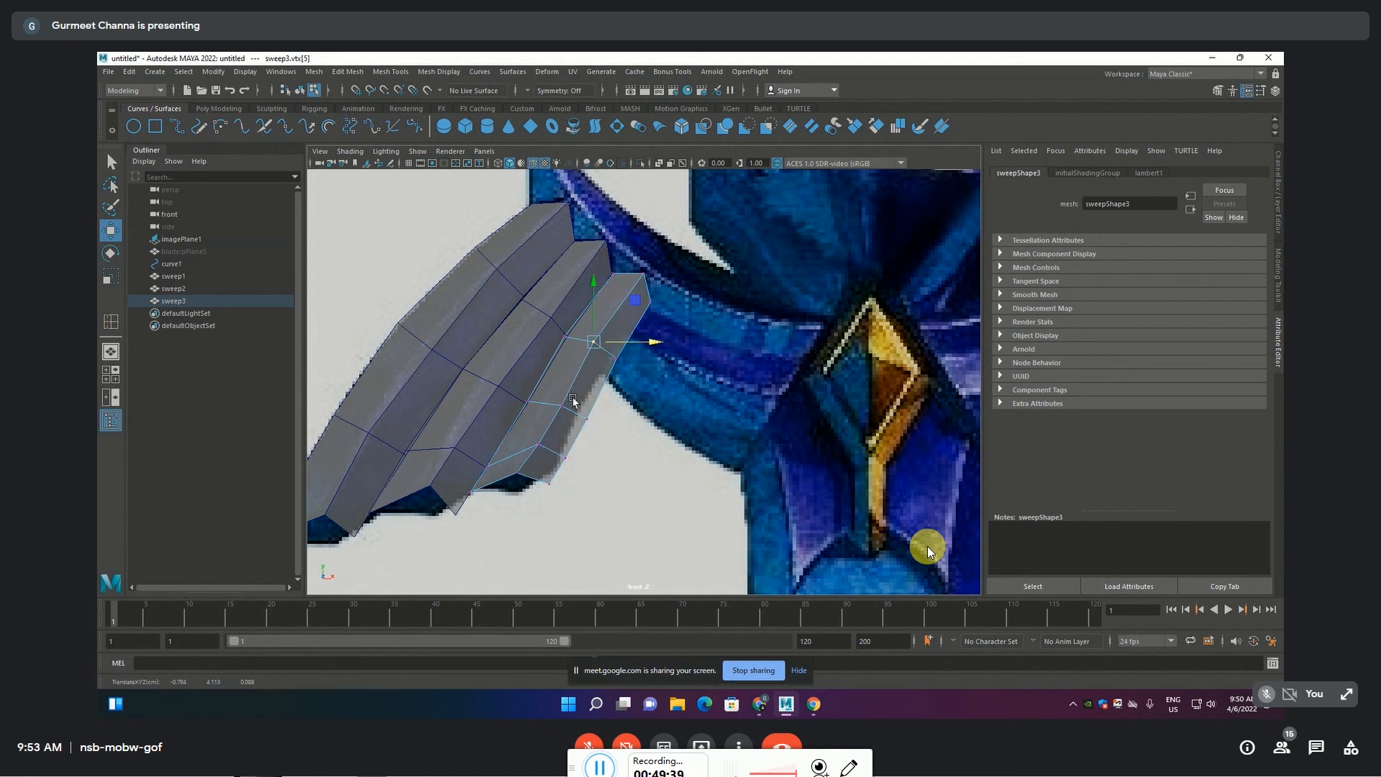
click(540, 443)
drag(540, 444, 523, 451)
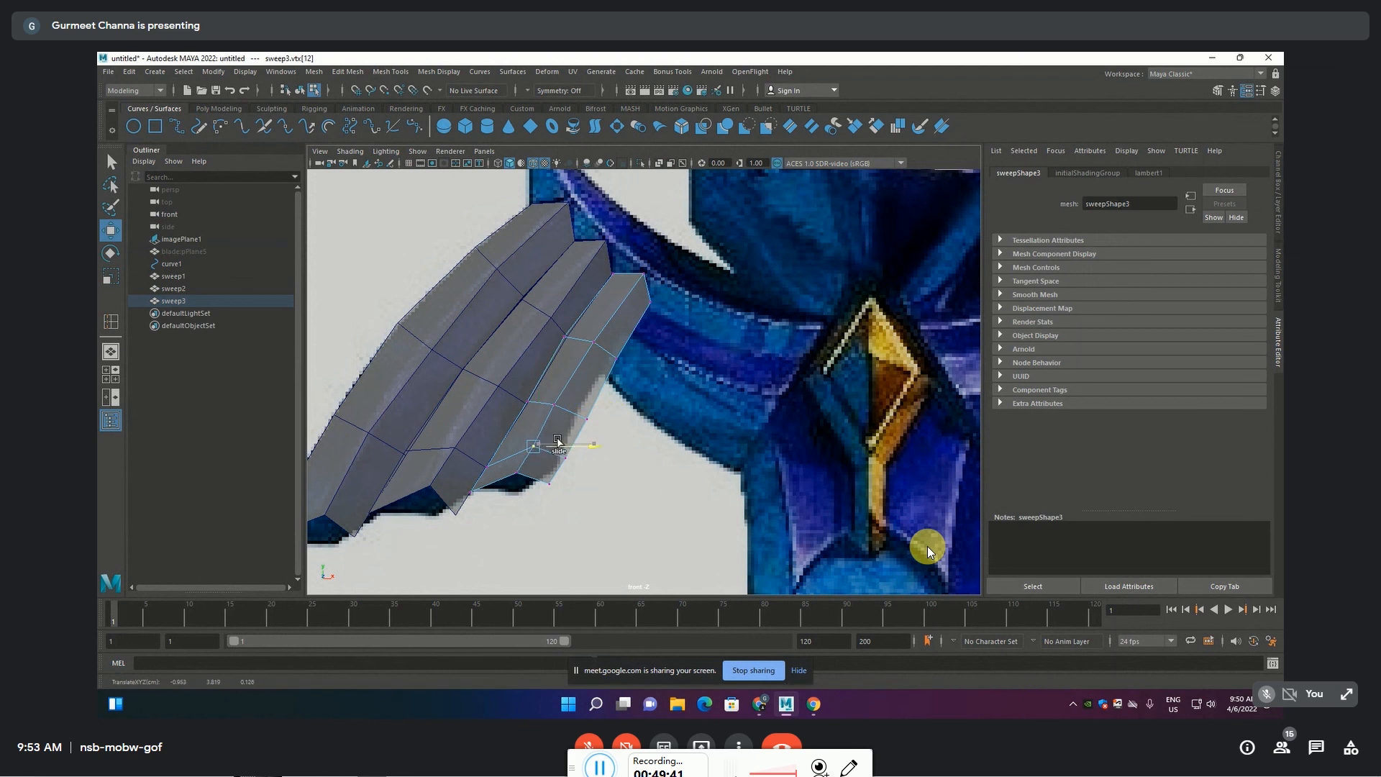
click(536, 475)
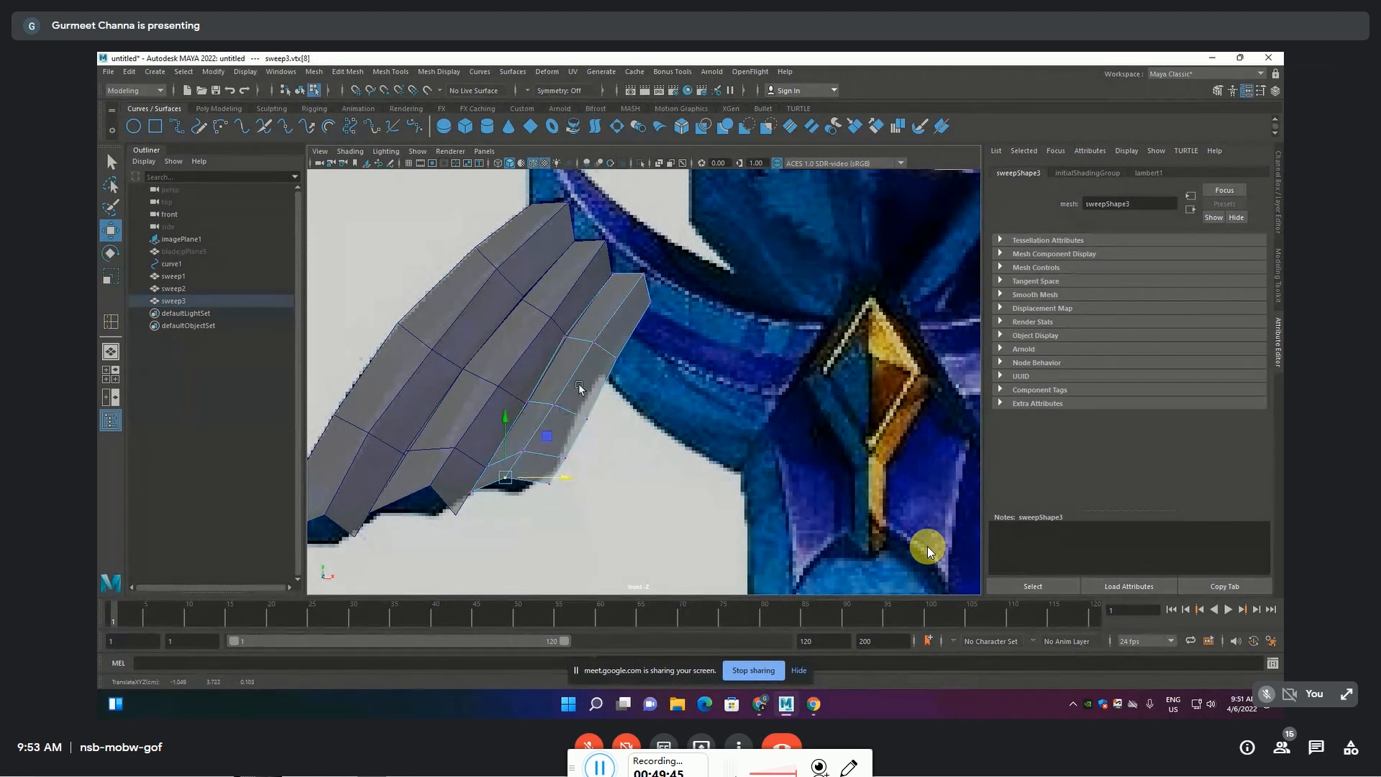
click(590, 341)
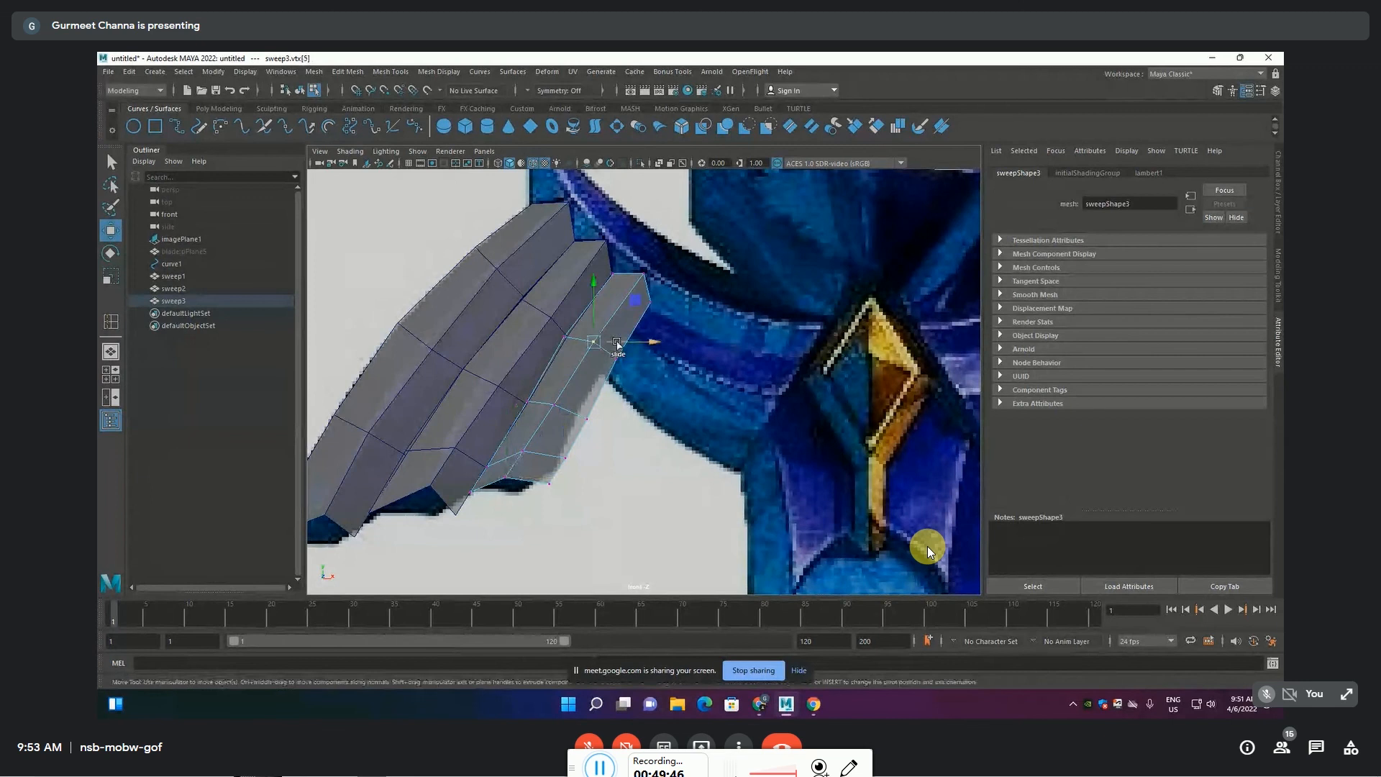
click(630, 274)
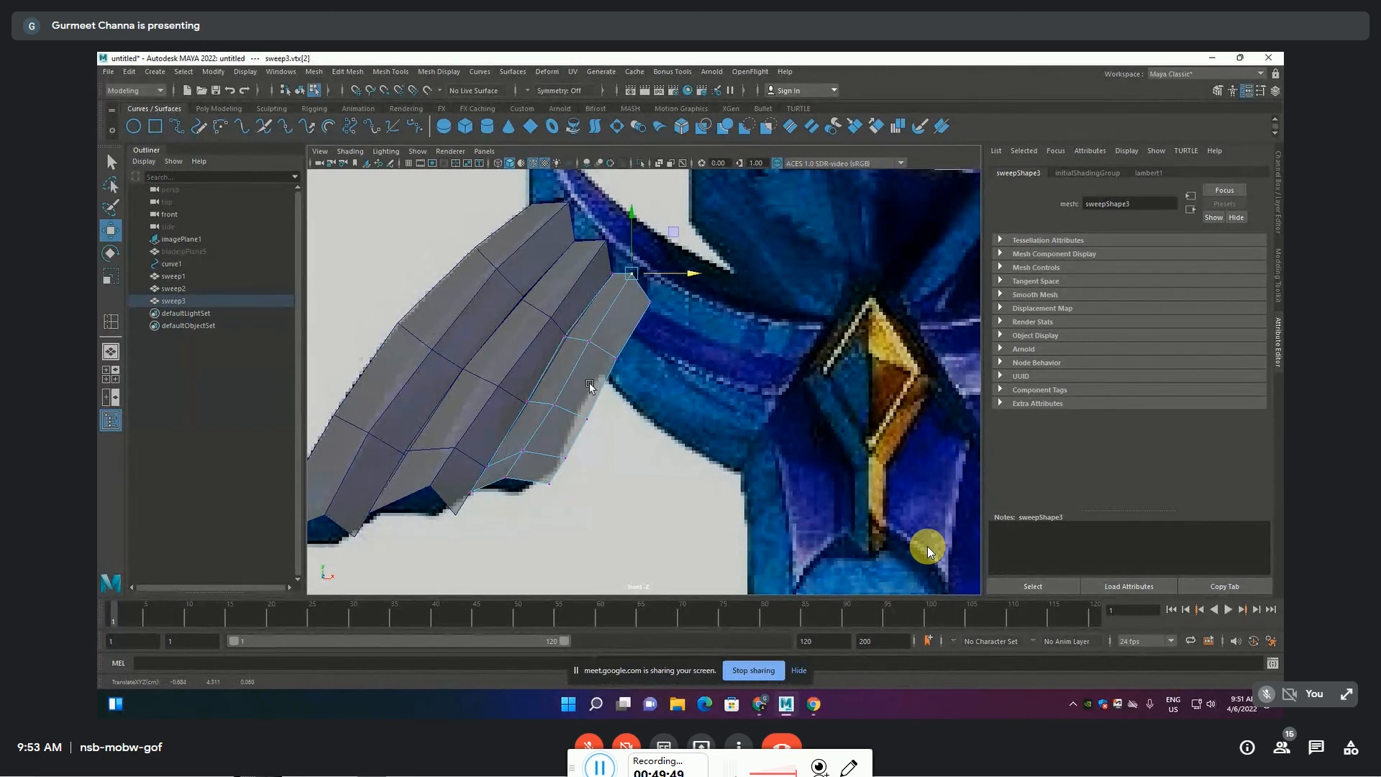
click(553, 403)
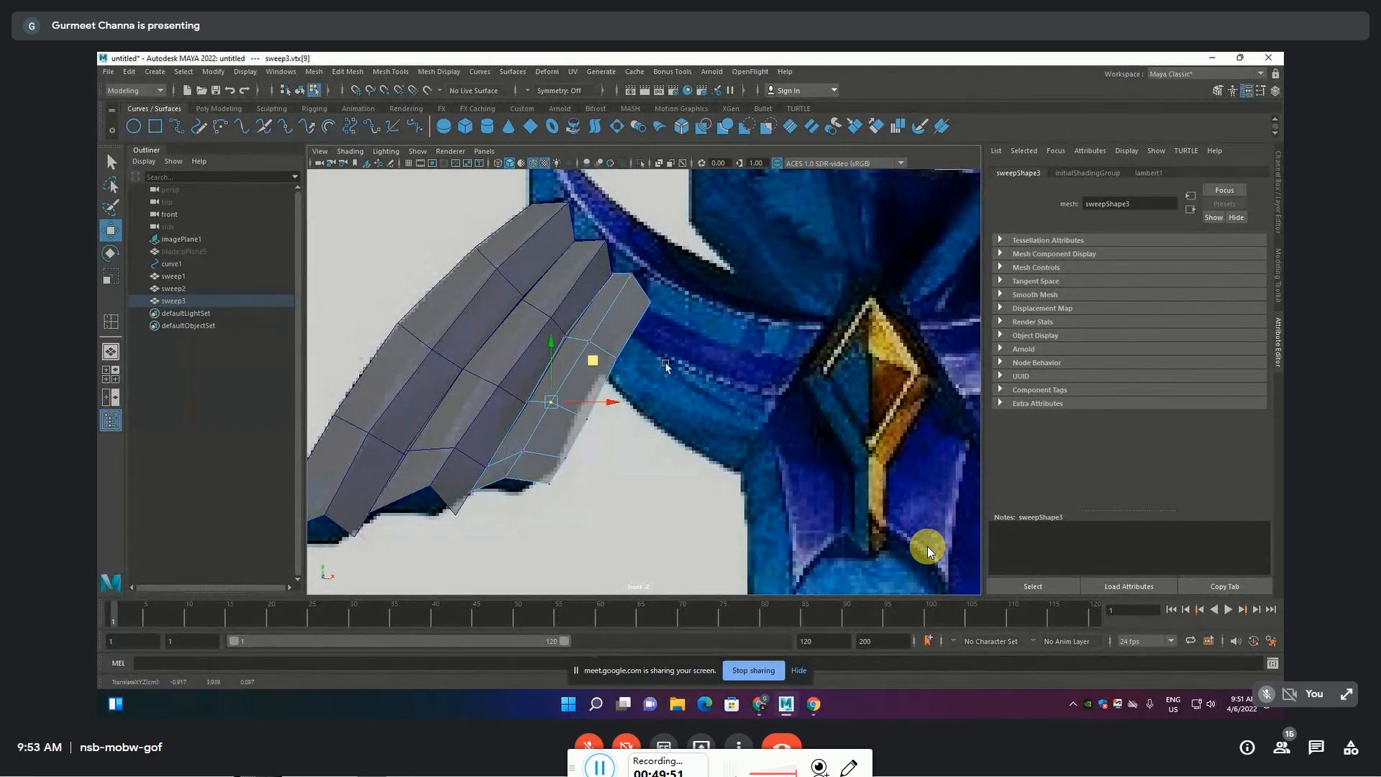
Pull the third feather's inner-edge vertices onto the reference outline and touch up its tip and upper outer edge
click(670, 365)
drag(612, 407, 601, 460)
click(608, 358)
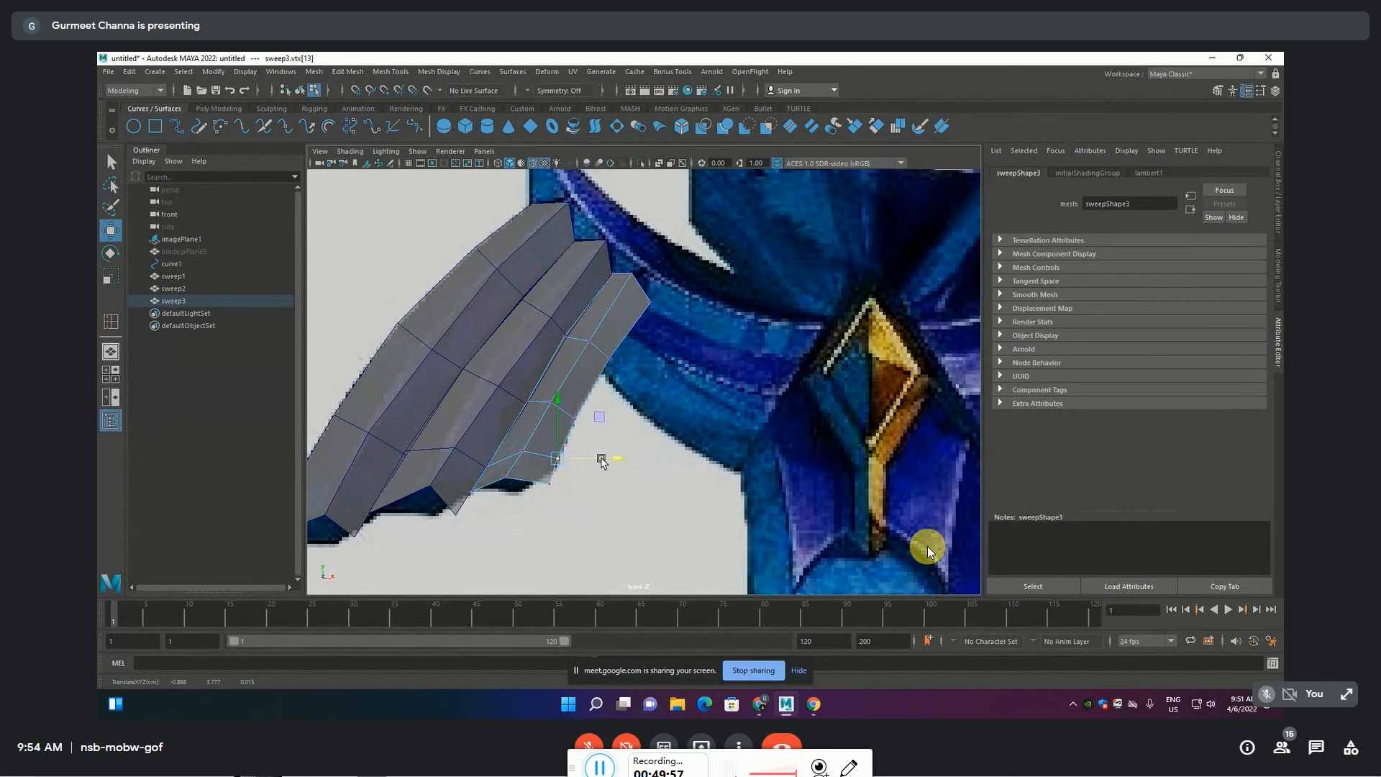
click(561, 486)
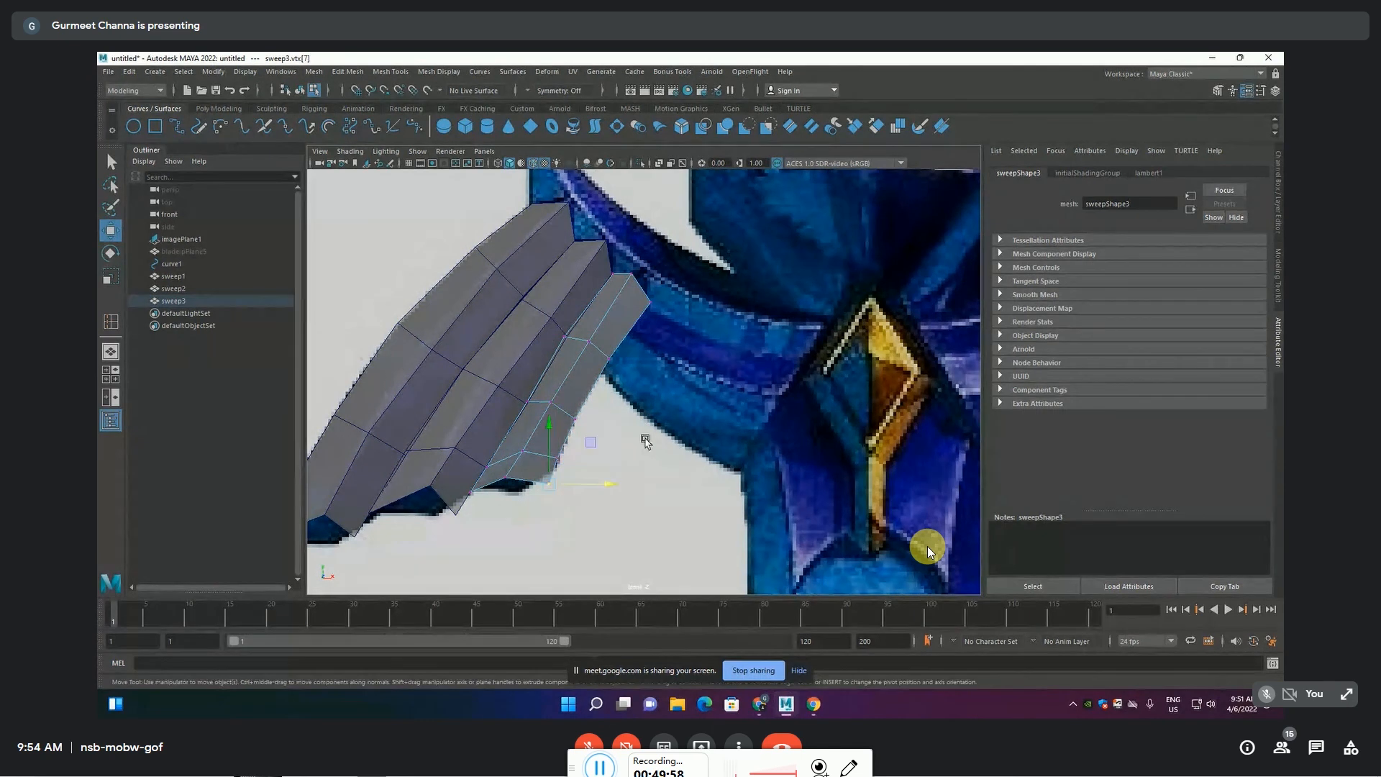
click(567, 338)
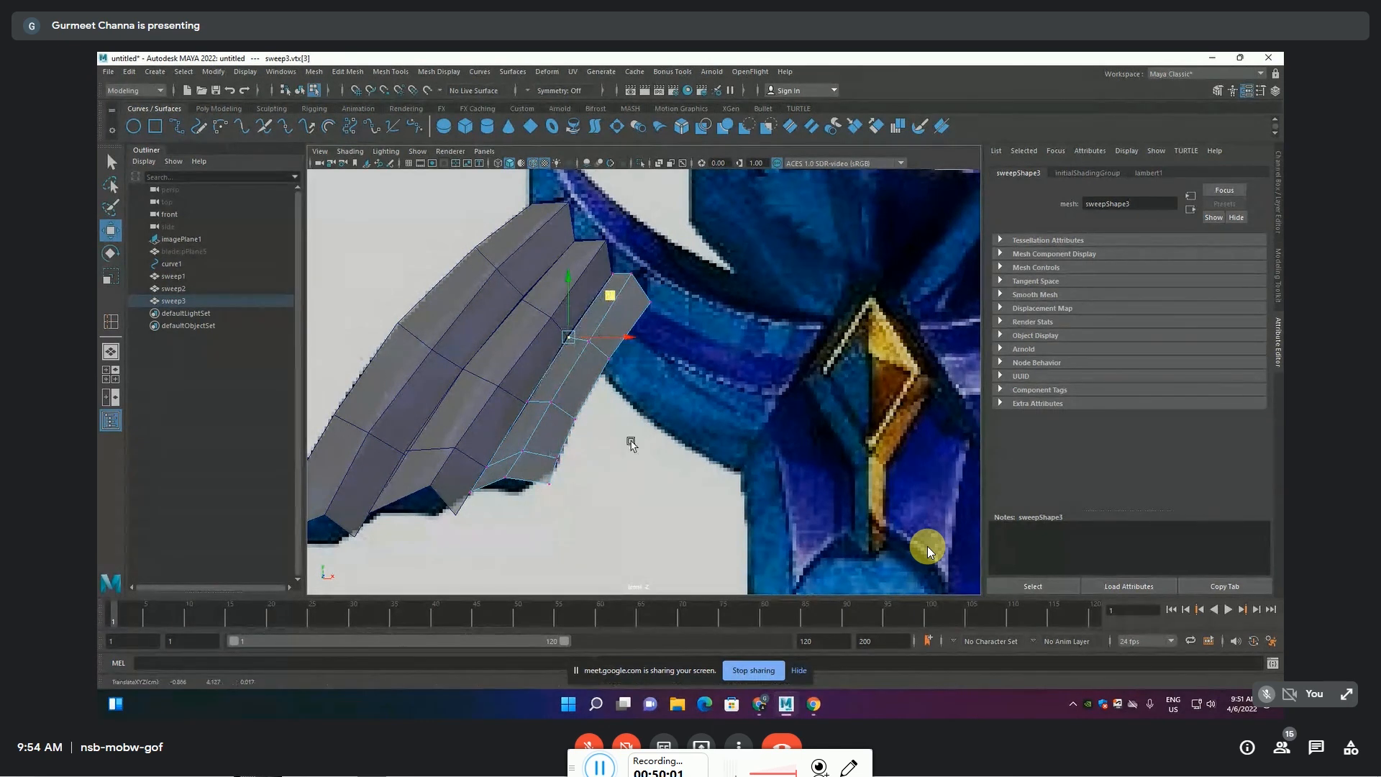
Select all three feather meshes and isolate them in the perspective view
scroll(499, 431, down, 5)
scroll(508, 431, up, 3)
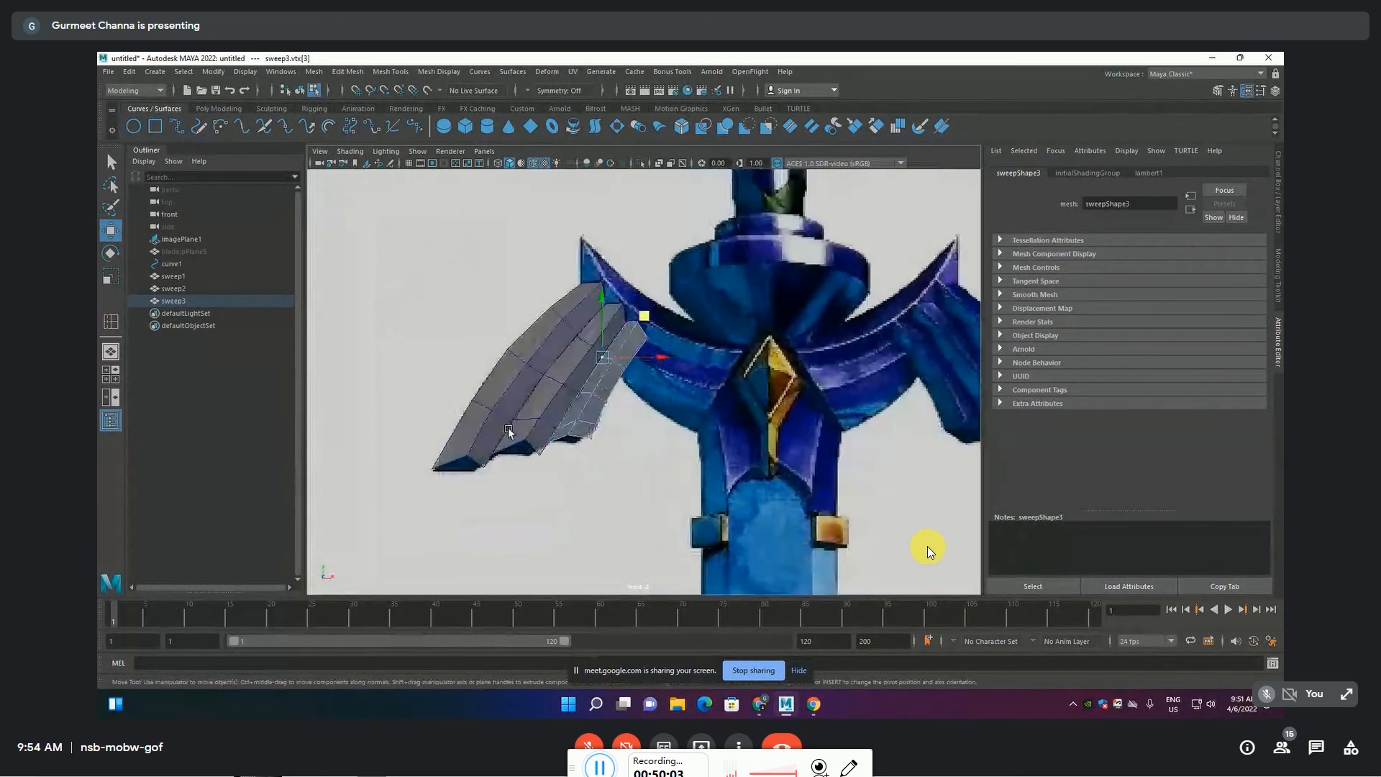
scroll(509, 432, up, 1)
key(F8)
shift+click(524, 417)
shift+click(489, 370)
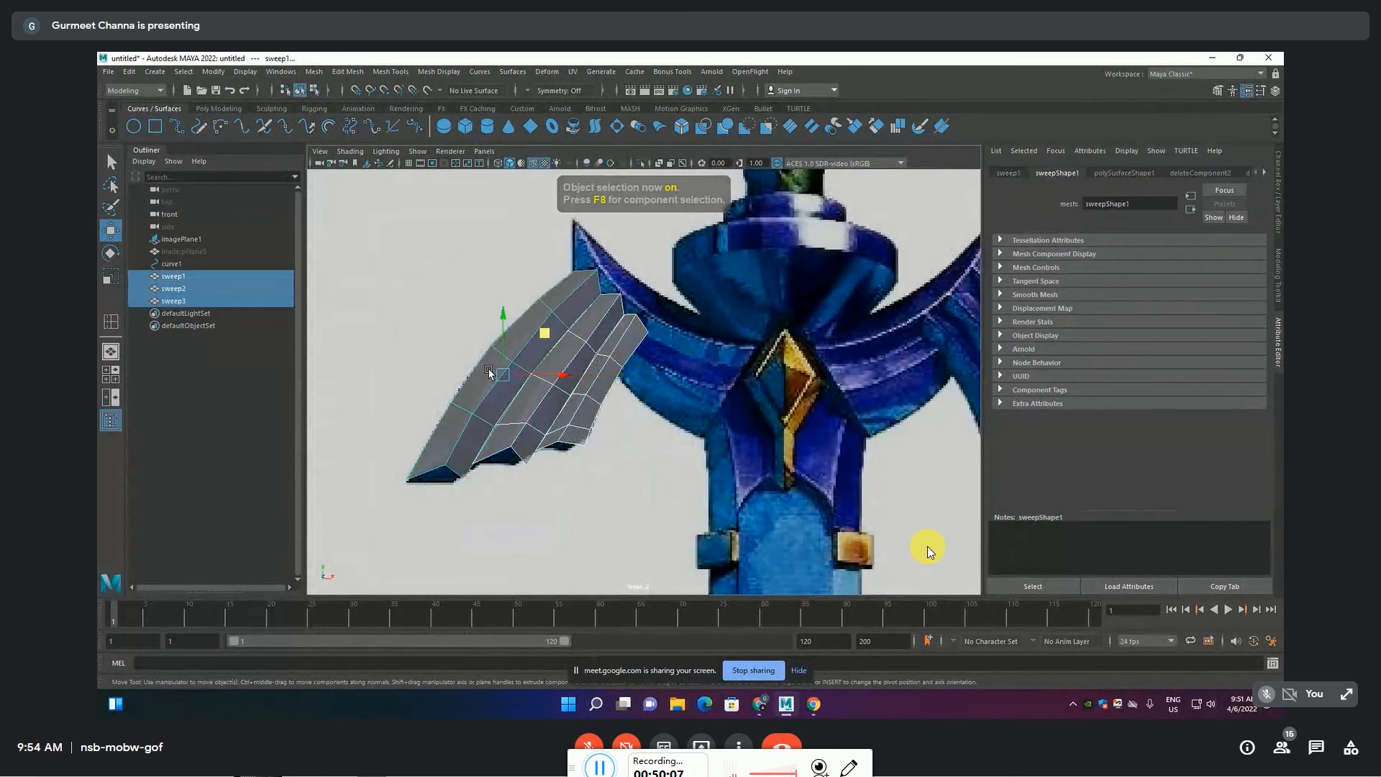
key(space)
key(space)
key(ctrl+1)
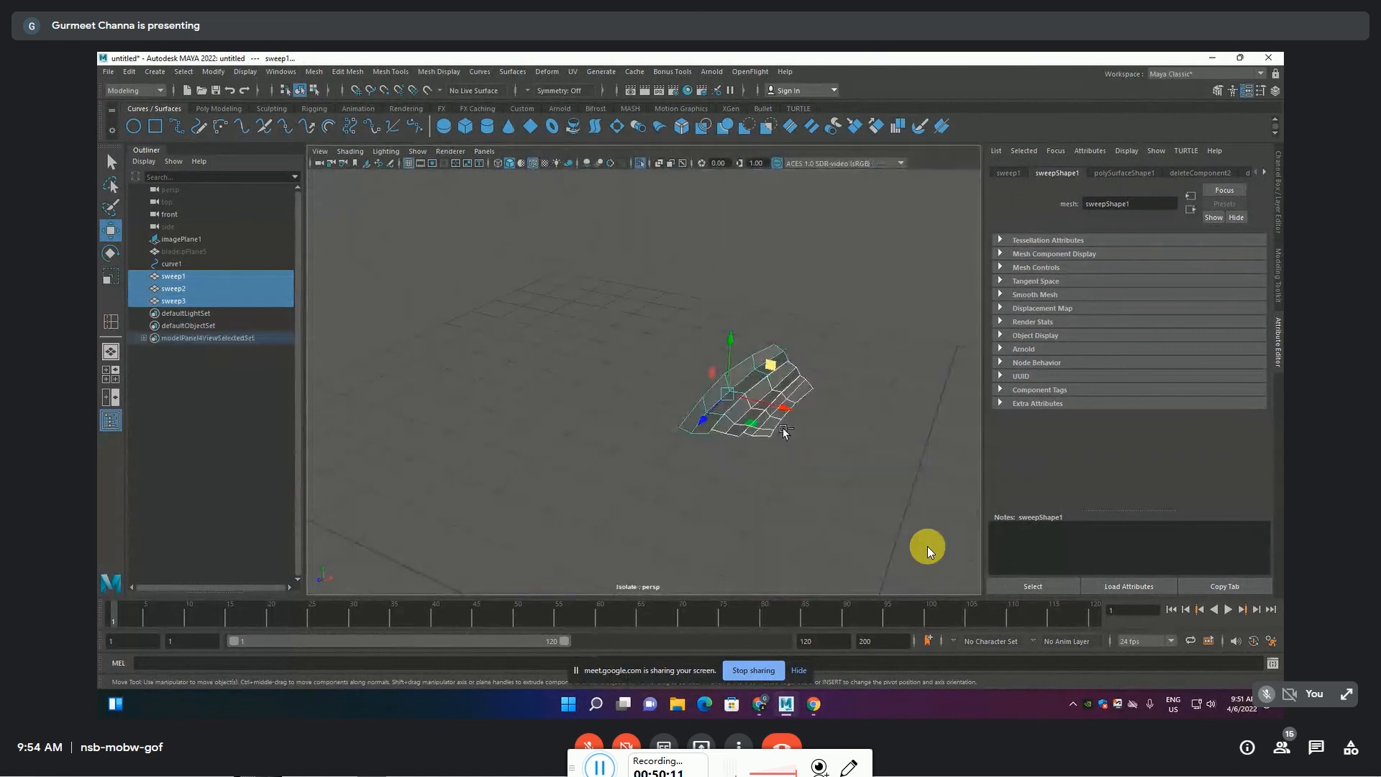
click(796, 447)
drag(822, 442, 692, 374)
scroll(692, 374, up, 4)
alt+middle_drag(692, 374, 475, 376)
Combine the three isolated feathers into a single mesh
click(313, 72)
click(343, 121)
click(782, 322)
click(583, 396)
Merge to center the overlapping vertex pairs along the seam between the first and second feathers
alt+drag(592, 461, 651, 469)
scroll(736, 410, up, 5)
alt+drag(736, 410, 740, 400)
alt+middle_drag(739, 401, 694, 377)
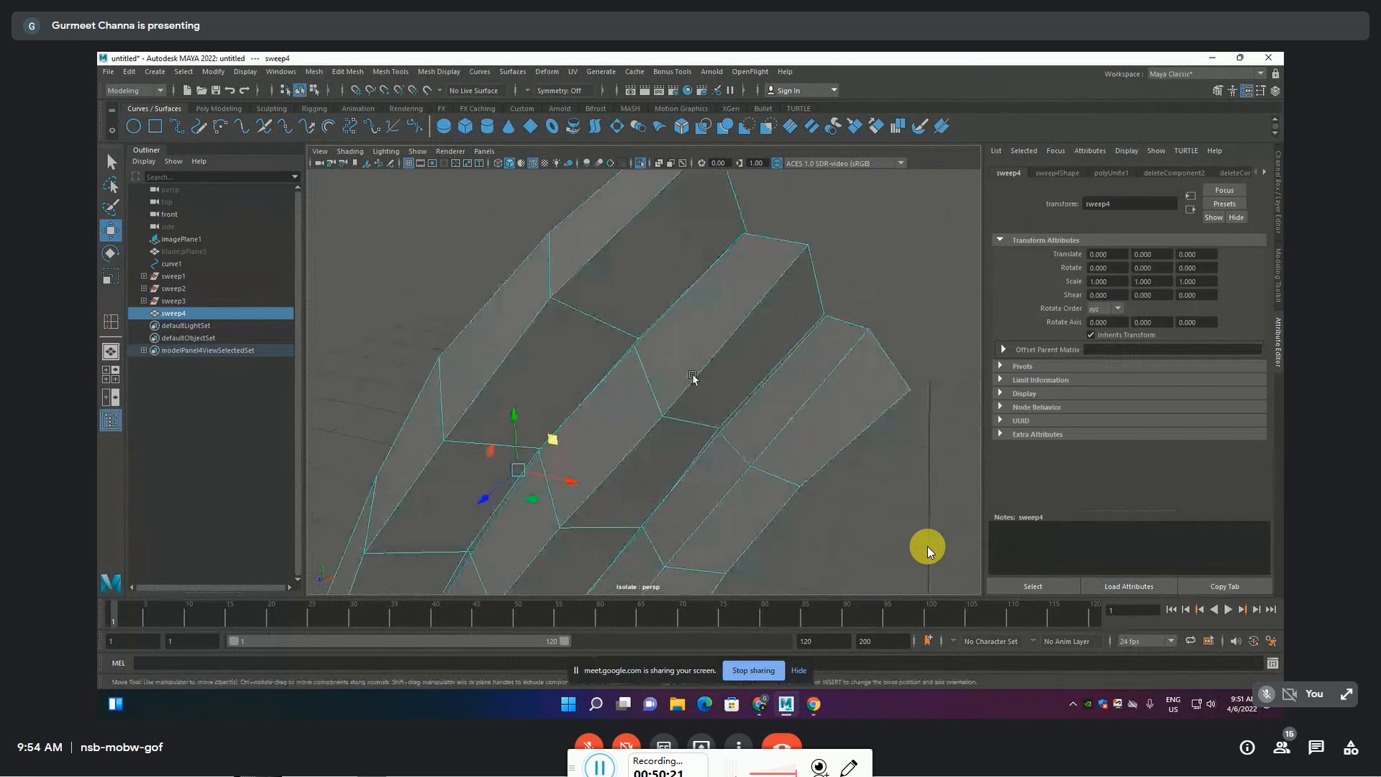
key(F9)
click(636, 343)
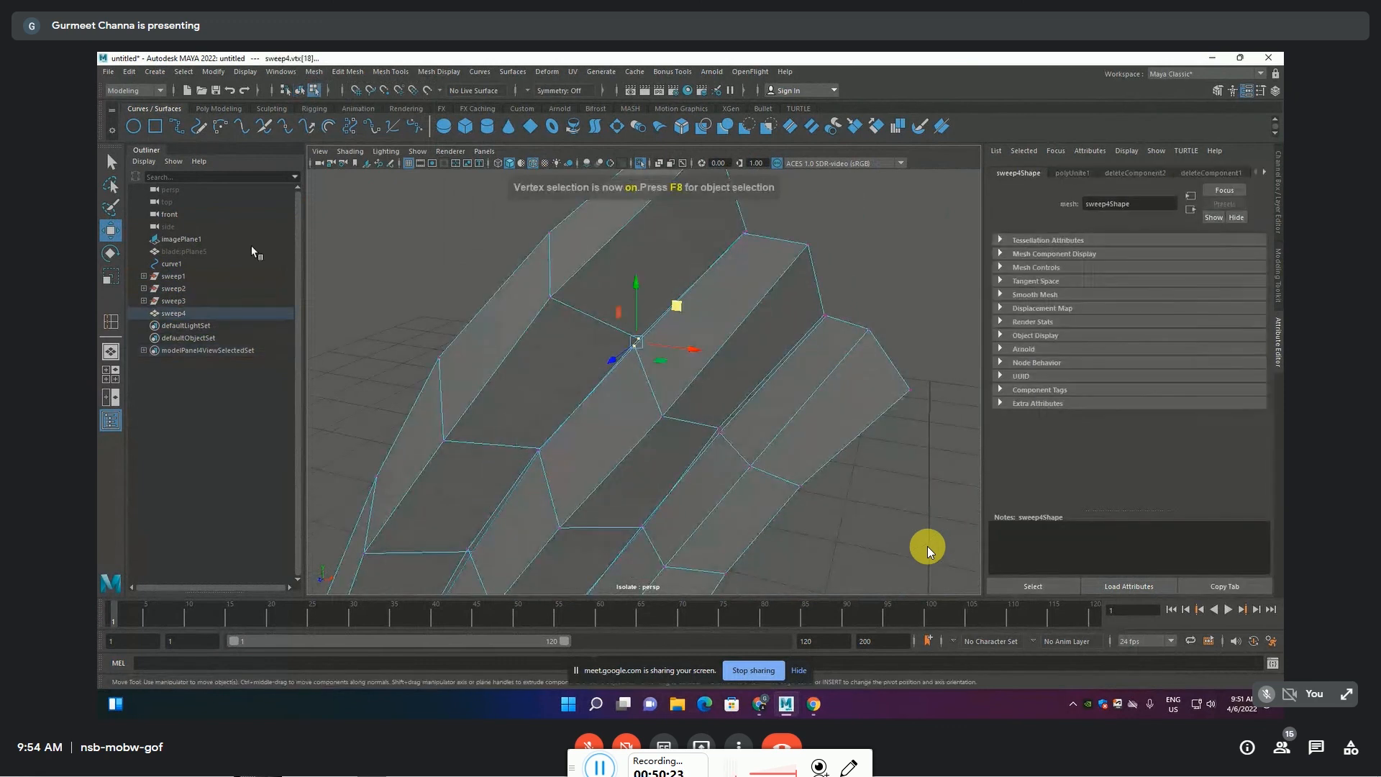
click(313, 71)
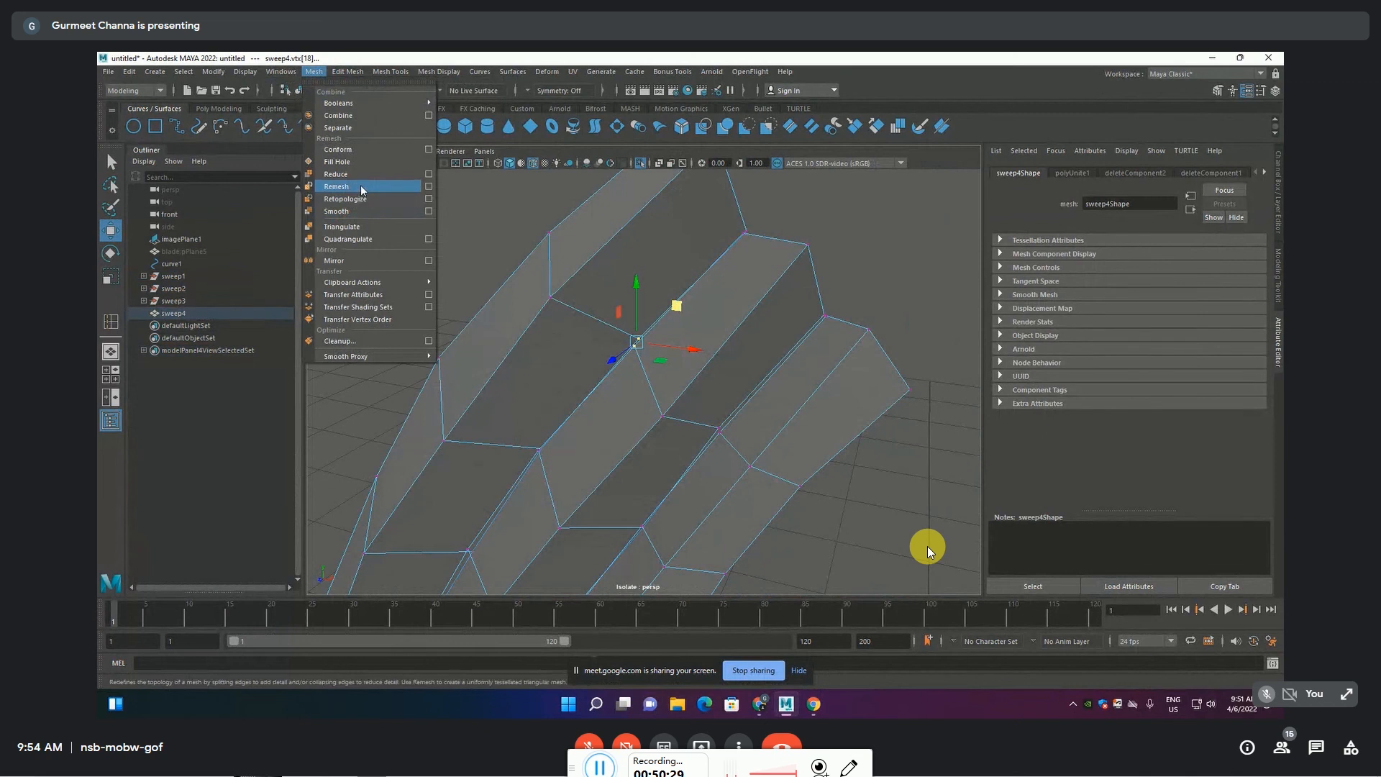
mouse_move(332, 73)
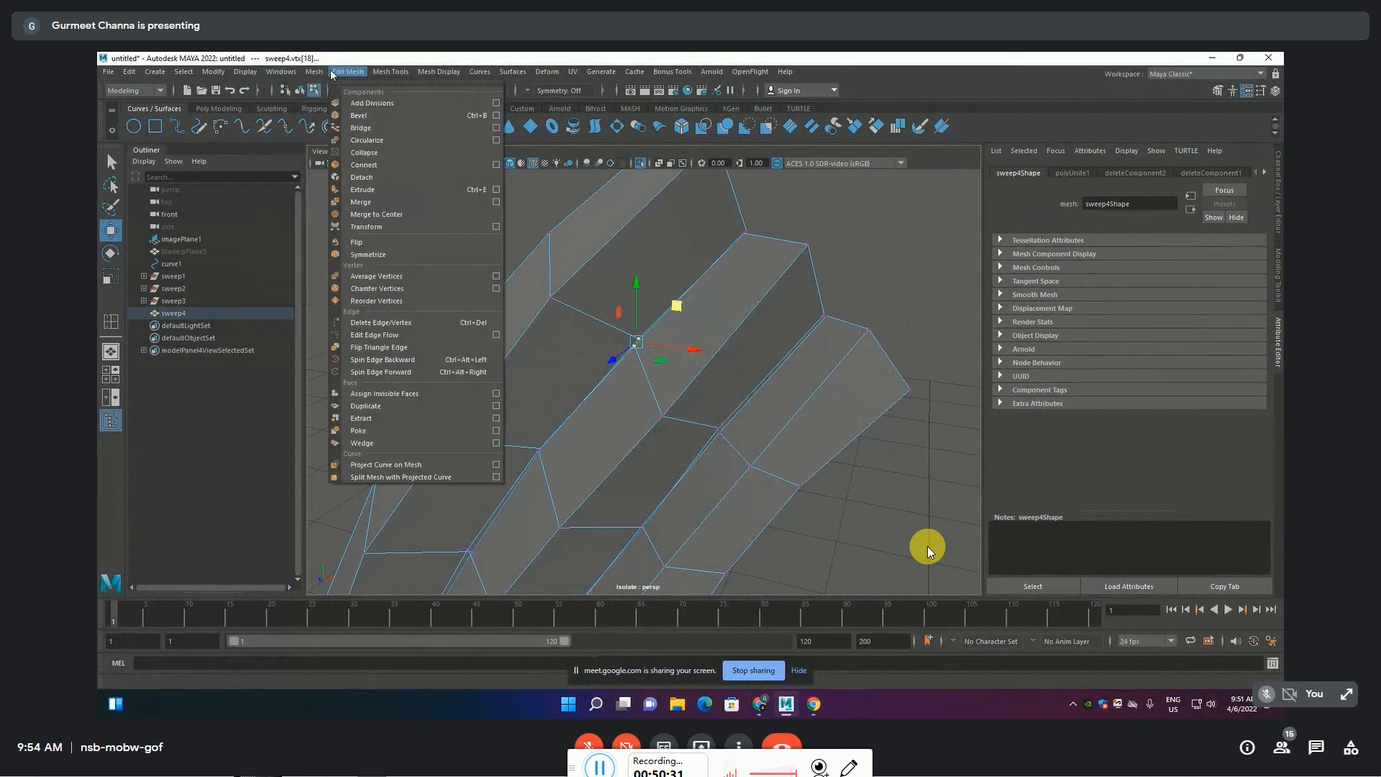
click(381, 215)
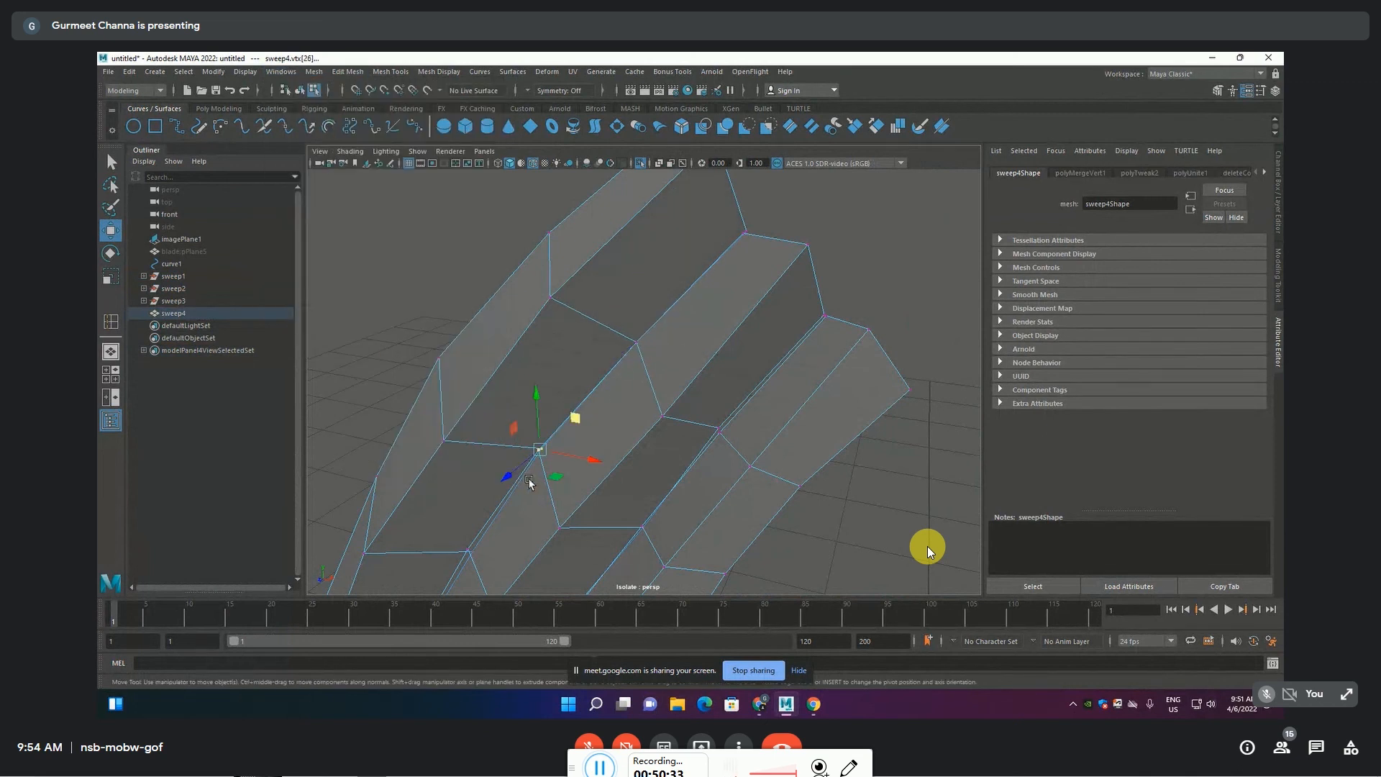
alt+middle_drag(608, 524, 651, 334)
drag(550, 351, 485, 392)
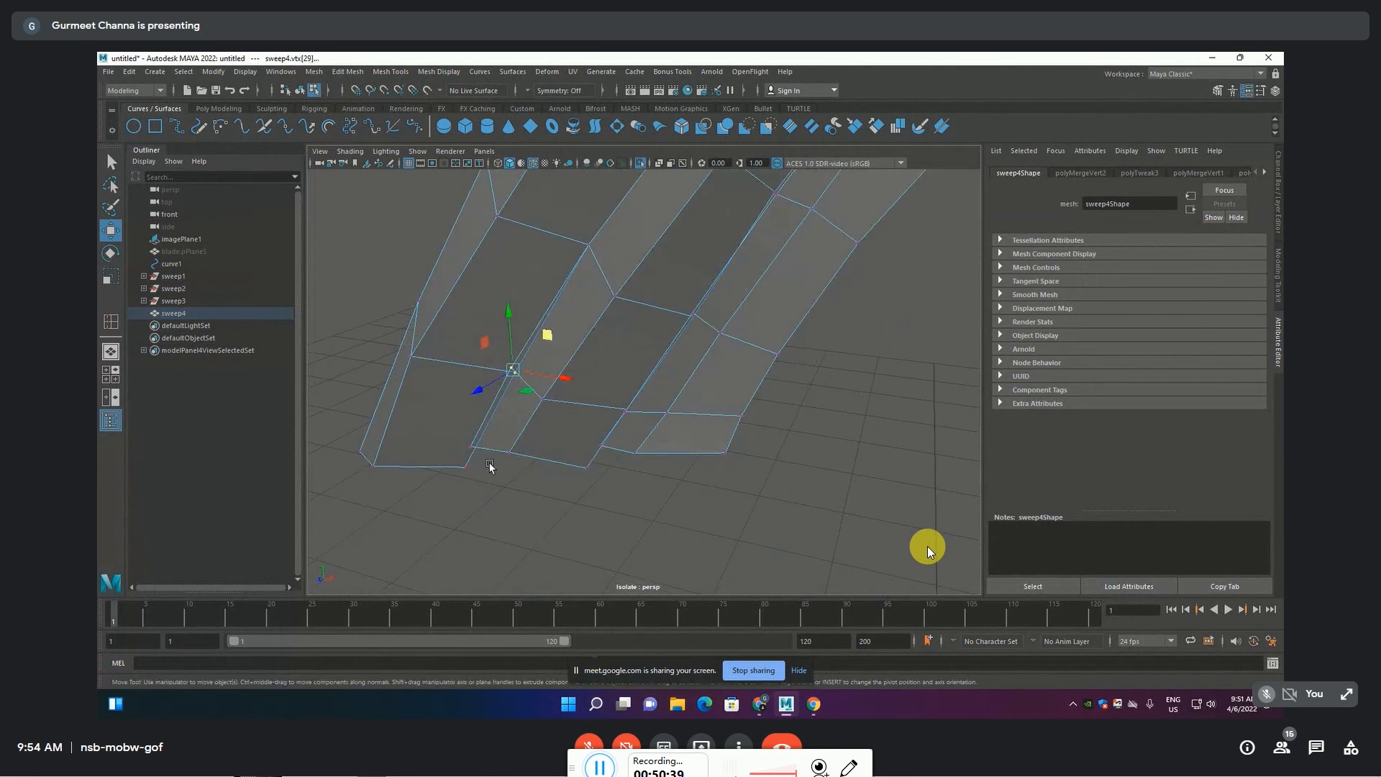
key(g)
Merge to center the overlapping vertices along the lower seam between the second and third feathers
alt+middle_drag(694, 344, 594, 447)
drag(595, 446, 552, 394)
key(g)
drag(496, 522, 523, 497)
key(g)
alt+middle_drag(540, 526, 624, 348)
drag(519, 448, 544, 403)
key(g)
Merge to center the overlapping vertices where the first and second feathers meet at their upper ends
alt+drag(525, 472, 492, 505)
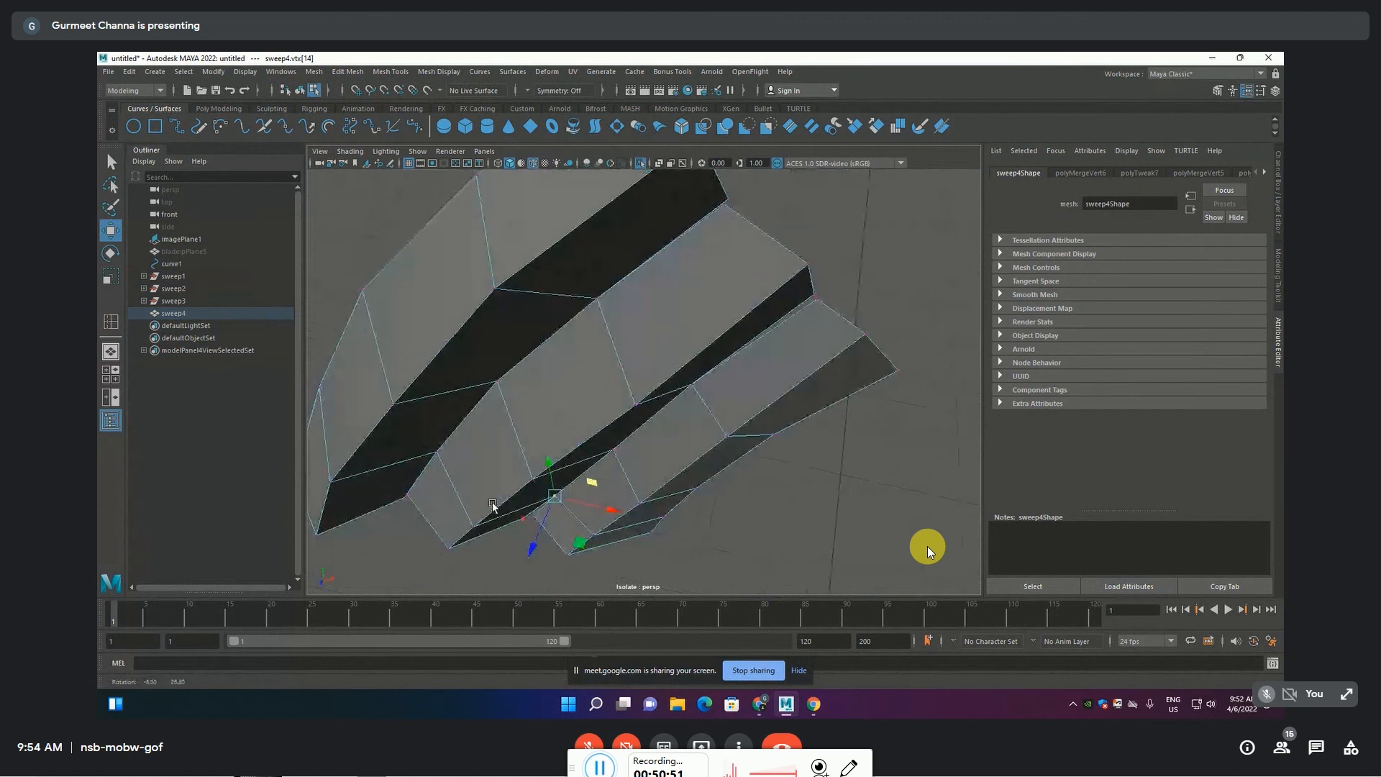
drag(755, 188, 700, 234)
key(g)
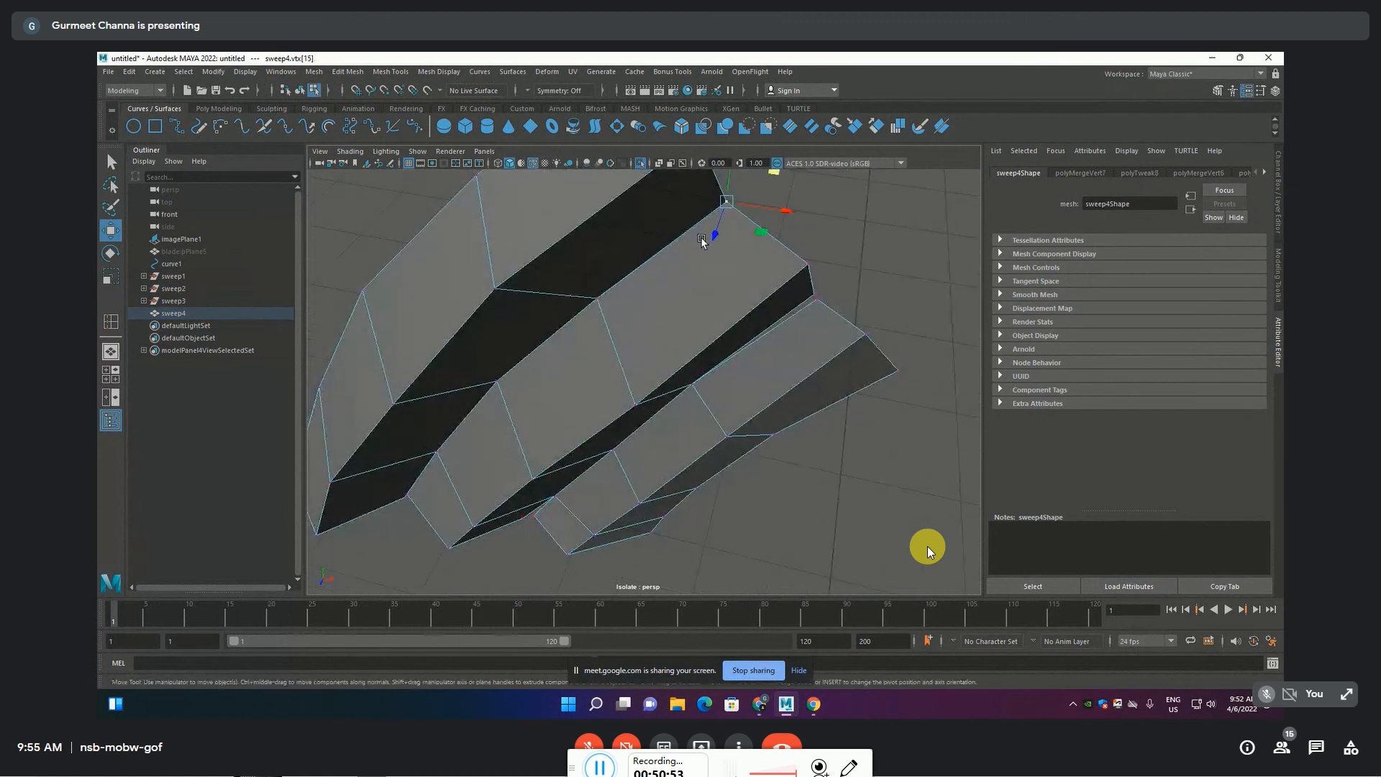
Merge to center the overlapping vertices where the second and third feathers meet at their upper ends
drag(831, 277, 806, 312)
key(g)
Insert an edge loop across the lower tip of the first feather and another across the lower tip of the second
alt+drag(697, 311, 653, 288)
alt+middle_drag(525, 355, 610, 370)
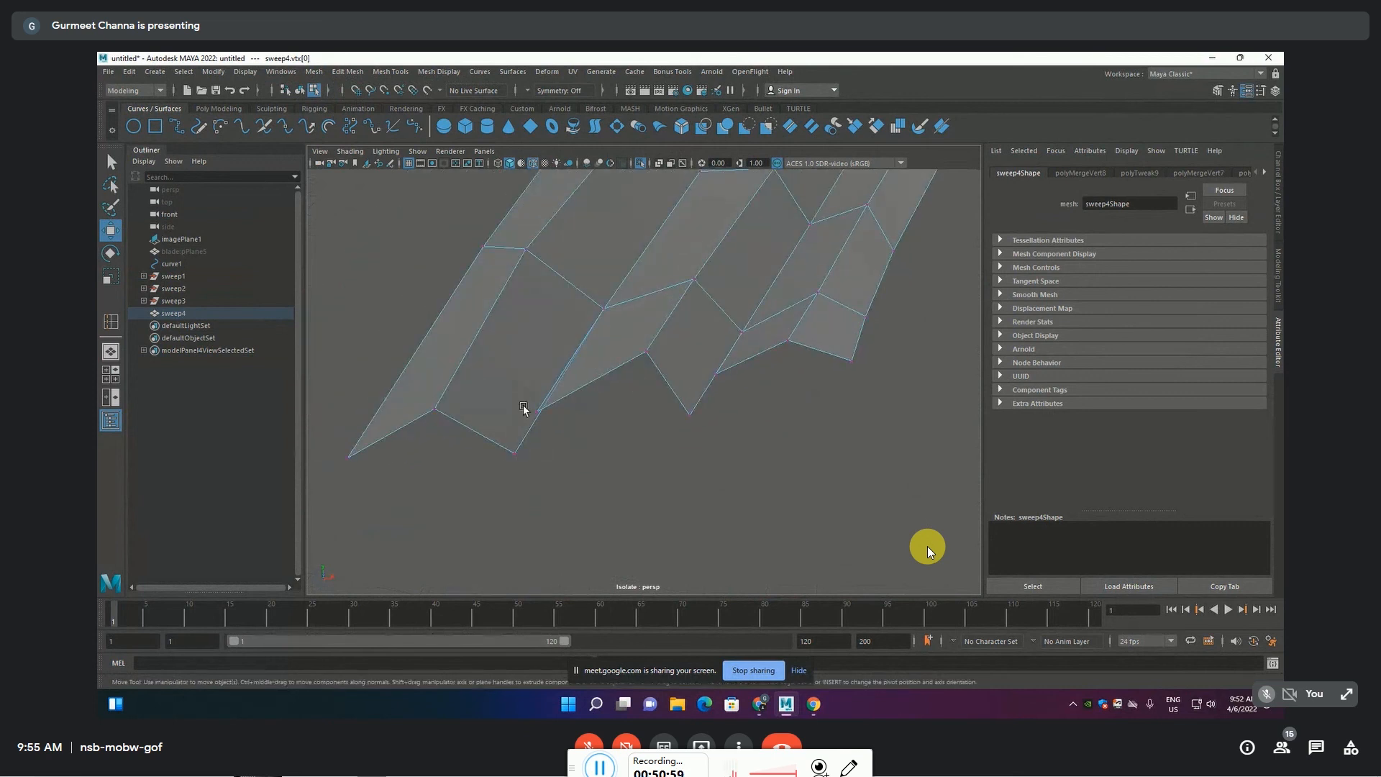
alt+drag(508, 373, 468, 325)
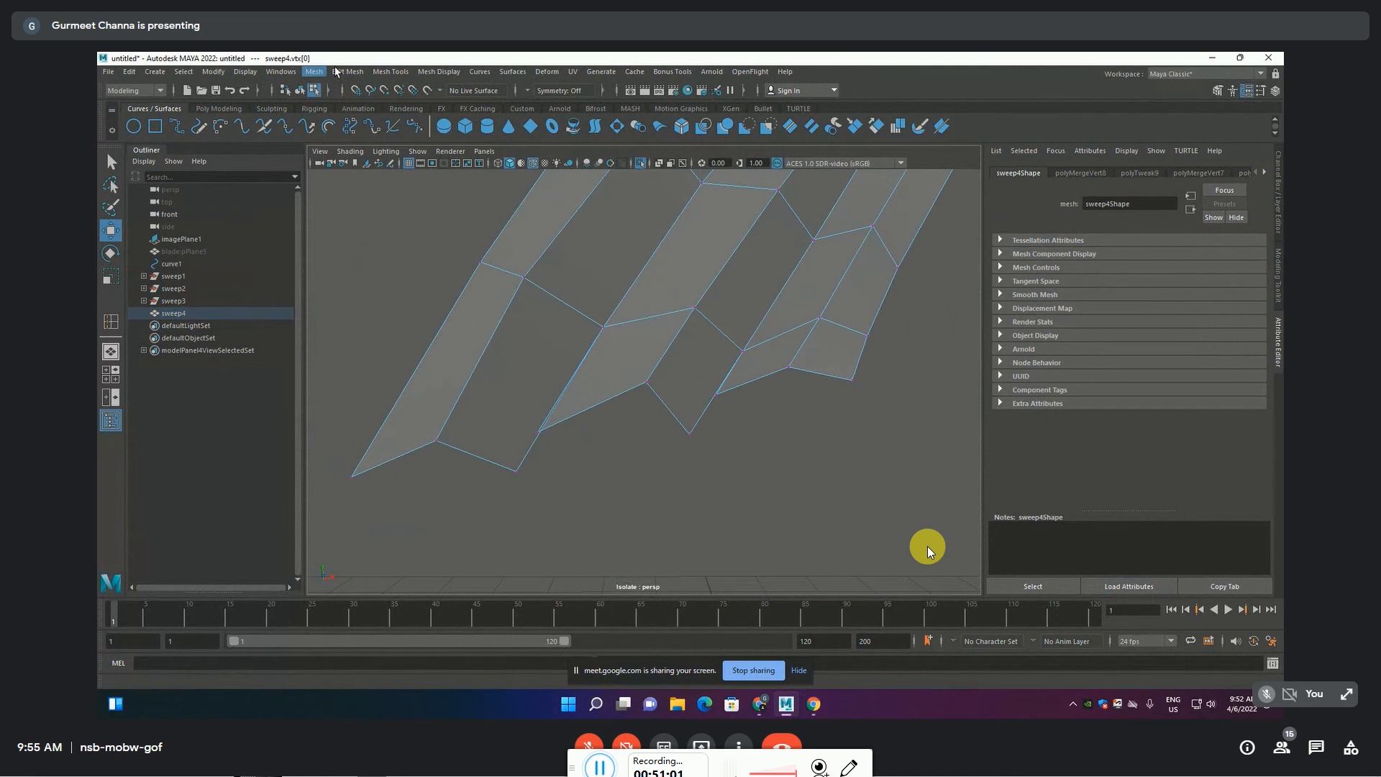
click(390, 72)
click(408, 167)
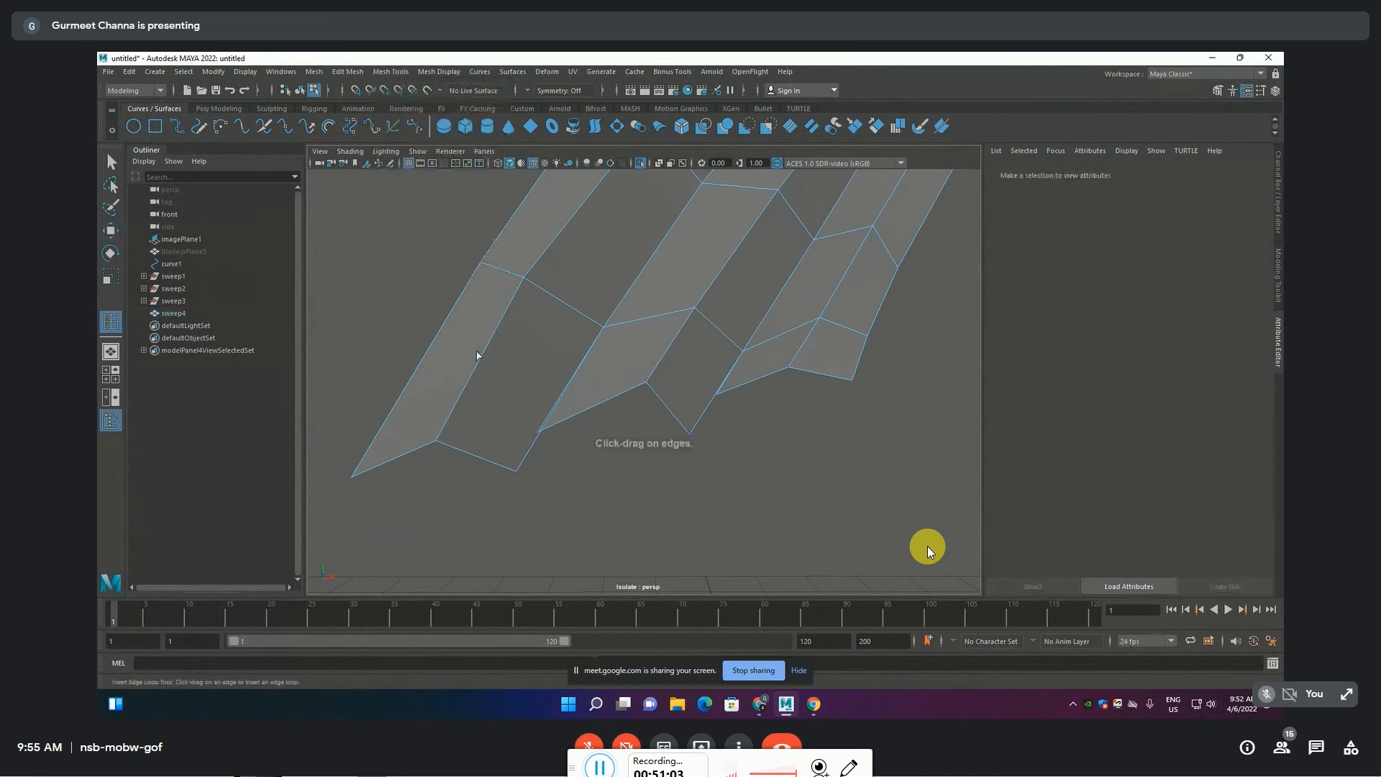
click(466, 399)
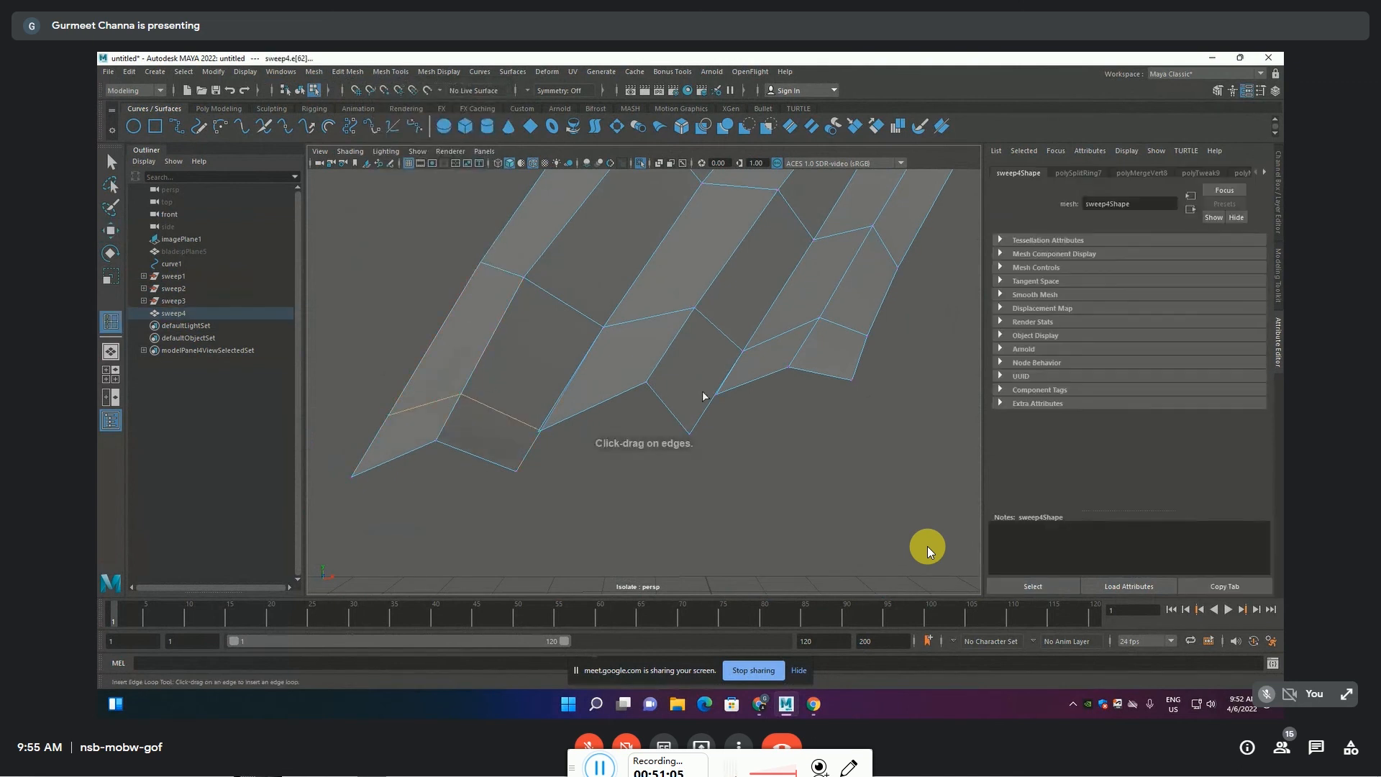
click(673, 348)
Merge to center the overlapping vertices where the first feather's tip edge loop meets the second feather
key(F9)
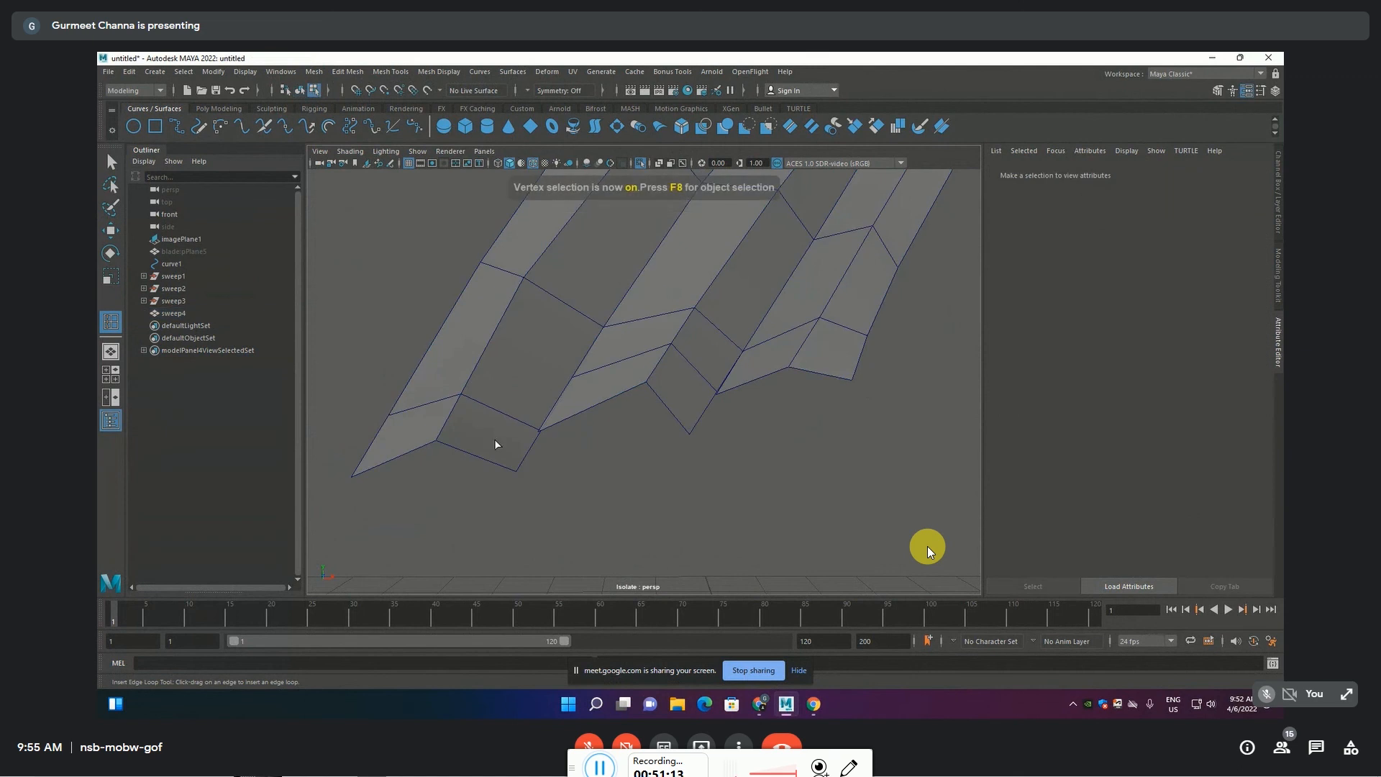
key(q)
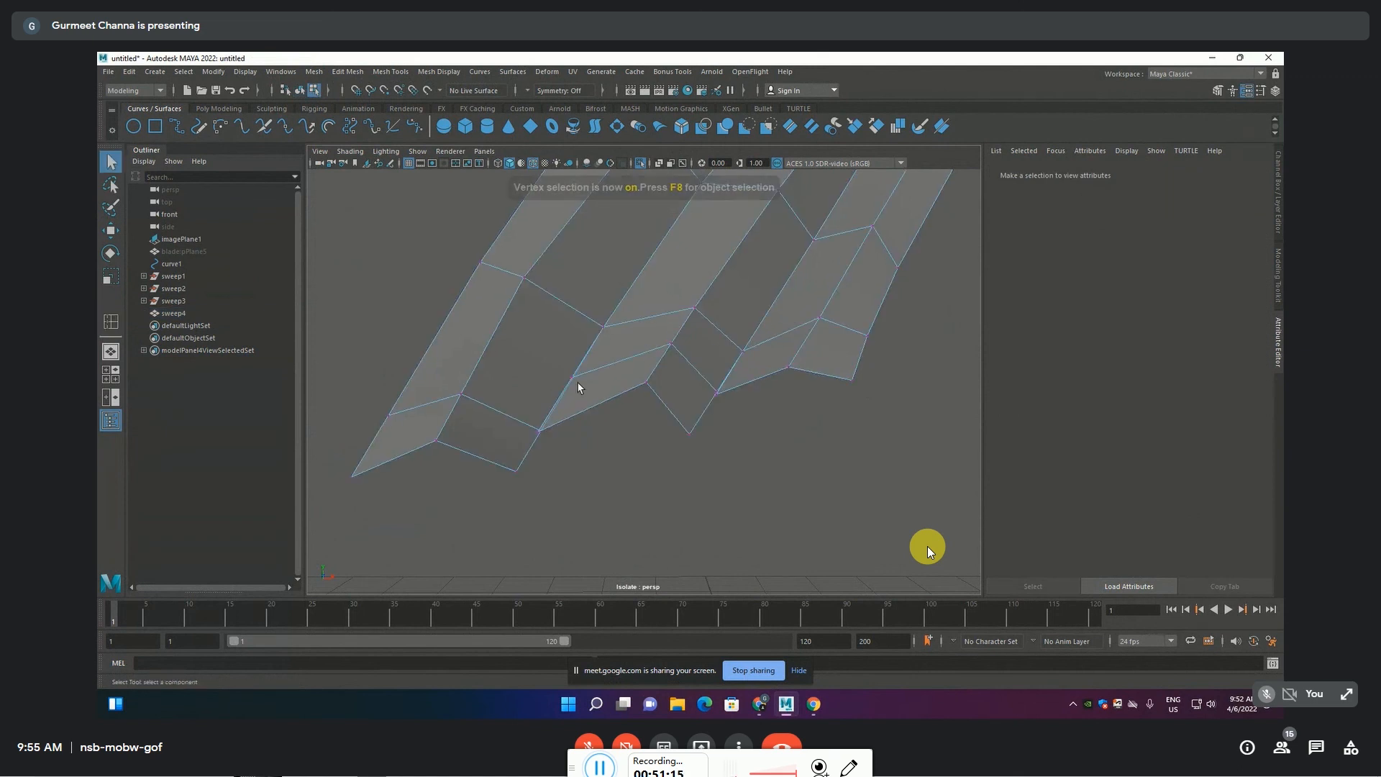
click(539, 431)
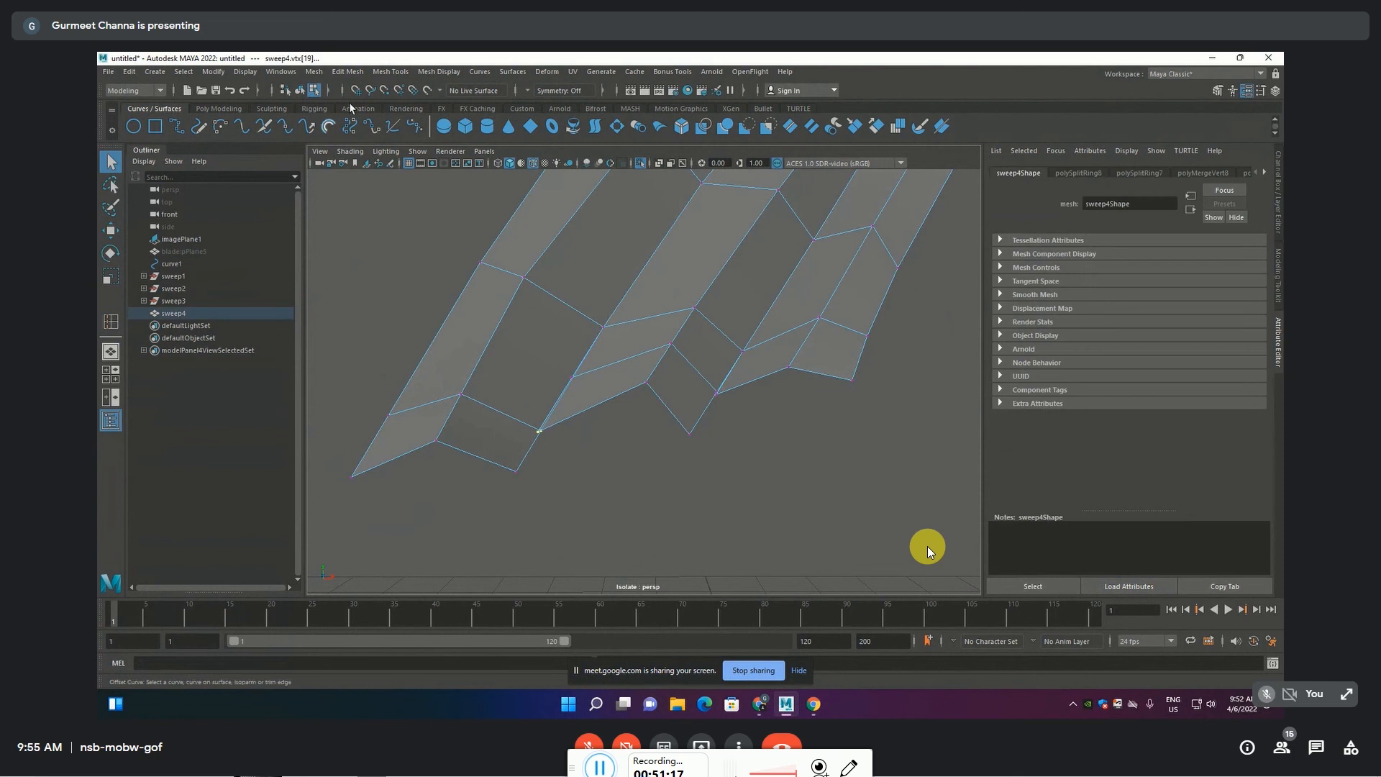
click(349, 72)
click(374, 214)
click(738, 413)
Insert another edge loop across the first feather, just above its tip edge loop
scroll(737, 413, down, 6)
mouse_move(737, 414)
alt+mouse_down()
mouse_move(744, 439)
mouse_move(817, 410)
mouse_move(774, 395)
mouse_move(727, 422)
alt+mouse_up()
scroll(728, 422, up, 2)
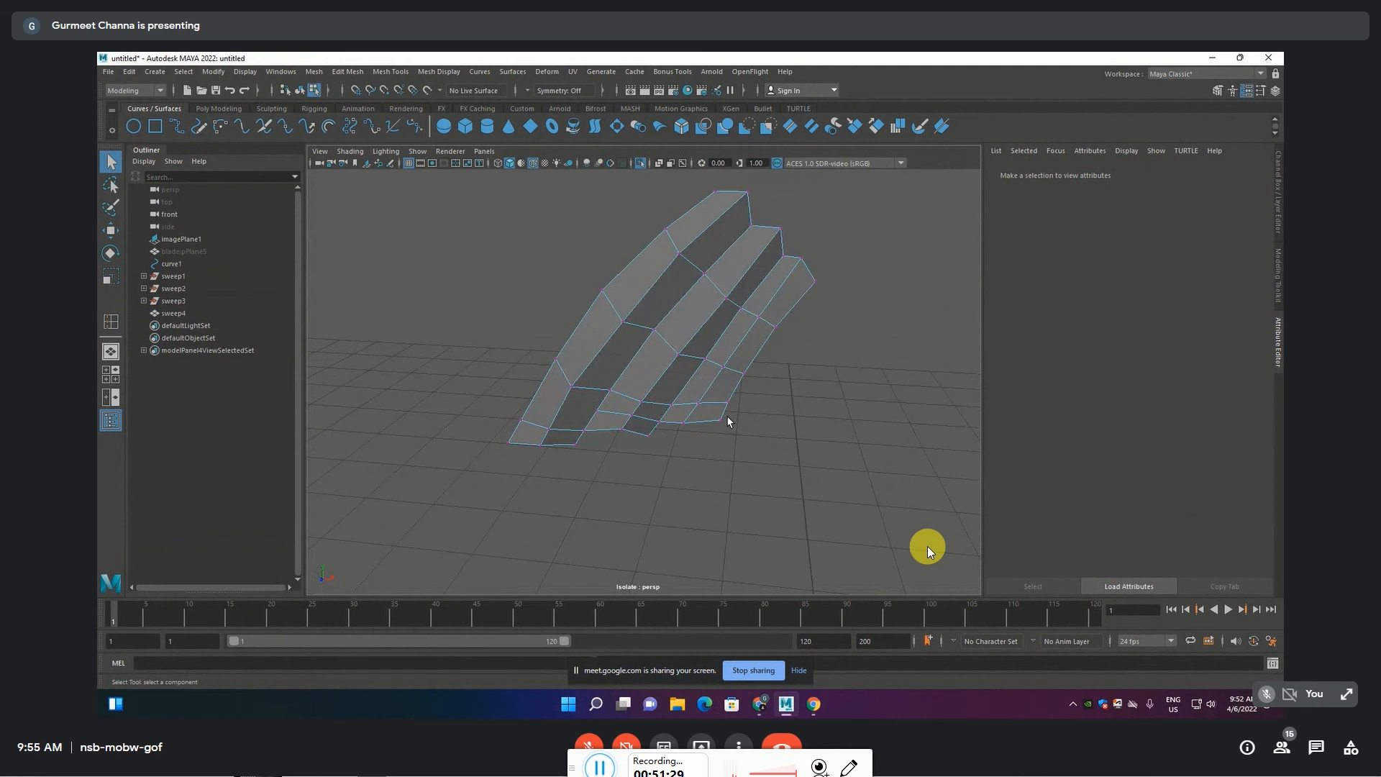
scroll(580, 428, up, 2)
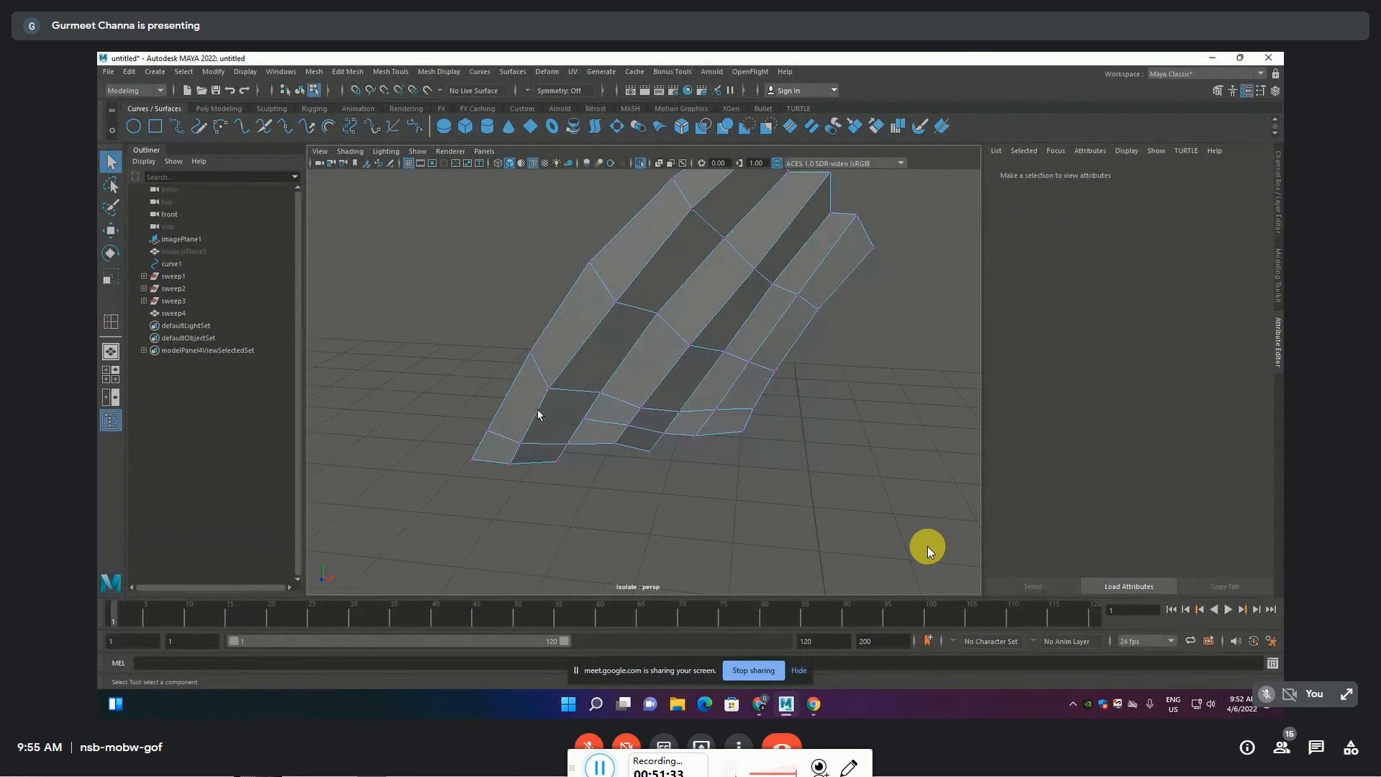
click(396, 73)
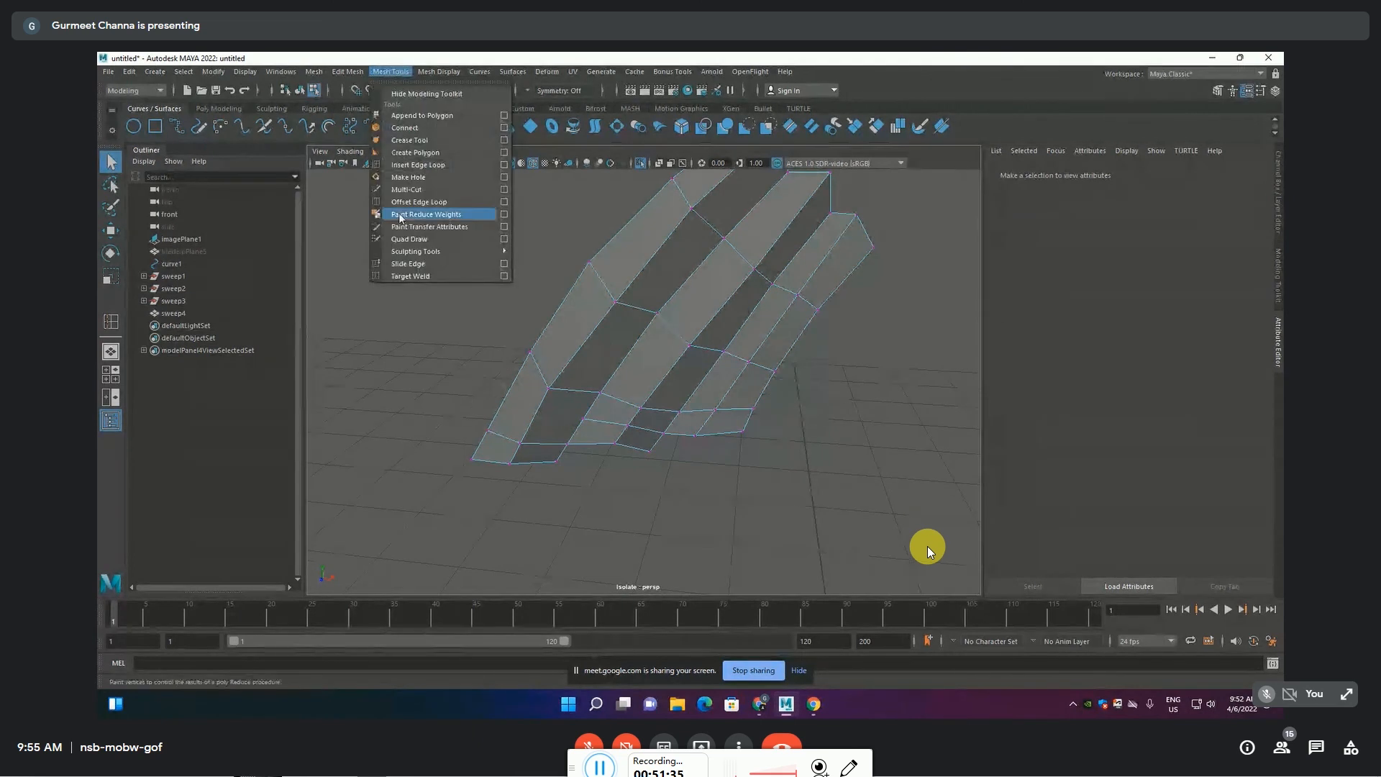
click(408, 167)
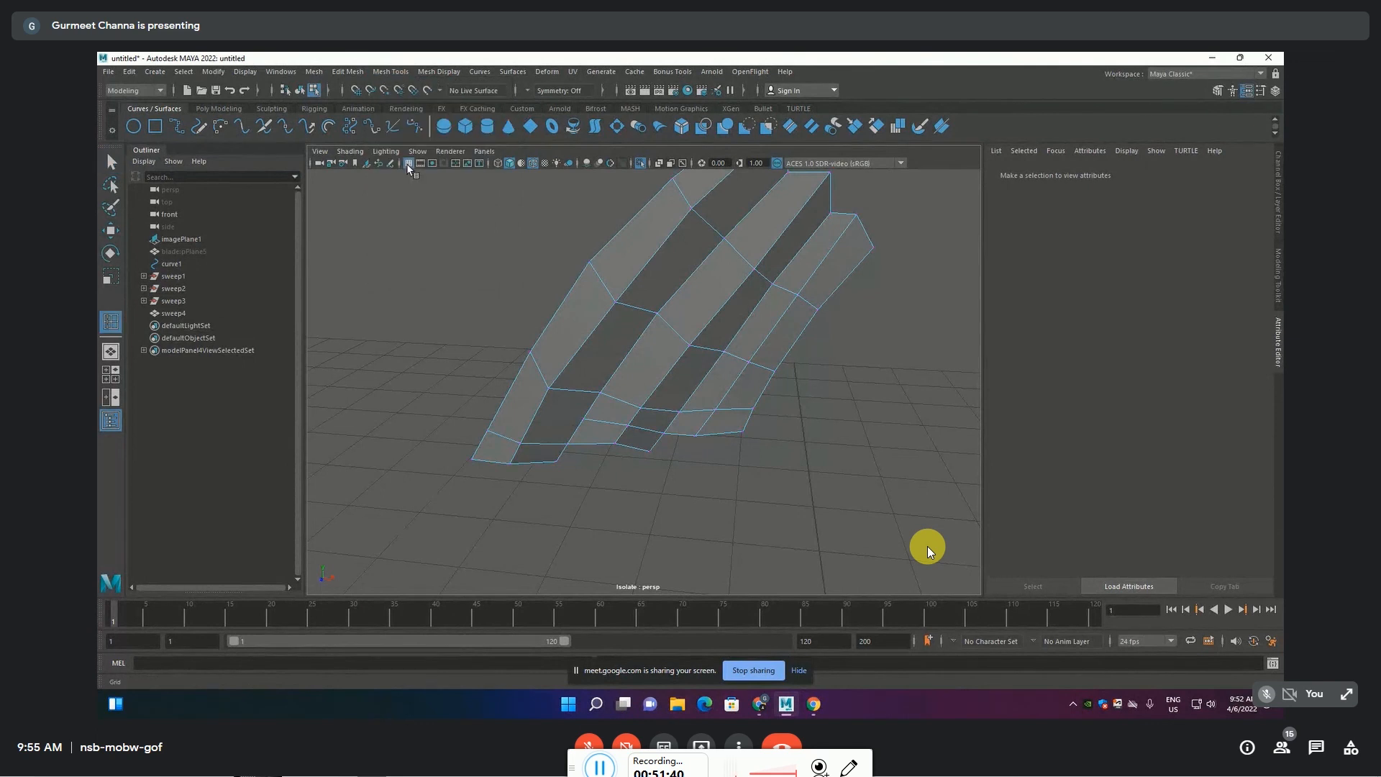
click(531, 418)
Merge to center the overlapping vertices where the first feather's upper new edge loop meets the second feather's tip loop
key(F9)
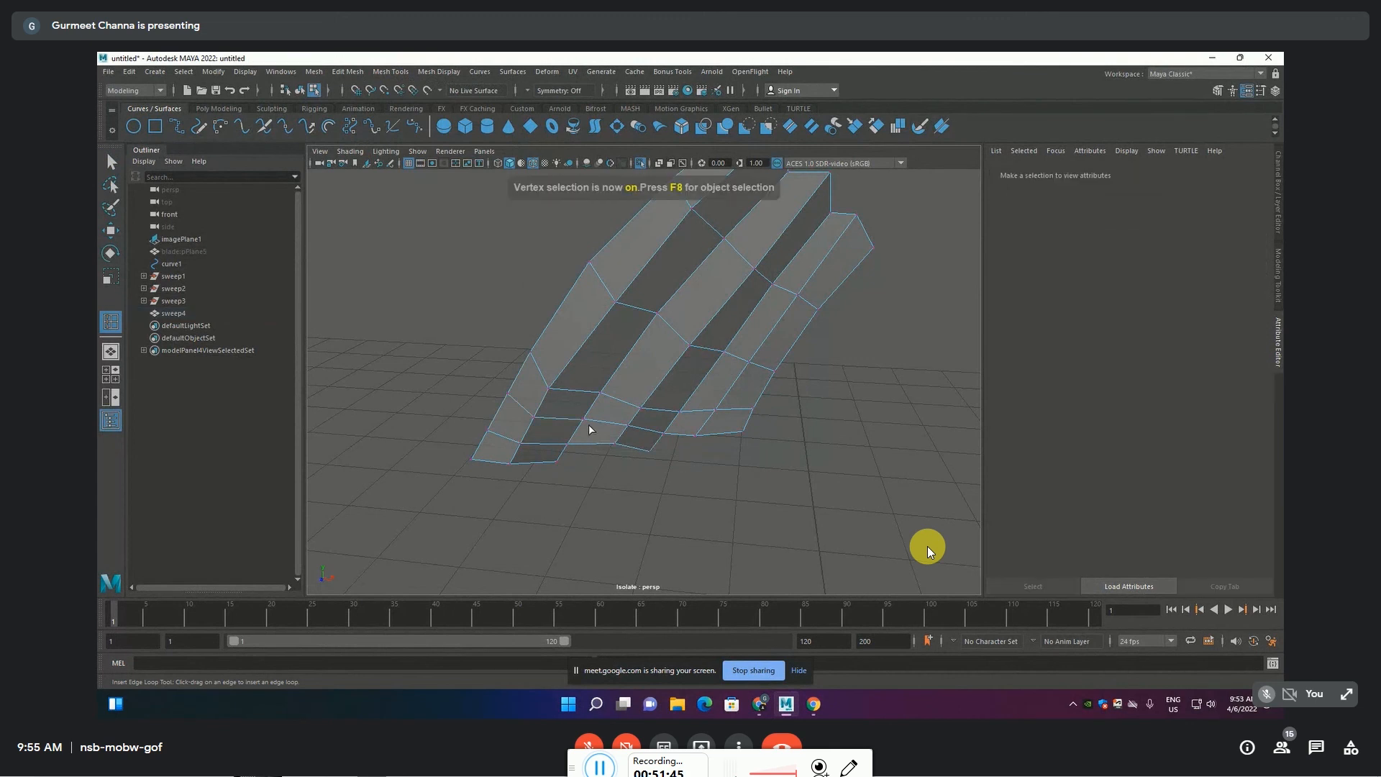
key(q)
click(586, 418)
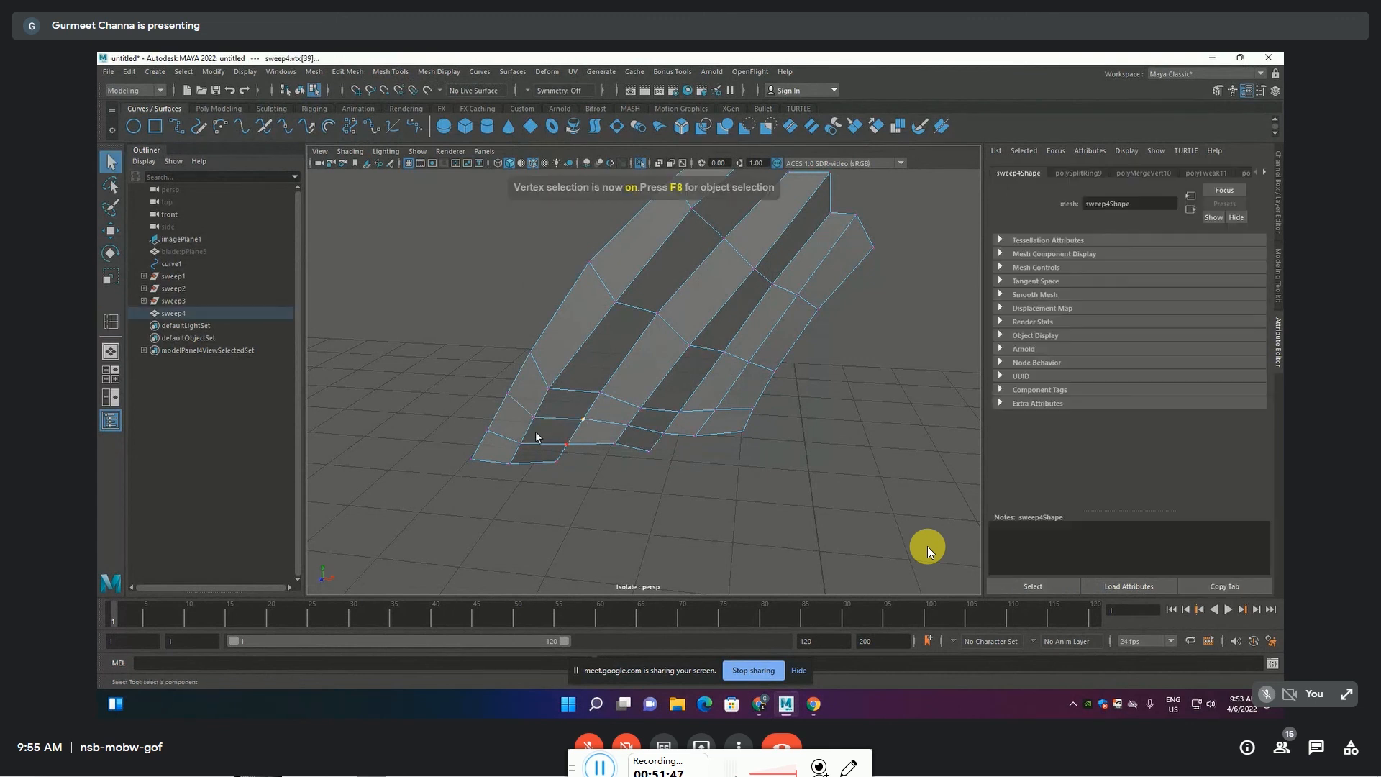
click(389, 72)
mouse_move(347, 71)
click(363, 213)
click(643, 480)
Move the first feather's lower cross-loop vertices and the adjoining seam vertex up along the feather
scroll(654, 476, down, 3)
scroll(654, 476, up, 5)
drag(492, 327, 544, 403)
key(w)
middle_drag(550, 389, 594, 376)
click(589, 395)
ctrl+shift+drag(627, 358, 640, 342)
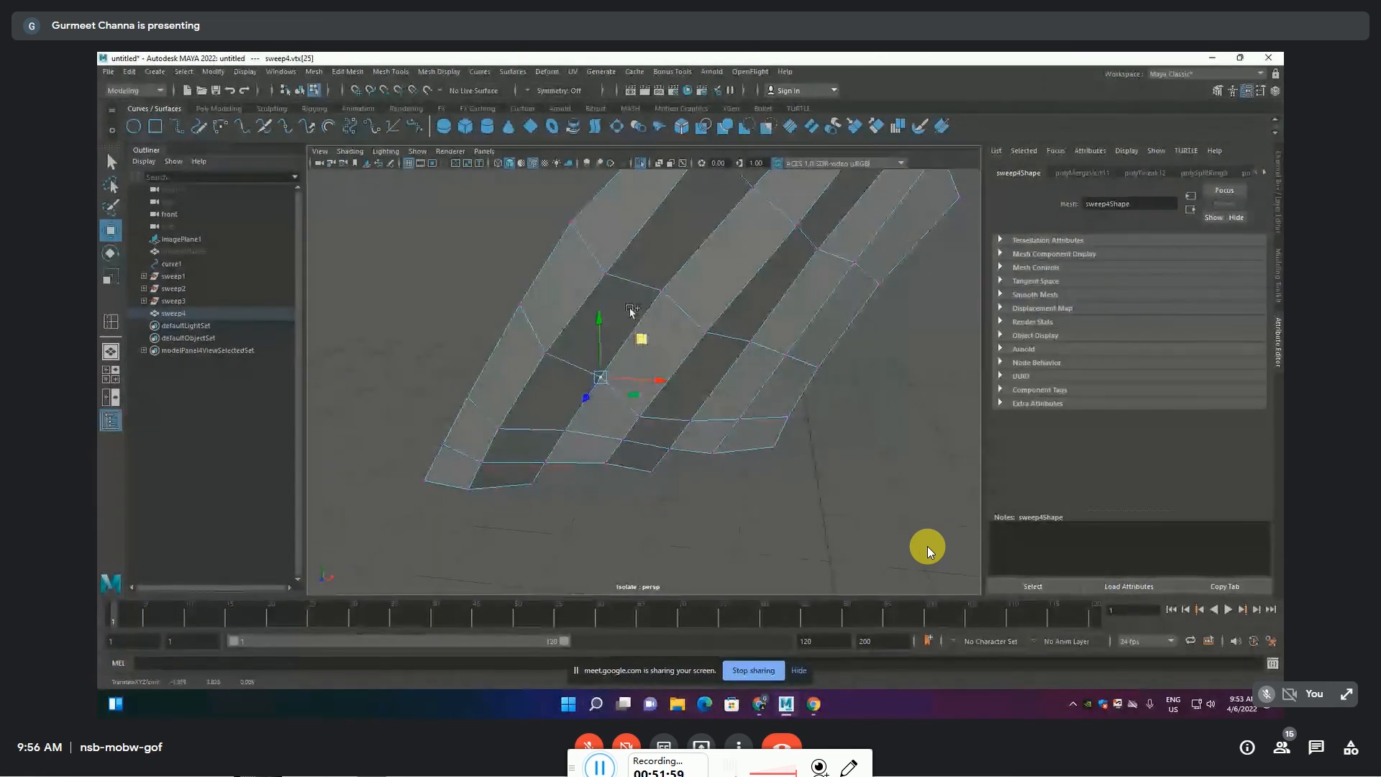
Shift the remaining cross-loop vertices on the first feather and one lower seam vertex upward to space the loops more evenly
drag(549, 207, 644, 294)
alt+middle_drag(674, 325, 630, 407)
drag(577, 290, 598, 267)
drag(458, 368, 489, 418)
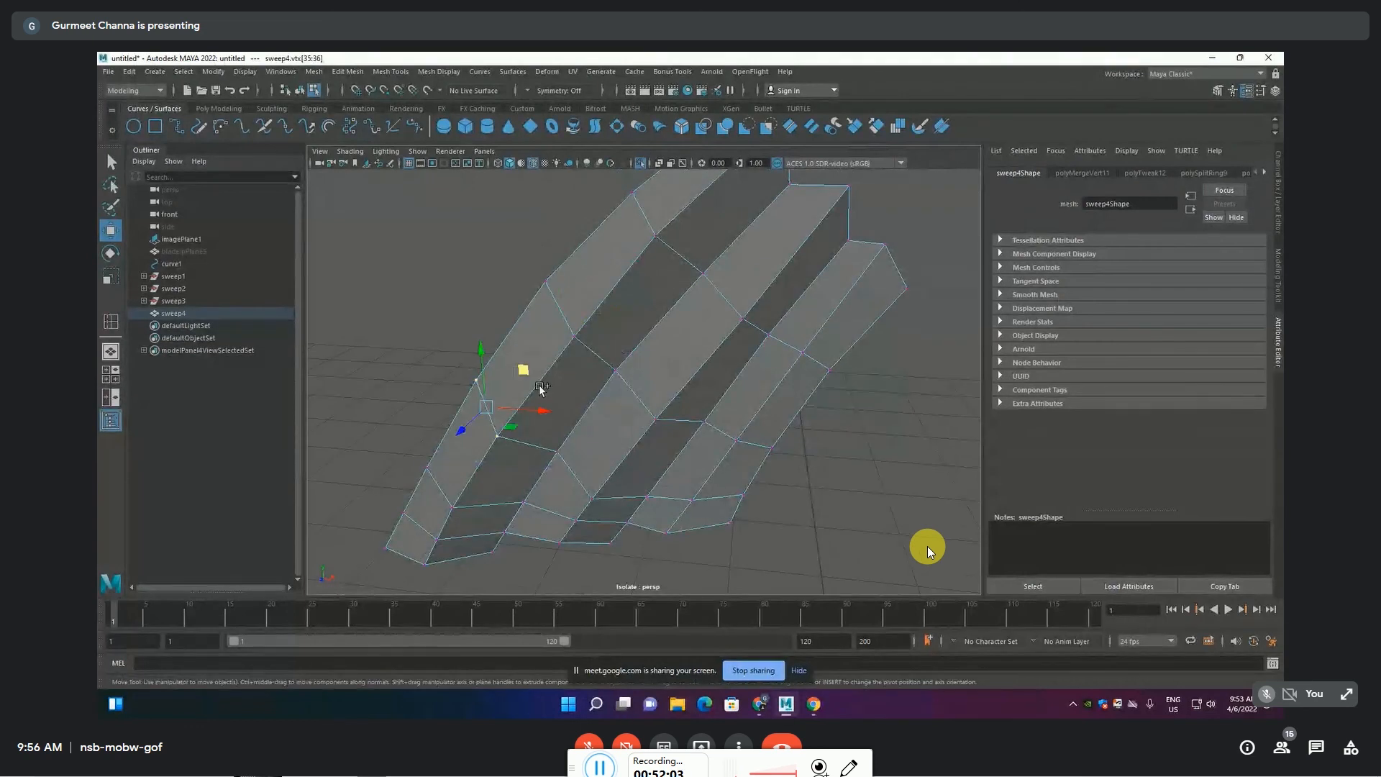
drag(524, 369, 541, 351)
drag(608, 469, 646, 447)
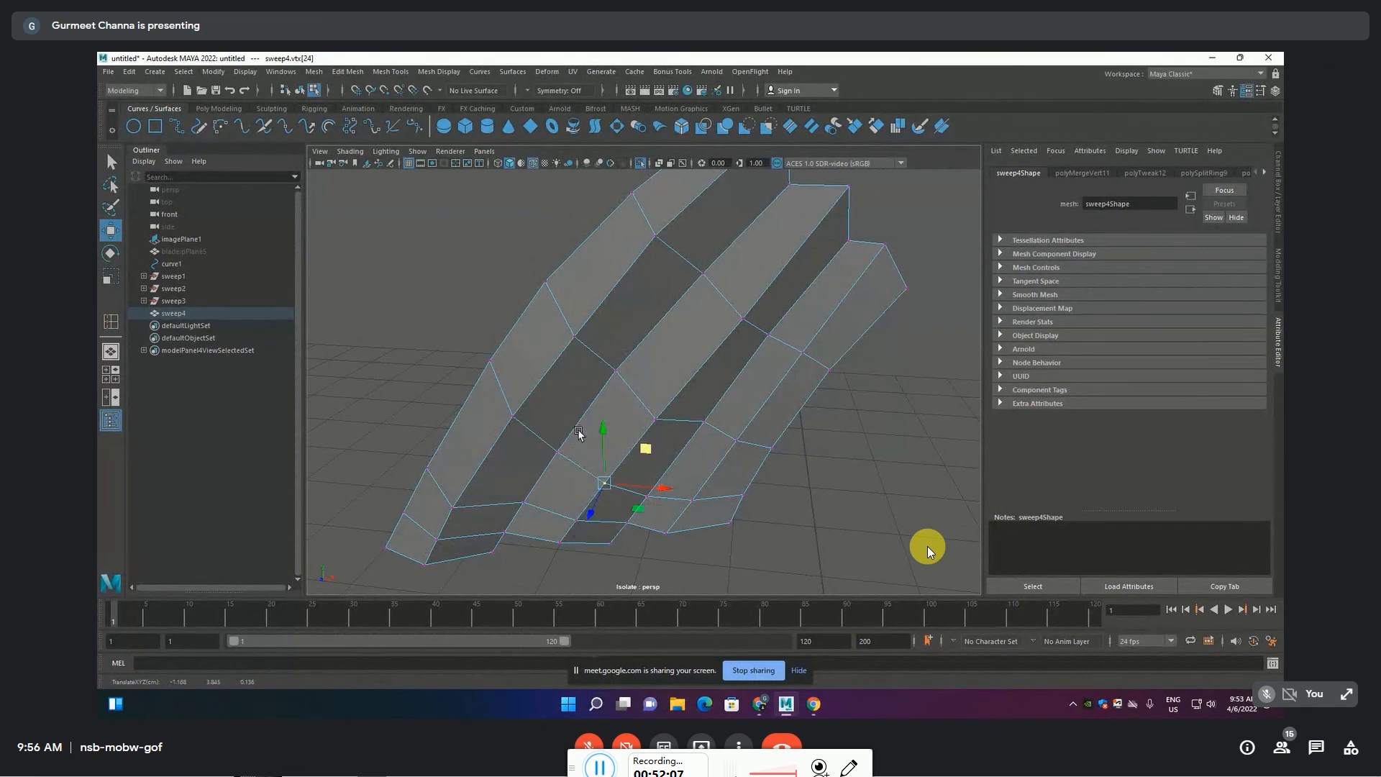
drag(425, 445, 469, 512)
drag(487, 453, 505, 421)
Adjust the individual seam vertices between the feathers near the wing's lower ends
scroll(554, 429, down, 5)
alt+drag(595, 445, 574, 417)
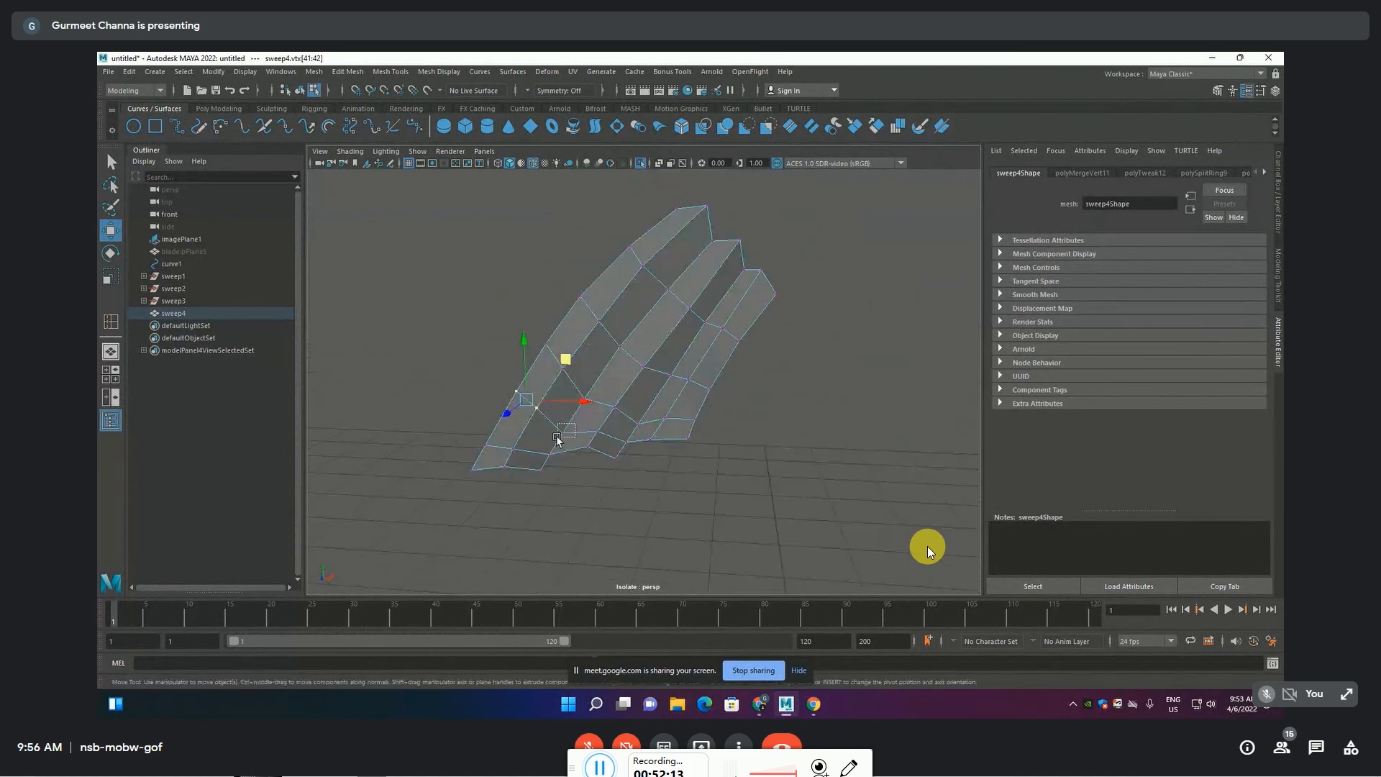
click(567, 426)
click(609, 388)
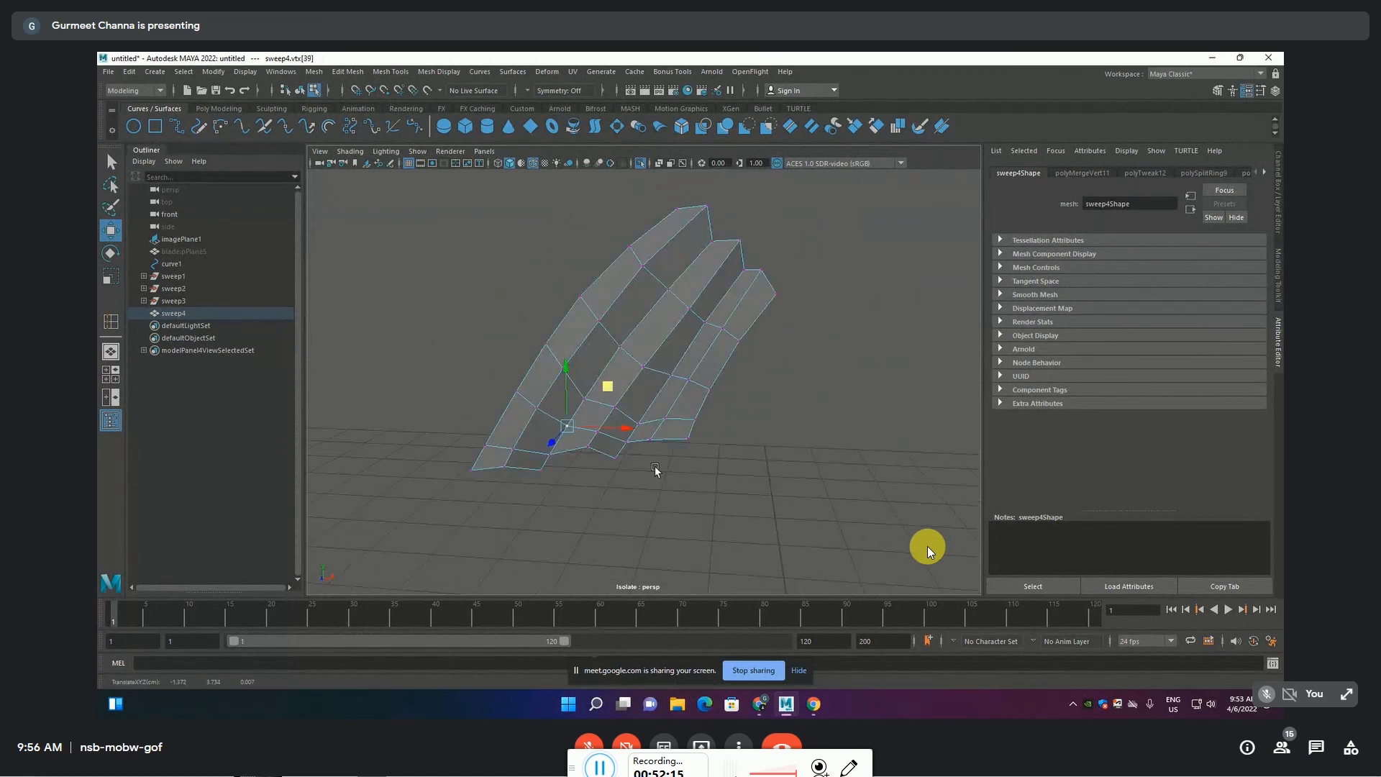
drag(654, 394, 617, 432)
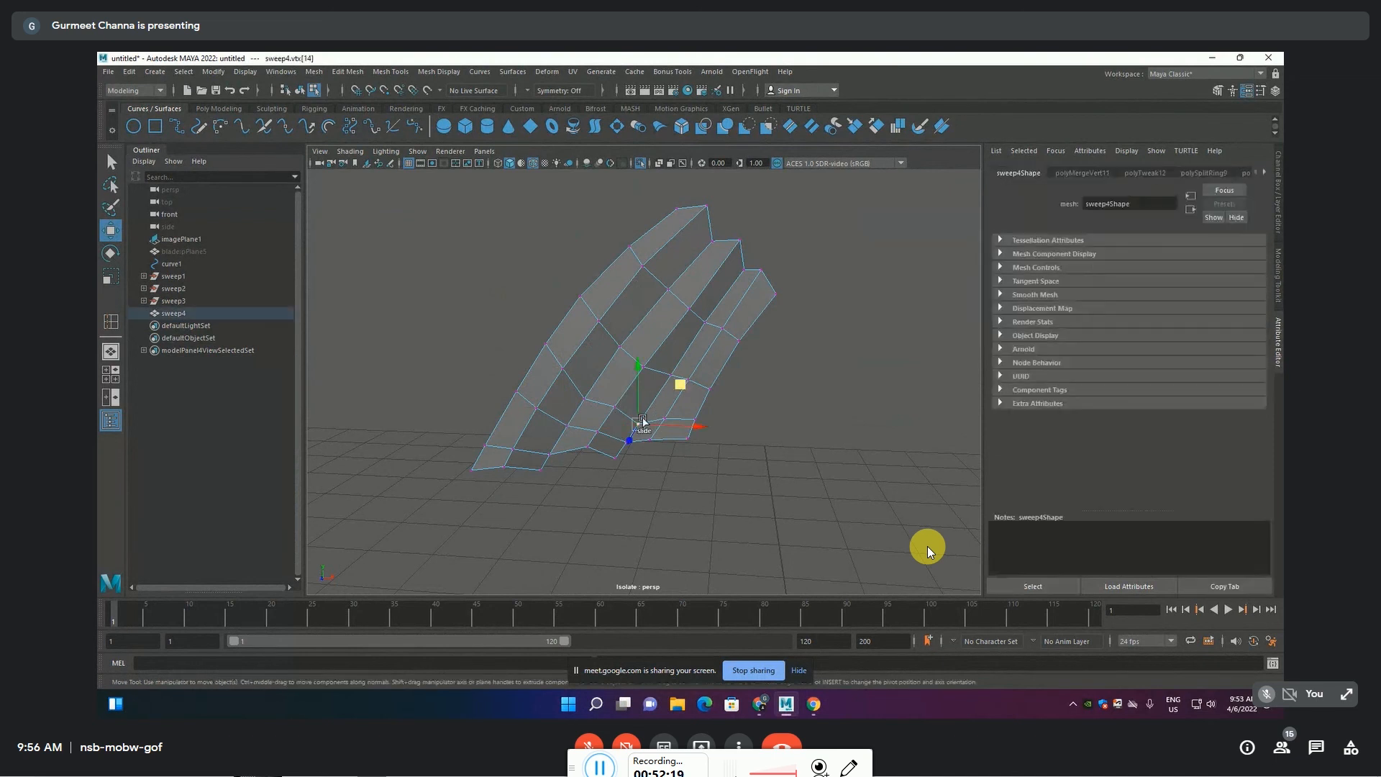
click(769, 446)
Preview the wing mesh smoothed from a slightly different angle, and return to the unsmoothed display
mouse_move(728, 456)
alt+mouse_down()
mouse_move(719, 432)
mouse_move(755, 448)
mouse_move(708, 474)
alt+mouse_up()
scroll(737, 459, up, 4)
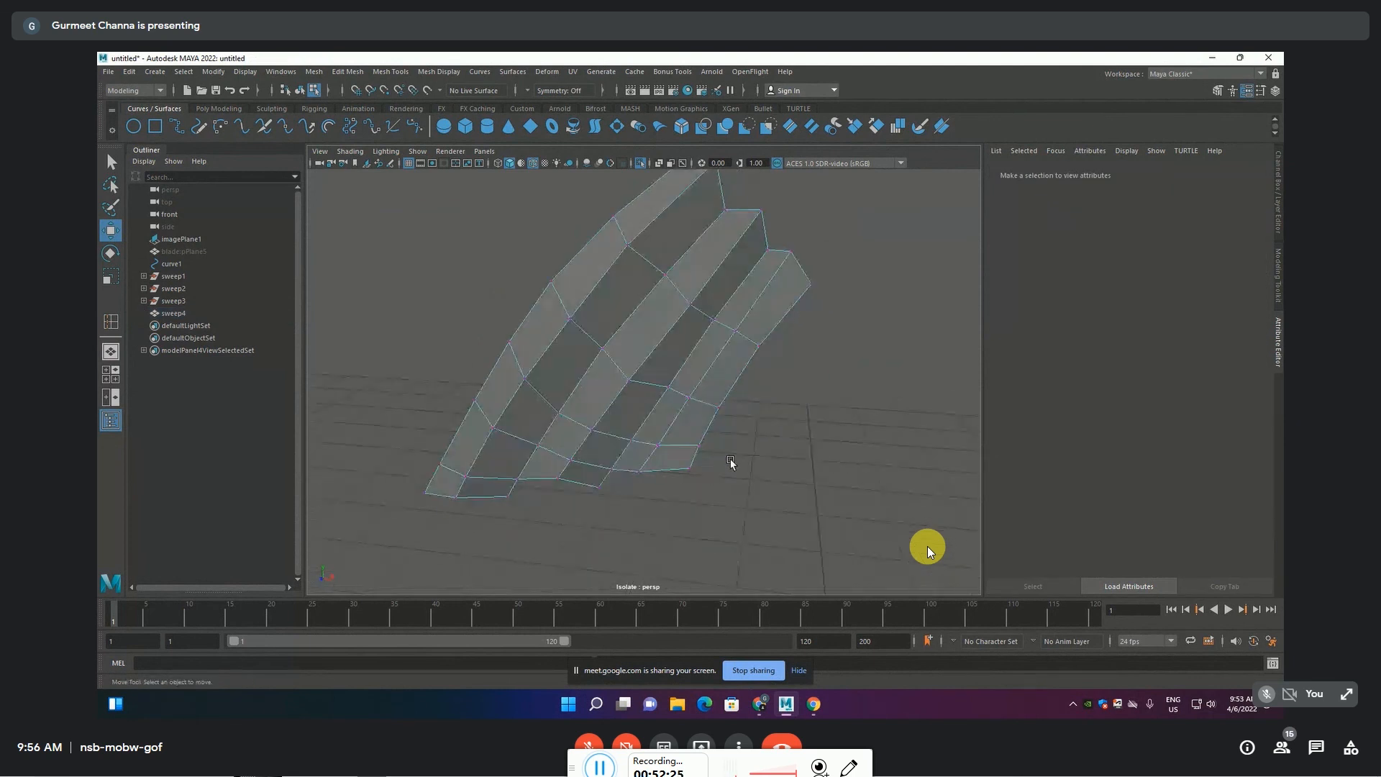
key(3)
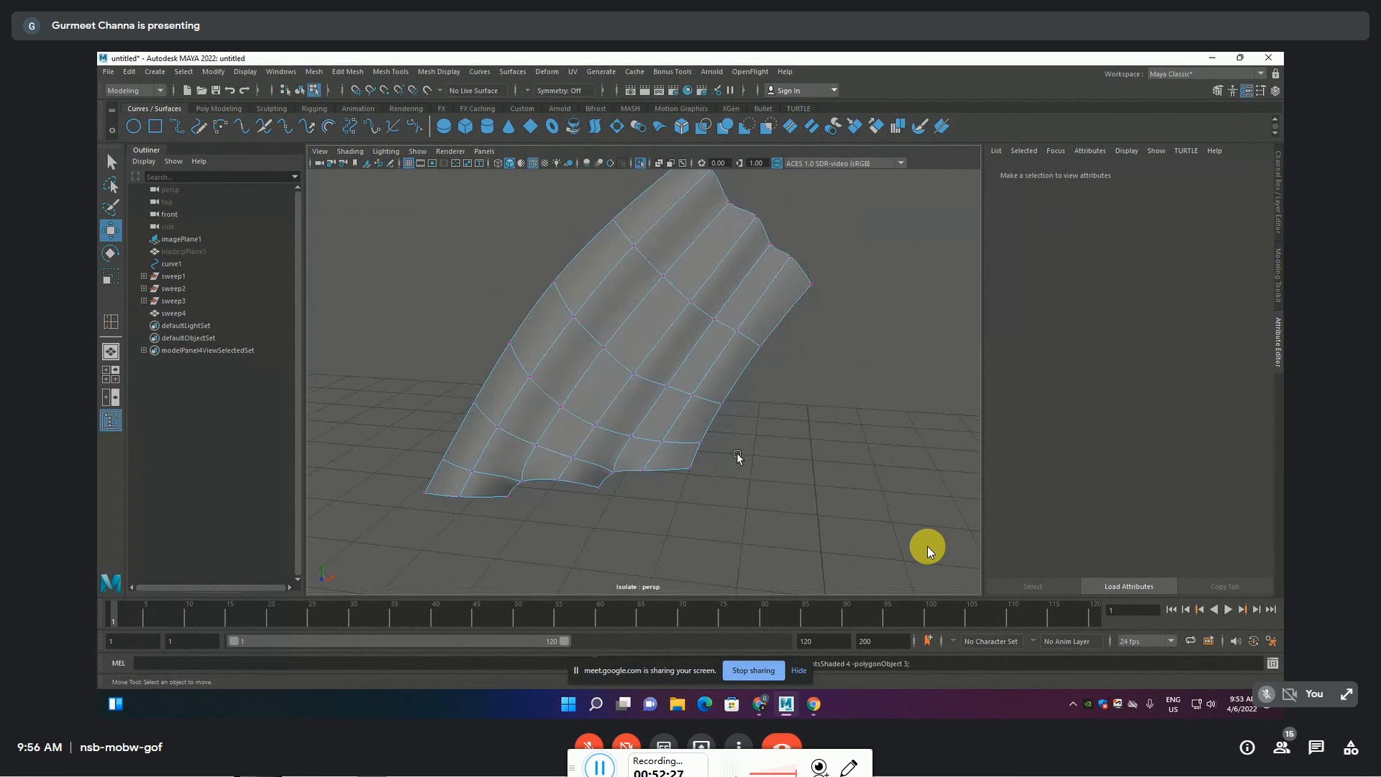
mouse_move(737, 459)
alt+mouse_down()
mouse_move(712, 463)
mouse_move(733, 470)
alt+mouse_up()
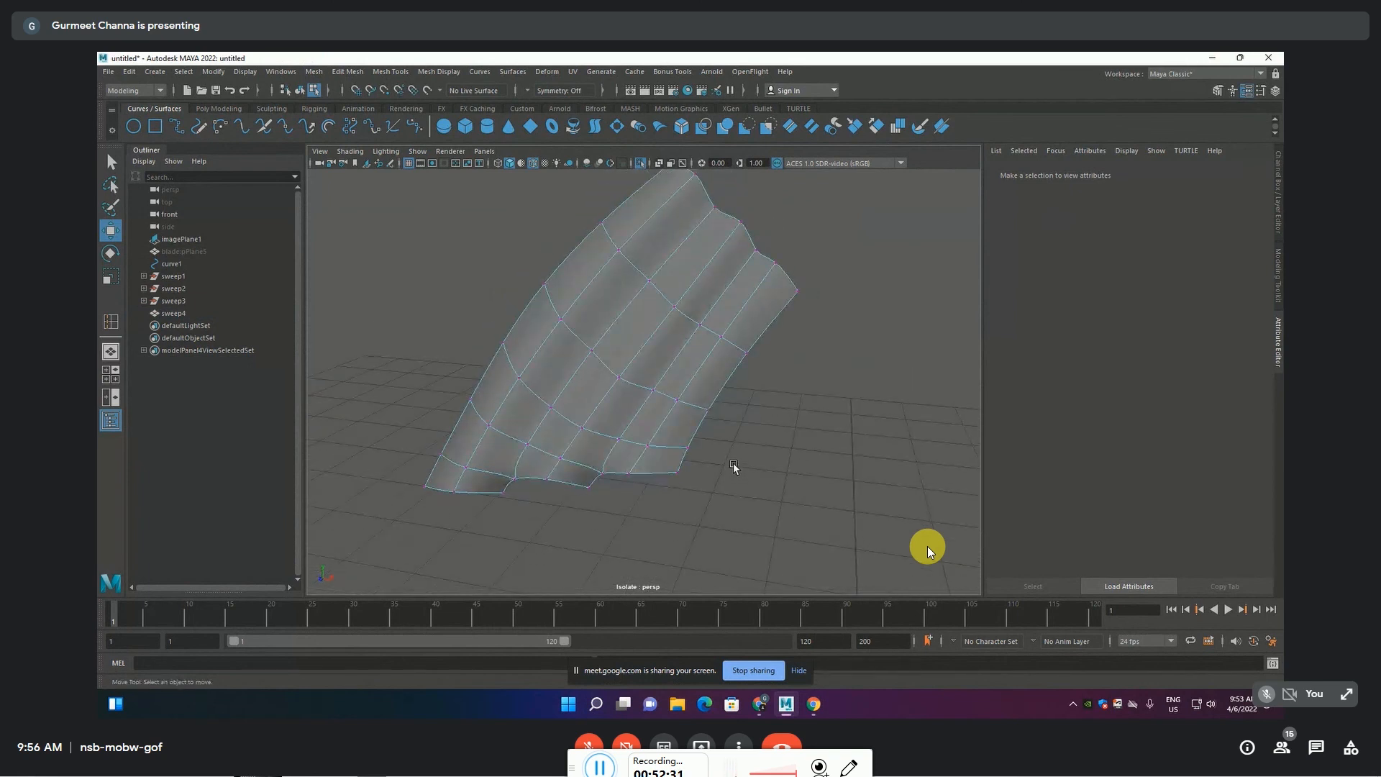
key(1)
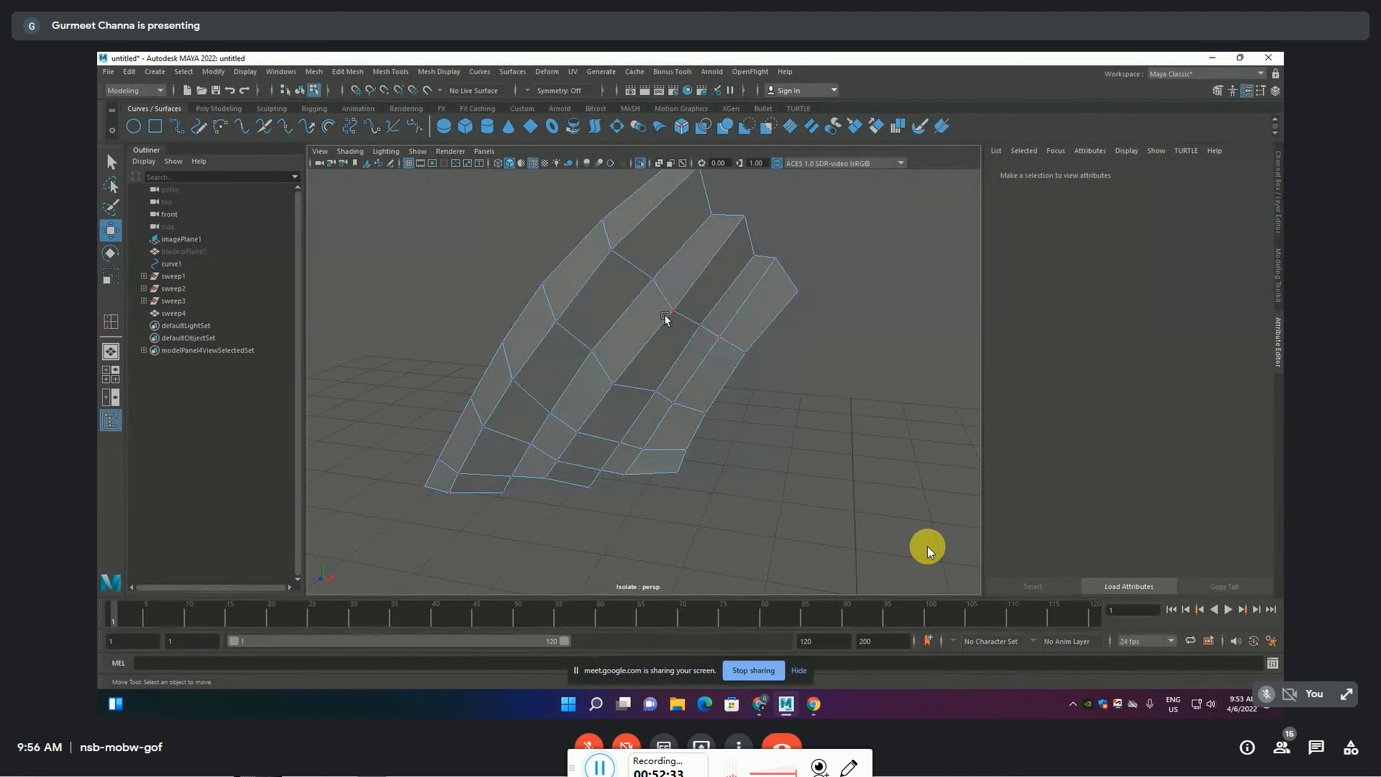
Shift the vertices along both seams between the three feathers slightly along the Z axis
click(654, 279)
shift+click(592, 350)
shift+click(551, 412)
shift+click(510, 477)
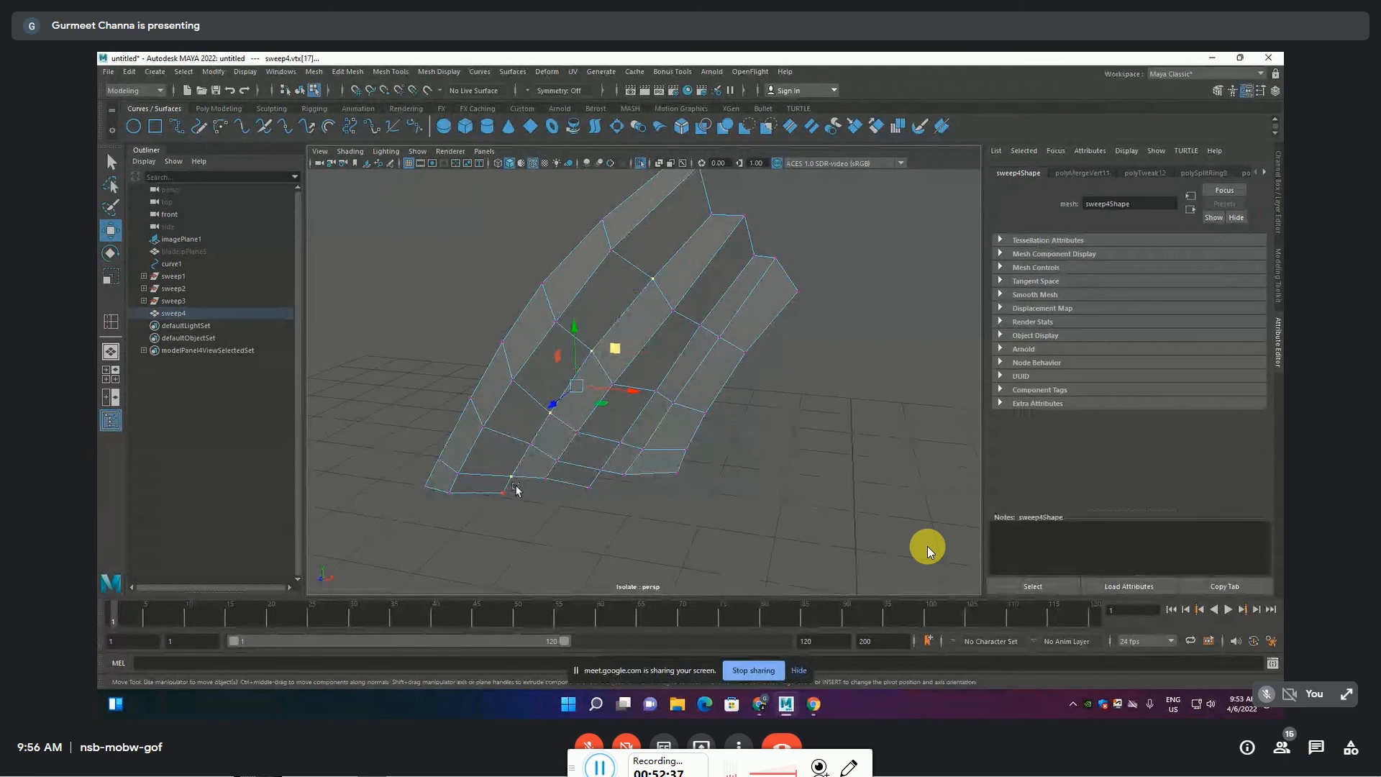
shift+drag(541, 435, 515, 454)
shift+drag(720, 203, 741, 269)
shift+drag(725, 314, 688, 353)
alt+drag(654, 532, 604, 525)
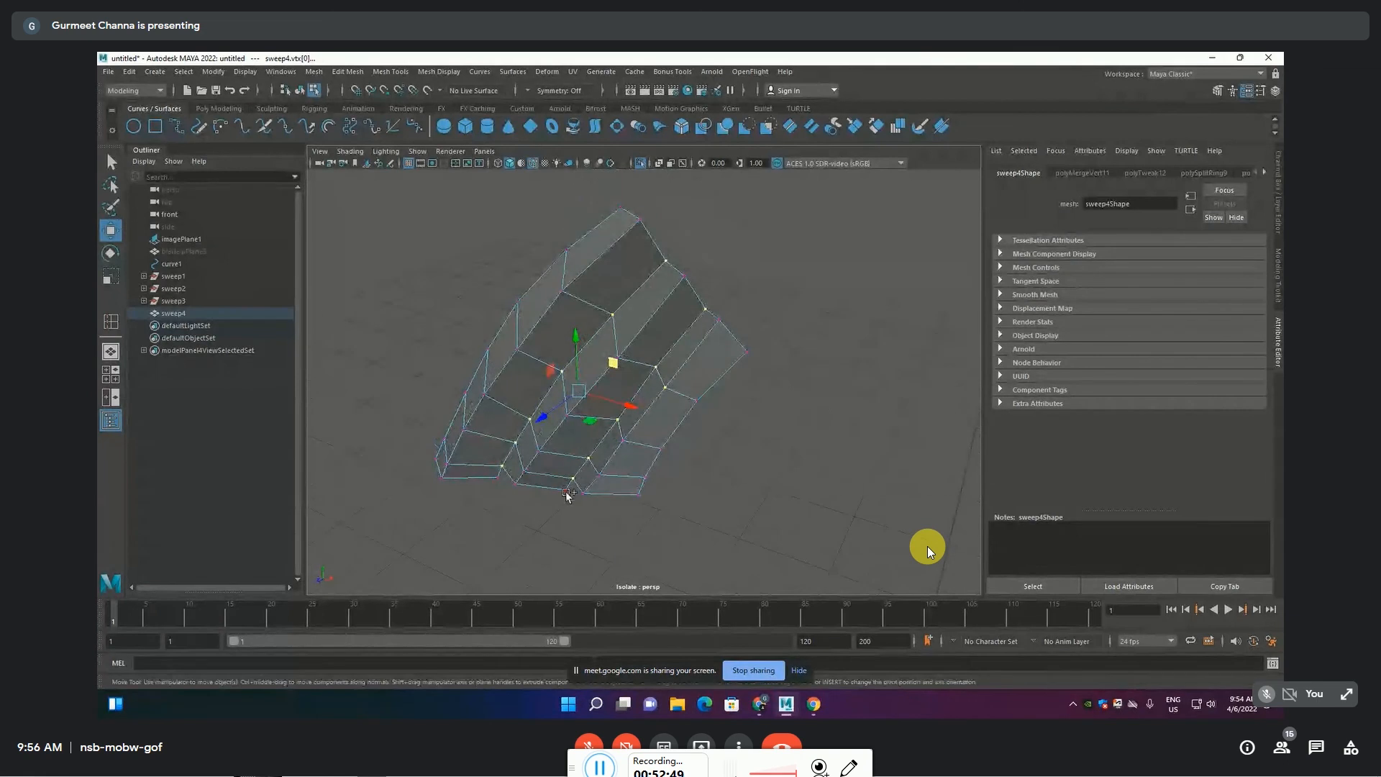
alt+drag(703, 518, 709, 517)
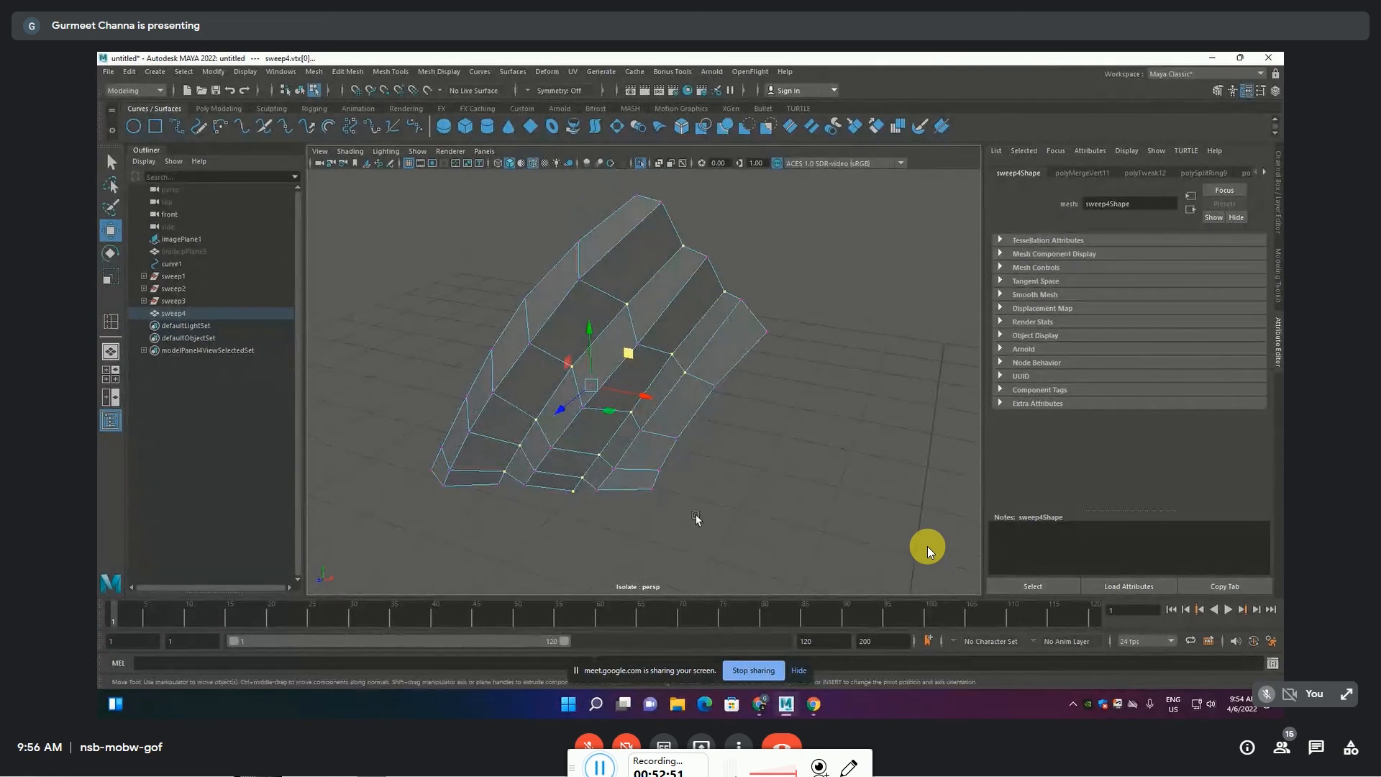
drag(560, 409, 560, 414)
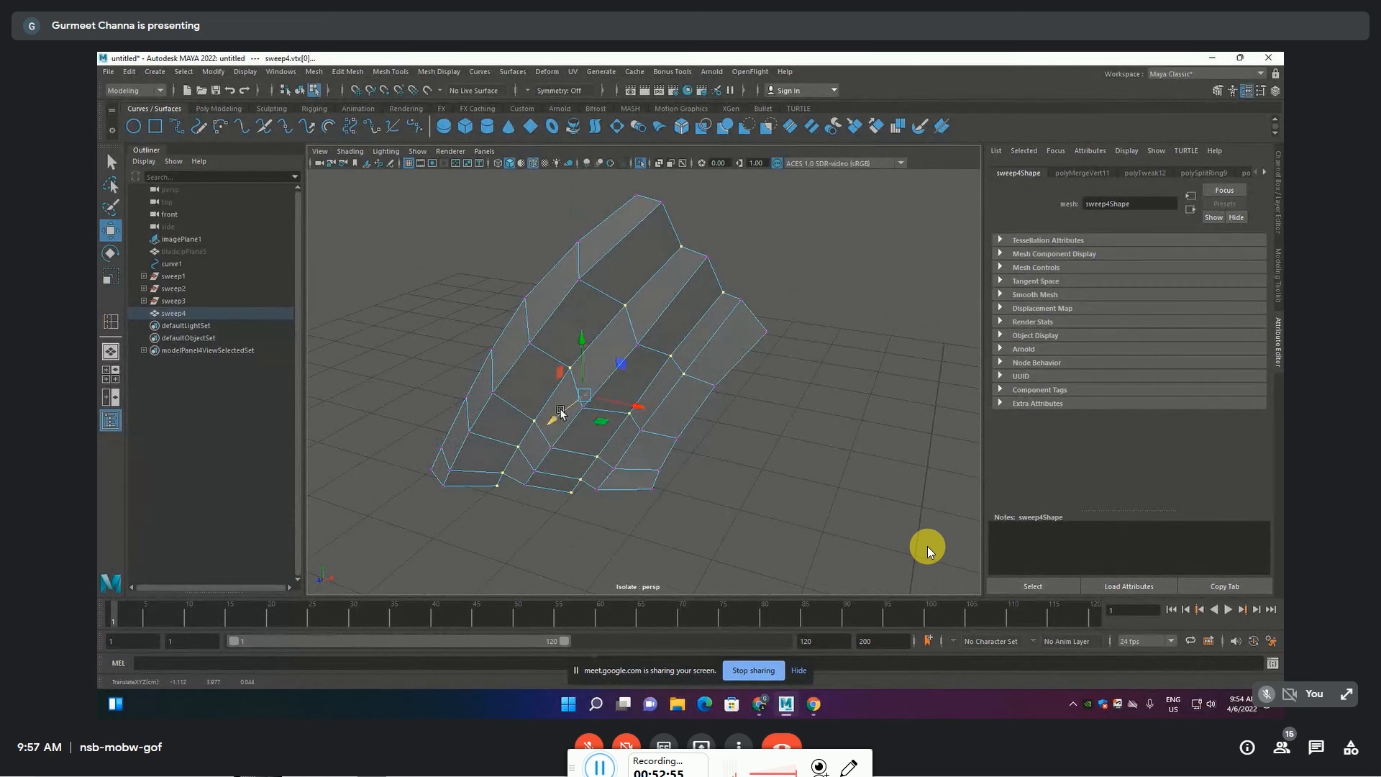
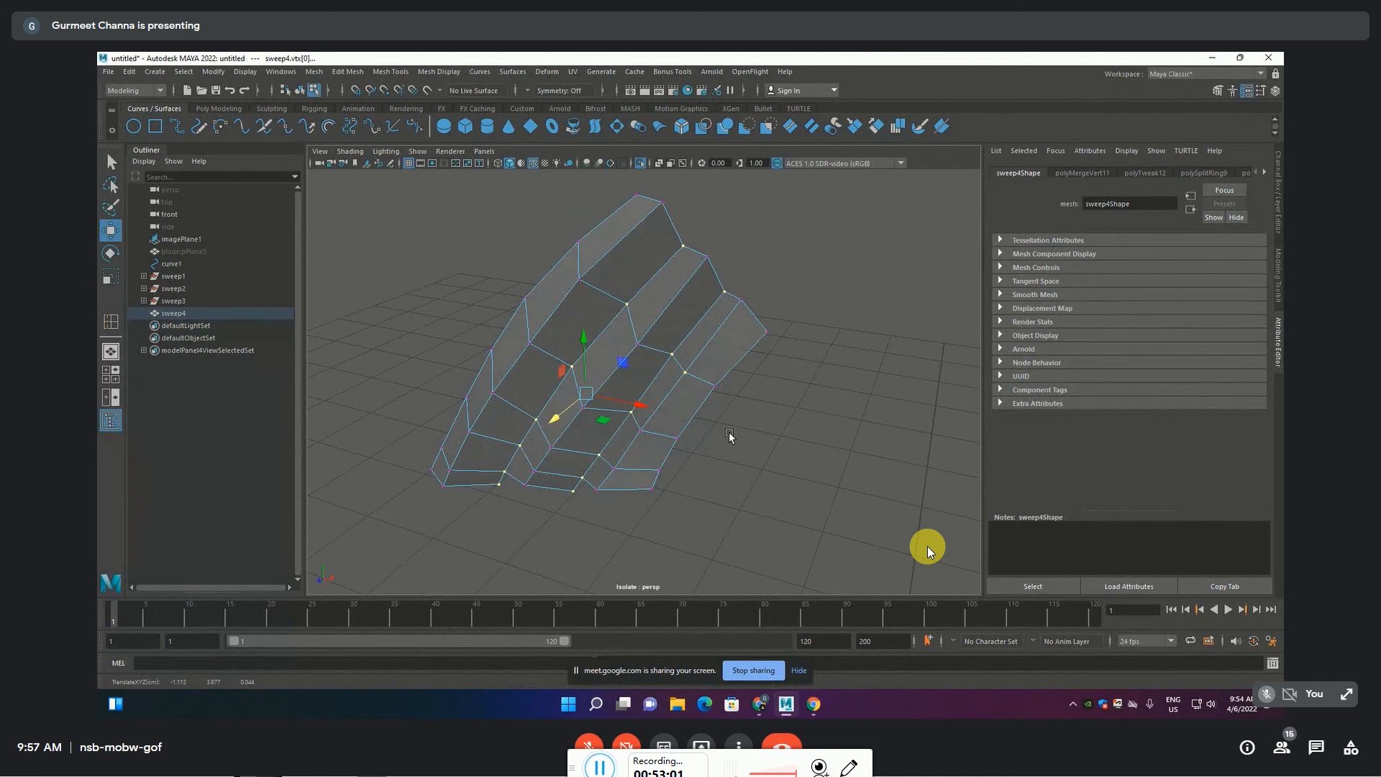
drag(701, 366, 683, 386)
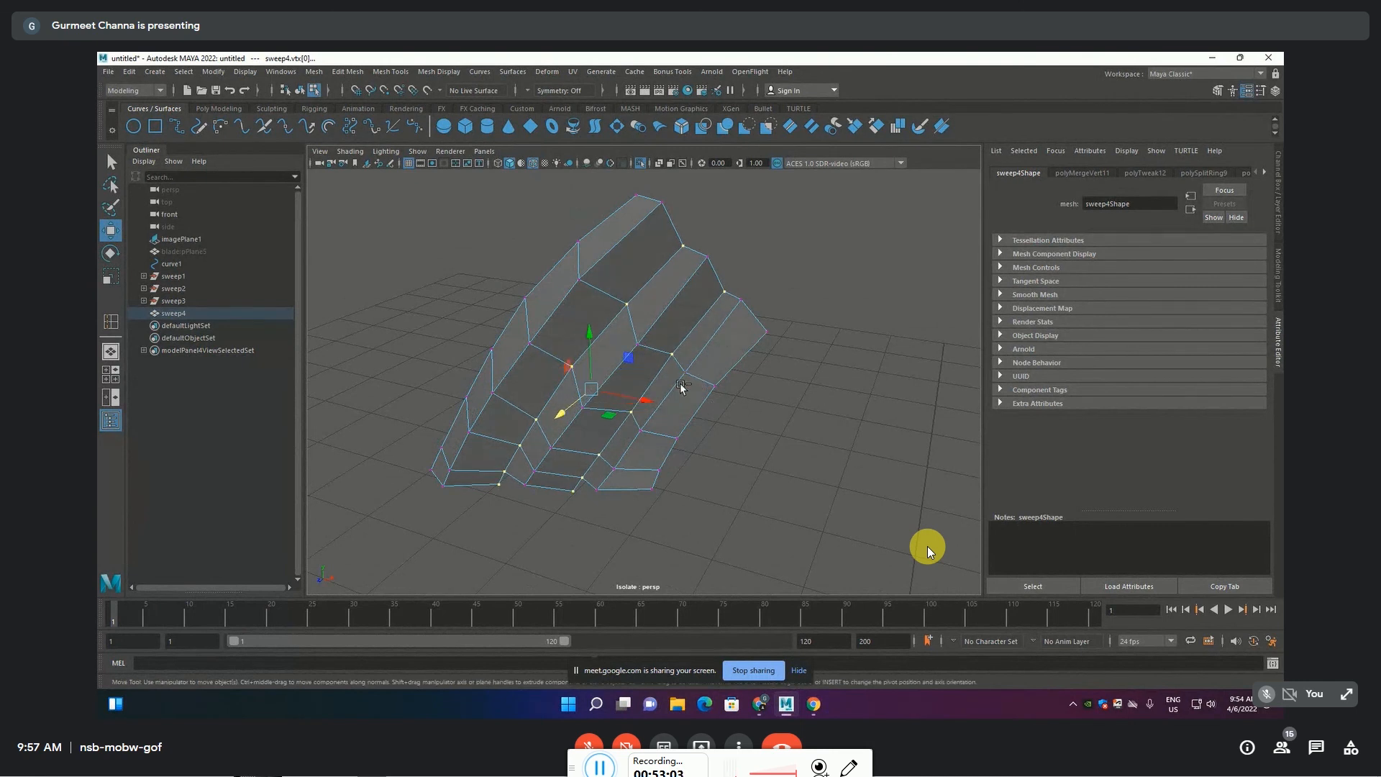
drag(561, 412, 562, 411)
click(704, 488)
Return to object selection and delete the combined wing mesh's construction history
key(F8)
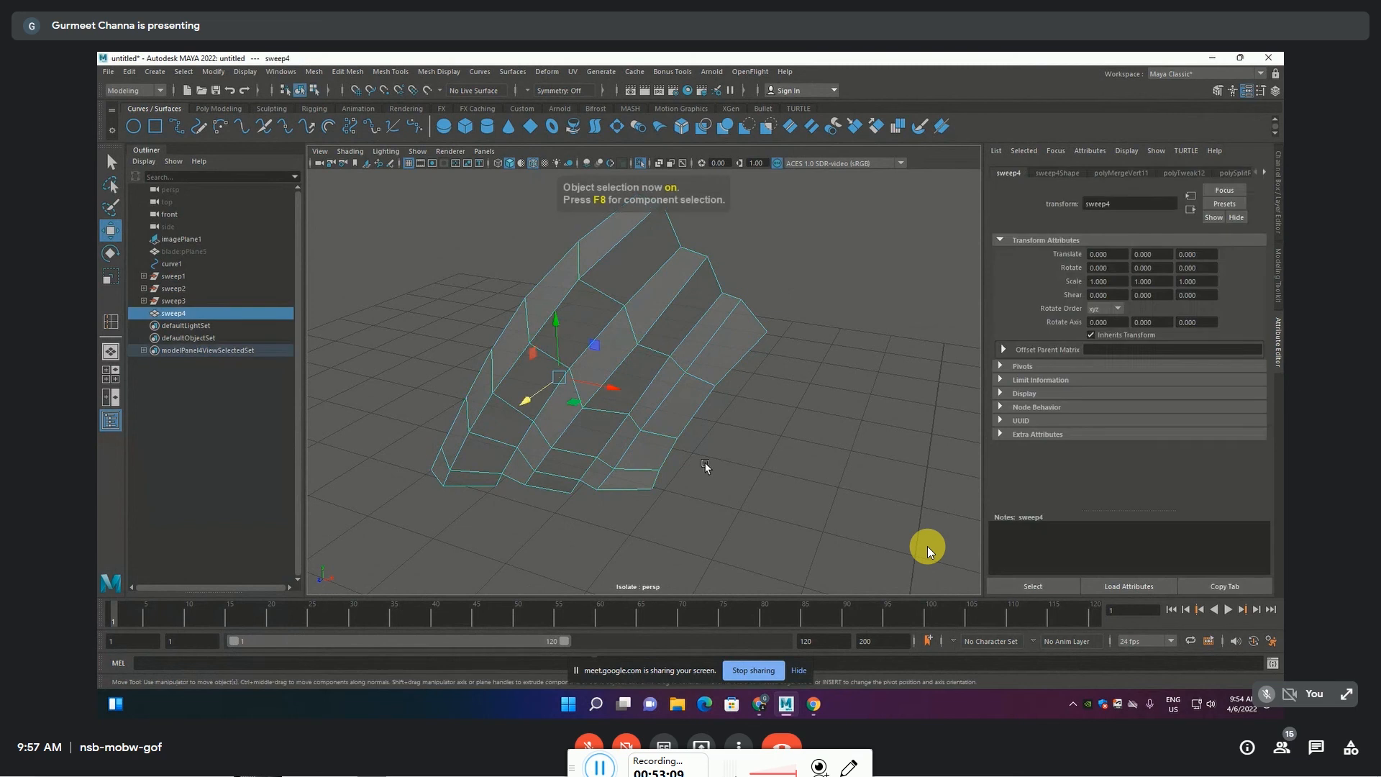
alt+drag(600, 452, 617, 504)
key(alt+shift+d)
click(620, 489)
Duplicate the wing as an instance with Duplicate Special at Z scale -1 from reset settings, and move it to about -0.137 on Z
click(486, 385)
alt+drag(487, 385, 491, 437)
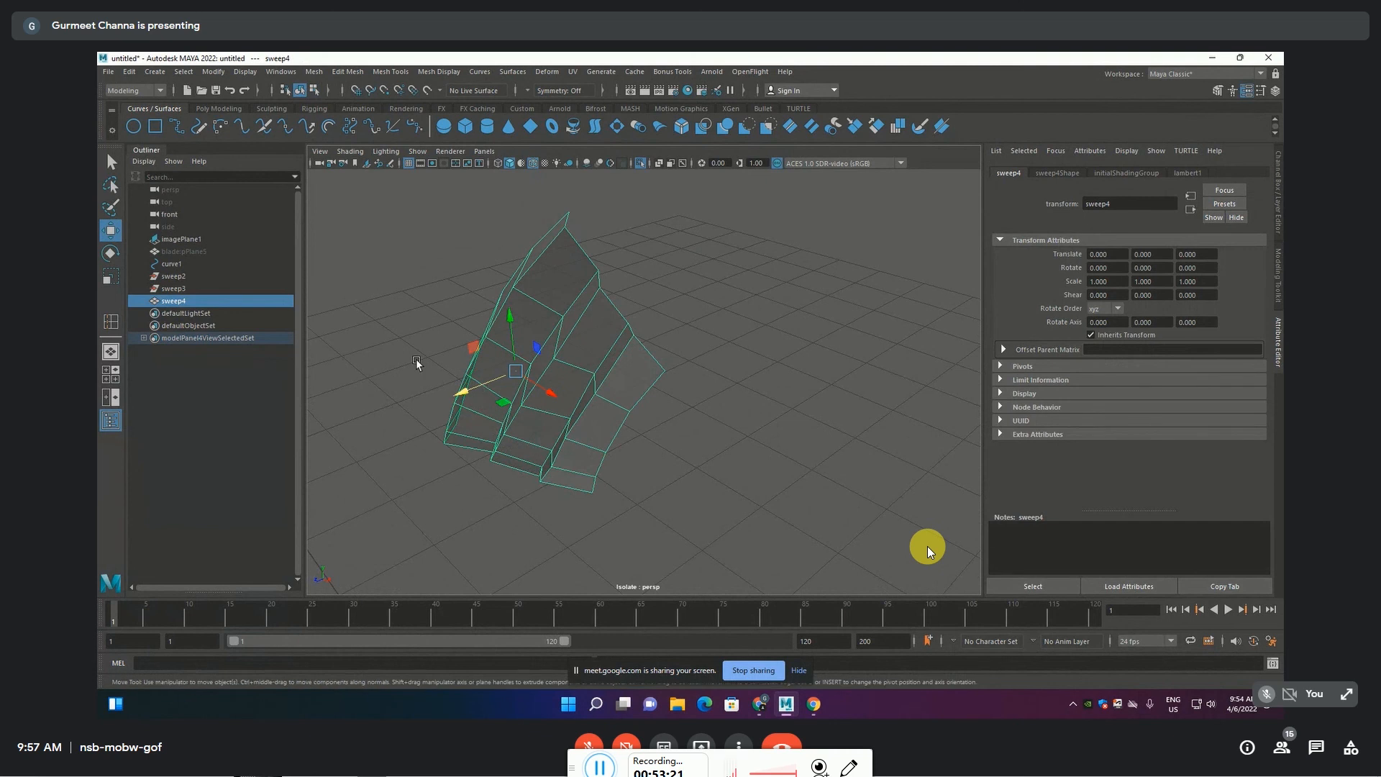
click(130, 72)
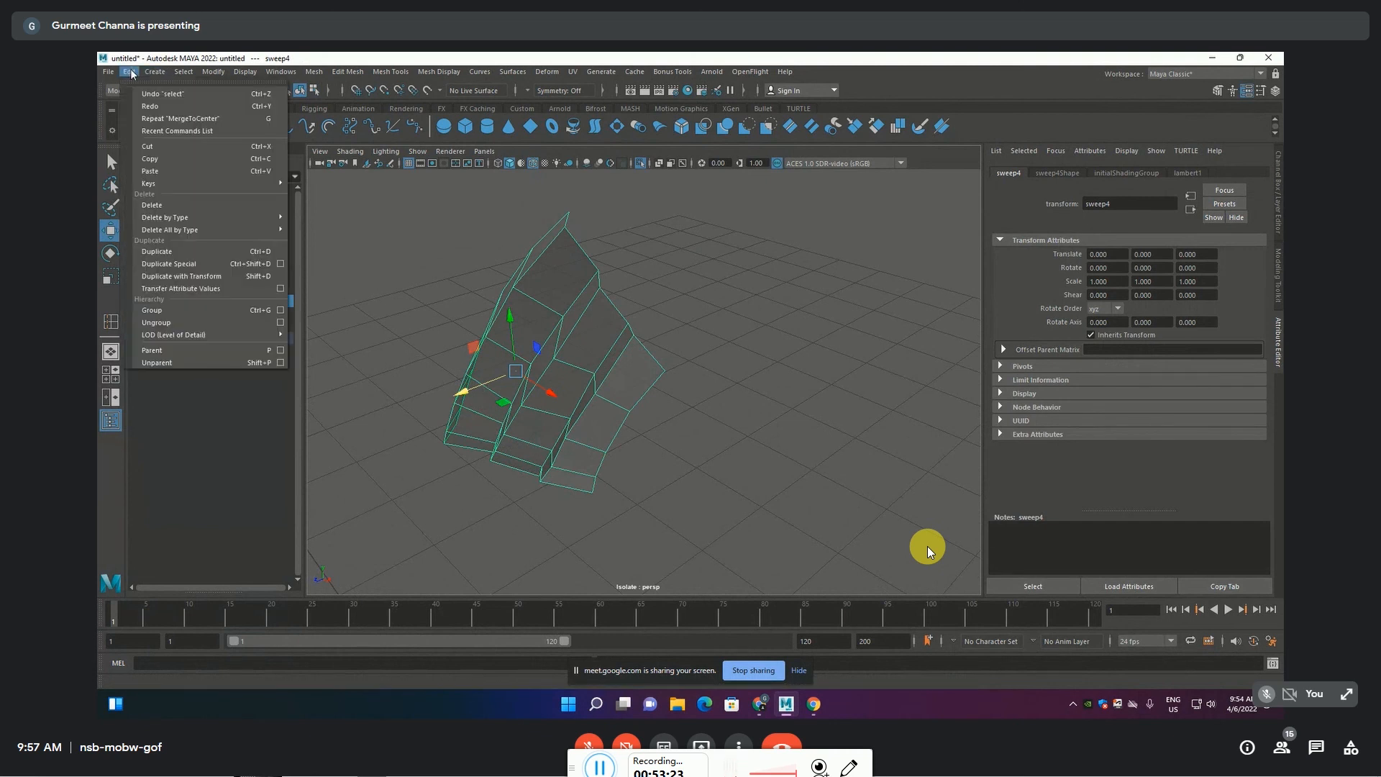
click(281, 267)
click(816, 183)
click(834, 207)
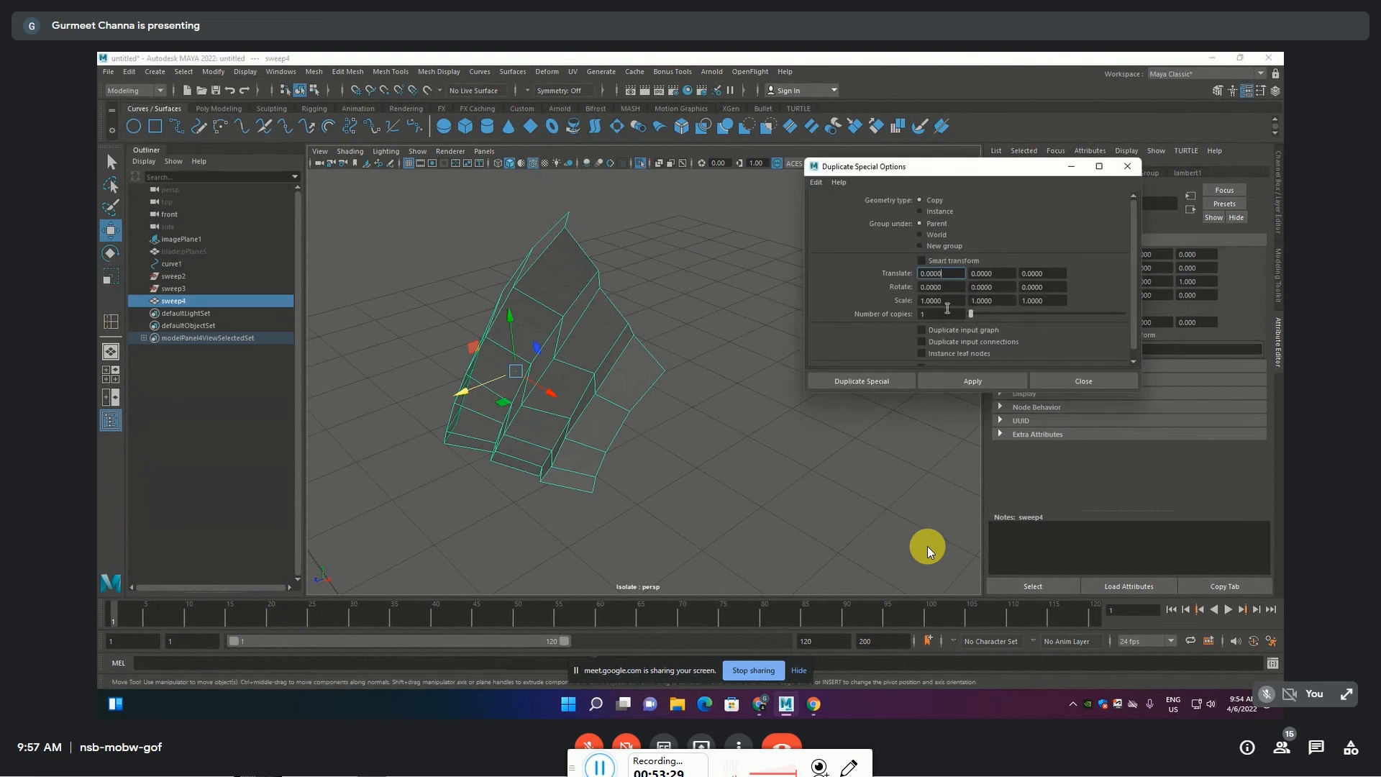
click(1039, 301)
click(886, 381)
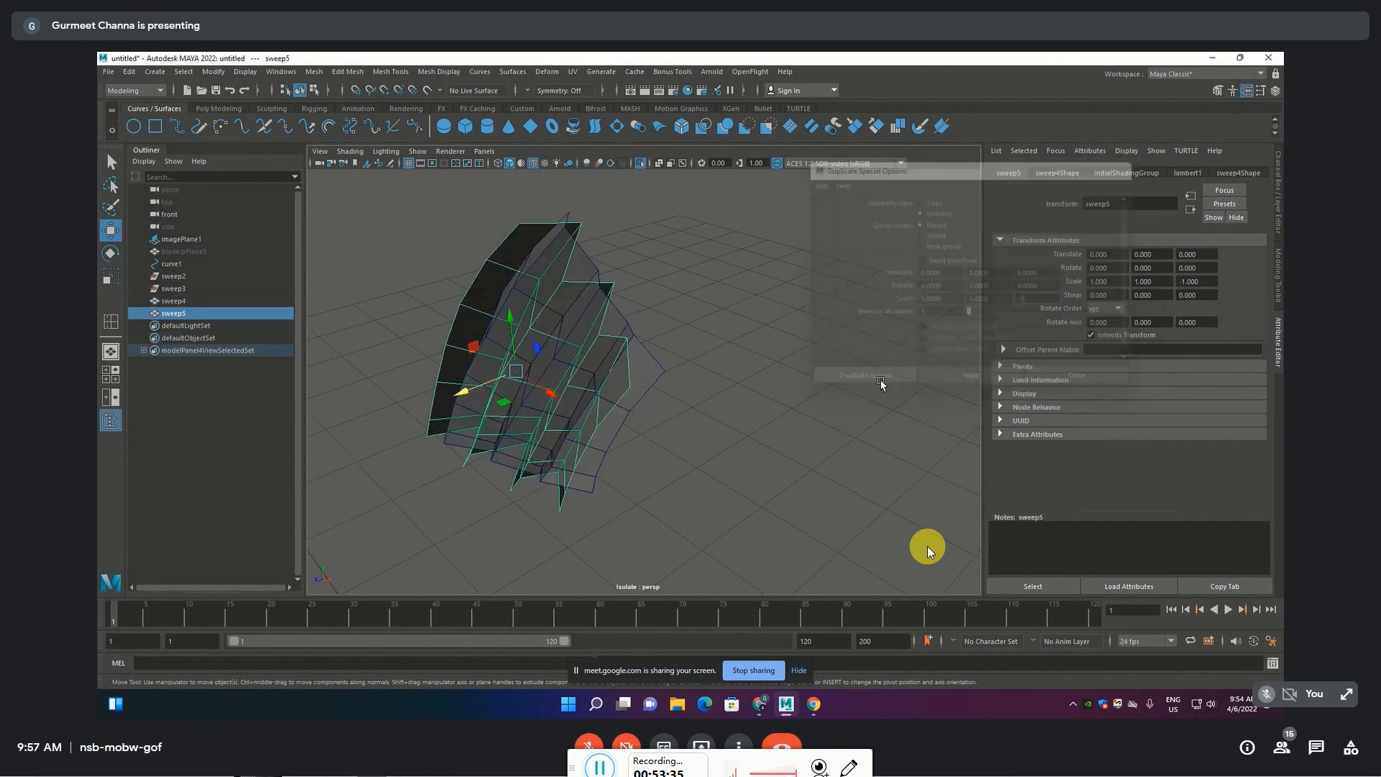
drag(481, 388, 526, 381)
alt+drag(652, 436, 682, 452)
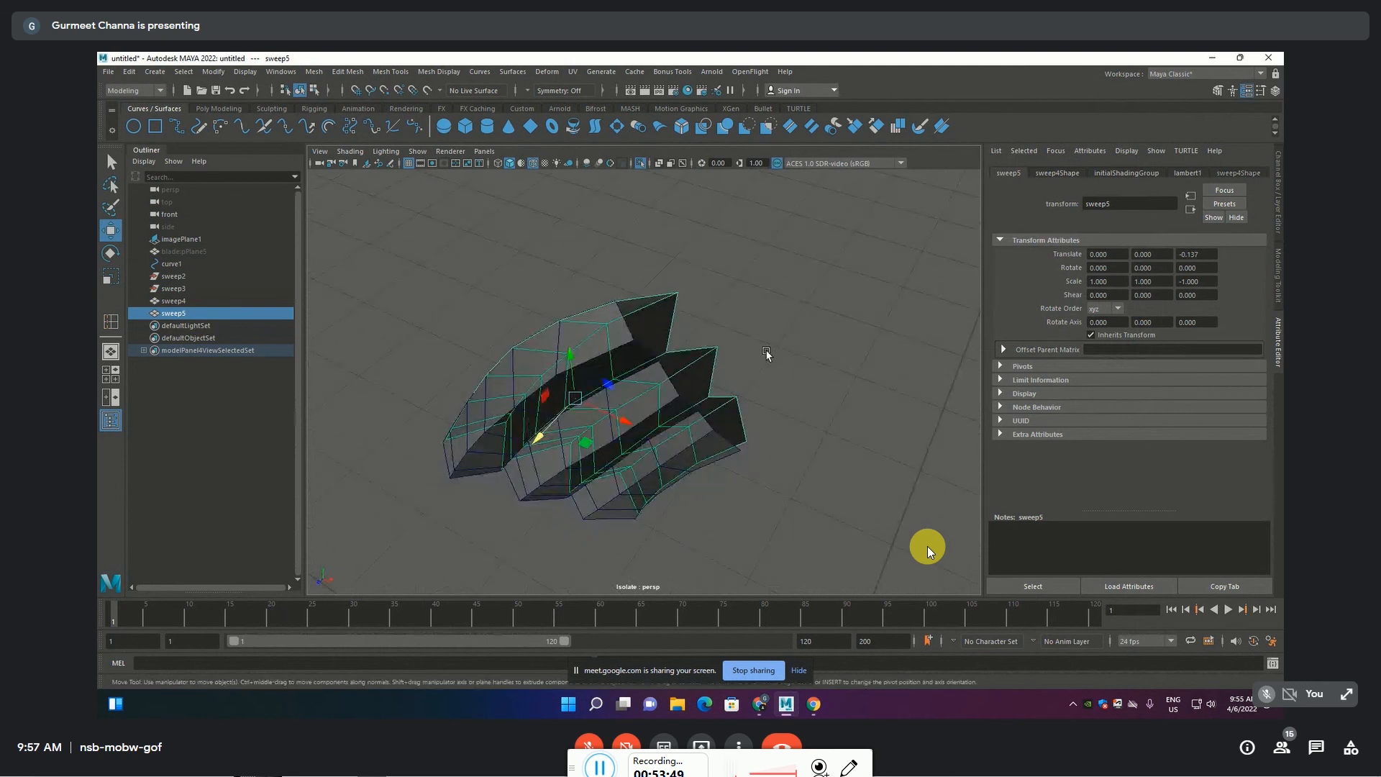
Select the original wing and its mirrored instance, and combine both halves into a single mesh
right_drag(671, 317, 657, 614)
drag(1169, 332, 1066, 352)
click(775, 416)
alt+drag(774, 416, 712, 401)
click(535, 461)
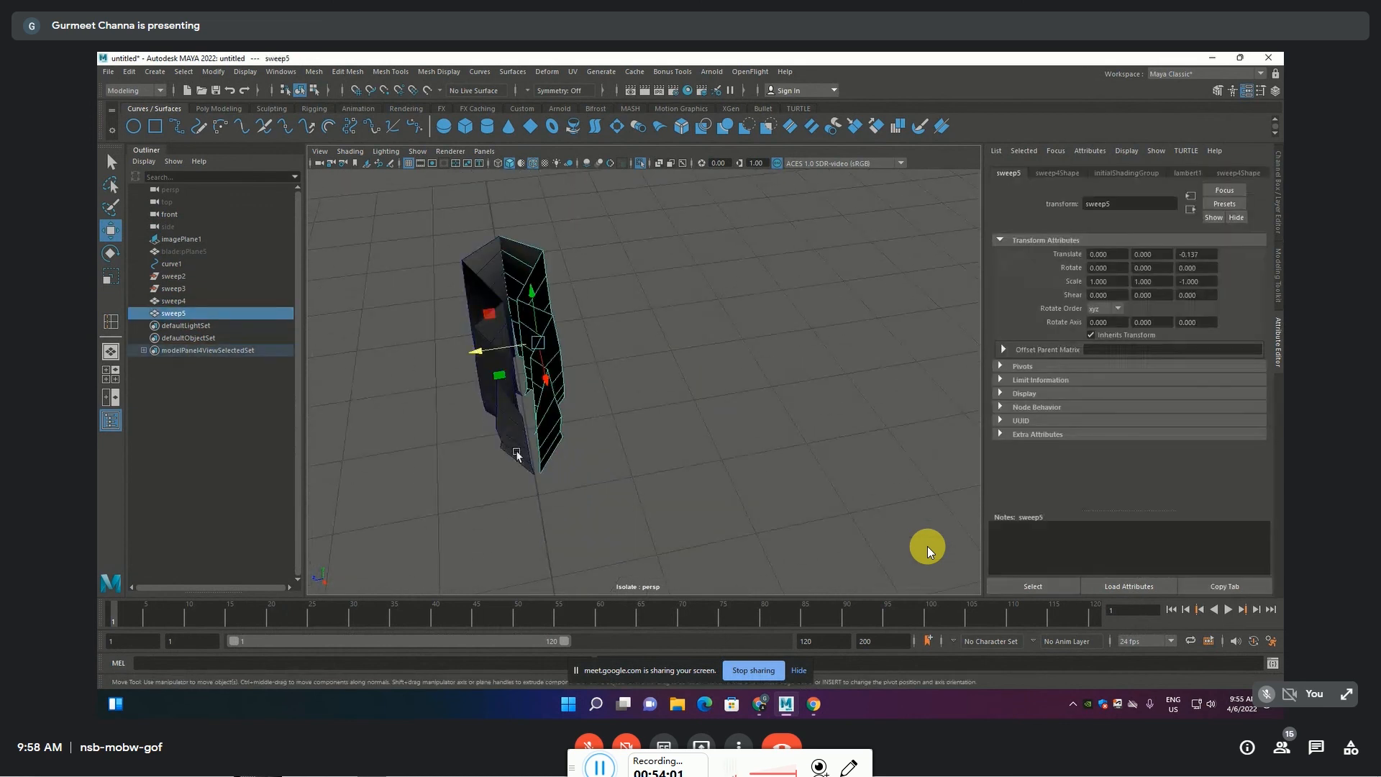
alt+drag(493, 465, 519, 478)
shift+click(524, 456)
click(555, 439)
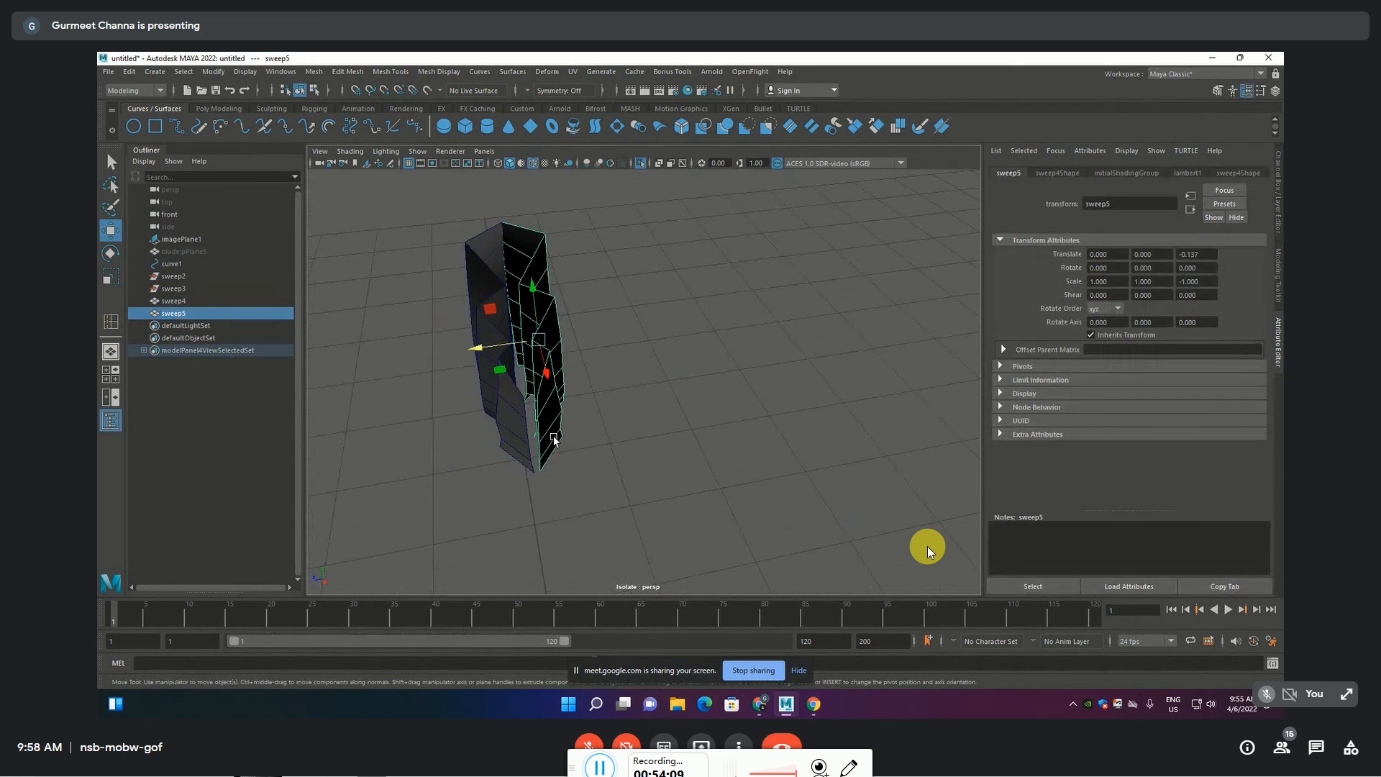
shift+click(520, 436)
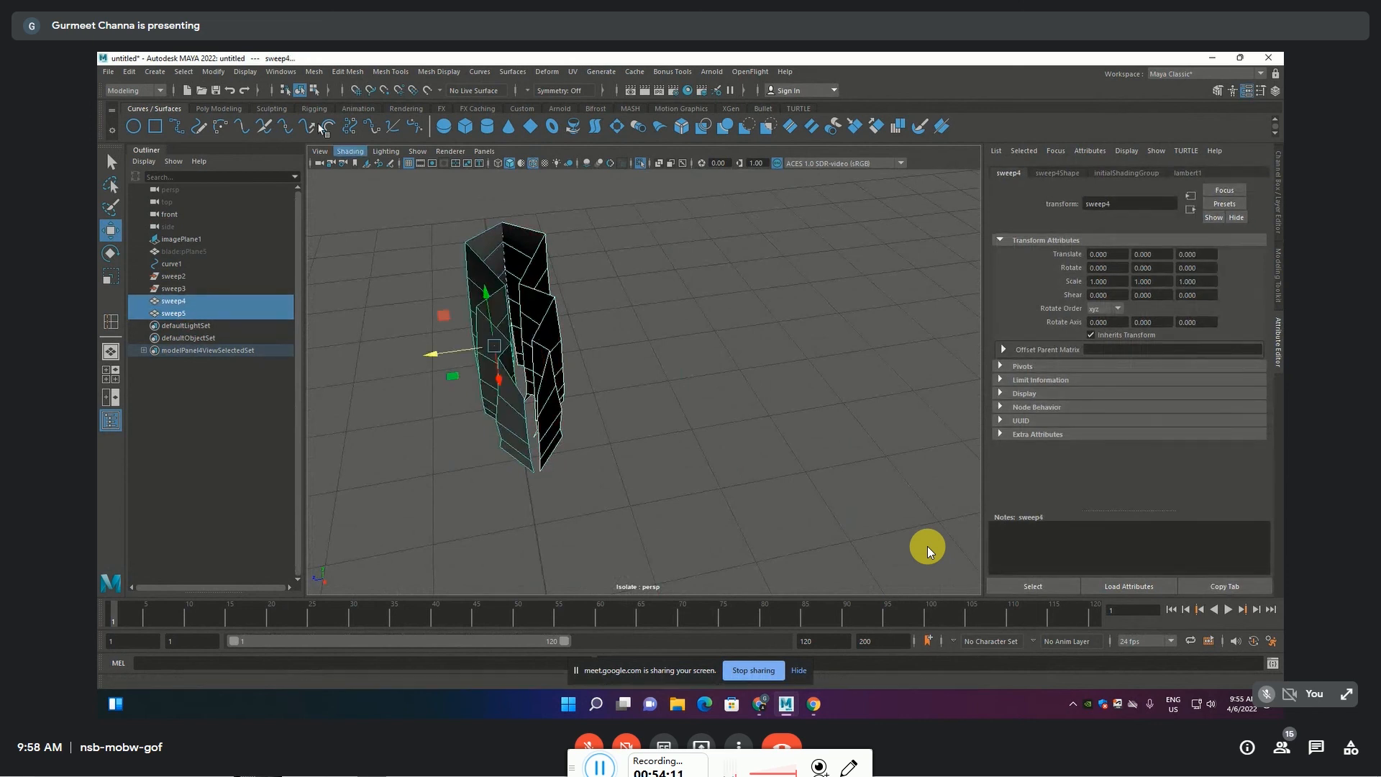
click(314, 72)
mouse_move(328, 108)
click(456, 103)
Merge to center the two facing vertices of the combined wing at the outermost feather's pointed corner
scroll(584, 431, up, 3)
click(521, 440)
alt+drag(487, 459, 576, 468)
scroll(537, 495, up, 4)
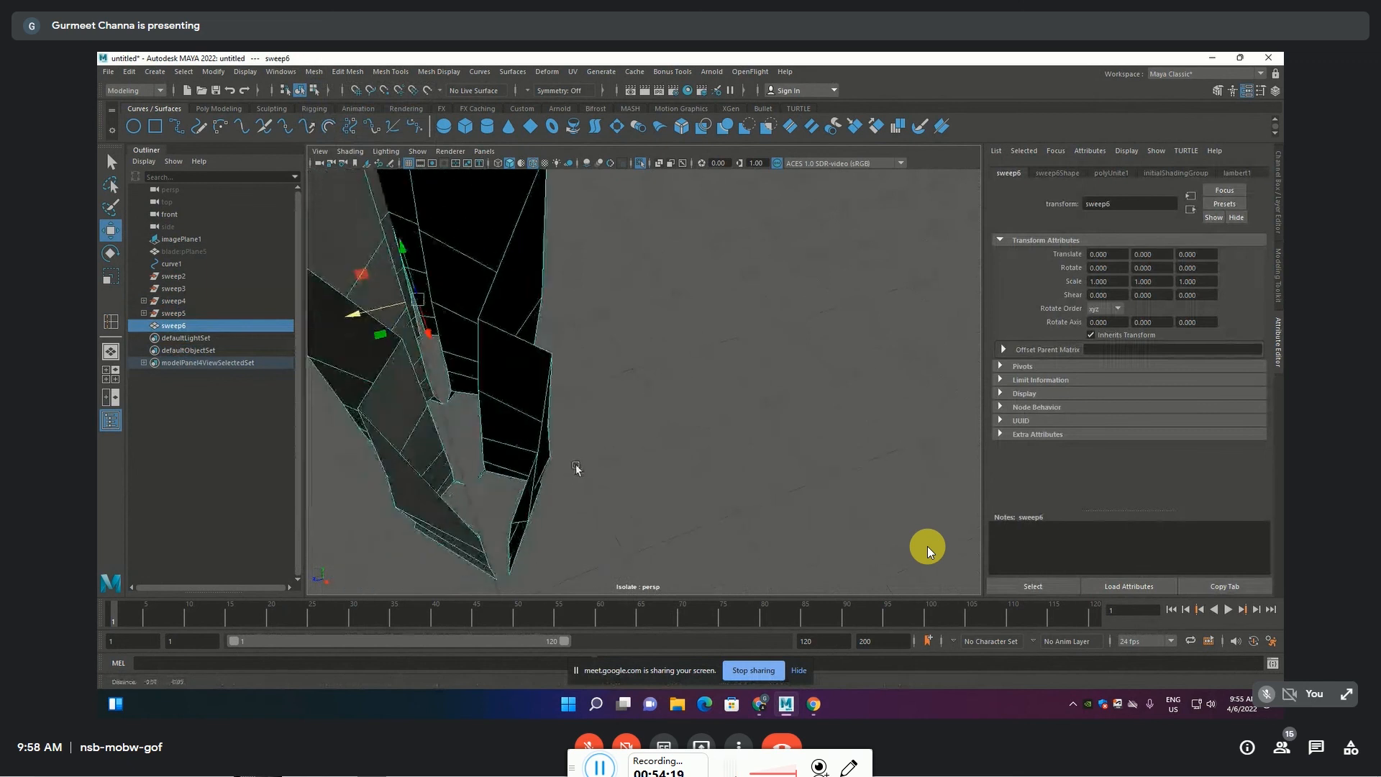
key(F9)
click(494, 531)
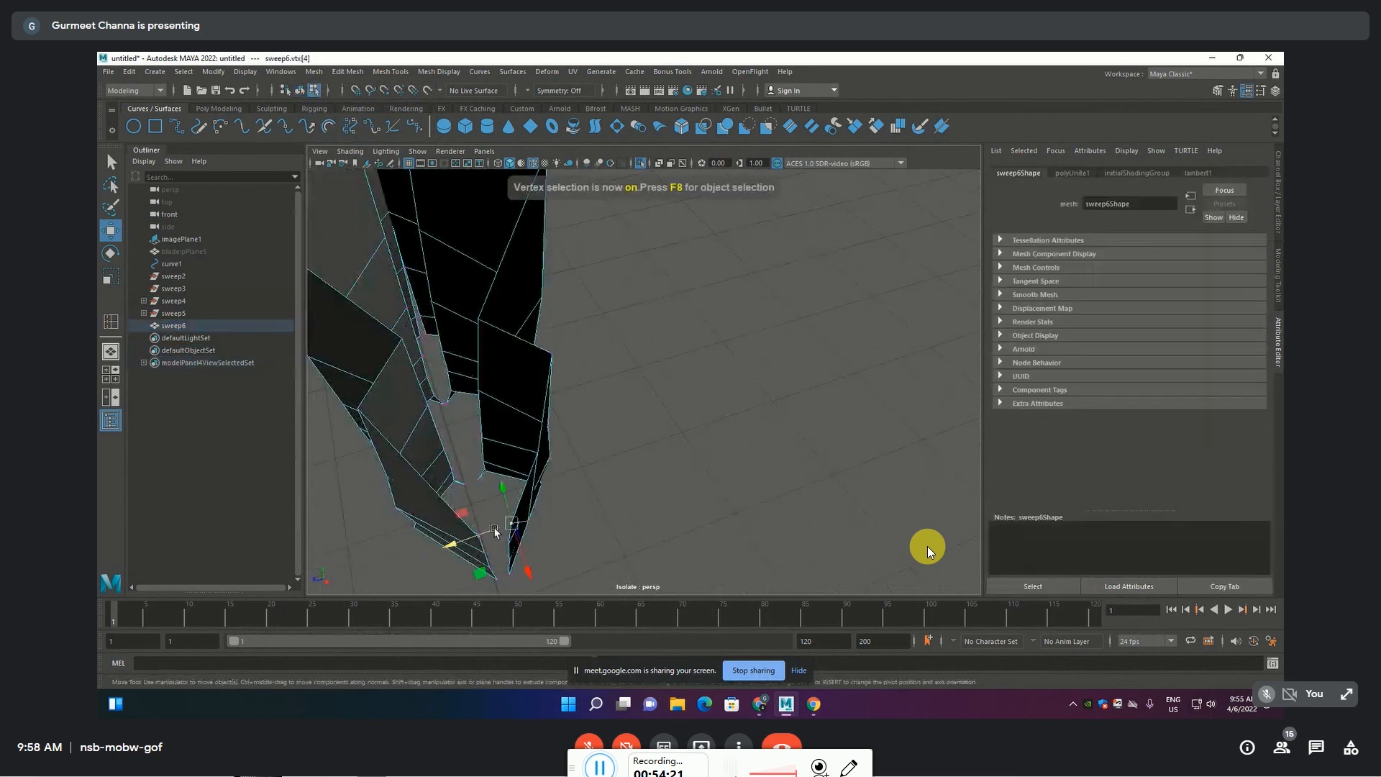
alt+drag(469, 536, 736, 478)
drag(815, 307, 725, 354)
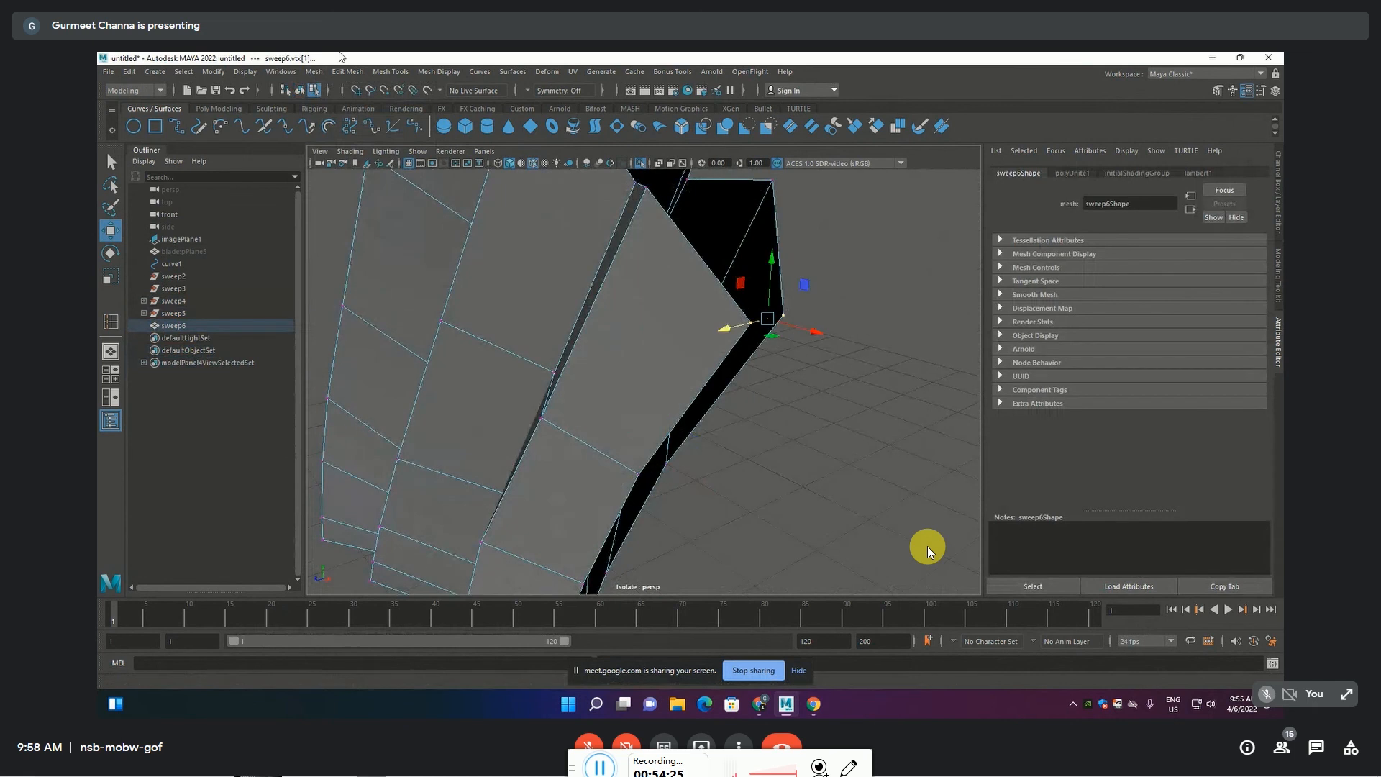
click(394, 72)
mouse_move(348, 72)
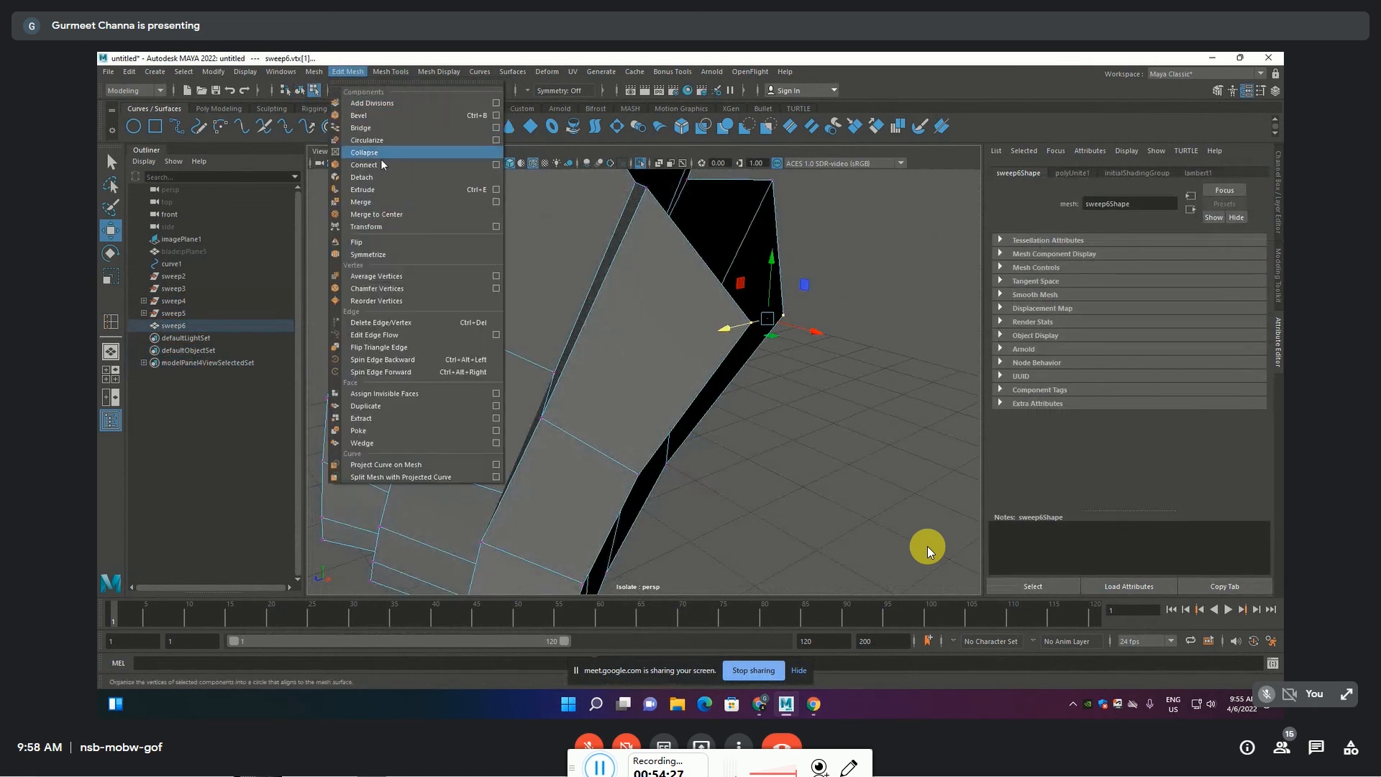
click(386, 215)
Merge to center the remaining facing vertex pairs along the outer seam between the two wing halves, one pair at a time
drag(637, 486, 638, 487)
key(g)
alt+middle_drag(735, 526, 823, 407)
drag(756, 436, 656, 526)
key(g)
key(g)
drag(640, 576, 634, 356)
key(g)
key(g)
drag(559, 380, 713, 406)
key(g)
drag(725, 560, 774, 525)
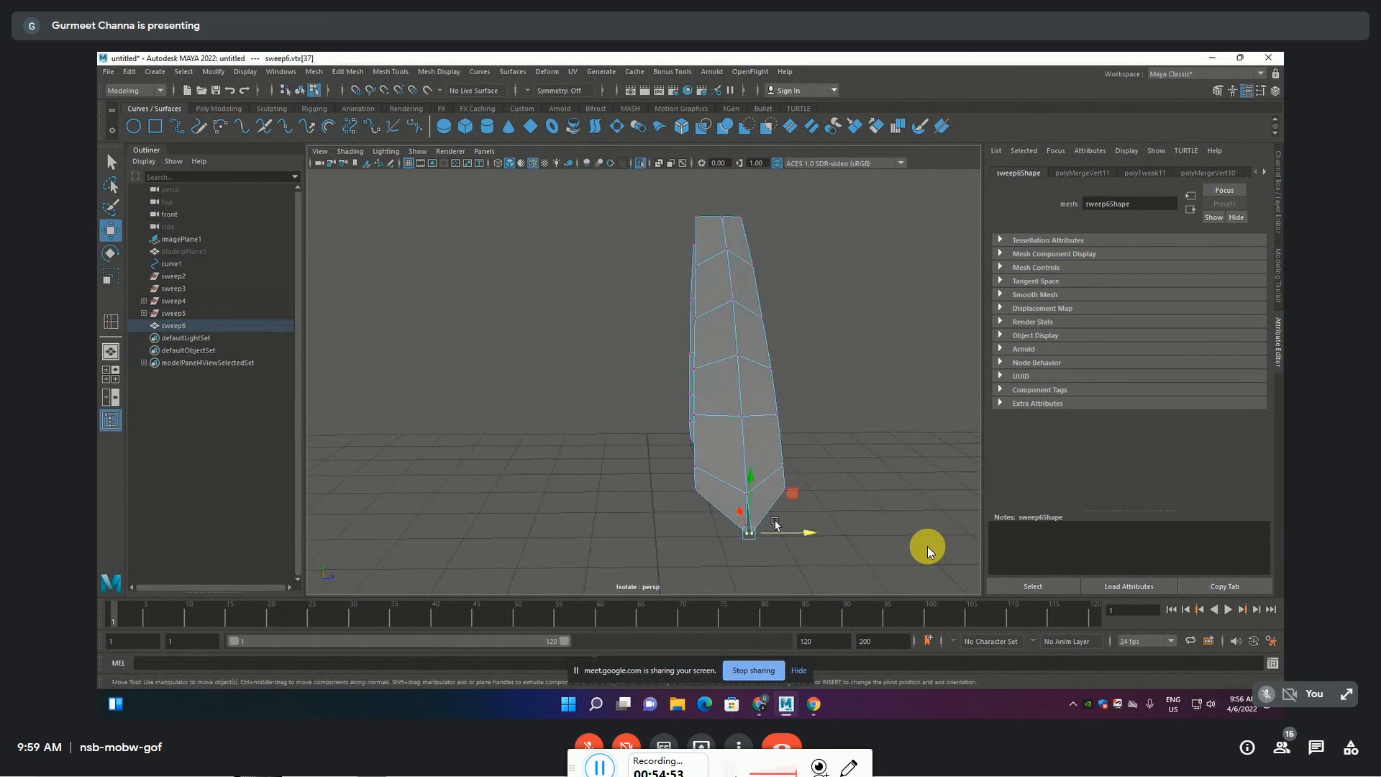
Merge to center the facing vertex pair at the notch between the first two feathers
click(854, 400)
alt+drag(854, 400, 503, 357)
click(489, 336)
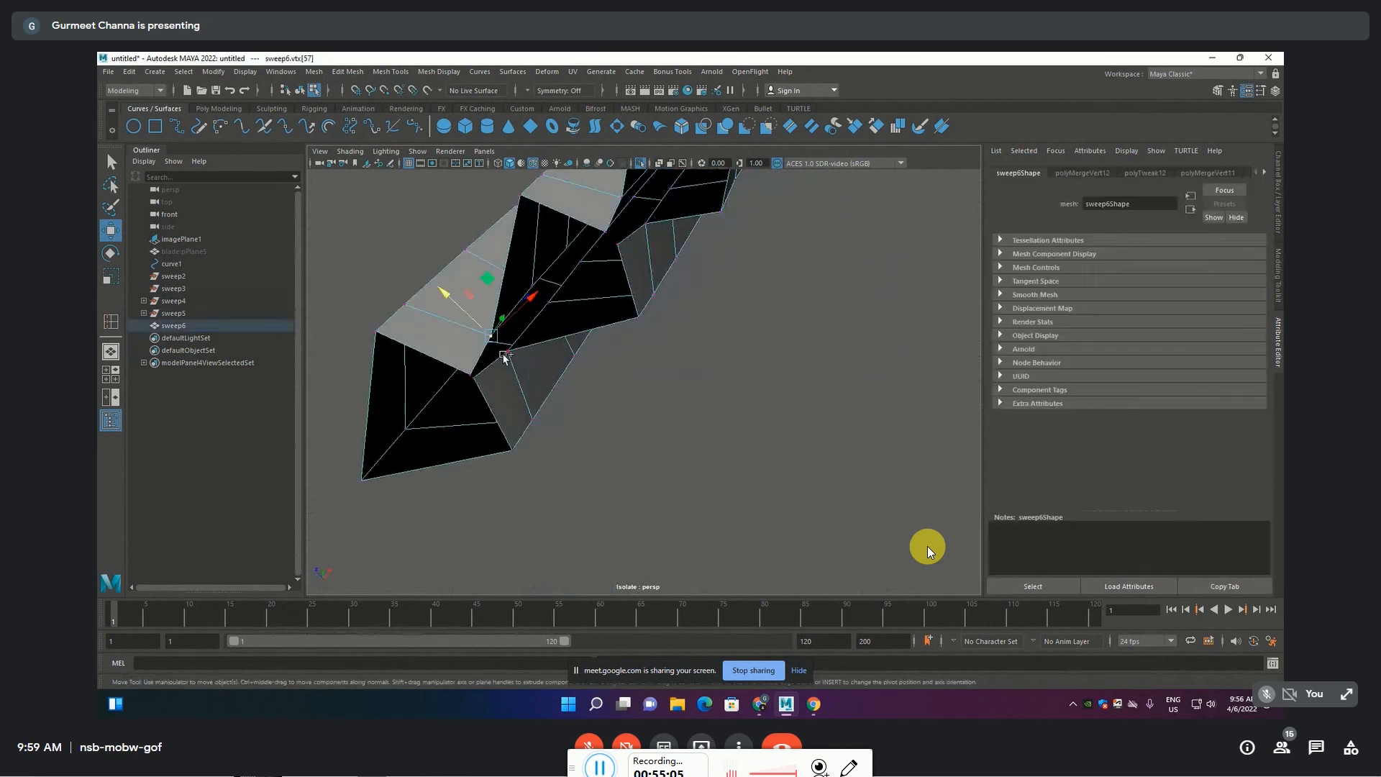
alt+drag(684, 395, 712, 389)
scroll(637, 248, up, 3)
alt+middle_drag(635, 216, 680, 336)
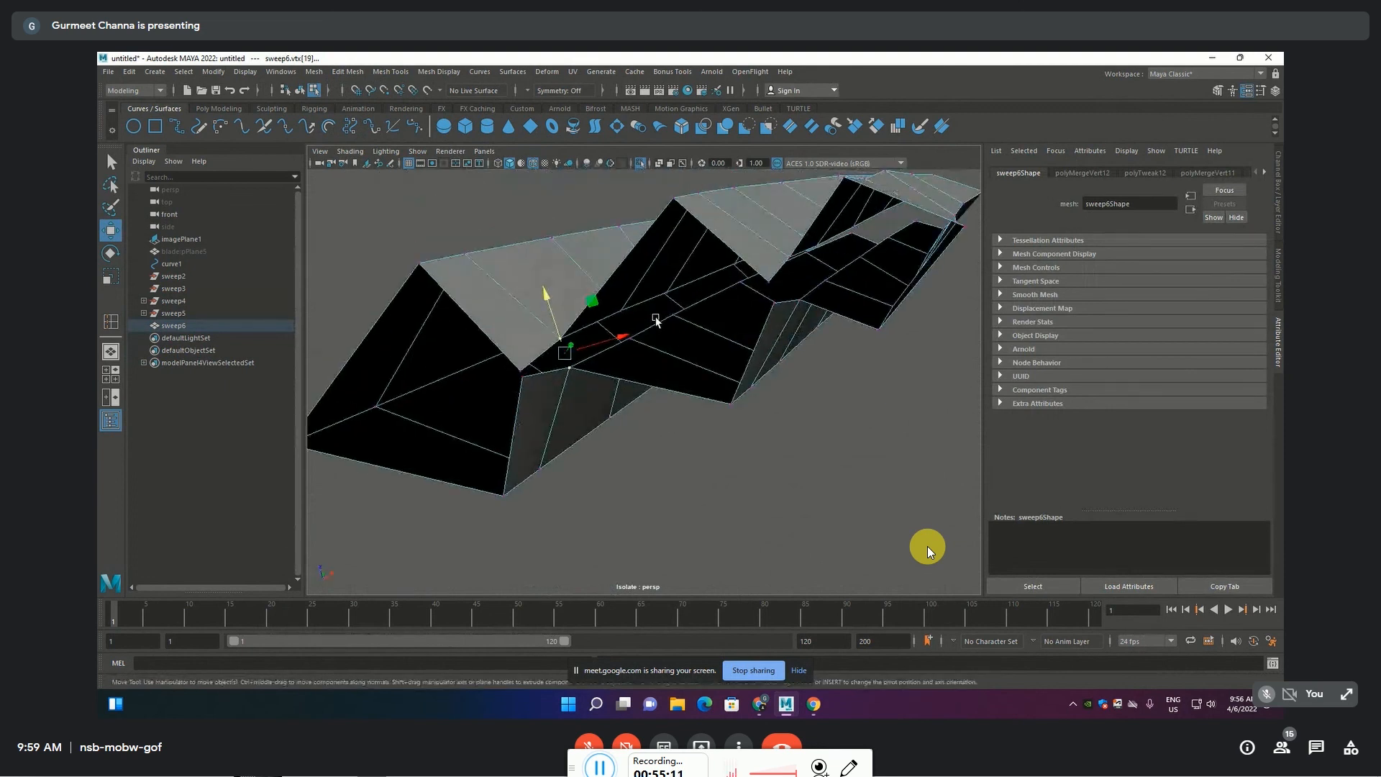
key(g)
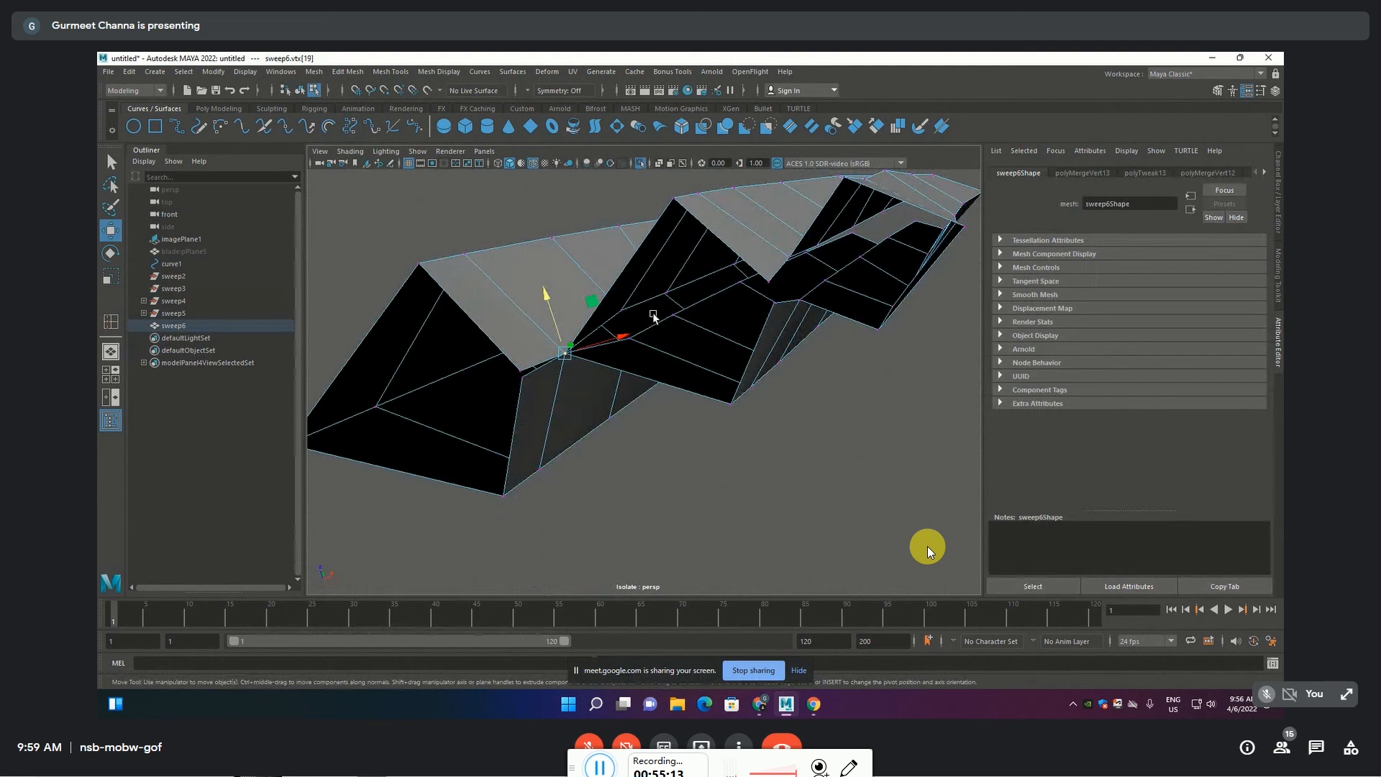
Merge to center the vertex pairs on either side of the notch between the first two feathers
click(527, 371)
shift+click(522, 381)
key(g)
click(628, 315)
click(630, 341)
key(g)
Test the weld by nudging the merged vertex inside the second feather along the Z axis
alt+drag(662, 381, 633, 392)
click(694, 488)
click(623, 356)
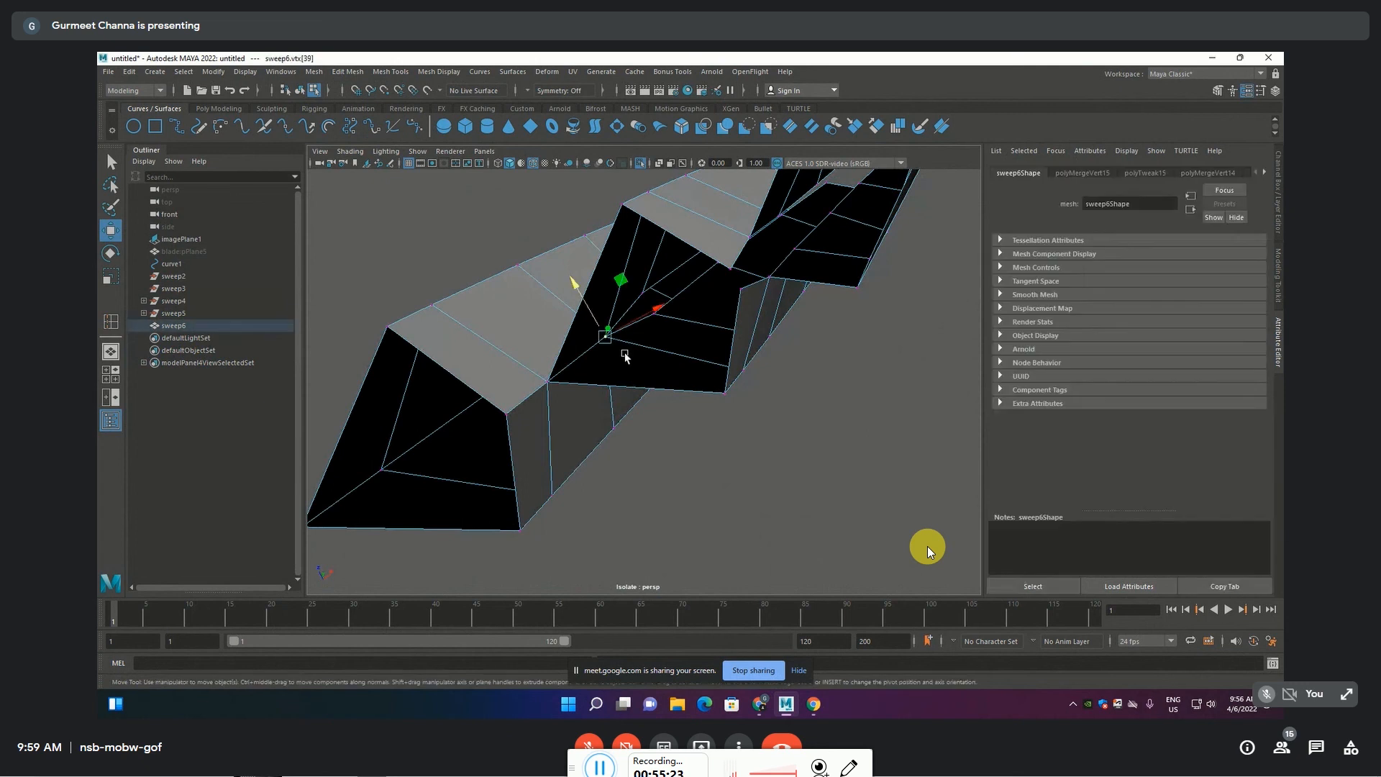
drag(589, 314, 586, 304)
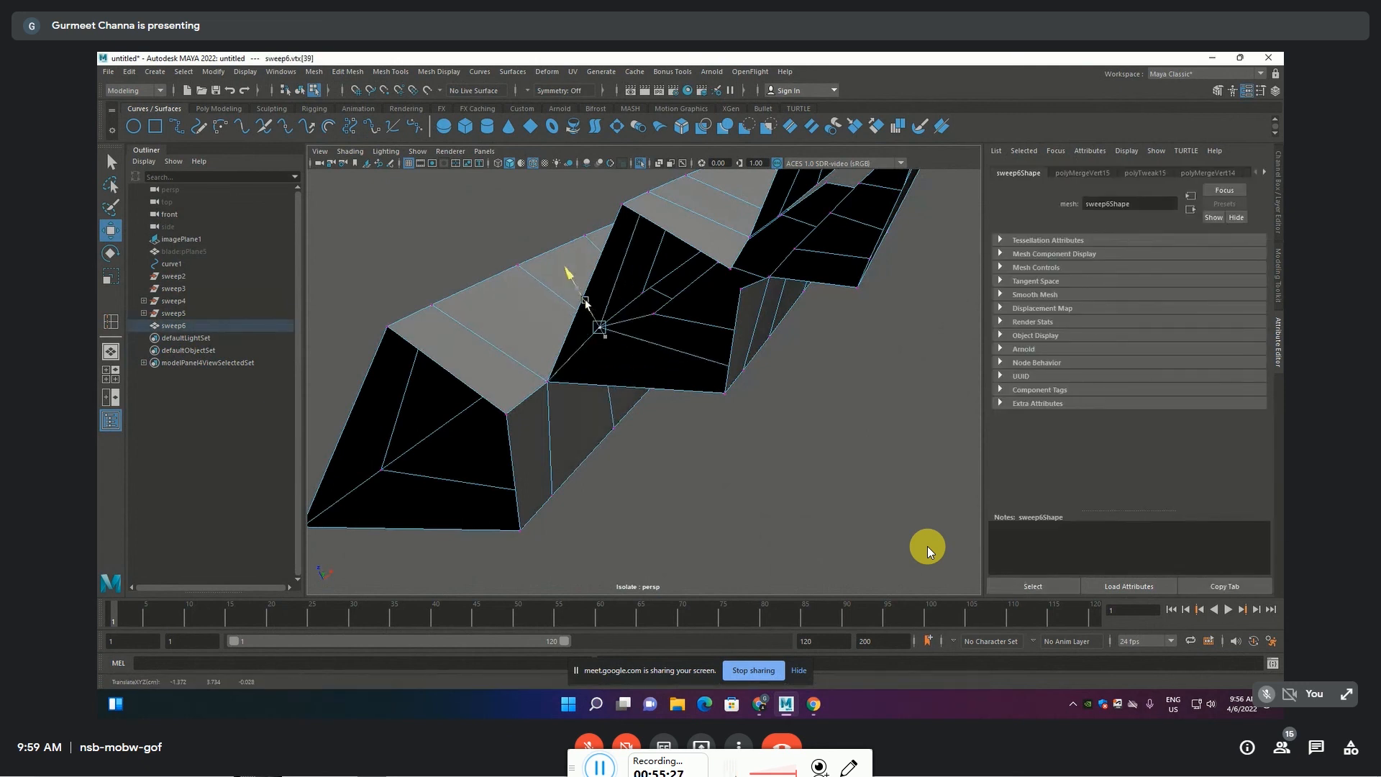
mouse_move(650, 414)
alt+mouse_down()
mouse_move(704, 447)
mouse_move(653, 419)
alt+mouse_up()
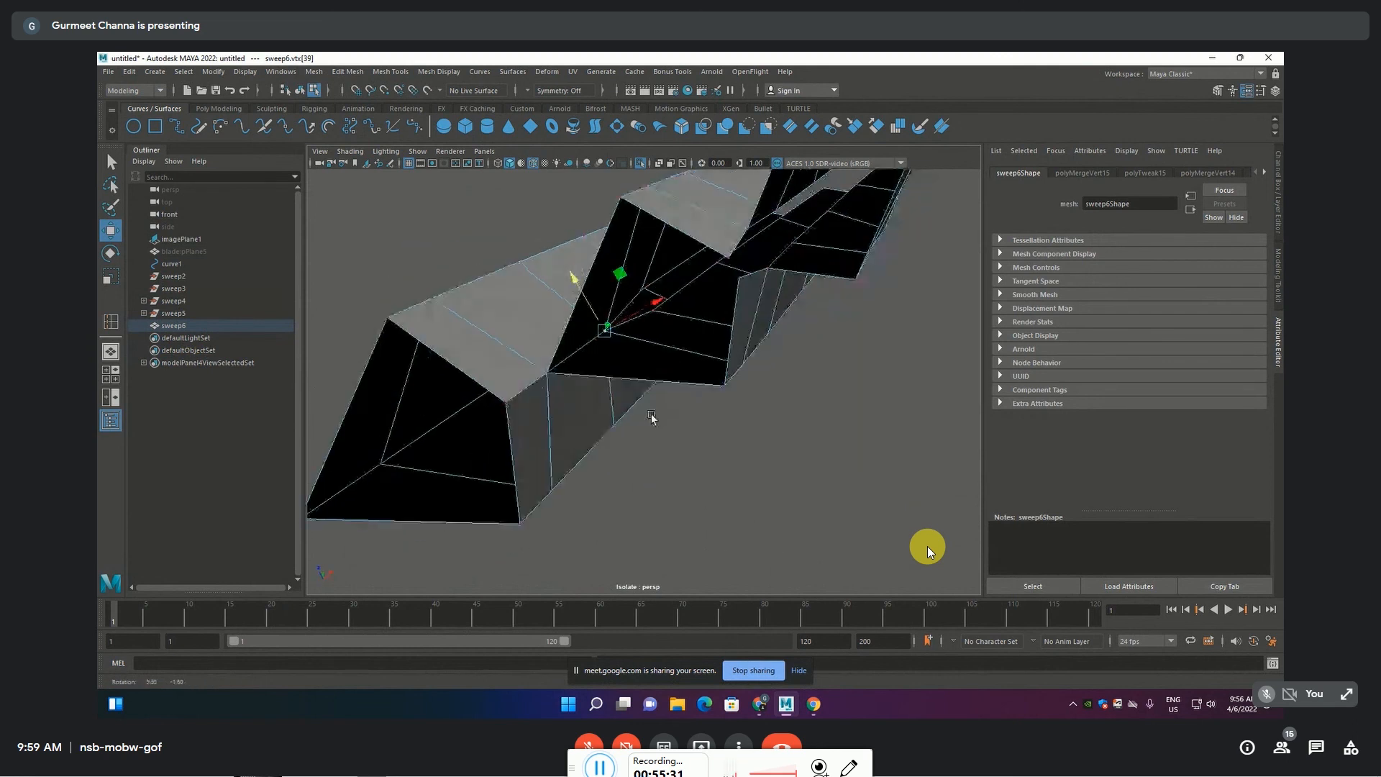
Merge to center the next two facing vertex pairs along the second feather's center seam
click(644, 289)
shift+click(653, 311)
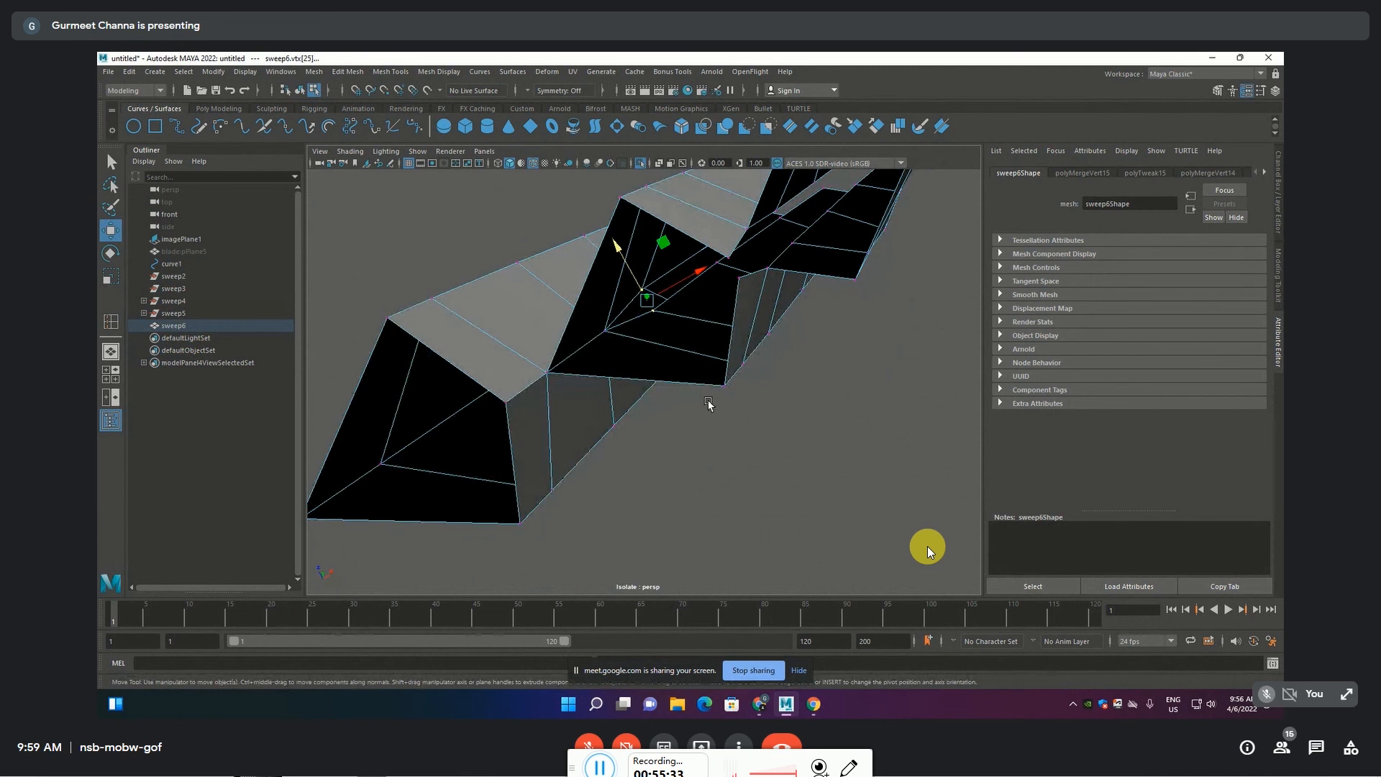
key(g)
alt+drag(708, 404, 849, 389)
click(747, 278)
shift+click(751, 297)
key(g)
Merge to center two more vertex pairs deeper along the same inner seam, closing the gap between the halves
scroll(822, 406, up, 10)
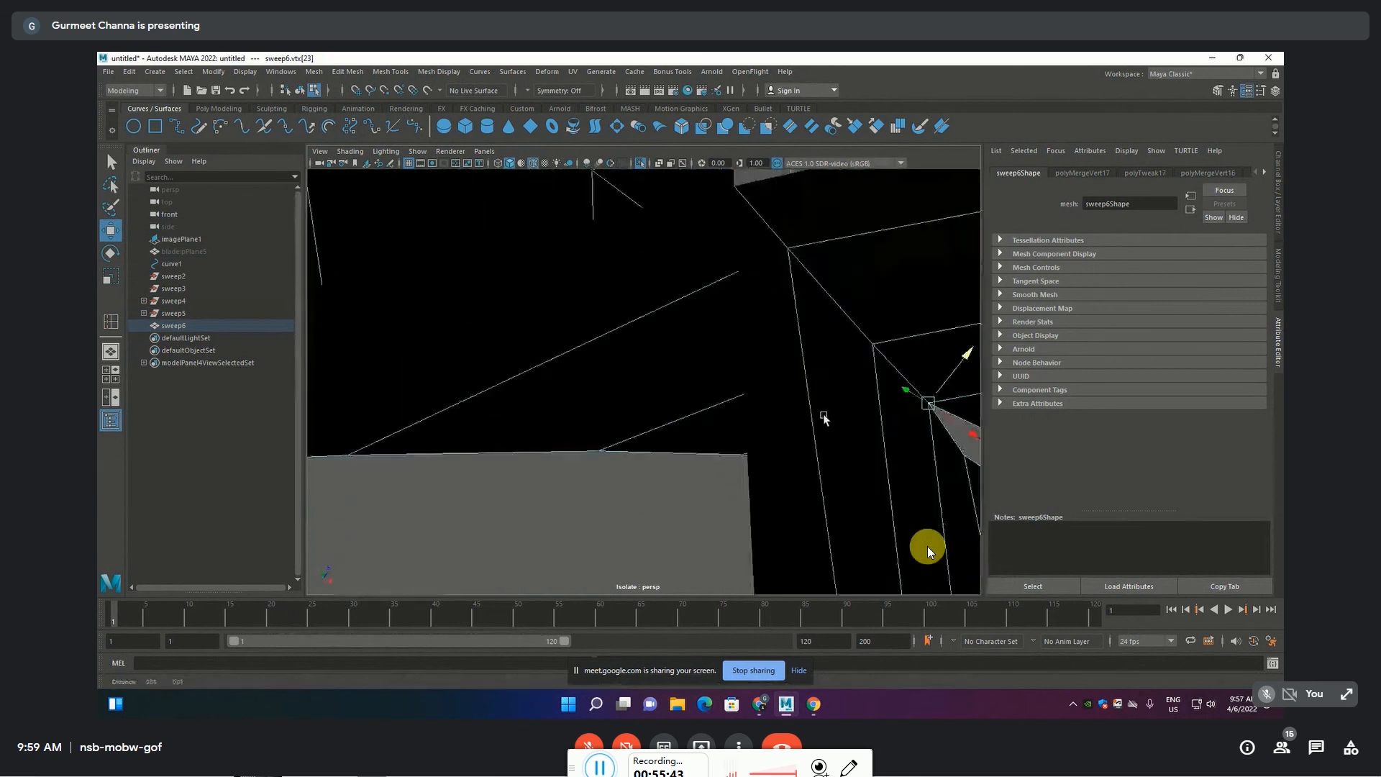
alt+middle_drag(765, 432, 697, 402)
drag(828, 431, 798, 456)
key(g)
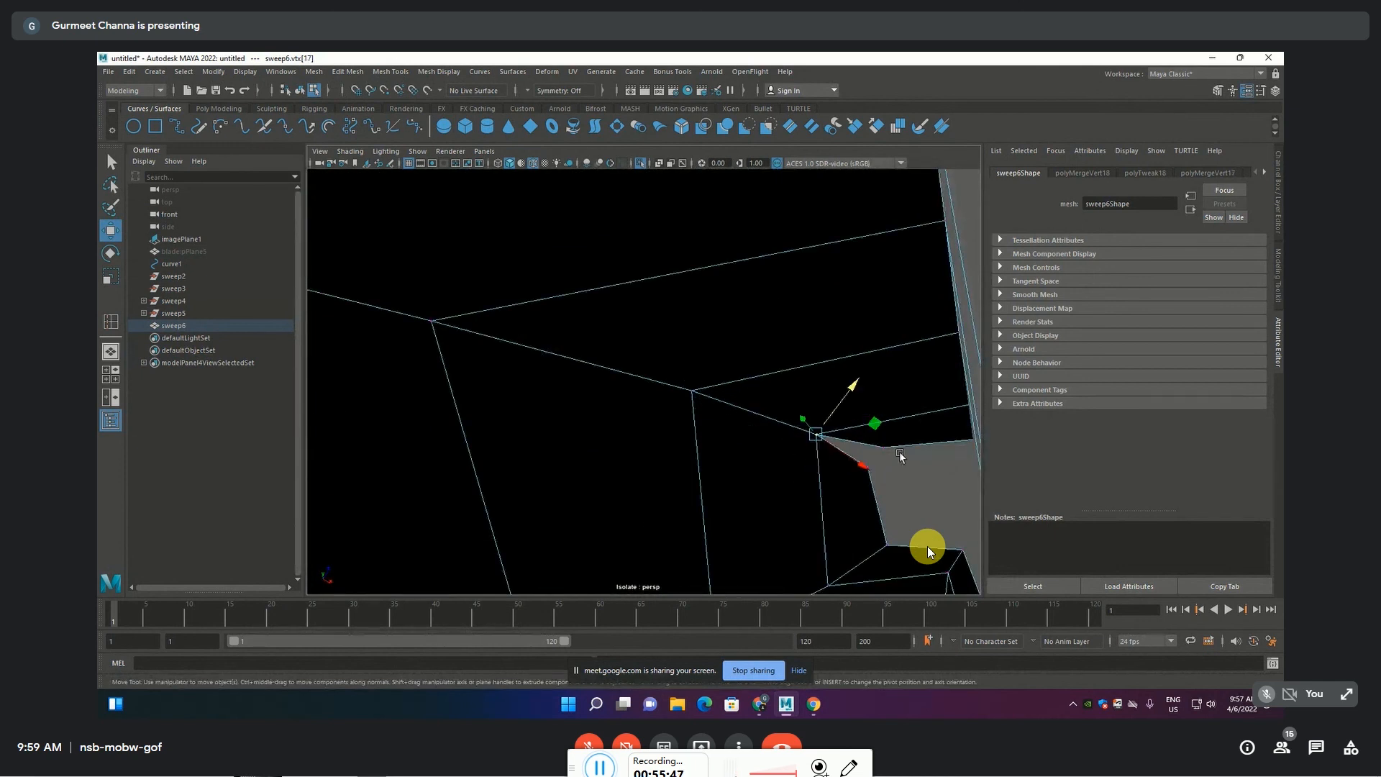
click(873, 479)
key(g)
Keep the mesh unsmoothed and merge to center the next vertex pairs toward the last feather
scroll(870, 468, down, 5)
alt+drag(725, 467, 665, 538)
key(1)
key(g)
click(675, 504)
key(g)
Merge to center the first two facing vertex pairs inside the last feather's seam gap
alt+drag(724, 523, 673, 493)
scroll(688, 395, up, 3)
alt+drag(705, 395, 680, 487)
click(690, 512)
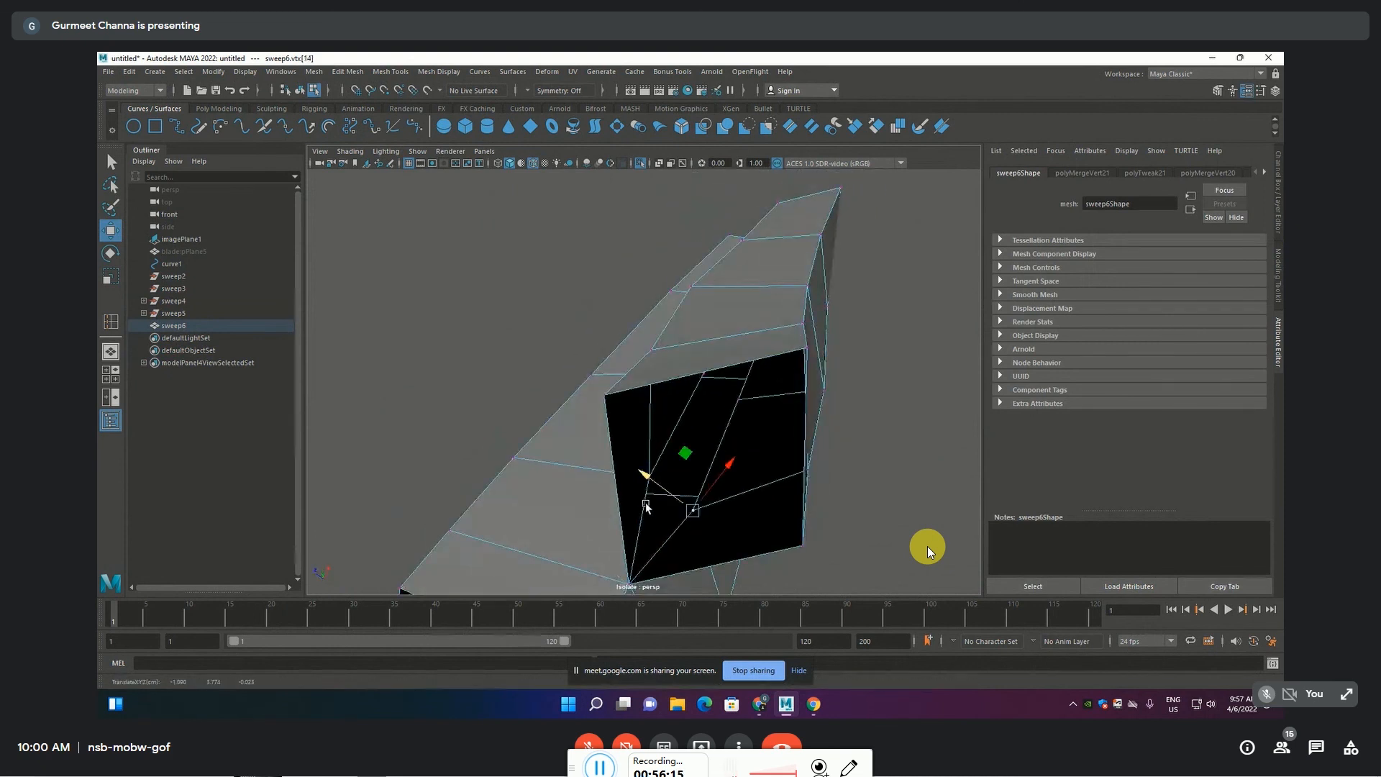
key(q)
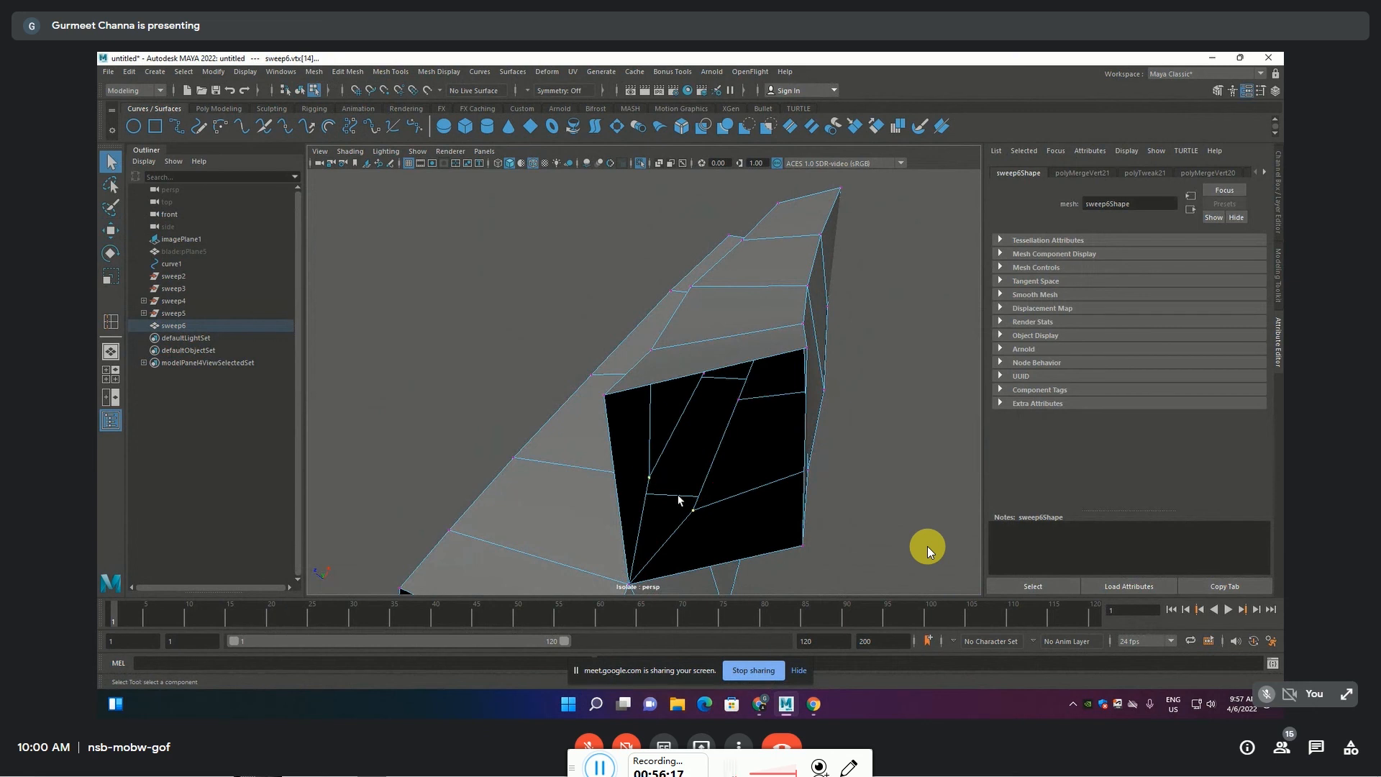
alt+drag(672, 494, 712, 461)
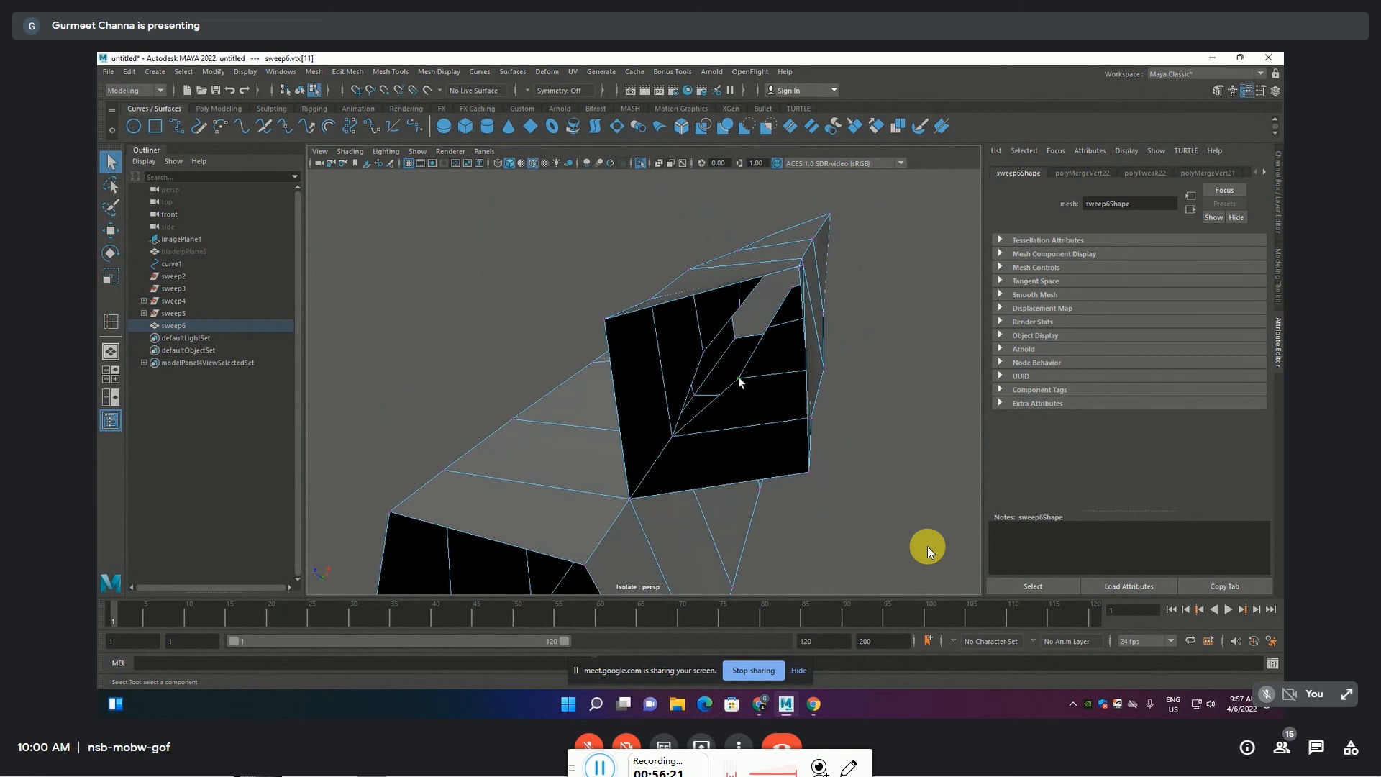
key(g)
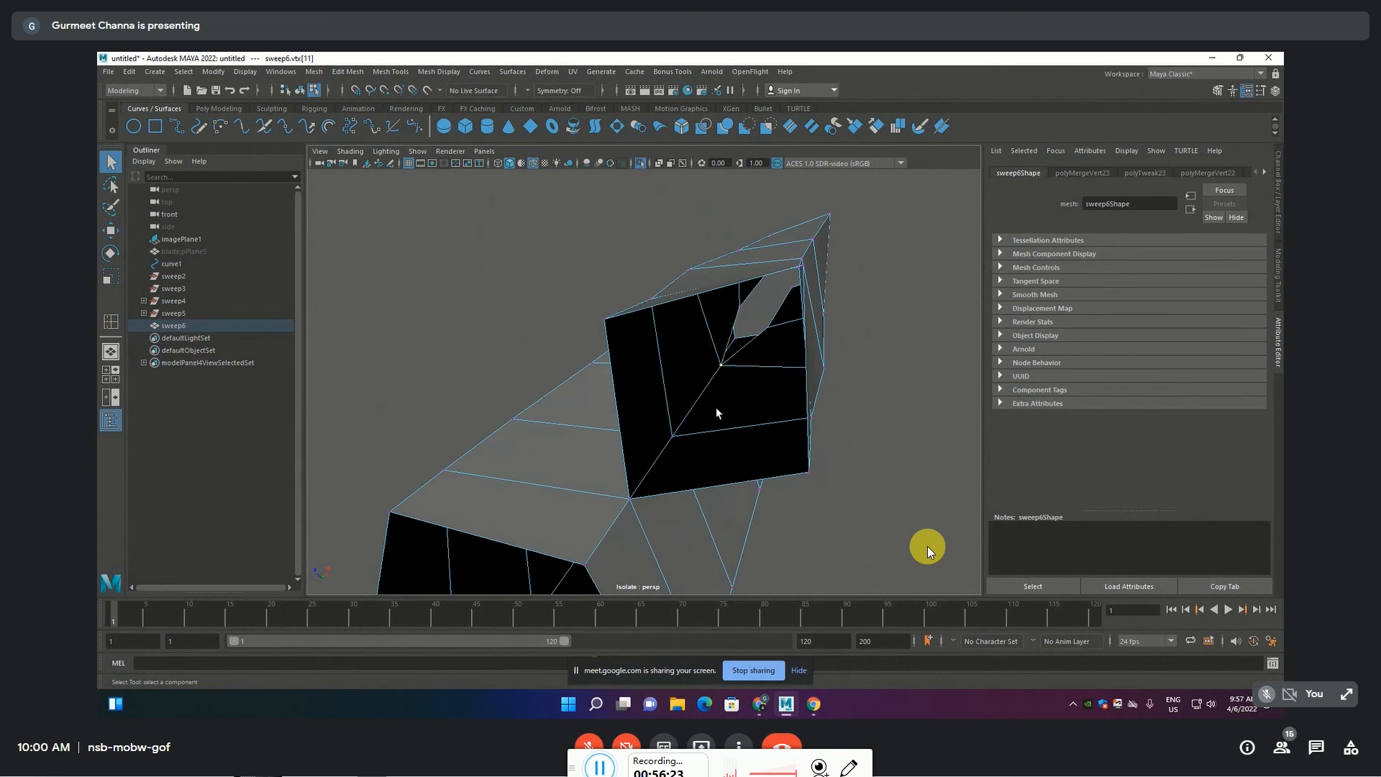
Merge to center the last two vertex pairs of the remaining gap in the last feather's seam
alt+middle_drag(715, 407, 693, 455)
alt+drag(694, 459, 719, 434)
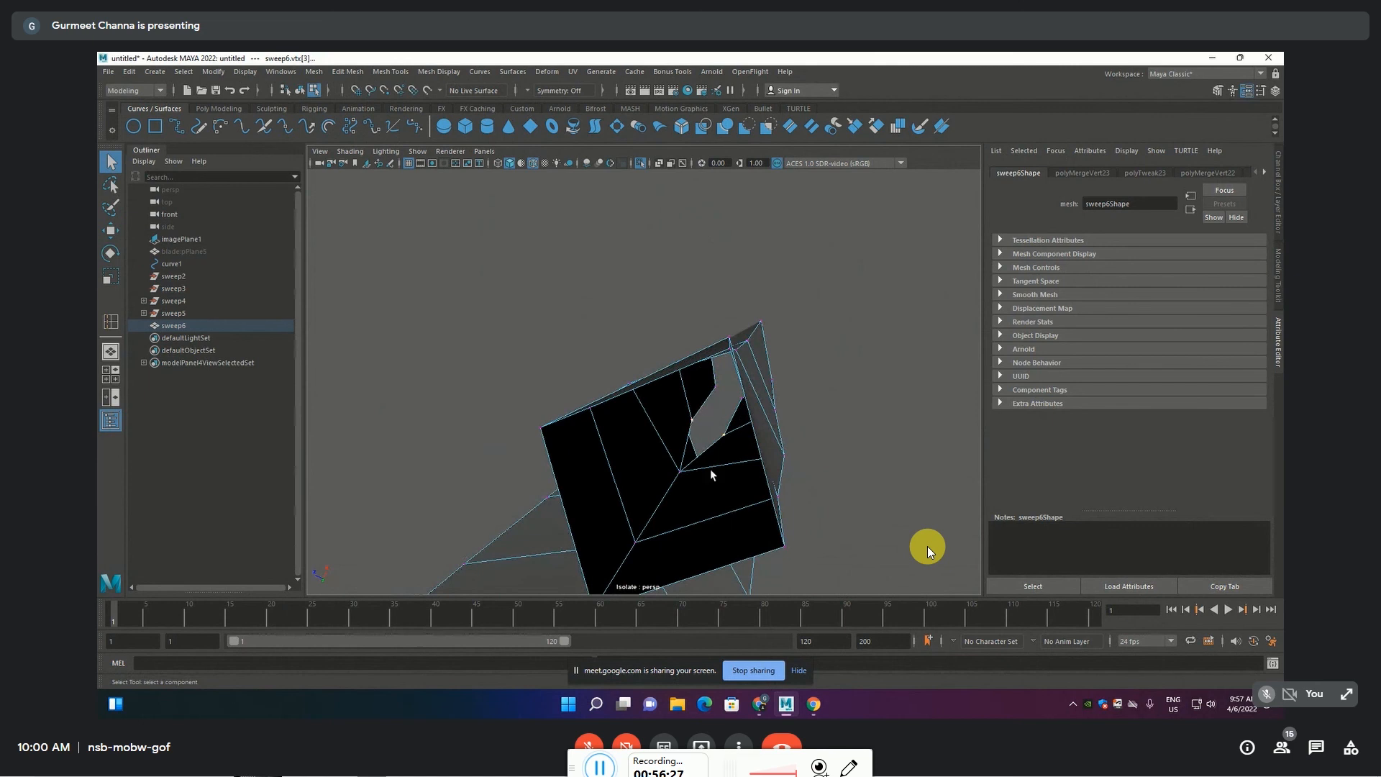
key(g)
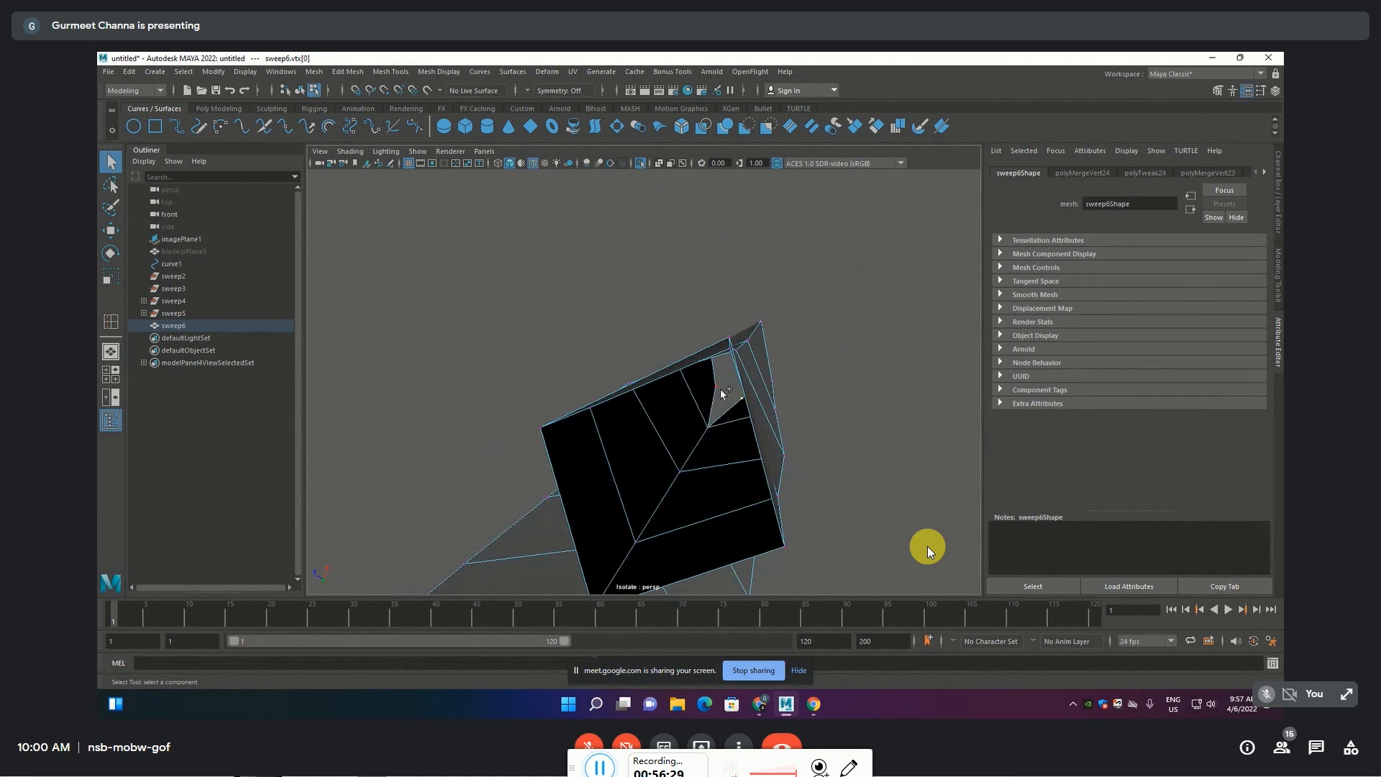
key(g)
Preview the merged wing smoothed from several angles, and return to the unsmoothed display
alt+drag(733, 461, 667, 440)
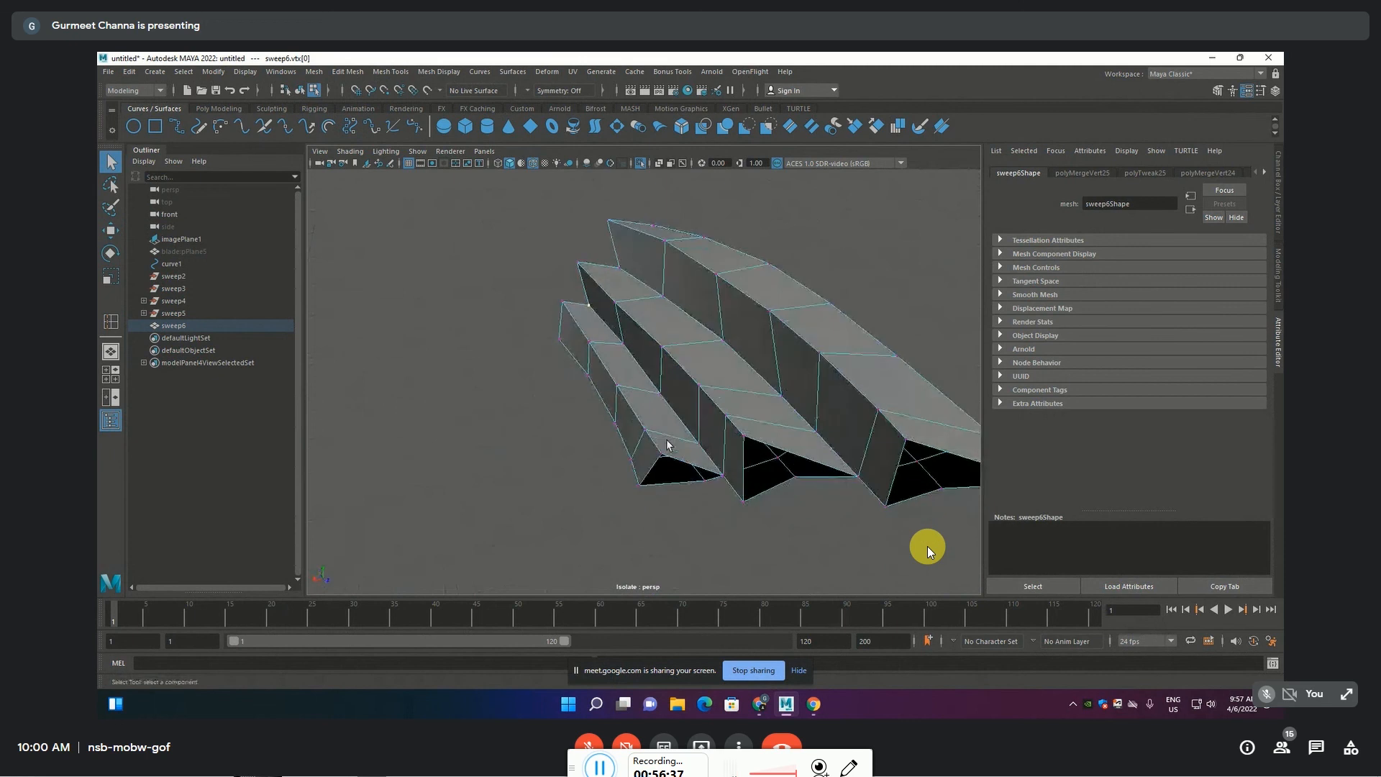
key(3)
alt+drag(666, 440, 787, 527)
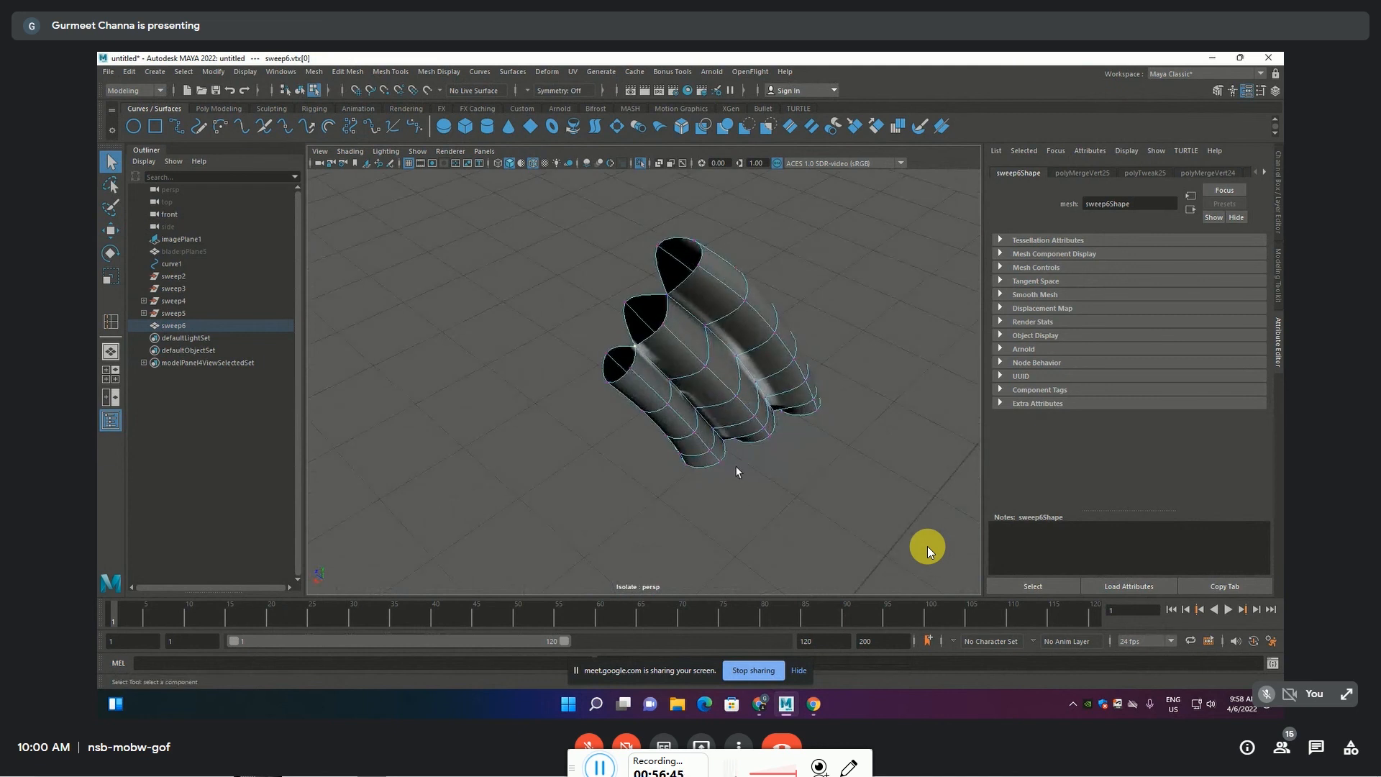
key(1)
Nudge a vertex near the open ends of the feathers slightly
click(753, 481)
alt+drag(752, 481, 539, 442)
click(535, 392)
key(w)
drag(518, 439, 517, 433)
Examine the merged wing's seams and the feathers' open ends from several angles, and check the mesh editing commands
alt+drag(771, 463, 740, 509)
click(767, 363)
alt+drag(768, 364, 727, 379)
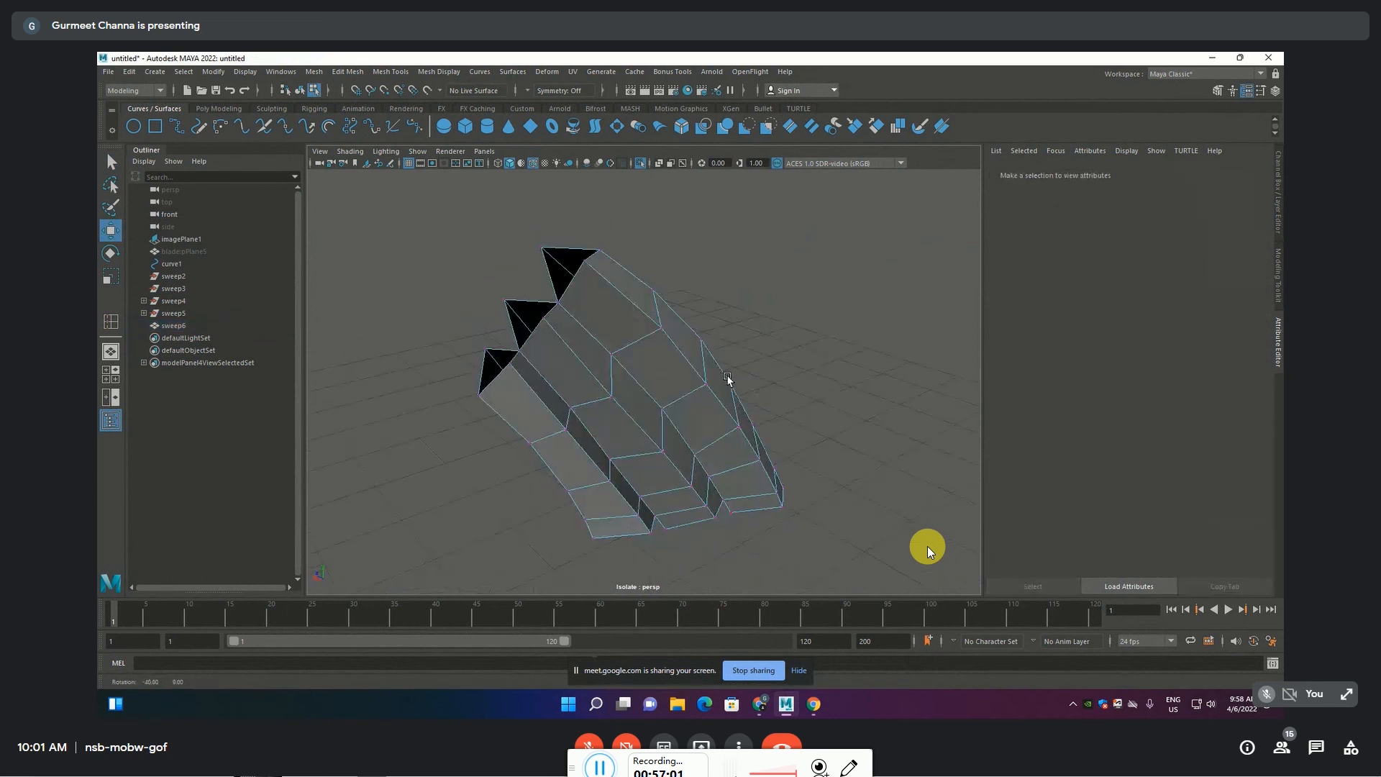
scroll(541, 373, up, 4)
alt+drag(536, 373, 620, 362)
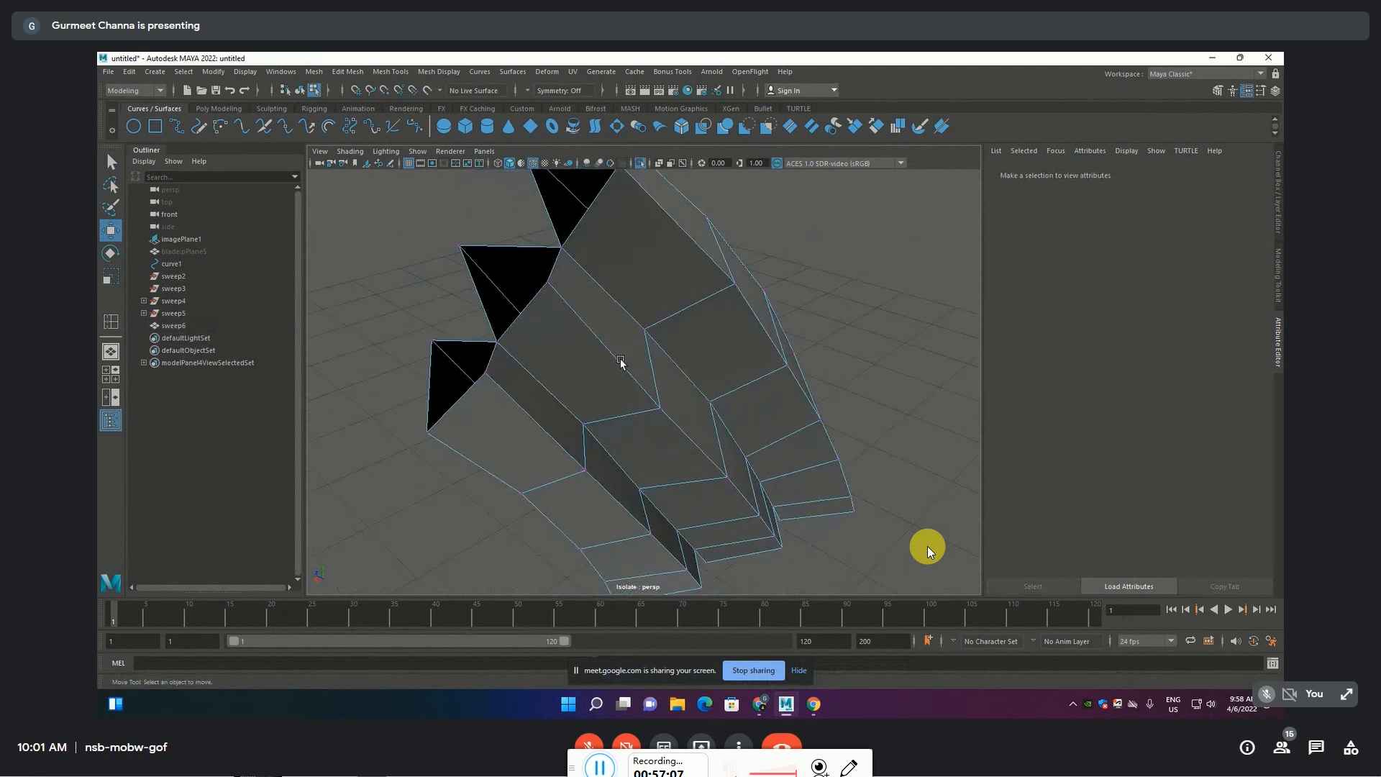
alt+drag(312, 318, 332, 338)
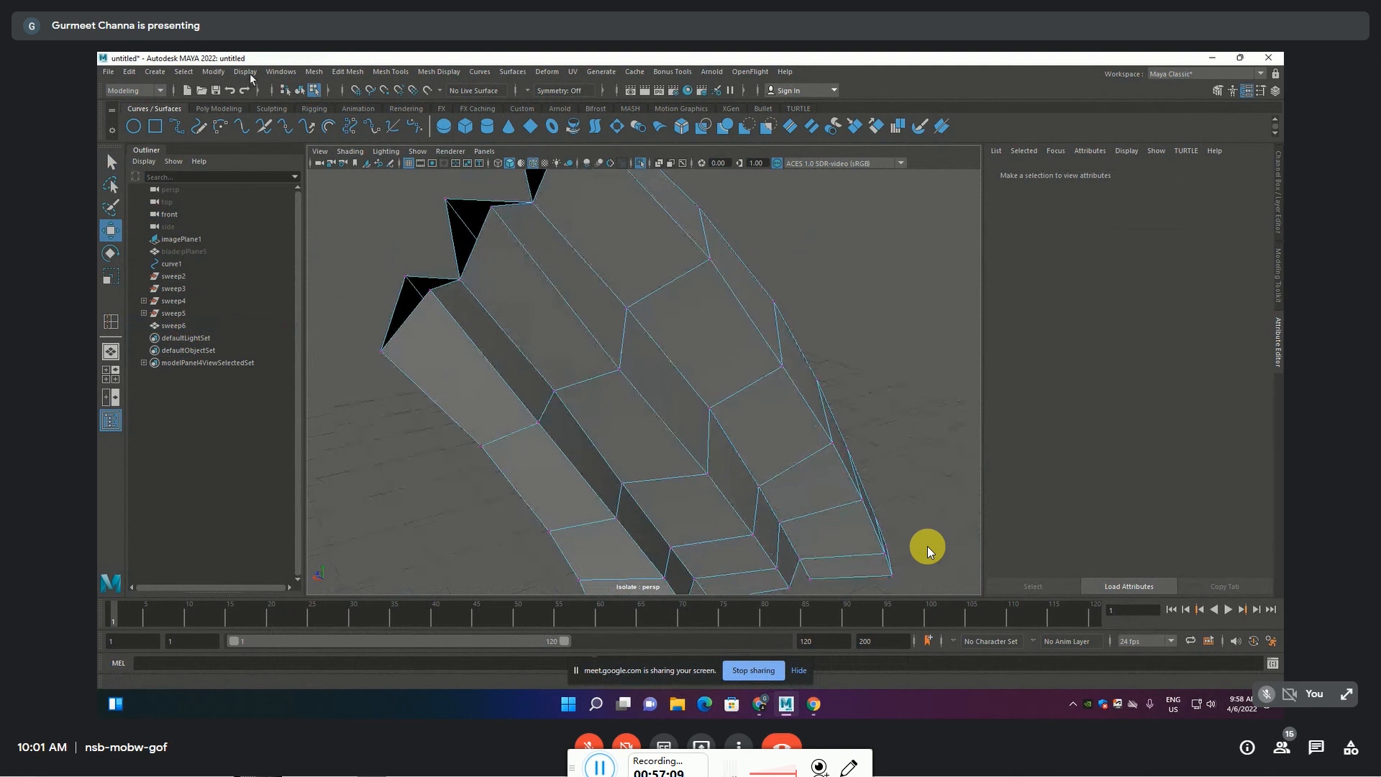
click(345, 73)
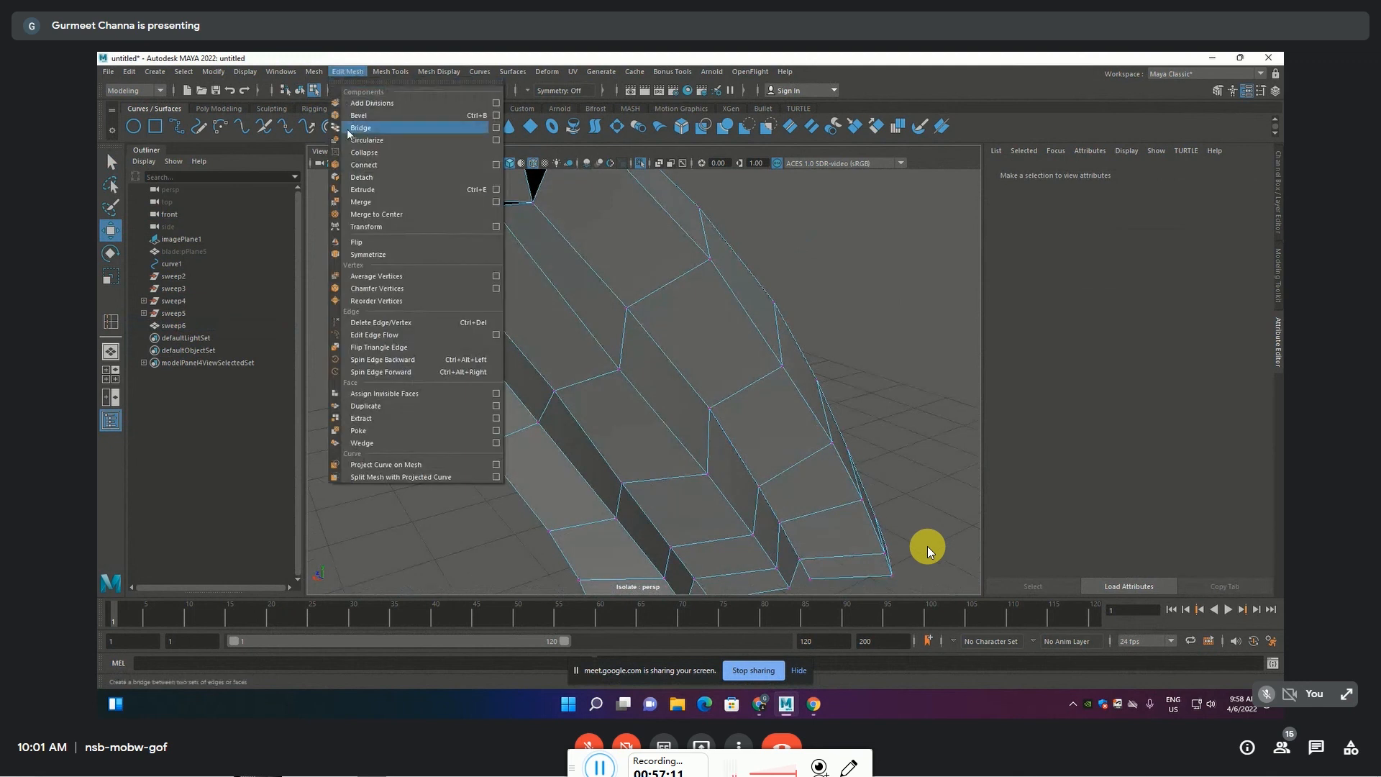
click(851, 231)
alt+drag(851, 231, 558, 324)
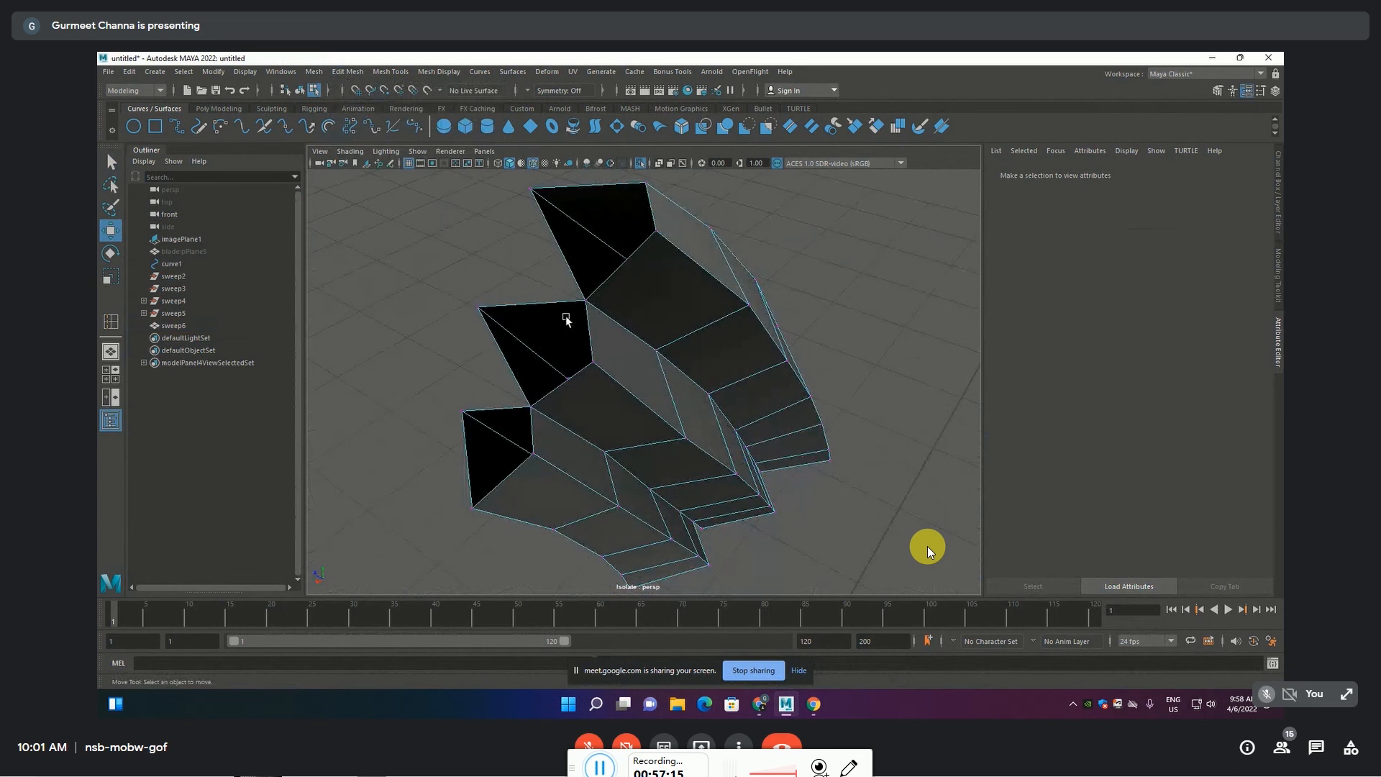
Select the border edges around the middle feather's open end in edge mode, and clear the selection
key(F10)
click(590, 348)
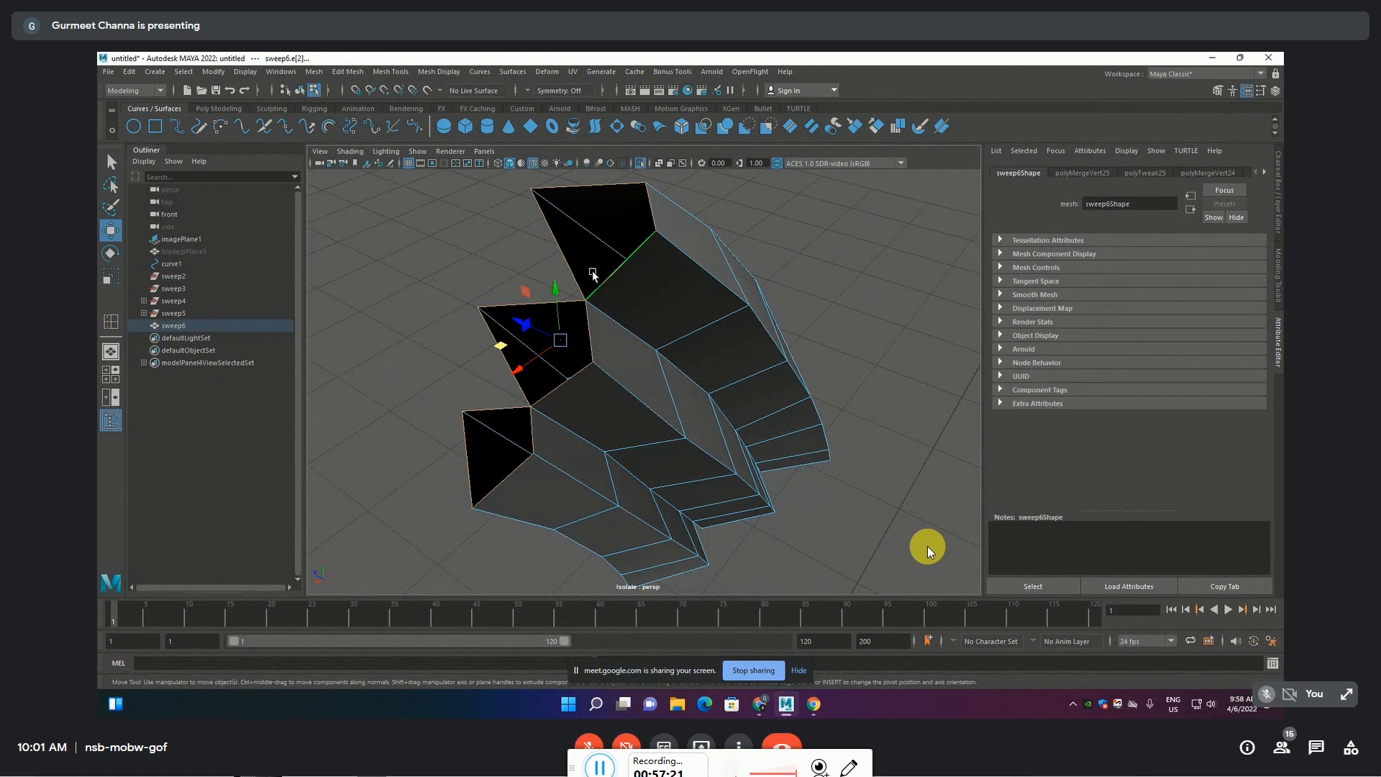
click(512, 281)
click(515, 305)
scroll(574, 328, up, 2)
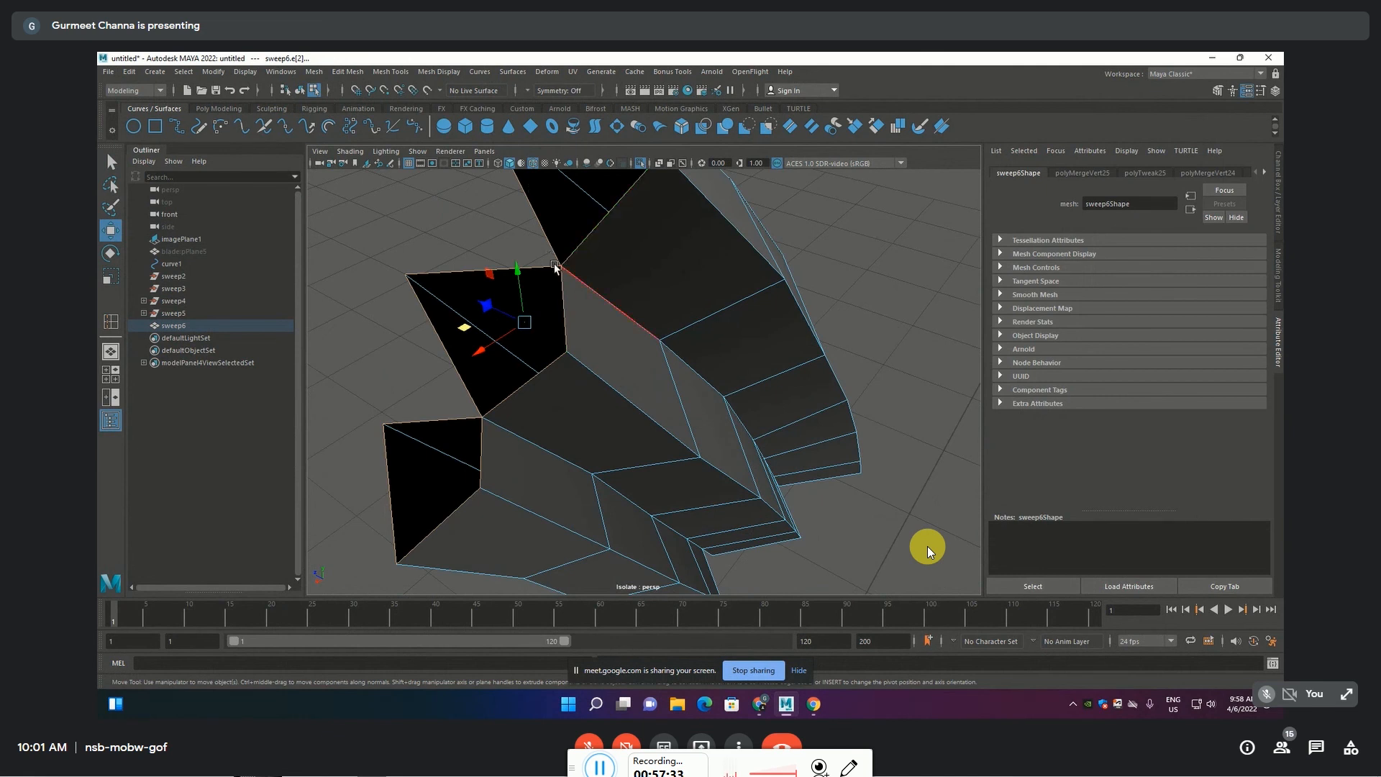
click(520, 236)
Select the vertex where the upper and middle feathers' open ends meet and examine it up close
key(F9)
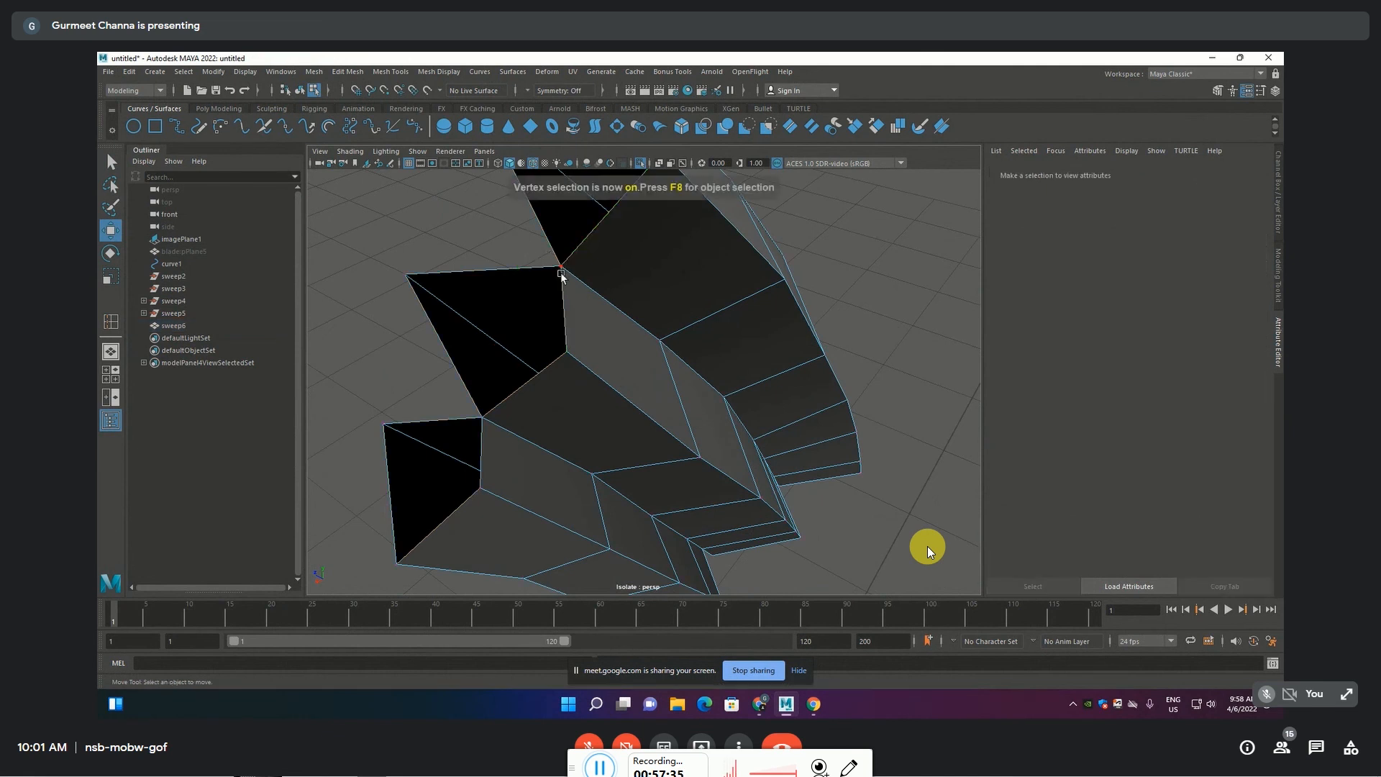
click(563, 267)
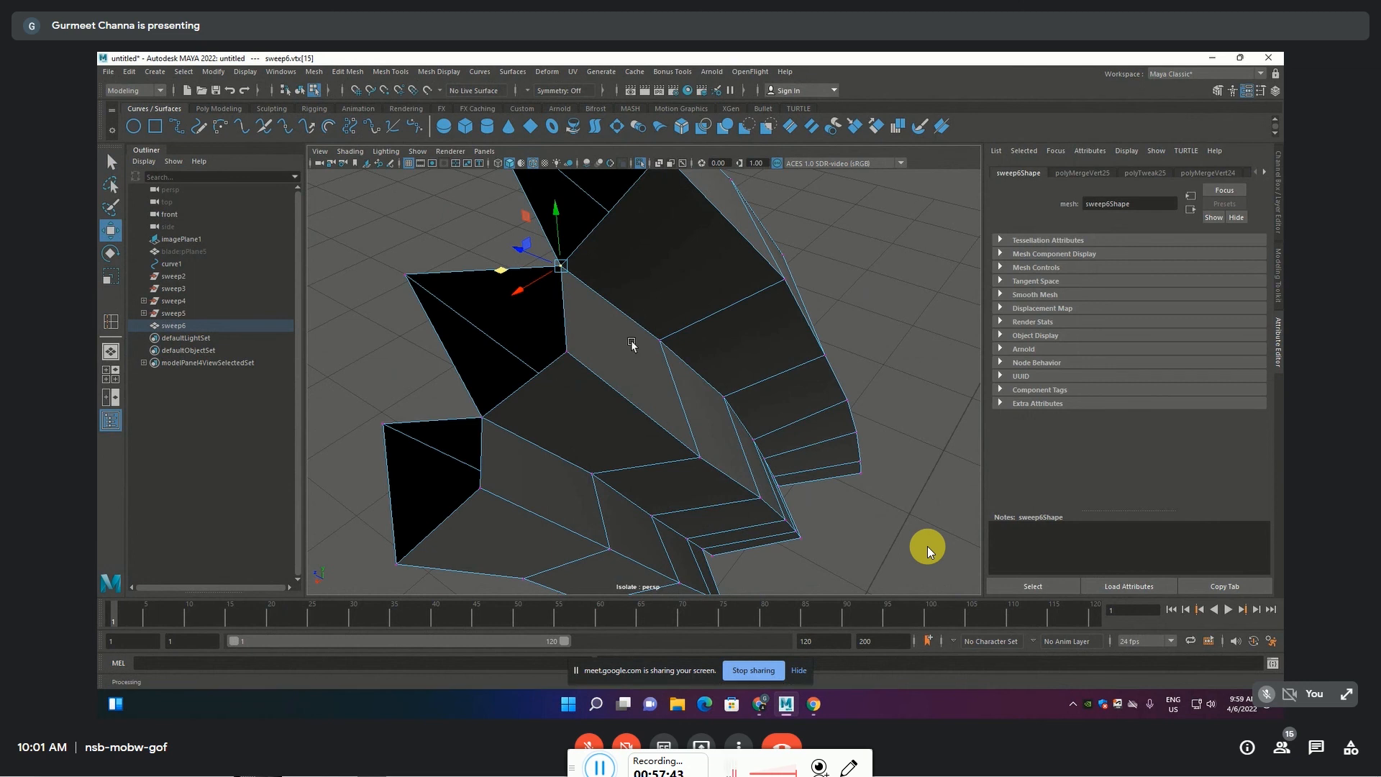
scroll(630, 342, down, 3)
scroll(631, 342, up, 5)
alt+drag(631, 343, 619, 339)
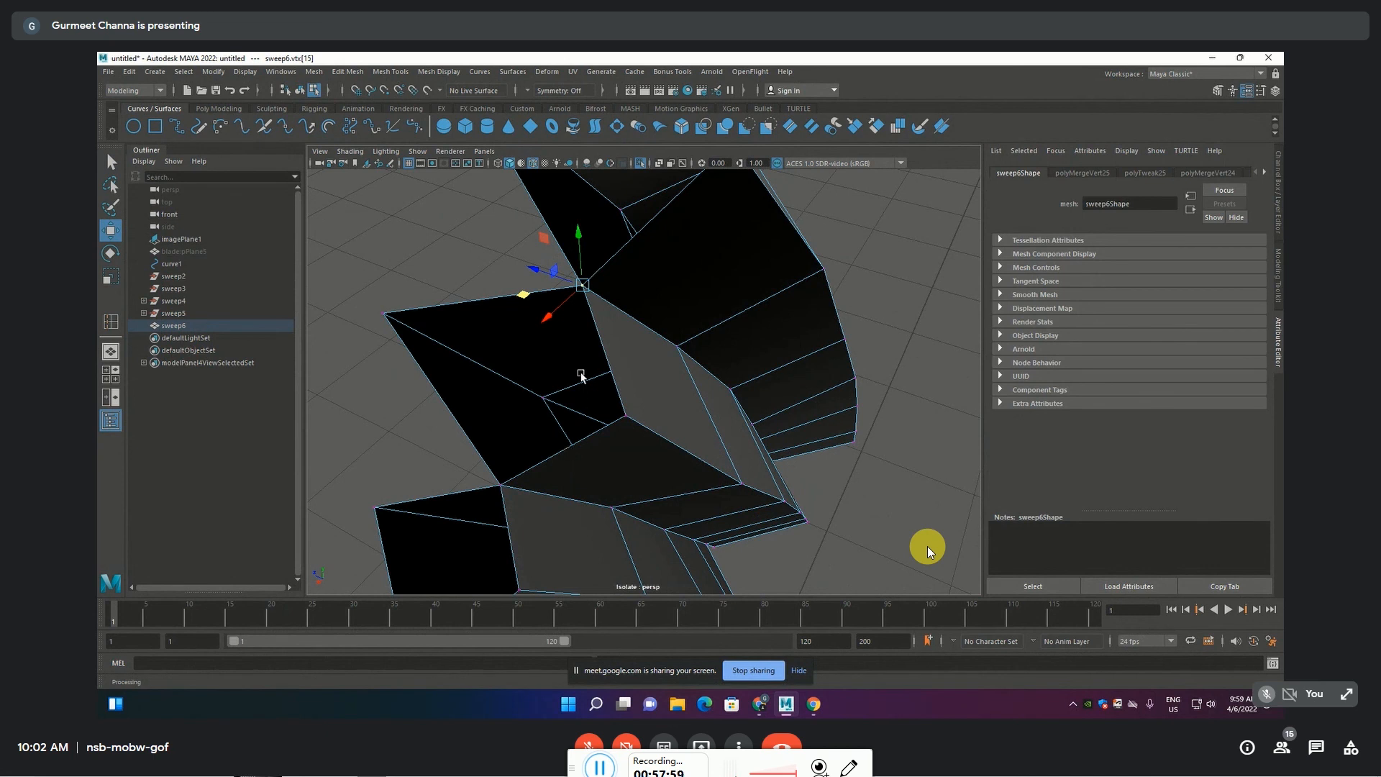
Select the border edges of the middle feather's open end and apply Fill Hole to them
key(F11)
click(607, 256)
key(F10)
click(589, 331)
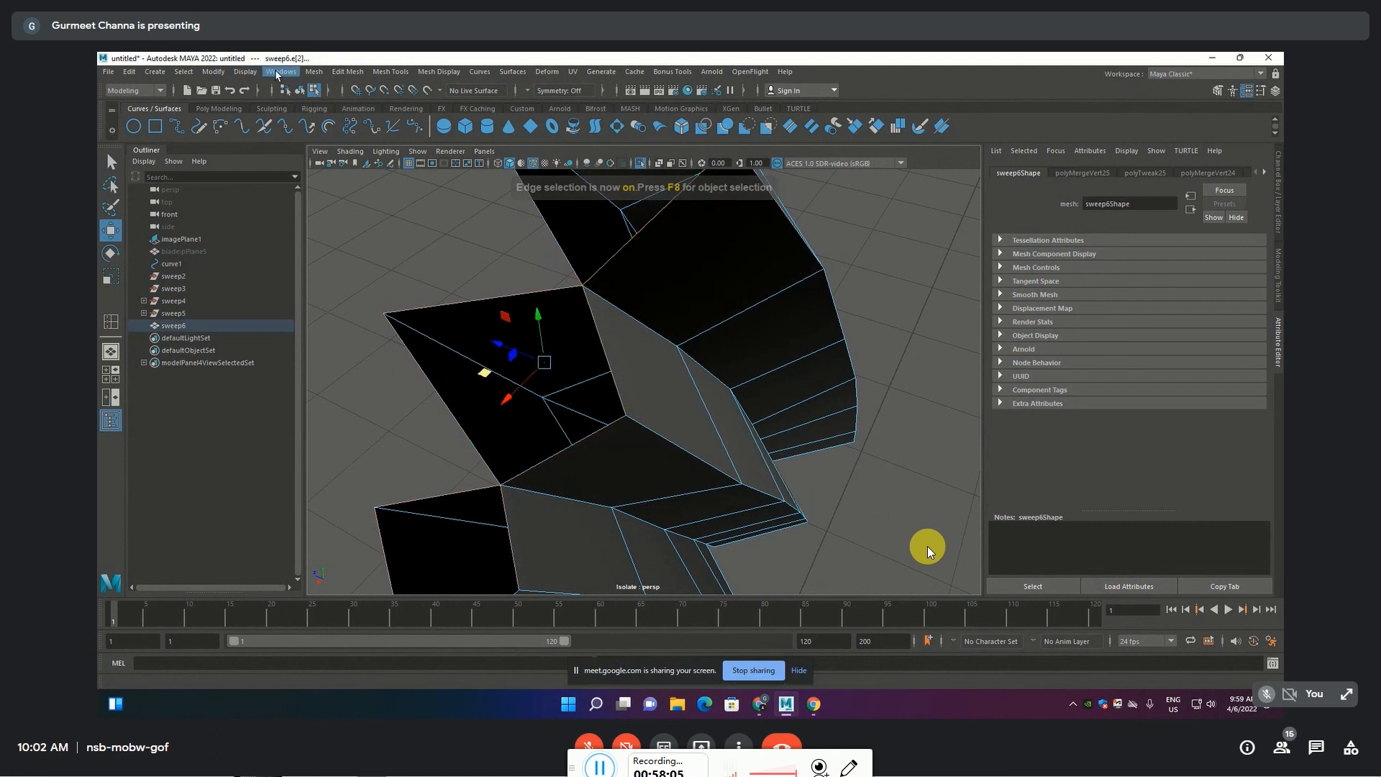
click(309, 72)
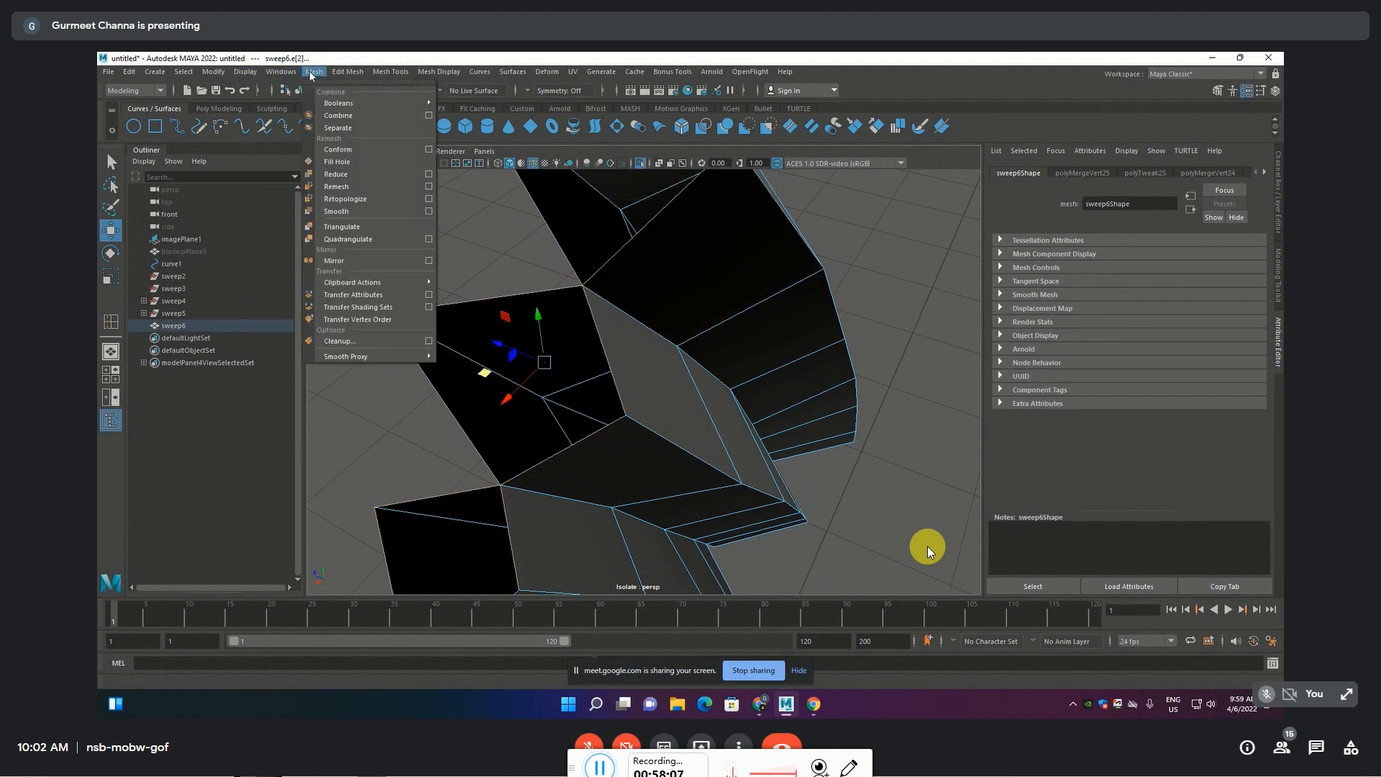
click(337, 161)
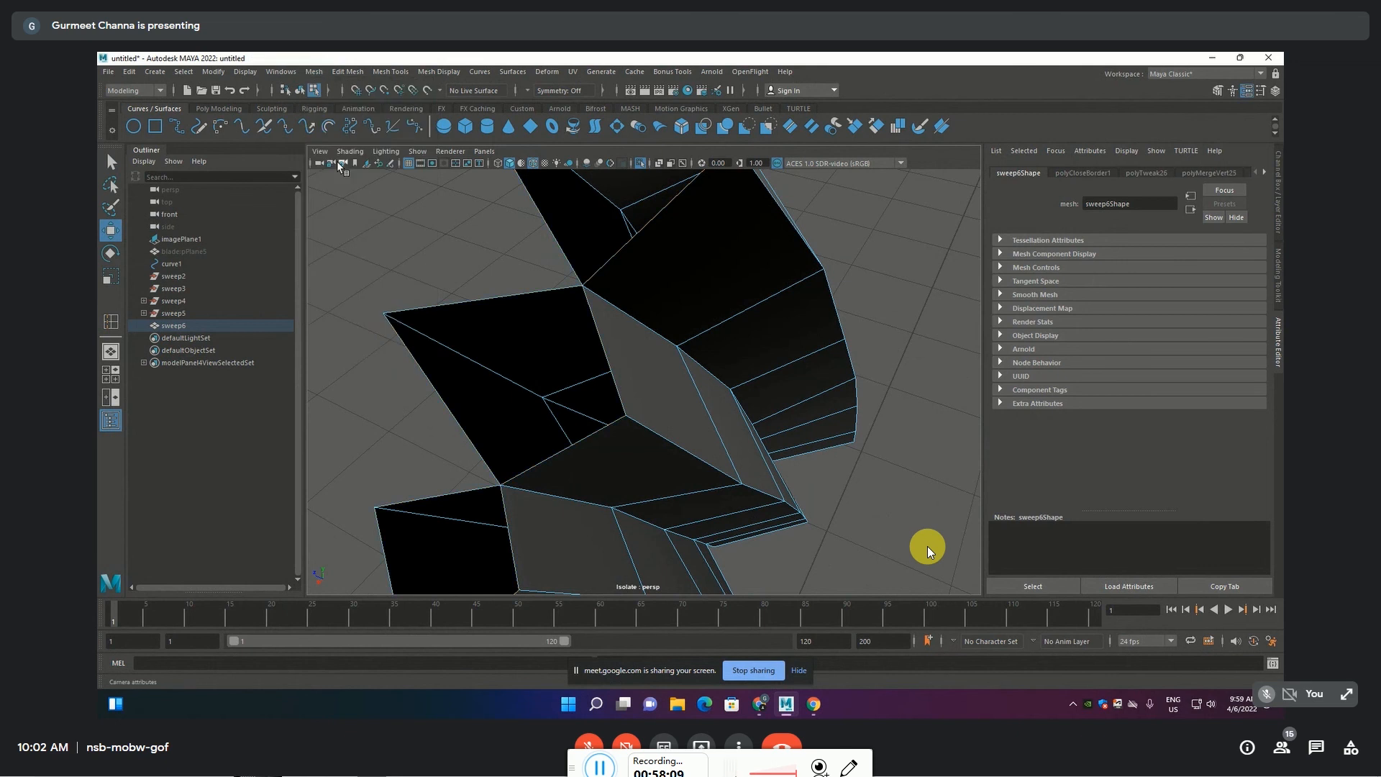
Select the border edges around the upper feather's open end and repeat Fill Hole on them
key(f)
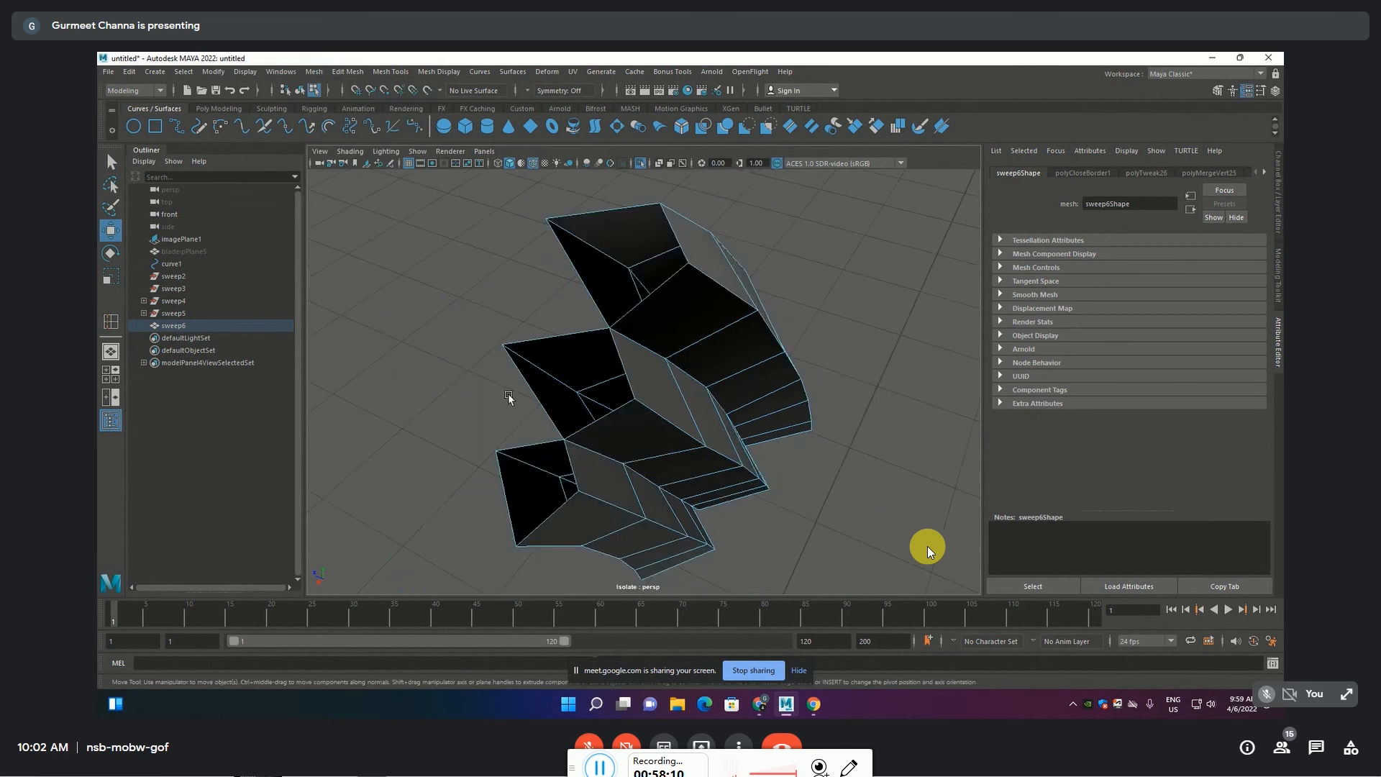
click(798, 670)
alt+drag(613, 515, 591, 494)
click(851, 503)
click(625, 355)
shift+click(560, 302)
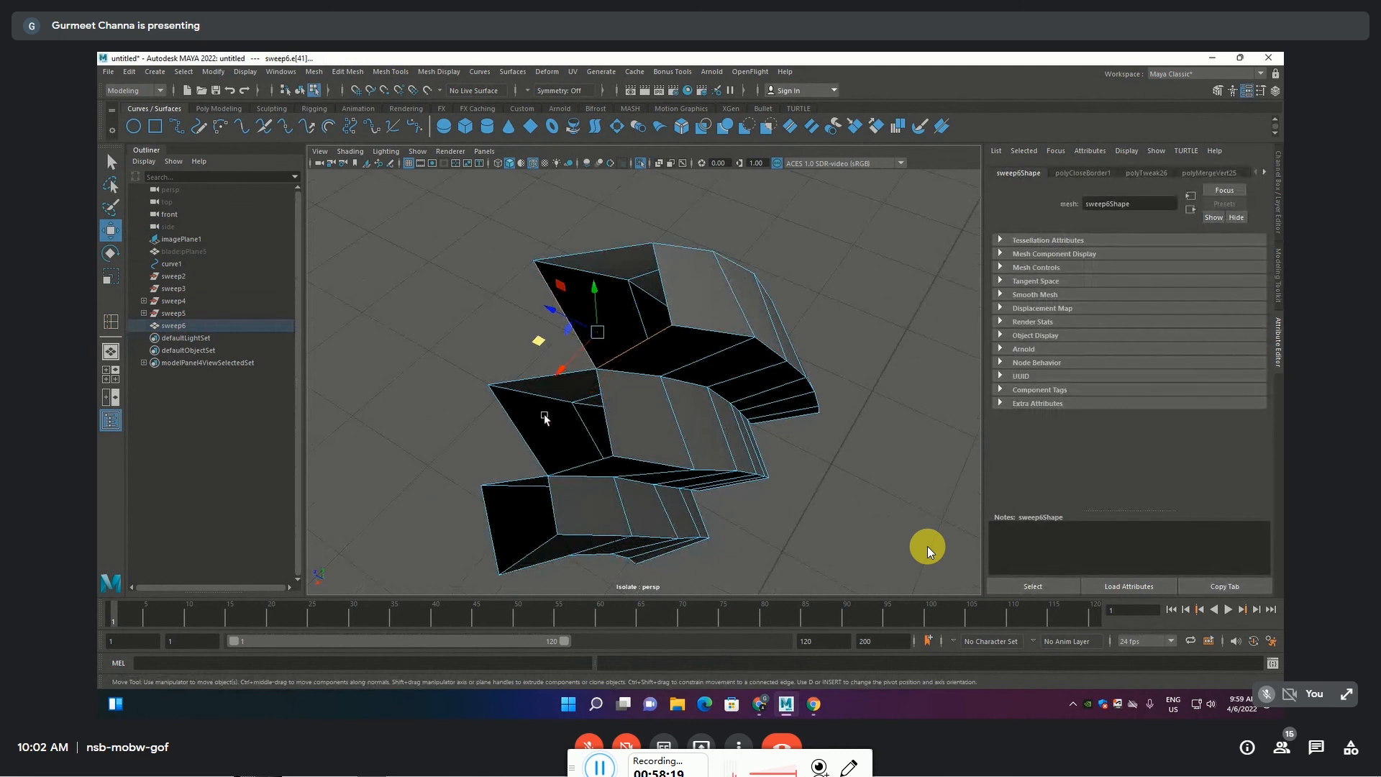
shift+click(607, 248)
shift+click(657, 260)
key(g)
Try extruding the border edge of the outer feather's opening into a face across its open end
mouse_move(706, 392)
alt+mouse_down()
mouse_move(696, 388)
mouse_move(722, 394)
alt+mouse_up()
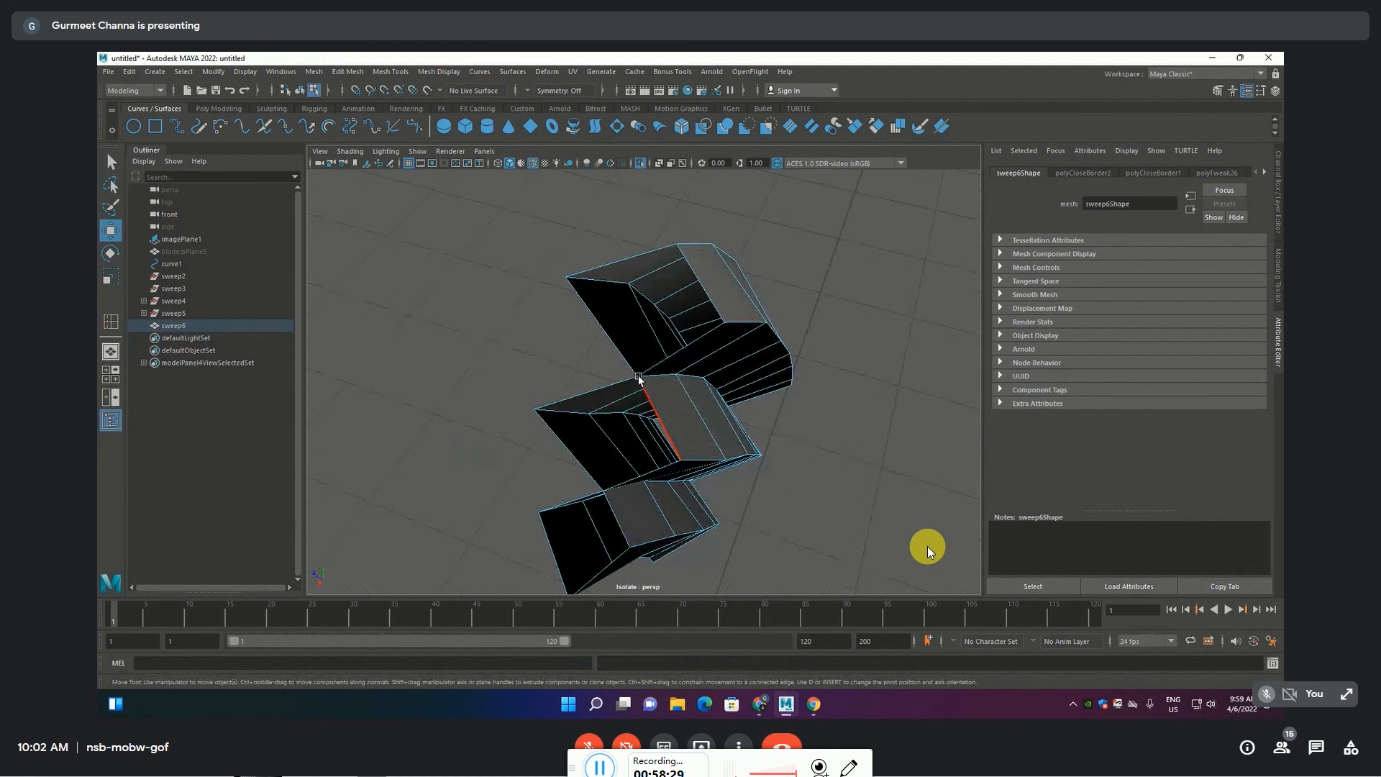
click(673, 440)
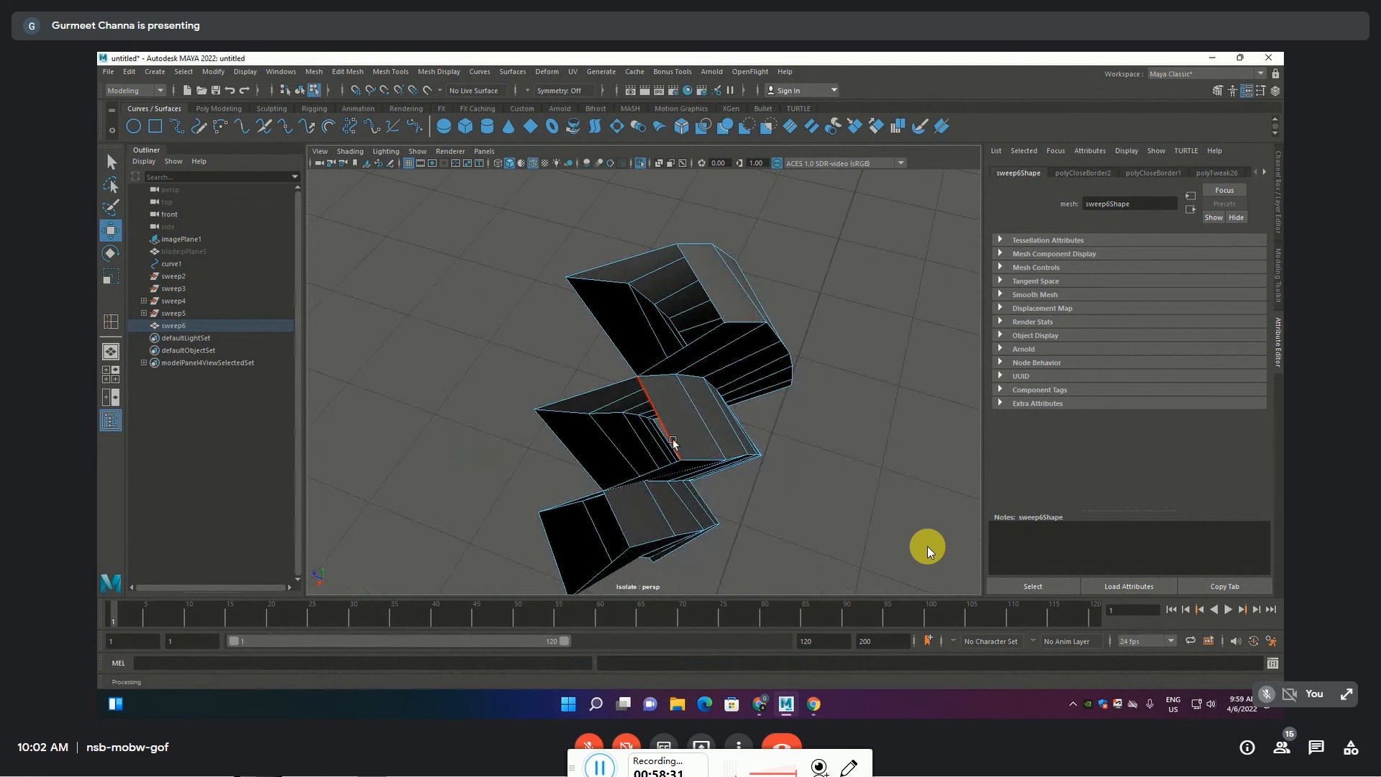
alt+drag(661, 428, 511, 291)
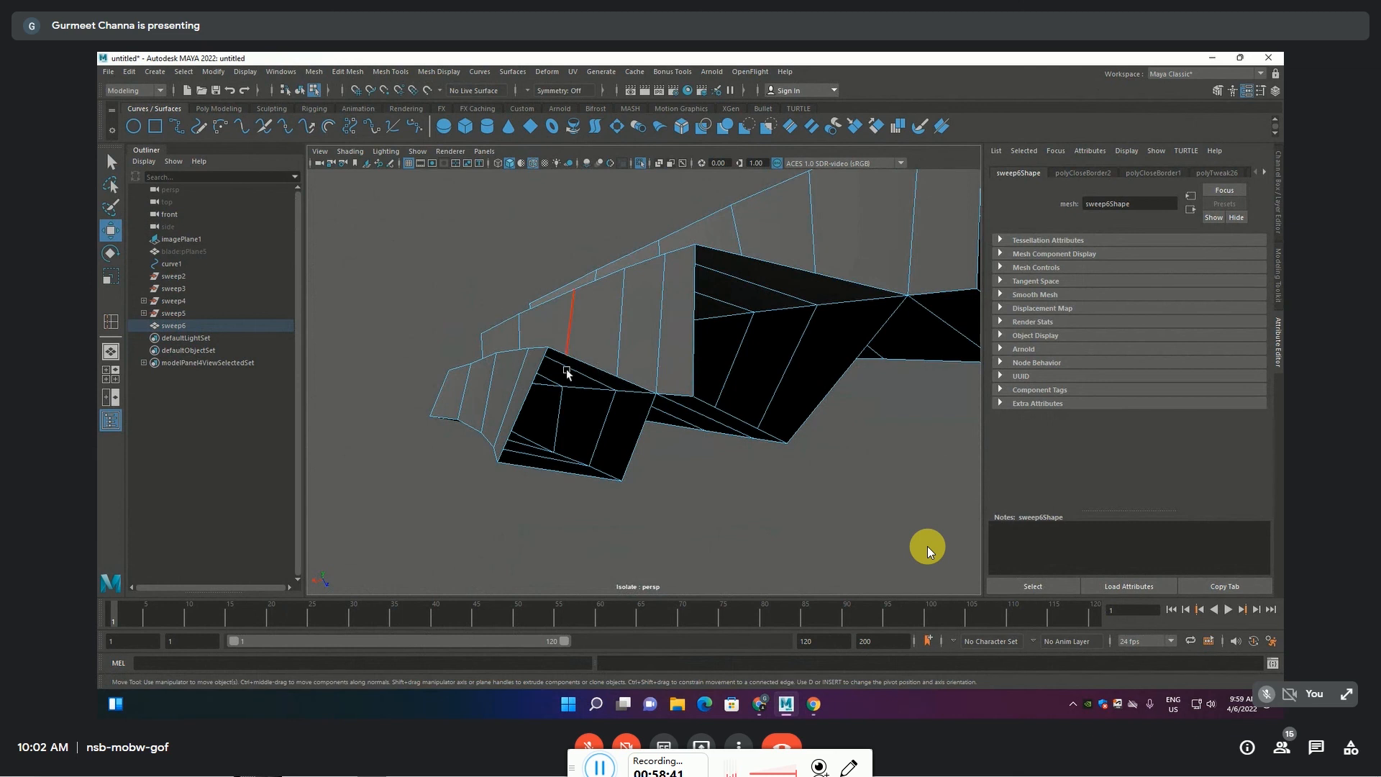
click(603, 374)
drag(586, 407, 533, 522)
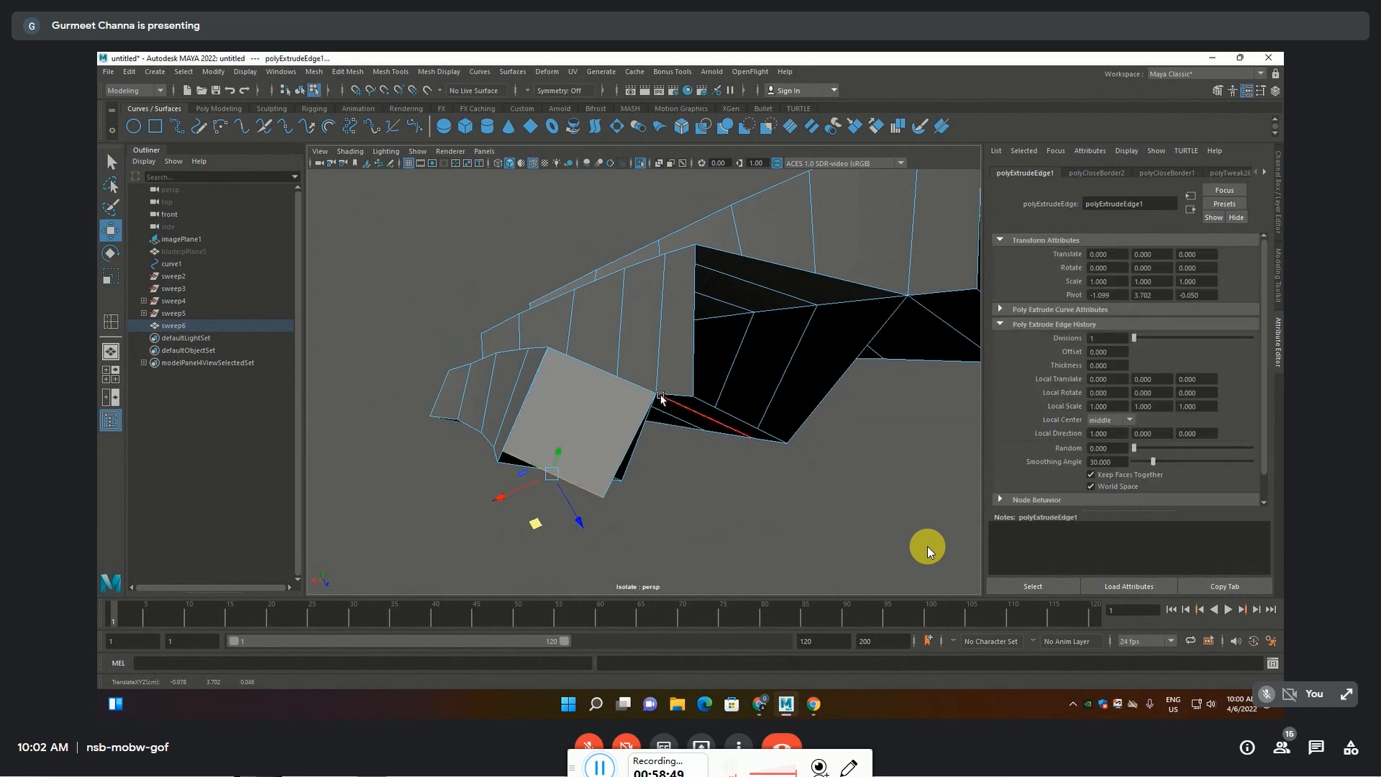
Examine the extruded face and the other open ends from several angles, and undo the edge extrusion
alt+drag(702, 461, 593, 462)
alt+drag(714, 255, 718, 280)
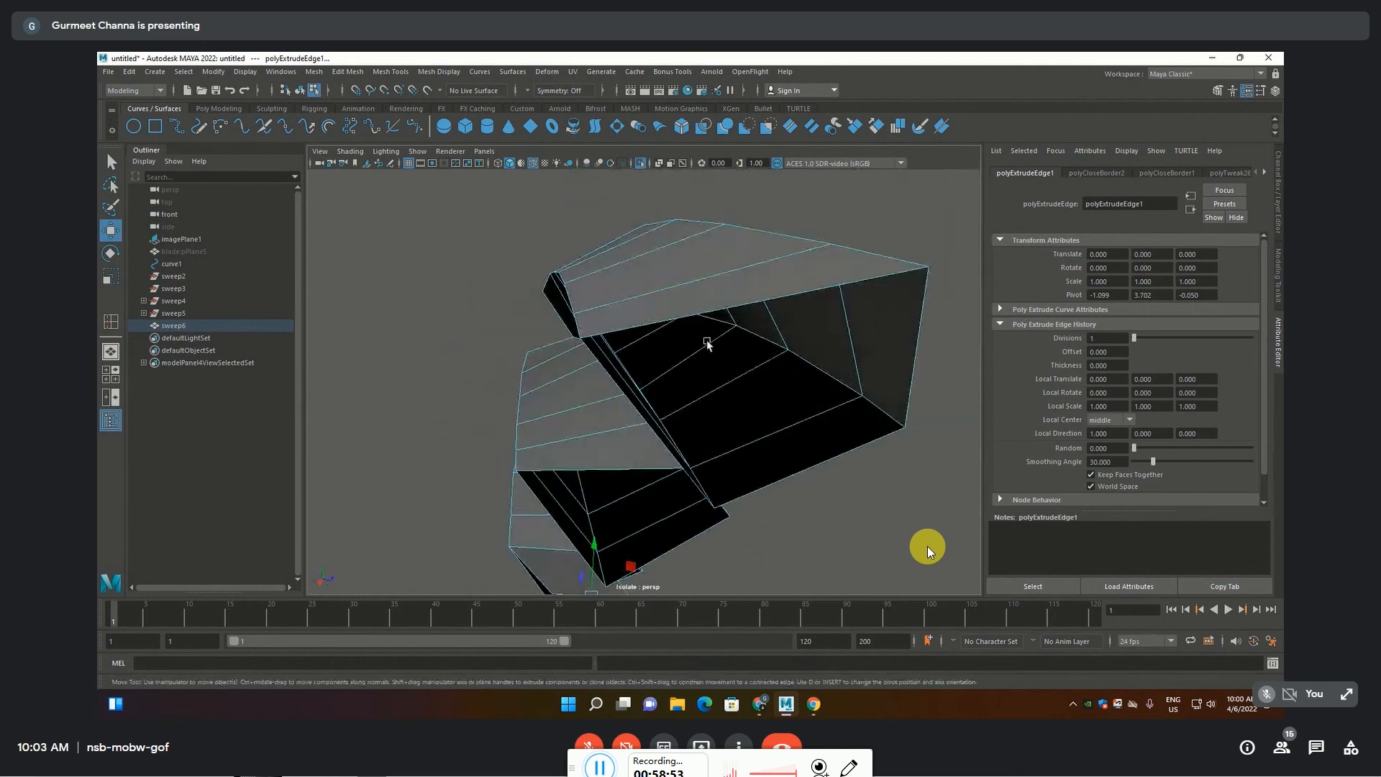
alt+drag(703, 360, 697, 400)
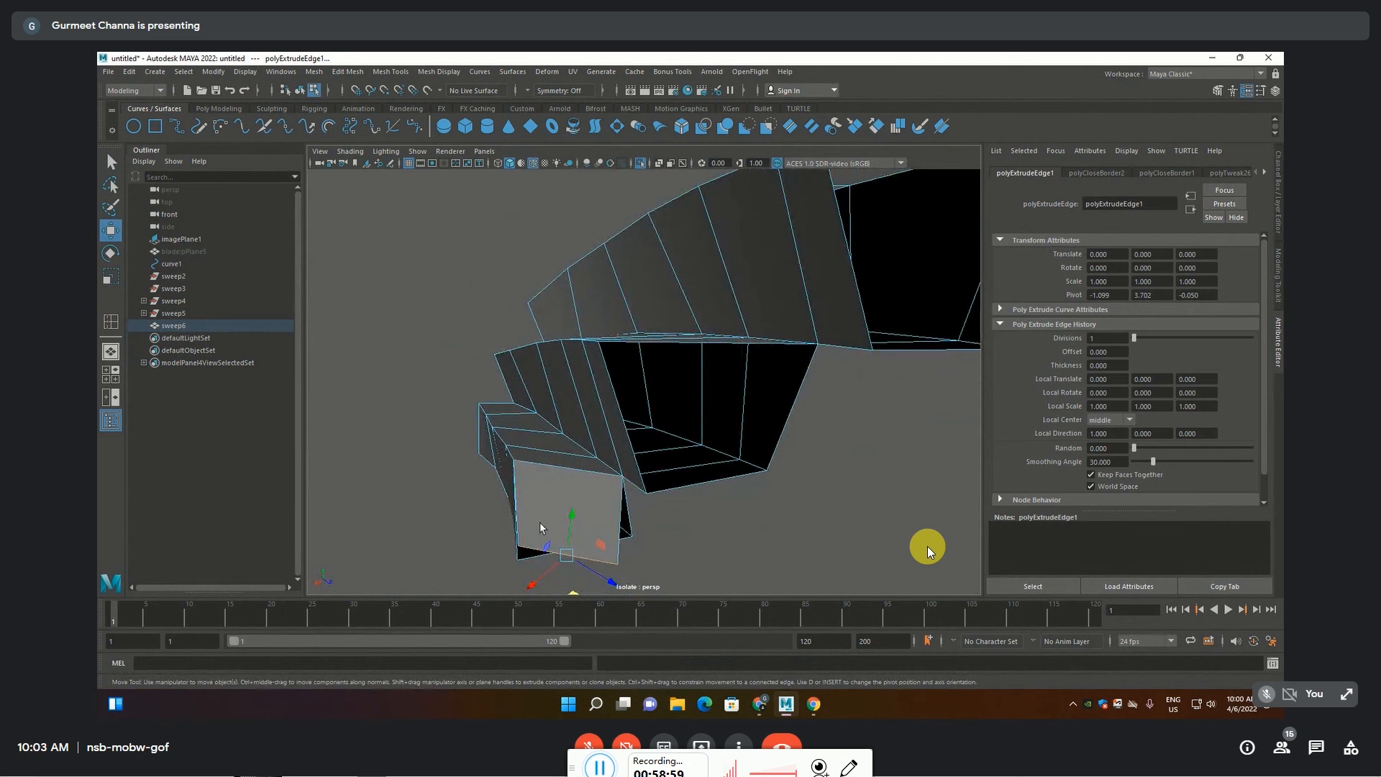
alt+drag(590, 489, 405, 282)
scroll(691, 422, up, 3)
key(ctrl+z)
Bridge opposite border edges of the outer feather's open end and delete the middle edge of the new cap
alt+middle_drag(405, 282, 512, 291)
click(315, 75)
mouse_move(350, 74)
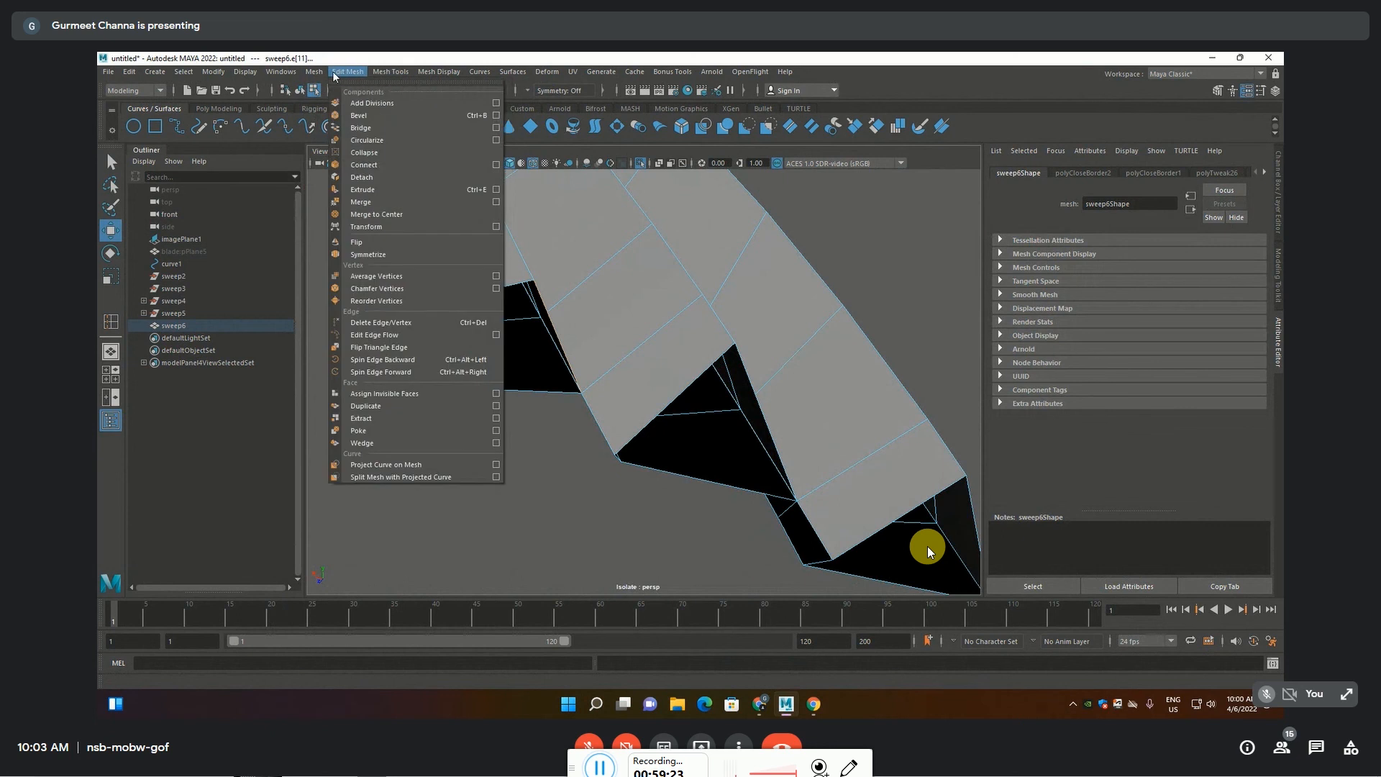
click(362, 128)
click(484, 338)
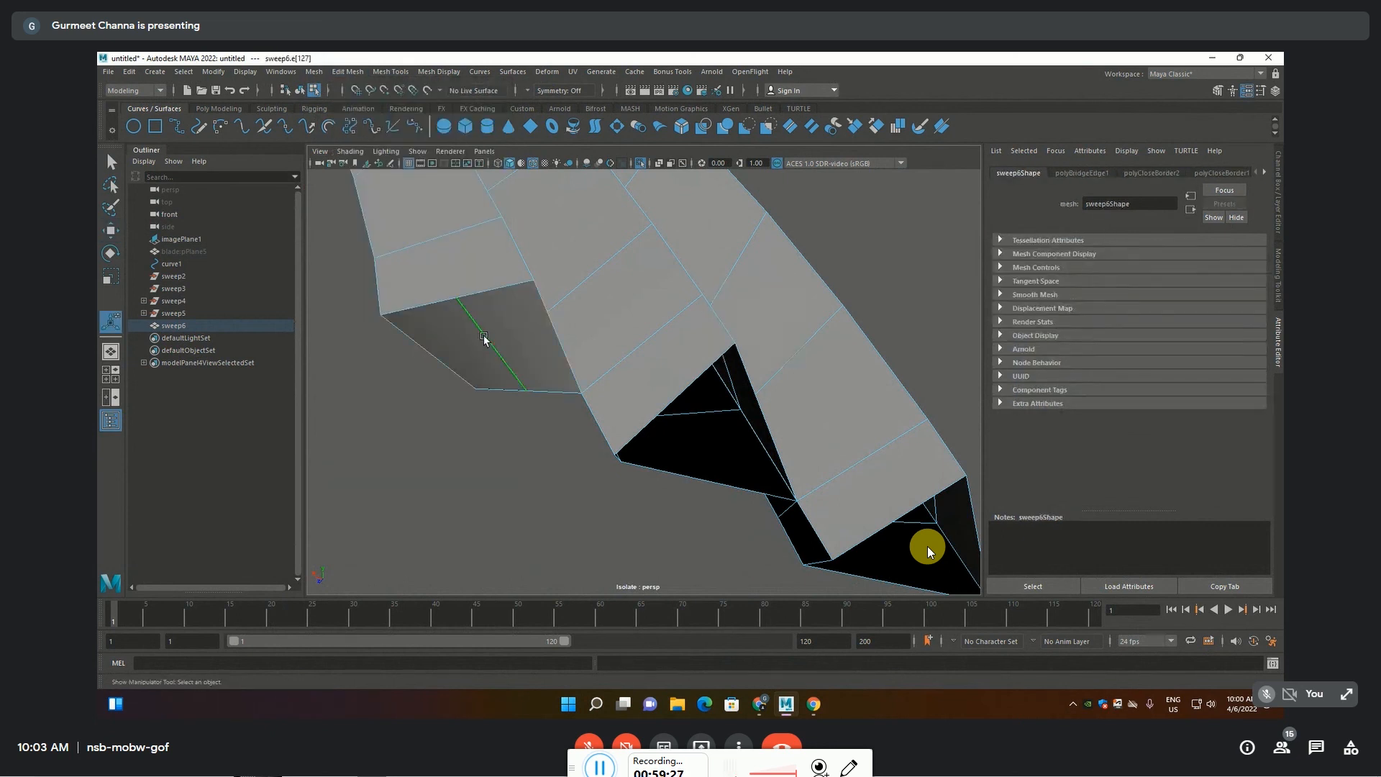
key(Delete)
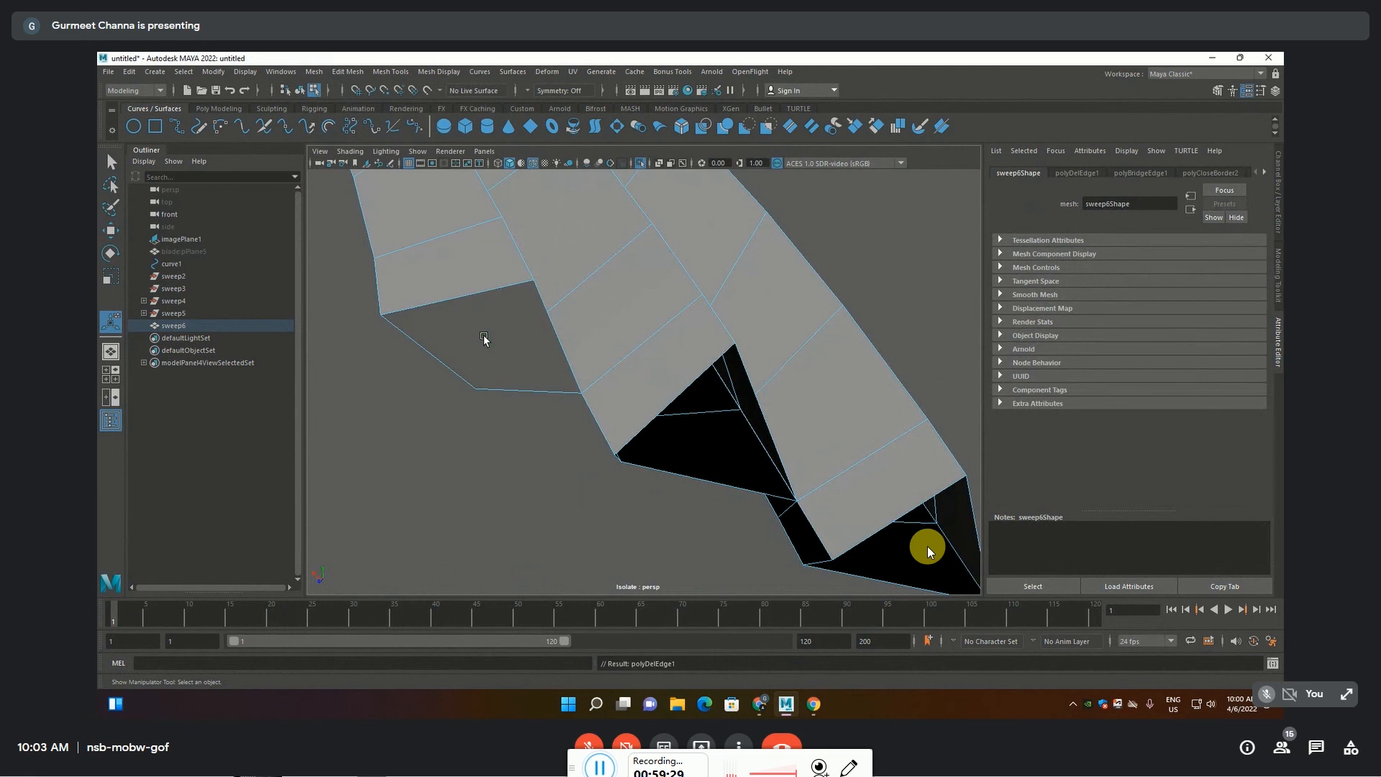
Preview the capped feather smoothed, and undo the edge deletion and the bridge
alt+drag(484, 338, 496, 379)
key(3)
scroll(495, 326, up, 4)
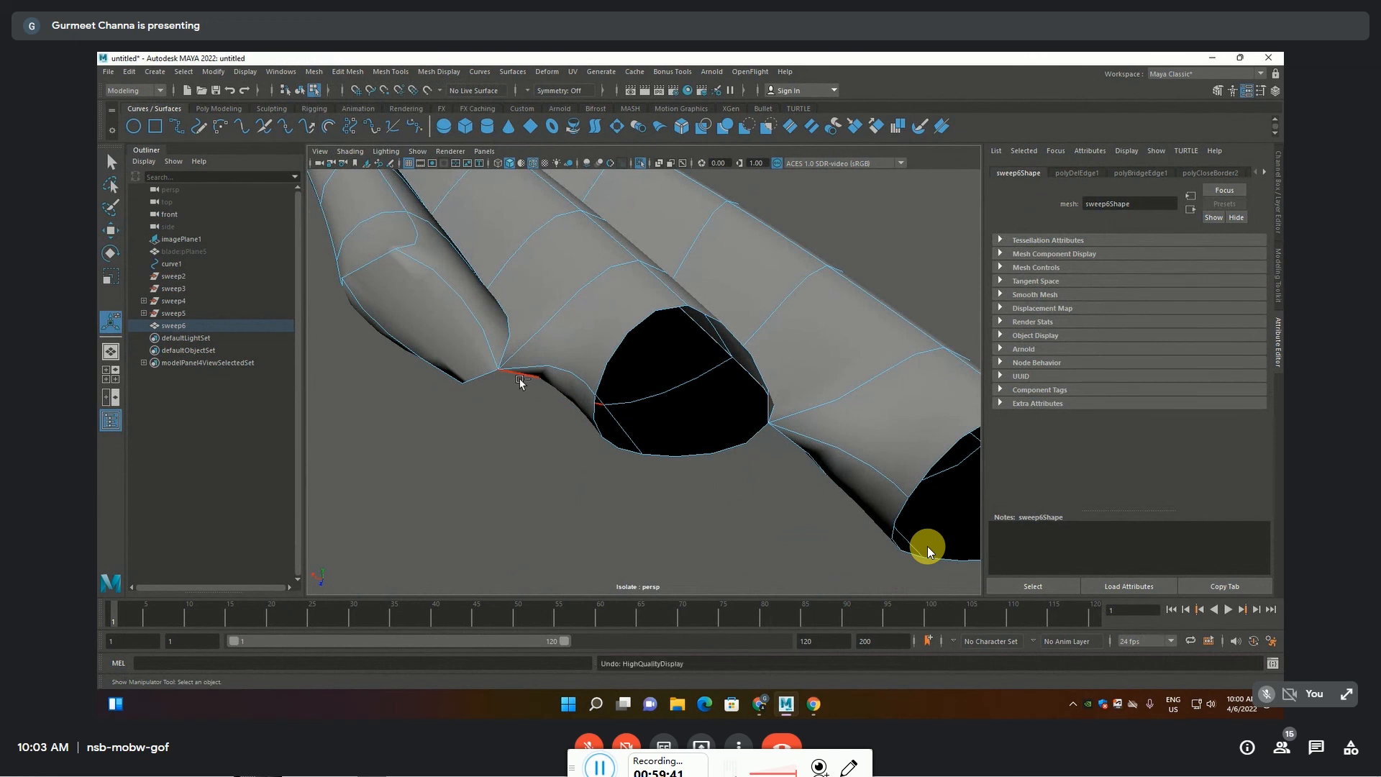
key(ctrl+z)
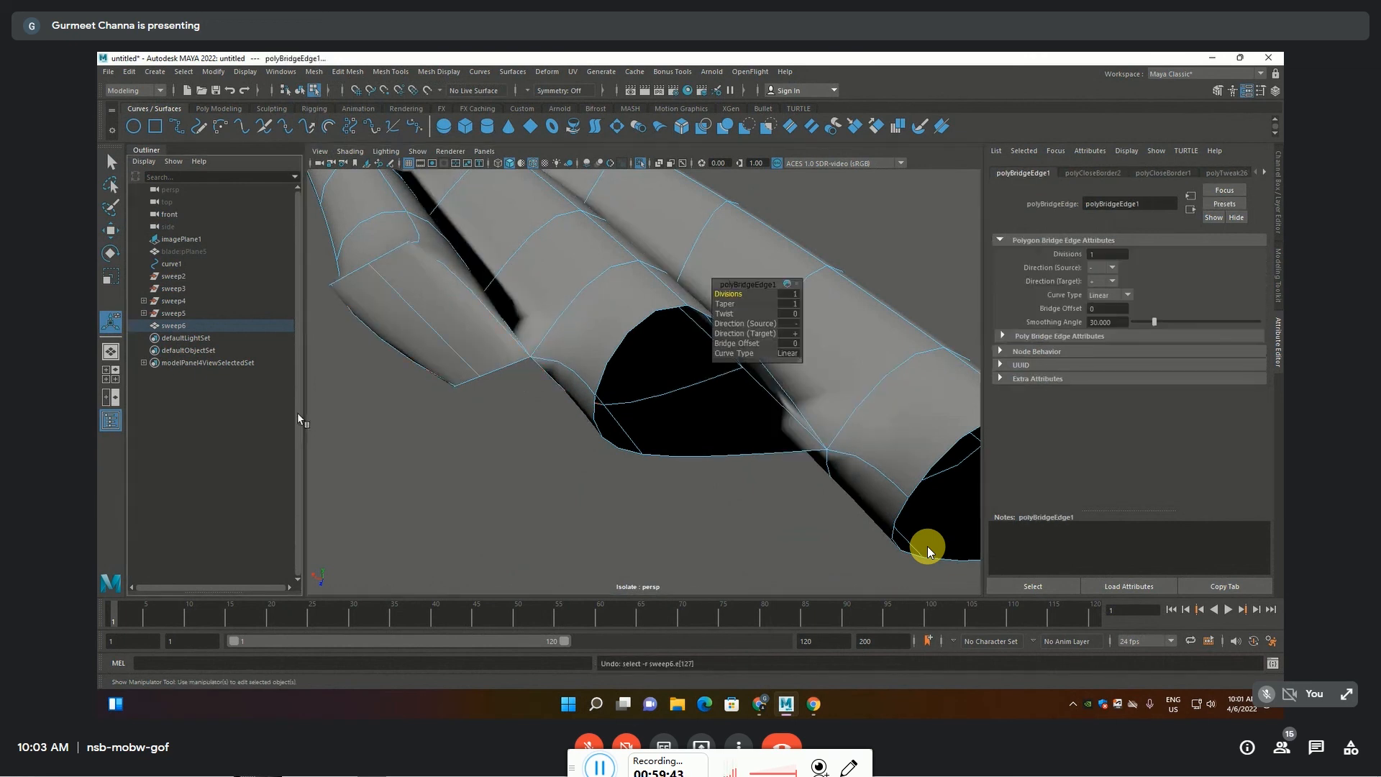
key(ctrl+z)
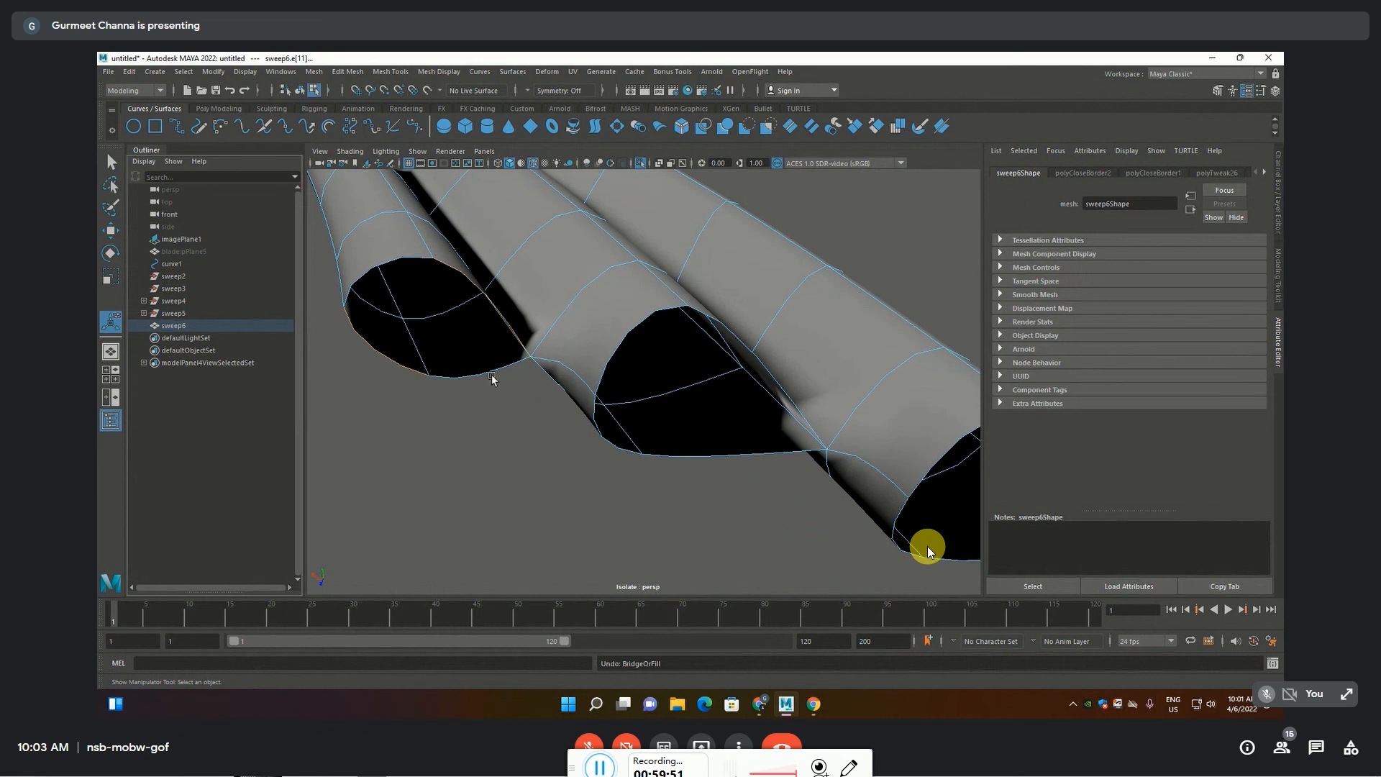
Examine the smoothed feathers' open ends and seams from several angles, and return the wing to the unsmoothed display
alt+drag(533, 464, 484, 463)
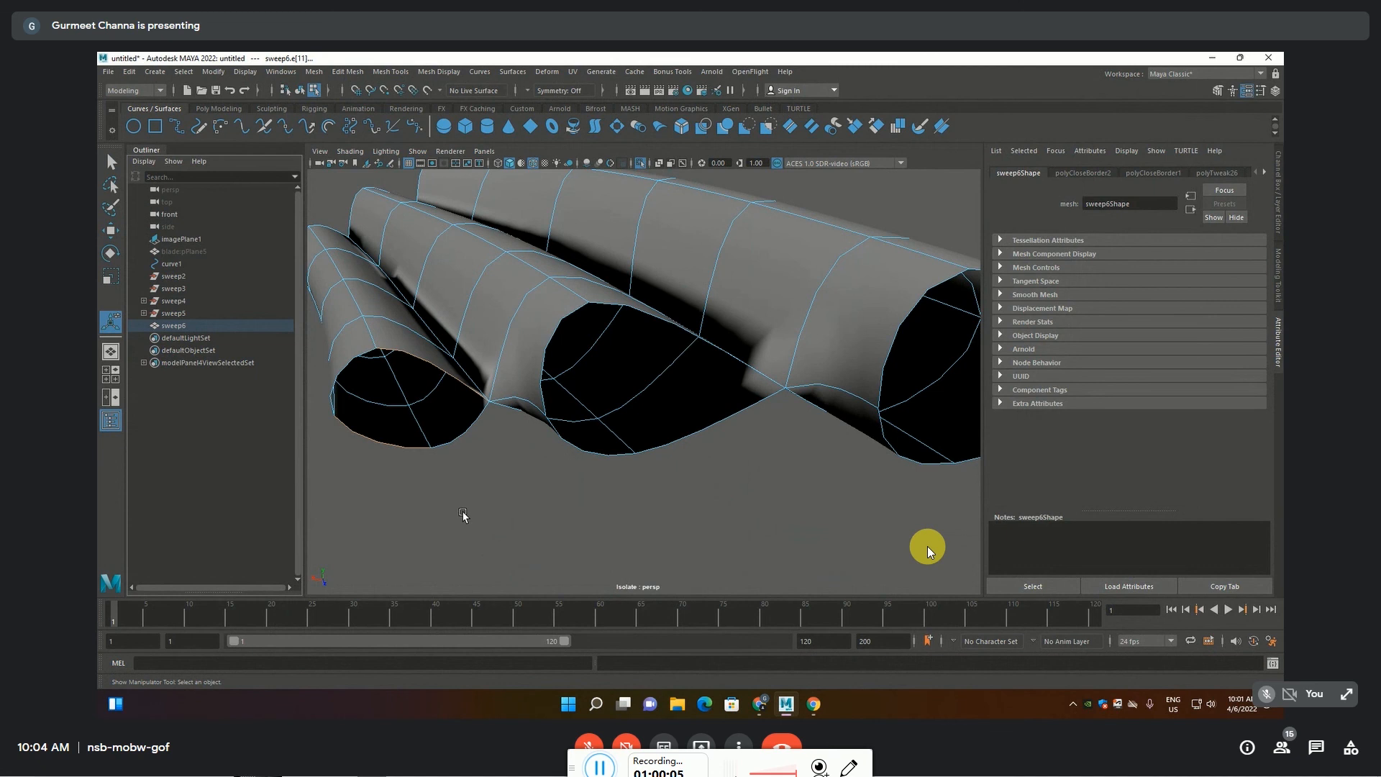
key(ctrl+z)
scroll(495, 479, down, 5)
alt+drag(524, 472, 582, 543)
alt+drag(630, 556, 583, 546)
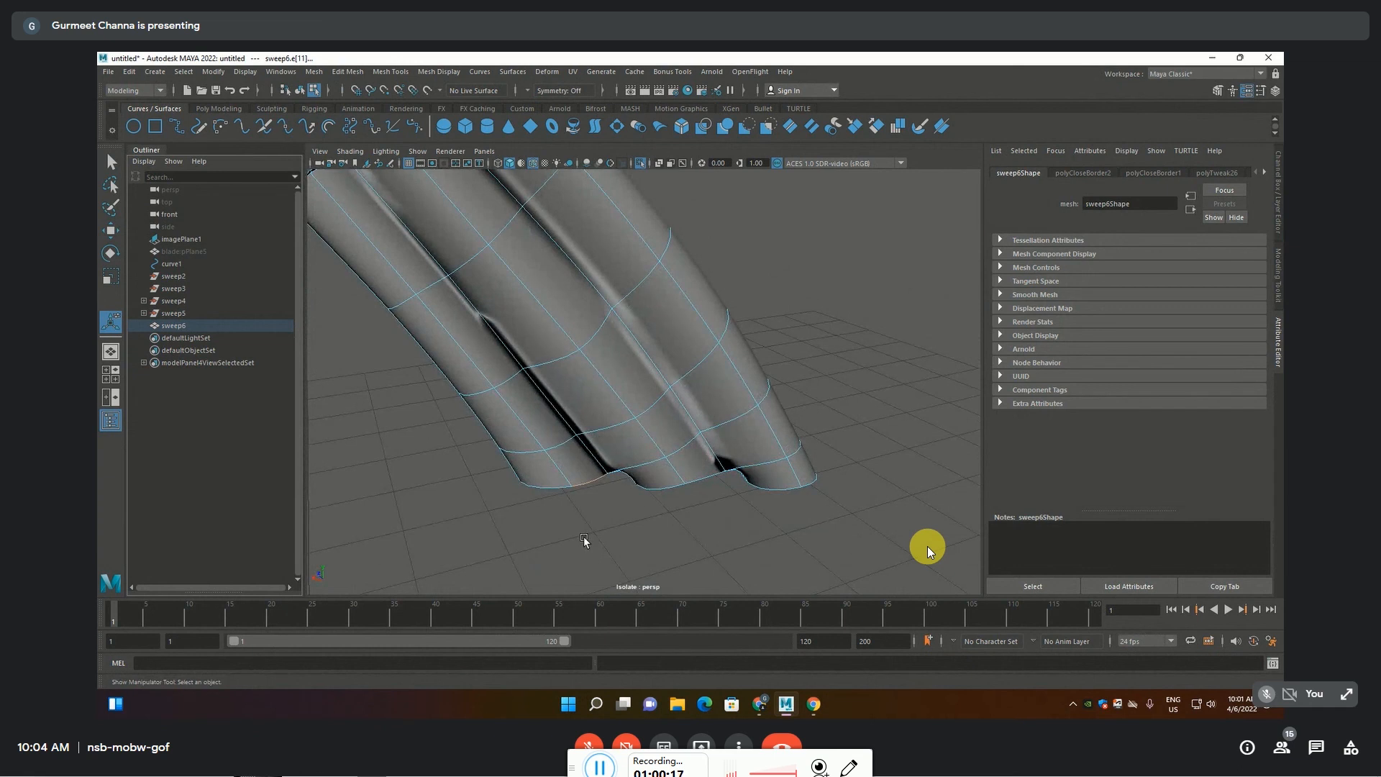
key(1)
alt+drag(555, 362, 551, 426)
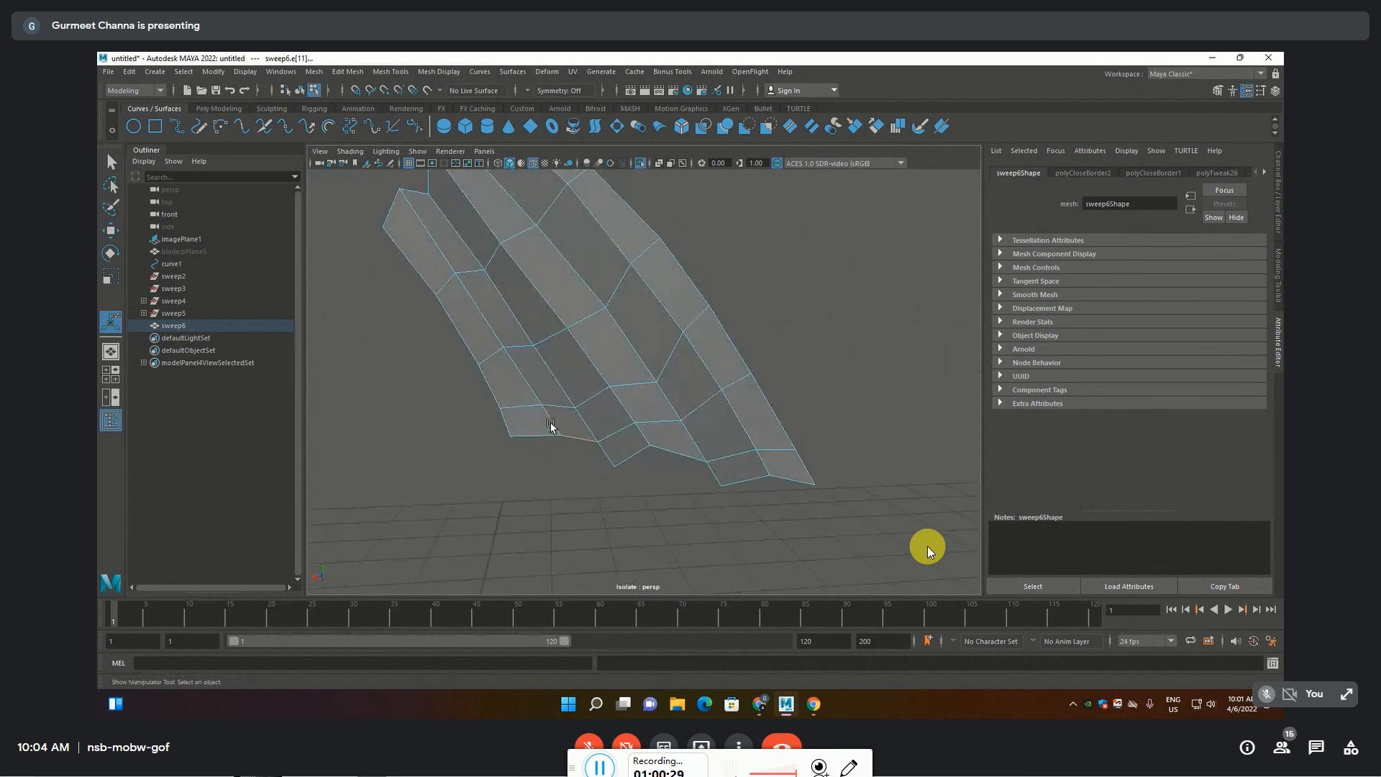
scroll(551, 426, down, 5)
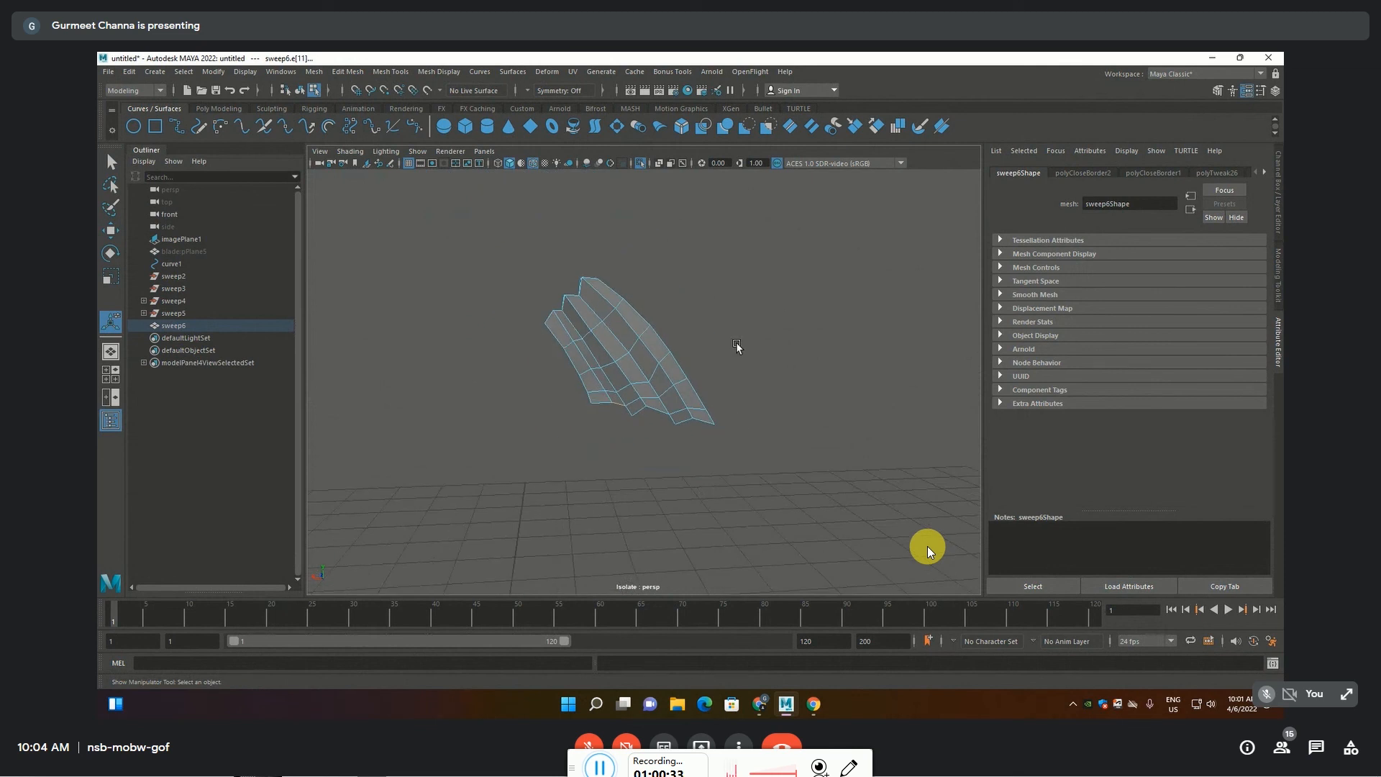